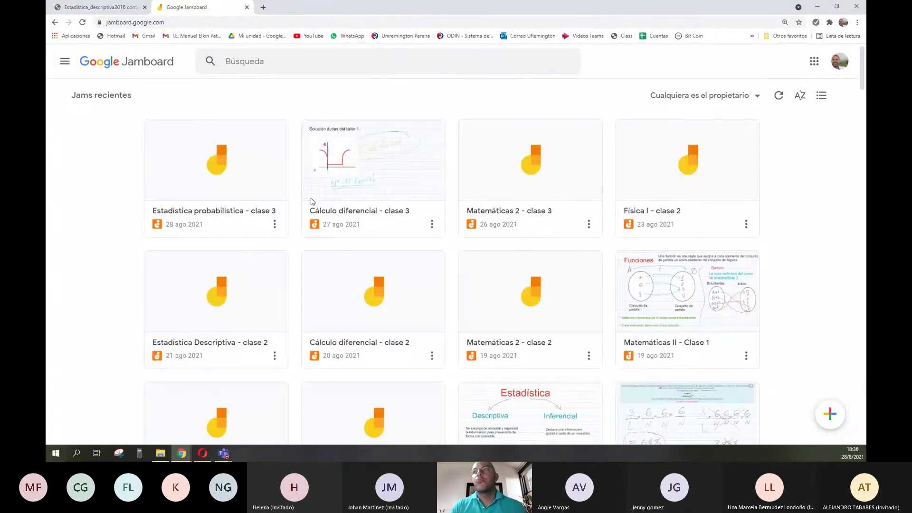
# - Close the Jamboard browser tab and create a blank workbook in Excel
pyautogui.hotkey('ctrl', 'w')
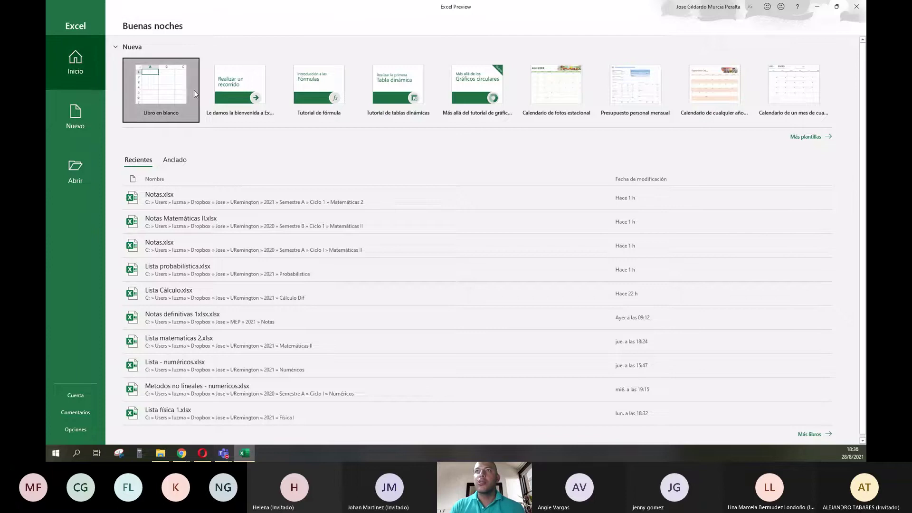
pyautogui.click(194, 93)
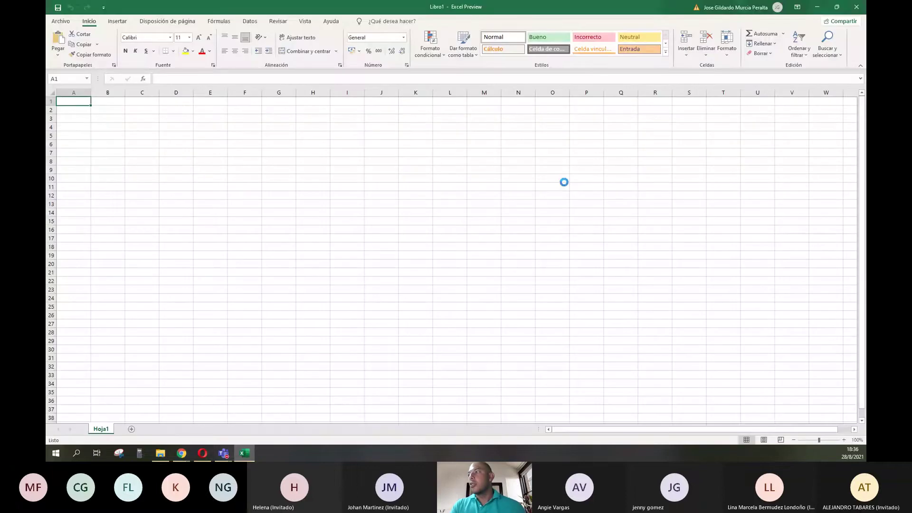
pyautogui.click(174, 119)
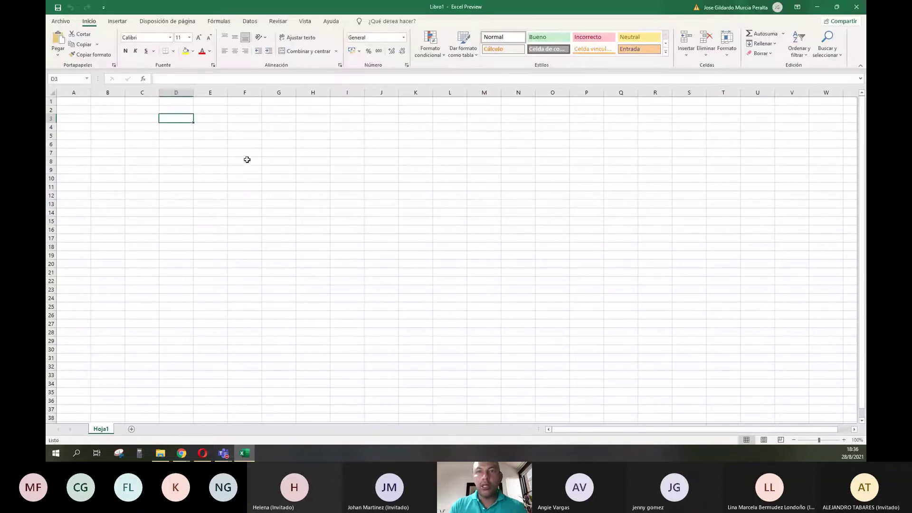
# - Insert into the sheet a screen clipping of the three-item task list under section 3.2.2 of the PDF in Chrome
pyautogui.hotkey('alt', 'Tab')
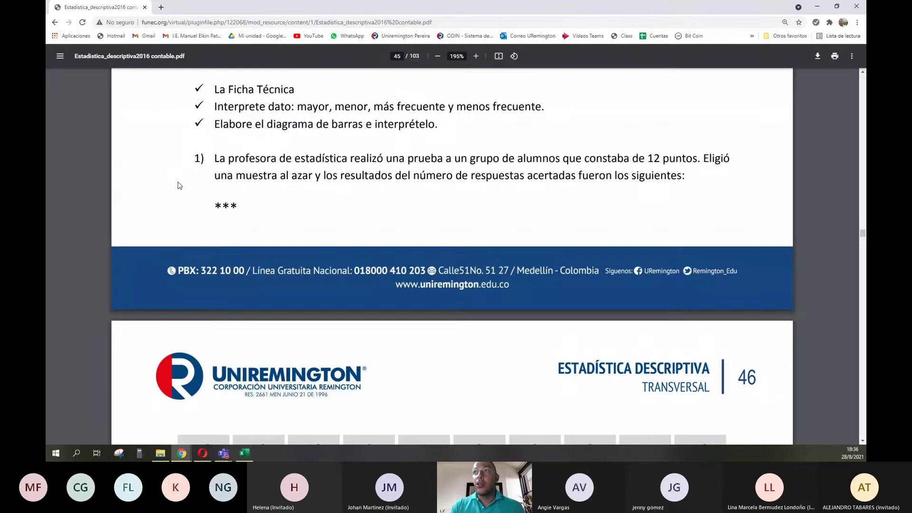
pyautogui.scroll(1, 180, 186)
pyautogui.click(175, 105)
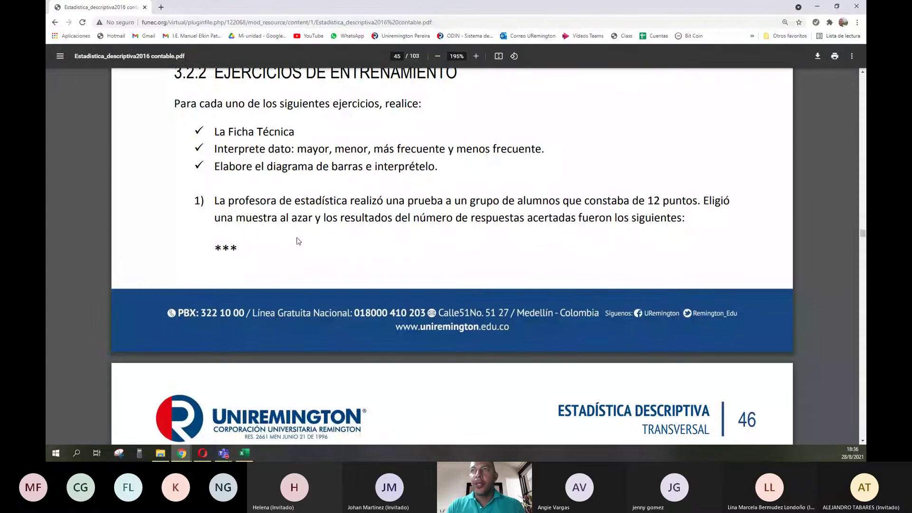
pyautogui.scroll(2, 315, 245)
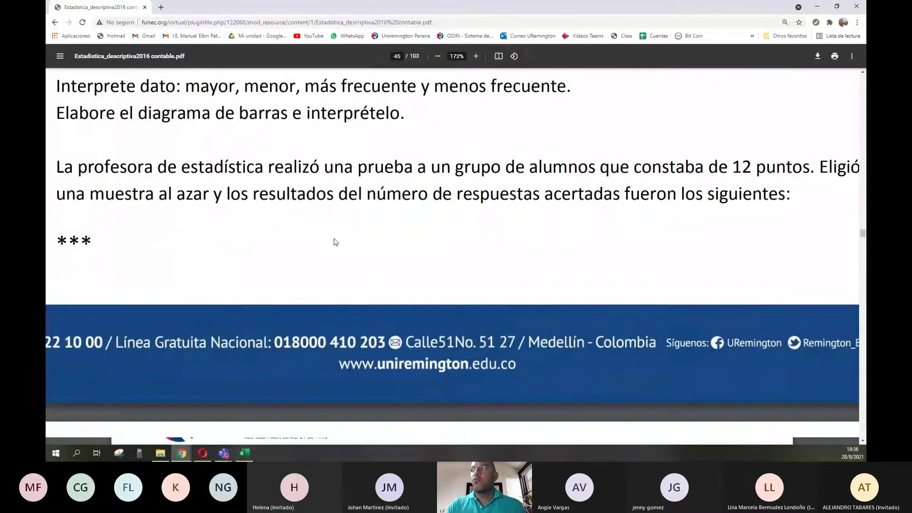
pyautogui.scroll(-3, 331, 243)
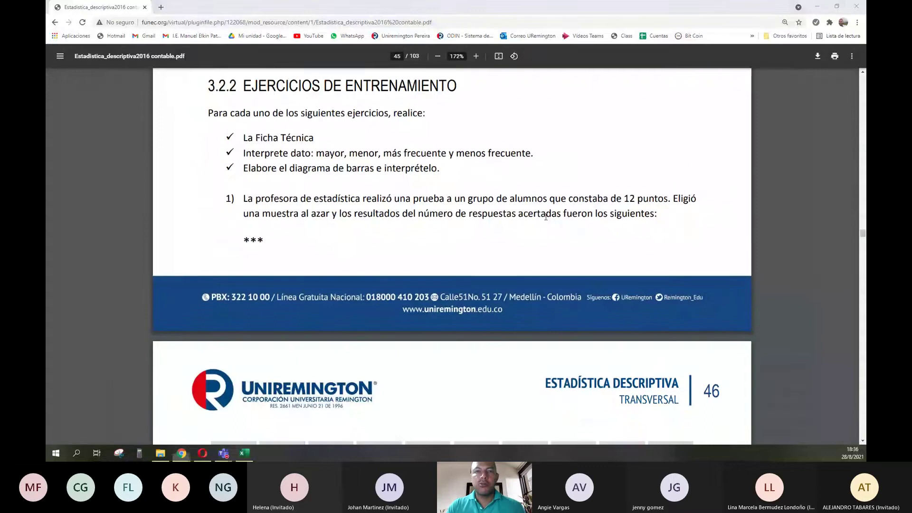
pyautogui.hotkey('alt', 'Tab')
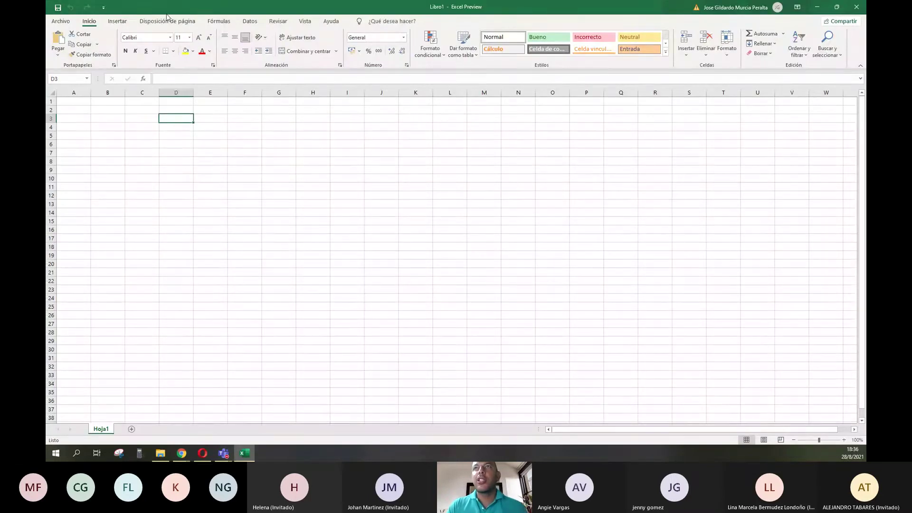
pyautogui.click(117, 21)
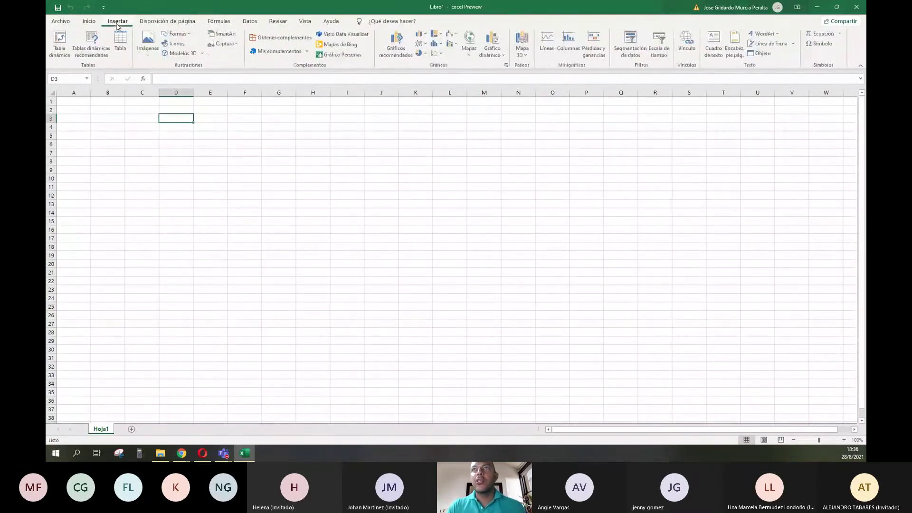
pyautogui.click(225, 43)
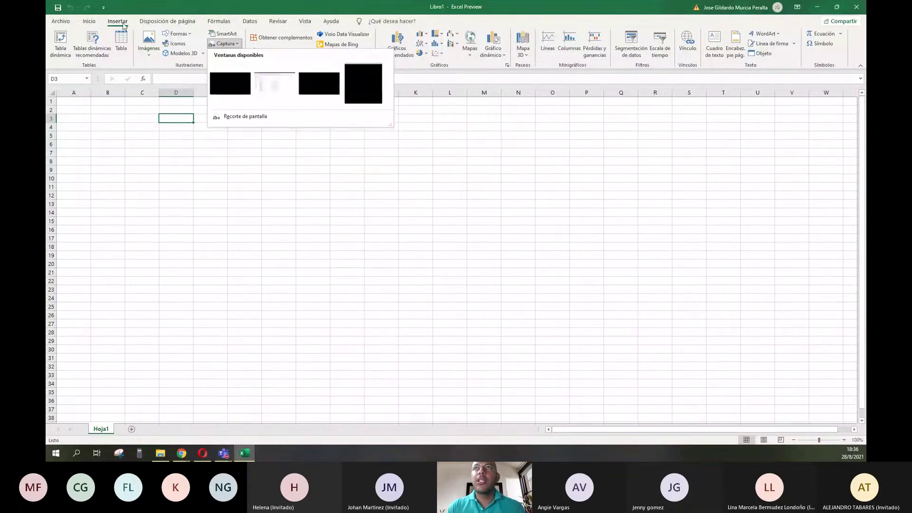
pyautogui.click(144, 31)
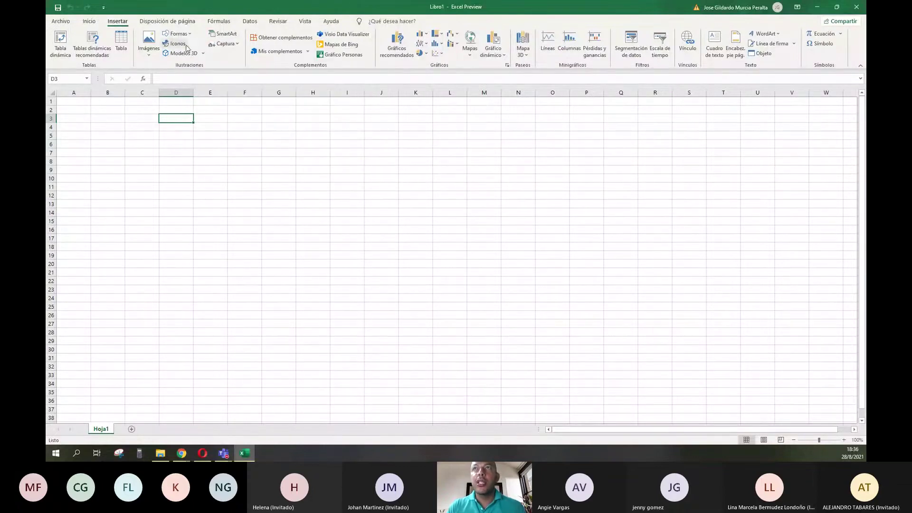
pyautogui.click(225, 43)
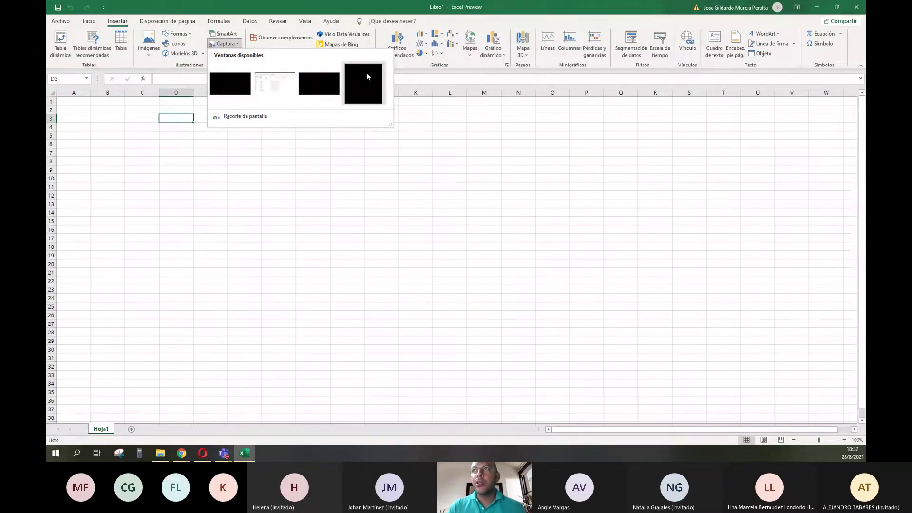
pyautogui.click(231, 116)
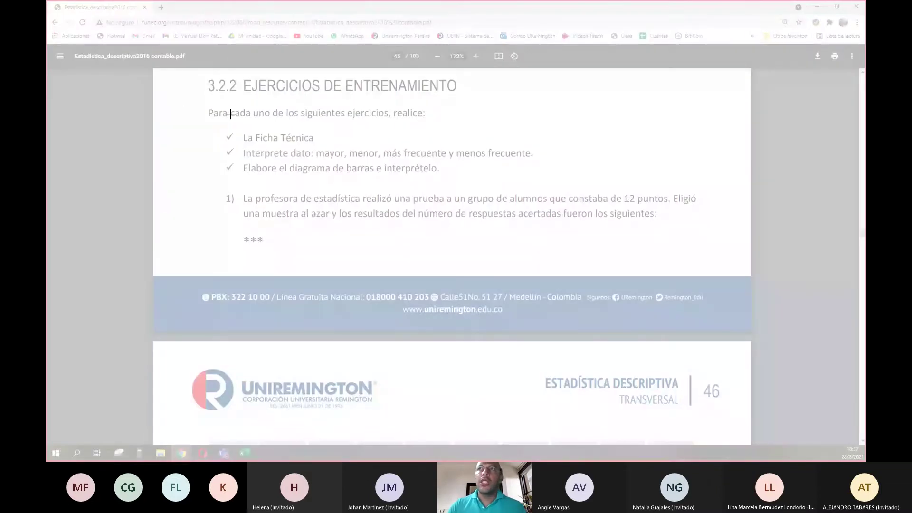
pyautogui.moveTo(223, 126); pyautogui.dragTo(531, 186)
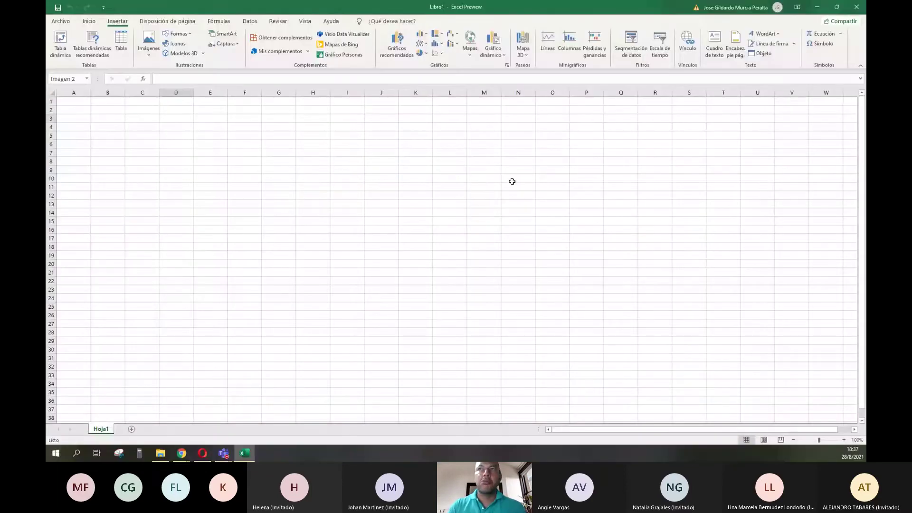
# - Move the inserted clipping so it starts around cell B2, then deselect it
pyautogui.moveTo(264, 150); pyautogui.dragTo(196, 144)
pyautogui.click(256, 204)
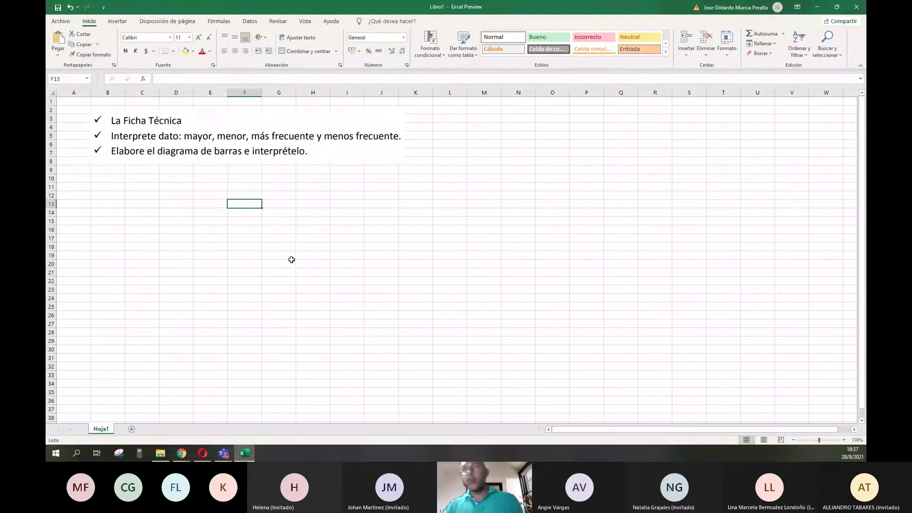
pyautogui.click(95, 203)
pyautogui.click(76, 187)
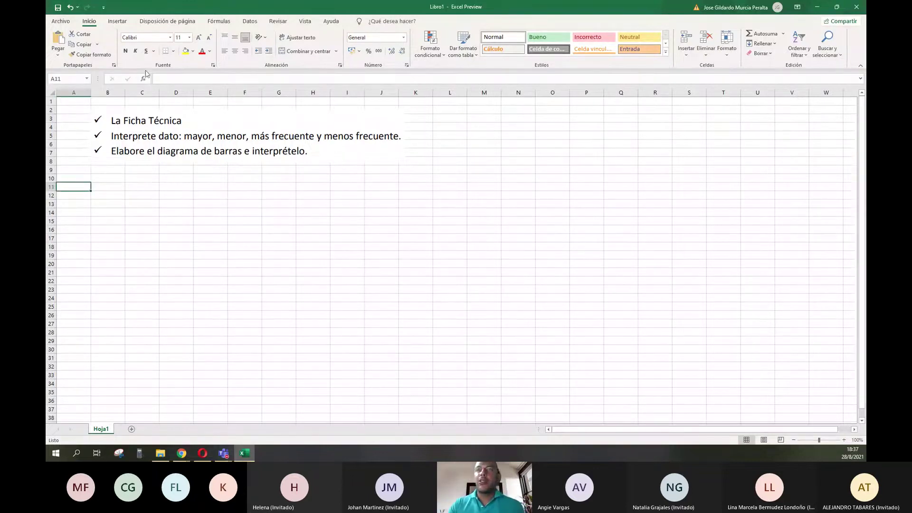
# - Copy the statement of exercise 1 from the PDF in Chrome and paste it into cell B10 of the Excel sheet
pyautogui.hotkey('alt', 'Tab')
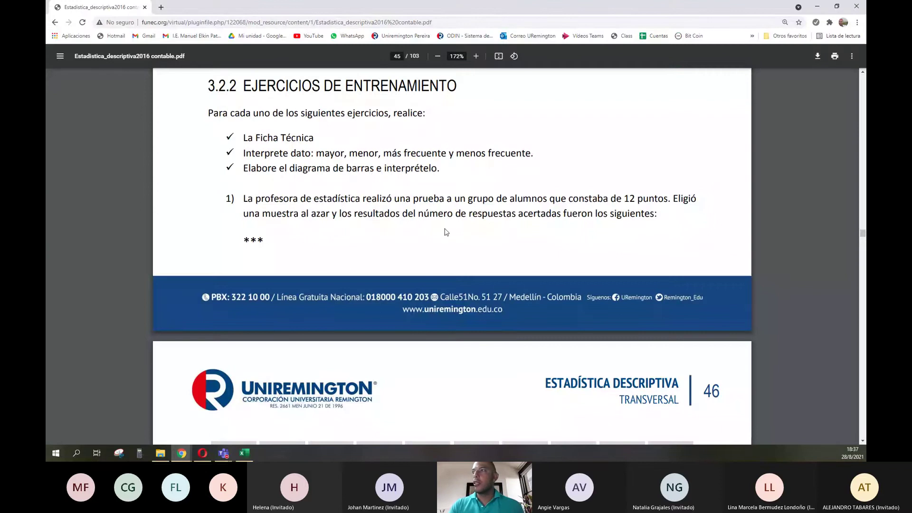
pyautogui.scroll(-3, 446, 232)
pyautogui.scroll(2, 461, 232)
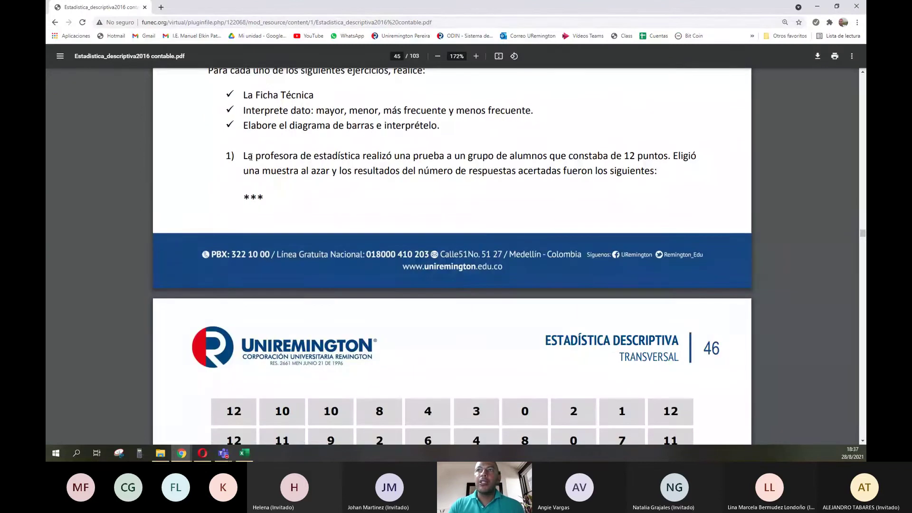
pyautogui.moveTo(244, 157); pyautogui.dragTo(660, 170)
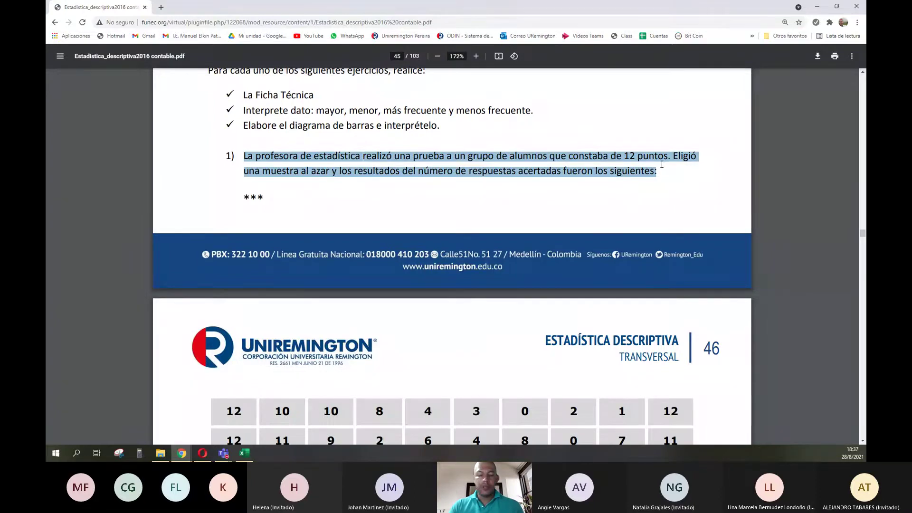
pyautogui.hotkey('alt', 'Tab')
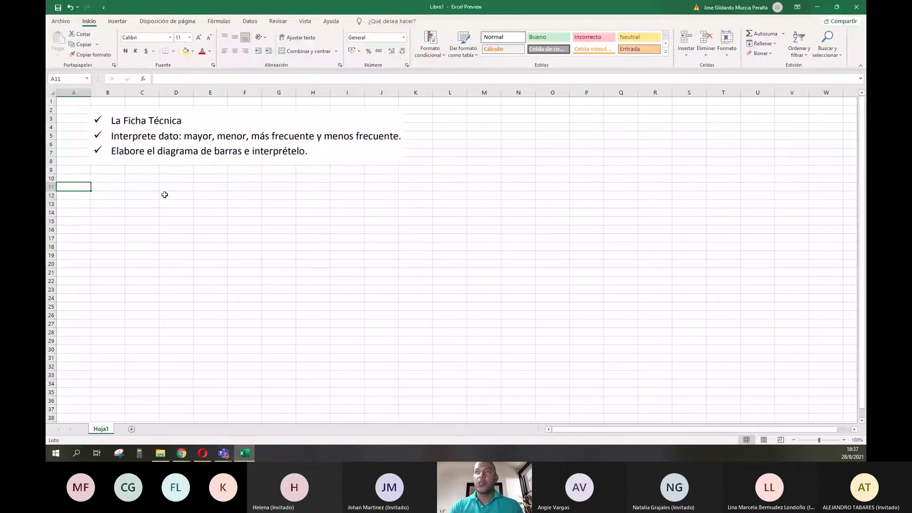
pyautogui.click(111, 181)
pyautogui.press('F2')
pyautogui.hotkey('ctrl', 'v')
pyautogui.press('Return')
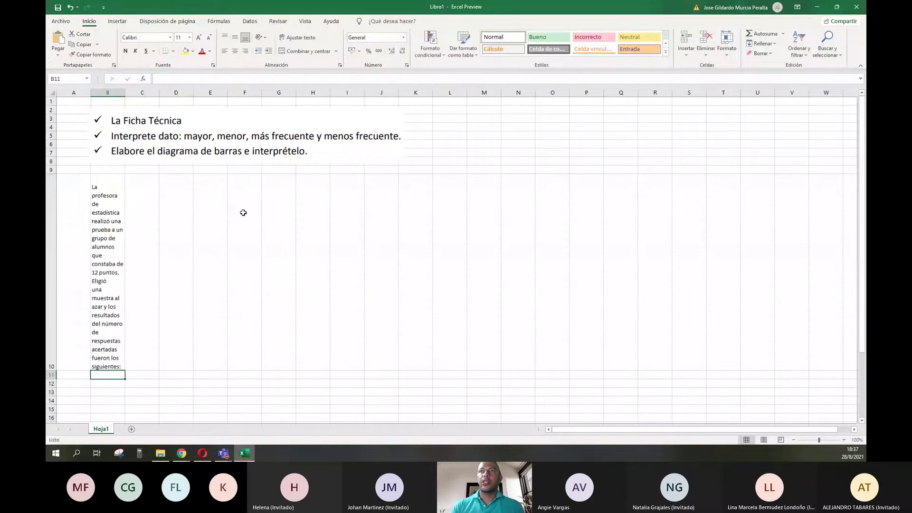
# - Merge and center the range B10:K13 holding the exercise statement, and shrink row 10 to about normal row height
pyautogui.click(94, 241)
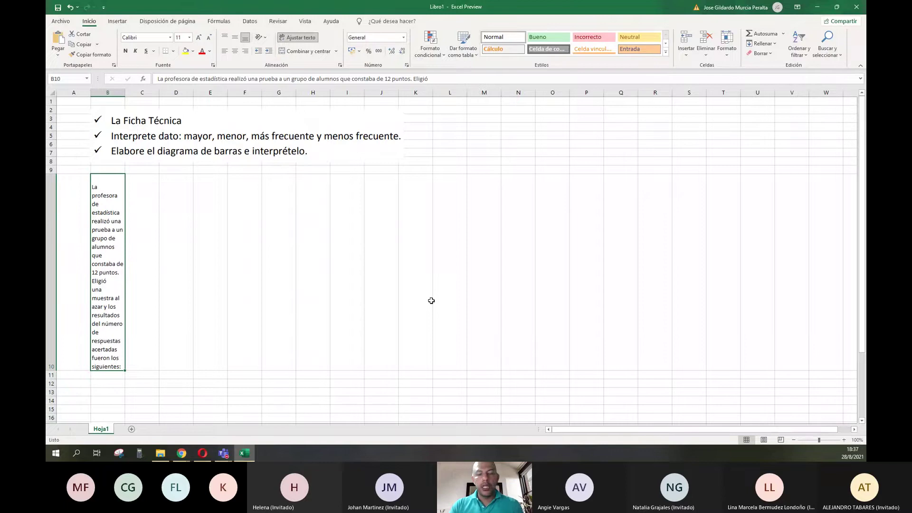
pyautogui.moveTo(431, 300); pyautogui.dragTo(448, 395)
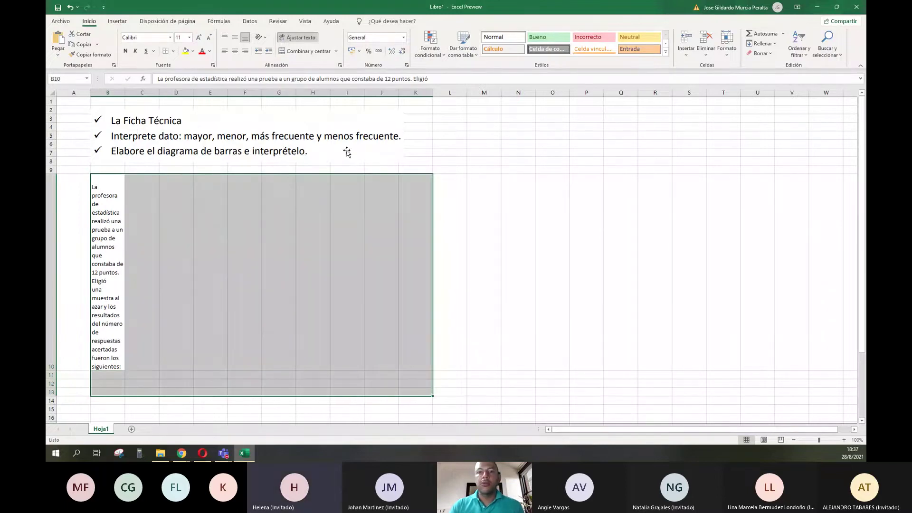
pyautogui.click(297, 53)
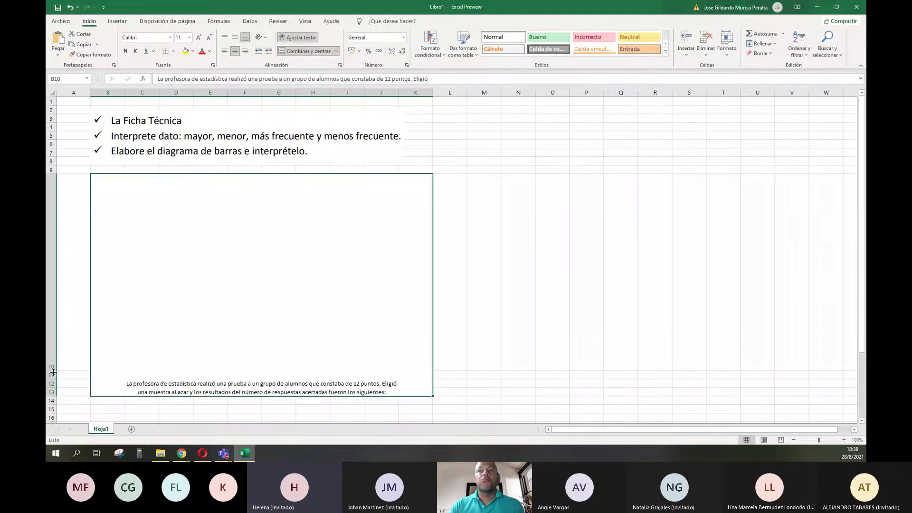
pyautogui.moveTo(53, 371); pyautogui.dragTo(53, 182)
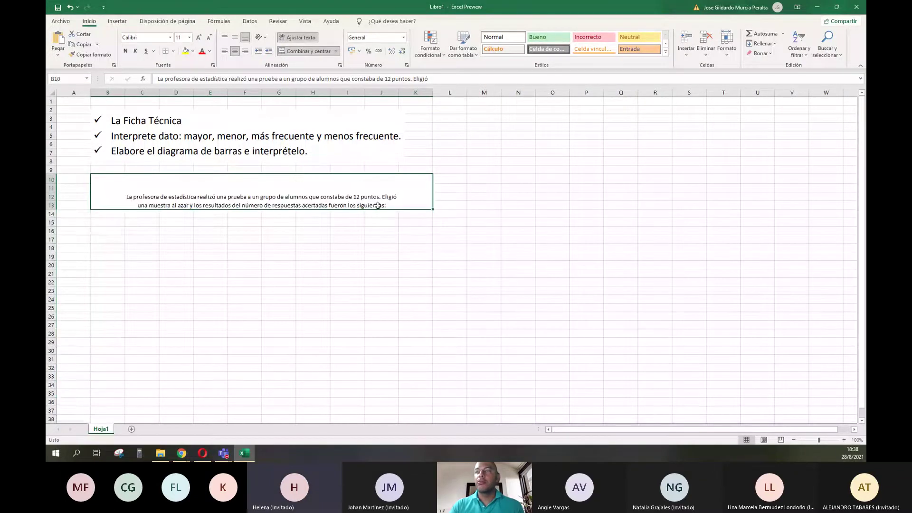
# - Align the merged exercise statement vertically in the middle and increase its font size to 14
pyautogui.click(235, 37)
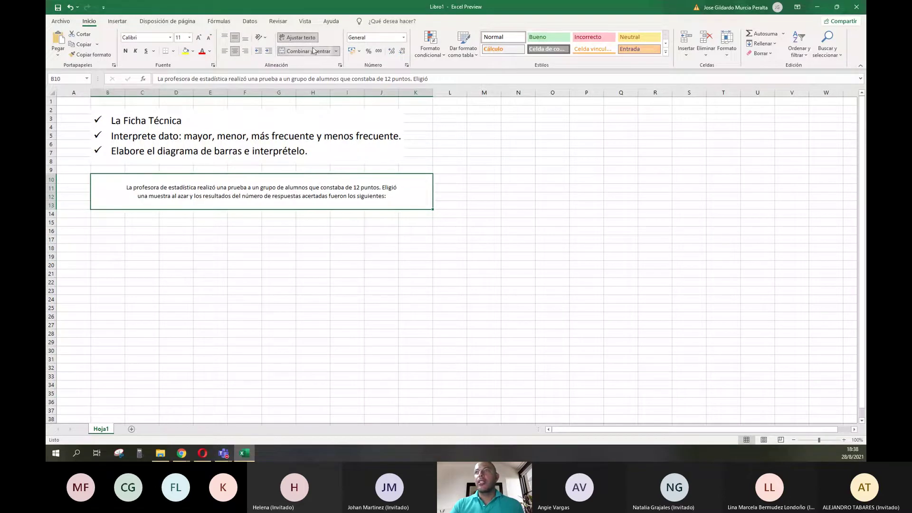
pyautogui.click(200, 38)
pyautogui.click(200, 38)
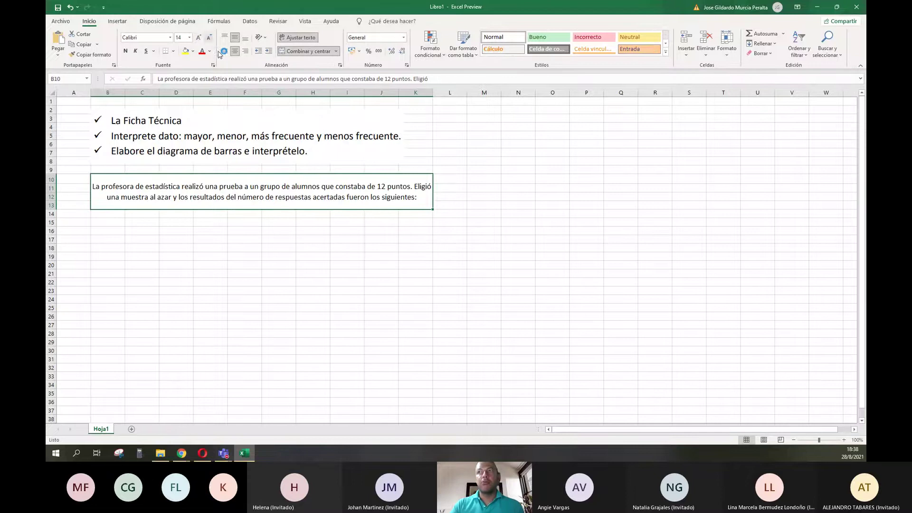
pyautogui.click(435, 222)
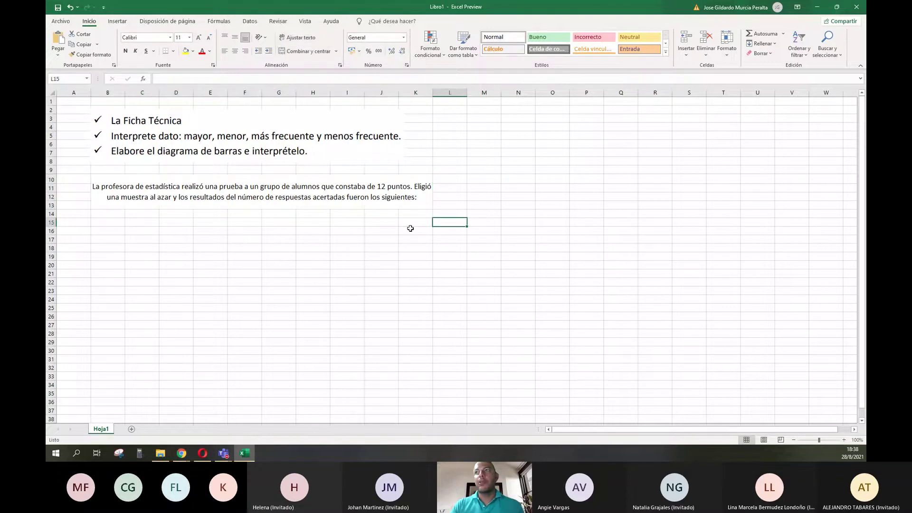
pyautogui.click(246, 233)
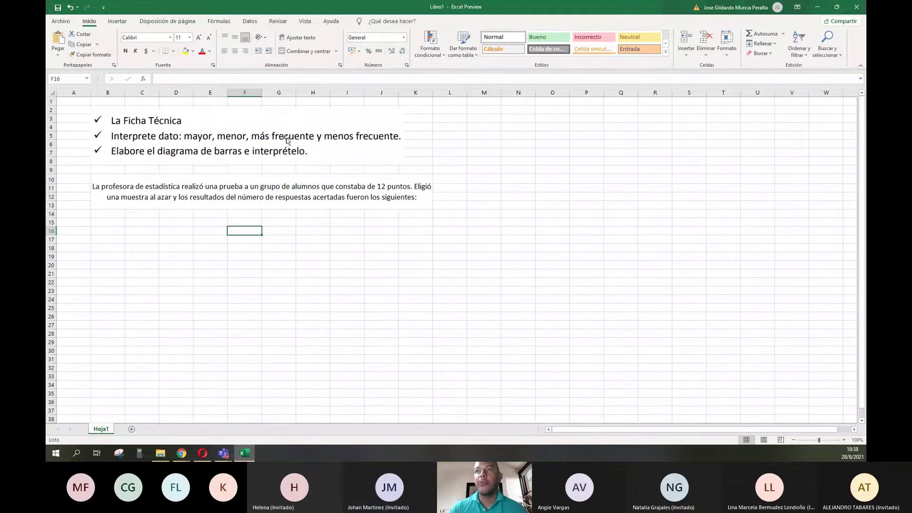
# - Copy the exercise 1 data table from page 46 of the PDF in Chrome and paste its values into cell C16 in Excel
pyautogui.hotkey('alt', 'Tab')
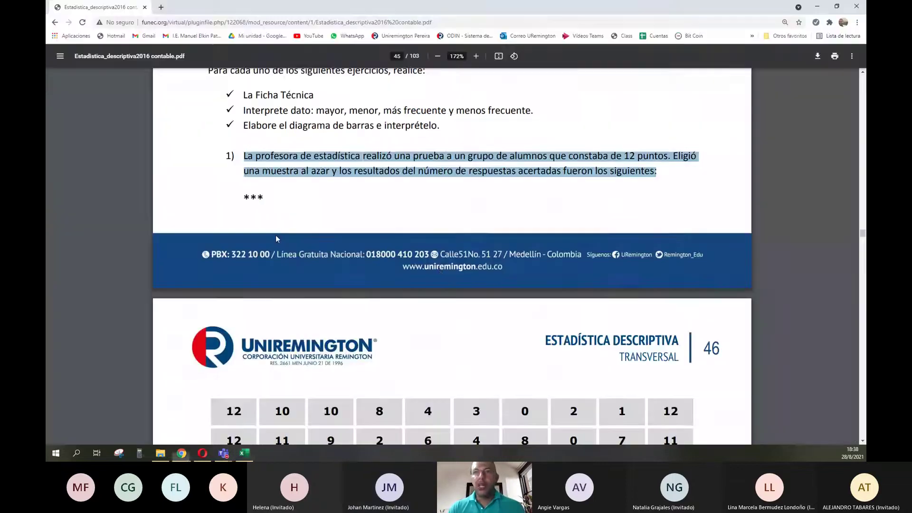
pyautogui.scroll(-5, 438, 271)
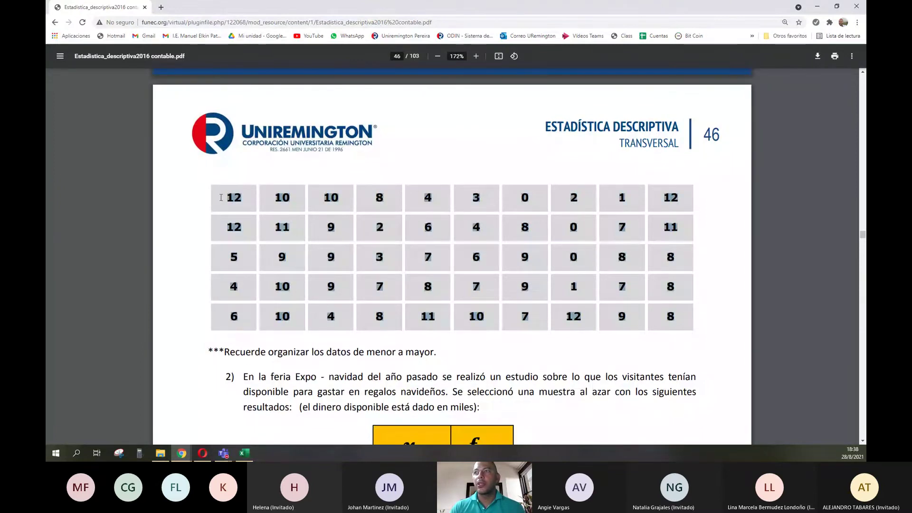
pyautogui.hotkey('alt', 'Tab')
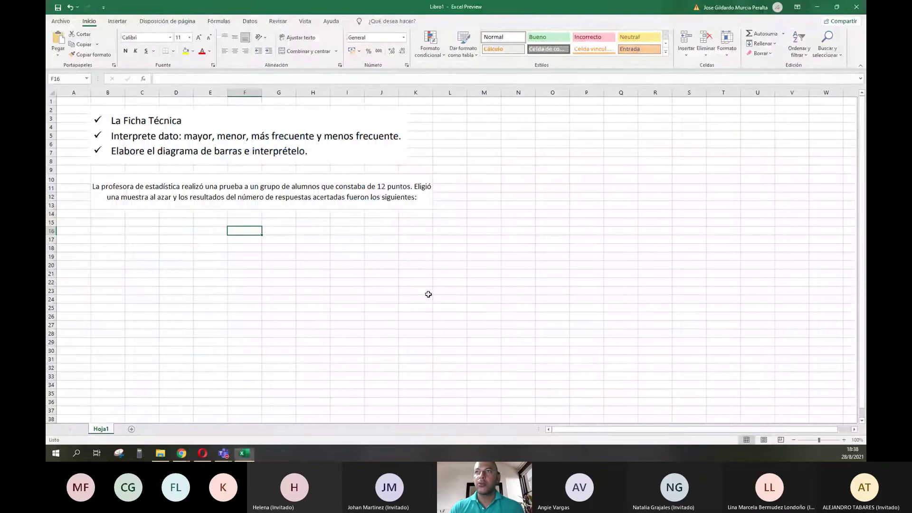
pyautogui.click(150, 233)
pyautogui.hotkey('ctrl', 'v')
pyautogui.click(421, 295)
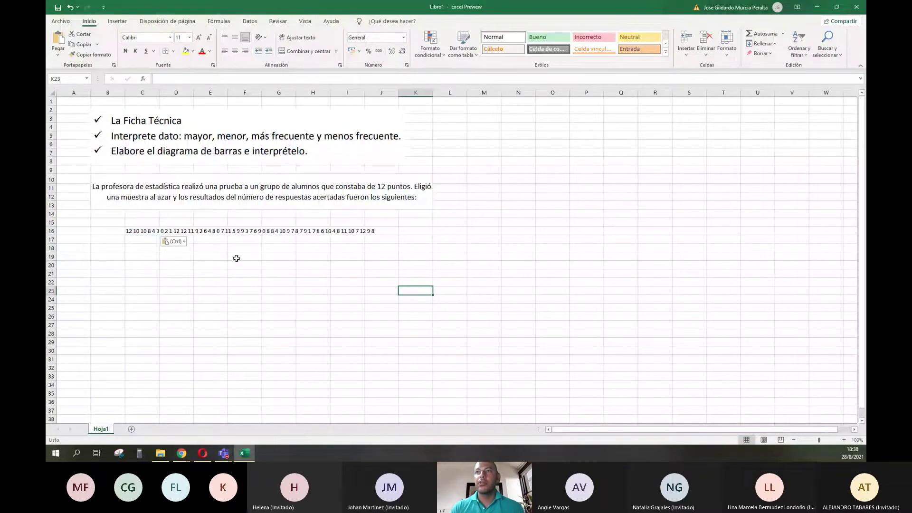
pyautogui.click(133, 235)
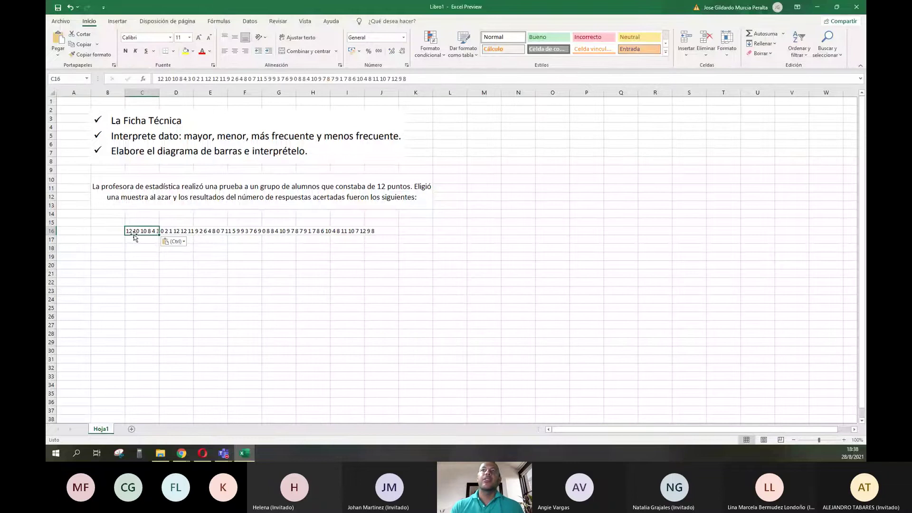
pyautogui.click(174, 281)
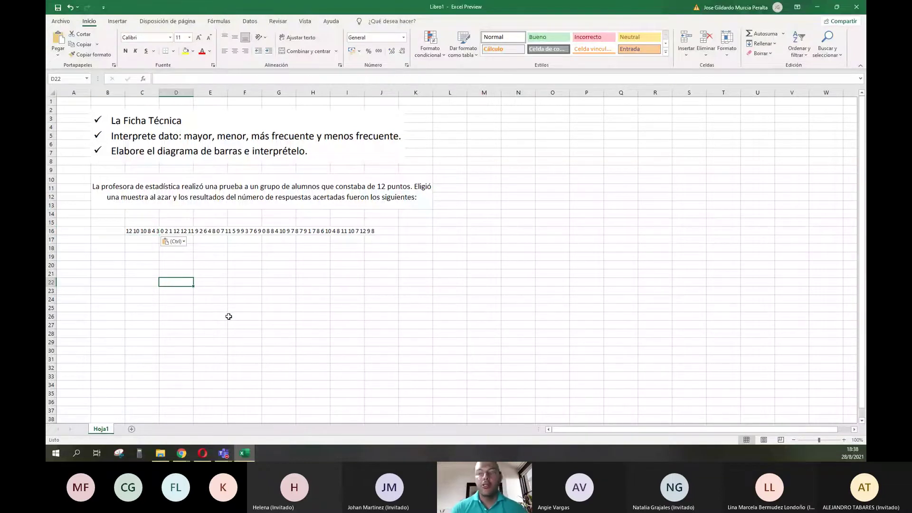
# - Check cell by cell along row 16 where the pasted exercise data is actually stored
pyautogui.click(325, 246)
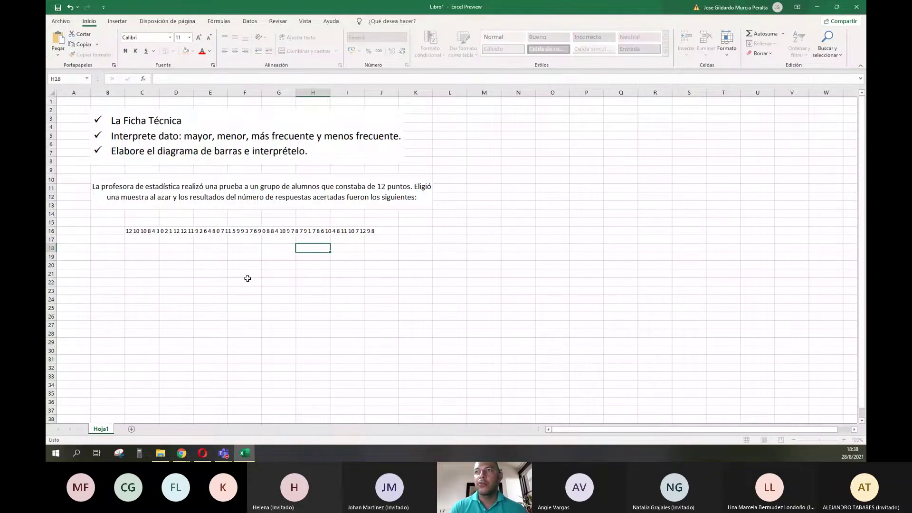
pyautogui.press('Up')
pyautogui.press('Up')
pyautogui.press('Left')
pyautogui.press('Left')
pyautogui.press('Left')
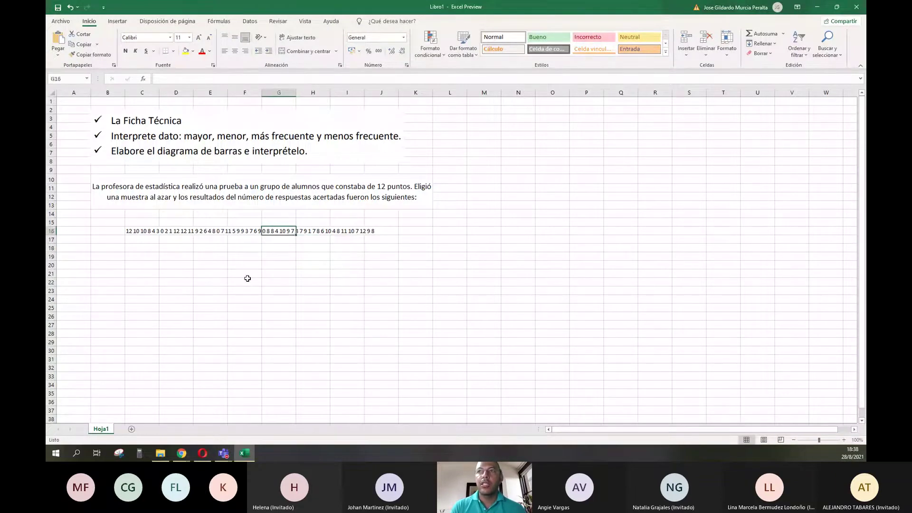
pyautogui.press('Right')
pyautogui.press('Right')
pyautogui.press('Right')
pyautogui.press('Right')
pyautogui.press('Right')
pyautogui.press('Left')
pyautogui.press('Left')
pyautogui.press('Left')
pyautogui.press('Left')
pyautogui.press('Left')
pyautogui.press('Left')
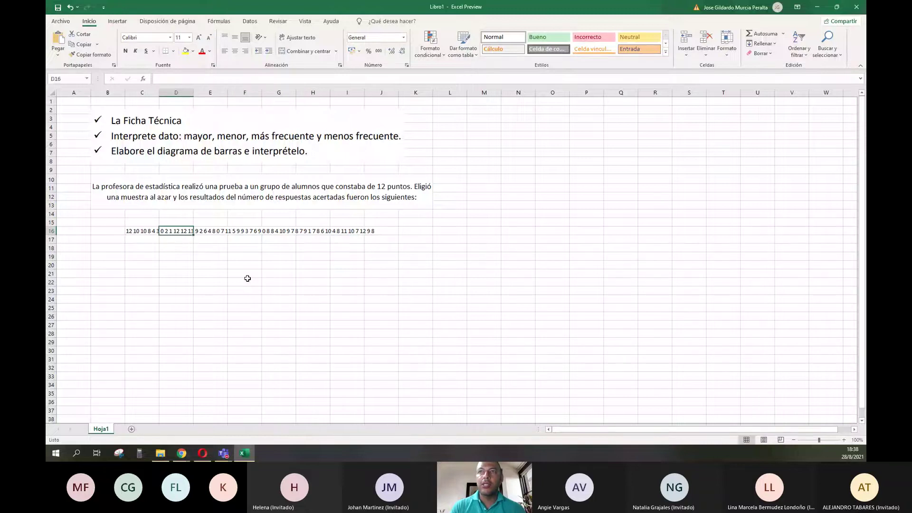
pyautogui.press('Left')
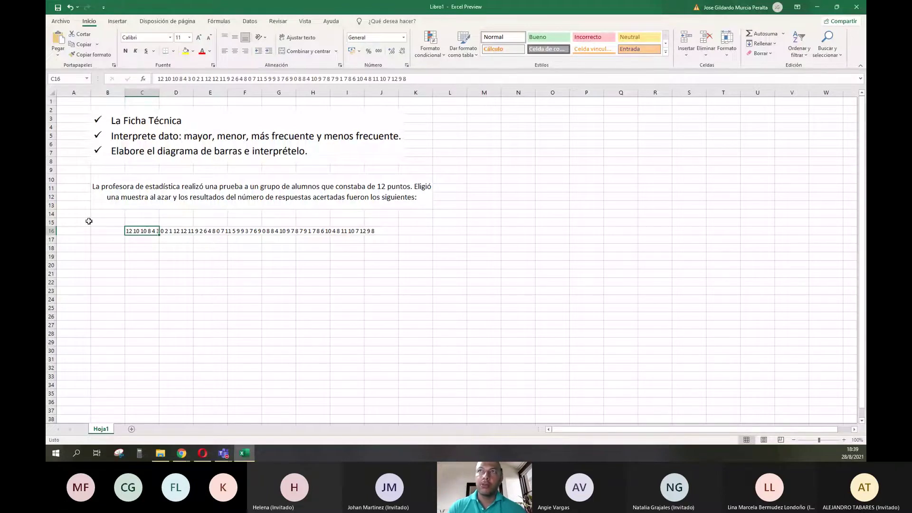
# - Inspect the full content of cell C16 and leave that cell selected
pyautogui.moveTo(154, 78); pyautogui.dragTo(347, 76)
pyautogui.click(436, 76)
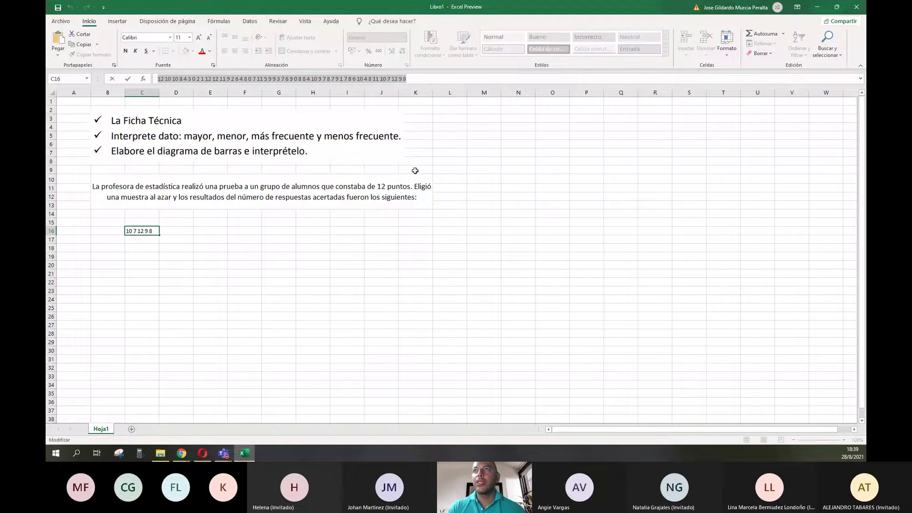
pyautogui.click(222, 231)
pyautogui.click(133, 232)
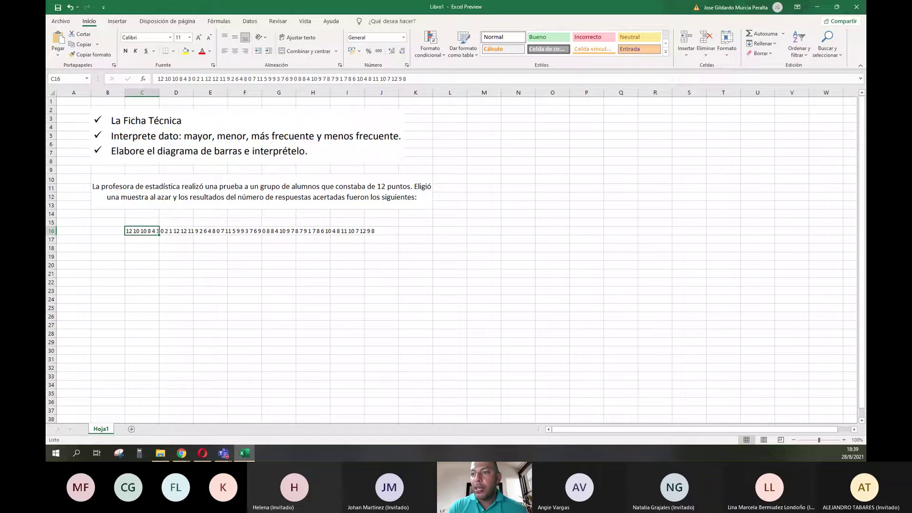
pyautogui.hotkey('alt', 'Tab')
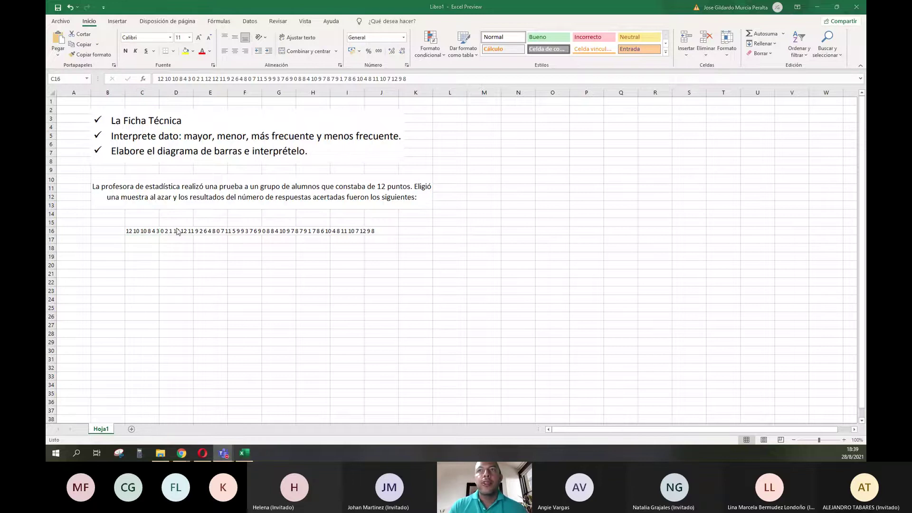
pyautogui.click(139, 234)
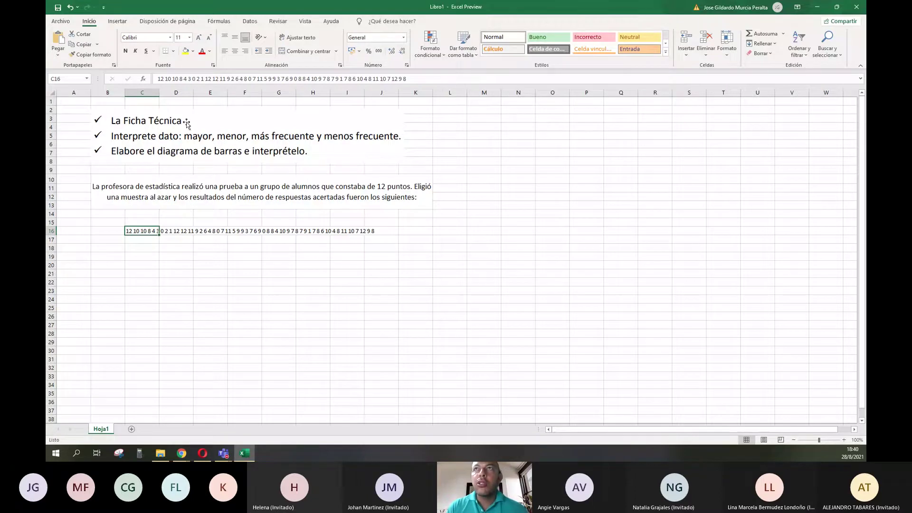
# - Start the Text to Columns conversion for cell C16 and choose Delimitados as the original data type
pyautogui.click(247, 22)
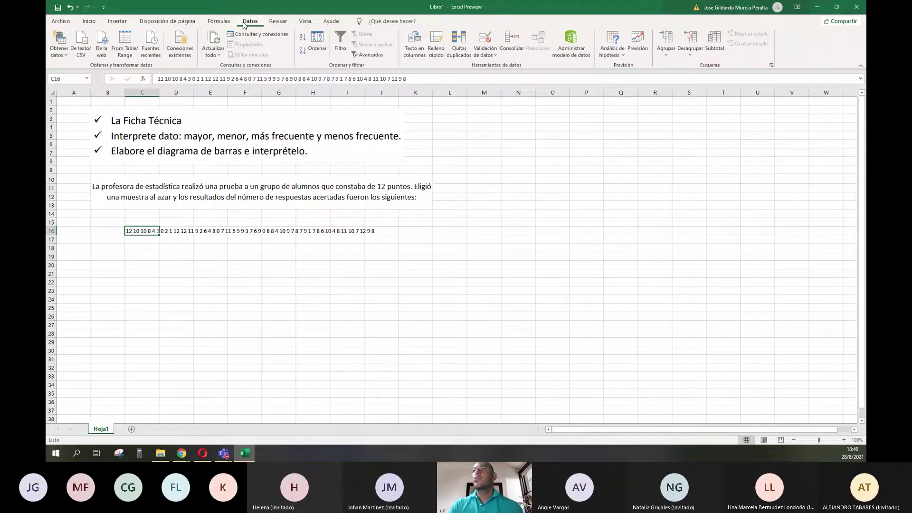
pyautogui.click(414, 48)
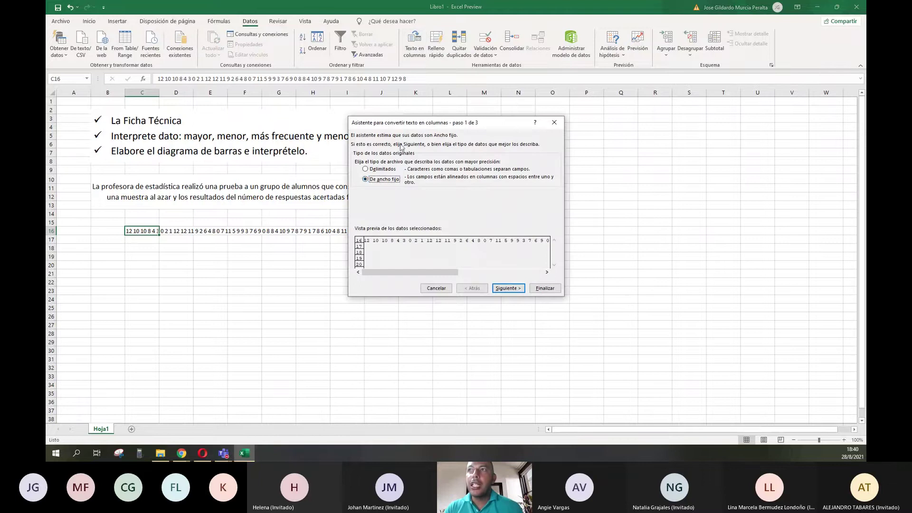
pyautogui.click(509, 288)
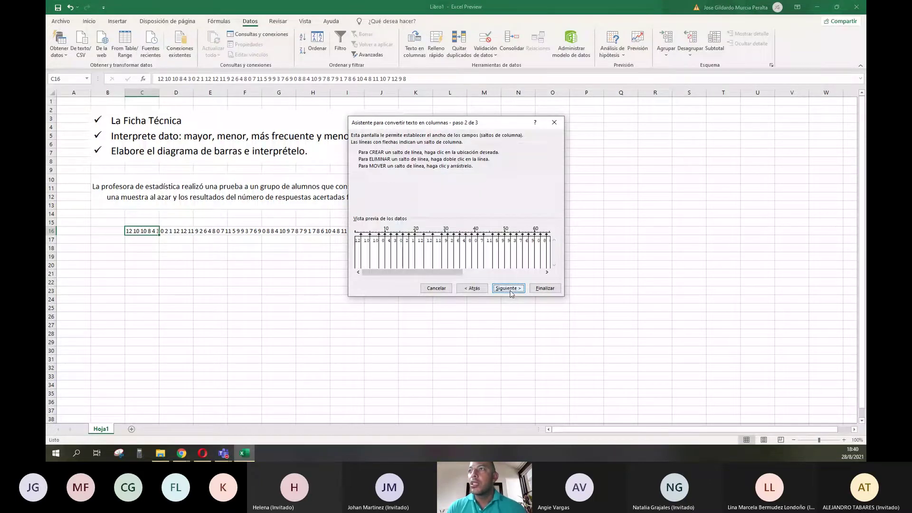
pyautogui.click(509, 289)
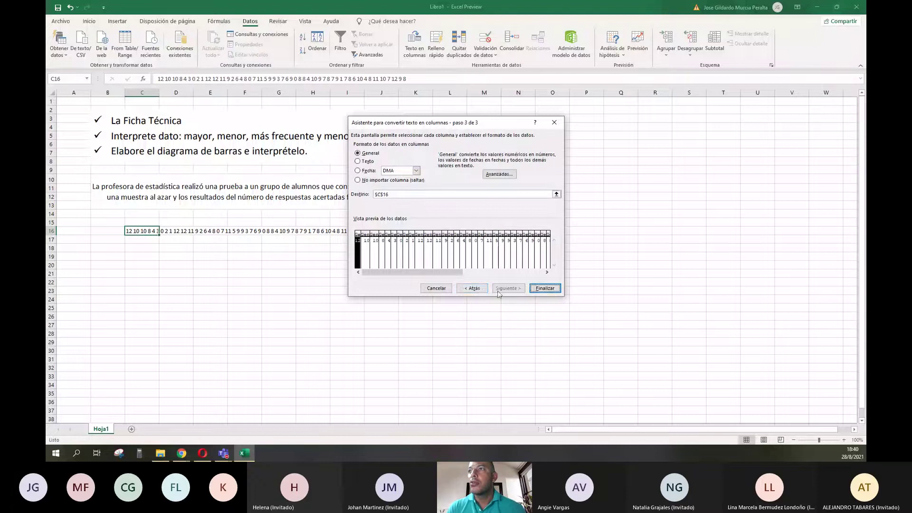
pyautogui.click(473, 290)
pyautogui.click(472, 290)
pyautogui.click(380, 170)
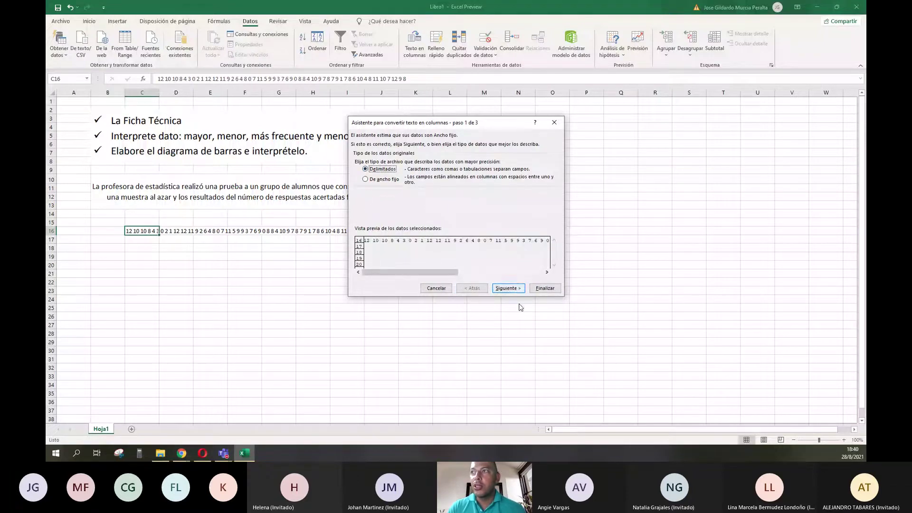
pyautogui.click(495, 291)
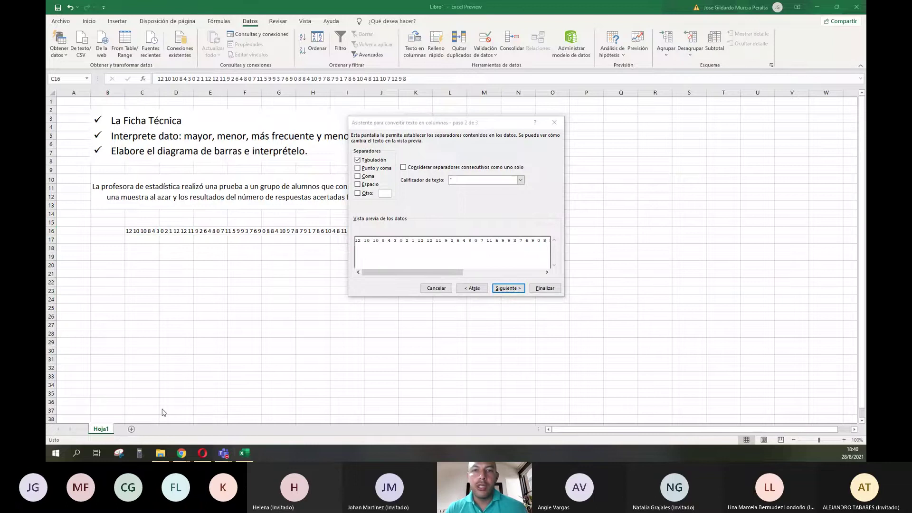
# - Compare the conversion preview with the data table on page 46 of the PDF in Chrome, and return to Excel
pyautogui.hotkey('alt', 'Tab')
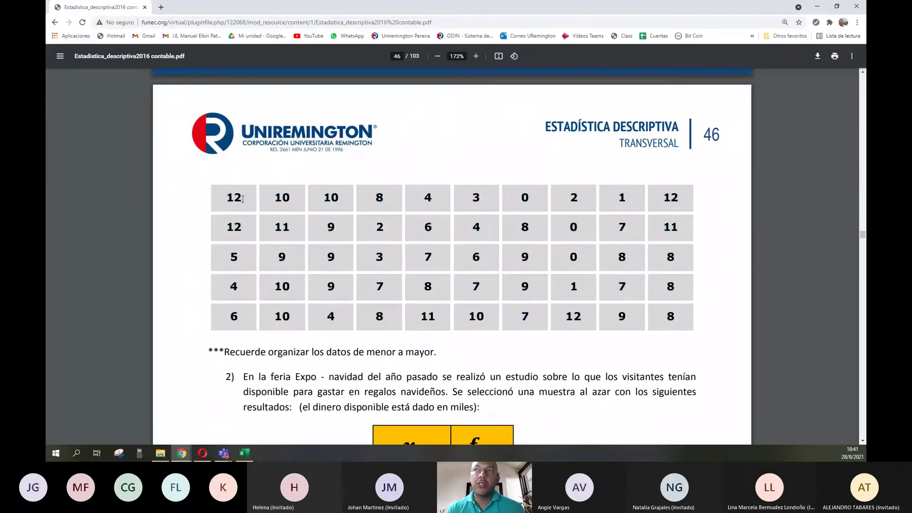
pyautogui.hotkey('alt', 'Tab')
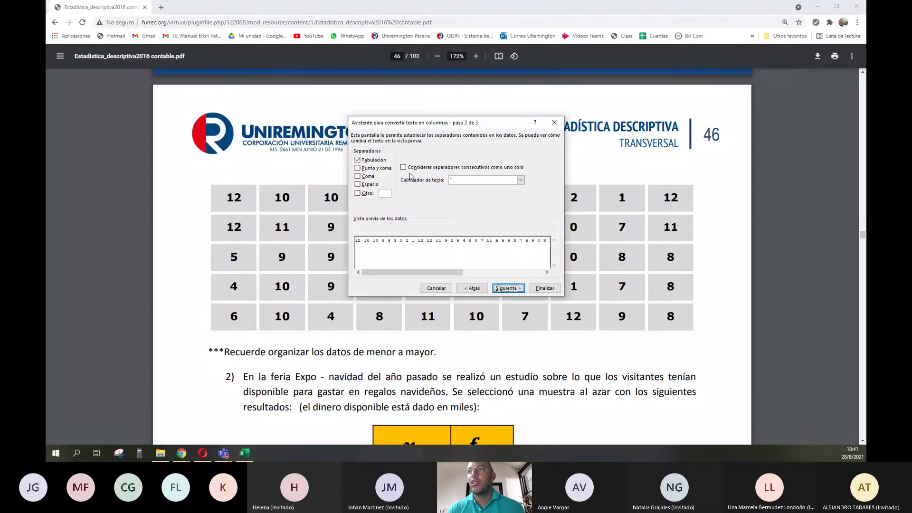
pyautogui.hotkey('alt', 'Tab')
pyautogui.hotkey('alt', 'Tab')
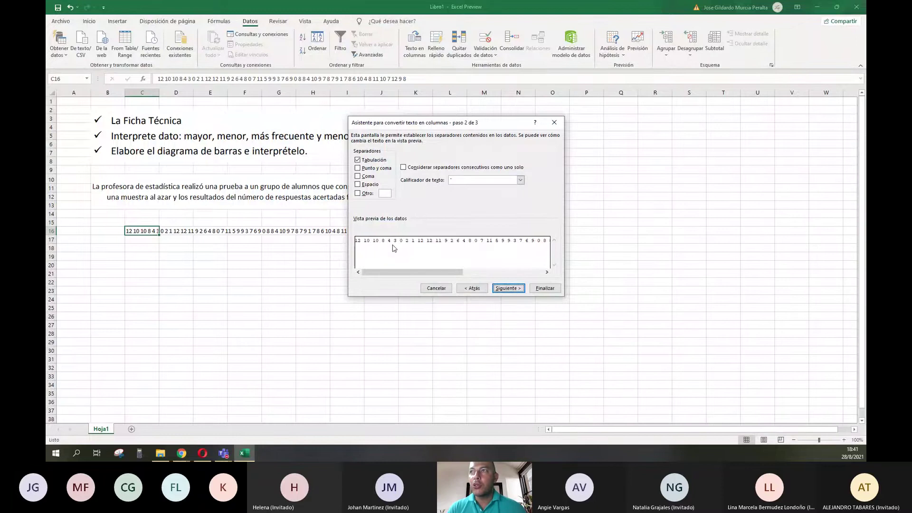
# - Set Espacio as a separator in addition to Tabulación for splitting the data
pyautogui.click(364, 187)
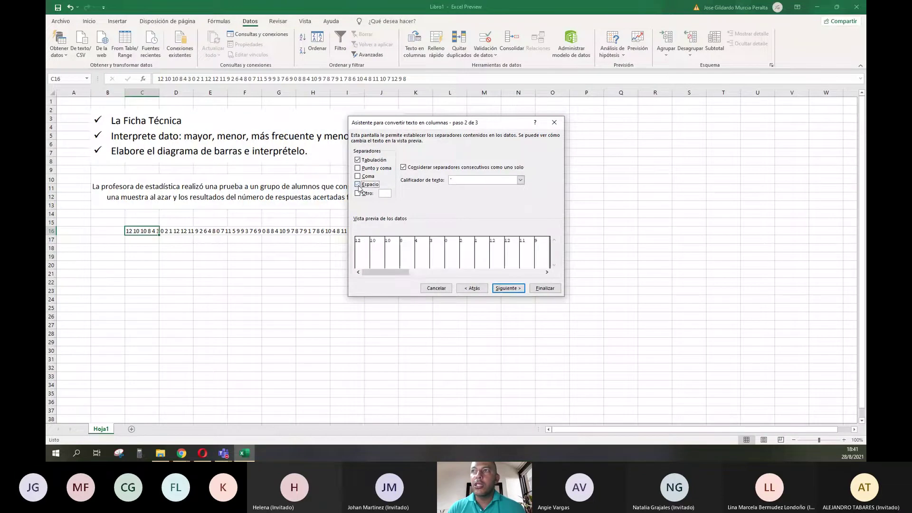
pyautogui.click(360, 188)
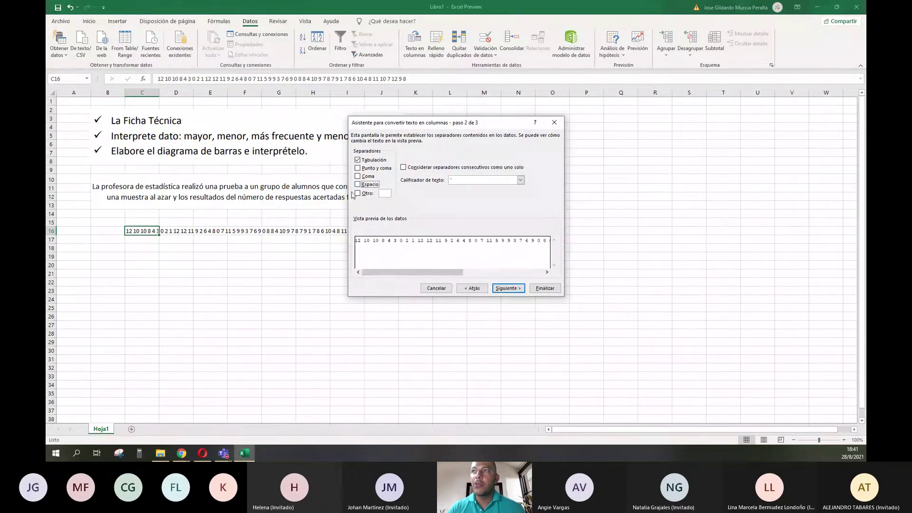
pyautogui.click(358, 161)
pyautogui.click(358, 162)
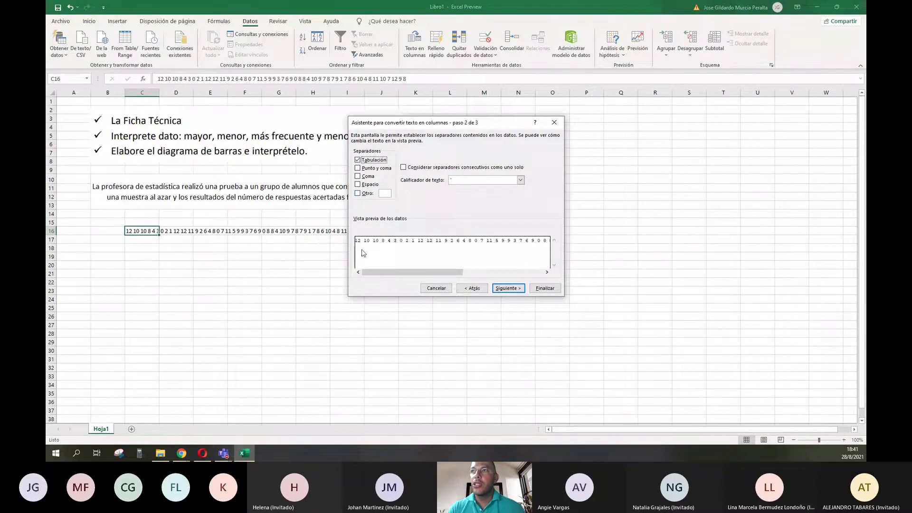
pyautogui.click(358, 185)
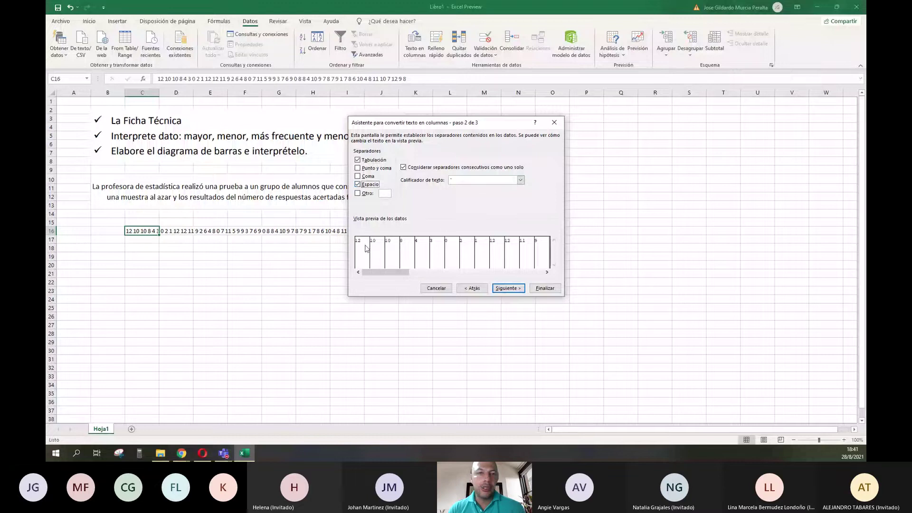
# - Try the Punto y coma, Coma and Otro separators against the preview and clear them again
pyautogui.click(358, 161)
pyautogui.click(358, 161)
pyautogui.click(358, 177)
pyautogui.click(358, 168)
pyautogui.click(358, 192)
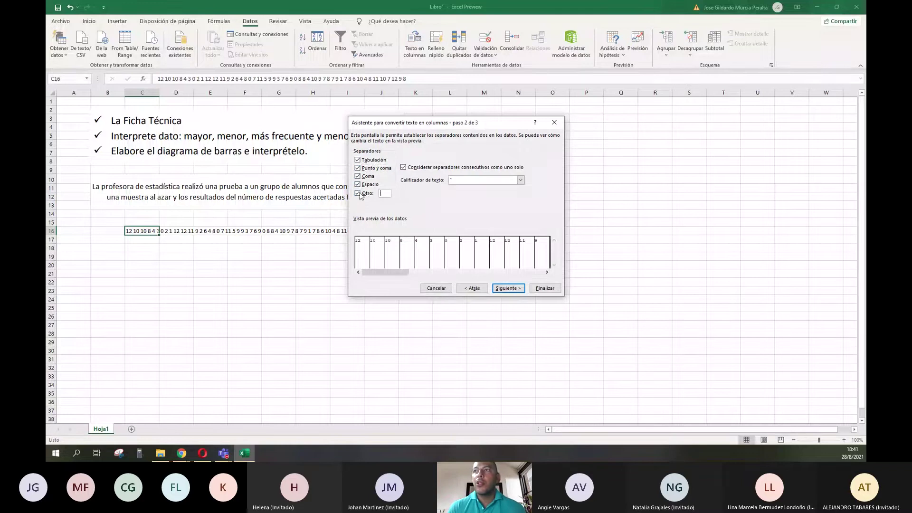
pyautogui.click(386, 194)
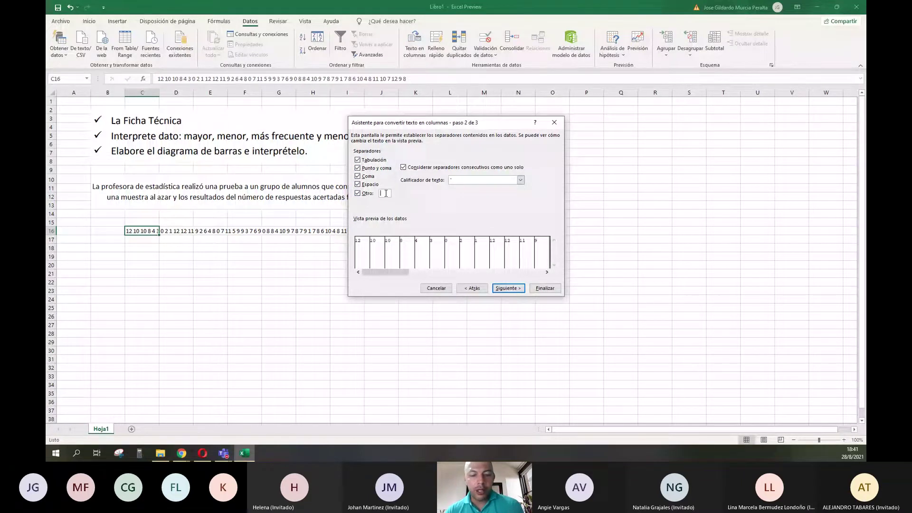
pyautogui.press('BackSpace')
pyautogui.click(358, 194)
pyautogui.click(357, 176)
pyautogui.click(357, 169)
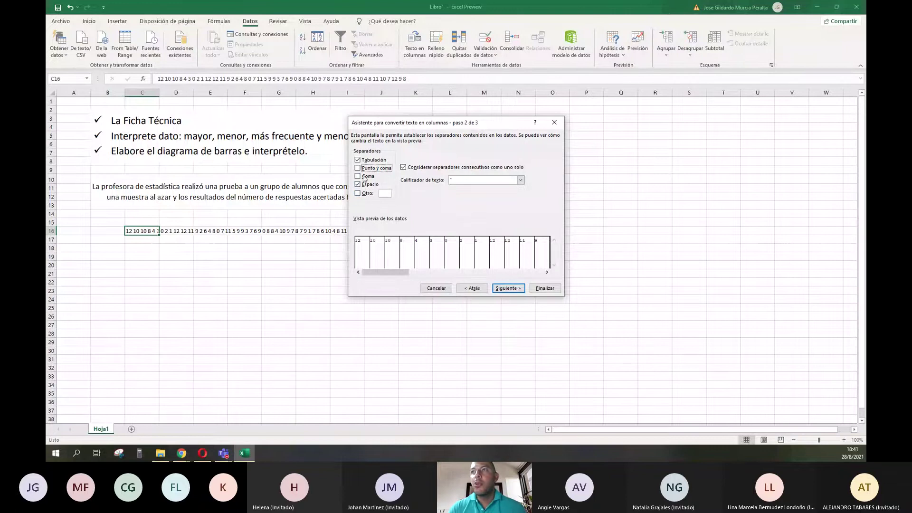
# - Finish the conversion with the General data format and $C$16 as destination
pyautogui.click(501, 289)
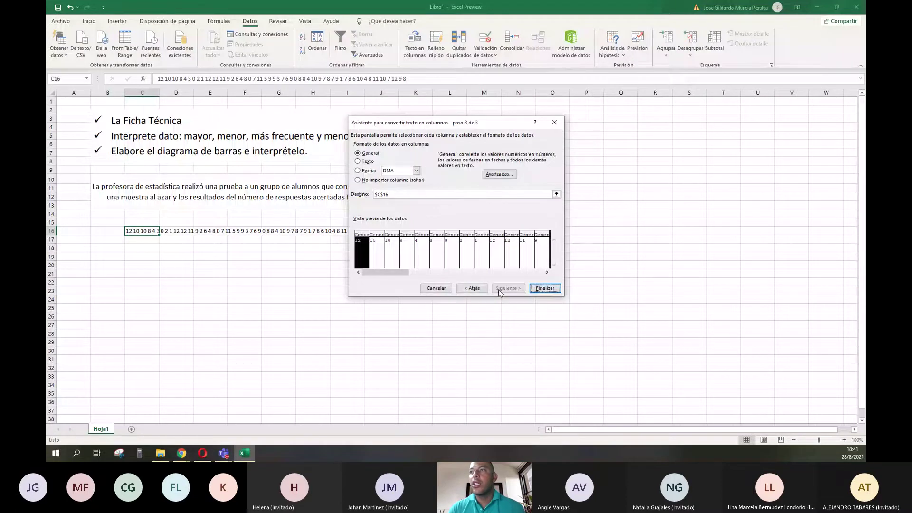
pyautogui.click(547, 288)
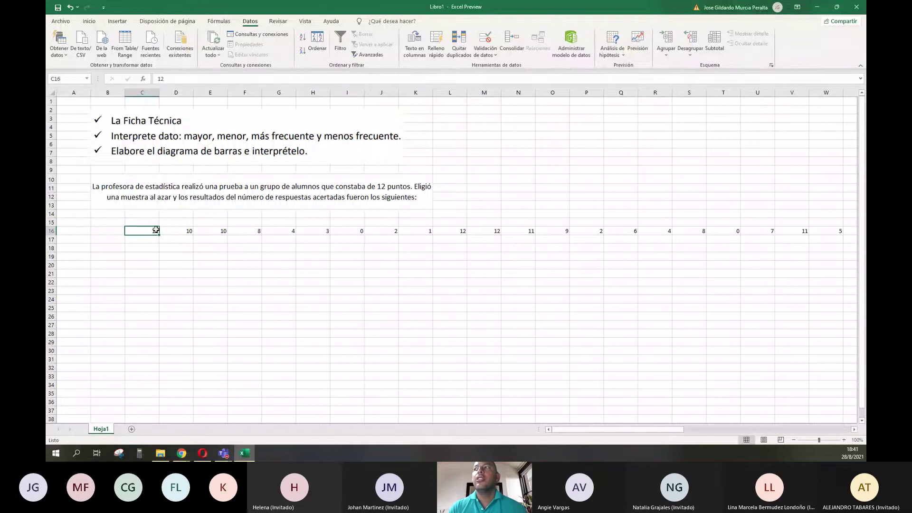
# - Review the separated values along row 16 up to the last one, and return to C16
pyautogui.press('Right')
pyautogui.press('Right')
pyautogui.press('Right')
pyautogui.press('Right')
pyautogui.press('Right')
pyautogui.press('Right')
pyautogui.press('Right')
pyautogui.press('Right')
pyautogui.press('Right')
pyautogui.press('Right')
pyautogui.press('Right')
pyautogui.press('Right')
pyautogui.press('Right')
pyautogui.press('Right')
pyautogui.press('Right')
pyautogui.press('Right')
pyautogui.press('Right')
pyautogui.press('Right')
pyautogui.press('Right')
pyautogui.press('Right')
pyautogui.press('Right')
pyautogui.press('Right')
pyautogui.press('Right')
pyautogui.press('Right')
pyautogui.press('Right')
pyautogui.press('Right')
pyautogui.press('Right')
pyautogui.press('Right')
pyautogui.press('Right')
pyautogui.press('Right')
pyautogui.press('Right')
pyautogui.press('Right')
pyautogui.press('Right')
pyautogui.press('Right')
pyautogui.press('Right')
pyautogui.press('Right')
pyautogui.press('Right')
pyautogui.press('Right')
pyautogui.press('Right')
pyautogui.press('Right')
pyautogui.press('Right')
pyautogui.press('Right')
pyautogui.press('Right')
pyautogui.press('Right')
pyautogui.press('Right')
pyautogui.press('Right')
pyautogui.press('Right')
pyautogui.press('Right')
pyautogui.press('Right')
pyautogui.press('Right')
pyautogui.press('Right')
pyautogui.press('Right')
pyautogui.hotkey('ctrl', 'Left')
pyautogui.hotkey('ctrl', 'Left')
pyautogui.hotkey('ctrl', 'Left')
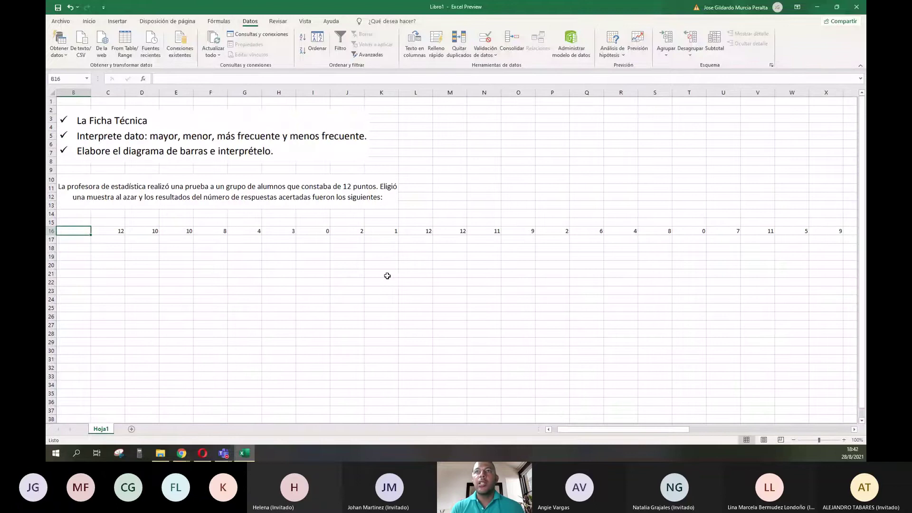
pyautogui.press('Right')
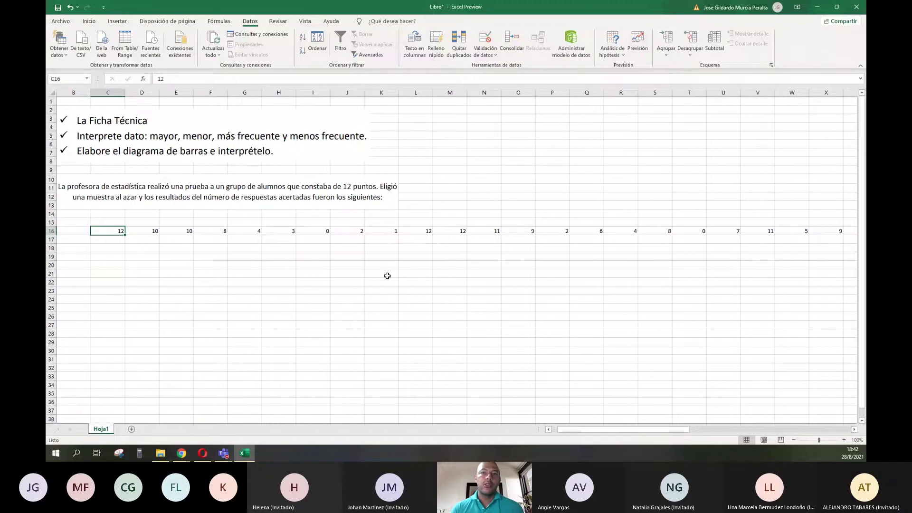
# - Enter the formula =TRANSPONER(C16:AZ16) in cell C17 to turn the data row into a column, and select that cell
pyautogui.press('Return')
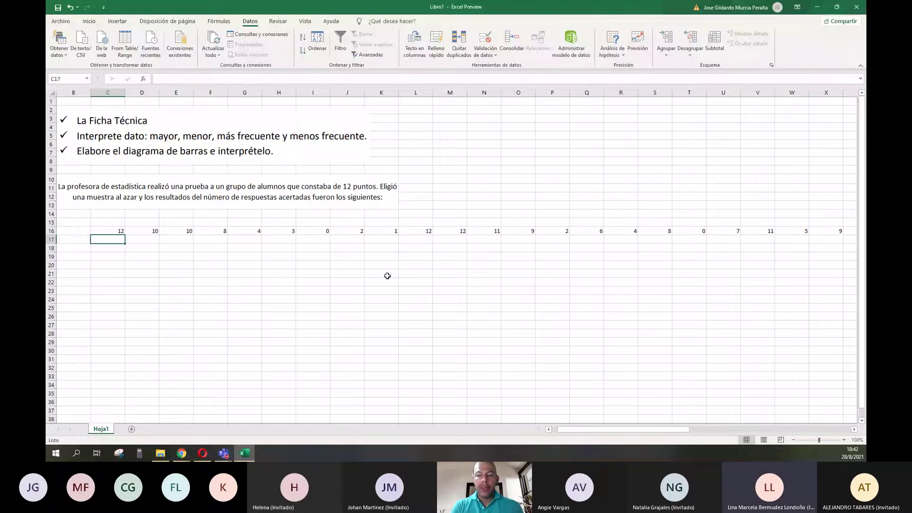
pyautogui.write('=tr')
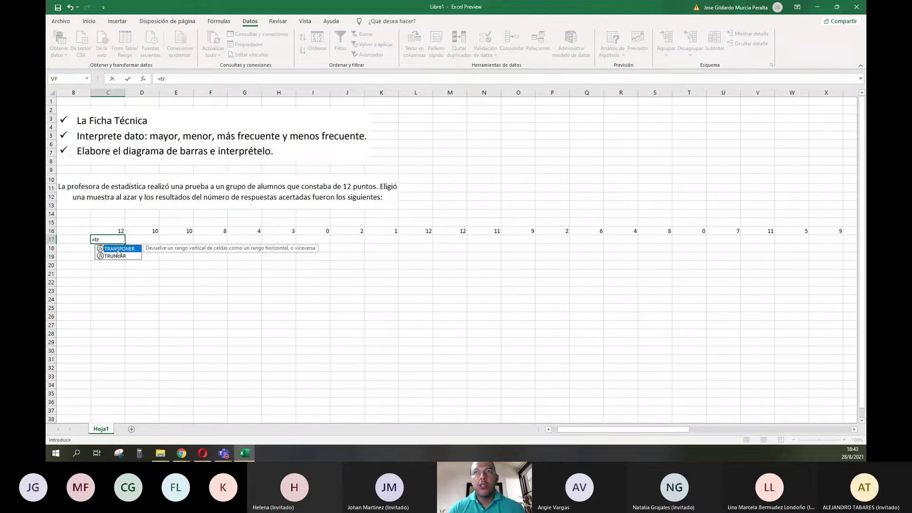
pyautogui.doubleClick(118, 249)
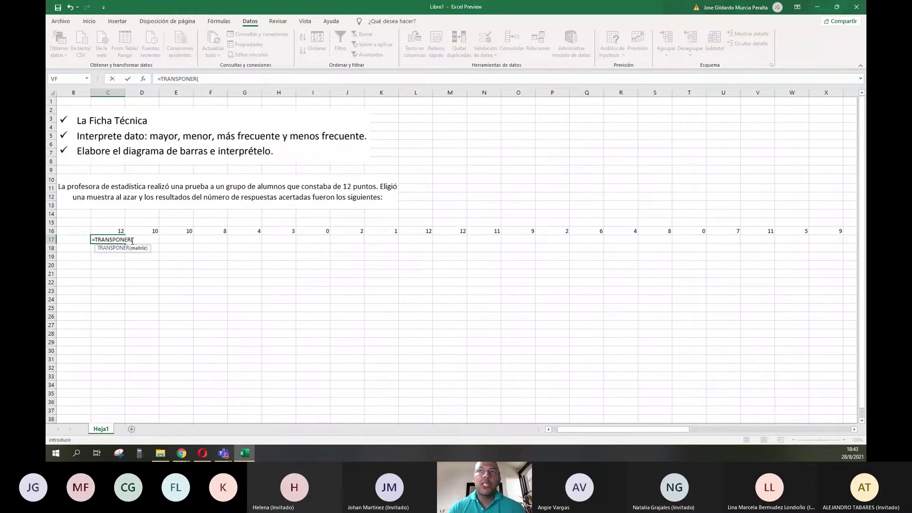
pyautogui.click(116, 231)
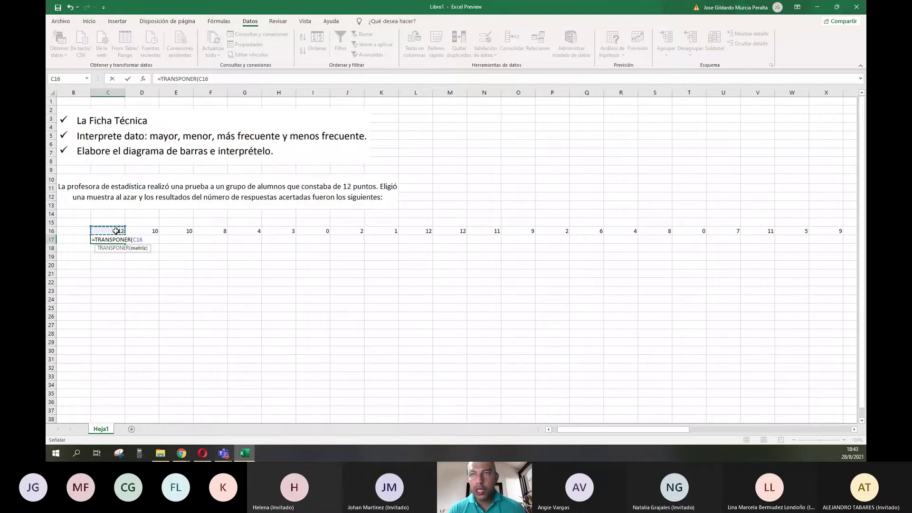
pyautogui.hotkey('ctrl', 'shift', 'Right')
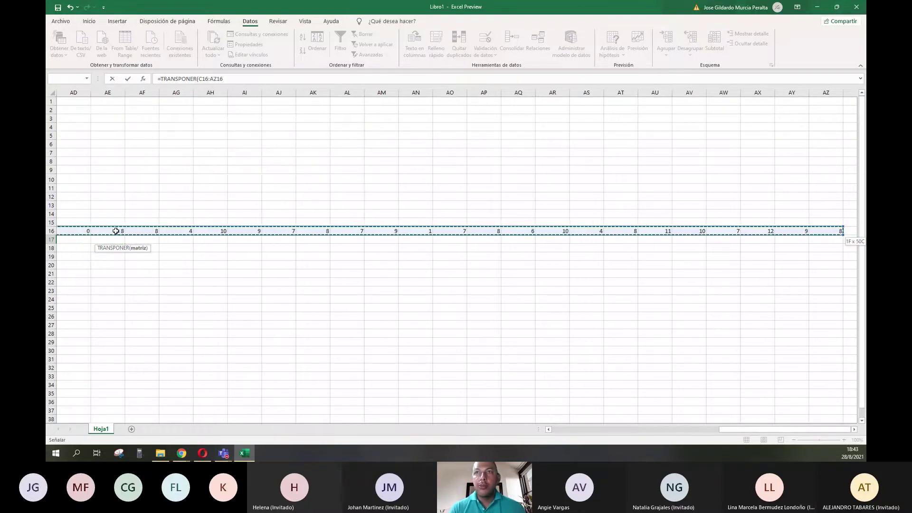
pyautogui.press('Return')
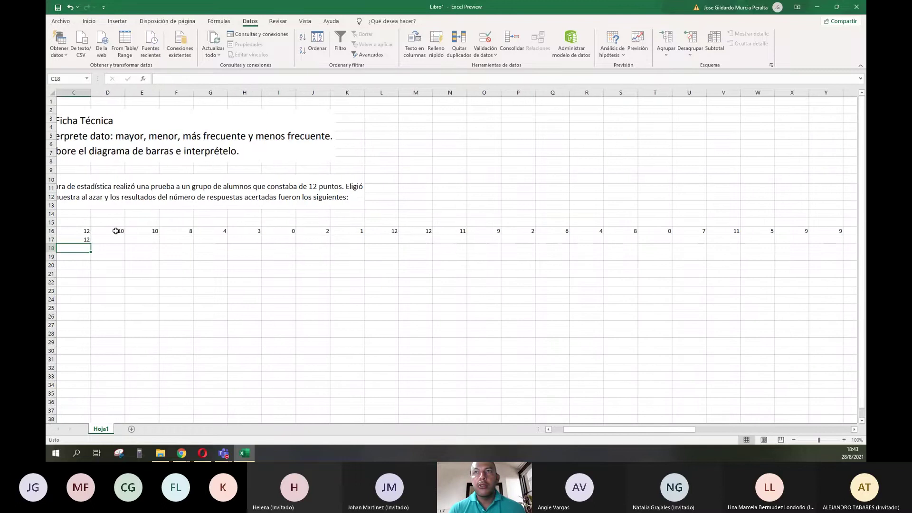
pyautogui.press('Up')
pyautogui.press('Down')
pyautogui.press('Up')
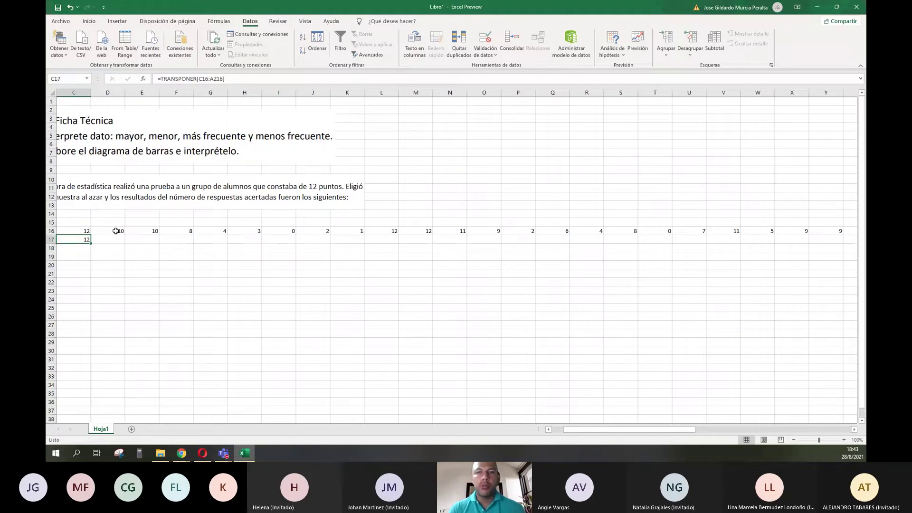
# - Clear C17 and re-enter =TRANSPONER(C16:AZ16) there with the range C17:C20 selected
pyautogui.press('Delete')
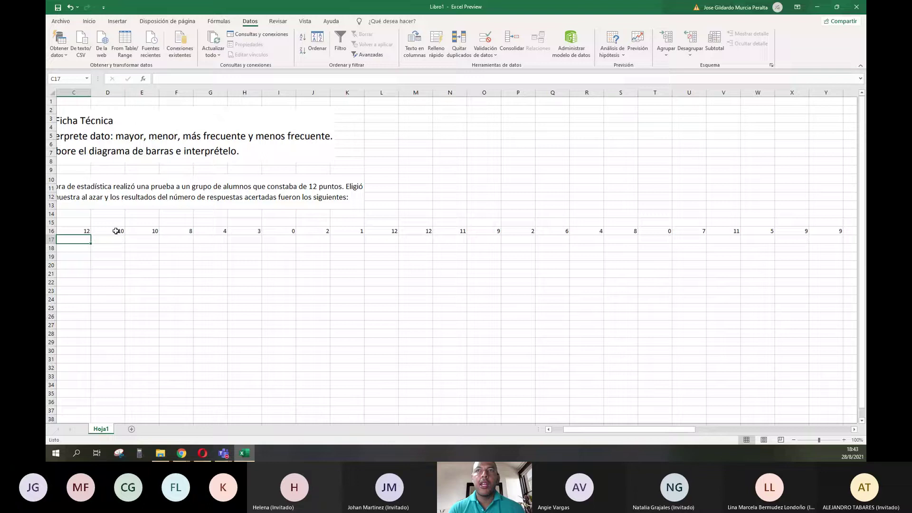
pyautogui.hotkey('shift', 'Down')
pyautogui.hotkey('shift', 'Down')
pyautogui.hotkey('shift', 'Down')
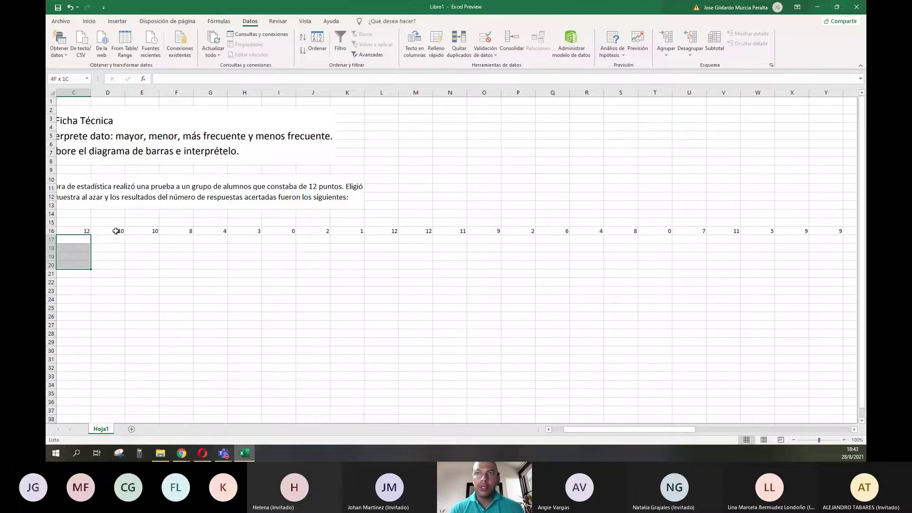
pyautogui.write('=tra')
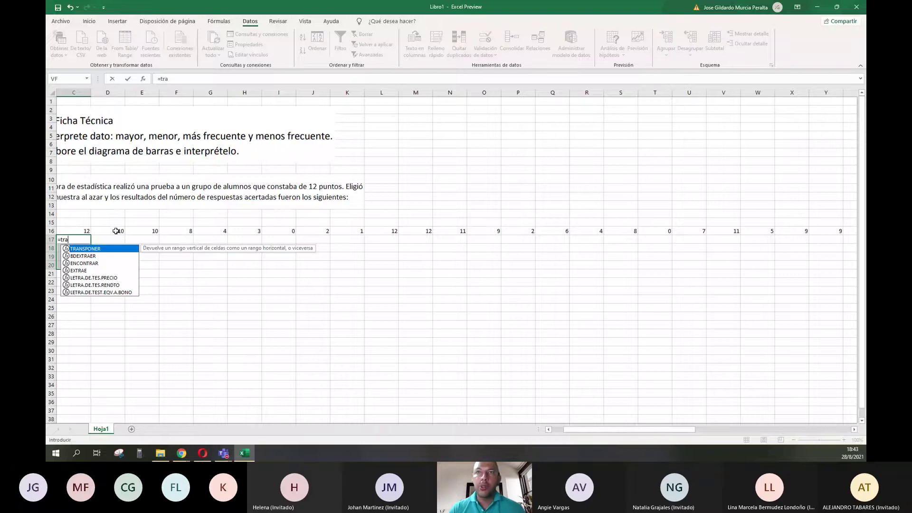
pyautogui.doubleClick(80, 249)
pyautogui.click(77, 232)
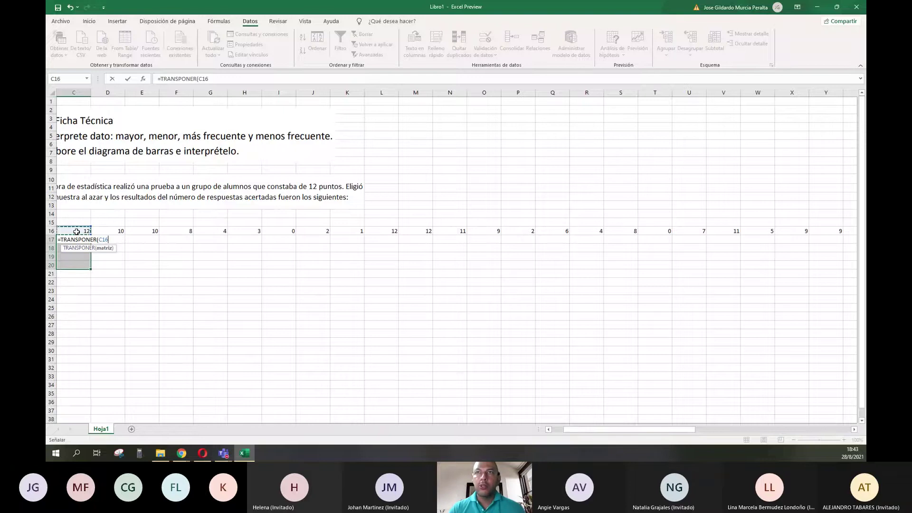
pyautogui.hotkey('ctrl', 'shift', 'Right')
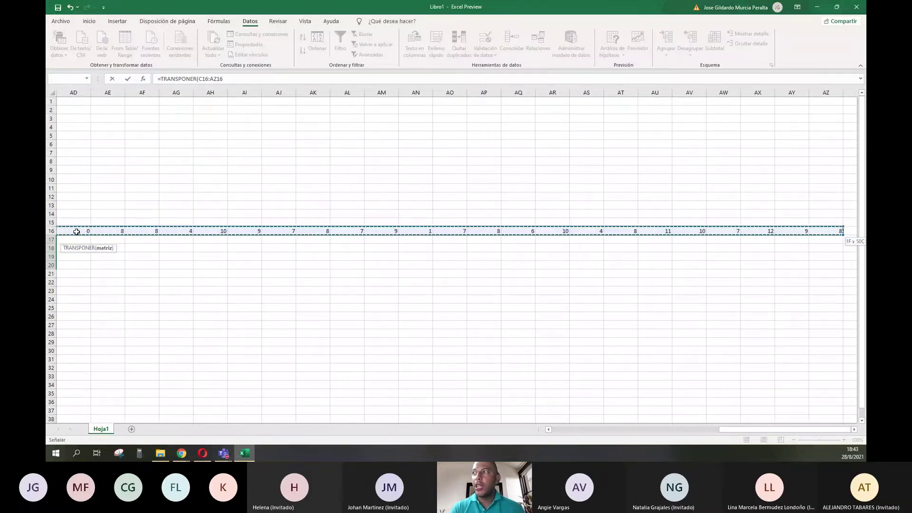
pyautogui.press('Return')
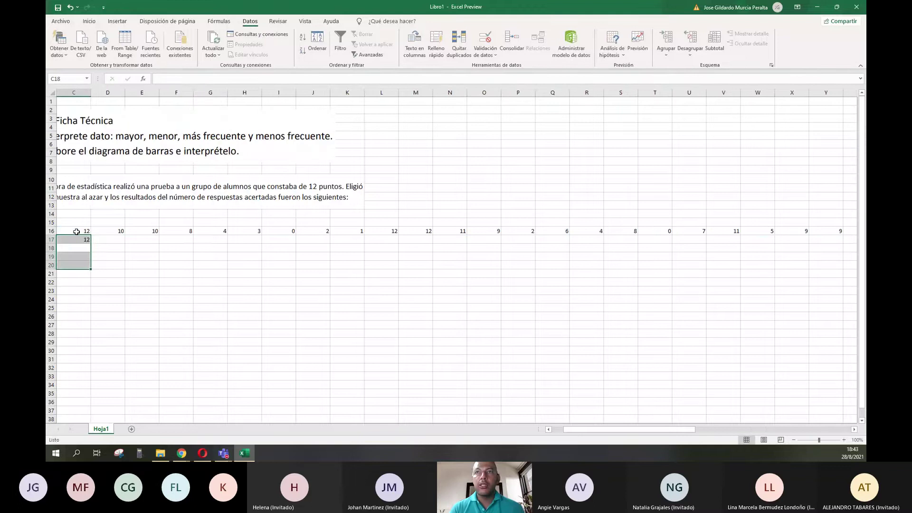
pyautogui.press('Up')
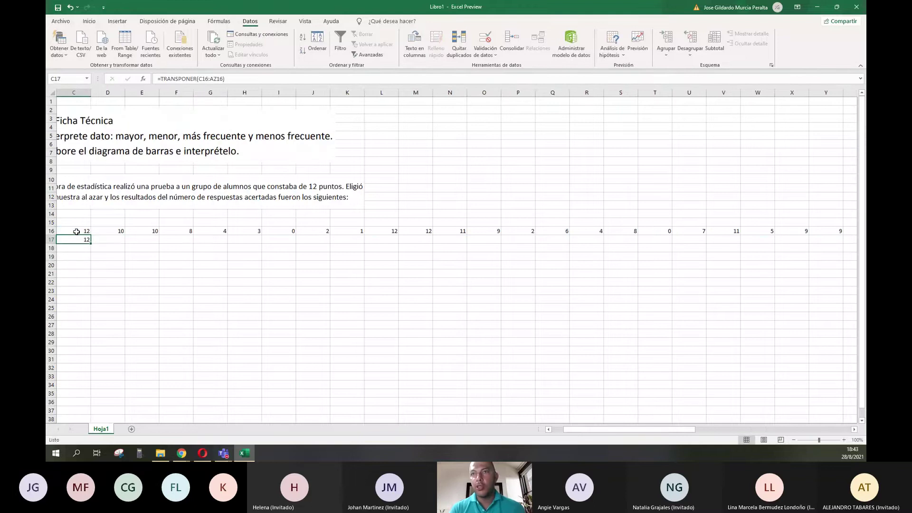
pyautogui.press('F2')
pyautogui.press('Escape')
pyautogui.write('=')
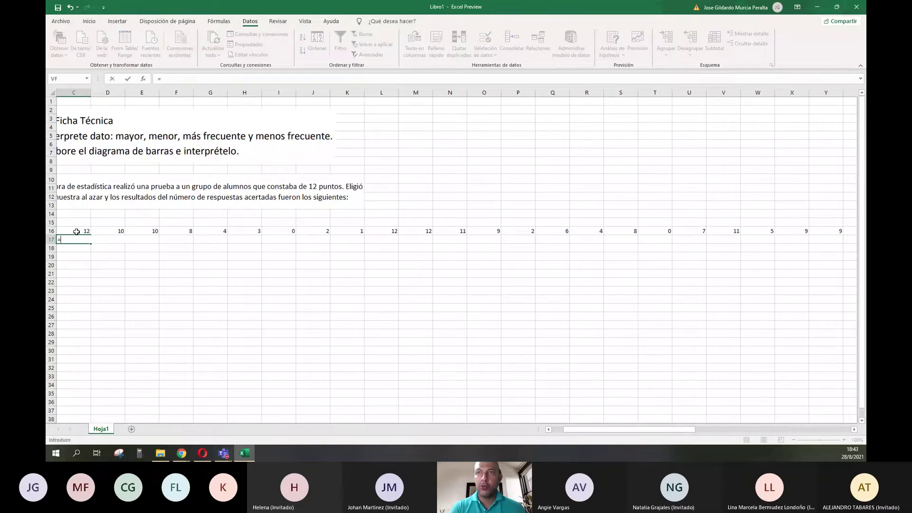
pyautogui.press('Escape')
# - Enter =TRANSPONER(C16:AZ16) as an array formula over the range C17:C20
pyautogui.hotkey('shift', 'Down')
pyautogui.hotkey('shift', 'Down')
pyautogui.hotkey('shift', 'Down')
pyautogui.write('=tran')
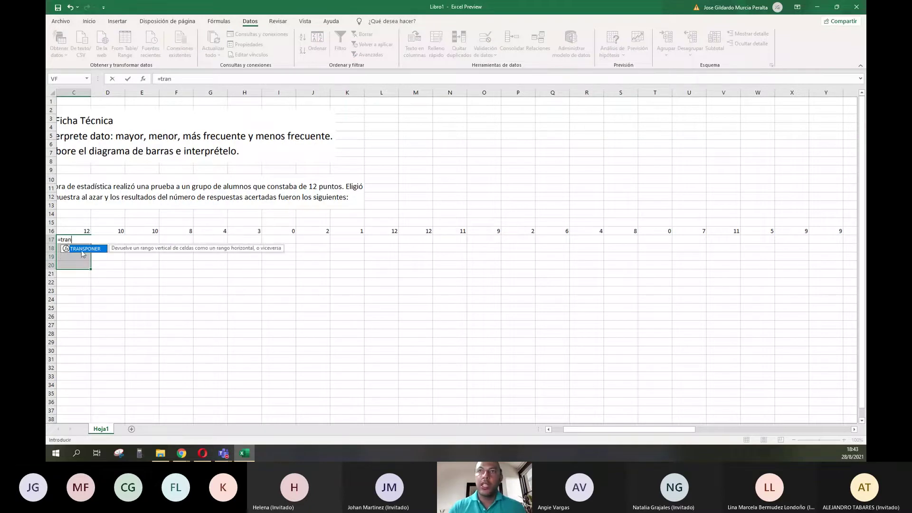
pyautogui.doubleClick(82, 253)
pyautogui.press('Up')
pyautogui.hotkey('ctrl', 'shift', 'Right')
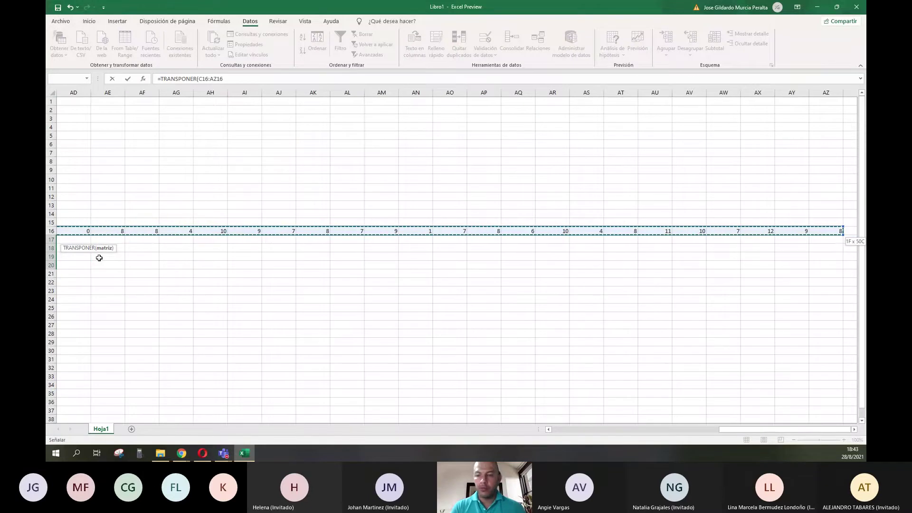
pyautogui.hotkey('ctrl', 'shift', 'Return')
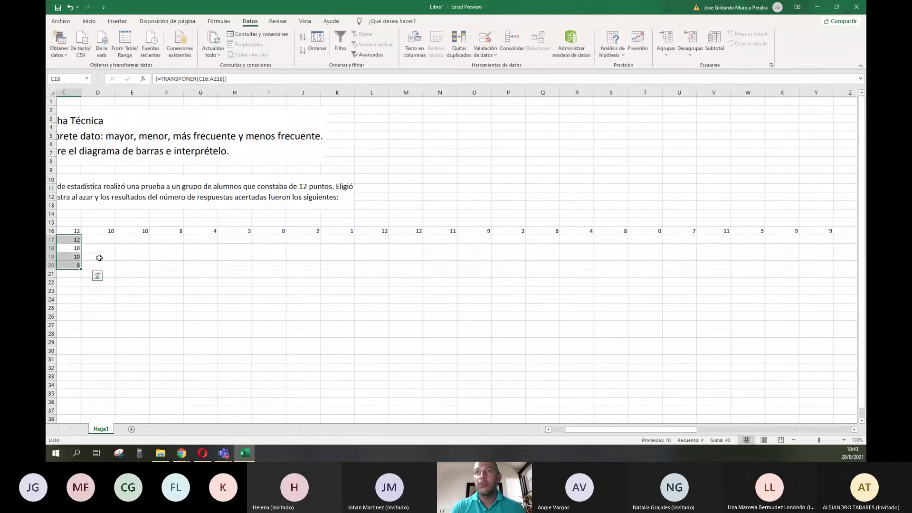
# - Examine the transposed values and their array formula in cells C17 to C20 against the data row
pyautogui.press('Down')
pyautogui.press('Down')
pyautogui.press('Down')
pyautogui.press('Up')
pyautogui.press('Up')
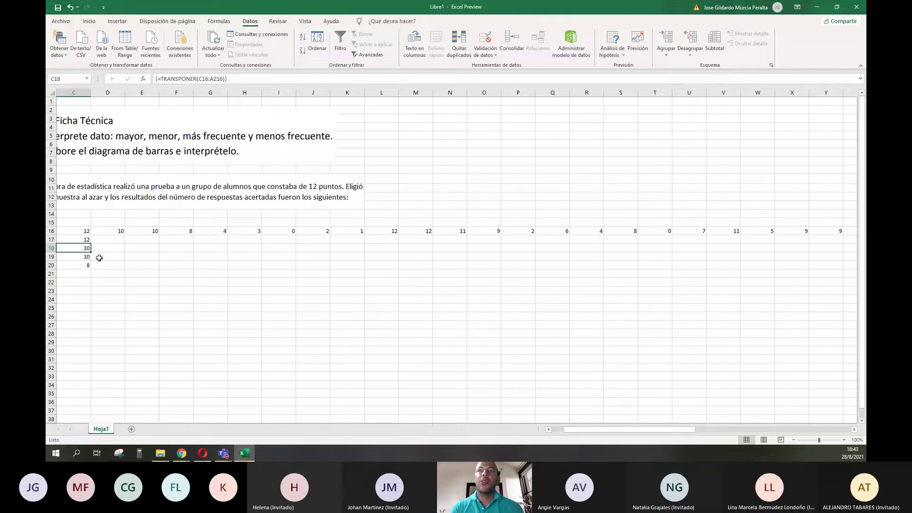
pyautogui.press('Down')
pyautogui.press('Down')
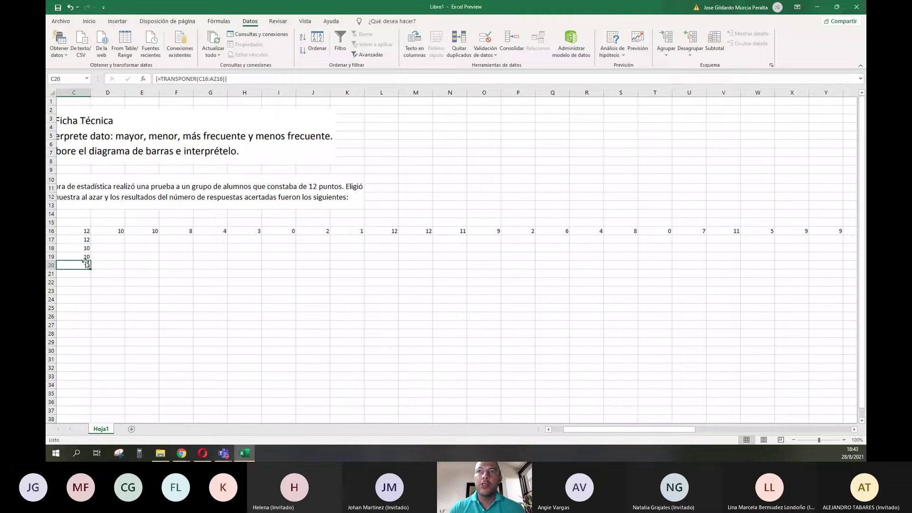
pyautogui.click(83, 239)
pyautogui.moveTo(83, 239); pyautogui.dragTo(83, 265)
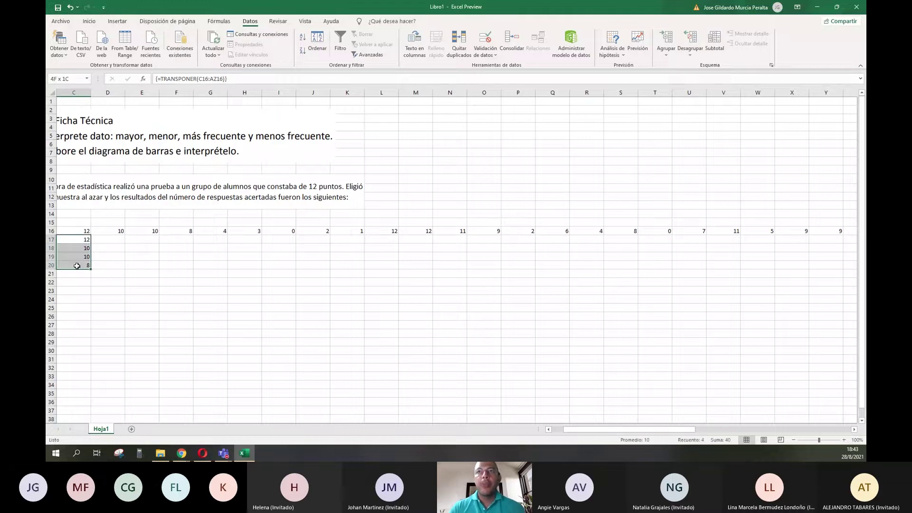
pyautogui.press('Left')
pyautogui.press('Left')
pyautogui.press('Right')
pyautogui.press('Right')
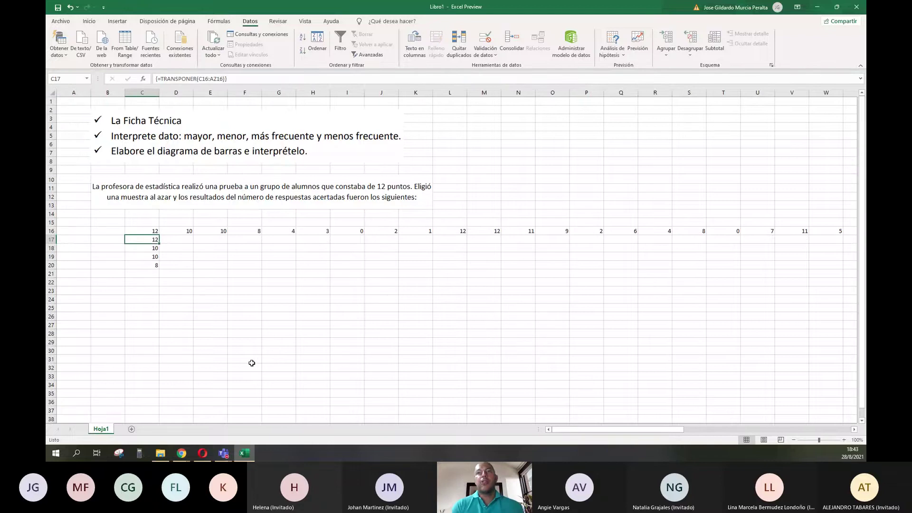
# - Delete the transposed array in column C, selecting from C17 well past its last value
pyautogui.hotkey('shift', 'Down')
pyautogui.hotkey('shift', 'Down')
pyautogui.hotkey('shift', 'Down')
pyautogui.hotkey('shift', 'Down')
pyautogui.hotkey('shift', 'Down')
pyautogui.hotkey('shift', 'Down')
pyautogui.hotkey('shift', 'Down')
pyautogui.hotkey('shift', 'Down')
pyautogui.hotkey('shift', 'Down')
pyautogui.hotkey('shift', 'Down')
pyautogui.hotkey('shift', 'Down')
pyautogui.hotkey('shift', 'Down')
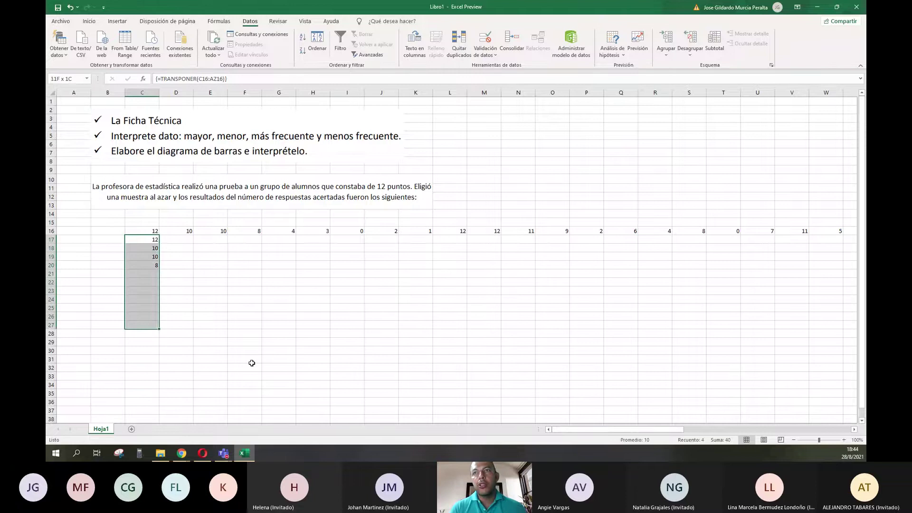
pyautogui.press('Delete')
pyautogui.hotkey('shift', 'Down')
pyautogui.hotkey('shift', 'Down')
pyautogui.hotkey('shift', 'Down')
pyautogui.hotkey('shift', 'Down')
pyautogui.hotkey('shift', 'Down')
pyautogui.hotkey('shift', 'Down')
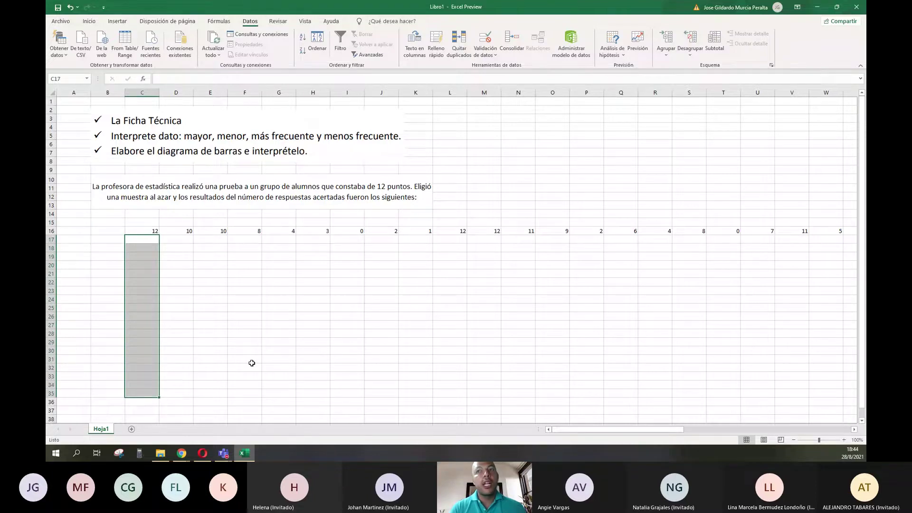
# - Try numbering the first two data values as 1 and 2 in C15 and D15, and clear both cells again
pyautogui.press('Up')
pyautogui.press('Up')
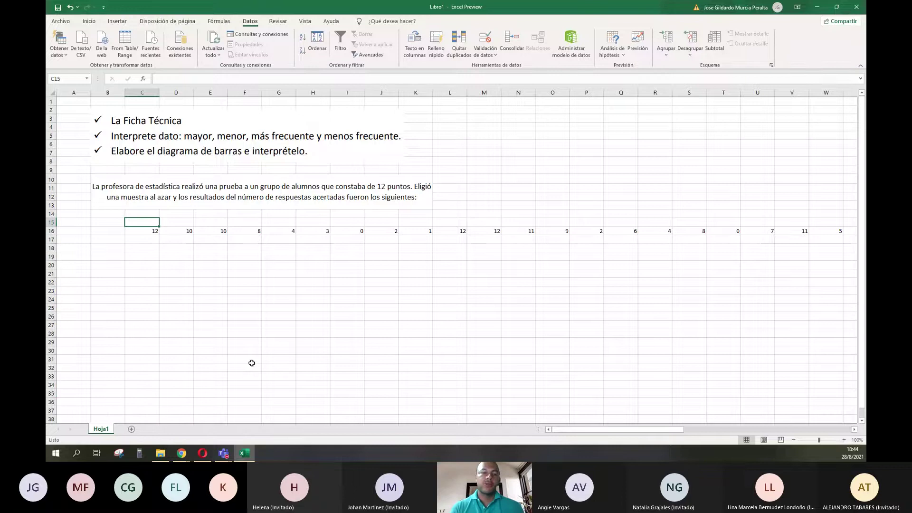
pyautogui.write('12')
pyautogui.press('Tab')
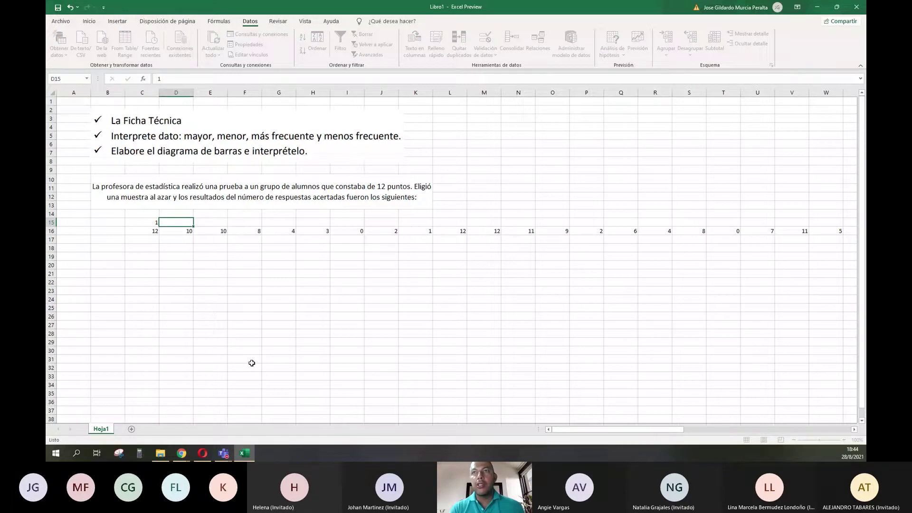
pyautogui.write('2')
pyautogui.press('Tab')
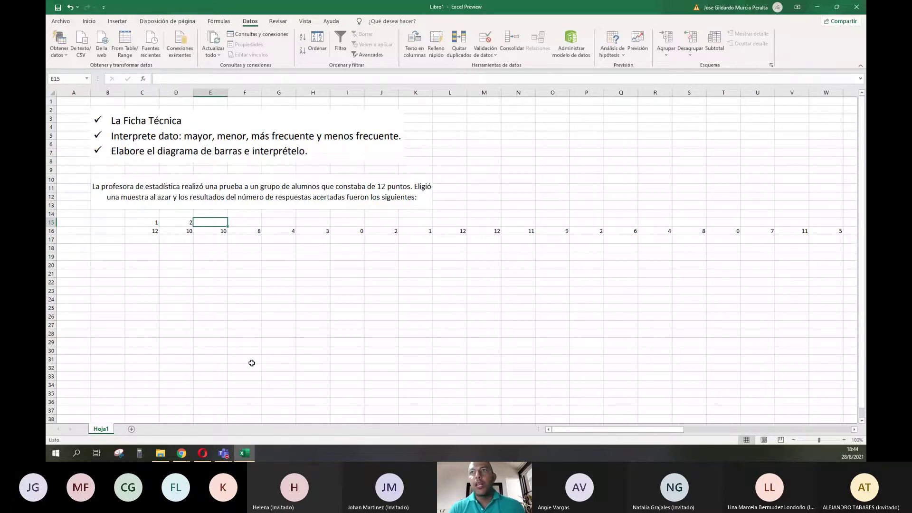
pyautogui.press('Left')
pyautogui.press('BackSpace')
pyautogui.press('Left')
pyautogui.press('BackSpace')
# - Enter the label "N° de datos" in cell B19
pyautogui.press('Down')
pyautogui.press('Down')
pyautogui.press('Left')
pyautogui.press('Down')
pyautogui.press('Down')
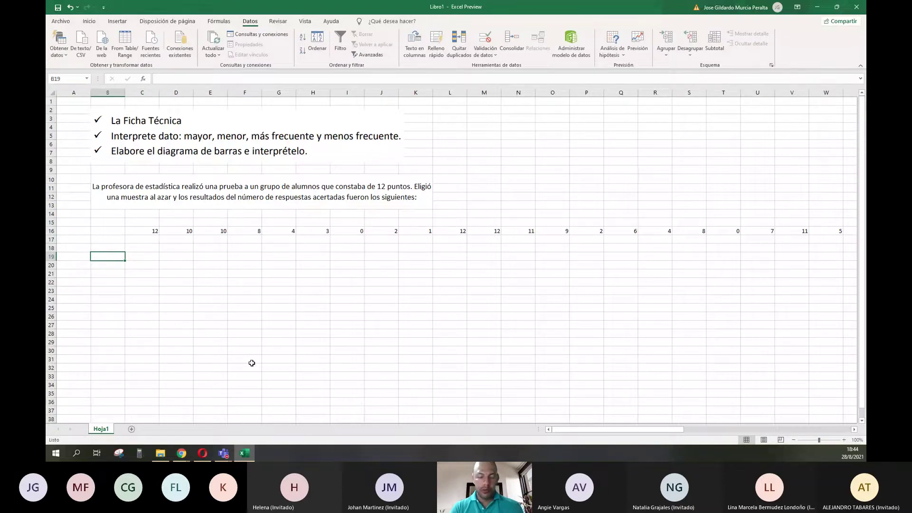
pyautogui.write('N° de datos')
pyautogui.press('Right')
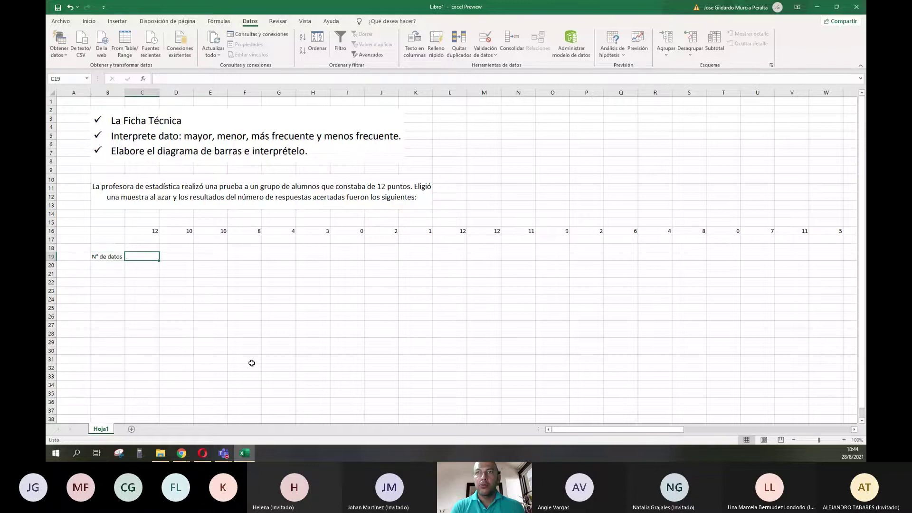
# - Count the values of the data row in cell C19 with =CONTAR(C16:AZ16)
pyautogui.write('=contar')
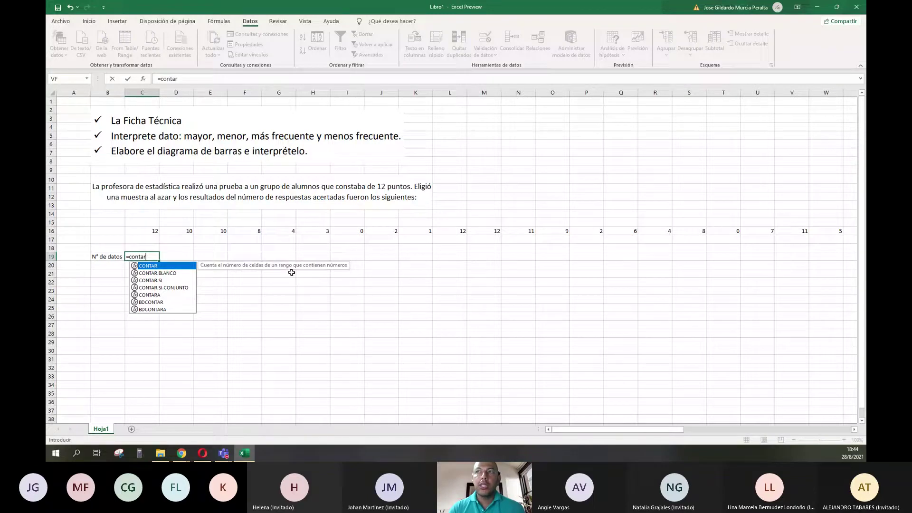
pyautogui.doubleClick(148, 266)
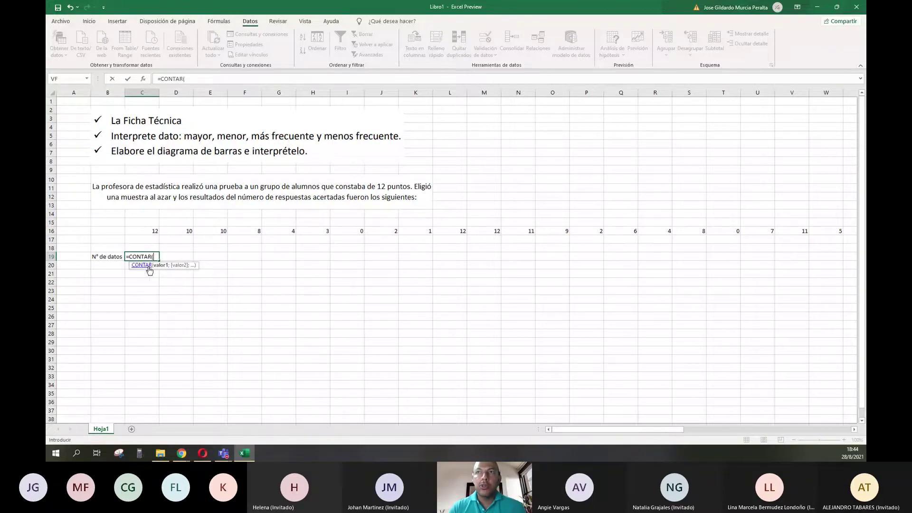
pyautogui.click(149, 235)
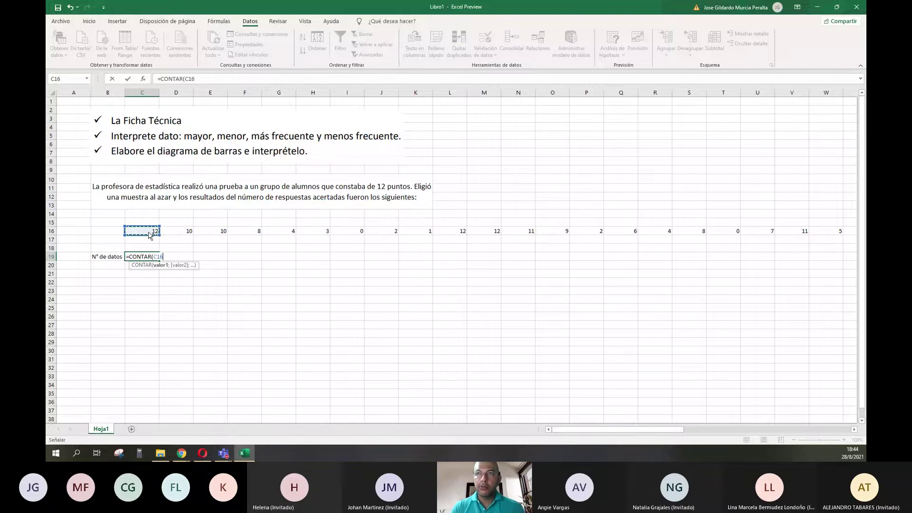
pyautogui.hotkey('ctrl', 'shift', 'Right')
pyautogui.press('Return')
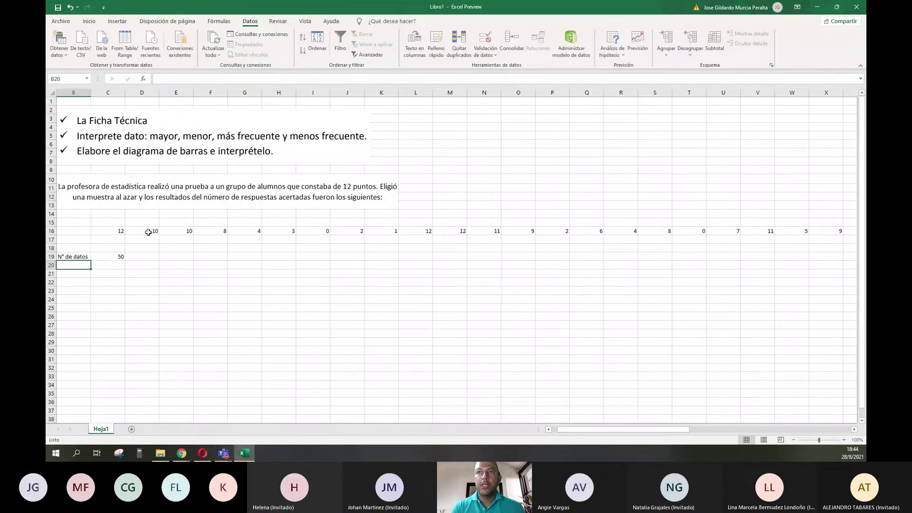
# - Enter the header "N°" in C22 with the numbers 1 and 2 below it in C23 and C24
pyautogui.press('Right')
pyautogui.press('Right')
pyautogui.press('Right')
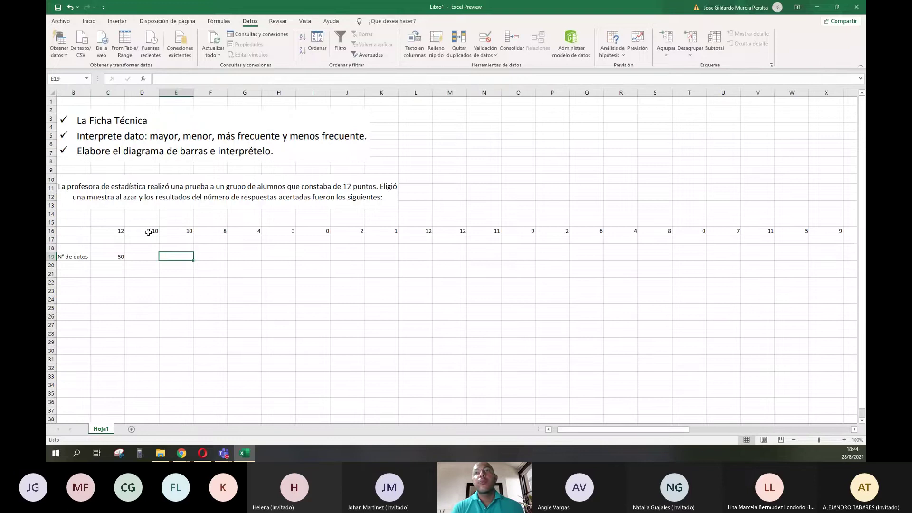
pyautogui.press('Left')
pyautogui.press('Left')
pyautogui.press('Down')
pyautogui.press('Down')
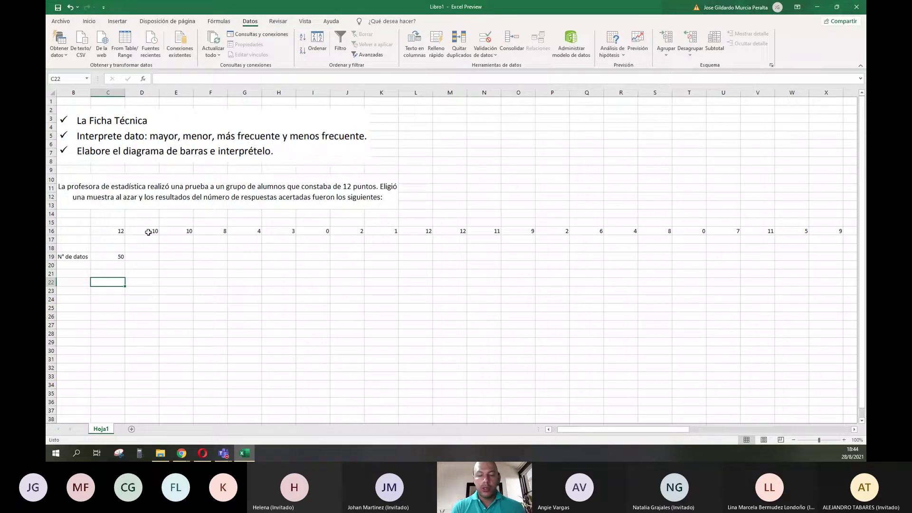
pyautogui.write('N°')
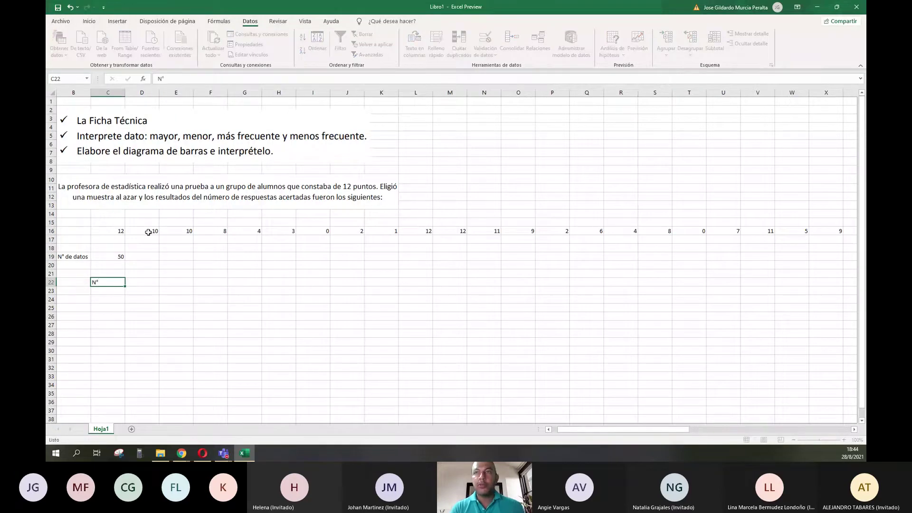
pyautogui.press('Return')
pyautogui.write('1')
pyautogui.press('Return')
pyautogui.write('2')
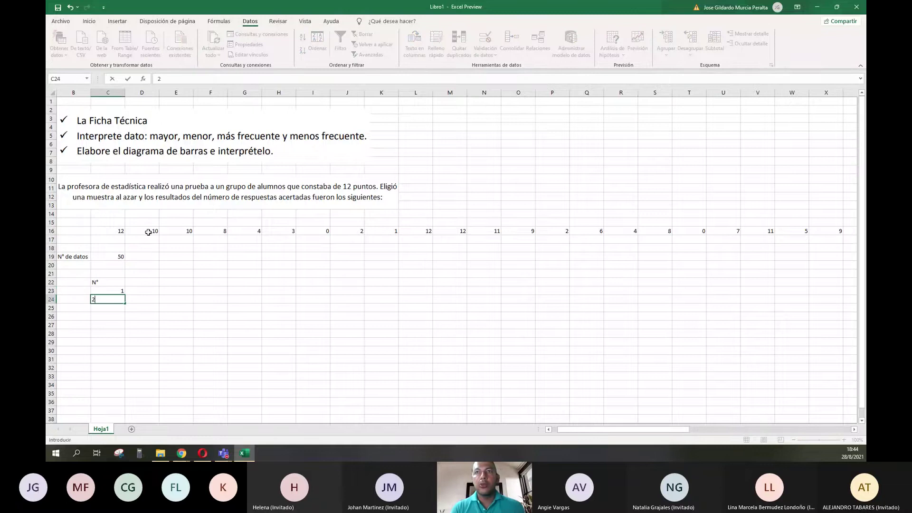
# - Extend the number series from C23:C24 down column C to 4
pyautogui.press('Up')
pyautogui.hotkey('shift', 'Down')
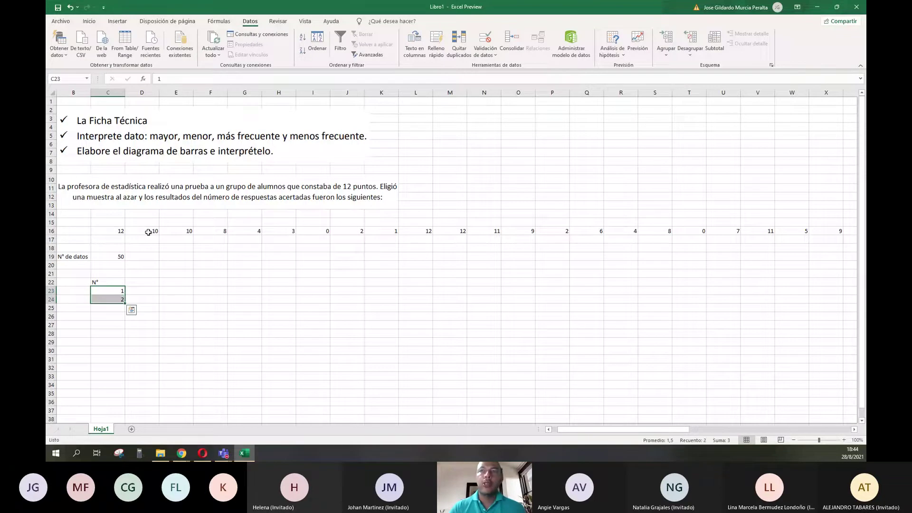
pyautogui.moveTo(125, 303); pyautogui.dragTo(126, 336)
# - Try filling the single value 1 from C23 down to C28, and undo that fill
pyautogui.click(115, 337)
pyautogui.click(118, 291)
pyautogui.hotkey('shift', 'Down')
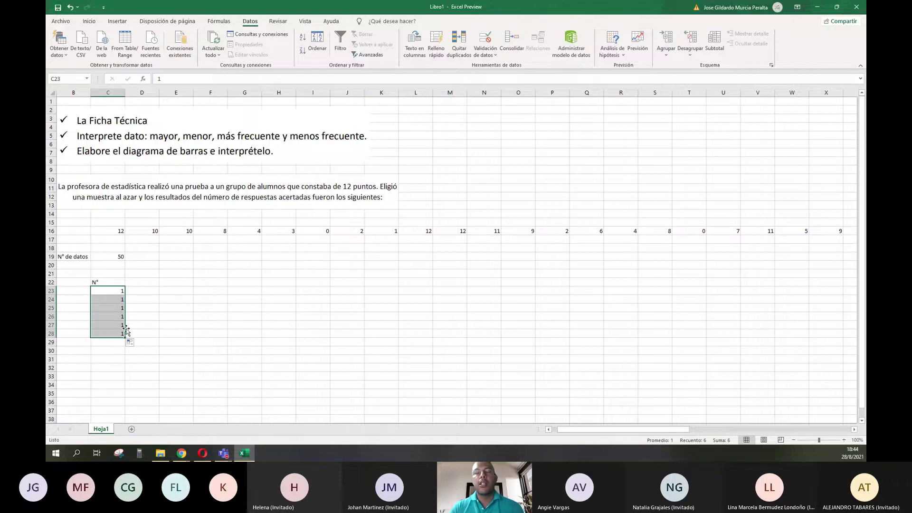
pyautogui.hotkey('ctrl', 'z')
# - Clear the values in C25:C26 and extend the number series from C23:C24 down to 50 in C72
pyautogui.keyDown('ctrl'); pyautogui.scroll(6, 171, 313); pyautogui.keyUp('ctrl')
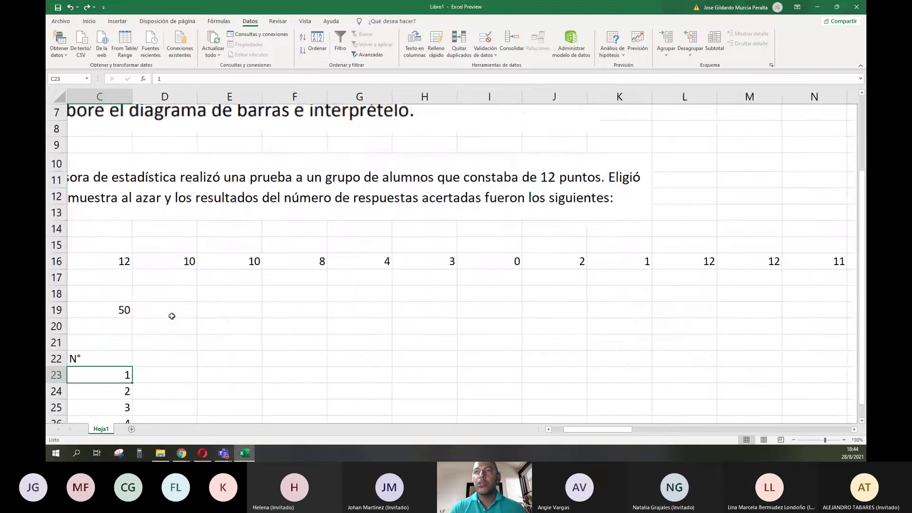
pyautogui.scroll(-2, 232, 322)
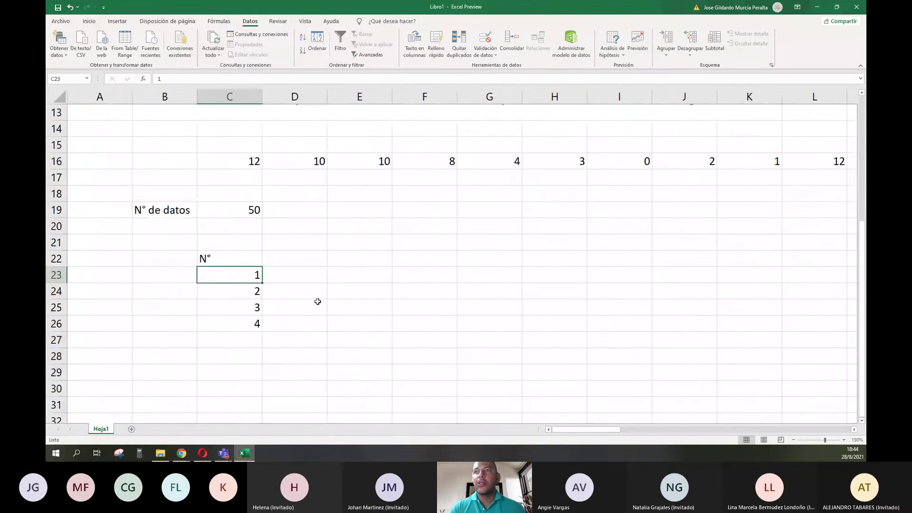
pyautogui.moveTo(237, 309); pyautogui.dragTo(241, 321)
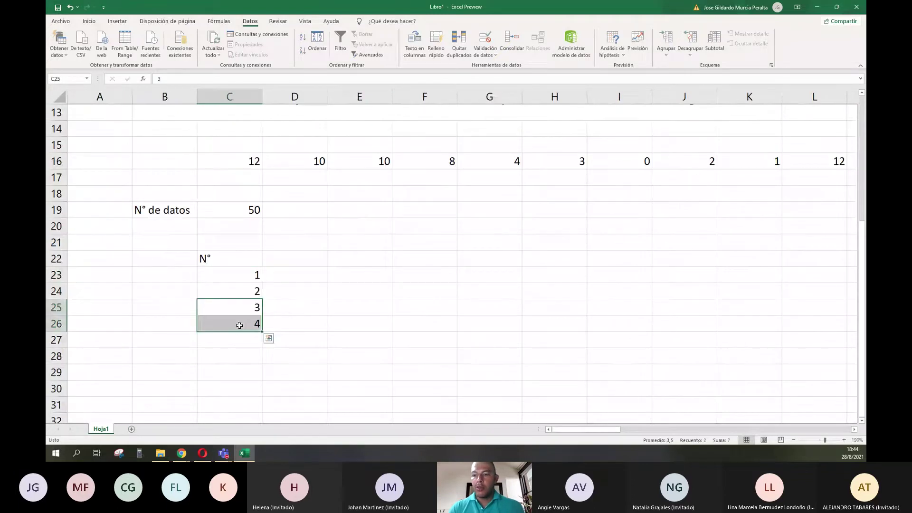
pyautogui.press('Delete')
pyautogui.moveTo(248, 273); pyautogui.dragTo(242, 289)
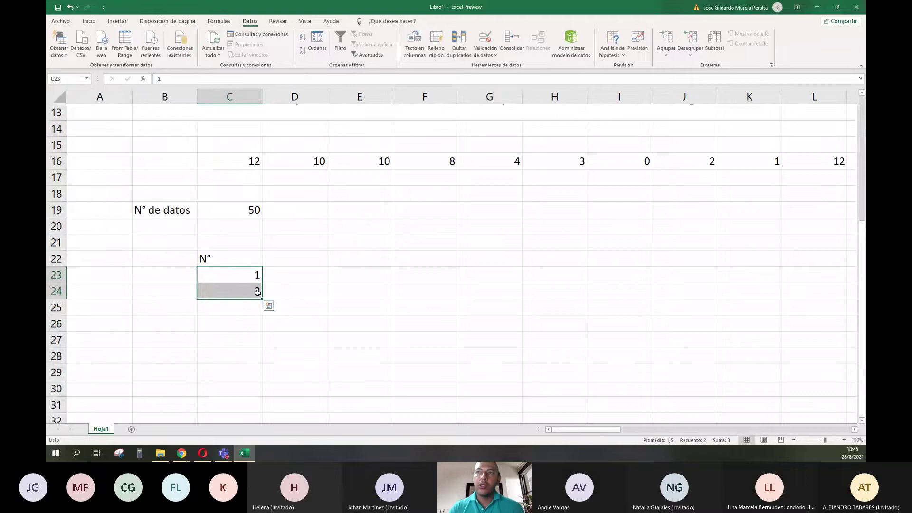
pyautogui.moveTo(261, 300)
pyautogui.mouseDown()
pyautogui.moveTo(260, 439)
pyautogui.moveTo(260, 276)
pyautogui.moveTo(259, 297)
pyautogui.mouseUp()
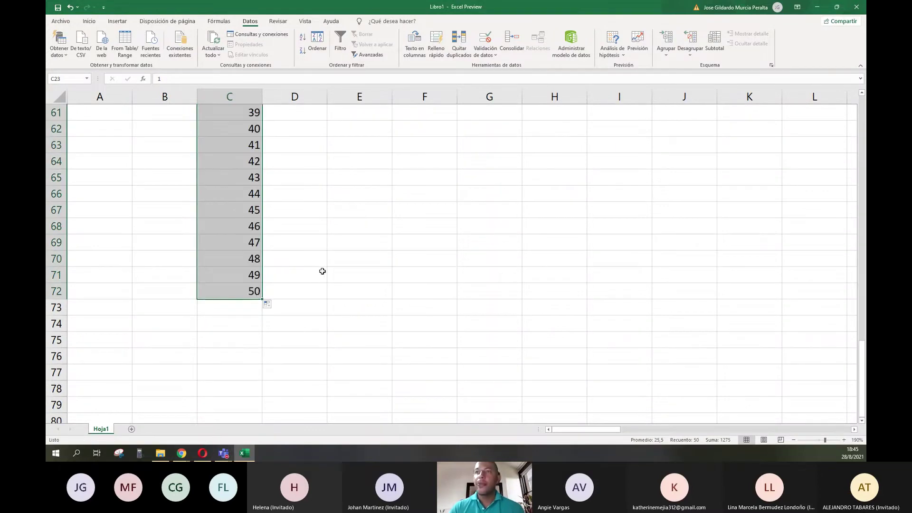
pyautogui.click(307, 270)
# - Transpose the data row into D23:D72 by entering =TRANSPONER(C16:AZ16) as an array formula over the whole range
pyautogui.scroll(19, 299, 295)
pyautogui.scroll(-4, 302, 272)
pyautogui.click(299, 228)
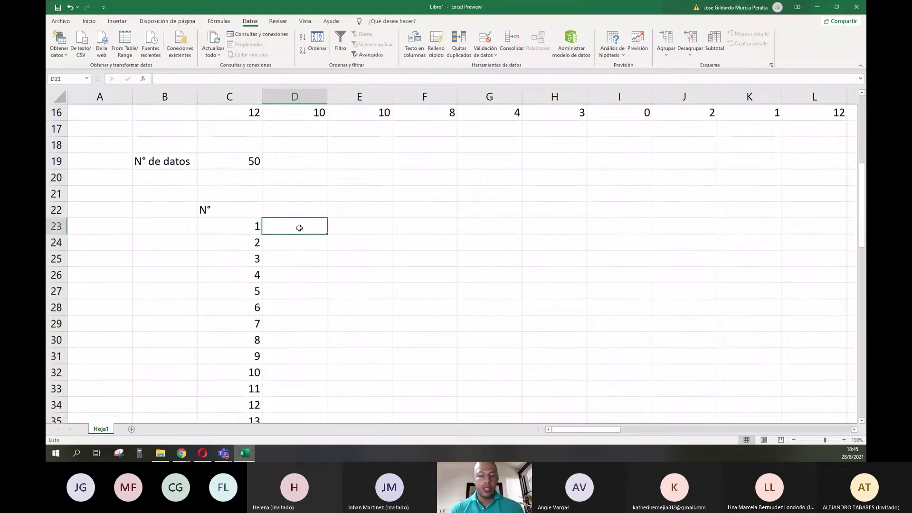
pyautogui.hotkey('shift', 'Down')
pyautogui.hotkey('shift', 'Down')
pyautogui.hotkey('shift', 'Down')
pyautogui.hotkey('shift', 'Down')
pyautogui.hotkey('shift', 'Down')
pyautogui.hotkey('shift', 'Down')
pyautogui.hotkey('shift', 'Down')
pyautogui.hotkey('shift', 'Down')
pyautogui.hotkey('shift', 'Down')
pyautogui.hotkey('shift', 'Down')
pyautogui.hotkey('shift', 'Down')
pyautogui.hotkey('shift', 'Down')
pyautogui.hotkey('shift', 'Down')
pyautogui.hotkey('shift', 'Down')
pyautogui.hotkey('shift', 'Down')
pyautogui.hotkey('shift', 'Down')
pyautogui.hotkey('shift', 'Down')
pyautogui.hotkey('shift', 'Down')
pyautogui.hotkey('shift', 'Down')
pyautogui.hotkey('shift', 'Down')
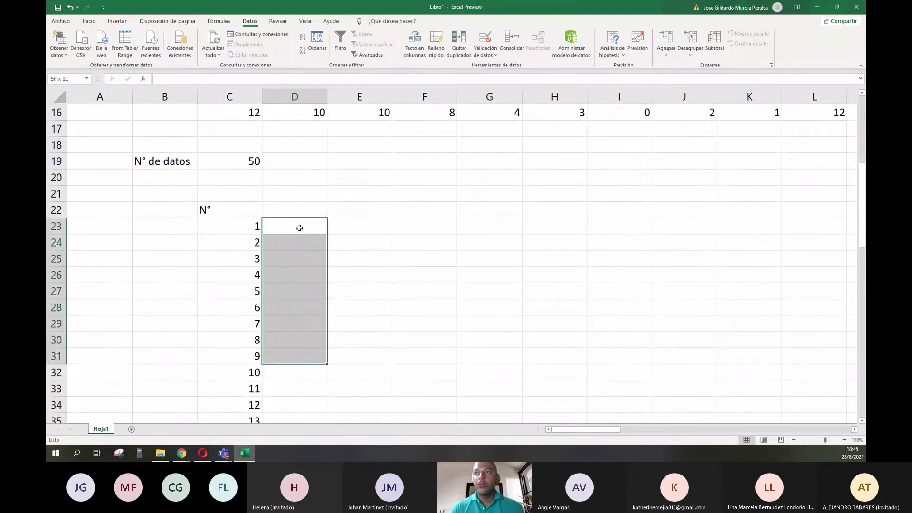
pyautogui.hotkey('shift', 'Down')
pyautogui.hotkey('shift', 'Down')
pyautogui.hotkey('shift', 'Down')
pyautogui.hotkey('shift', 'Down')
pyautogui.hotkey('shift', 'Down')
pyautogui.hotkey('shift', 'Down')
pyautogui.hotkey('shift', 'Down')
pyautogui.hotkey('shift', 'Down')
pyautogui.hotkey('shift', 'Down')
pyautogui.hotkey('shift', 'Down')
pyautogui.hotkey('shift', 'Down')
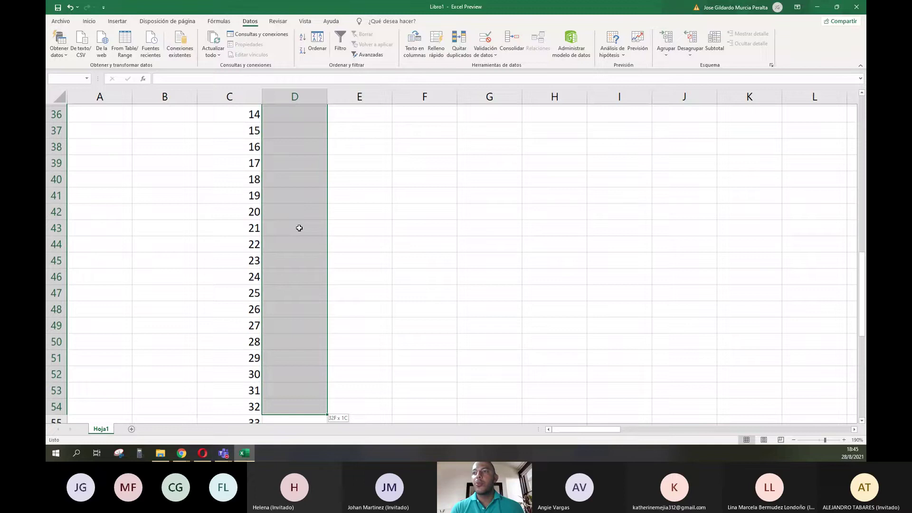
pyautogui.hotkey('shift', 'Down')
pyautogui.hotkey('shift', 'Down')
pyautogui.hotkey('shift', 'Down')
pyautogui.hotkey('shift', 'Down')
pyautogui.hotkey('shift', 'Down')
pyautogui.hotkey('shift', 'Down')
pyautogui.hotkey('shift', 'Down')
pyautogui.hotkey('shift', 'Down')
pyautogui.hotkey('shift', 'Down')
pyautogui.hotkey('shift', 'Down')
pyautogui.hotkey('shift', 'Down')
pyautogui.hotkey('shift', 'Down')
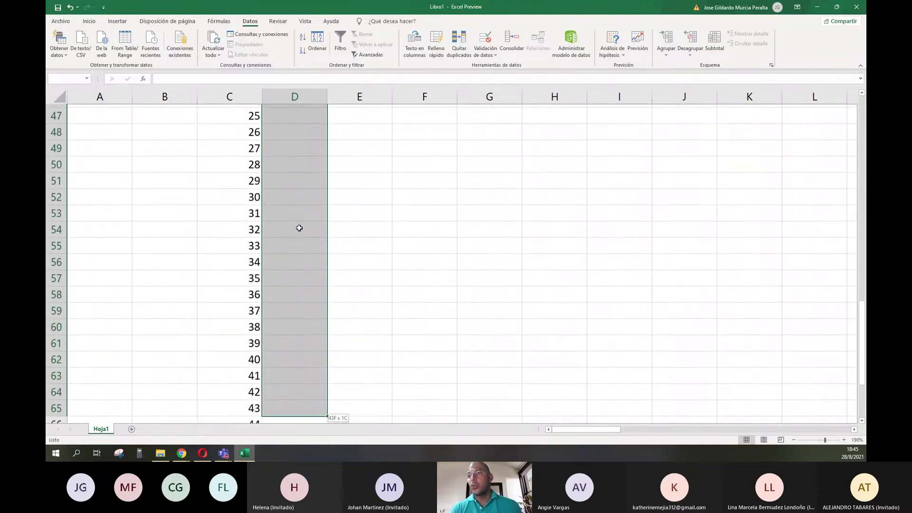
pyautogui.hotkey('shift', 'Down')
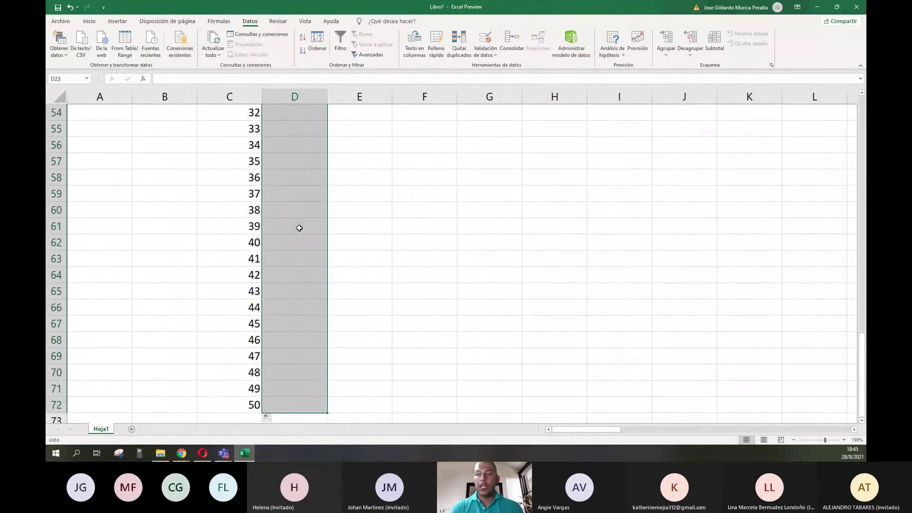
pyautogui.write('=trans')
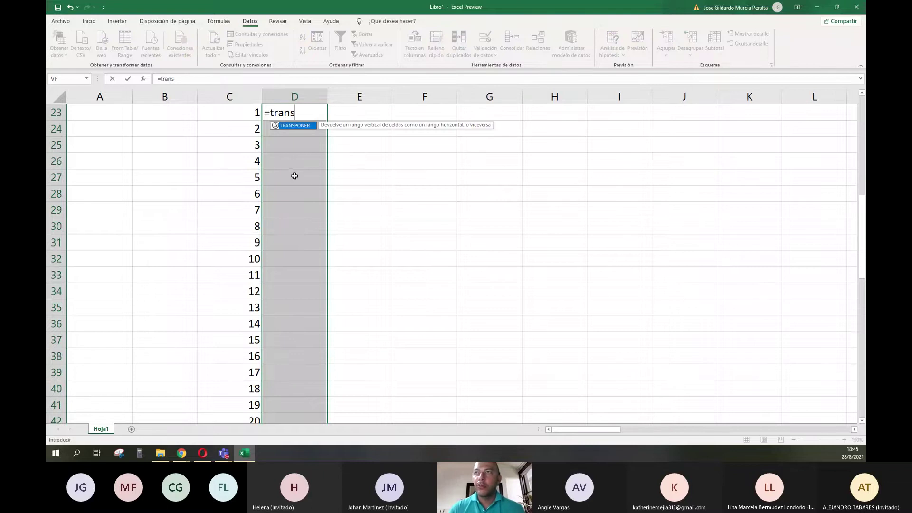
pyautogui.doubleClick(304, 128)
pyautogui.scroll(2, 339, 194)
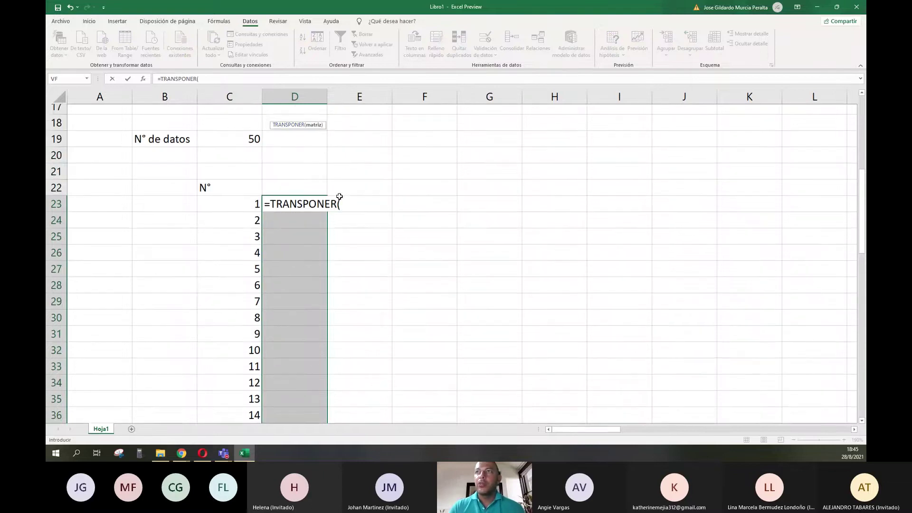
pyautogui.press('Up')
pyautogui.press('Up')
pyautogui.press('Up')
pyautogui.press('Up')
pyautogui.press('Up')
pyautogui.press('Up')
pyautogui.press('Up')
pyautogui.press('Up')
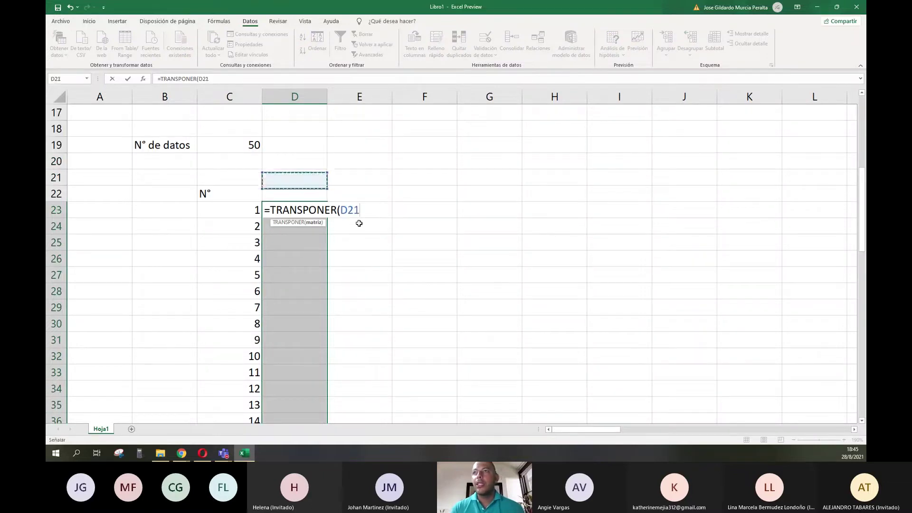
pyautogui.press('Down')
pyautogui.press('Left')
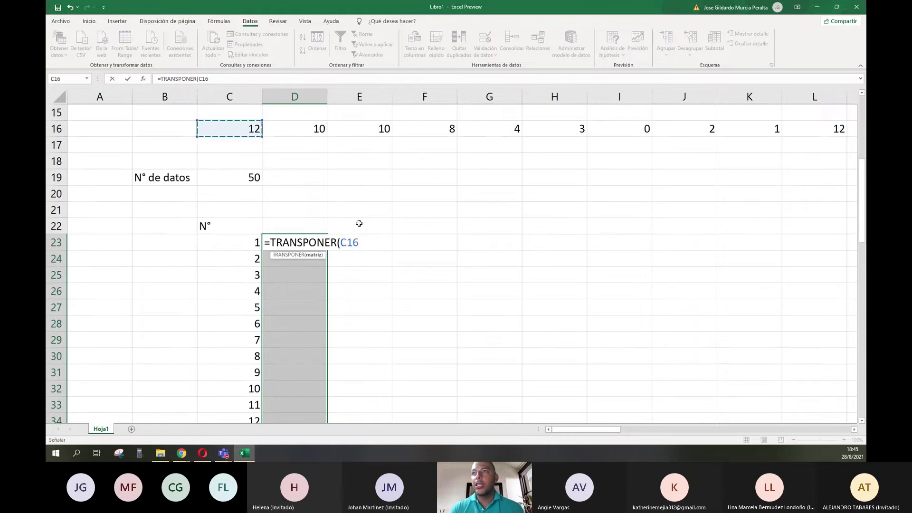
pyautogui.hotkey('ctrl', 'shift', 'Right')
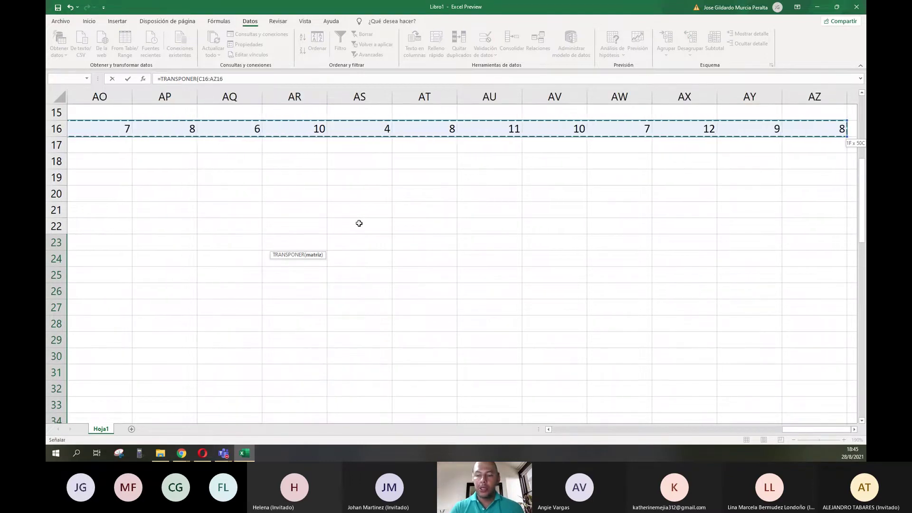
pyautogui.write(')')
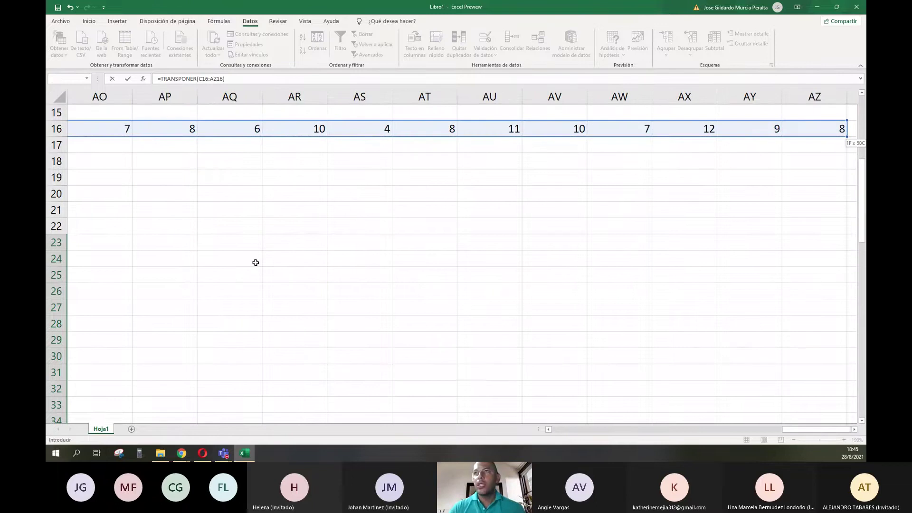
pyautogui.hscroll(2, 255, 262)
pyautogui.hscroll(-6, 255, 262)
pyautogui.hscroll(-9, 244, 216)
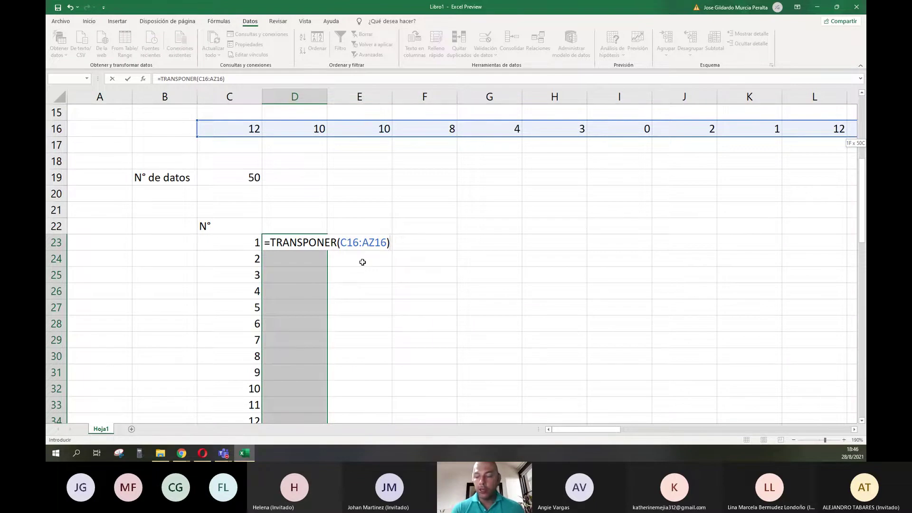
pyautogui.hotkey('ctrl', 'shift', 'Return')
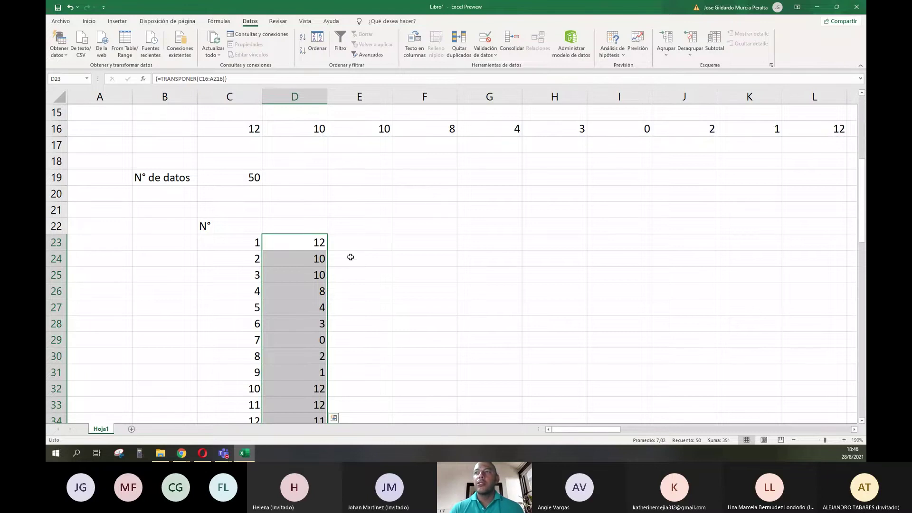
# - Compare the first and last values of the transposed column D with both ends of the data row in row 16
pyautogui.scroll(-13, 349, 252)
pyautogui.scroll(-12, 345, 248)
pyautogui.scroll(10, 346, 248)
pyautogui.click(340, 307)
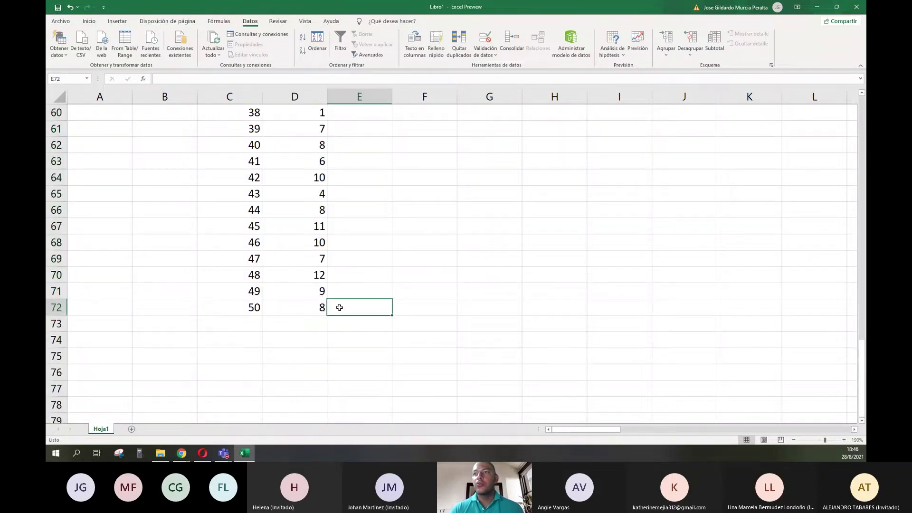
pyautogui.press('Left')
pyautogui.hotkey('ctrl', 'Up')
pyautogui.press('Up')
pyautogui.press('Up')
pyautogui.press('Up')
pyautogui.press('Left')
pyautogui.hotkey('ctrl', 'Up')
pyautogui.hotkey('ctrl', 'Up')
pyautogui.hotkey('ctrl', 'Right')
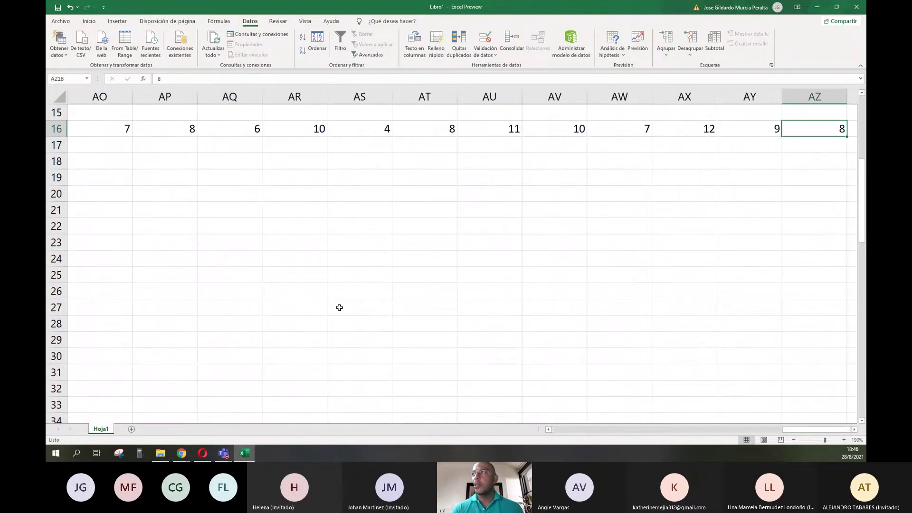
pyautogui.hotkey('ctrl', 'Left')
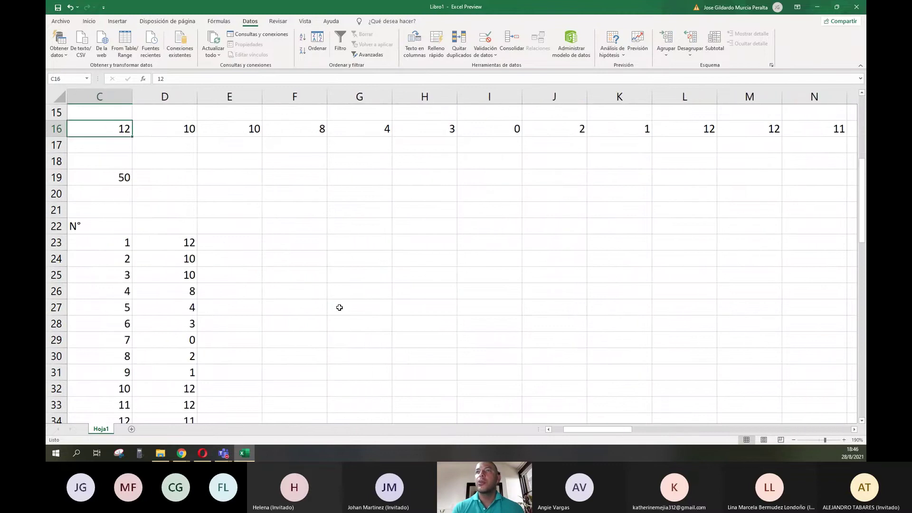
pyautogui.hscroll(-2, 339, 307)
pyautogui.scroll(2, 339, 308)
pyautogui.scroll(-1, 339, 307)
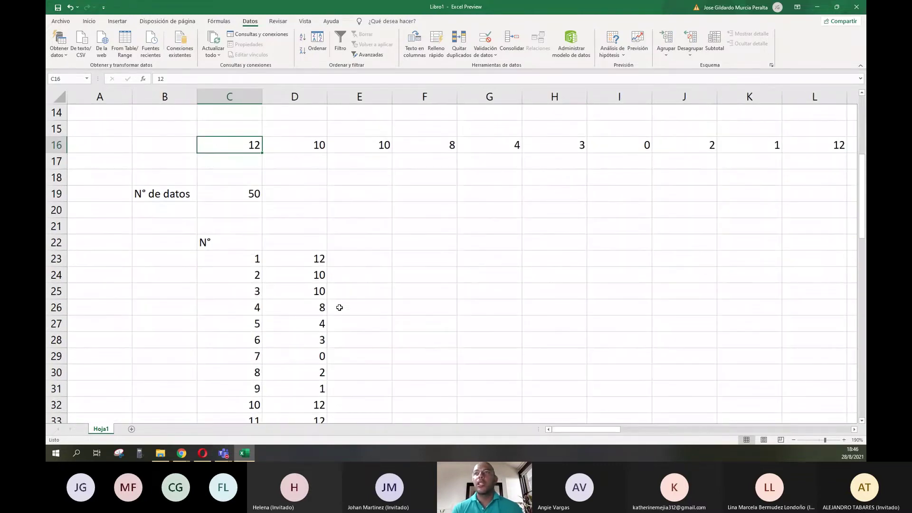
pyautogui.scroll(2, 338, 283)
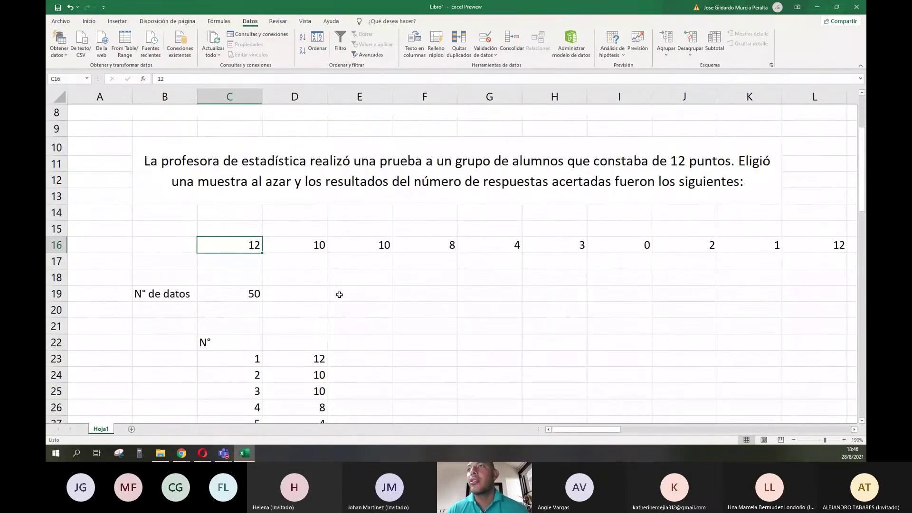
pyautogui.scroll(-1, 337, 303)
pyautogui.scroll(-1, 339, 314)
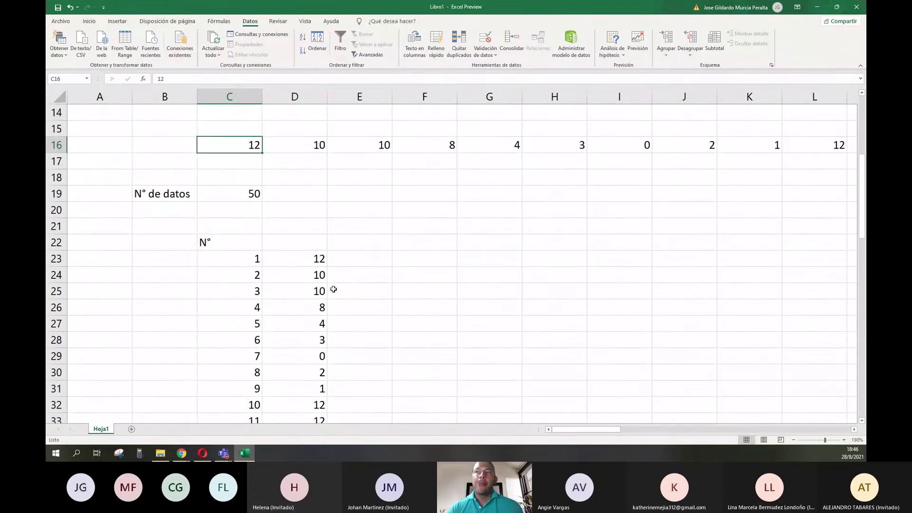
# - Examine the array formula in D23, and review the instructions and data table of exercise 1 in the browser's PDF guide
pyautogui.click(317, 264)
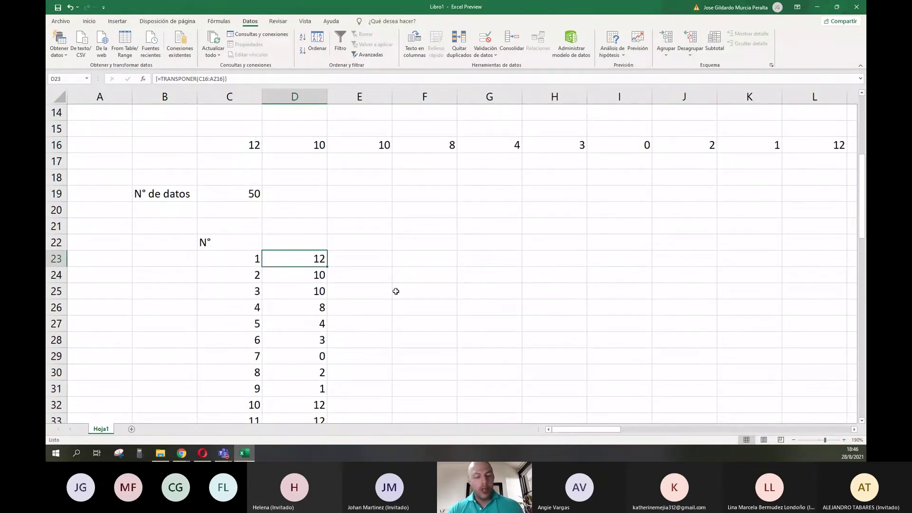
pyautogui.hotkey('alt', 'Tab')
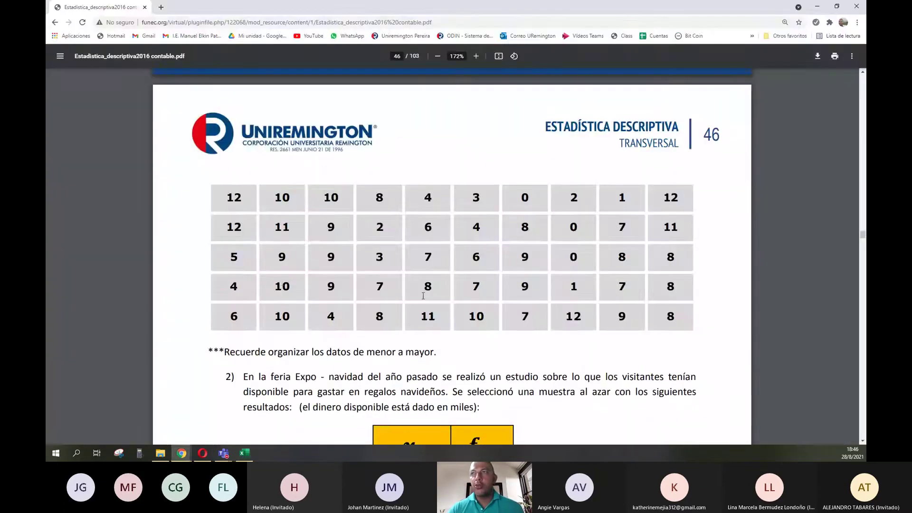
pyautogui.hotkey('alt', 'Tab')
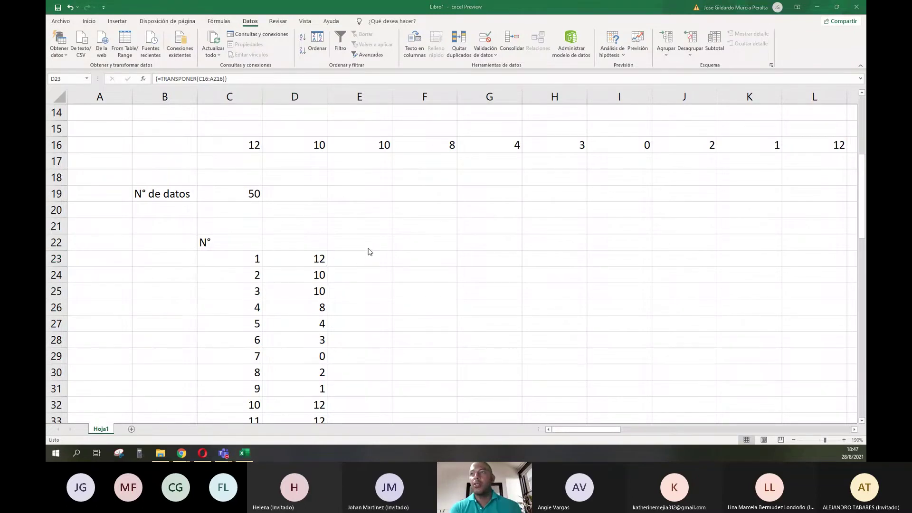
pyautogui.hotkey('alt', 'Tab')
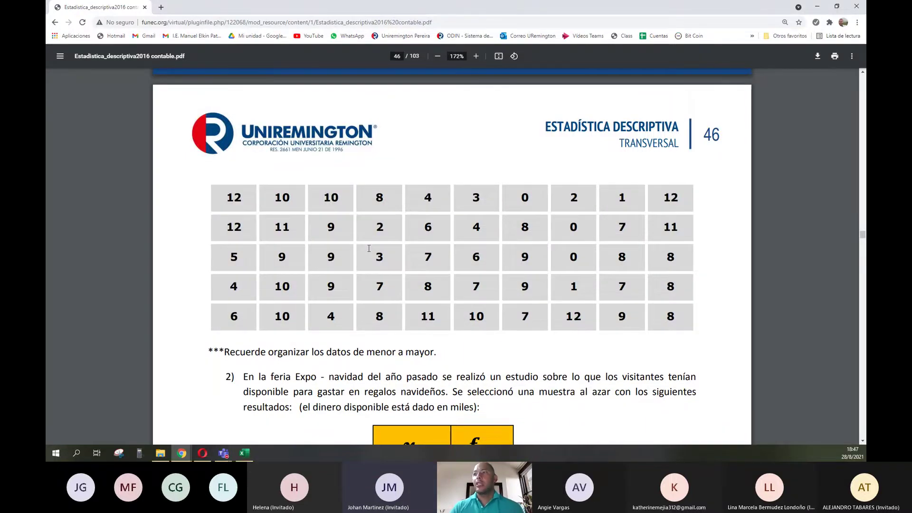
pyautogui.scroll(8, 368, 248)
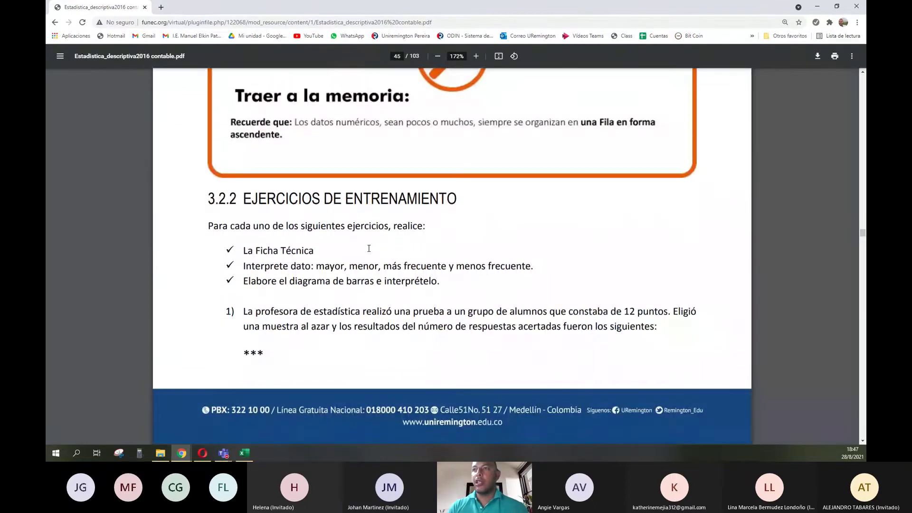
pyautogui.scroll(-8, 369, 248)
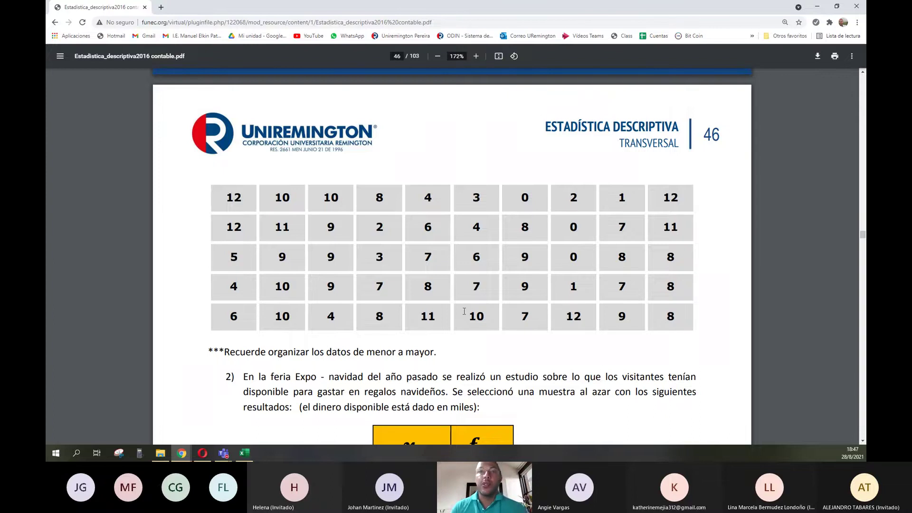
# - Return to the Excel worksheet and select cell I23 in the row of the first transposed value
pyautogui.hotkey('alt', 'Tab')
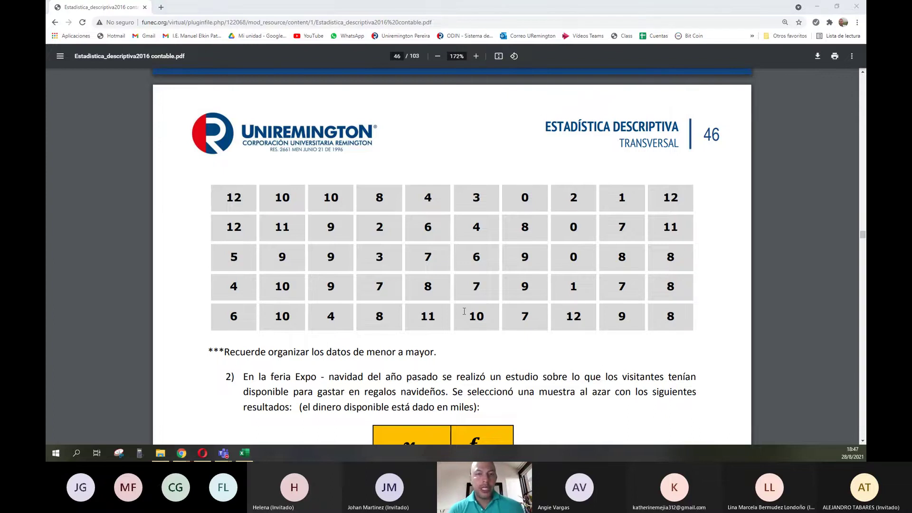
pyautogui.press('Right')
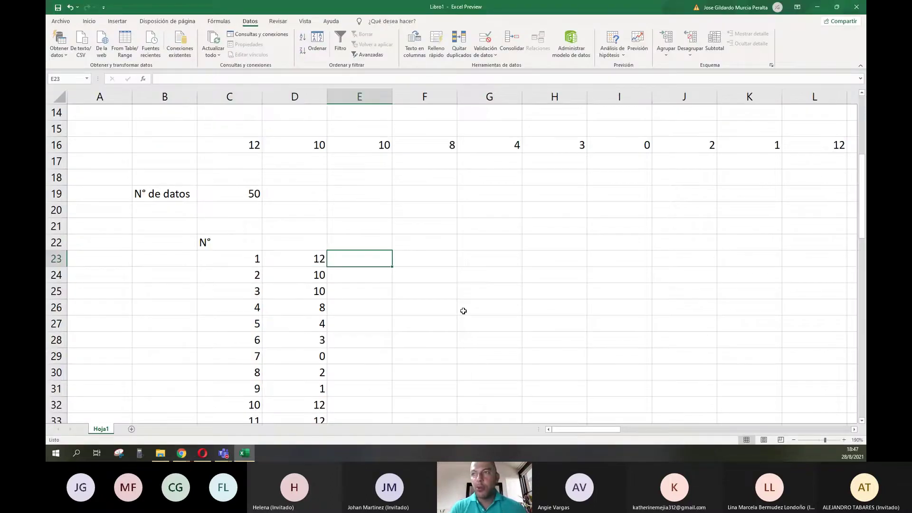
pyautogui.press('Right')
pyautogui.press('Right')
pyautogui.press('Right')
pyautogui.press('Right')
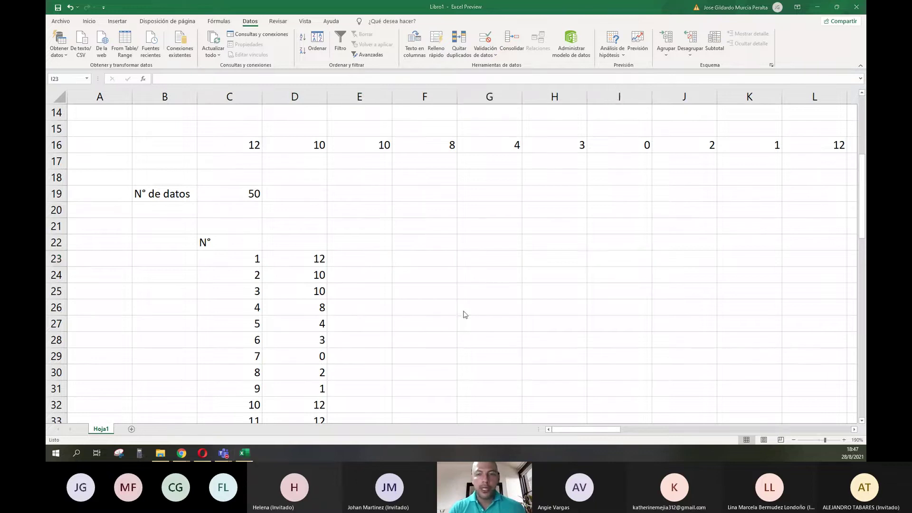
# - Switch to the PDF guide in the browser and examine the example frequency distribution table on page 42
pyautogui.hotkey('alt', 'Tab')
pyautogui.scroll(15, 366, 238)
pyautogui.scroll(15, 367, 239)
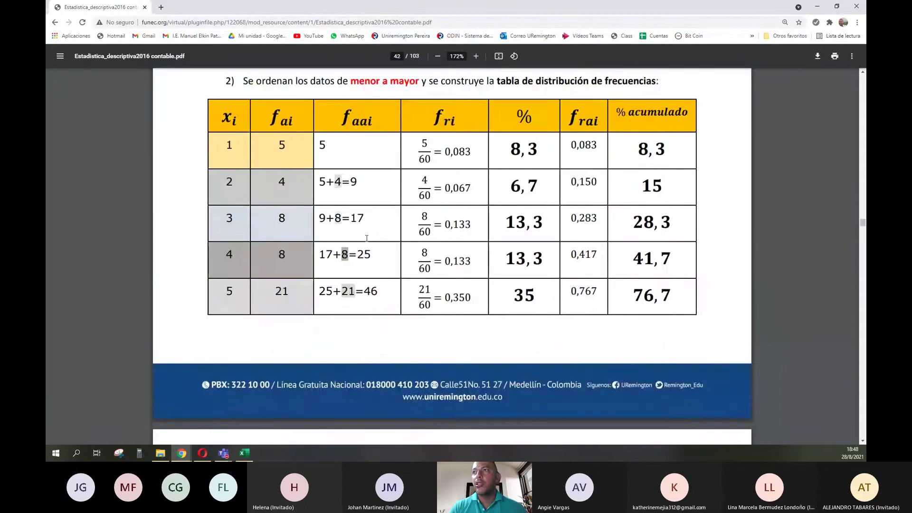
pyautogui.scroll(3, 366, 239)
pyautogui.scroll(-2, 231, 210)
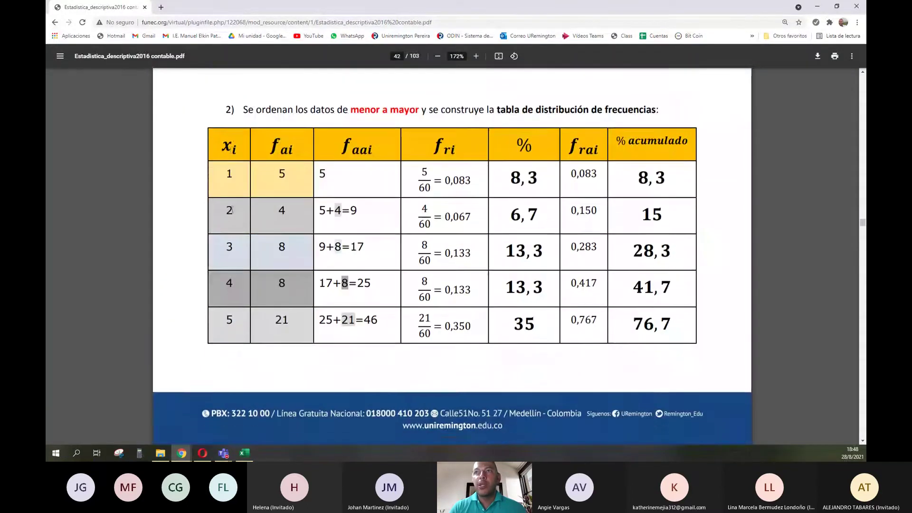
# - Examine the example frequency distribution table on page 42, then the data table of exercise 1 further down in the PDF guide
pyautogui.scroll(-2, 232, 210)
pyautogui.scroll(1, 232, 175)
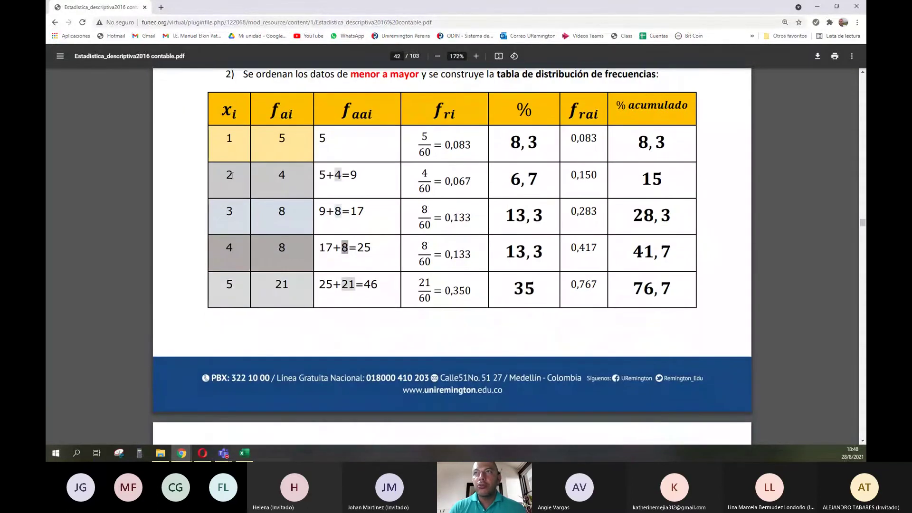
pyautogui.tripleClick(237, 218)
pyautogui.moveTo(237, 218)
pyautogui.mouseDown()
pyautogui.moveTo(232, 190)
pyautogui.moveTo(230, 251)
pyautogui.moveTo(232, 138)
pyautogui.moveTo(233, 205)
pyautogui.mouseUp()
pyautogui.scroll(6, 229, 193)
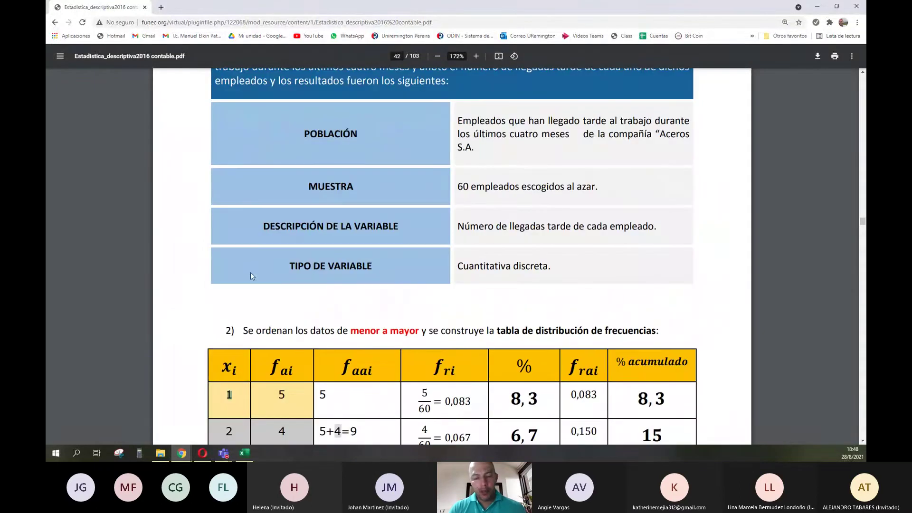
pyautogui.scroll(1, 250, 272)
pyautogui.scroll(-15, 250, 272)
pyautogui.scroll(-20, 251, 274)
pyautogui.scroll(-20, 252, 276)
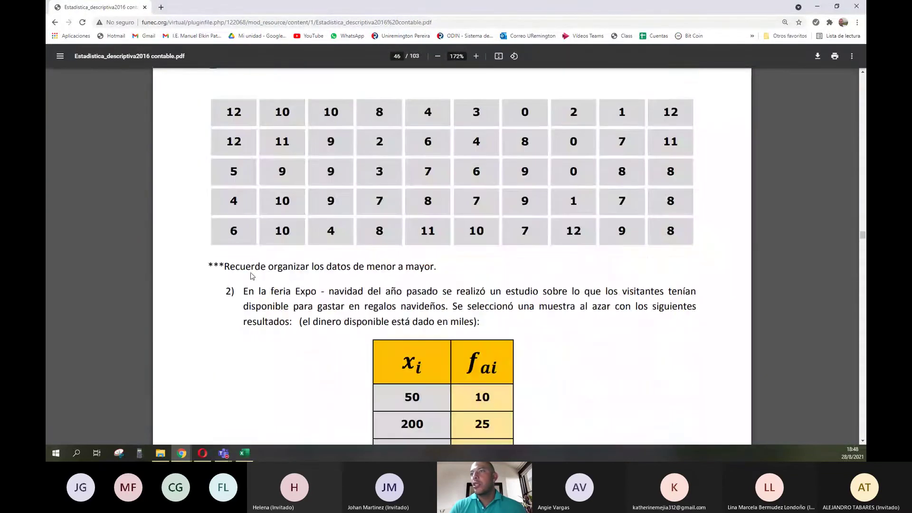
# - Switch back to the Excel worksheet and enter the heading Datos in I23 with Xi below it in I24
pyautogui.hotkey('alt', 'Tab')
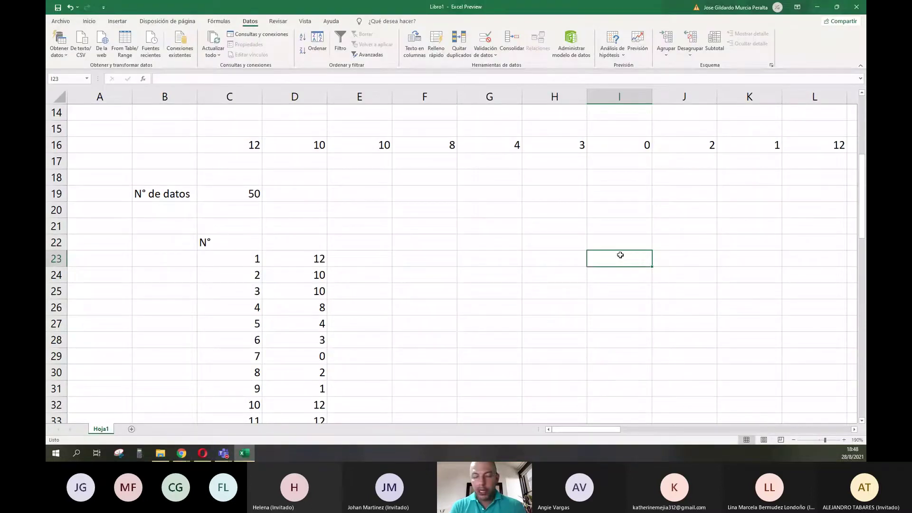
pyautogui.write('Datos')
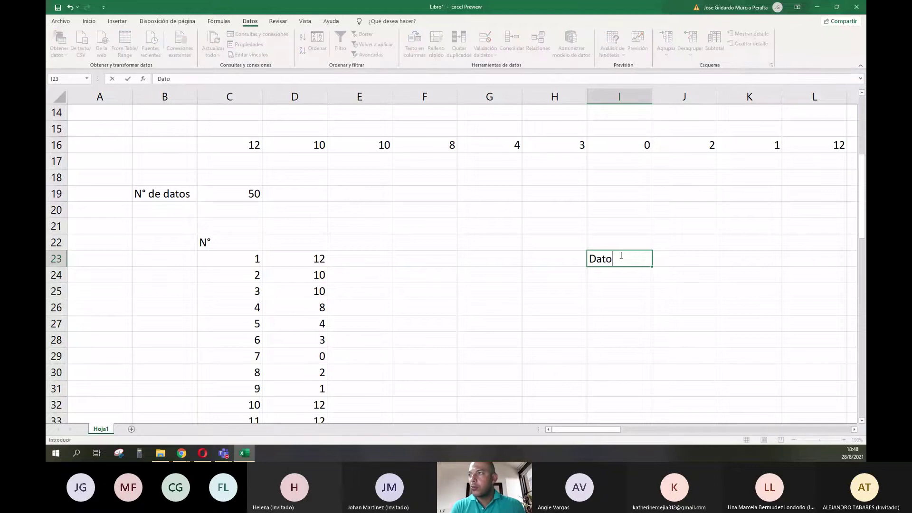
pyautogui.press('Return')
pyautogui.write('Xi')
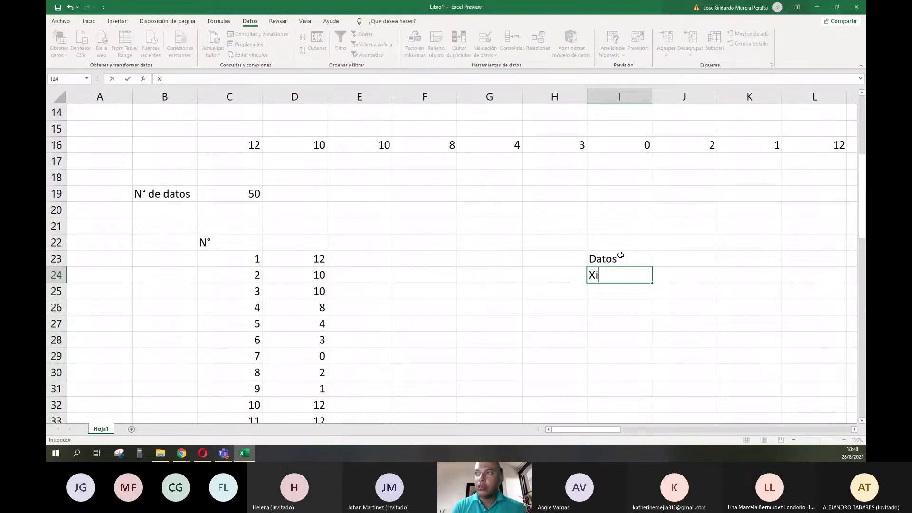
# - Add the numbering column heading # in H23 with i below it in H24
pyautogui.press('Left')
pyautogui.press('Up')
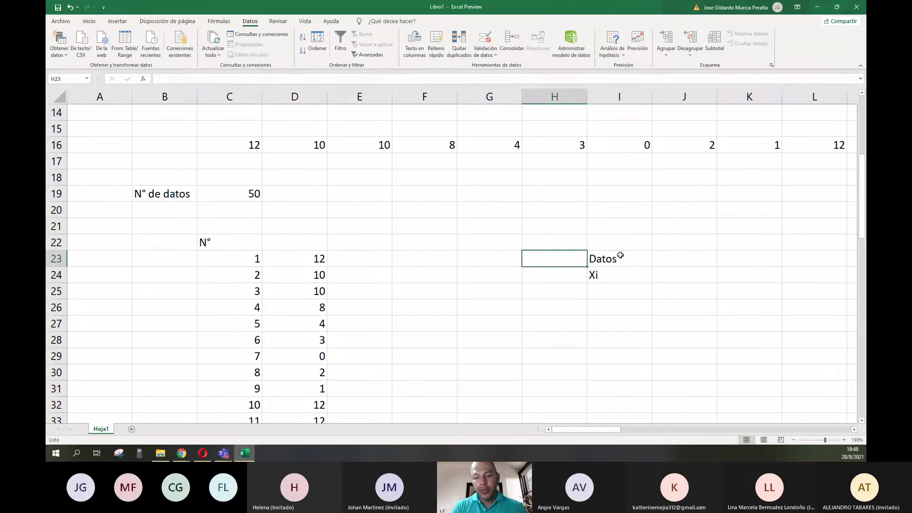
pyautogui.write('#')
pyautogui.press('Return')
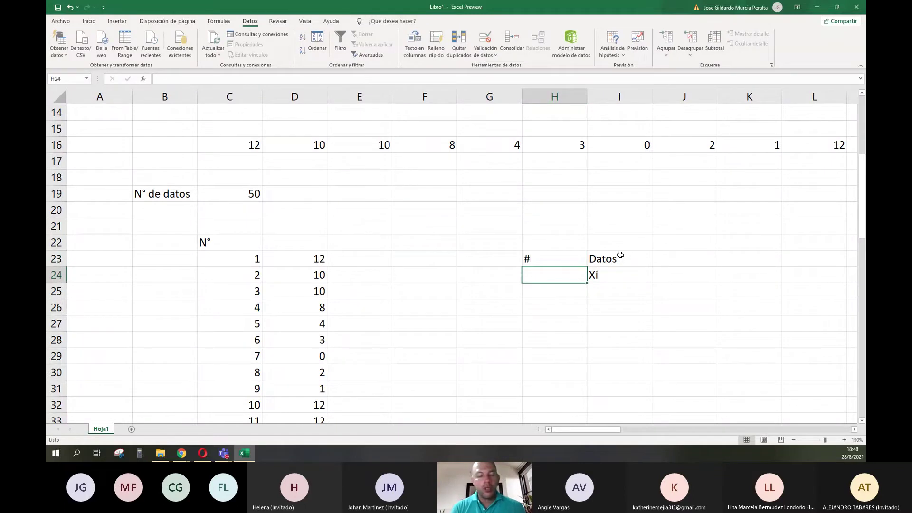
pyautogui.write('i')
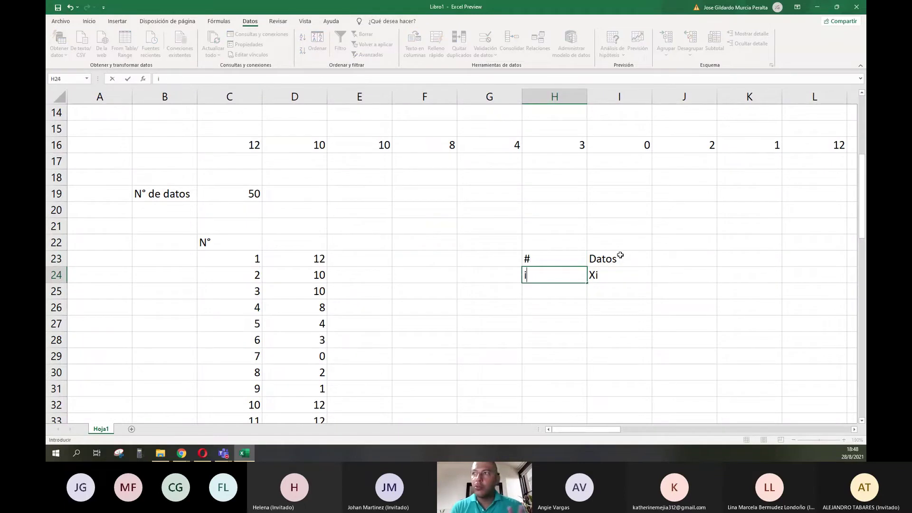
pyautogui.press('Return')
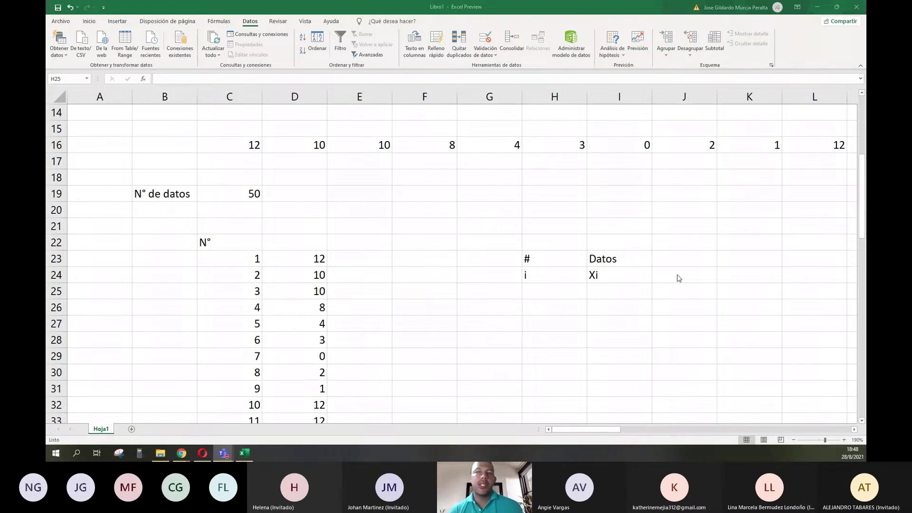
pyautogui.click(554, 285)
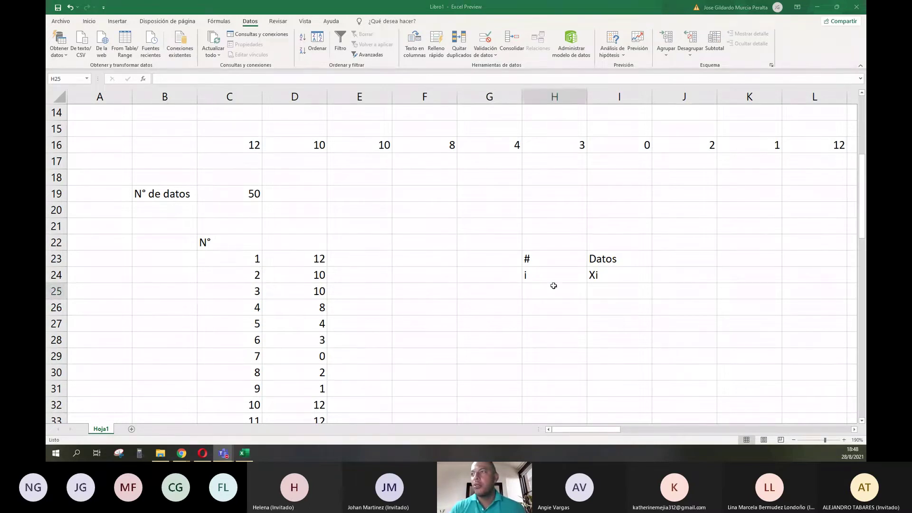
pyautogui.click(619, 288)
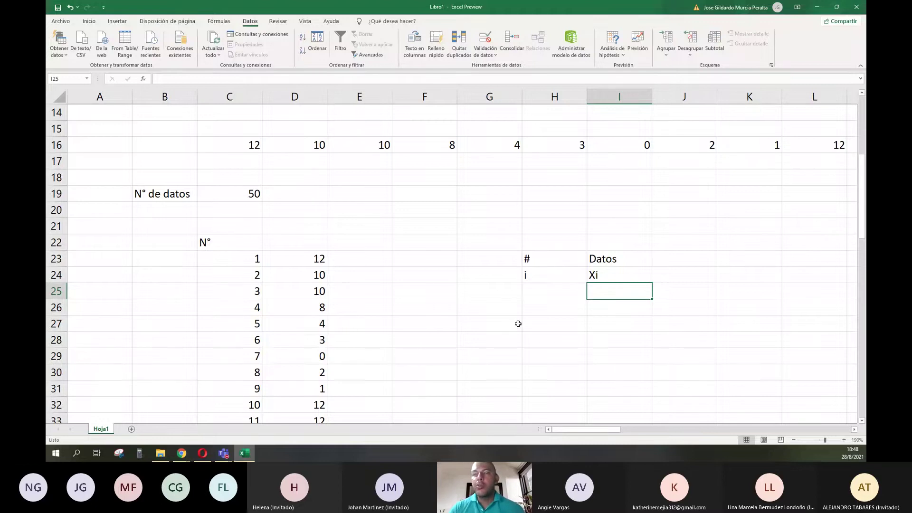
# - Copy the transposed data in D23:D72 into column E starting at E23, pasting only the values
pyautogui.scroll(-2, 547, 295)
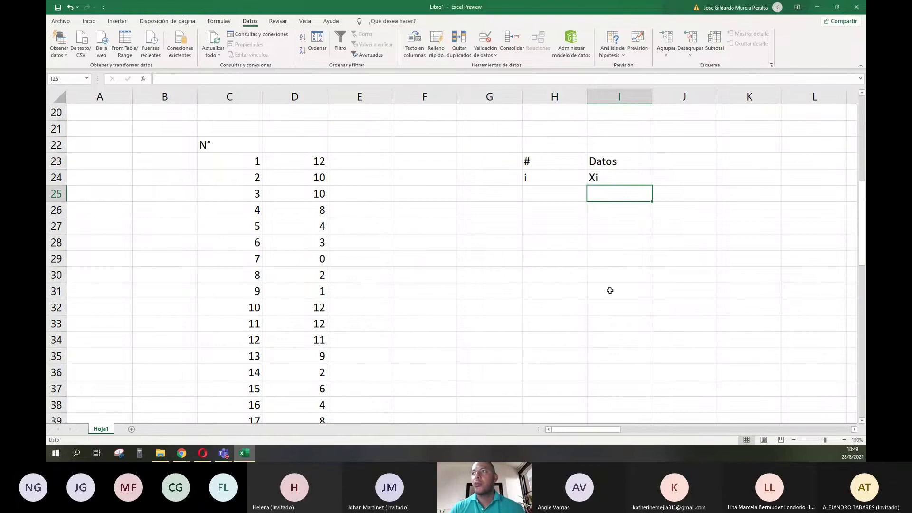
pyautogui.click(318, 159)
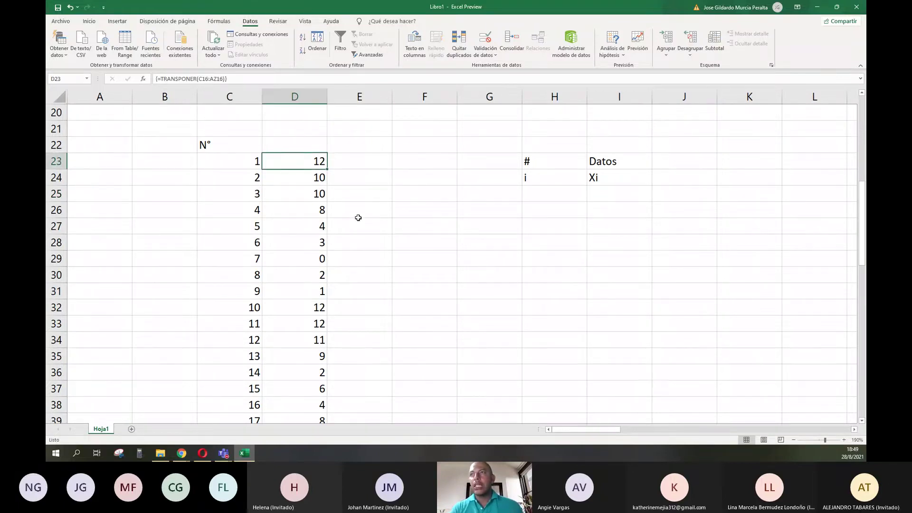
pyautogui.hotkey('ctrl', 'shift', 'Down')
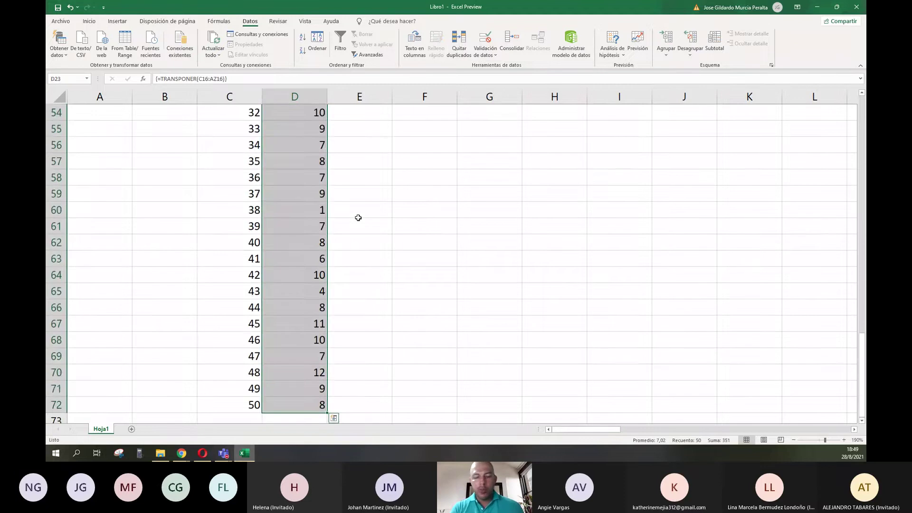
pyautogui.hotkey('ctrl', 'c')
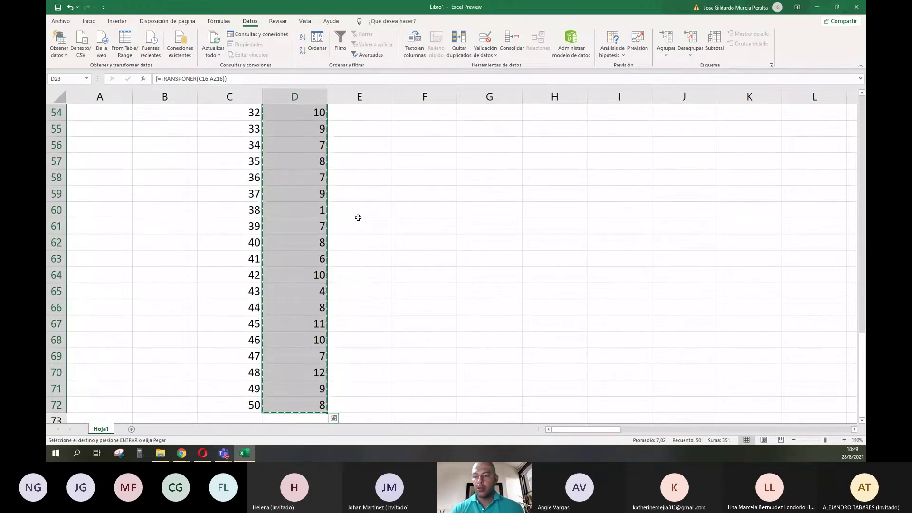
pyautogui.press('Right')
pyautogui.hotkey('ctrl', 'v')
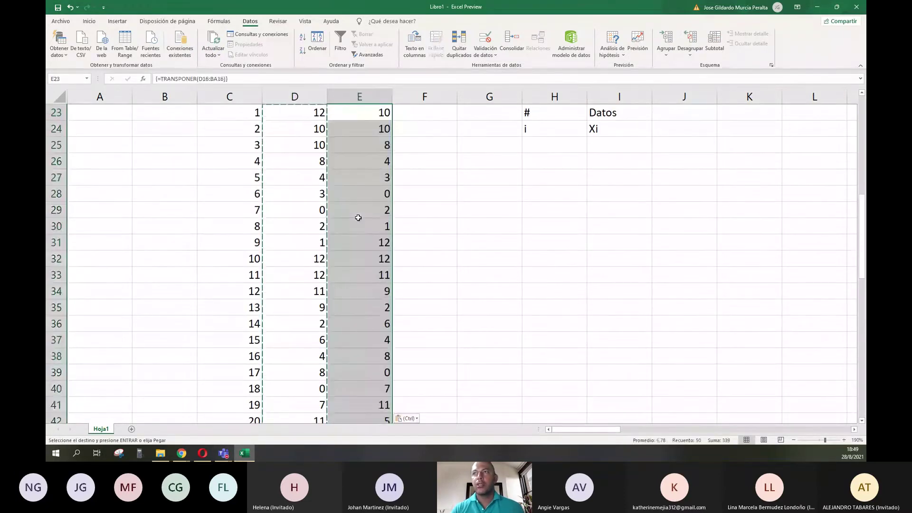
pyautogui.click(407, 419)
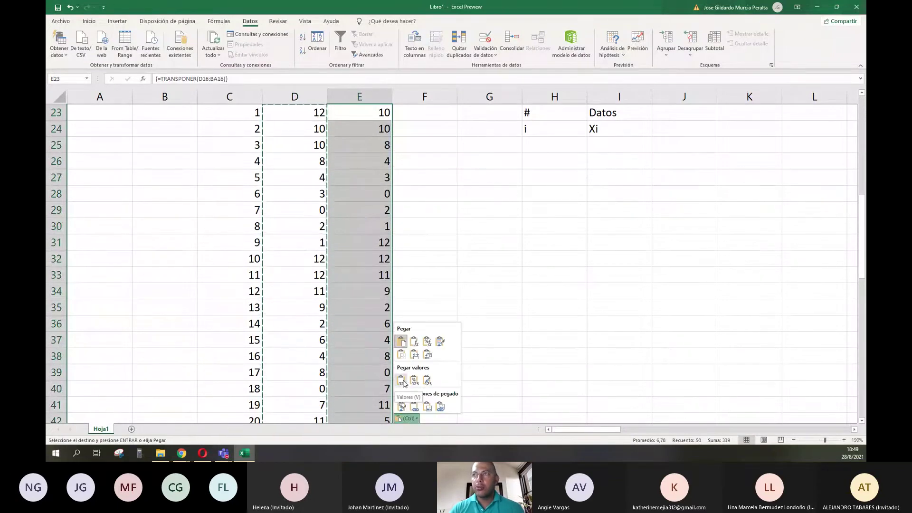
pyautogui.scroll(1, 352, 224)
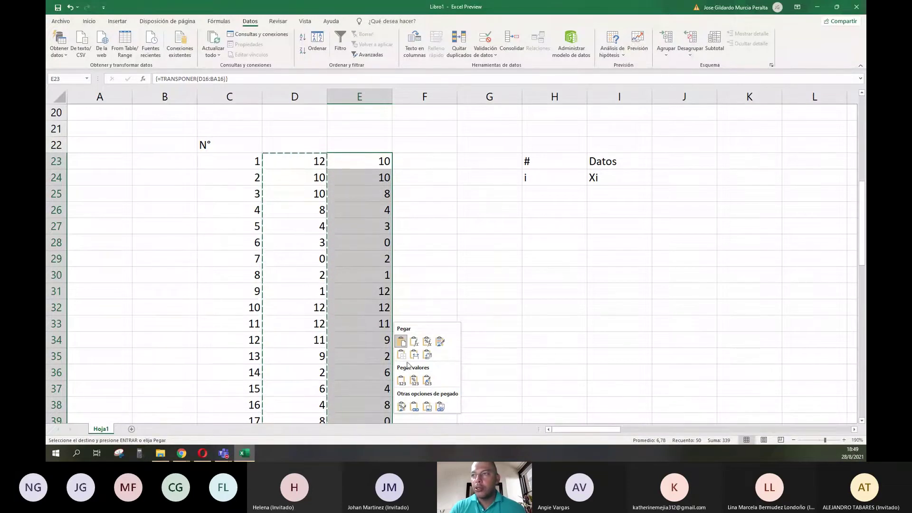
pyautogui.click(401, 380)
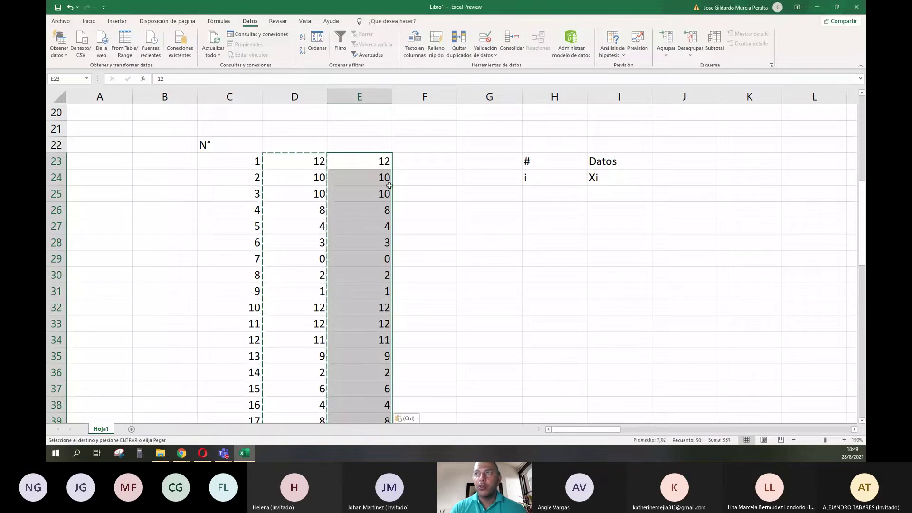
pyautogui.click(356, 249)
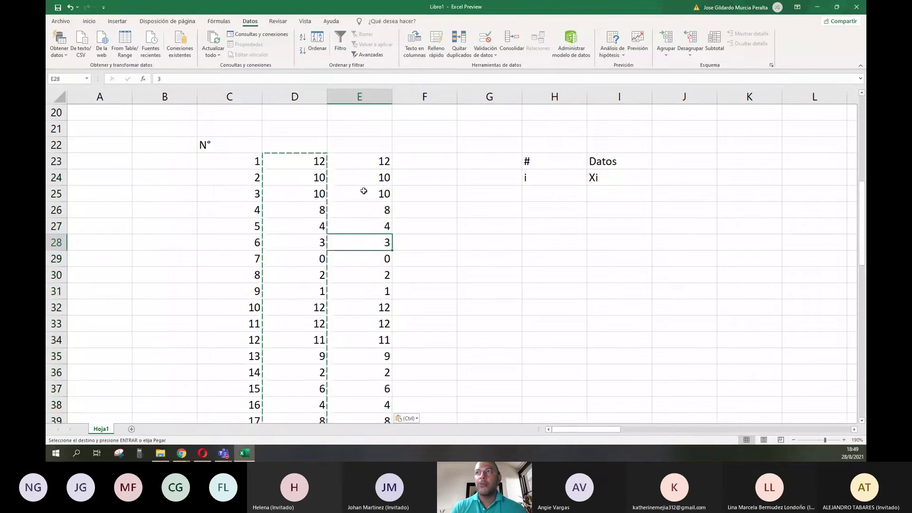
pyautogui.press('Escape')
# - Remove the duplicates from E23:E72, continuing with the current selection of column E only
pyautogui.click(363, 161)
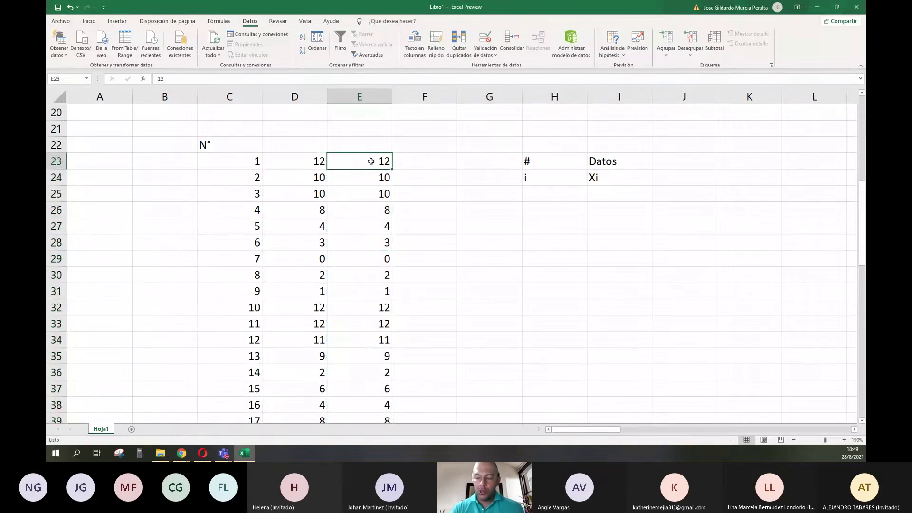
pyautogui.hotkey('ctrl', 'shift', 'Down')
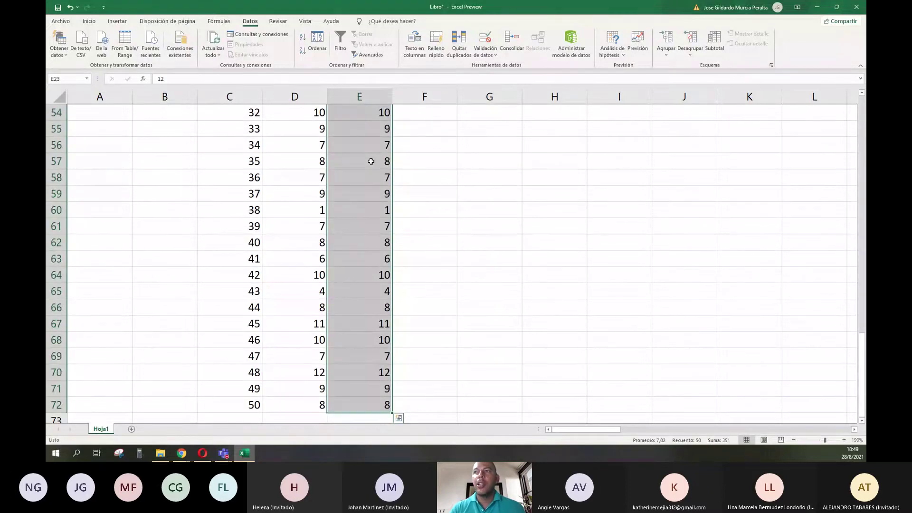
pyautogui.scroll(16, 371, 161)
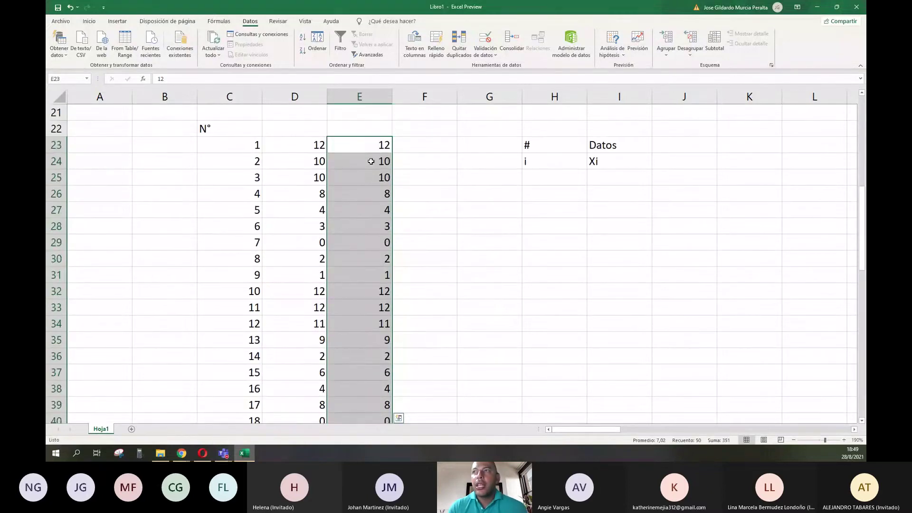
pyautogui.scroll(-3, 385, 248)
pyautogui.scroll(-2, 386, 248)
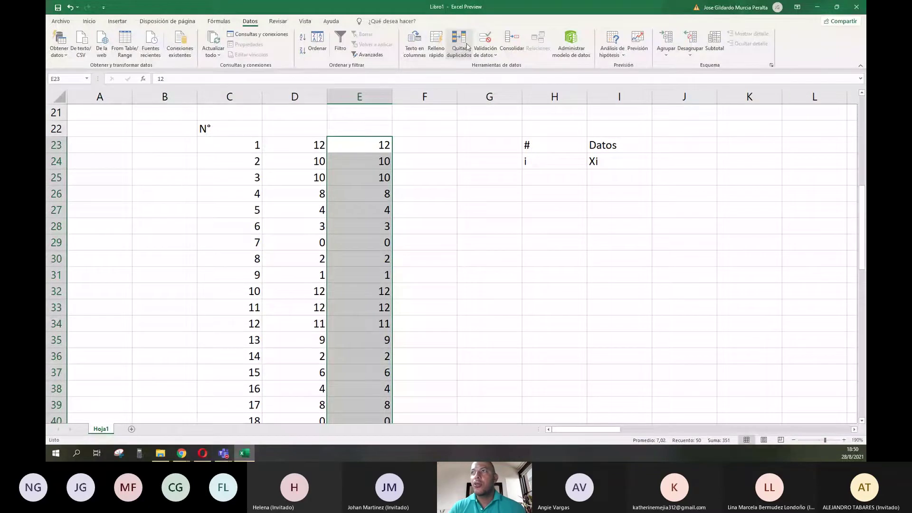
pyautogui.click(468, 47)
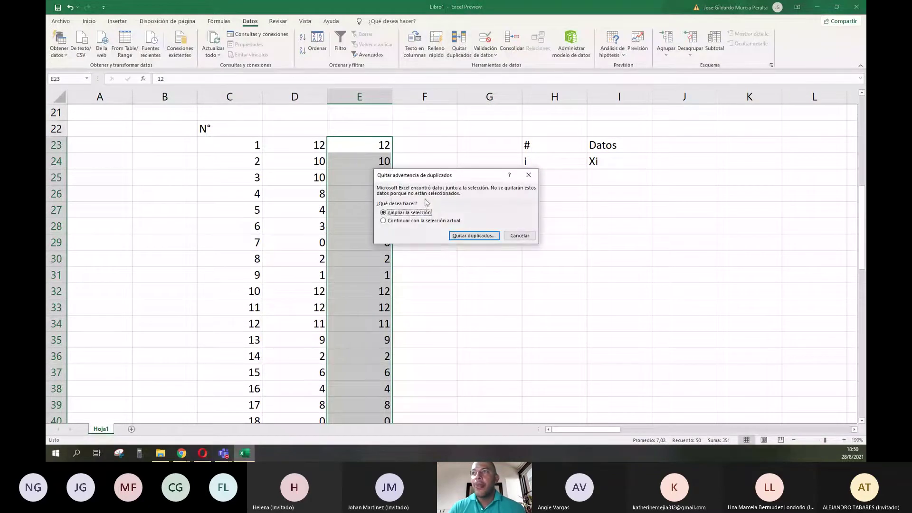
pyautogui.click(390, 222)
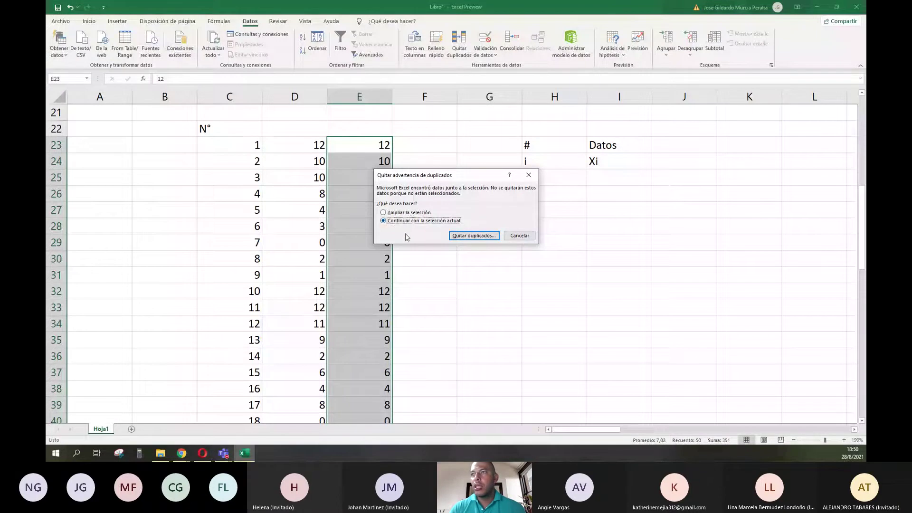
pyautogui.click(460, 236)
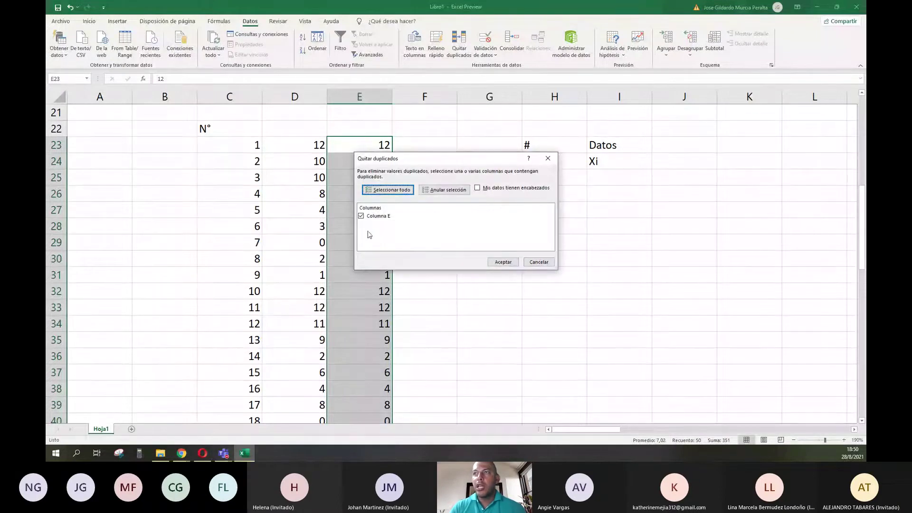
pyautogui.click(503, 263)
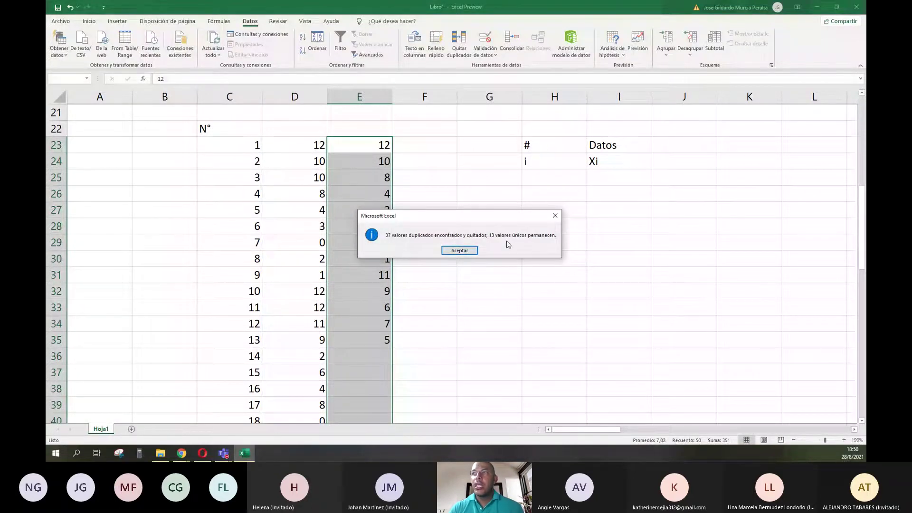
pyautogui.click(459, 251)
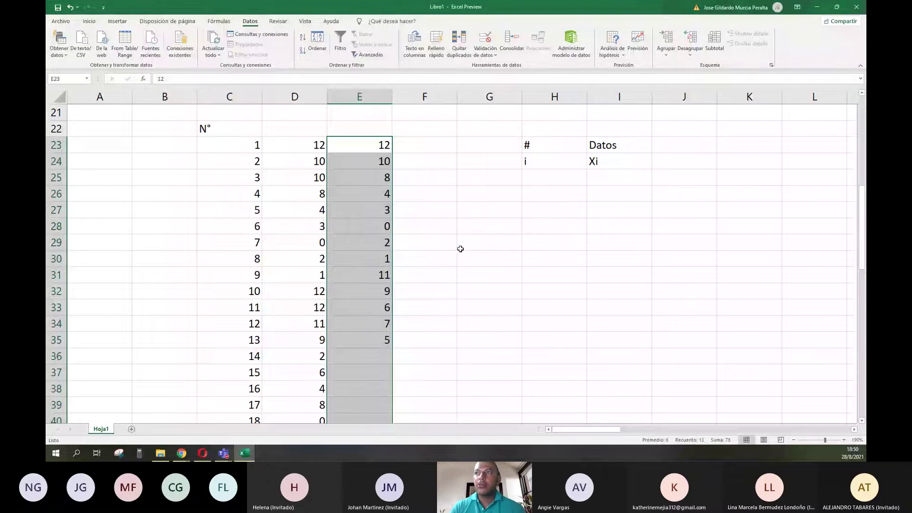
# - Sort the unique values in E23:E35 from smallest to largest, continuing with the current selection only
pyautogui.click(371, 335)
pyautogui.moveTo(375, 144); pyautogui.dragTo(373, 339)
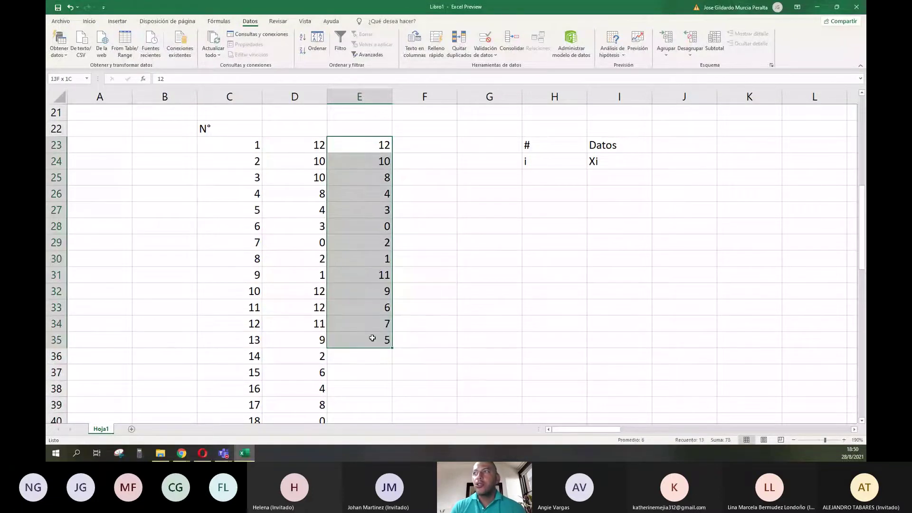
pyautogui.moveTo(600, 175); pyautogui.dragTo(610, 364)
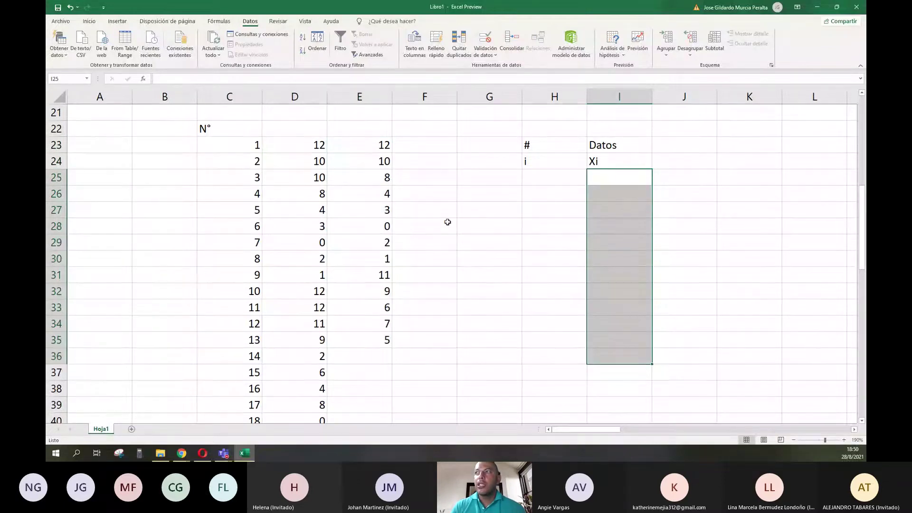
pyautogui.moveTo(383, 145); pyautogui.dragTo(376, 336)
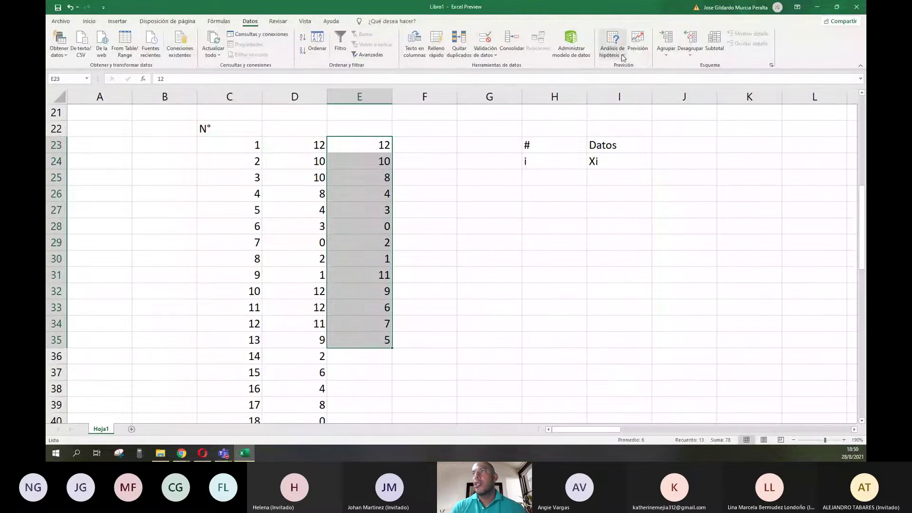
pyautogui.scroll(1, 623, 56)
pyautogui.scroll(3, 622, 56)
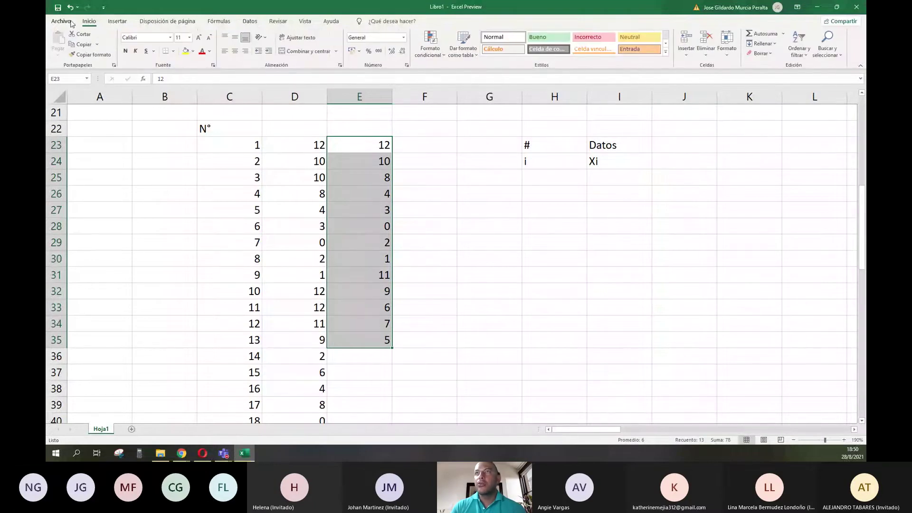
pyautogui.click(800, 53)
pyautogui.click(802, 67)
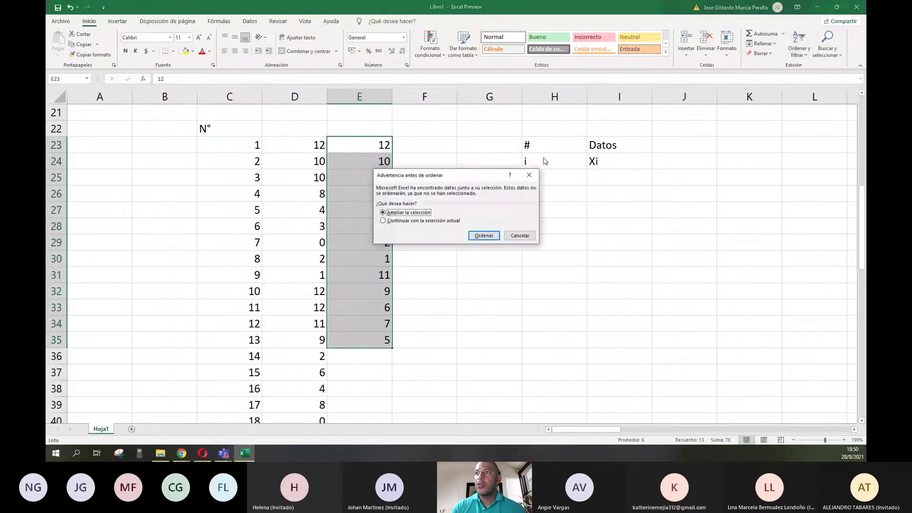
pyautogui.click(406, 221)
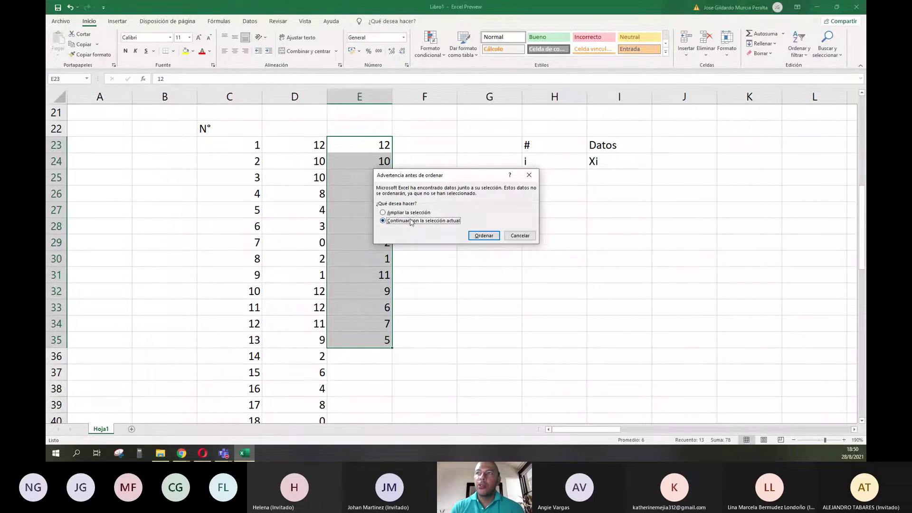
pyautogui.click(484, 236)
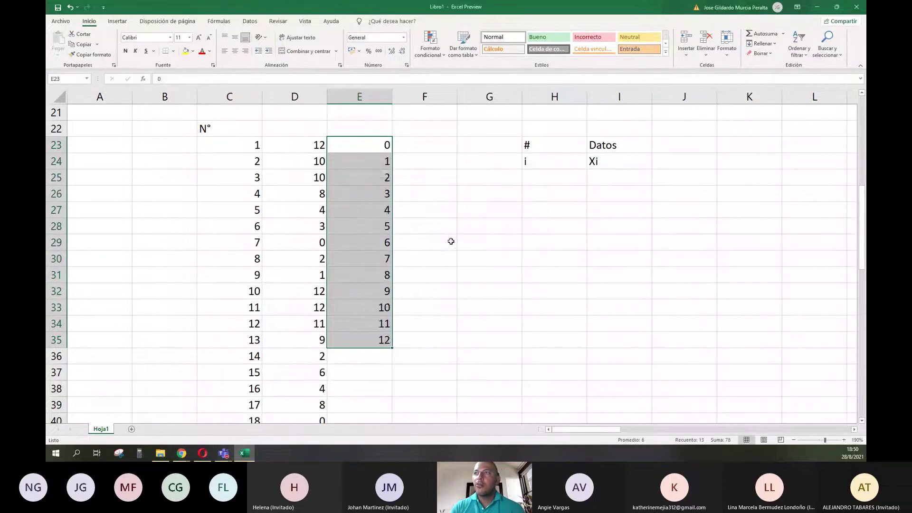
# - Move the sorted values from E23:E35 to I25:I37 under the Xi heading
pyautogui.click(401, 209)
pyautogui.moveTo(377, 144); pyautogui.dragTo(374, 339)
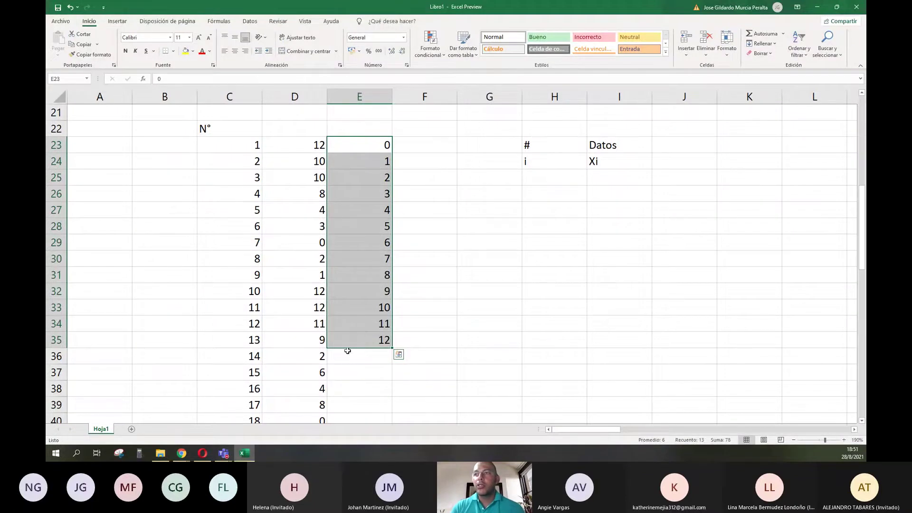
pyautogui.moveTo(350, 352); pyautogui.dragTo(621, 376)
pyautogui.click(455, 279)
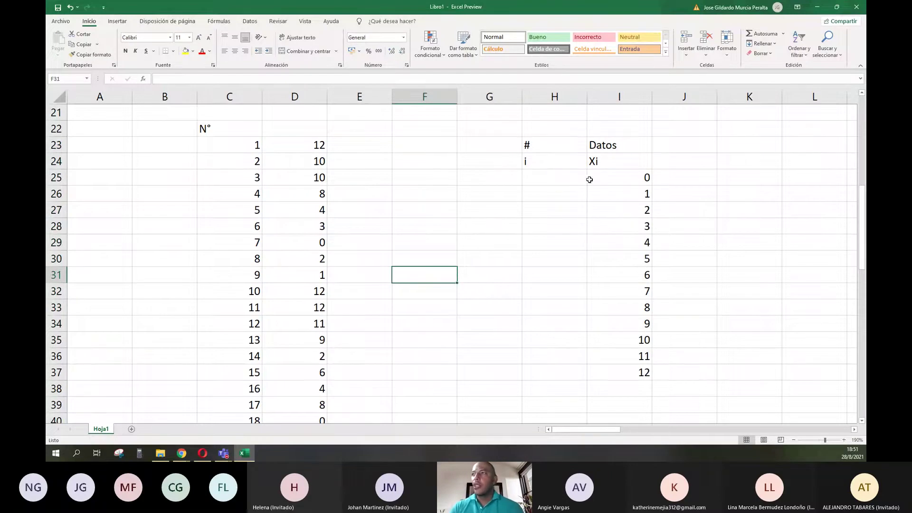
# - Number the table rows in H25:H37 from 1 to 13 by extending a series started with 1 and 2
pyautogui.click(574, 178)
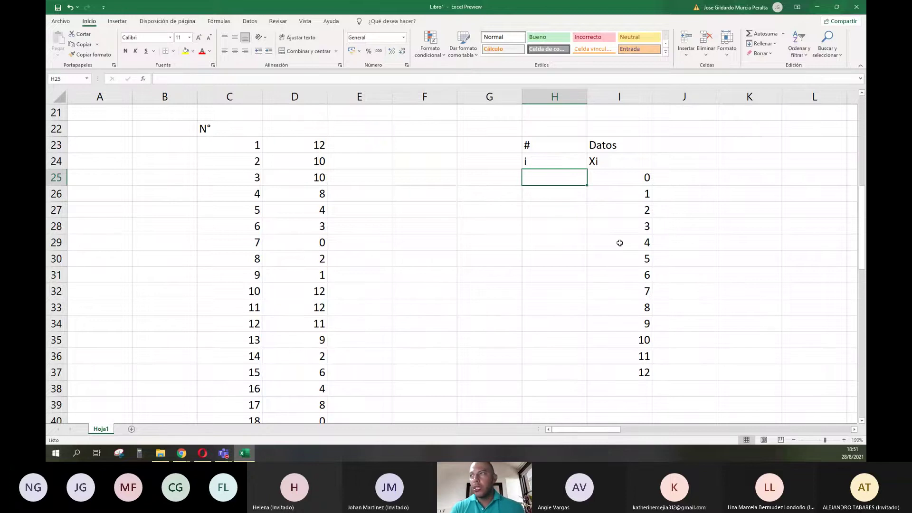
pyautogui.write('1')
pyautogui.press('Return')
pyautogui.write('2')
pyautogui.press('Return')
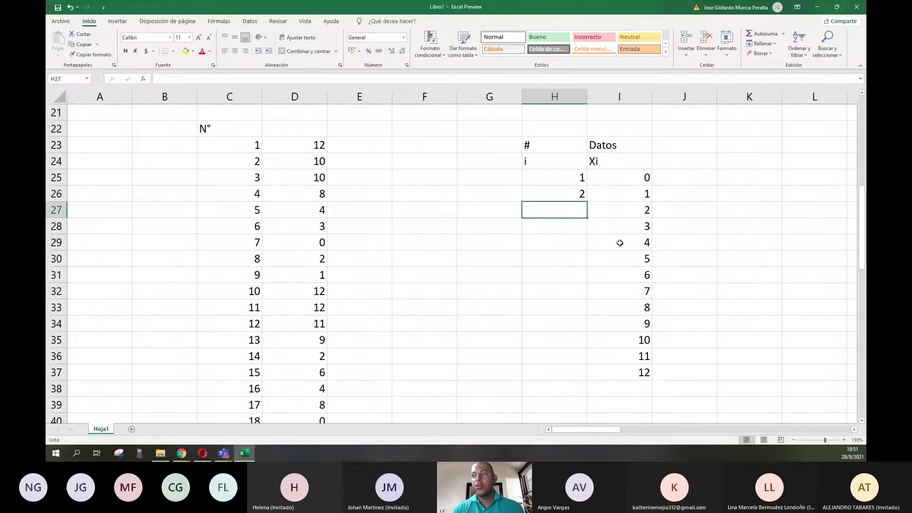
pyautogui.moveTo(556, 177); pyautogui.dragTo(589, 378)
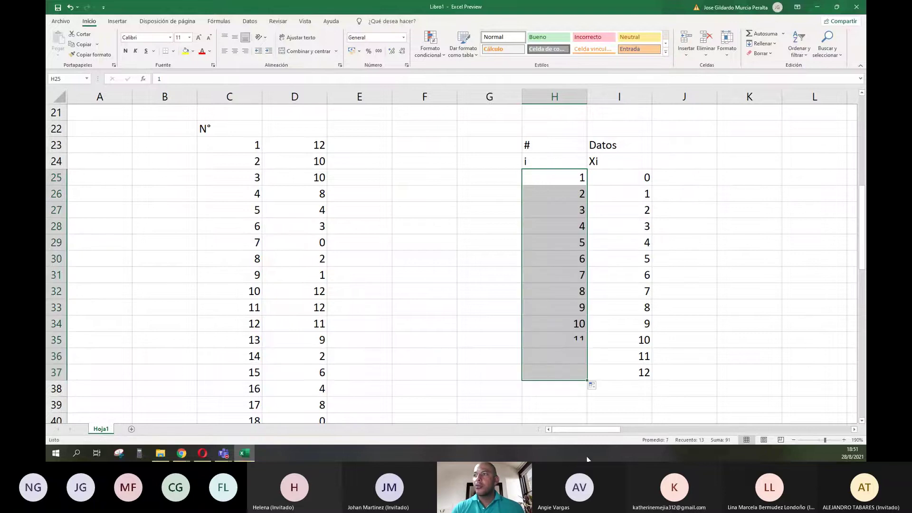
pyautogui.click(496, 389)
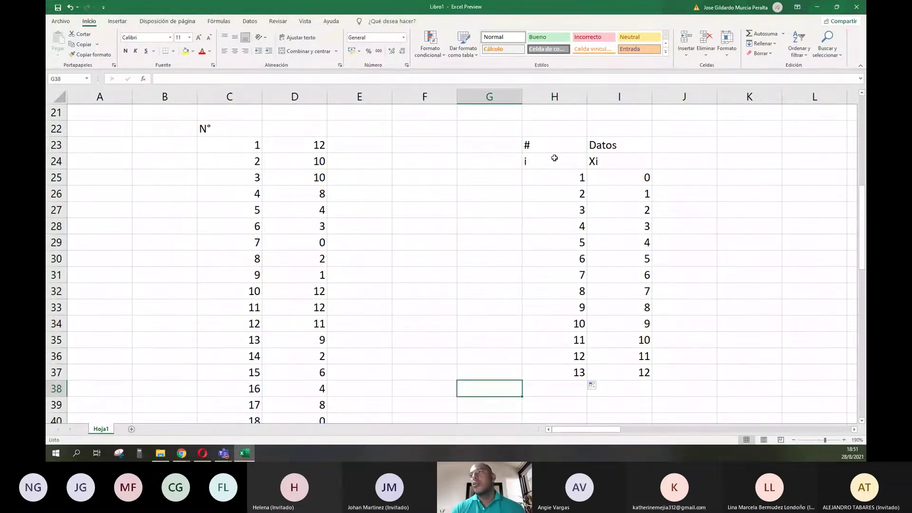
# - Narrow column H to slightly wider than its contents and reduce the font size of H25:H37 to 9
pyautogui.doubleClick(587, 92)
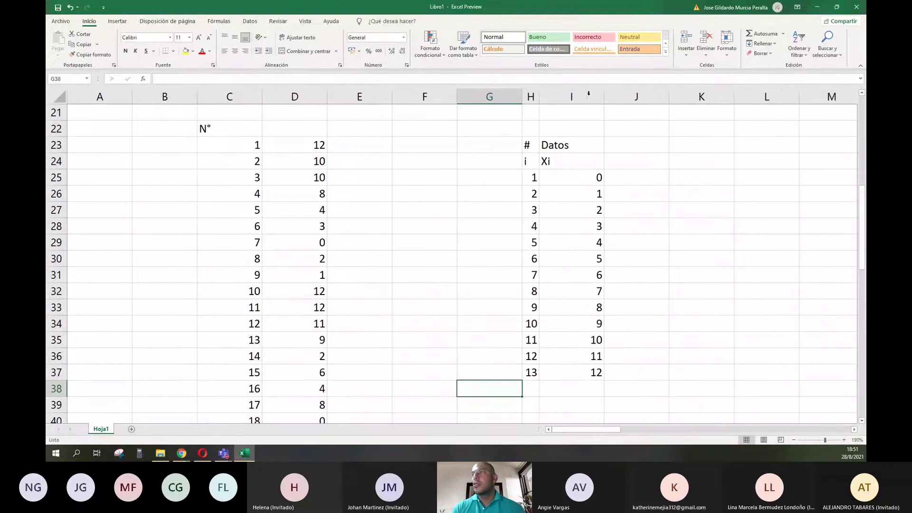
pyautogui.moveTo(527, 145); pyautogui.dragTo(530, 373)
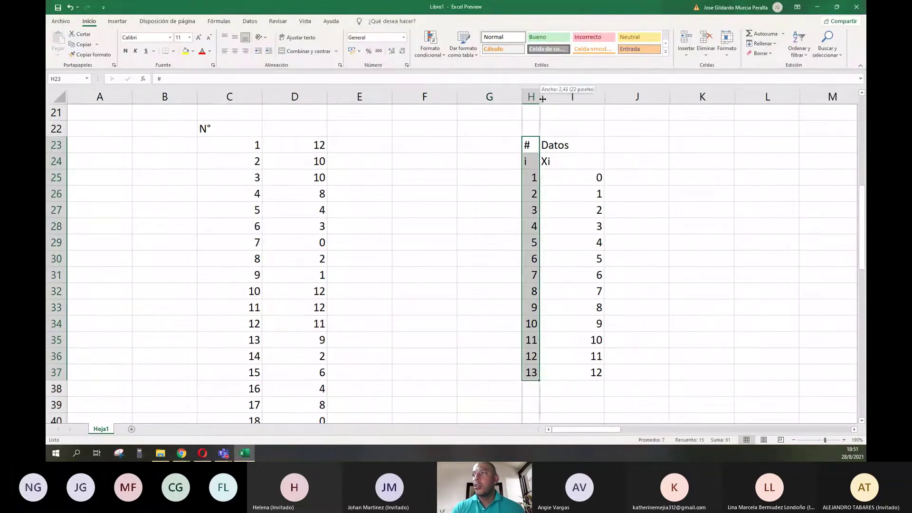
pyautogui.moveTo(540, 95); pyautogui.dragTo(546, 97)
pyautogui.moveTo(535, 177); pyautogui.dragTo(540, 376)
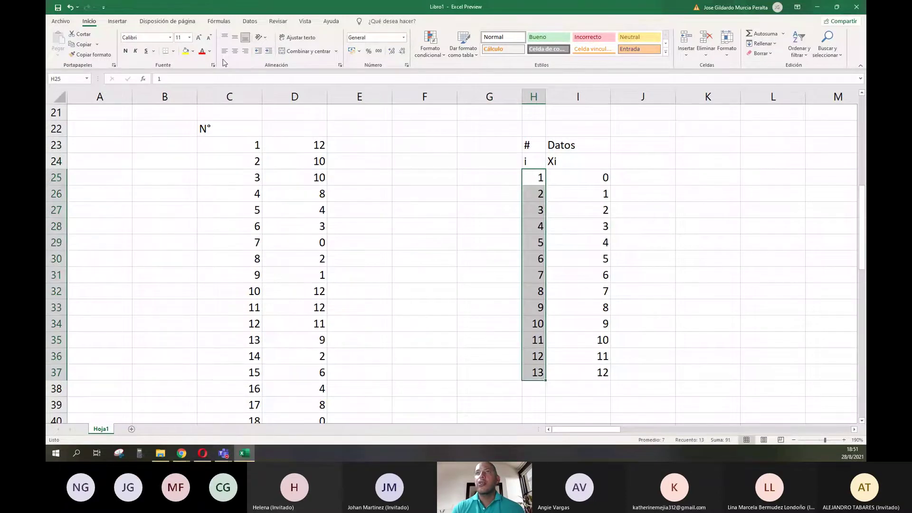
pyautogui.click(210, 38)
pyautogui.click(212, 38)
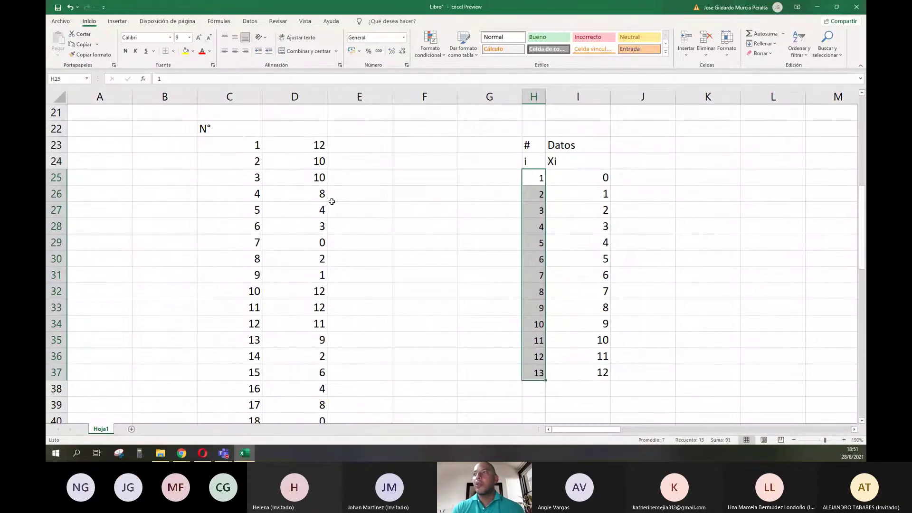
# - Switch to the statistics PDF in Chrome and review the exercise's data table and the note about ordering the data
pyautogui.click(588, 173)
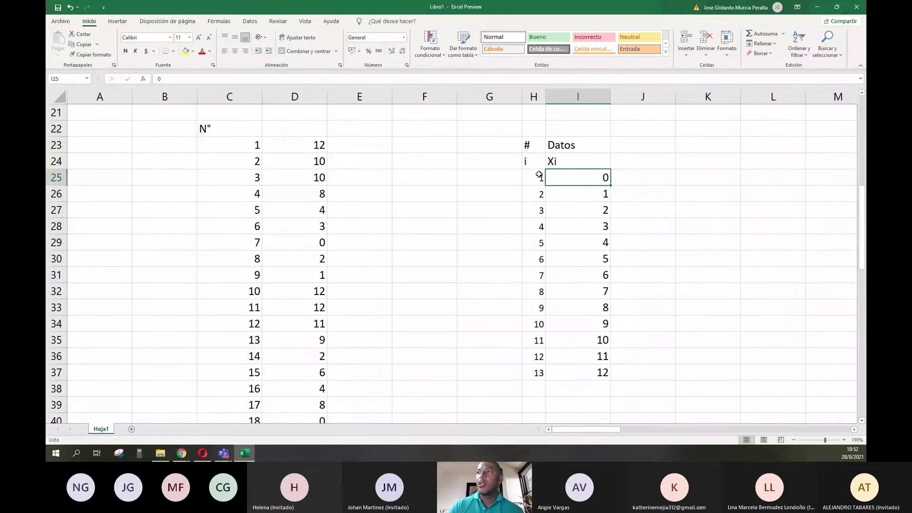
pyautogui.moveTo(577, 179); pyautogui.dragTo(577, 376)
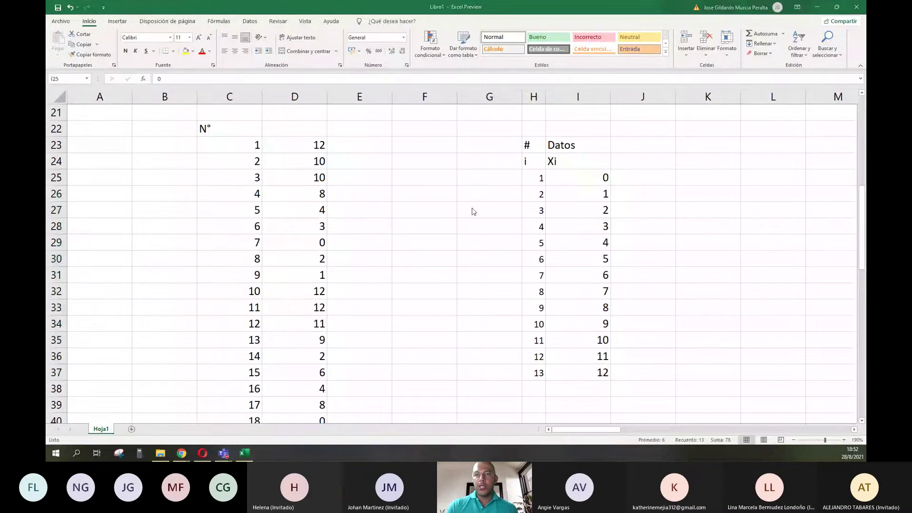
pyautogui.hotkey('alt', 'Tab')
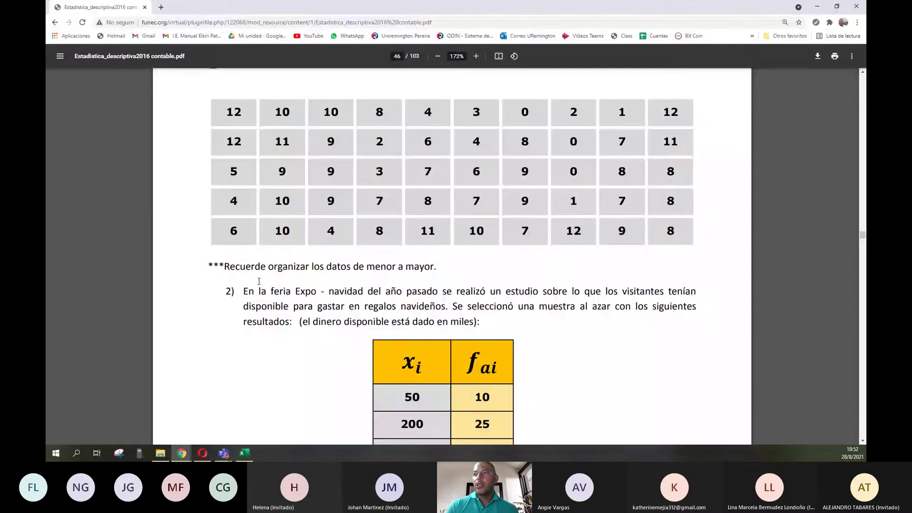
pyautogui.moveTo(442, 266); pyautogui.dragTo(208, 266)
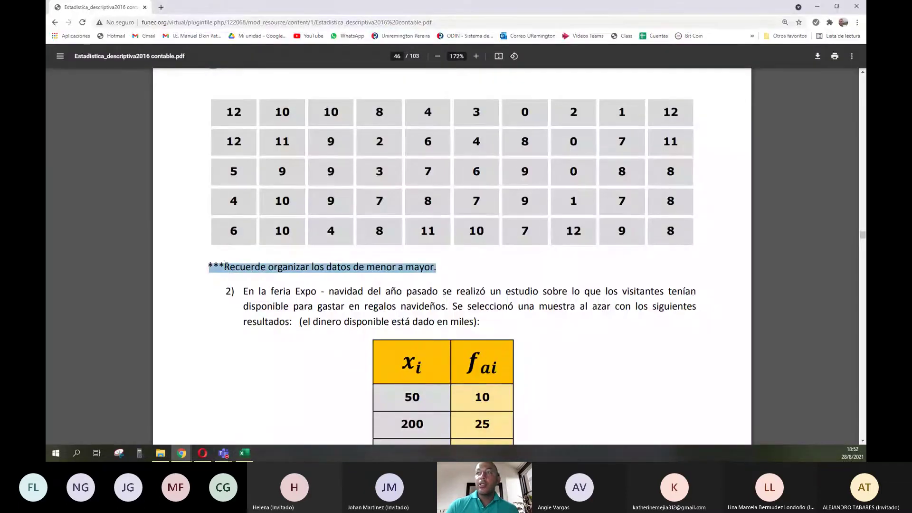
pyautogui.click(458, 267)
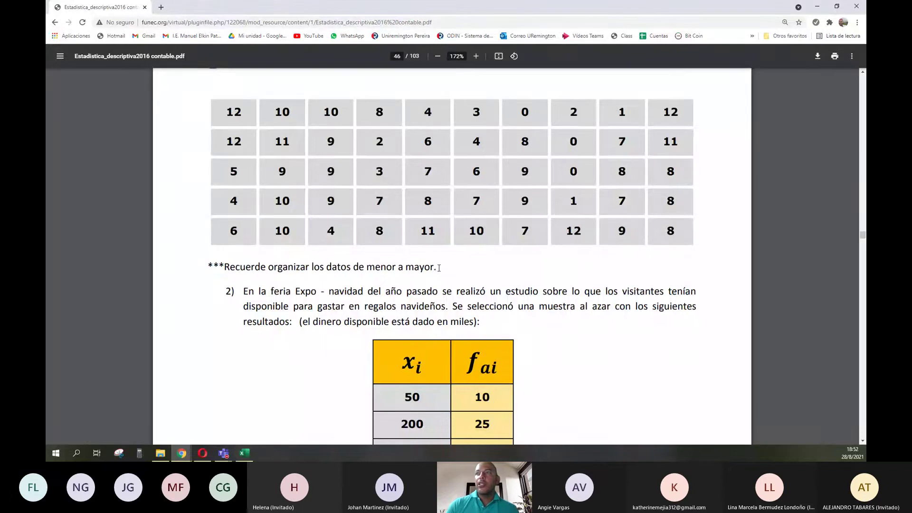
pyautogui.scroll(2, 439, 267)
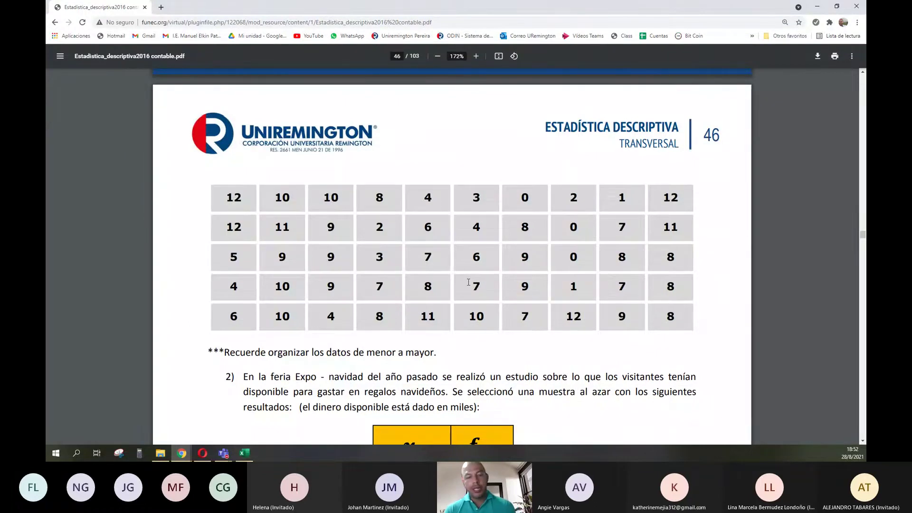
# - Switch back to the Excel worksheet and center the contents of all cells horizontally and vertically
pyautogui.hotkey('alt', 'Tab')
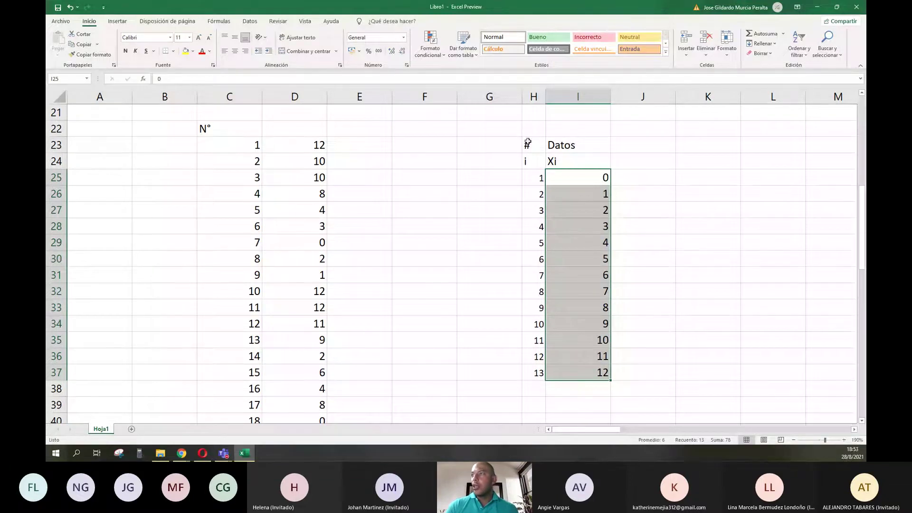
pyautogui.click(528, 144)
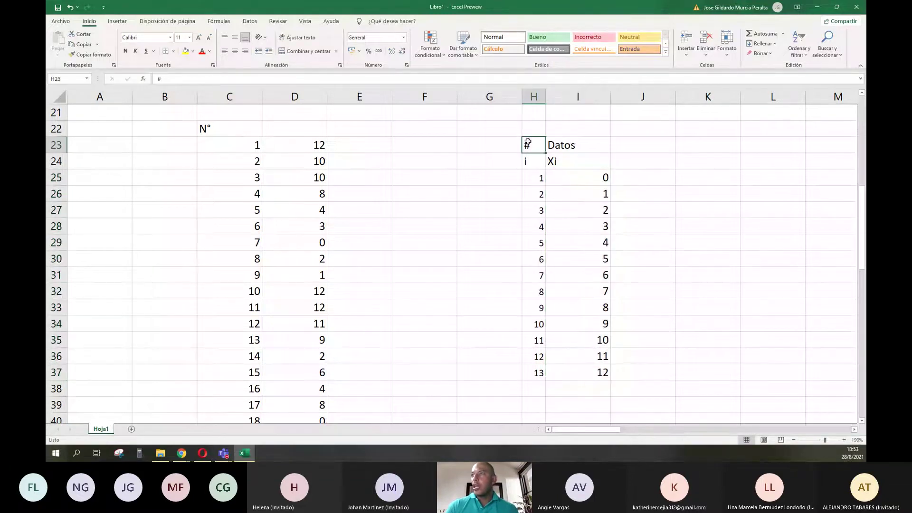
pyautogui.click(59, 97)
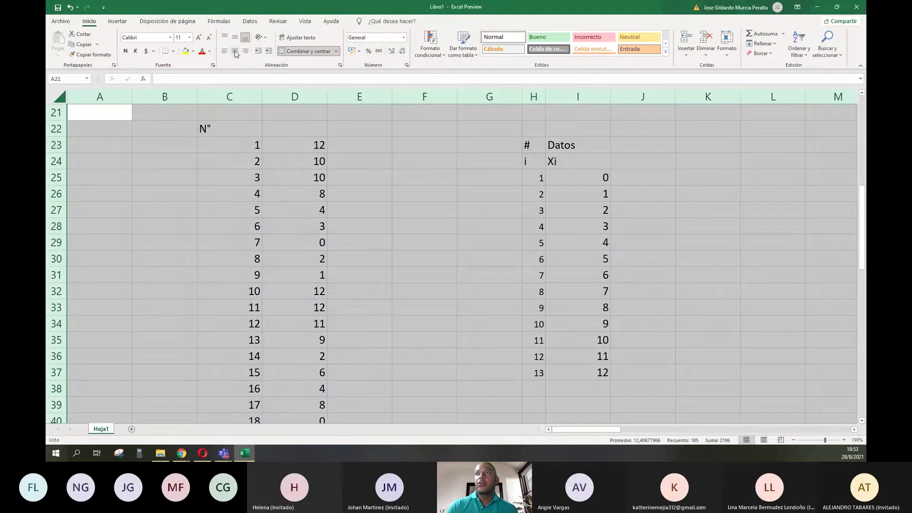
pyautogui.click(234, 54)
pyautogui.click(489, 177)
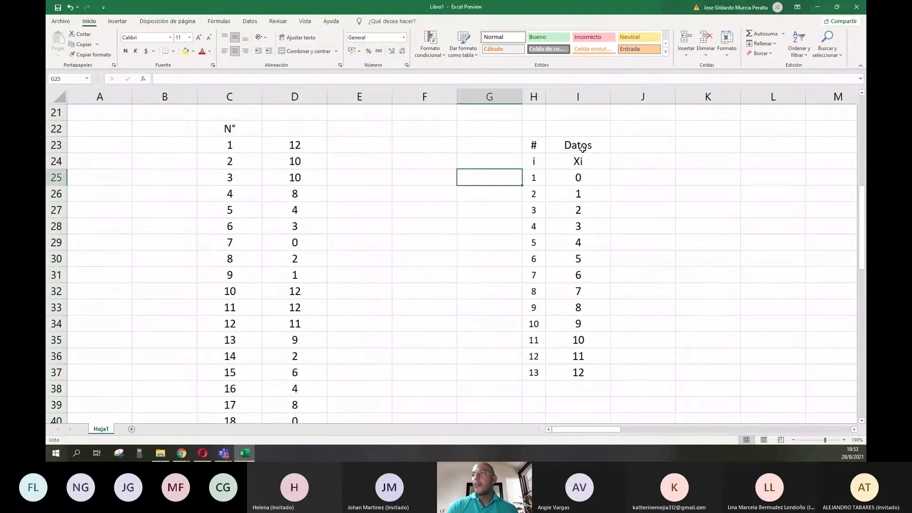
# - Enter the heading Frecuencia Absoluta in J23, split over two lines within the cell
pyautogui.click(624, 150)
pyautogui.click(624, 163)
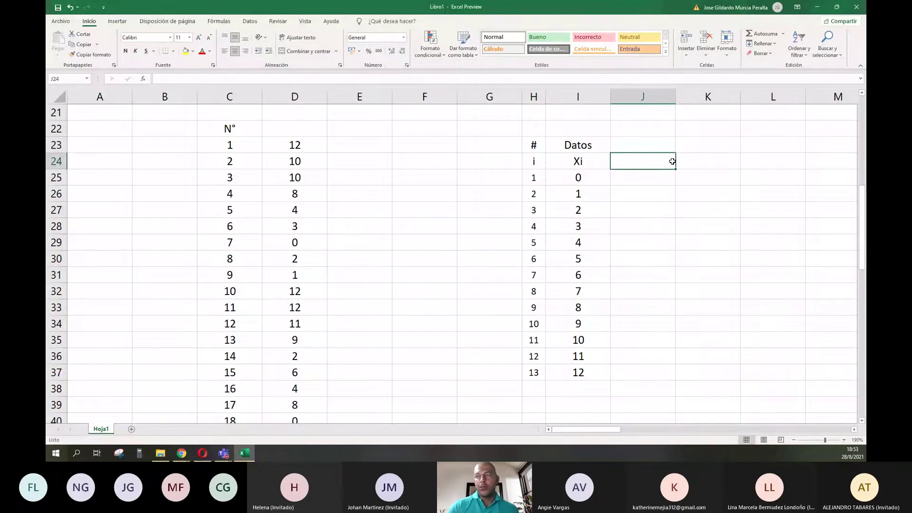
pyautogui.press('Up')
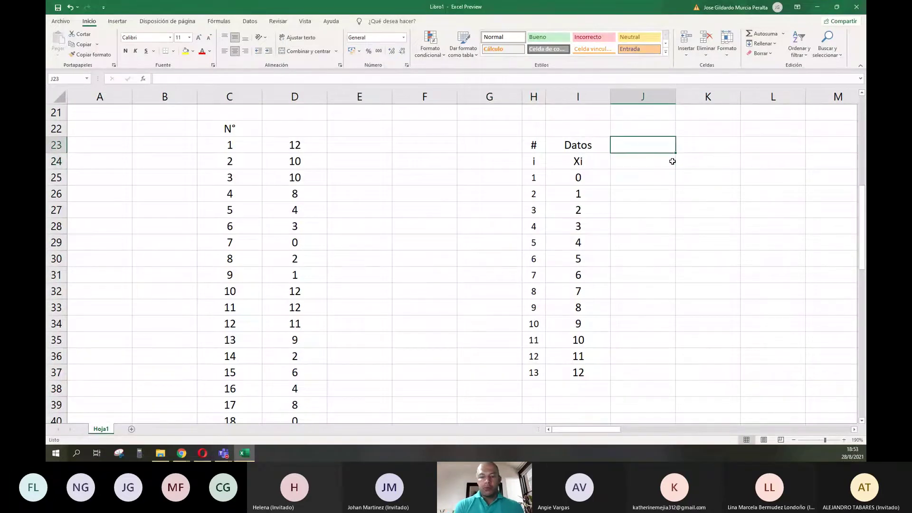
pyautogui.write('Frec')
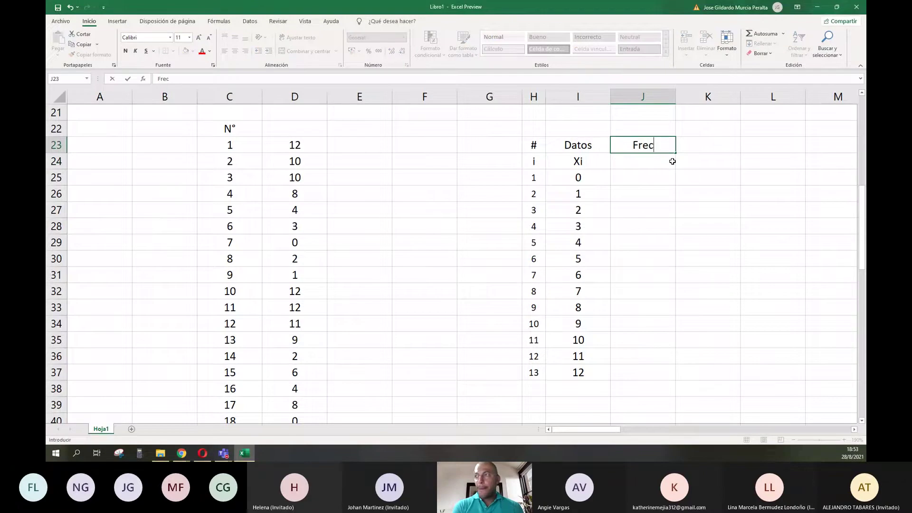
pyautogui.write('uencia')
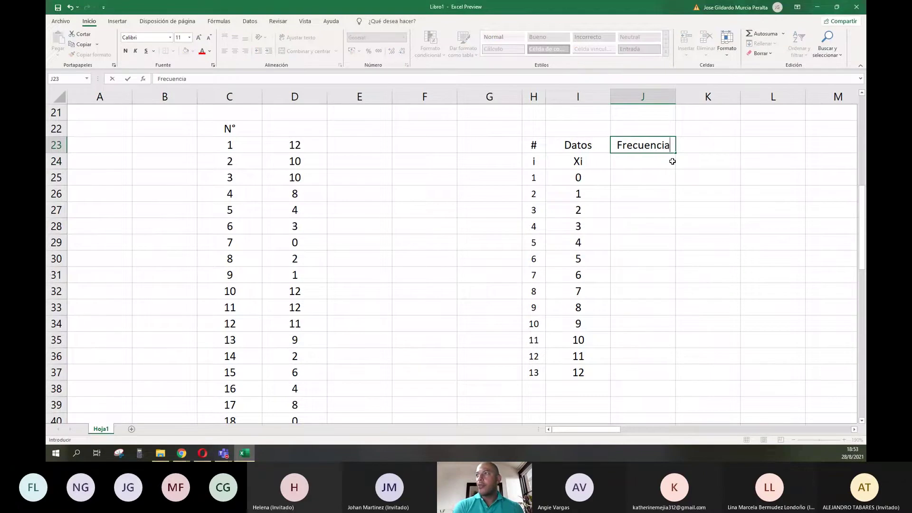
pyautogui.hotkey('alt', 'Return')
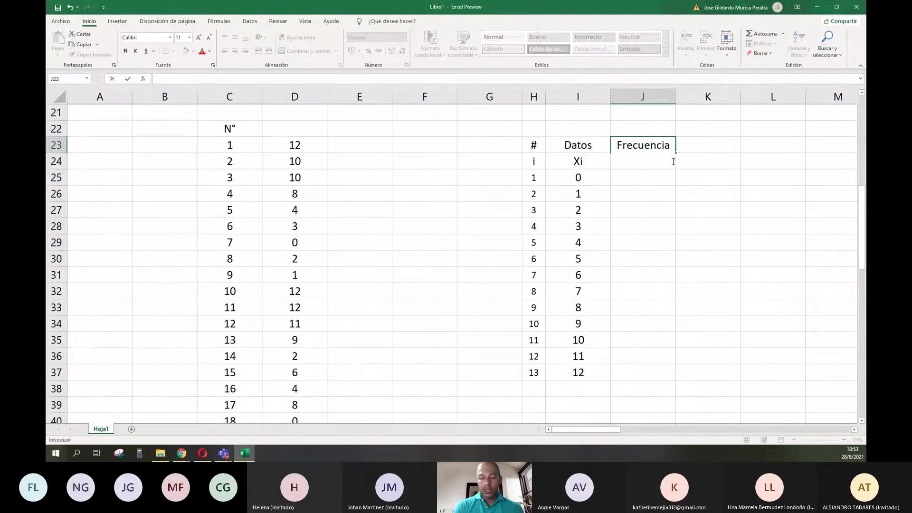
pyautogui.write('Absoluta')
pyautogui.press('Tab')
# - Enter the heading Frecuencia Relativa in K23, split over two lines within the cell
pyautogui.write('Frecu')
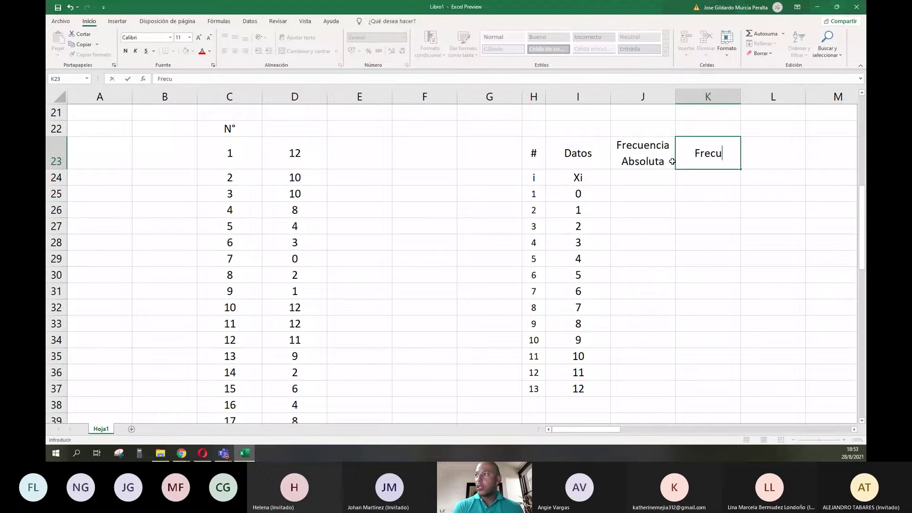
pyautogui.write('encia')
pyautogui.press('Up')
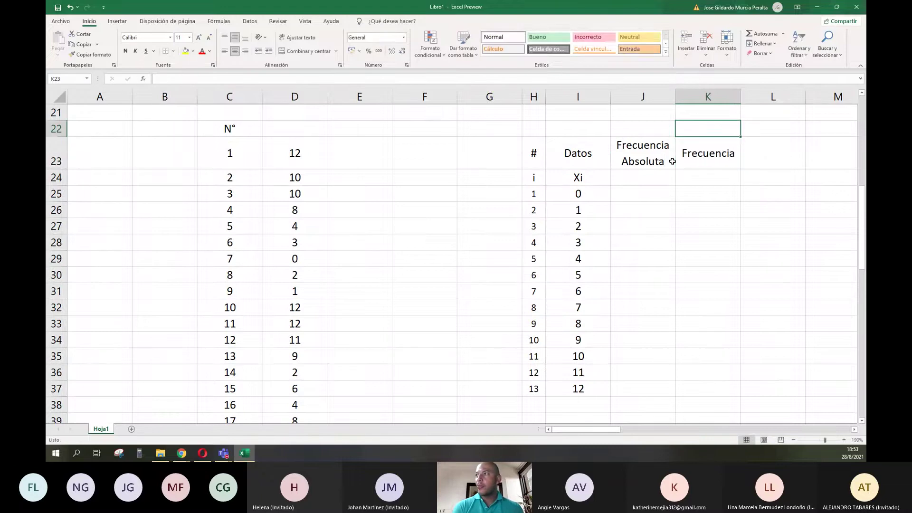
pyautogui.press('Down')
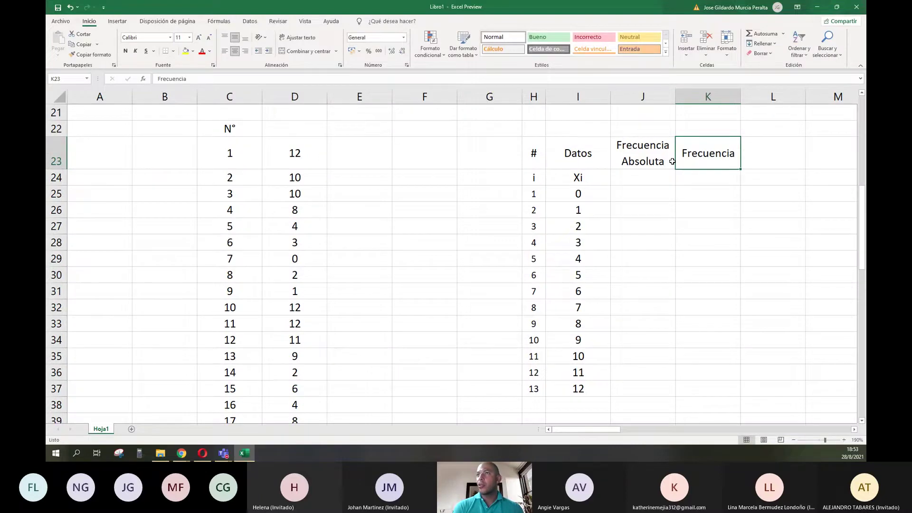
pyautogui.click(655, 80)
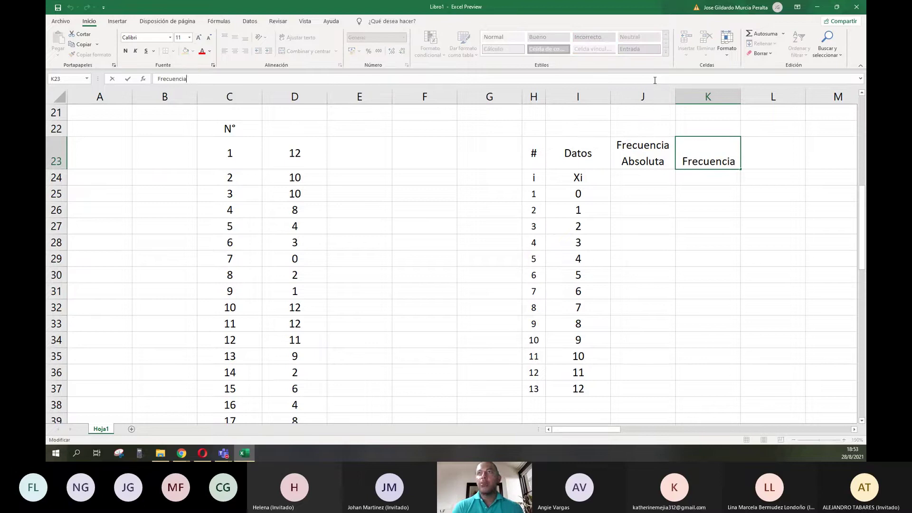
pyautogui.hotkey('alt', 'Return')
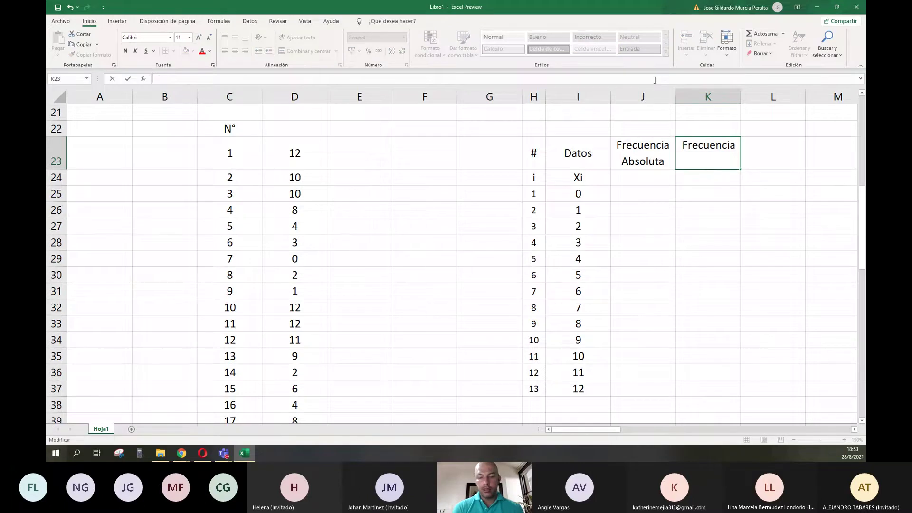
pyautogui.write('Relativa')
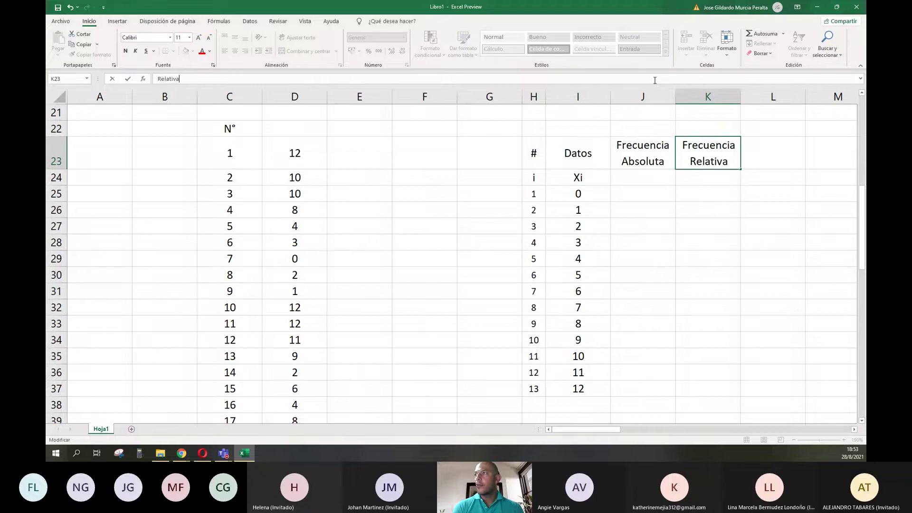
pyautogui.press('Tab')
# - Enter the heading Frecuencia Porcentual in L23, split over two lines within the cell
pyautogui.write('F')
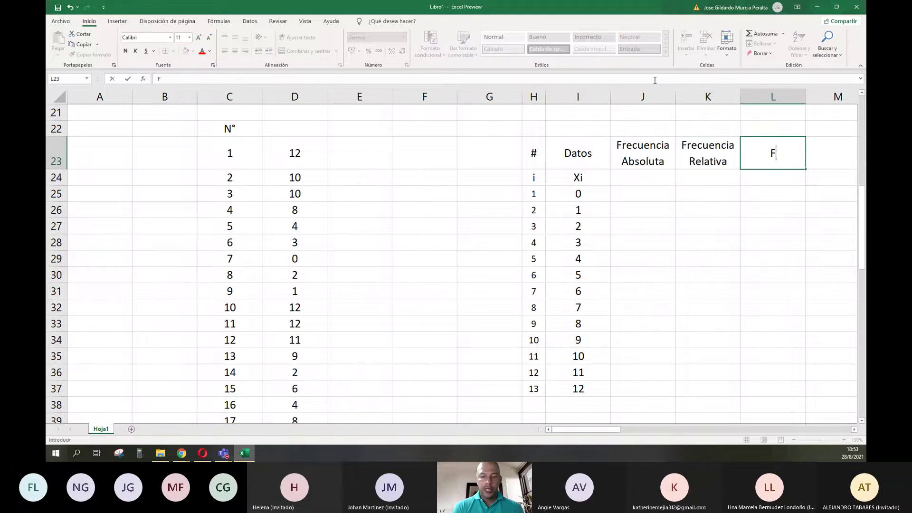
pyautogui.write('recuencia')
pyautogui.hotkey('alt', 'Return')
pyautogui.write('P')
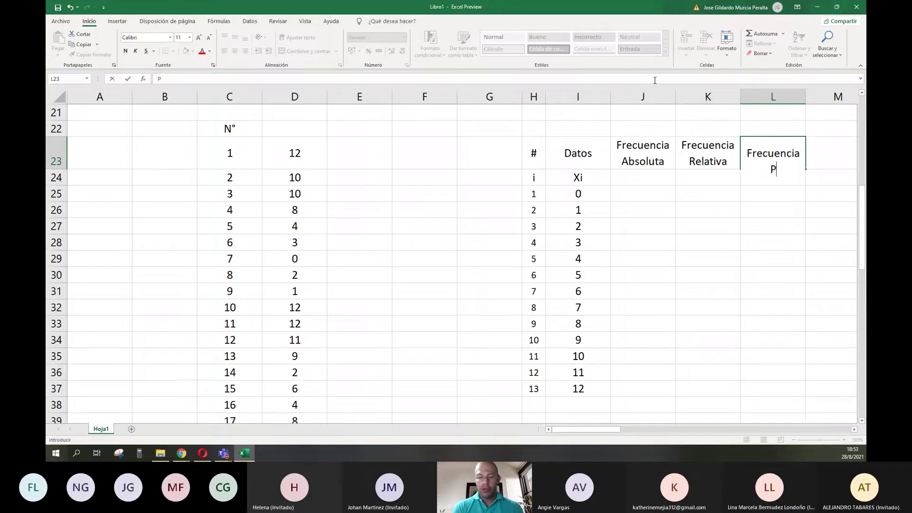
pyautogui.write('orcentual')
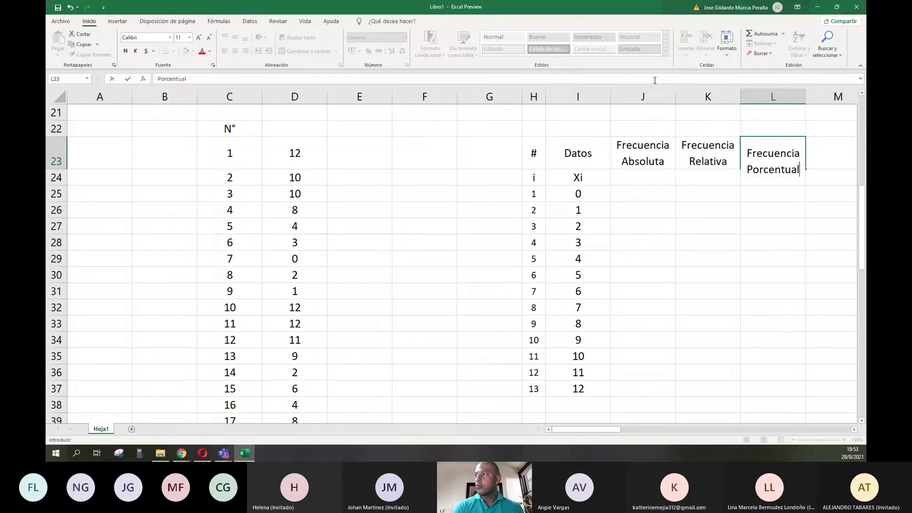
pyautogui.press('Tab')
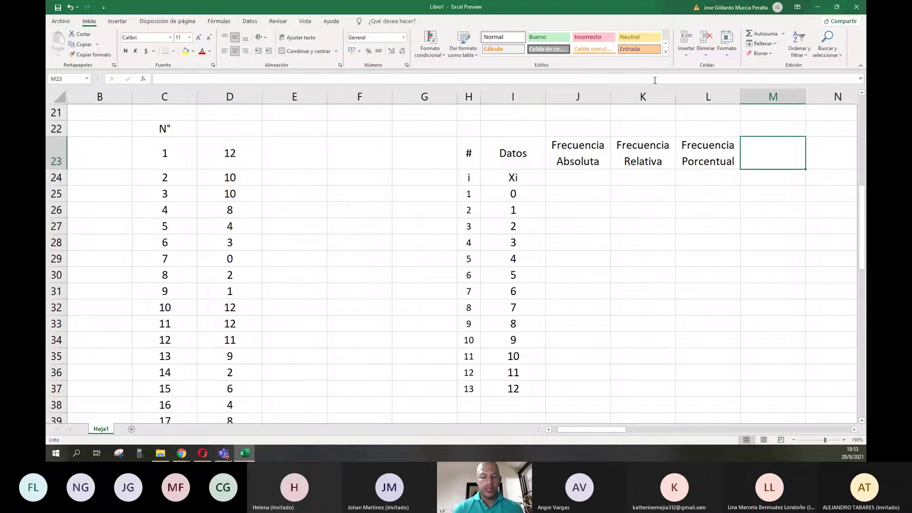
# - Enter the heading Frecuencia Absoluta Acumulada in M23, with each word on its own line within the cell
pyautogui.write('Frecuencia')
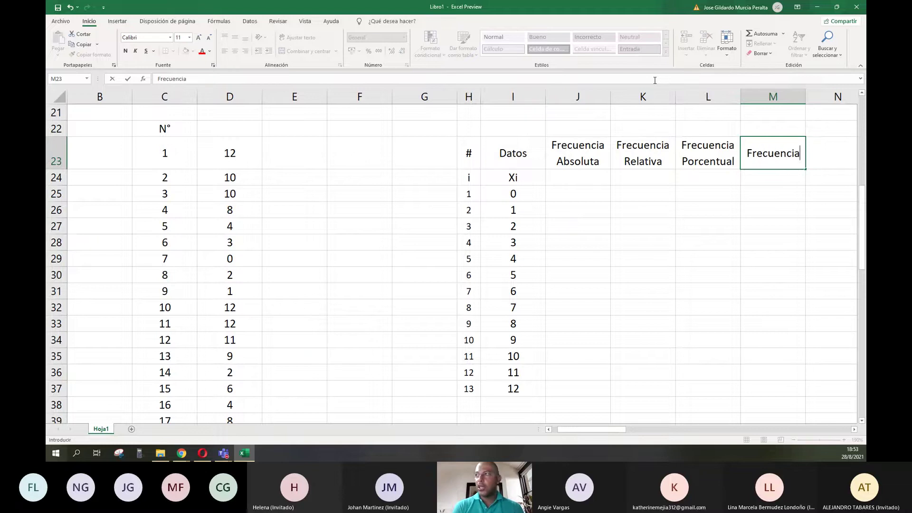
pyautogui.press('Up')
pyautogui.press('Down')
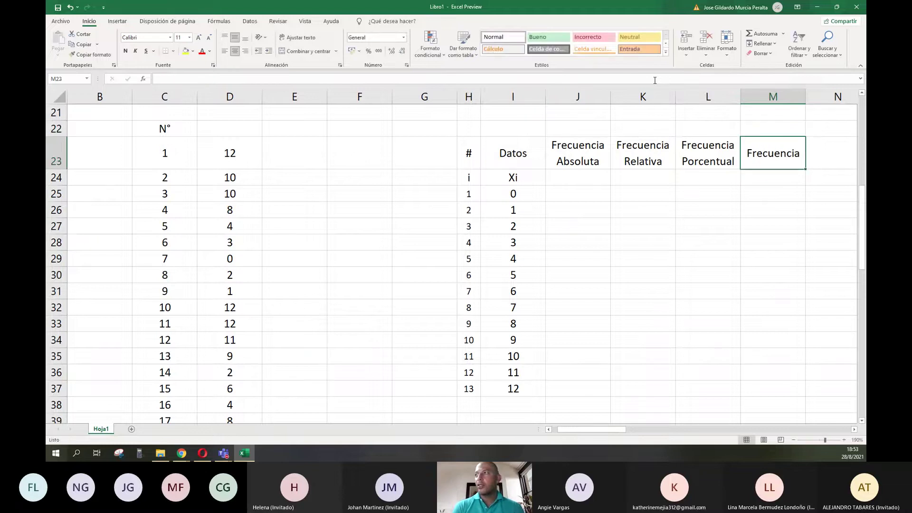
pyautogui.click(511, 75)
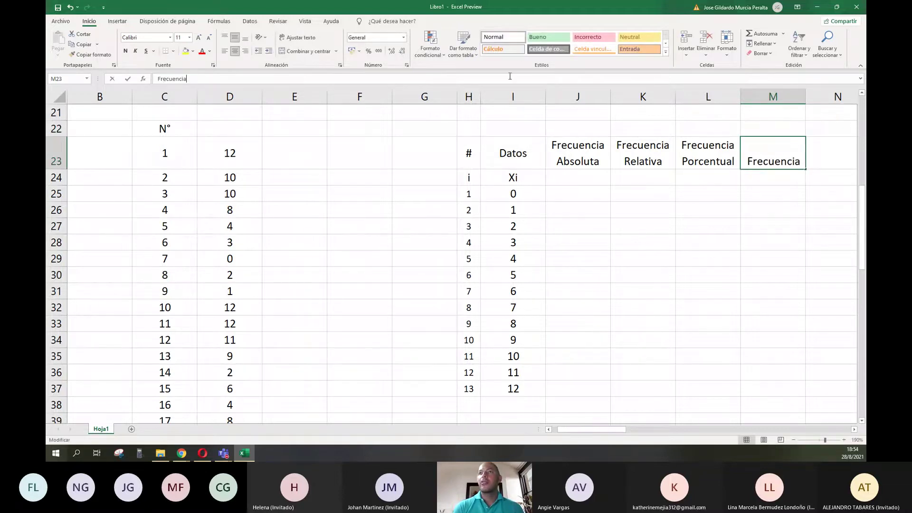
pyautogui.hotkey('alt', 'Return')
pyautogui.write('A')
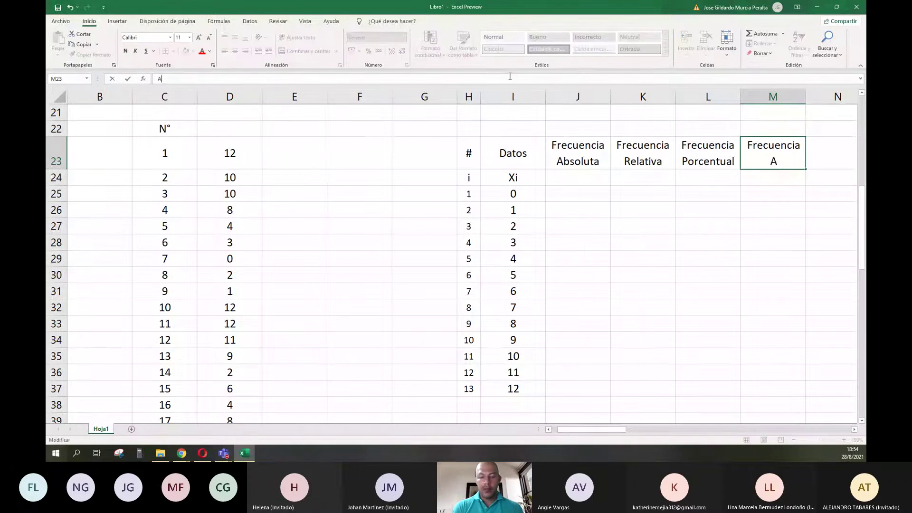
pyautogui.write('bsoluta')
pyautogui.hotkey('alt', 'Return')
pyautogui.write('Acumulada')
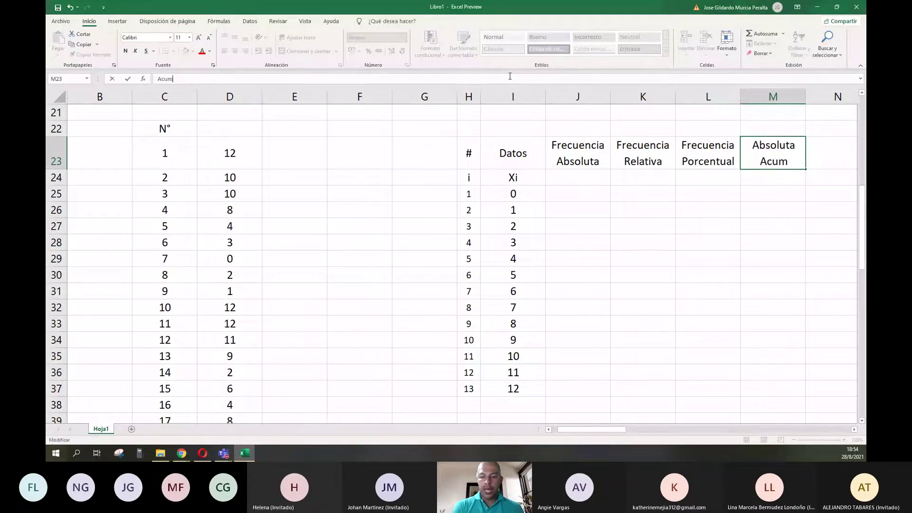
pyautogui.press('Return')
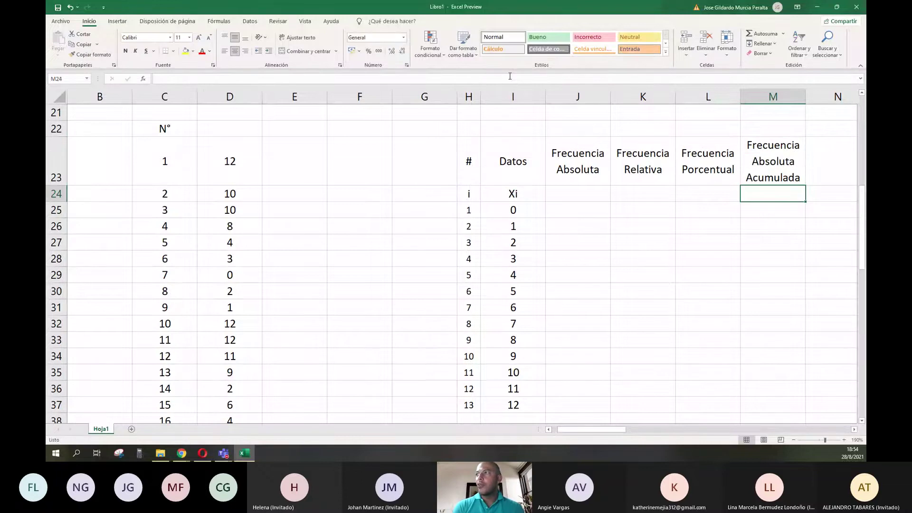
# - Enter the heading Frecuencia Relativa Acumulada in N23, with each word on its own line within the cell
pyautogui.press('Up')
pyautogui.press('Right')
pyautogui.press('Left')
pyautogui.press('Right')
pyautogui.write('Frecuencia')
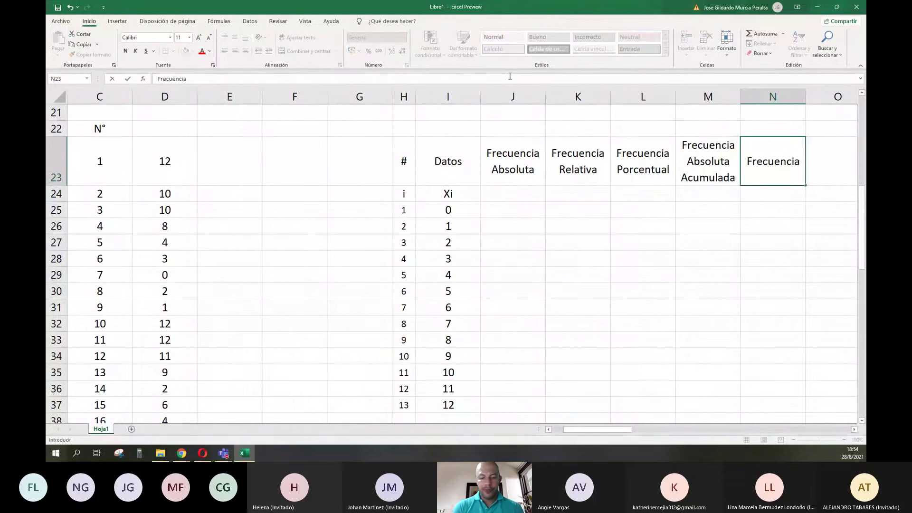
pyautogui.hotkey('alt', 'Return')
pyautogui.write('Relativa')
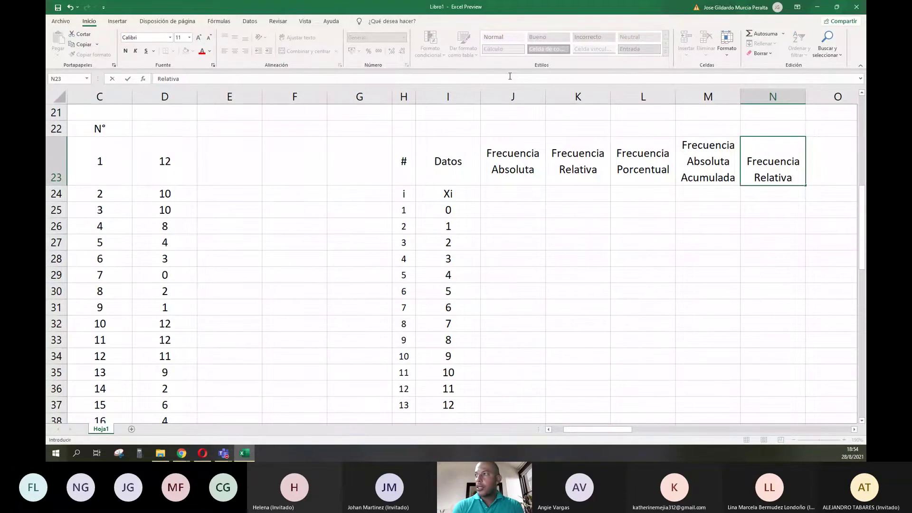
pyautogui.hotkey('alt', 'Return')
pyautogui.write('Acumulada')
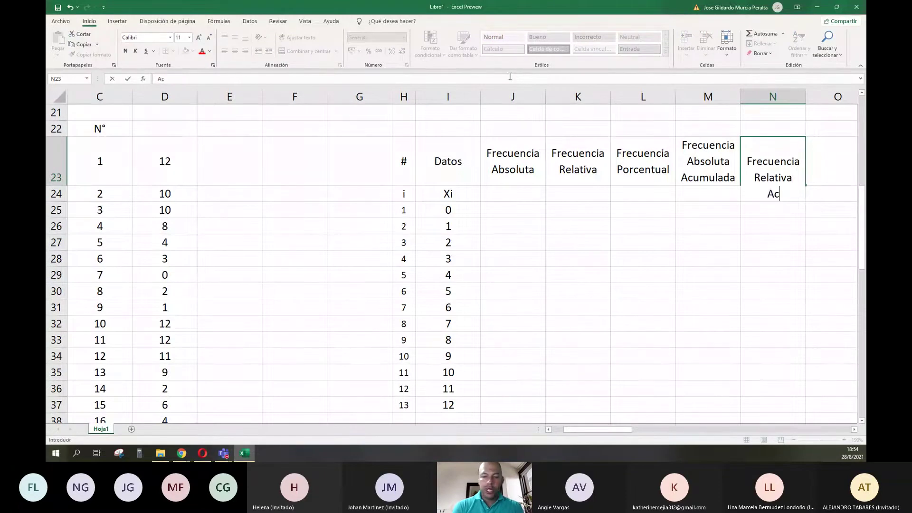
pyautogui.hotkey('ctrl', 'Return')
# - Enter the heading Frecuencia Porcentual Acumulada in O23, with each word on its own line within the cell
pyautogui.press('Right')
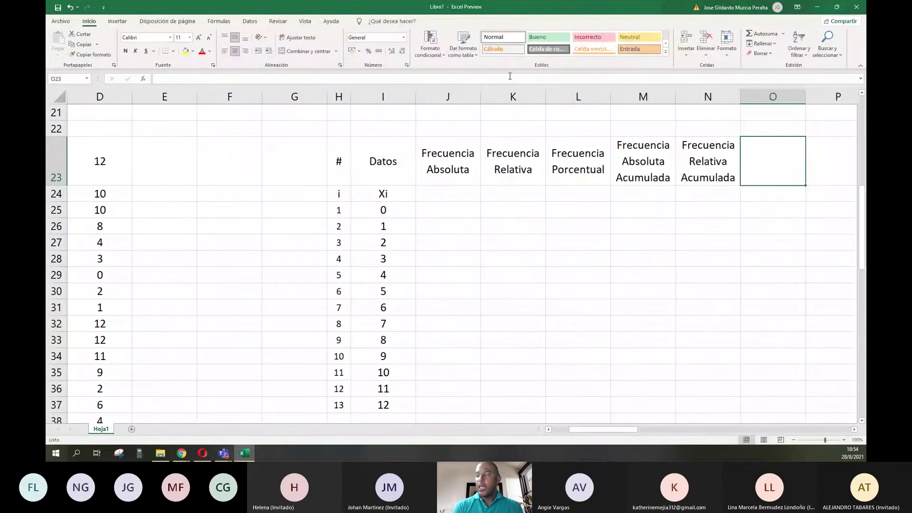
pyautogui.write('Frec')
pyautogui.write('uenci')
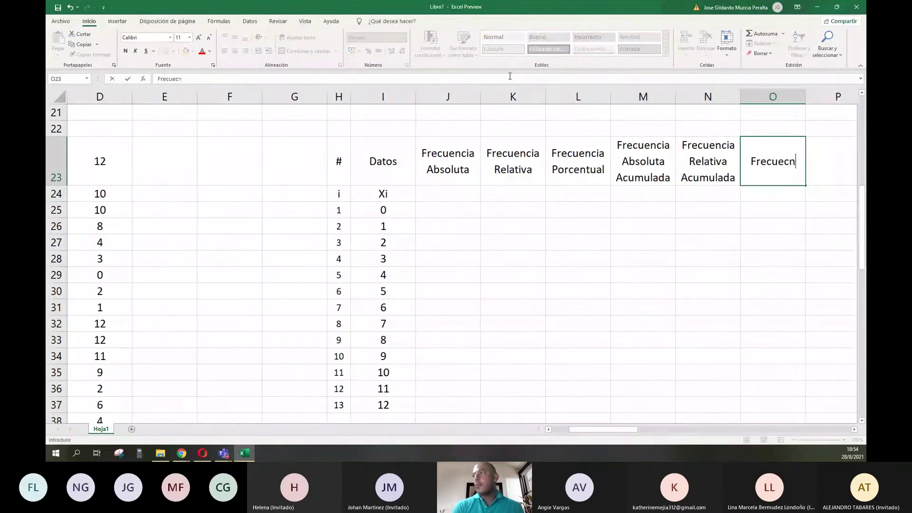
pyautogui.press('BackSpace')
pyautogui.press('BackSpace')
pyautogui.press('BackSpace')
pyautogui.write('ncias')
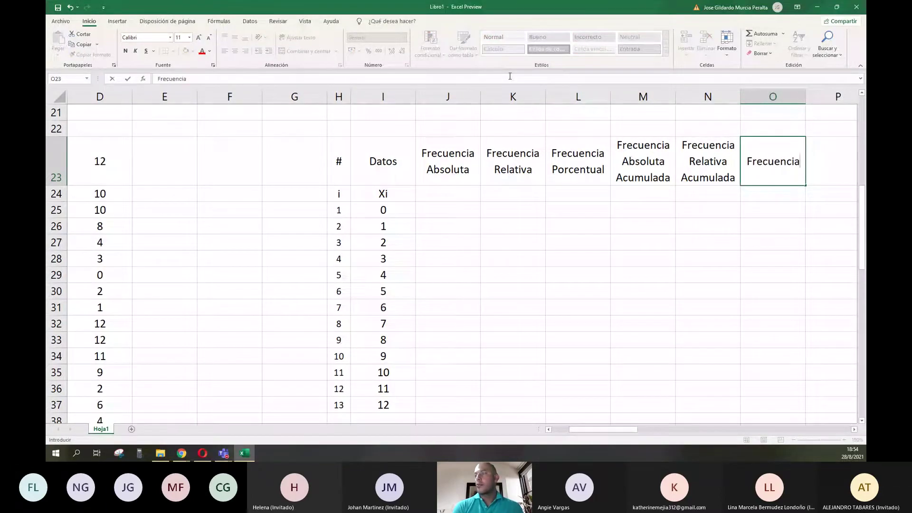
pyautogui.press('BackSpace')
pyautogui.press('Left')
pyautogui.press('Left')
pyautogui.press('Left')
pyautogui.press('Left')
pyautogui.press('Left')
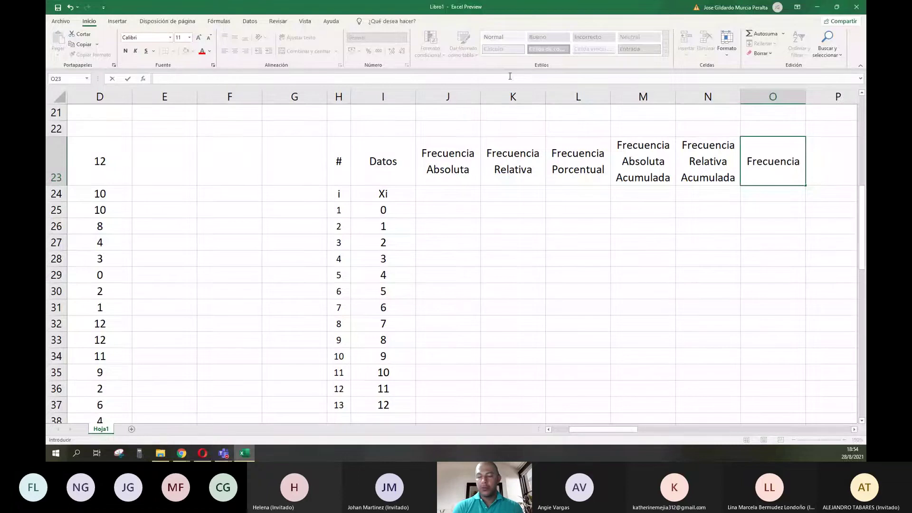
pyautogui.write('Porcentual')
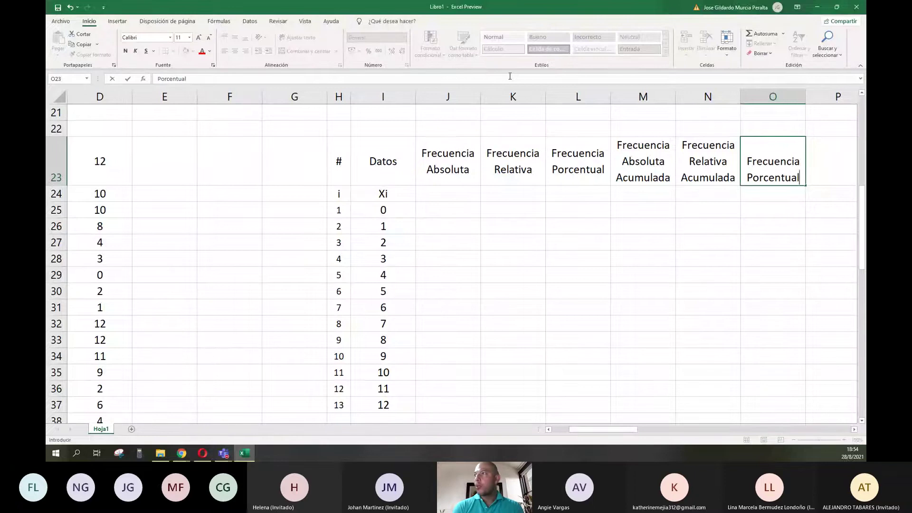
pyautogui.hotkey('alt', 'Return')
pyautogui.write('Acumulada')
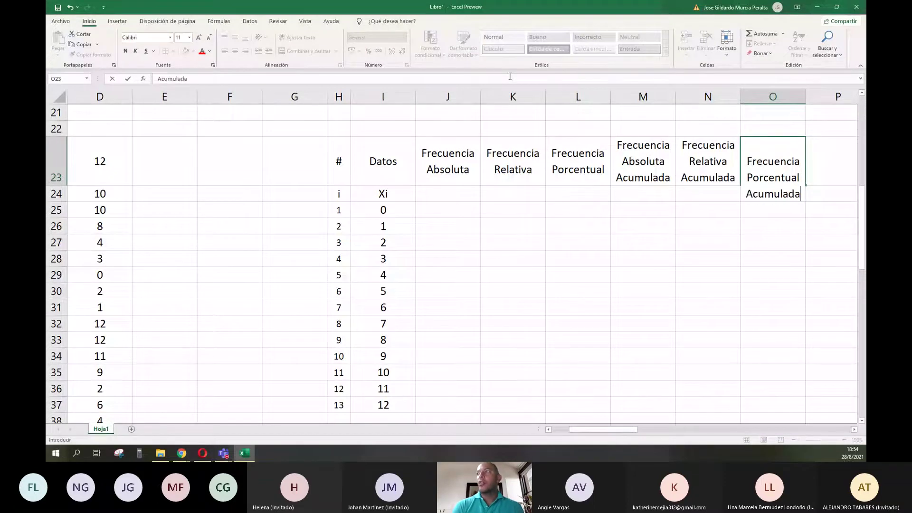
pyautogui.press('Return')
# - Review the cells under the simple frequency headings, J24:L24, and those under the cumulative frequency headings, M24:O24
pyautogui.press('Left')
pyautogui.press('Up')
pyautogui.press('Left')
pyautogui.press('Left')
pyautogui.press('Left')
pyautogui.press('Left')
pyautogui.press('Down')
pyautogui.hotkey('shift', 'Right')
pyautogui.hotkey('shift', 'Right')
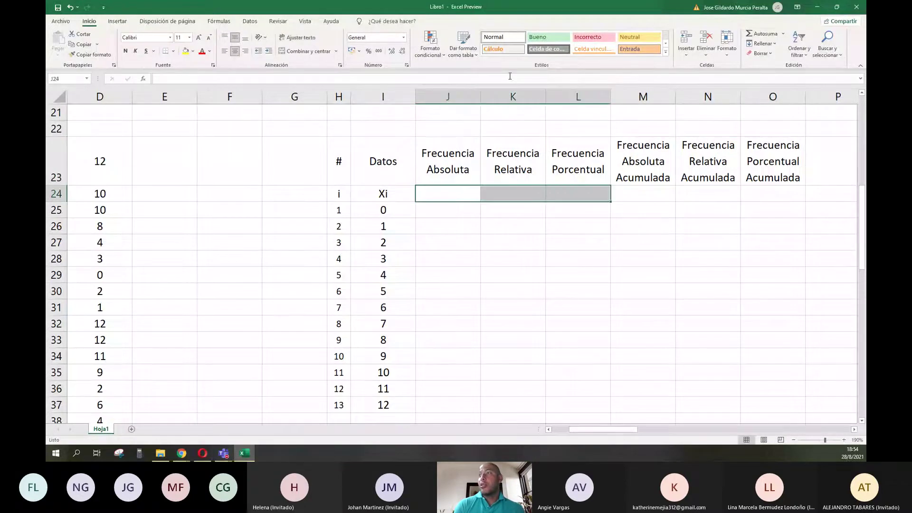
pyautogui.press('Right')
pyautogui.press('Right')
pyautogui.press('Right')
pyautogui.hotkey('shift', 'Right')
pyautogui.hotkey('shift', 'Right')
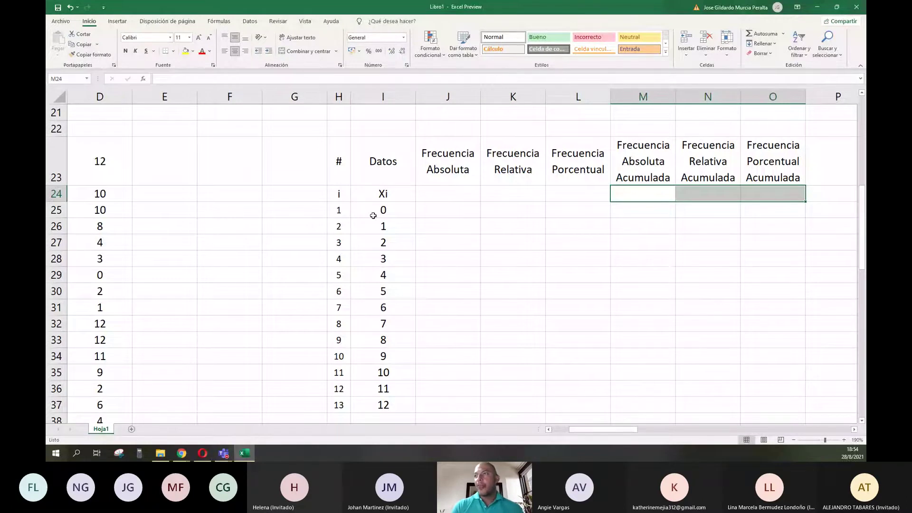
# - Enter the symbols fi, hi and pi in J24, K24 and L24 under the simple frequency headings
pyautogui.click(438, 196)
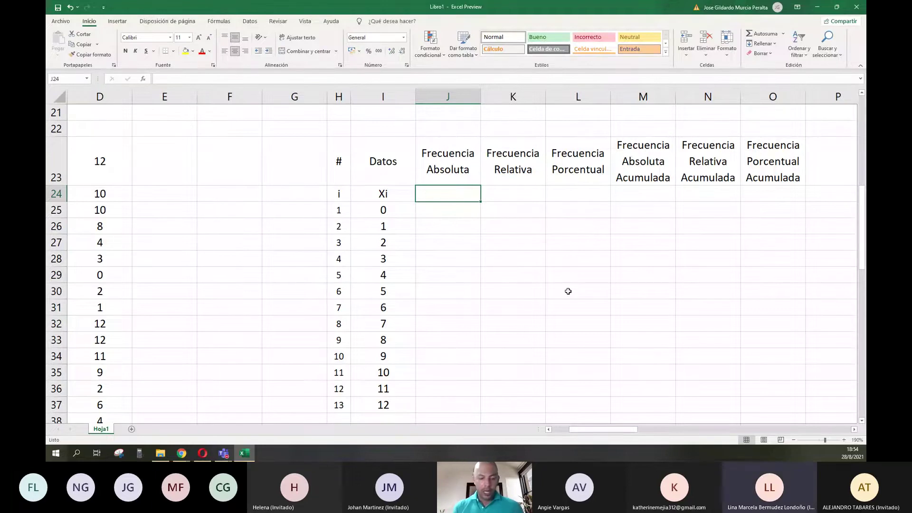
pyautogui.write('fi')
pyautogui.press('Tab')
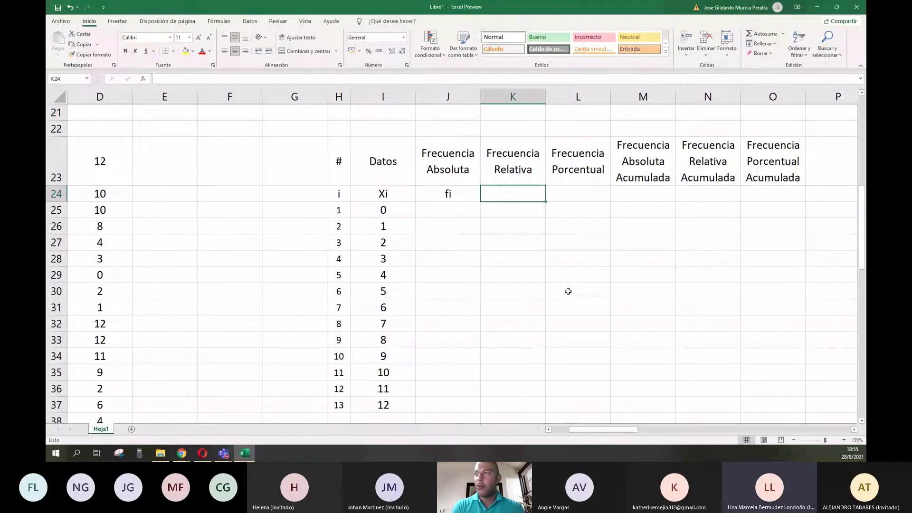
pyautogui.write('hi')
pyautogui.press('Tab')
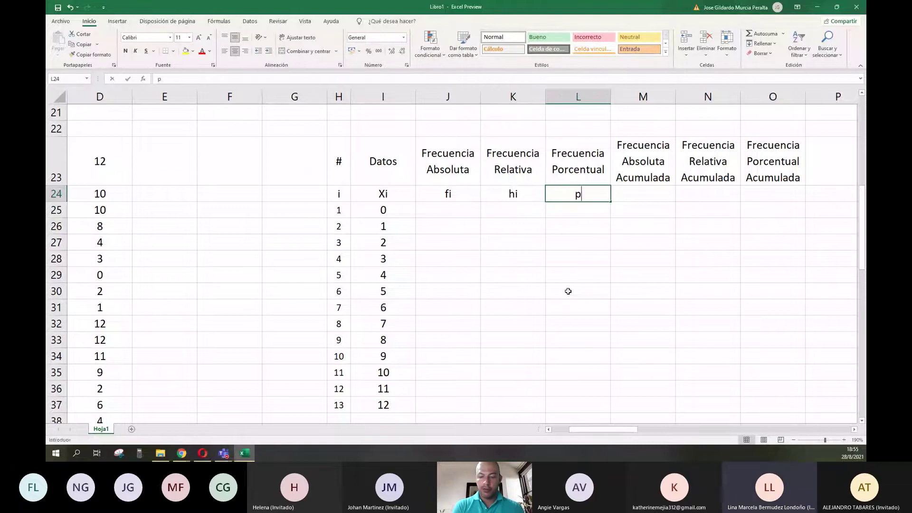
pyautogui.write('pi')
pyautogui.press('Tab')
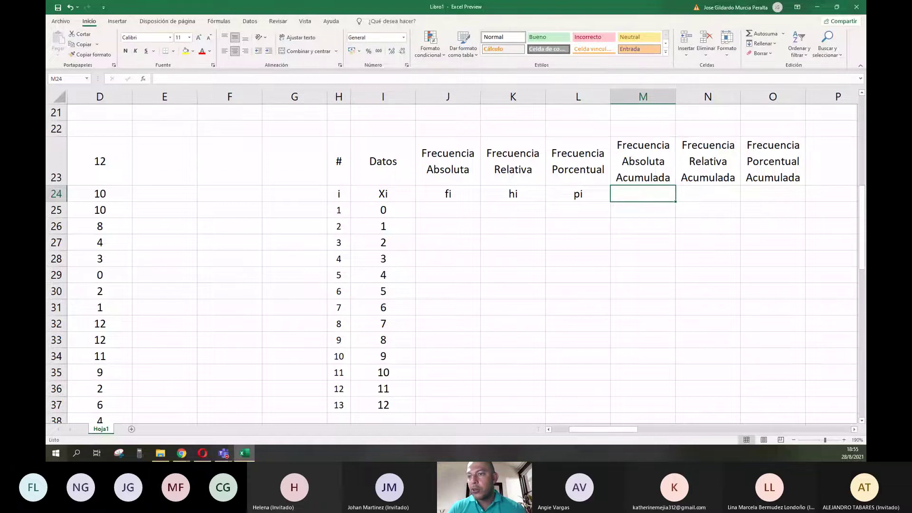
# - Enter the symbols Fi, Hi and Pi in M24, N24 and O24 under the cumulative frequency headings
pyautogui.hotkey('alt', 'Tab')
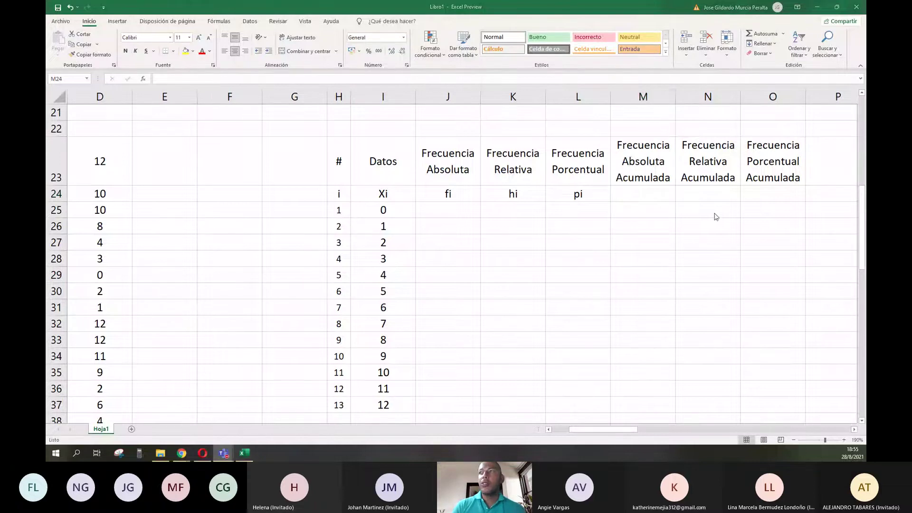
pyautogui.click(659, 194)
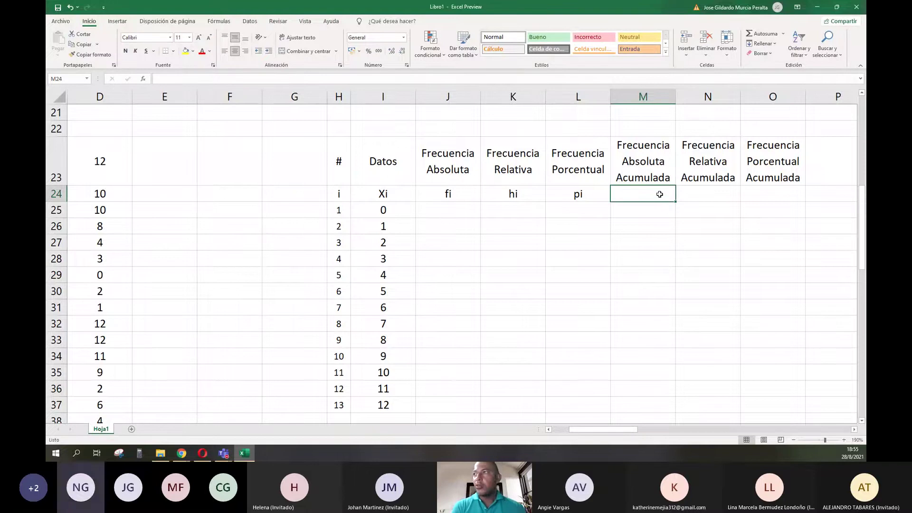
pyautogui.write('Fi')
pyautogui.press('Tab')
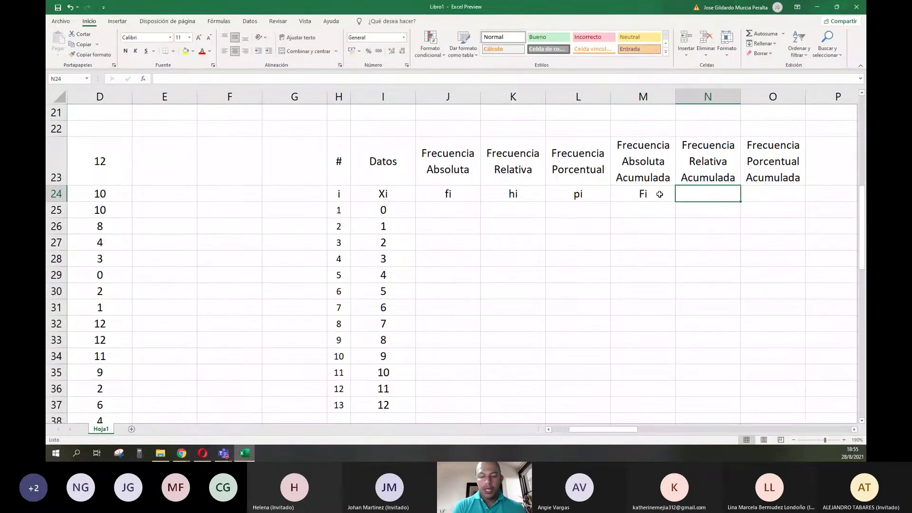
pyautogui.write('Hi')
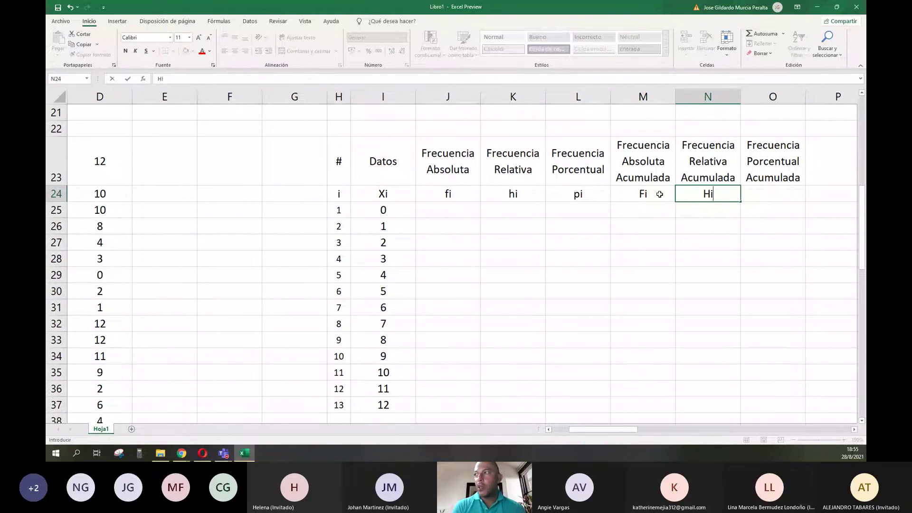
pyautogui.press('Tab')
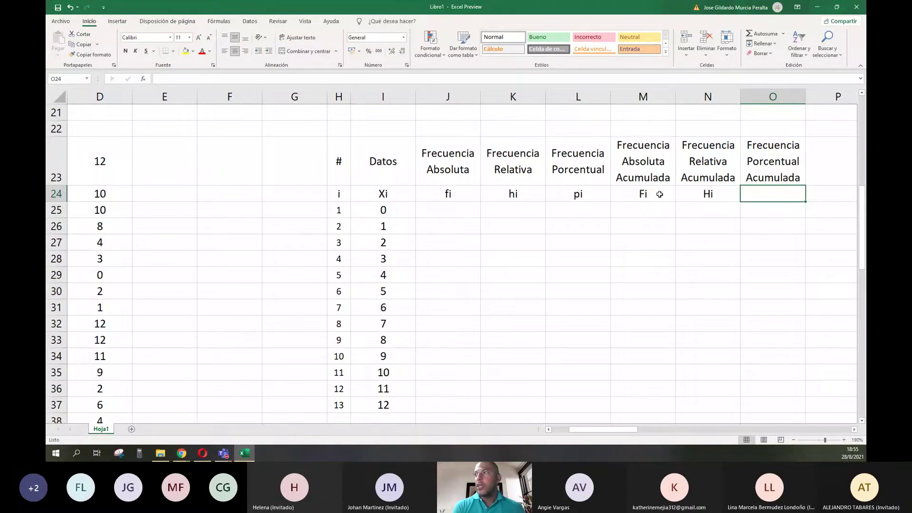
pyautogui.write('P')
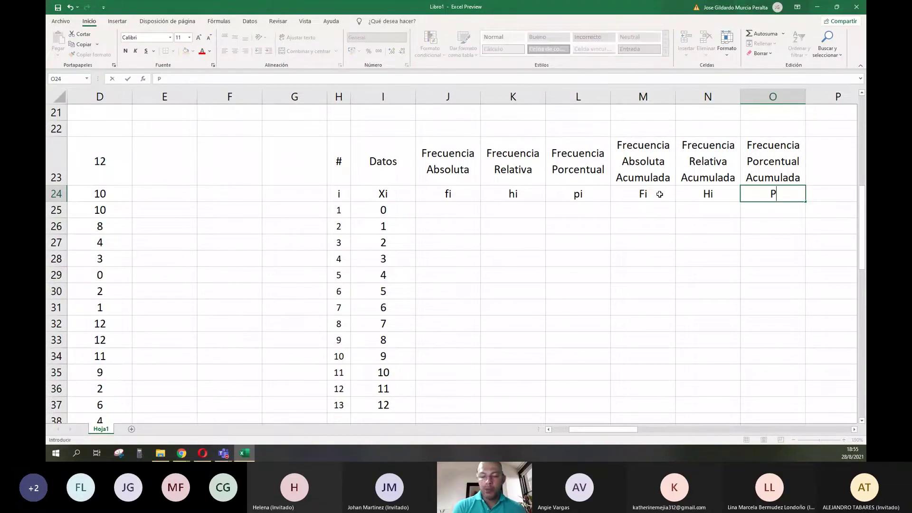
pyautogui.write('i')
pyautogui.press('Return')
# - Compare the absolute frequency symbols in J24 and M24 with the column symbols of the frequency table on page 42 of the PDF in Chrome
pyautogui.click(458, 193)
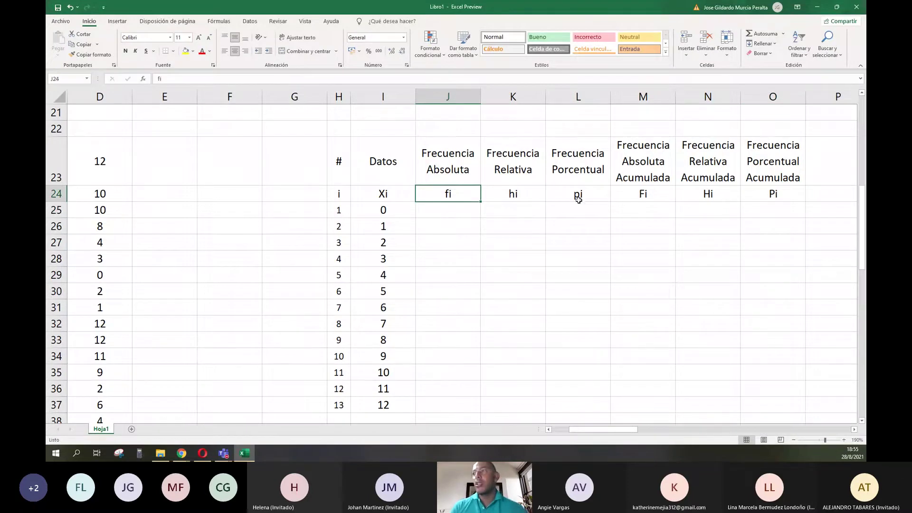
pyautogui.click(637, 196)
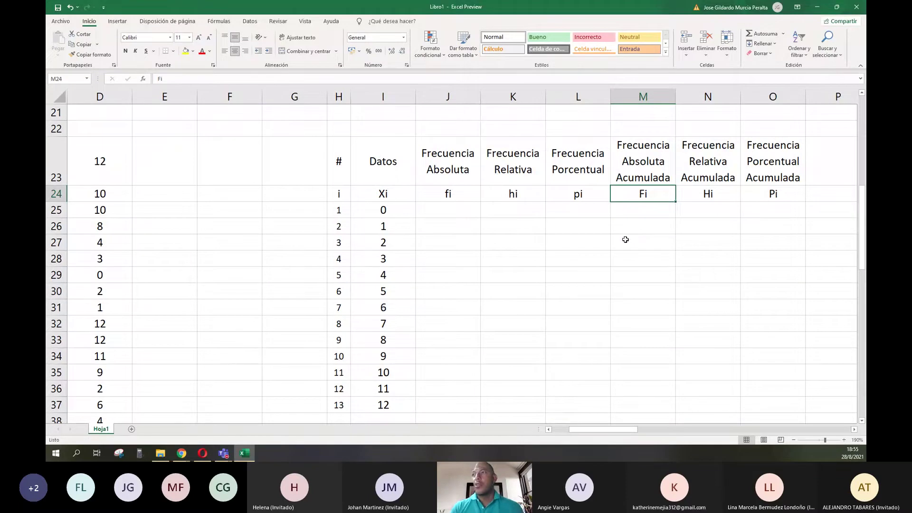
pyautogui.hotkey('alt', 'Tab')
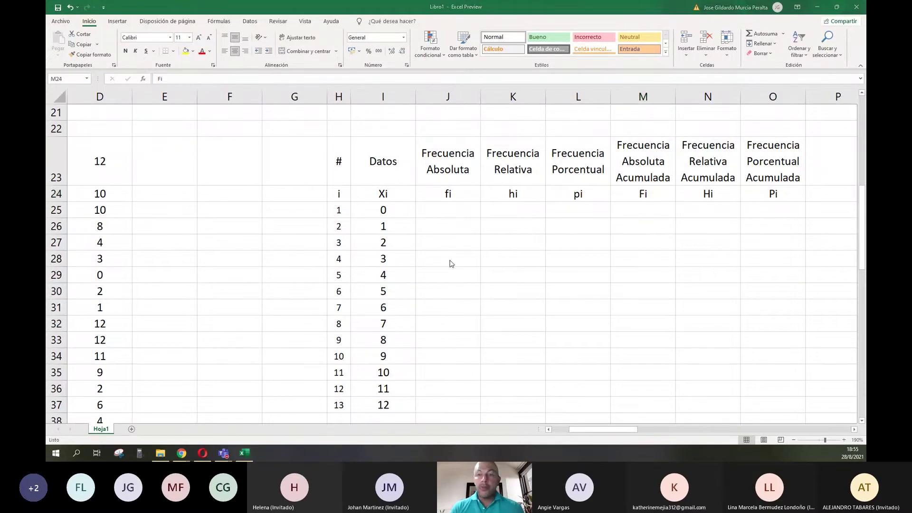
pyautogui.scroll(5, 510, 229)
pyautogui.scroll(20, 510, 229)
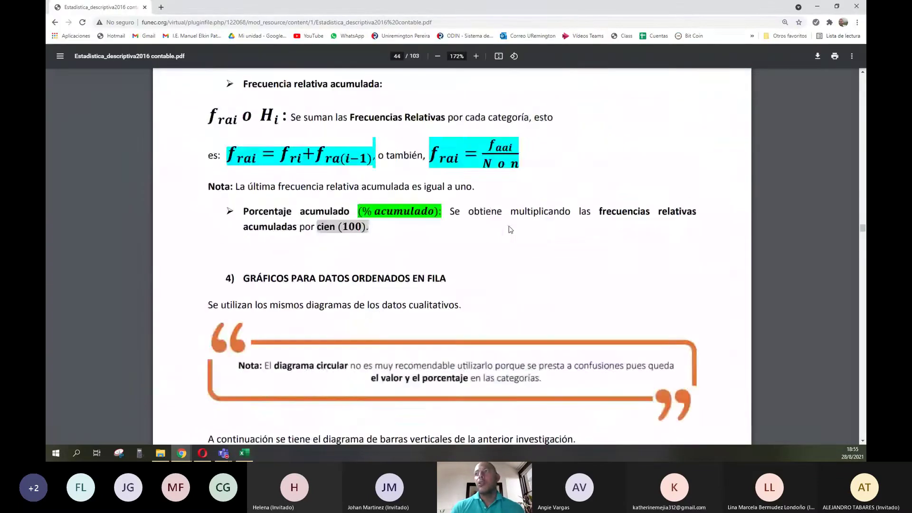
pyautogui.scroll(5, 511, 225)
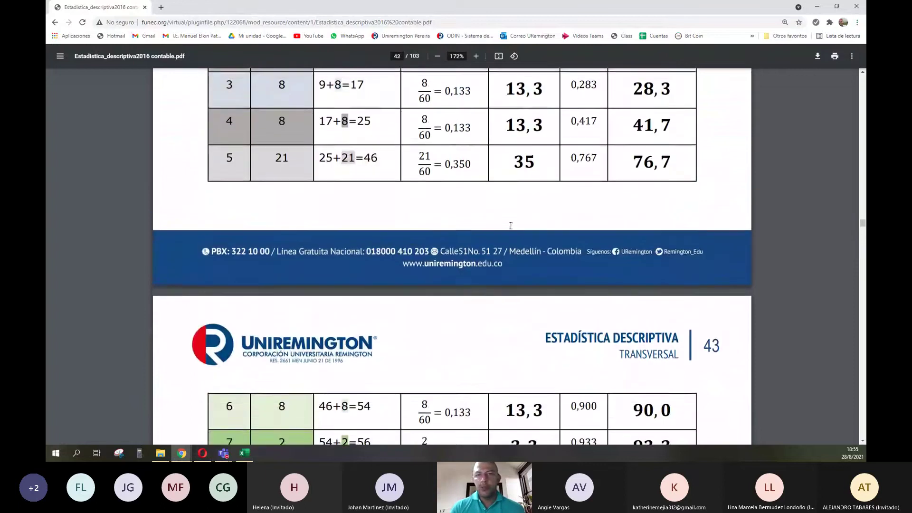
pyautogui.moveTo(270, 196); pyautogui.dragTo(295, 195)
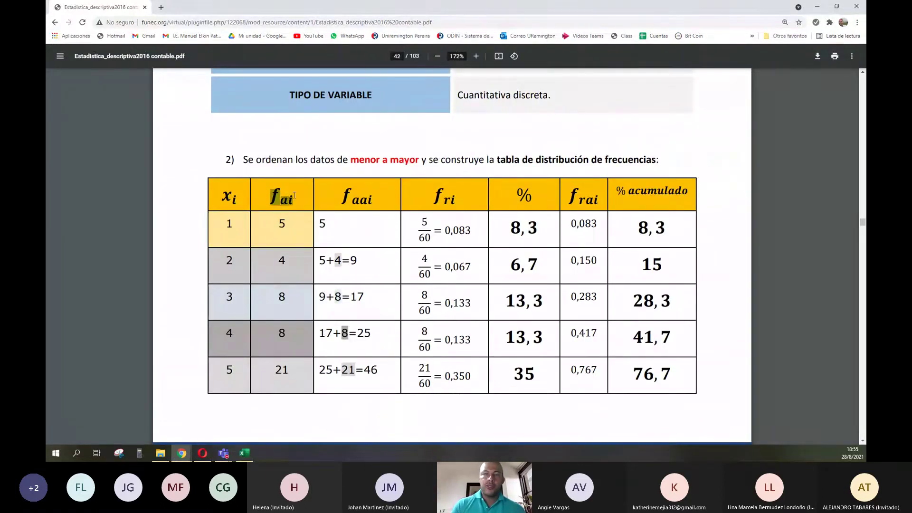
pyautogui.click(342, 198)
pyautogui.moveTo(342, 197); pyautogui.dragTo(373, 202)
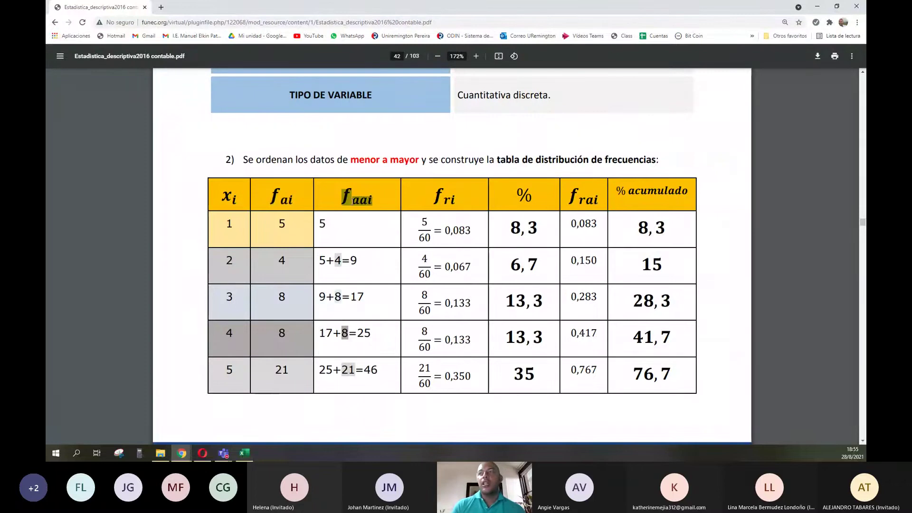
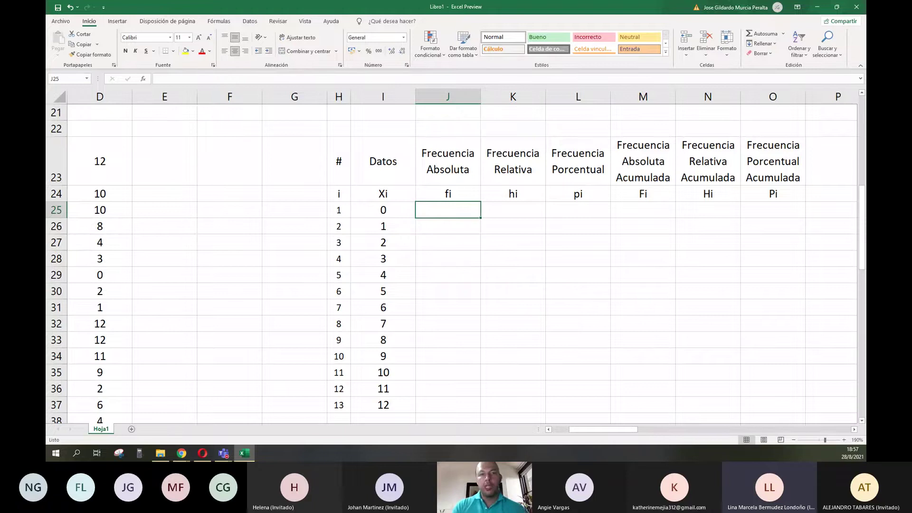
# - Review the first Datos value in I25, the exercise statement, the data in row 16 and the transposed data in column D
pyautogui.click(385, 225)
pyautogui.click(436, 214)
pyautogui.click(388, 211)
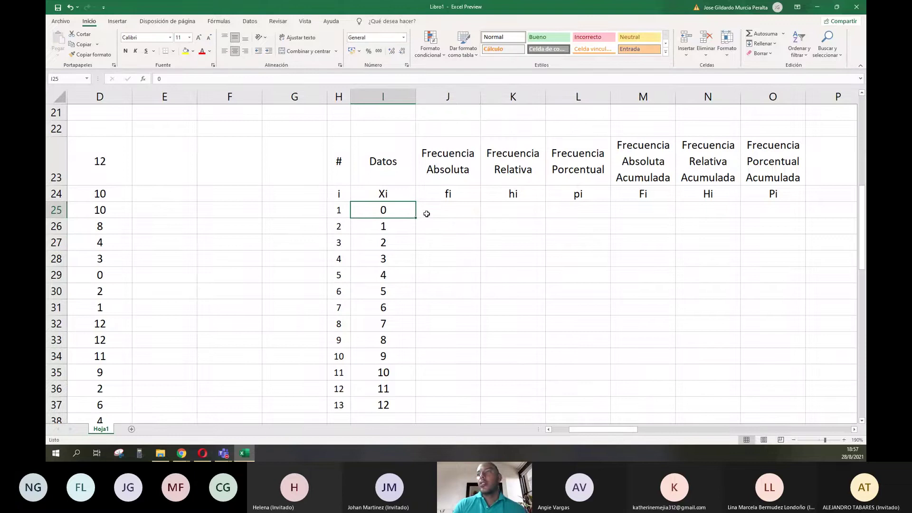
pyautogui.click(449, 210)
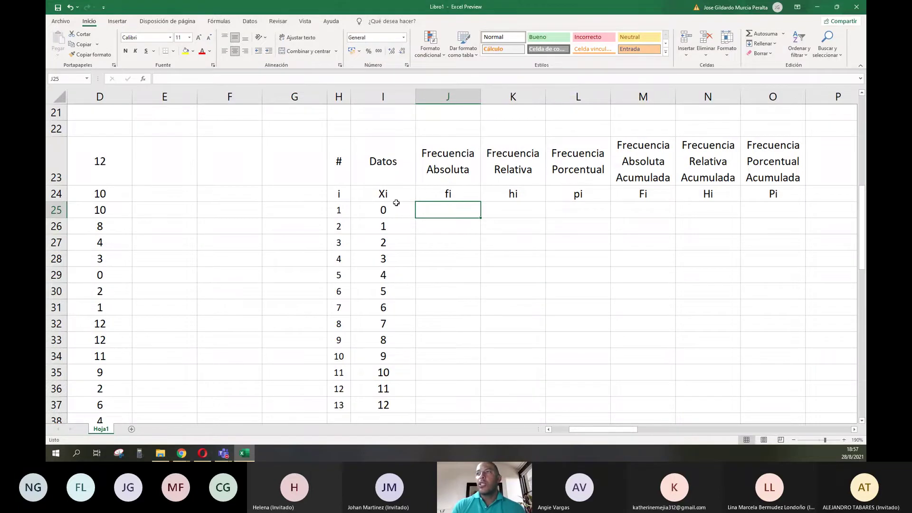
pyautogui.scroll(2, 239, 251)
pyautogui.scroll(2, 239, 252)
pyautogui.scroll(-4, 208, 252)
pyautogui.hscroll(-1, 208, 253)
pyautogui.hscroll(-1, 208, 209)
pyautogui.scroll(5, 208, 209)
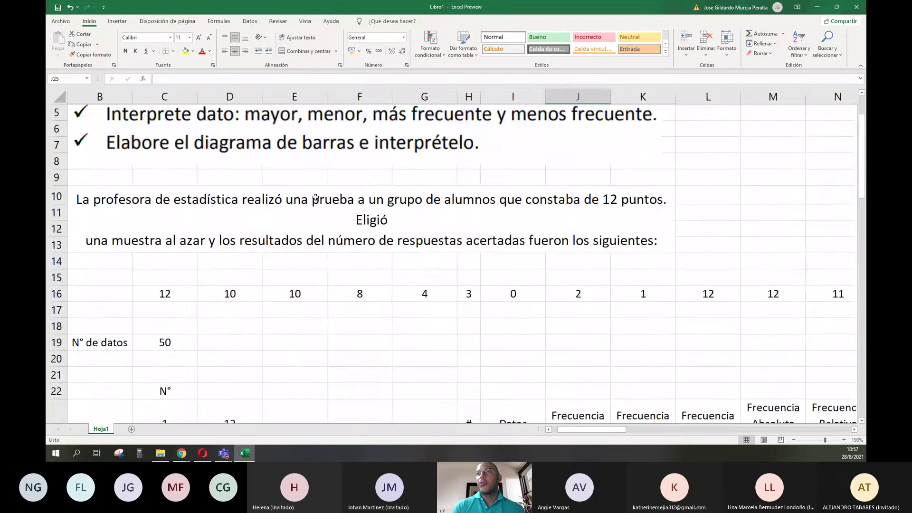
pyautogui.scroll(-1, 317, 304)
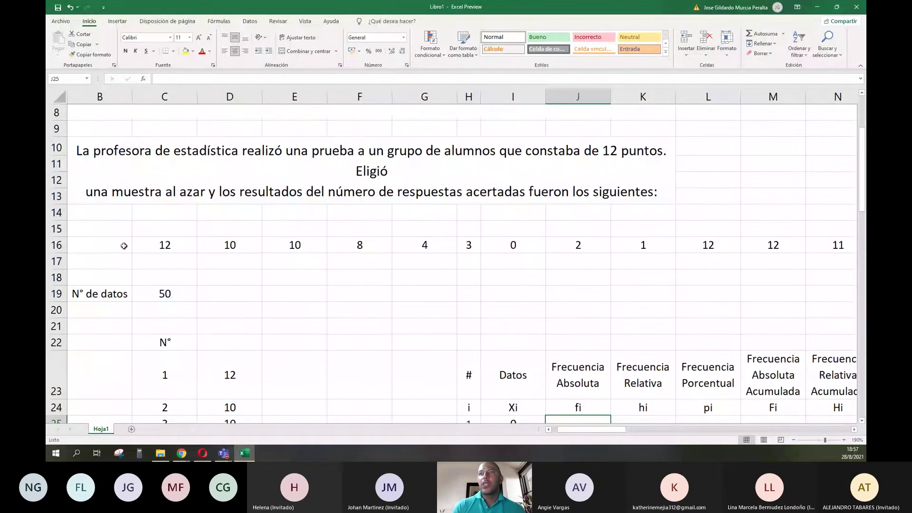
pyautogui.click(172, 246)
pyautogui.scroll(-3, 181, 285)
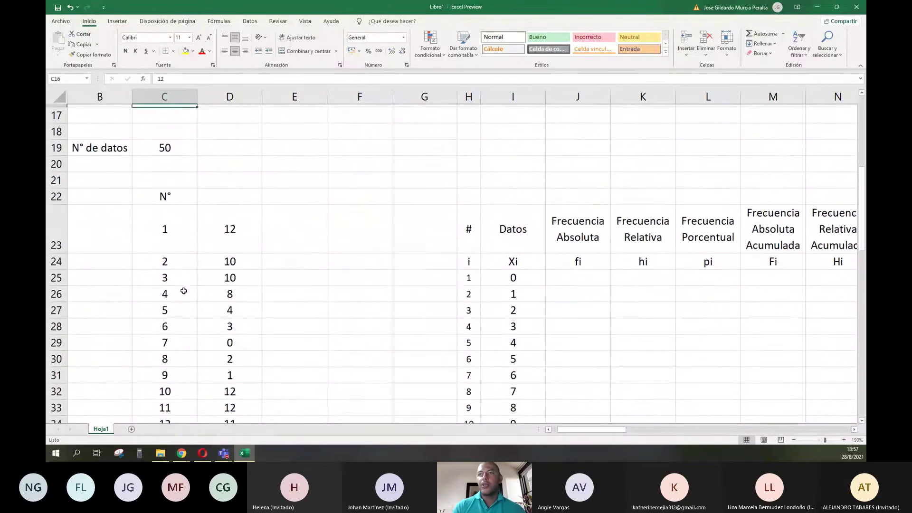
pyautogui.click(227, 227)
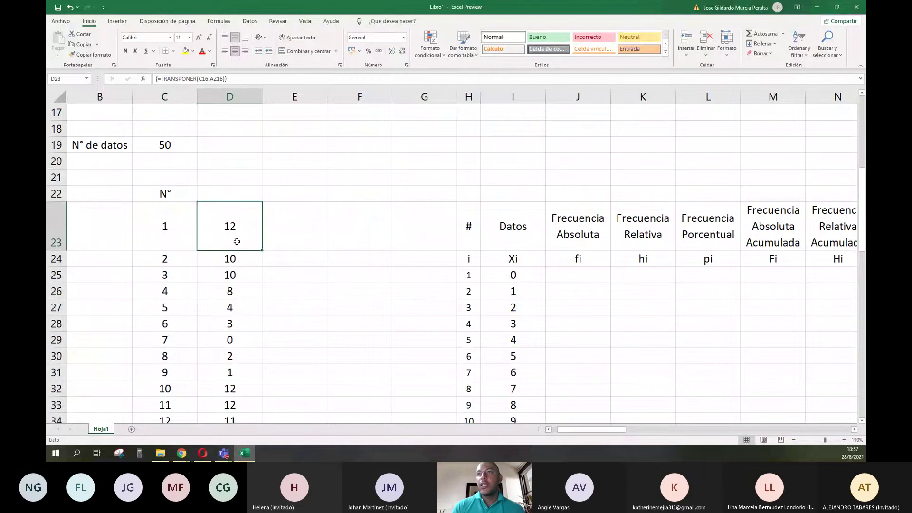
pyautogui.scroll(-8, 233, 209)
pyautogui.scroll(-10, 232, 204)
pyautogui.scroll(17, 232, 205)
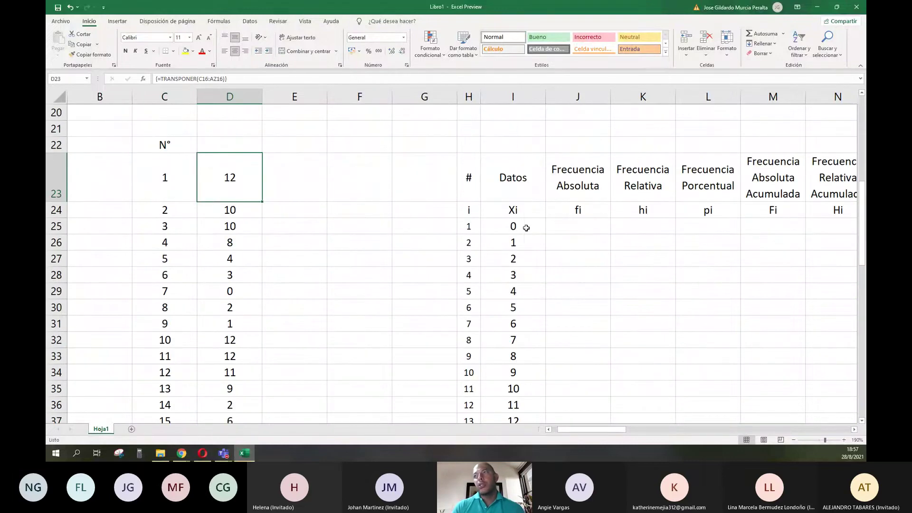
# - Begin a CONTAR.SI formula in J25 for the absolute frequency of the first value
pyautogui.click(576, 226)
pyautogui.write('=')
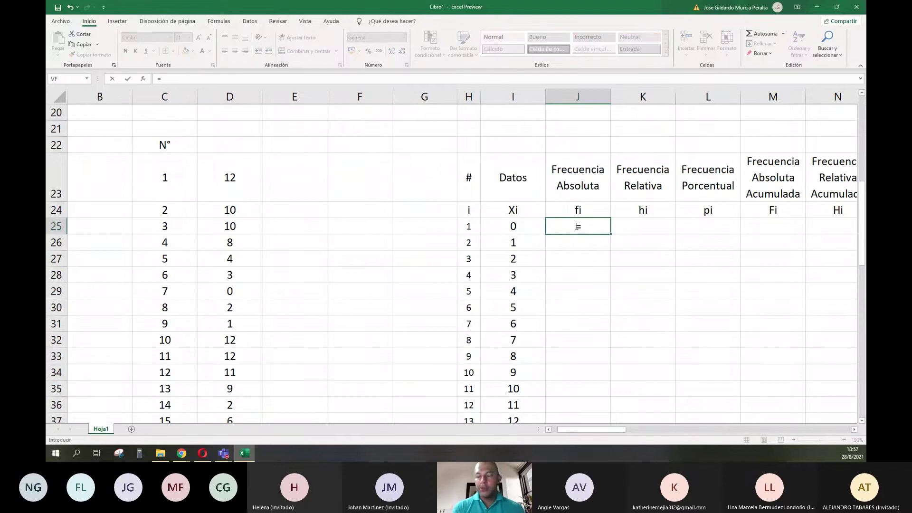
pyautogui.press('BackSpace')
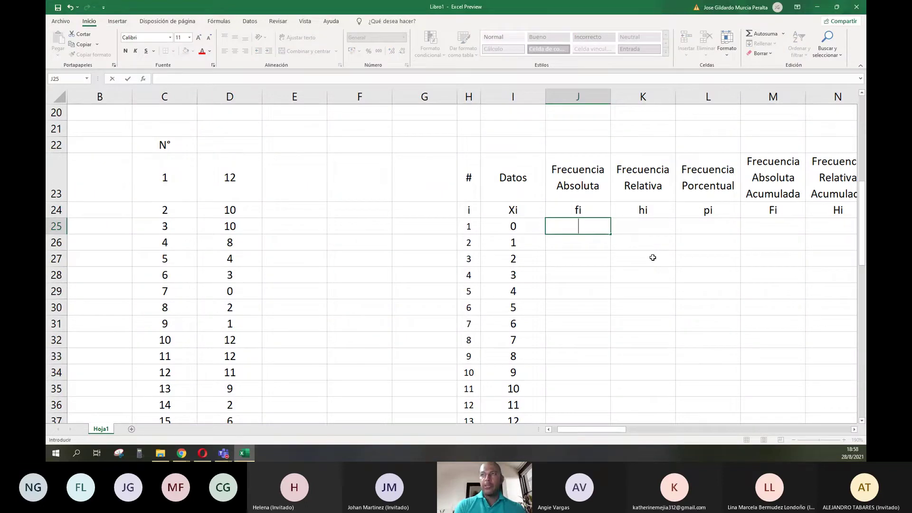
pyautogui.write('=contar')
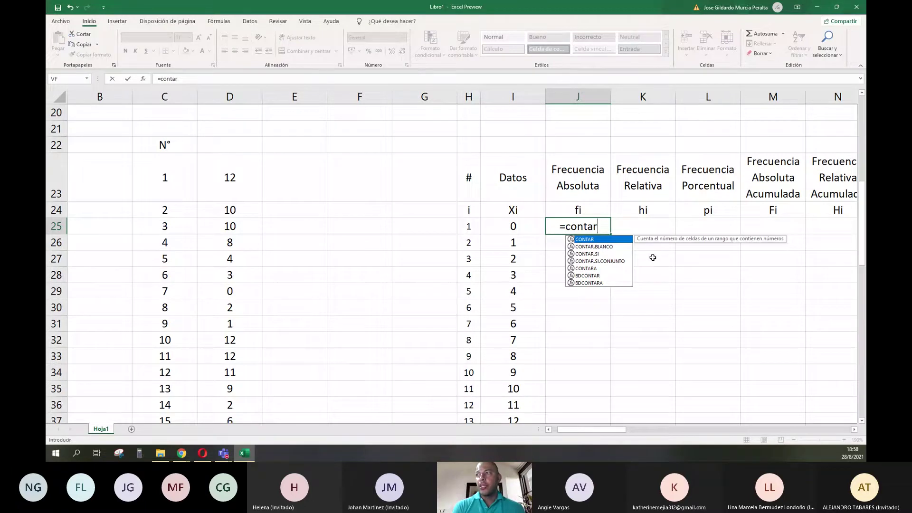
pyautogui.write('.si')
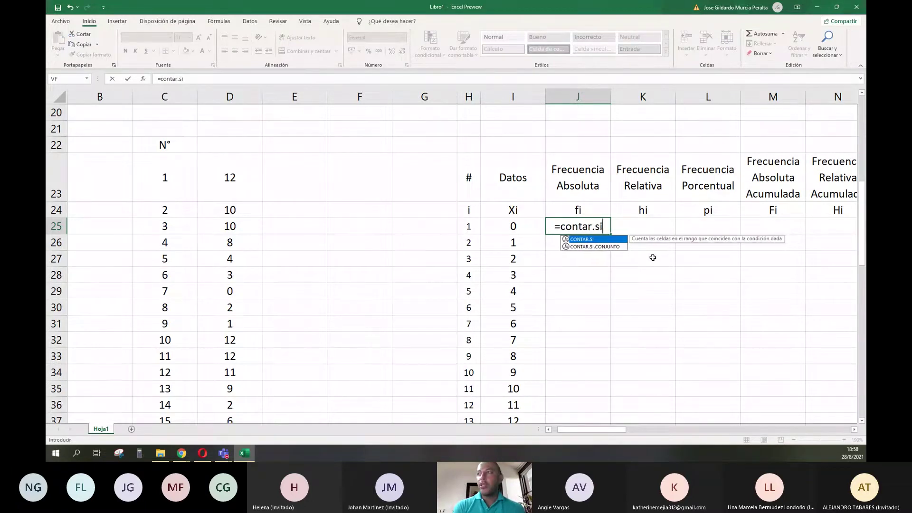
pyautogui.write('(')
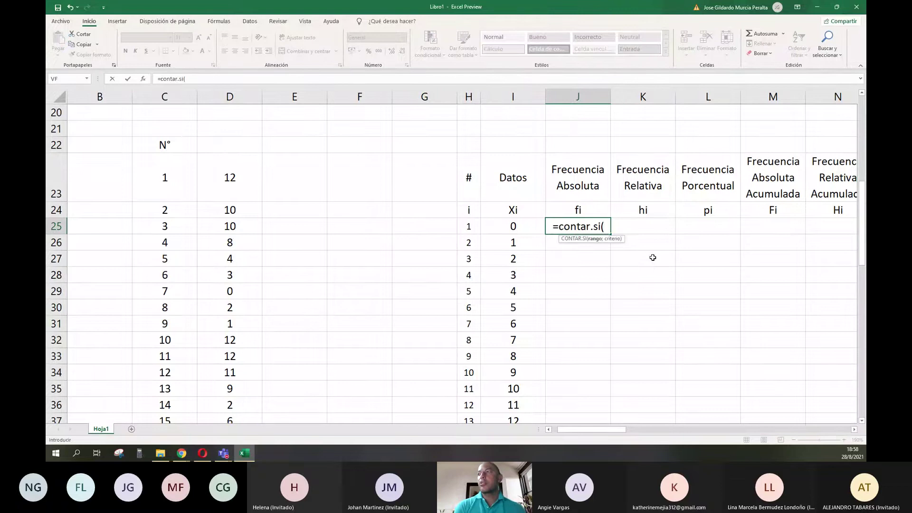
pyautogui.press('BackSpace')
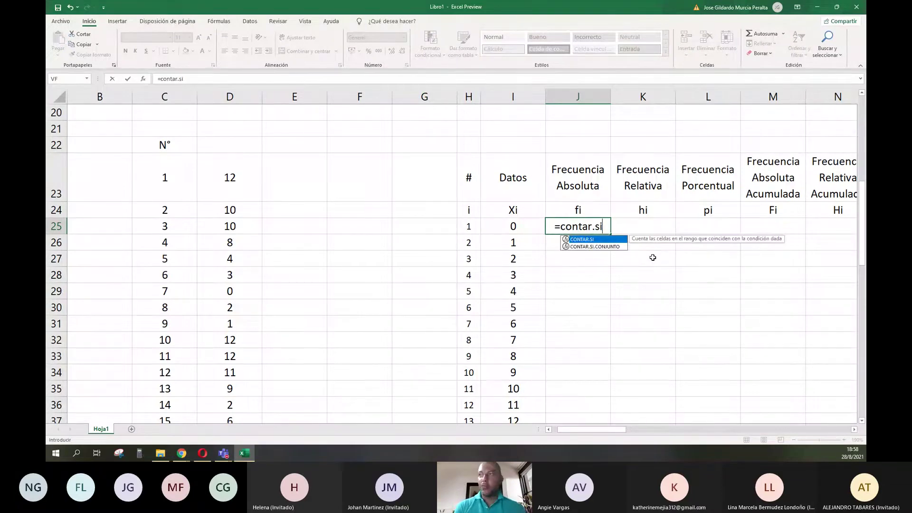
pyautogui.write('(')
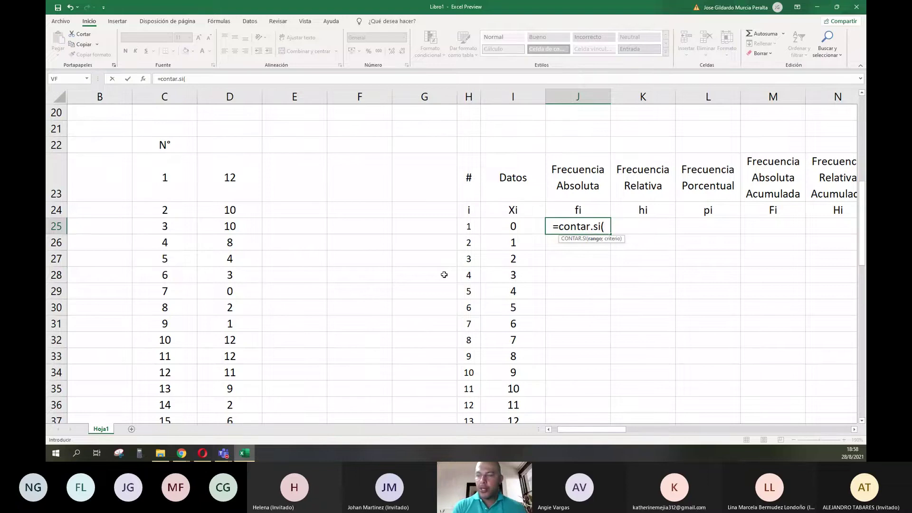
# - Set the data range D23:D72 as the range of the CONTAR.SI formula in J25
pyautogui.press('Left')
pyautogui.press('Left')
pyautogui.press('Left')
pyautogui.press('Left')
pyautogui.press('Left')
pyautogui.press('Left')
pyautogui.press('Up')
pyautogui.press('Up')
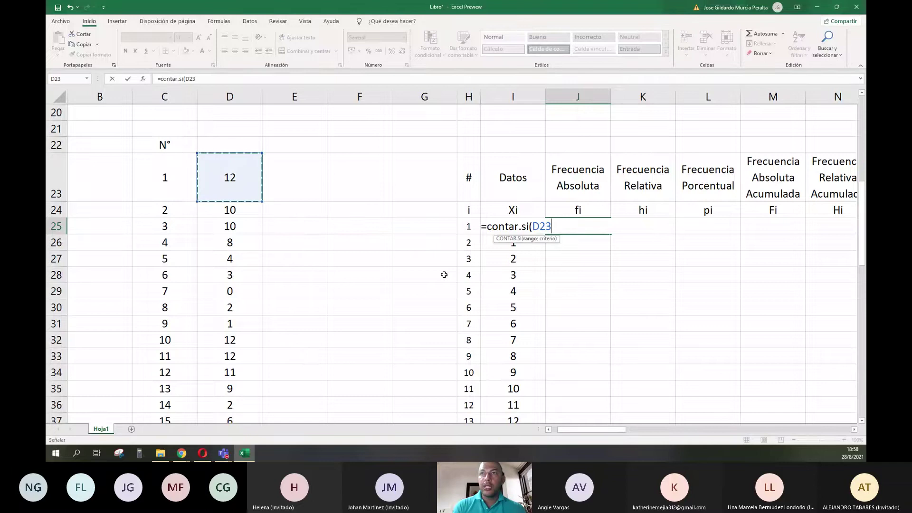
pyautogui.hotkey('ctrl', 'shift', 'Down')
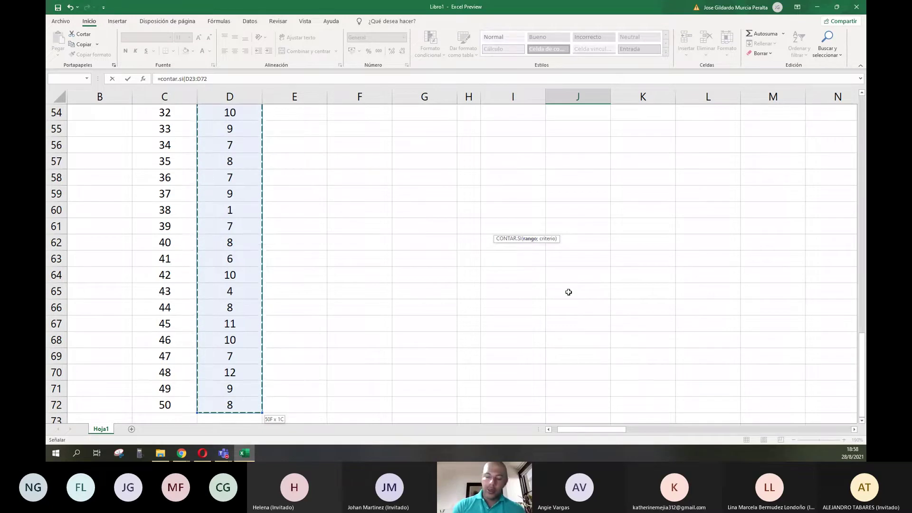
# - Use the Datos value in I25 as the criterion and complete the CONTAR.SI formula in J25
pyautogui.write(';')
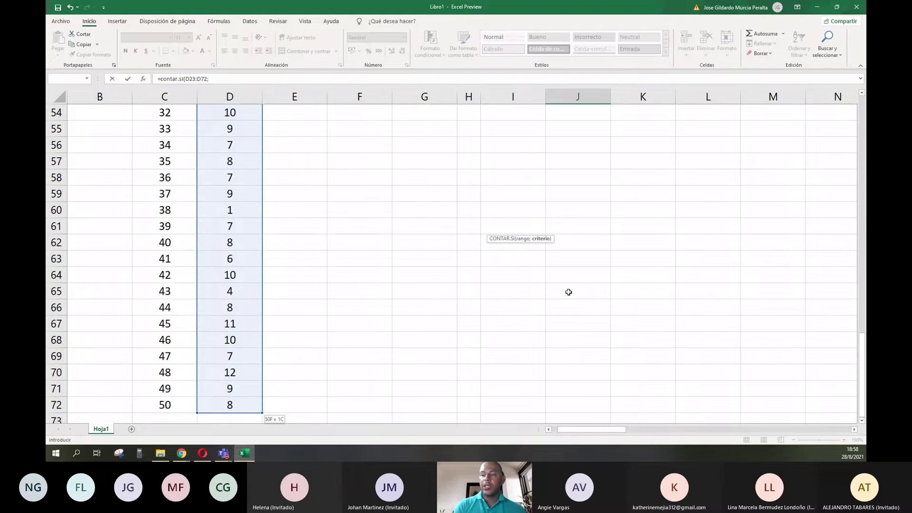
pyautogui.scroll(12, 569, 292)
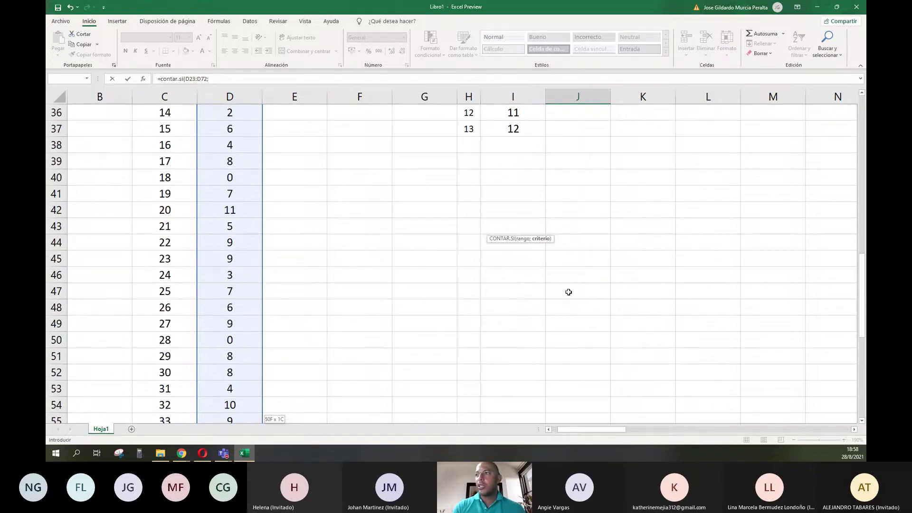
pyautogui.scroll(-1, 578, 300)
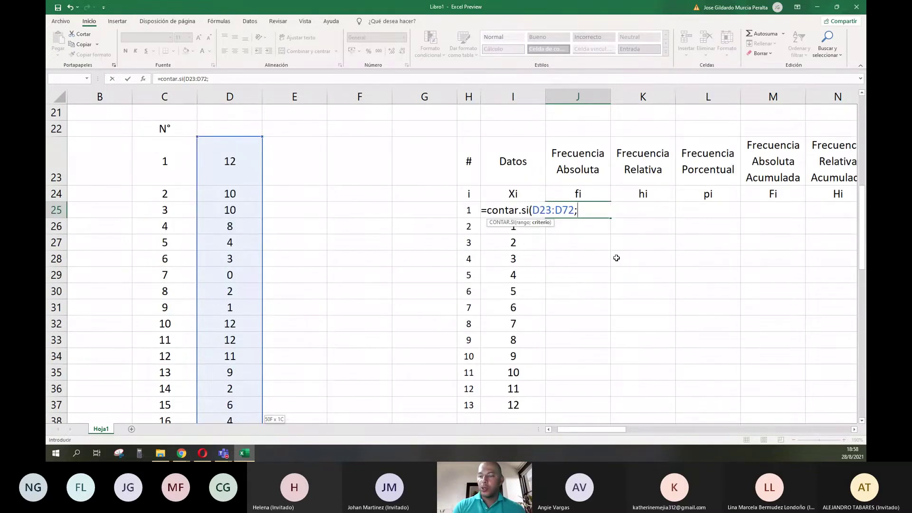
pyautogui.press('BackSpace')
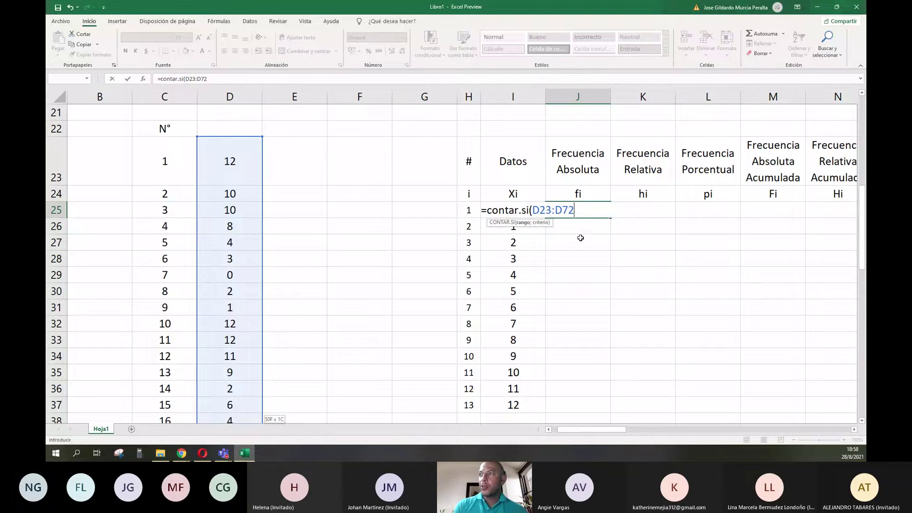
pyautogui.write(';')
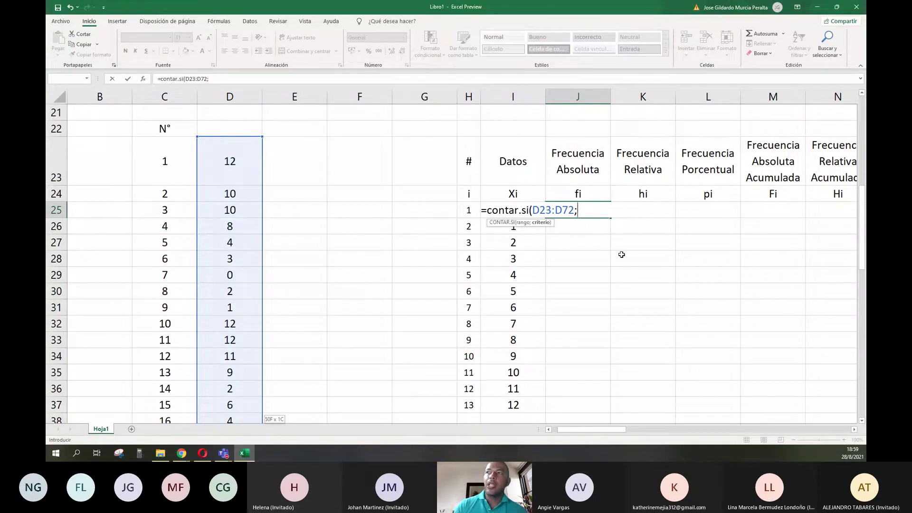
pyautogui.press('Left')
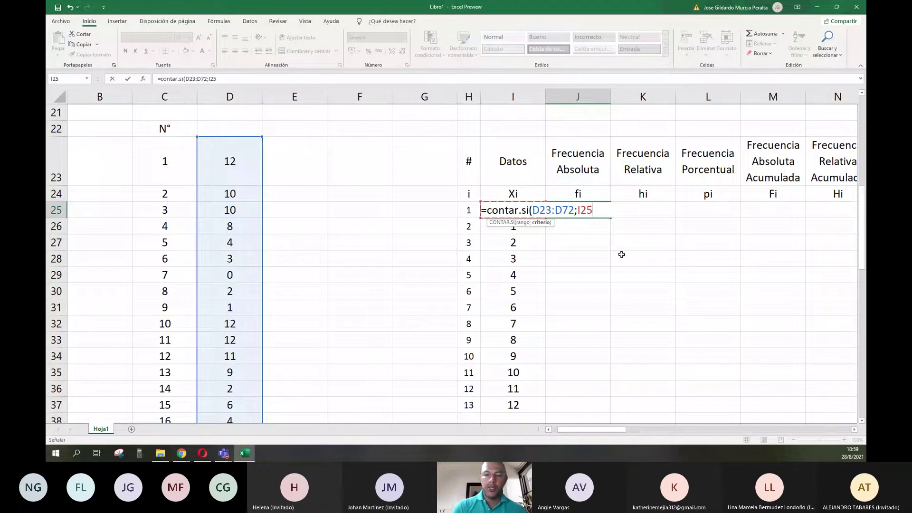
pyautogui.write(')')
pyautogui.press('Return')
pyautogui.press('Up')
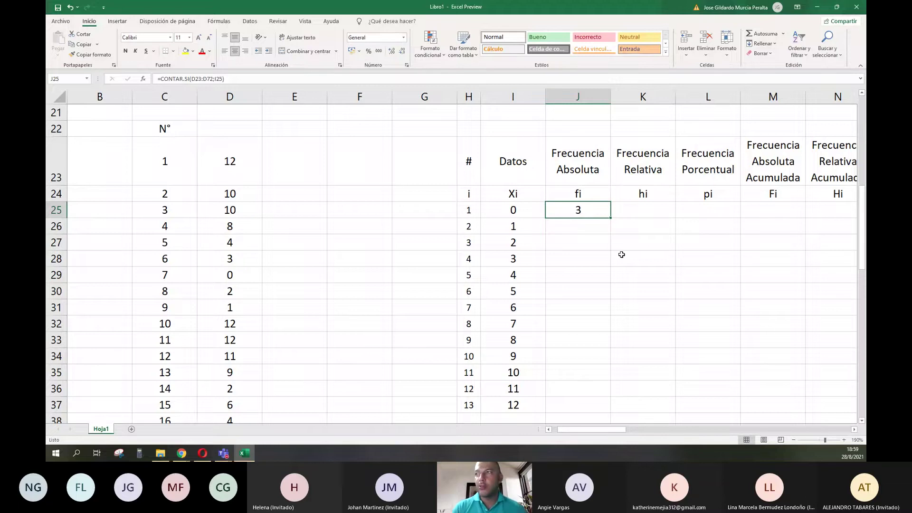
# - Fill the J25 formula with its relative range down through J37
pyautogui.moveTo(611, 218); pyautogui.dragTo(581, 405)
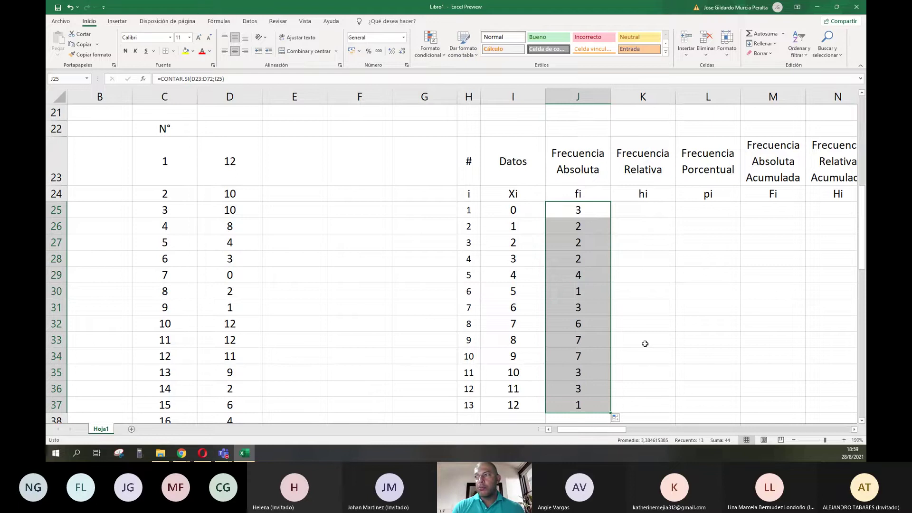
pyautogui.click(587, 214)
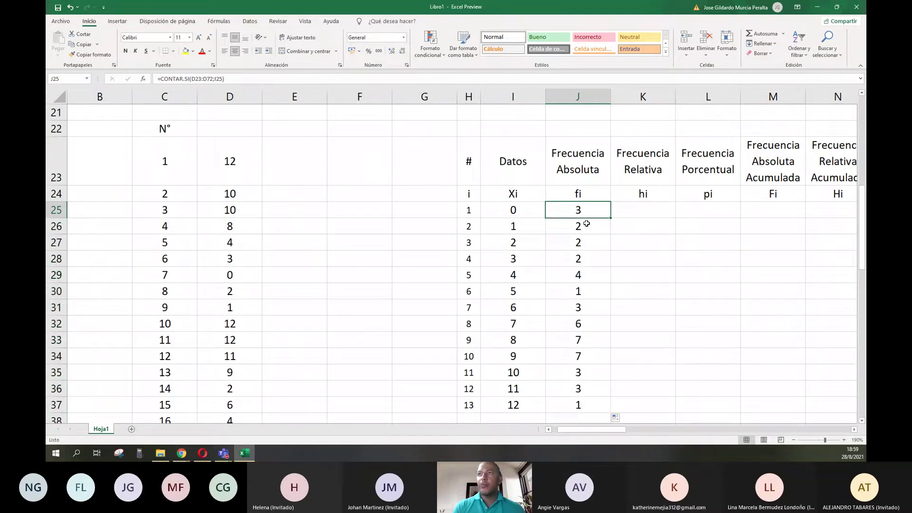
pyautogui.hotkey('ctrl', 'Down')
# - Compare the ranges referenced by the formulas in J25 and J34, and undo the fill below J25
pyautogui.doubleClick(587, 215)
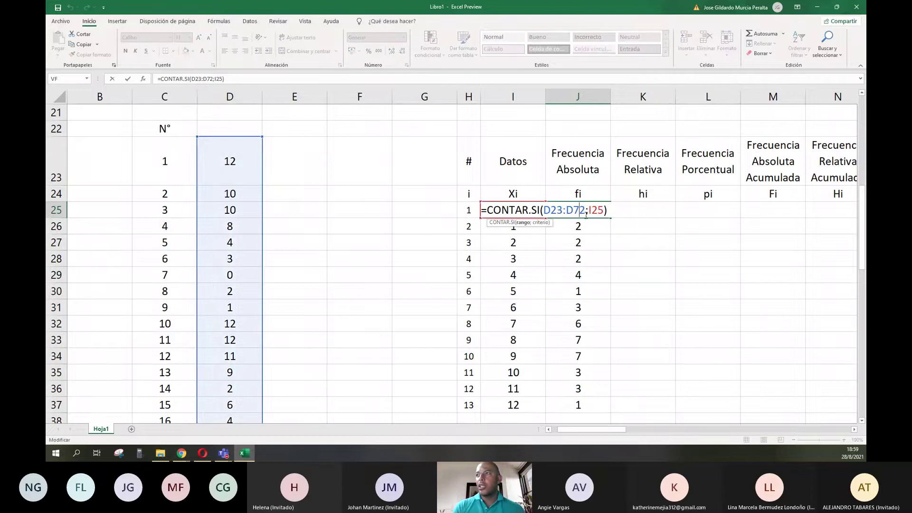
pyautogui.press('Escape')
pyautogui.doubleClick(595, 357)
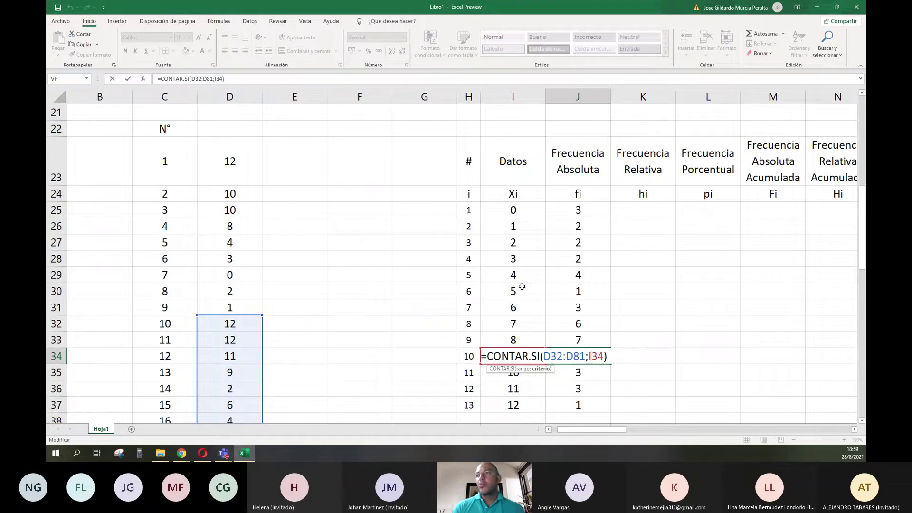
pyautogui.hotkey('ctrl', 'Return')
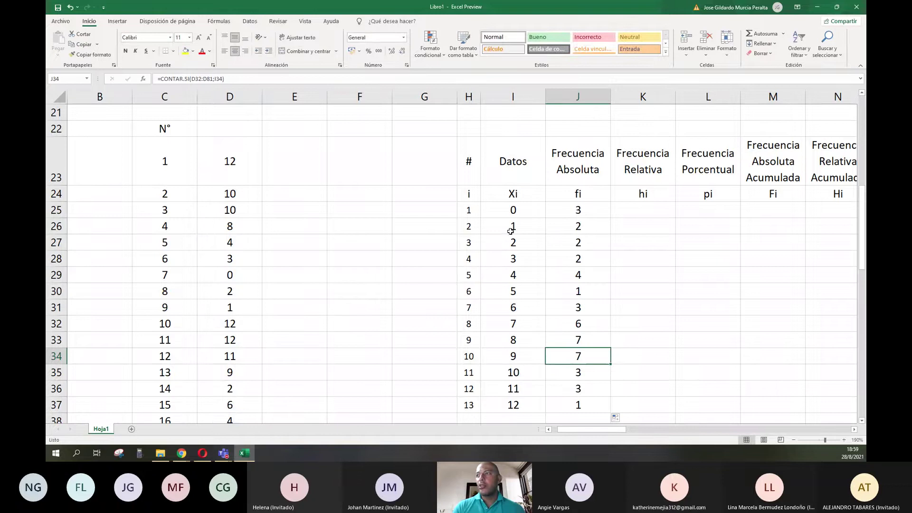
pyautogui.hotkey('ctrl', 'z')
pyautogui.hotkey('ctrl', 'z')
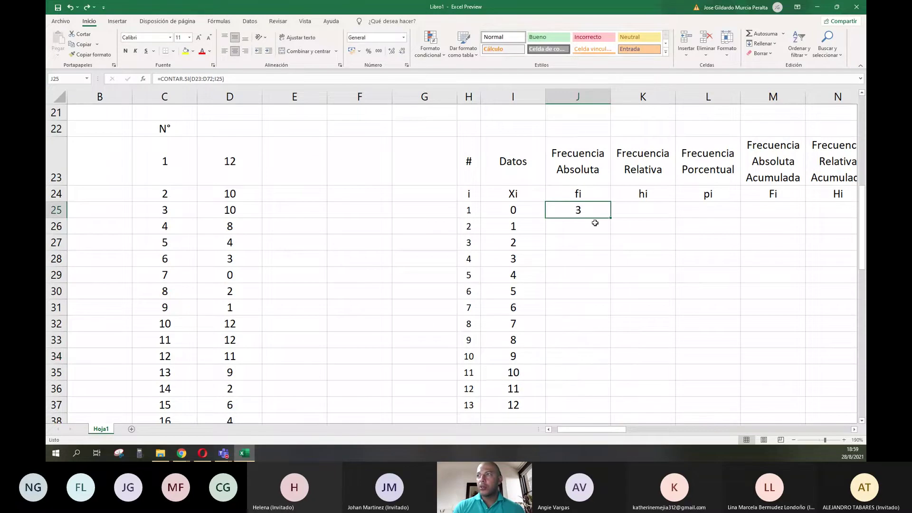
# - Make the range in the J25 formula absolute so it reads =CONTAR.SI($D$23:$D$72;I25)
pyautogui.doubleClick(584, 210)
pyautogui.click(557, 210)
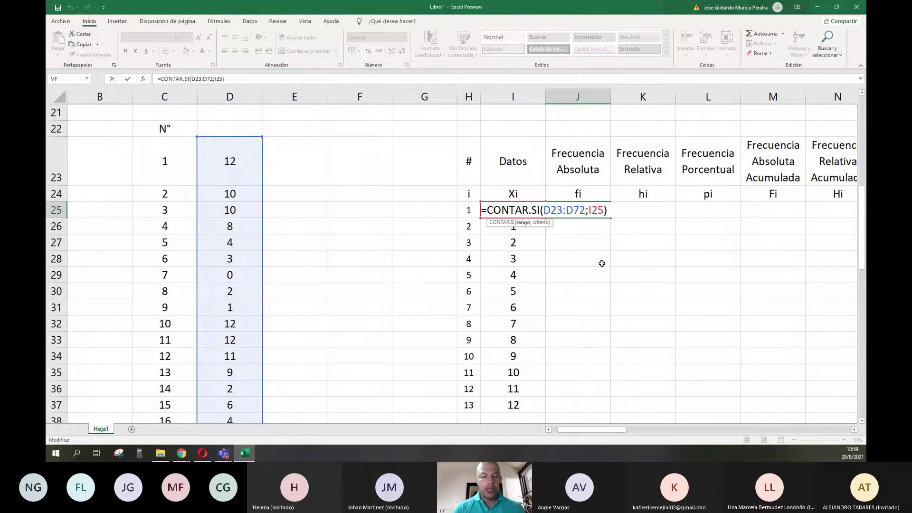
pyautogui.press('F4')
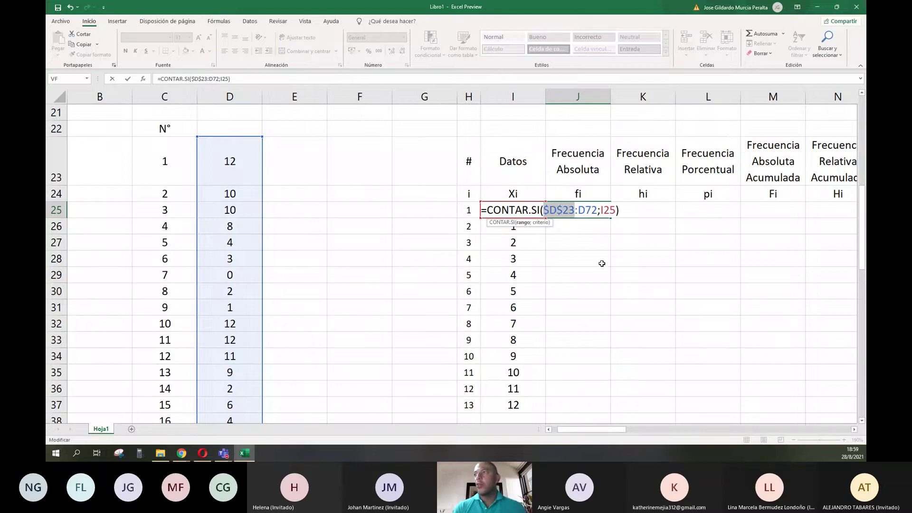
pyautogui.press('Right')
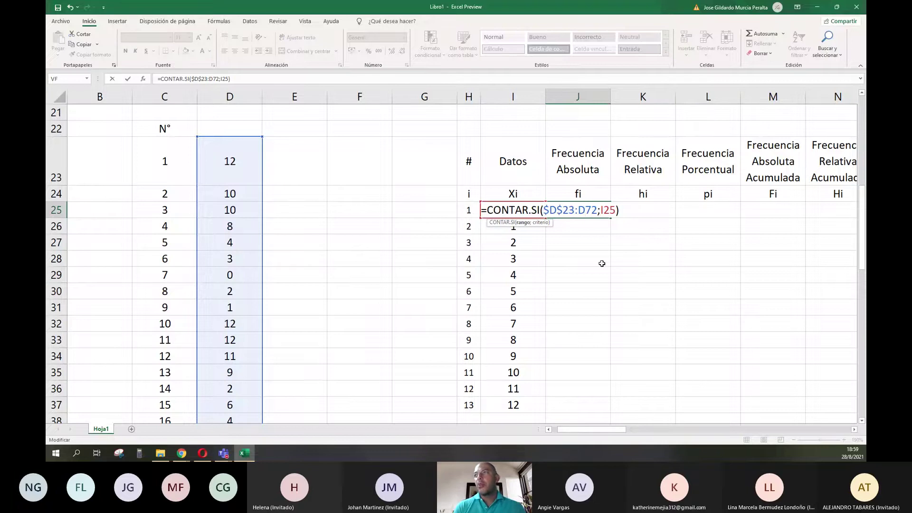
pyautogui.press('F4')
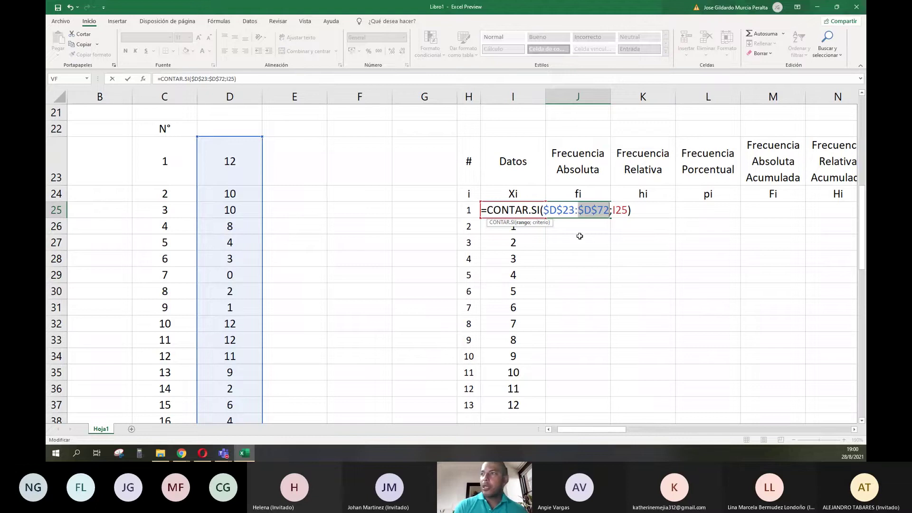
pyautogui.press('Return')
pyautogui.press('Up')
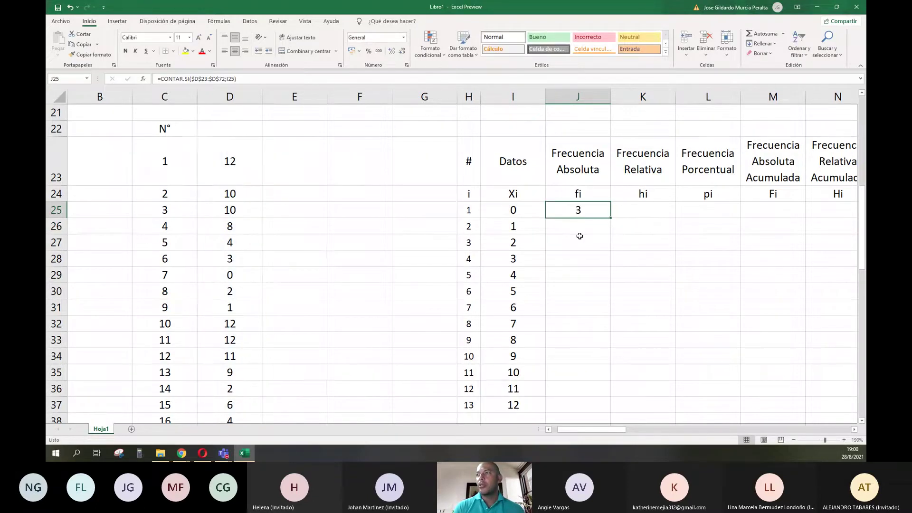
# - Fill the corrected CONTAR.SI formula from J25 down to J37 for all Datos values
pyautogui.click(612, 217)
pyautogui.click(591, 216)
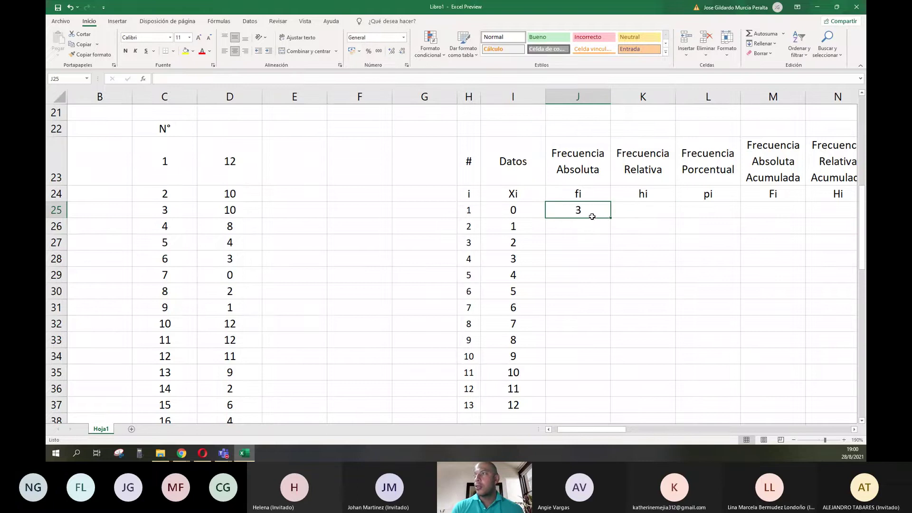
pyautogui.moveTo(609, 221); pyautogui.dragTo(611, 332)
pyautogui.scroll(3, 659, 327)
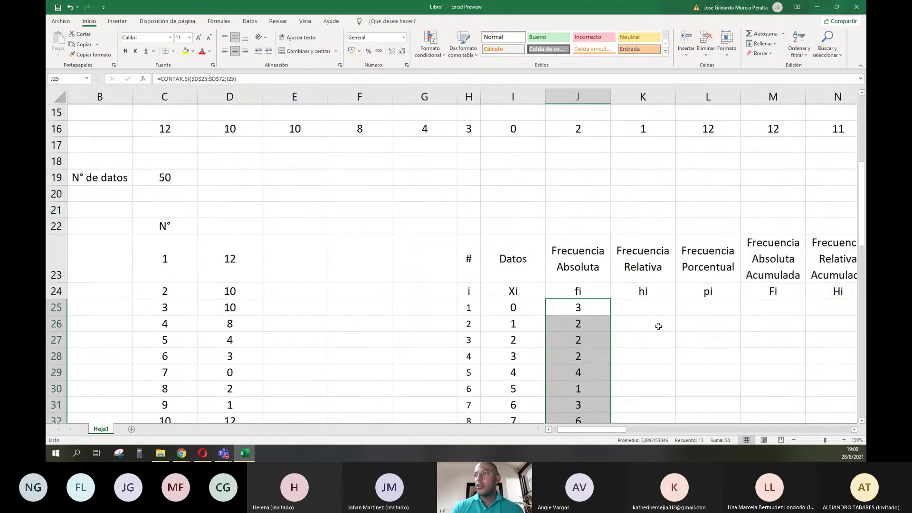
pyautogui.scroll(-2, 658, 326)
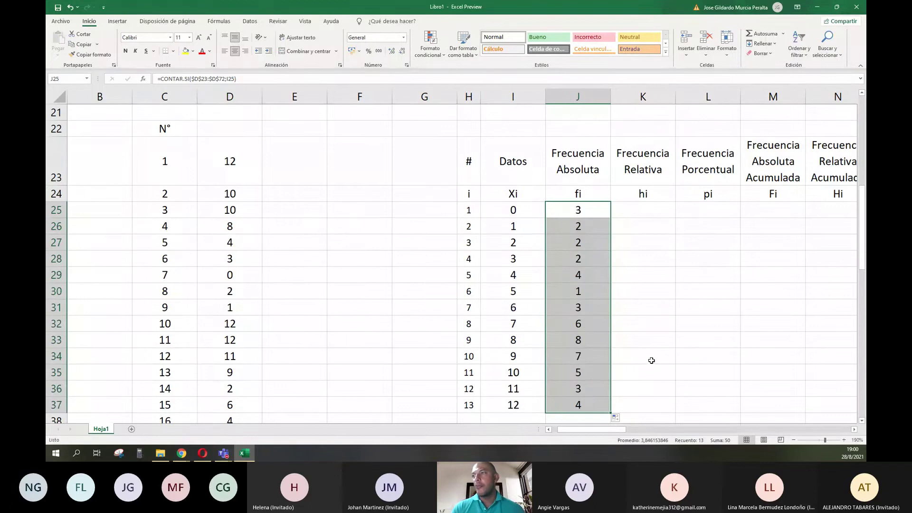
# - Merge and center H38:I38 below the table and enter the label Total
pyautogui.scroll(-1, 652, 360)
pyautogui.moveTo(474, 341); pyautogui.dragTo(497, 341)
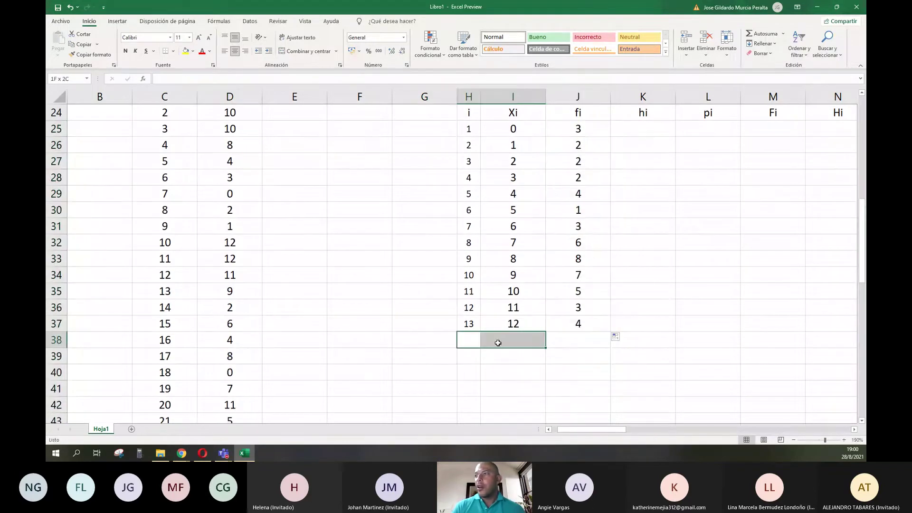
pyautogui.click(288, 52)
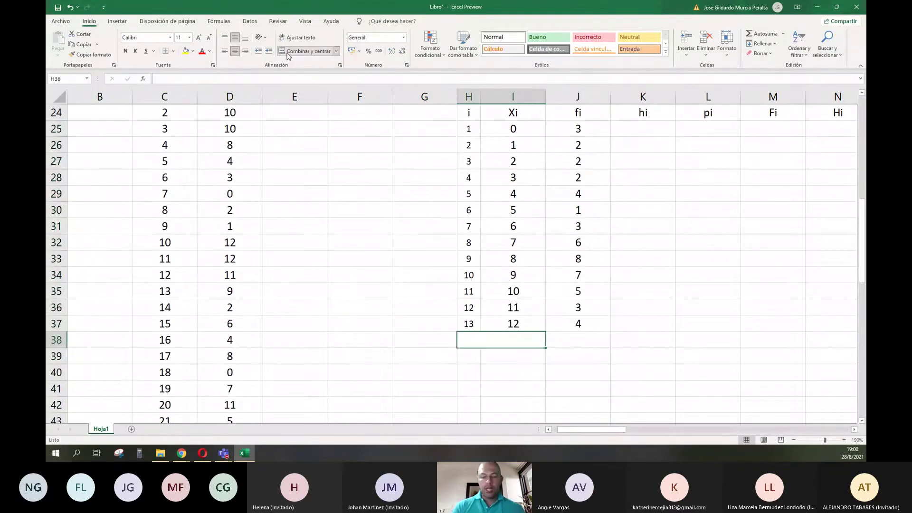
pyautogui.write('Total')
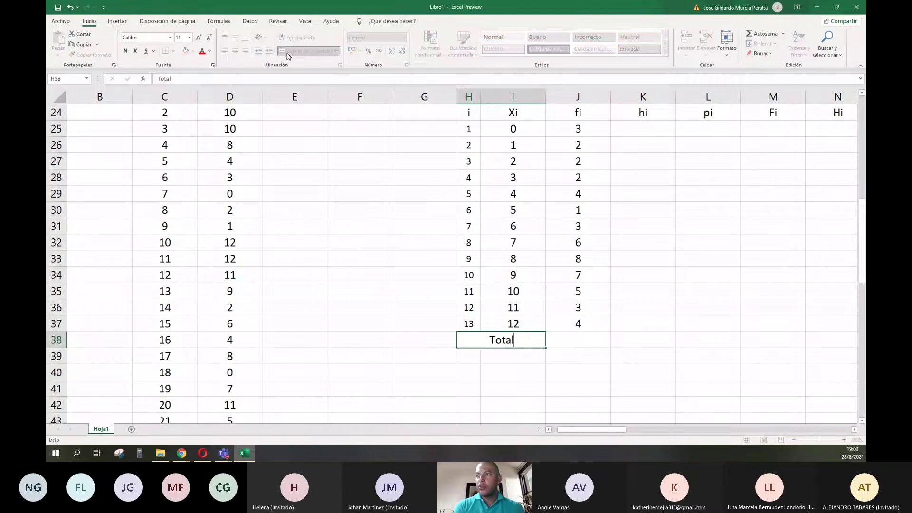
pyautogui.press('Tab')
# - Add an automatic sum of the absolute frequencies J25:J37 in J38
pyautogui.scroll(1, 577, 187)
pyautogui.scroll(-1, 577, 228)
pyautogui.scroll(1, 613, 223)
pyautogui.scroll(1, 614, 225)
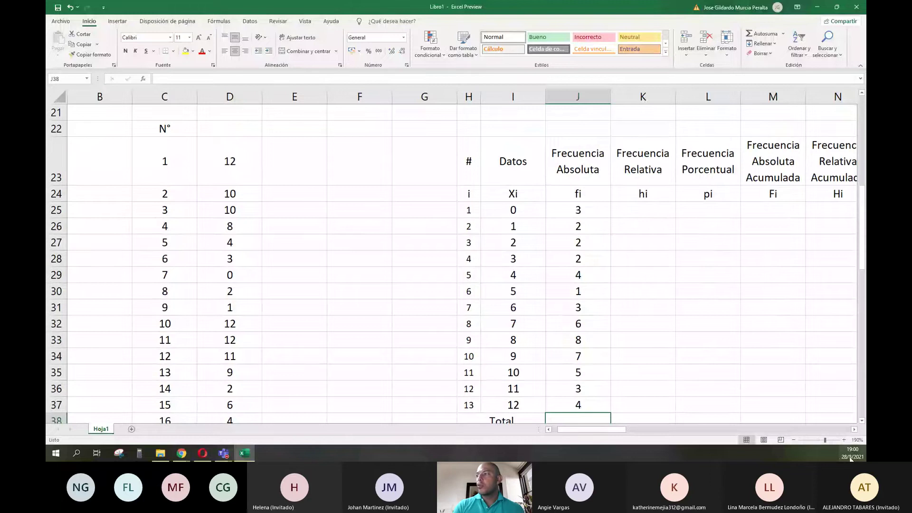
pyautogui.click(863, 422)
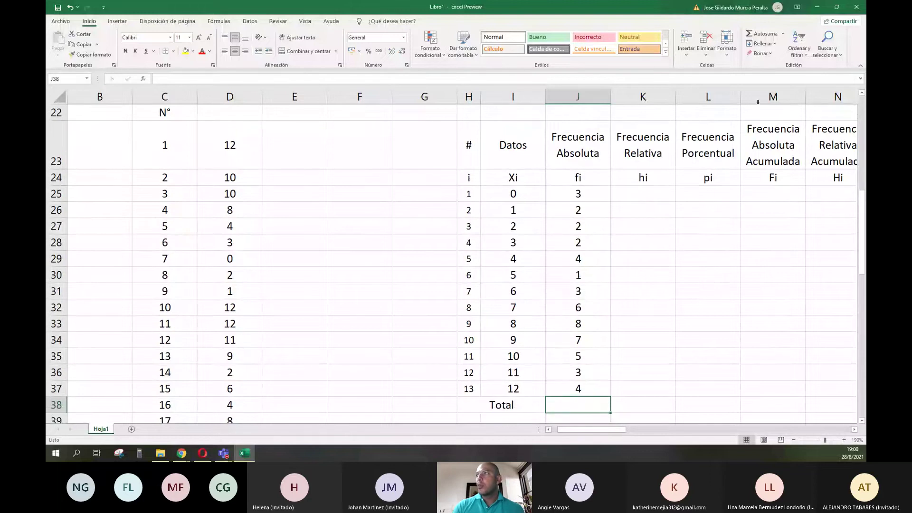
pyautogui.click(755, 36)
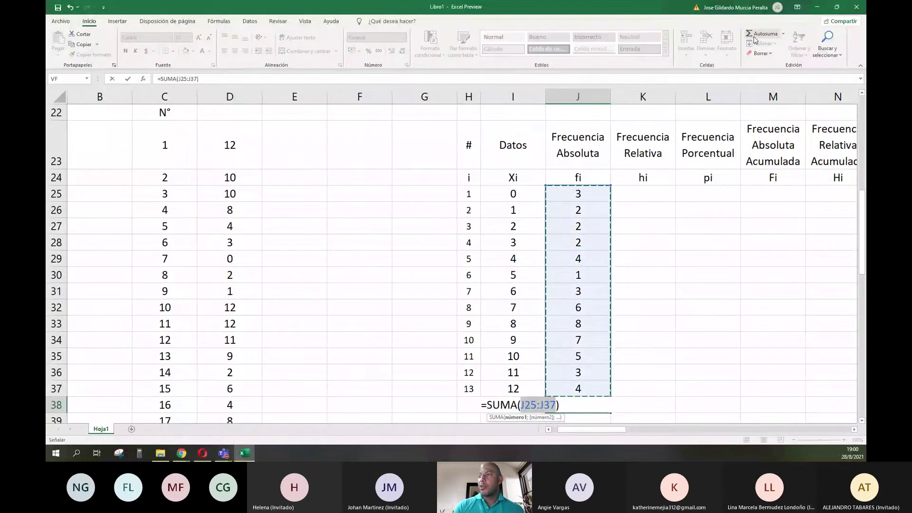
pyautogui.press('Return')
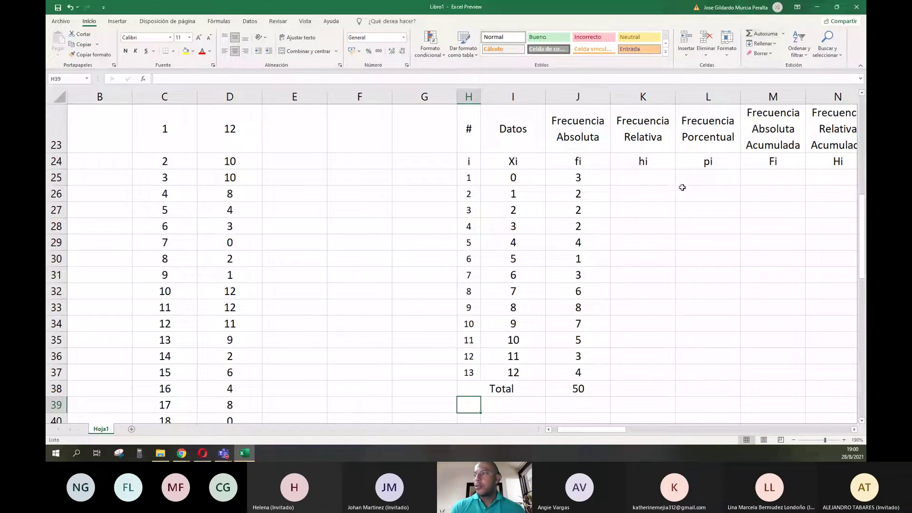
# - Enter the relative frequency formula =J25/$J$38 in K25 and fill it down to K37
pyautogui.click(639, 178)
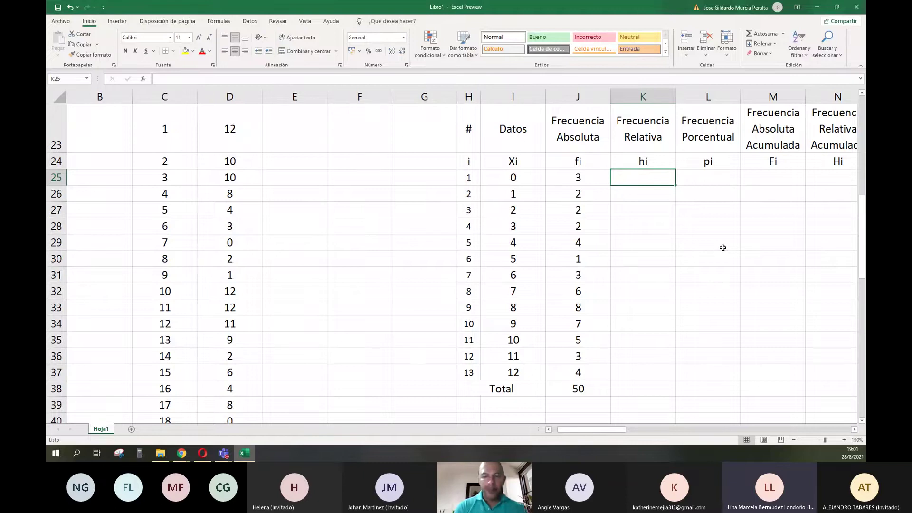
pyautogui.write('=')
pyautogui.press('Left')
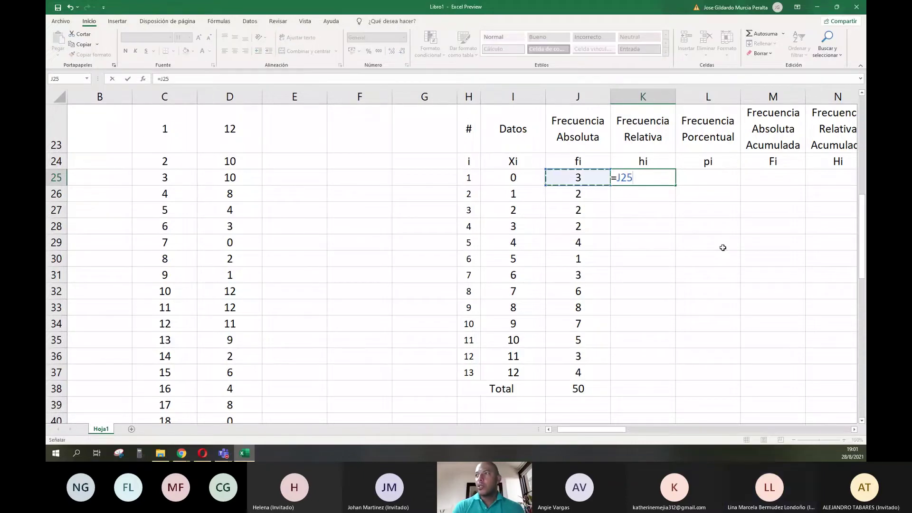
pyautogui.write('/')
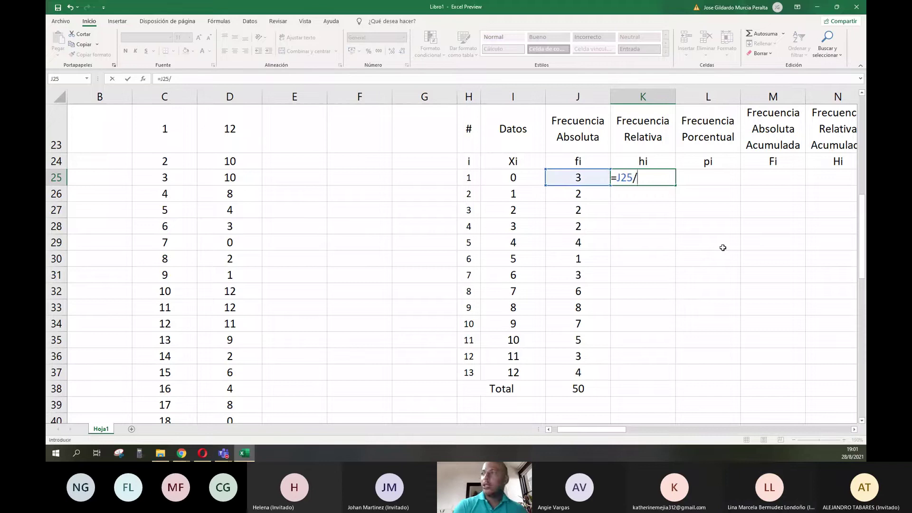
pyautogui.press('Down')
pyautogui.press('Down')
pyautogui.press('Down')
pyautogui.press('Down')
pyautogui.press('Down')
pyautogui.press('Down')
pyautogui.press('Down')
pyautogui.press('Down')
pyautogui.press('Down')
pyautogui.press('Down')
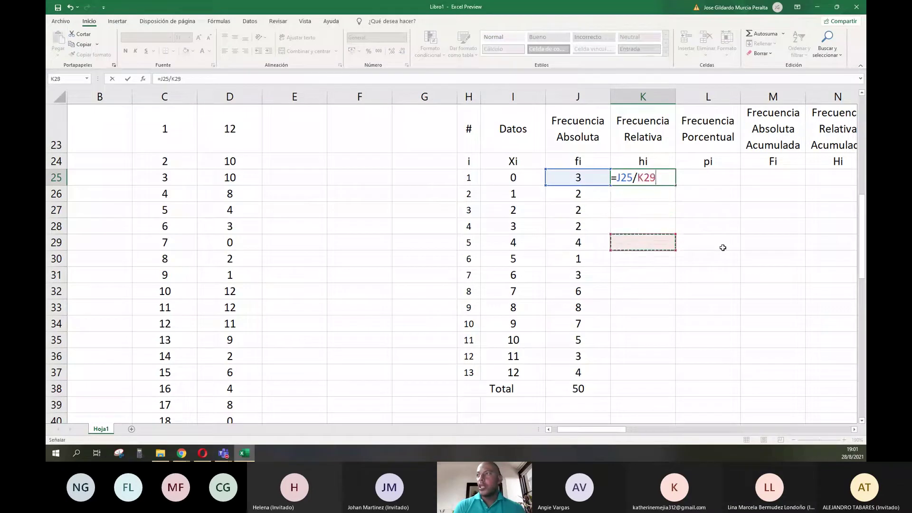
pyautogui.press('Down')
pyautogui.press('Down')
pyautogui.press('Down')
pyautogui.press('Left')
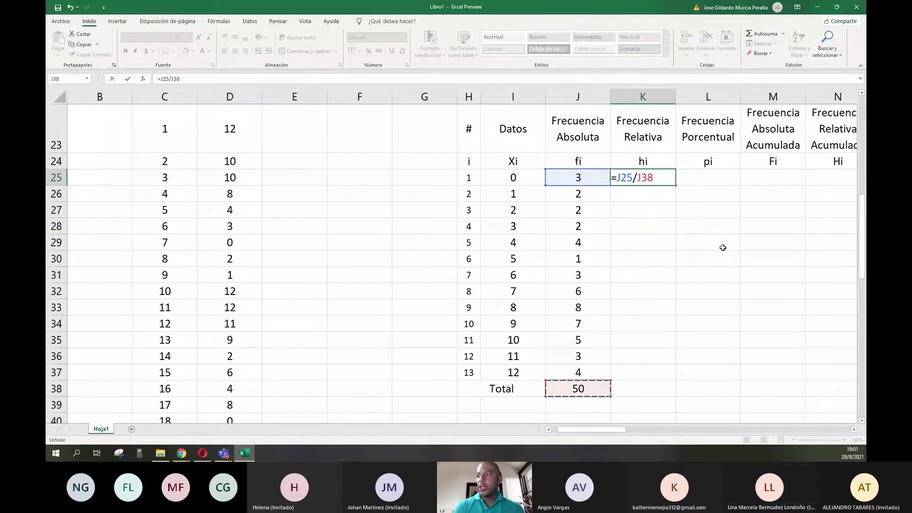
pyautogui.press('F4')
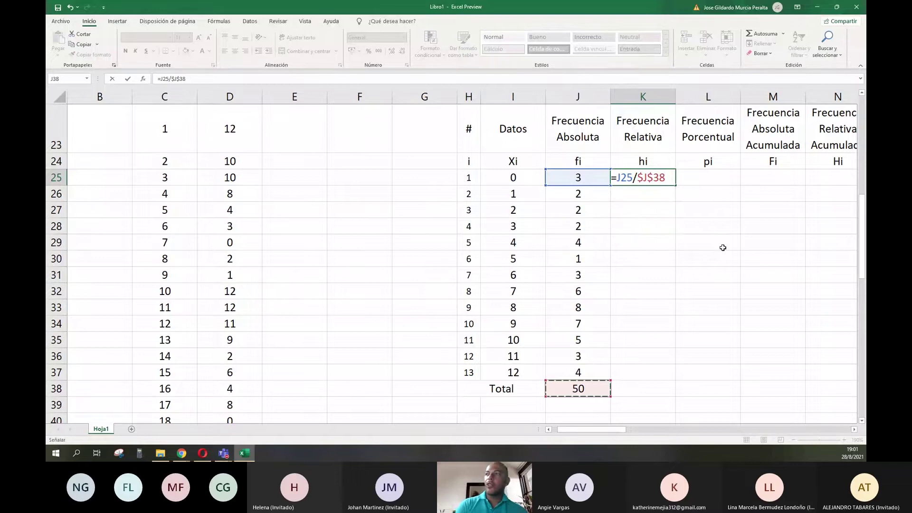
pyautogui.hotkey('ctrl', 'Return')
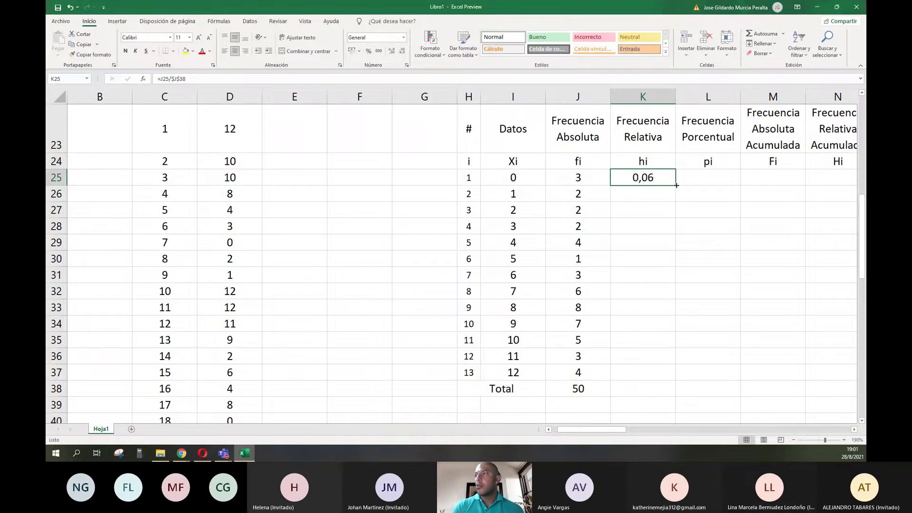
pyautogui.moveTo(676, 185); pyautogui.dragTo(675, 380)
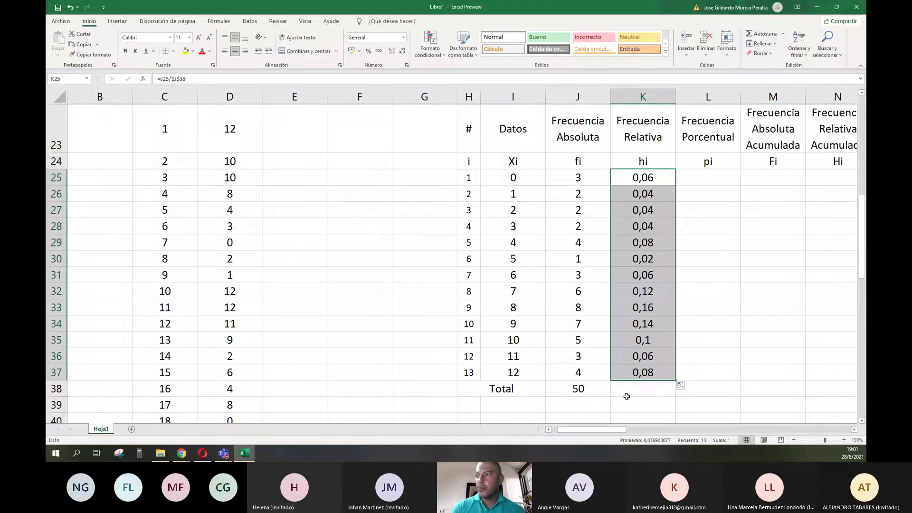
# - Copy the total formula from J38 across to K38 to sum the relative frequencies
pyautogui.click(643, 390)
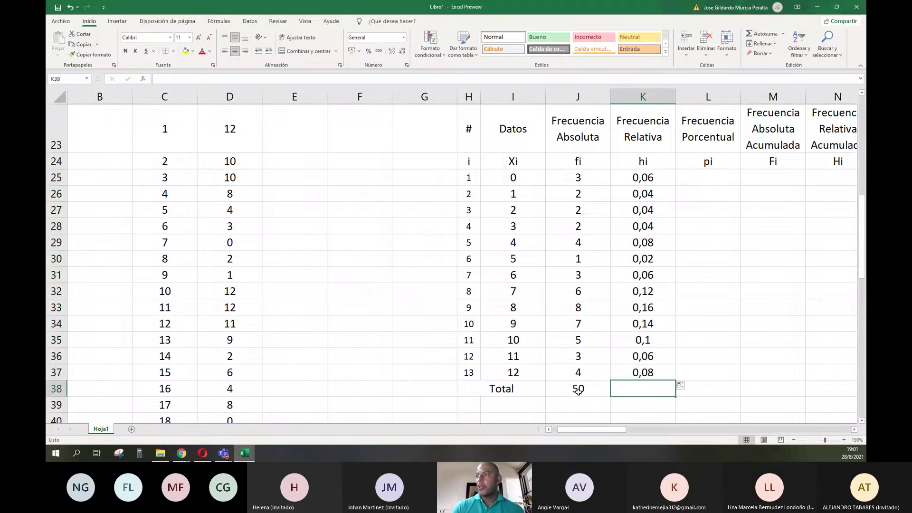
pyautogui.press('Left')
pyautogui.moveTo(611, 396); pyautogui.dragTo(662, 395)
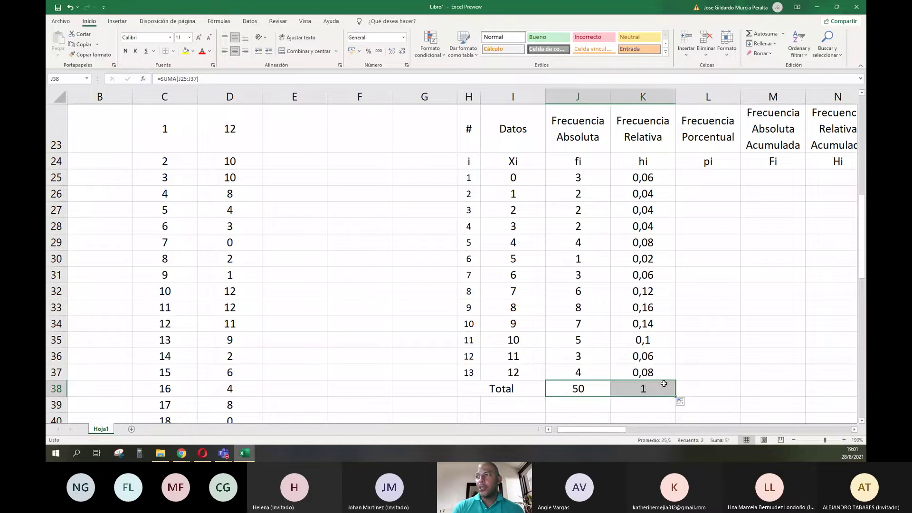
pyautogui.click(640, 390)
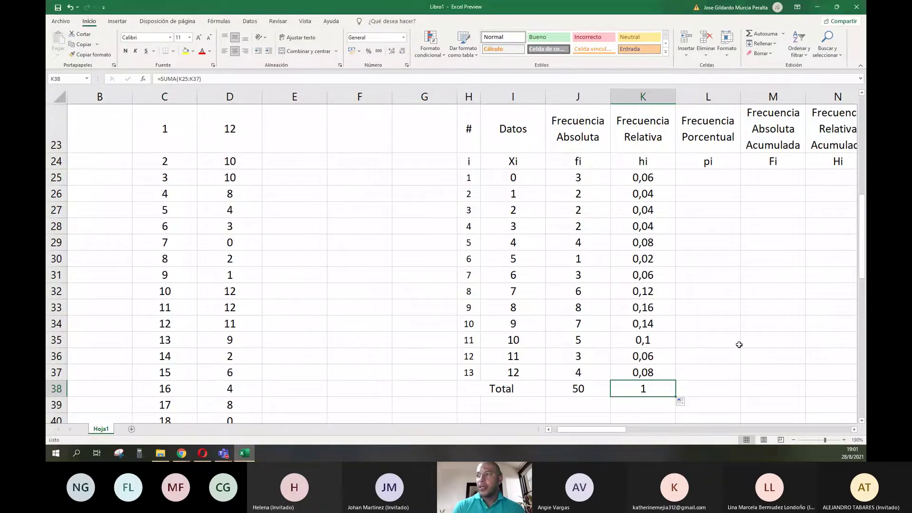
# - Enter =K25 in L25 under Frecuencia Porcentual and fill the formula down to L37
pyautogui.press('Right')
pyautogui.press('Up')
pyautogui.press('Up')
pyautogui.press('Up')
pyautogui.press('Up')
pyautogui.press('Up')
pyautogui.press('Up')
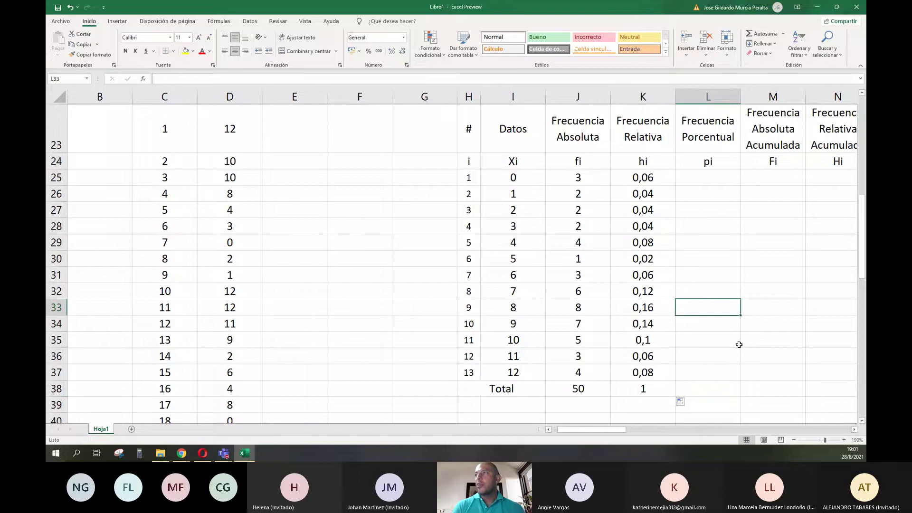
pyautogui.press('Up')
pyautogui.press('Up')
pyautogui.press('Up')
pyautogui.press('Up')
pyautogui.press('Up')
pyautogui.press('Up')
pyautogui.press('Up')
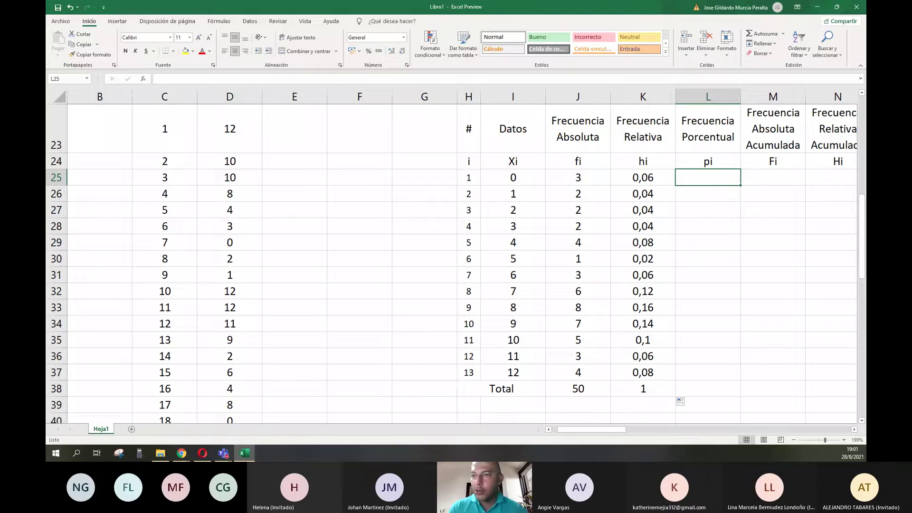
pyautogui.hotkey('alt', 'Tab')
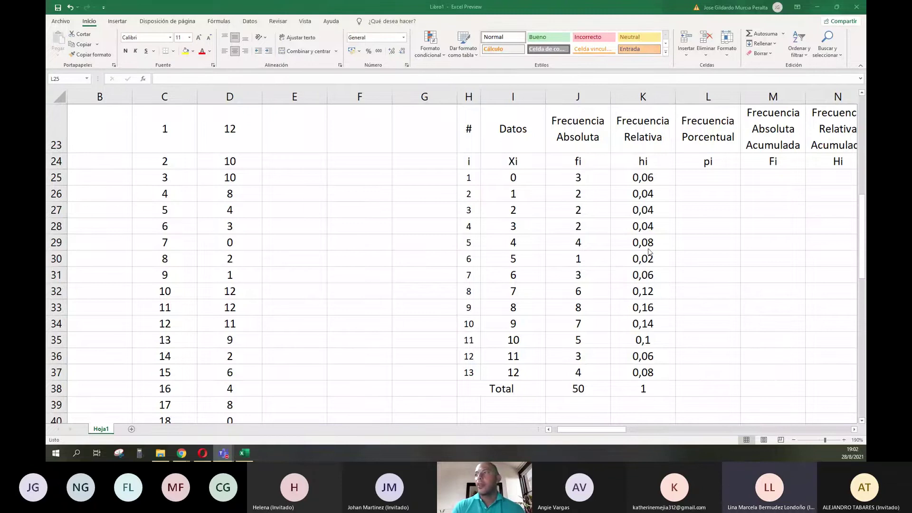
pyautogui.click(712, 179)
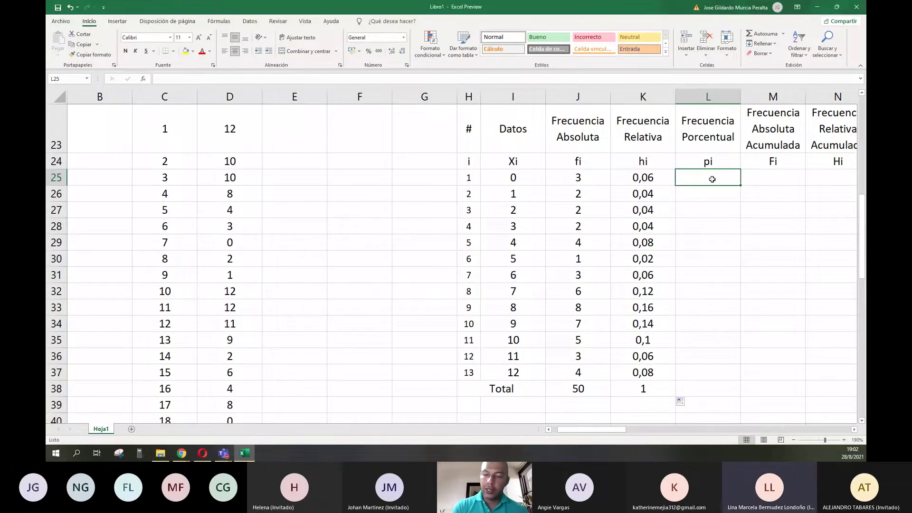
pyautogui.write('=')
pyautogui.press('Left')
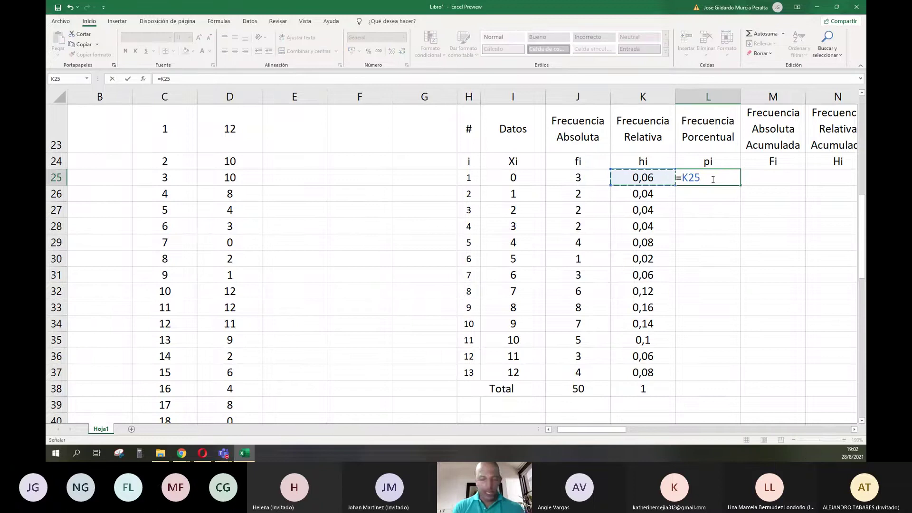
pyautogui.write('=')
pyautogui.hotkey('ctrl', 'Return')
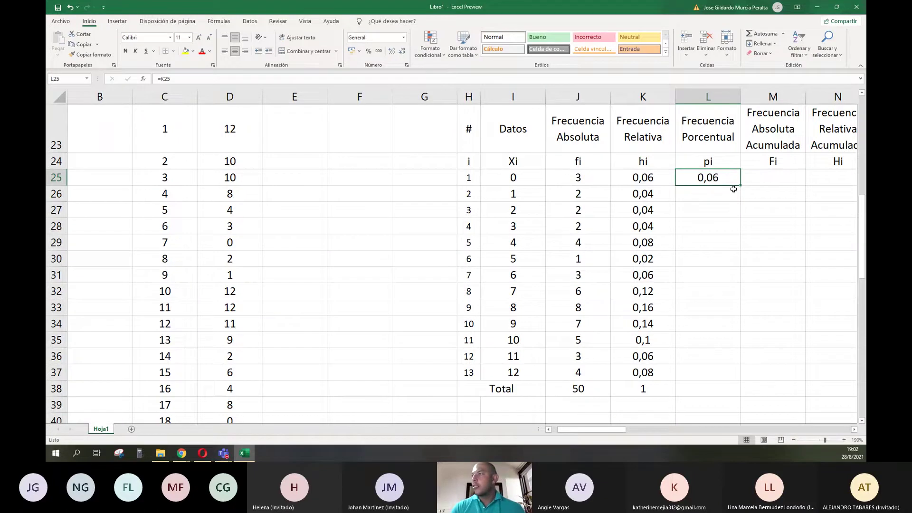
pyautogui.moveTo(743, 187); pyautogui.dragTo(741, 375)
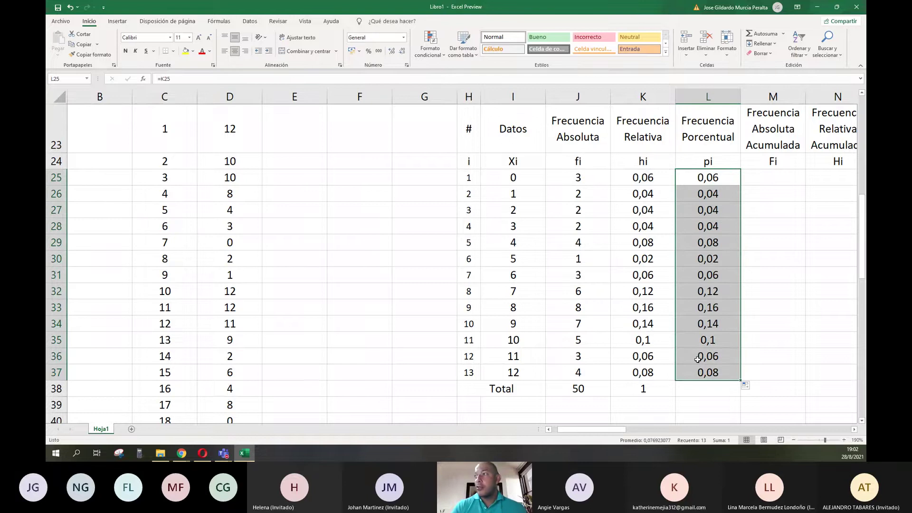
# - Format L25:L37 as percentages and extend the total formula from K38 into L38, formatted as a percentage too
pyautogui.click(369, 52)
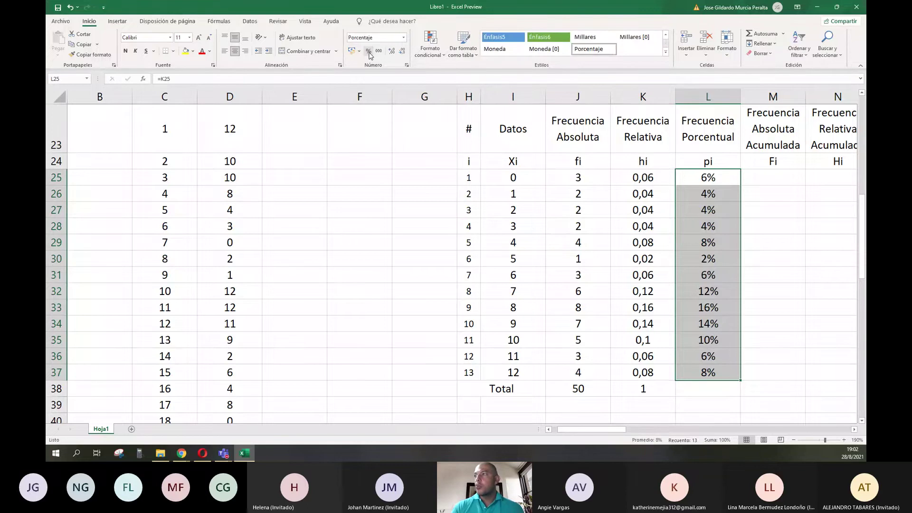
pyautogui.click(670, 400)
pyautogui.moveTo(675, 398); pyautogui.dragTo(722, 399)
pyautogui.click(715, 387)
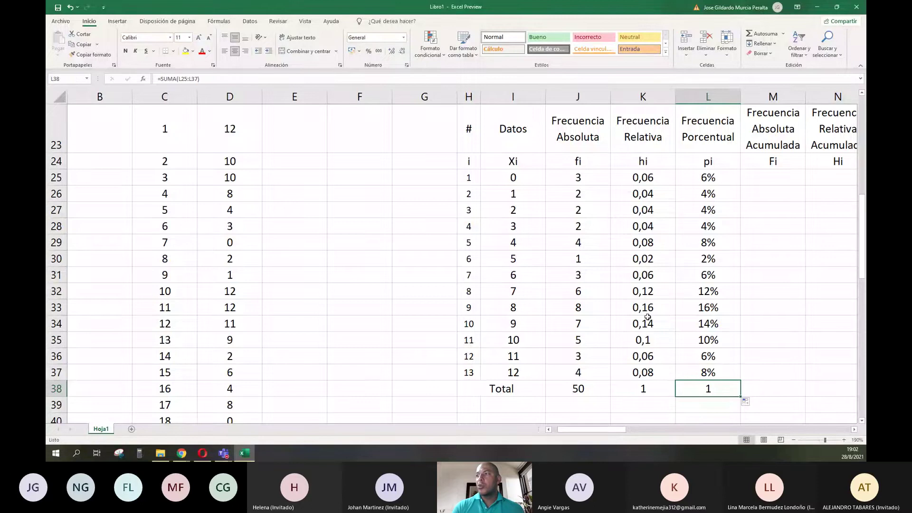
pyautogui.click(368, 52)
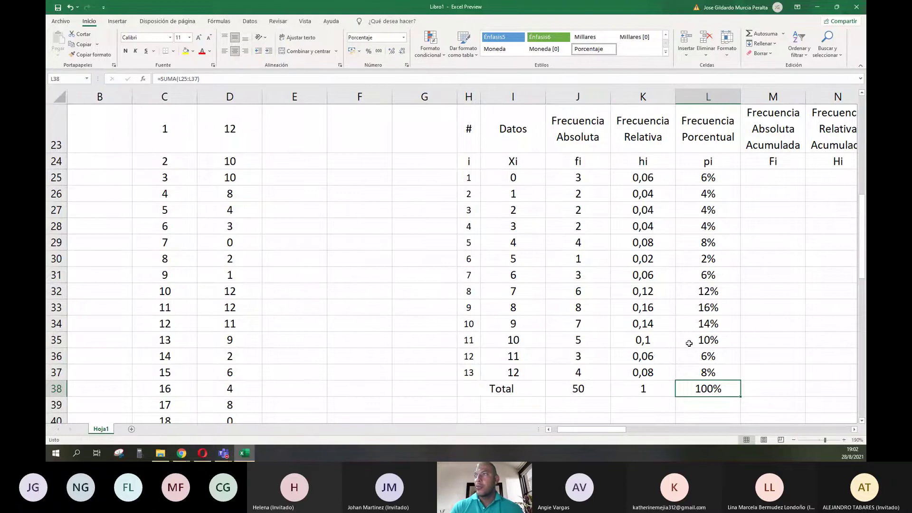
# - Review the data values in I25:I37 and the three cumulative frequency headers in M23:O23
pyautogui.hscroll(4, 689, 343)
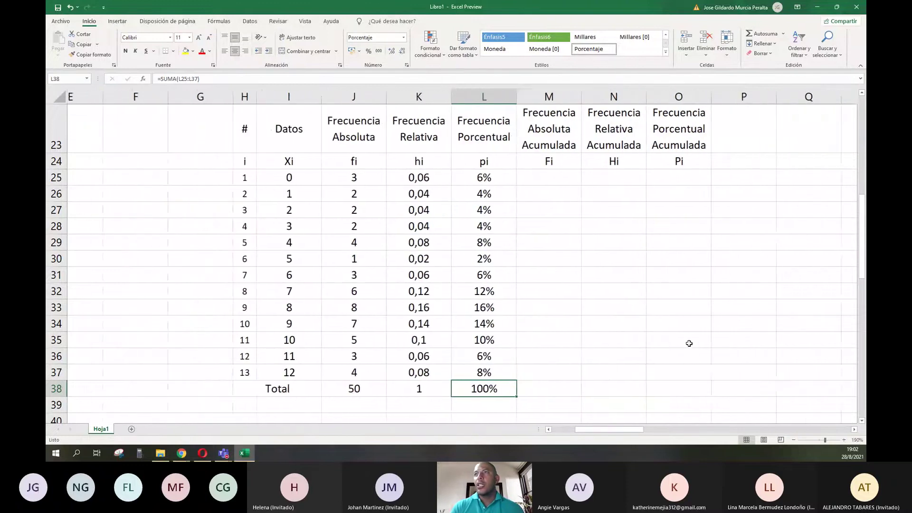
pyautogui.hscroll(1, 582, 334)
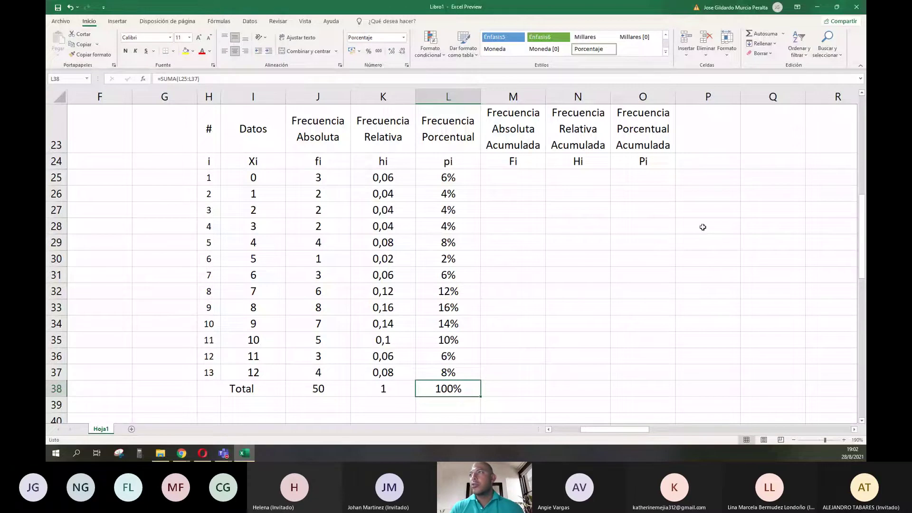
pyautogui.click(509, 166)
pyautogui.click(508, 176)
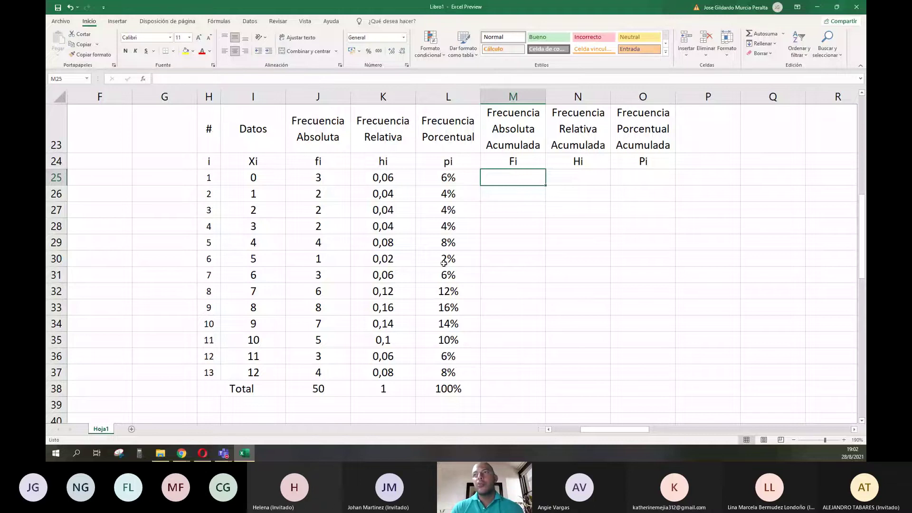
pyautogui.click(255, 182)
pyautogui.moveTo(255, 183); pyautogui.dragTo(253, 372)
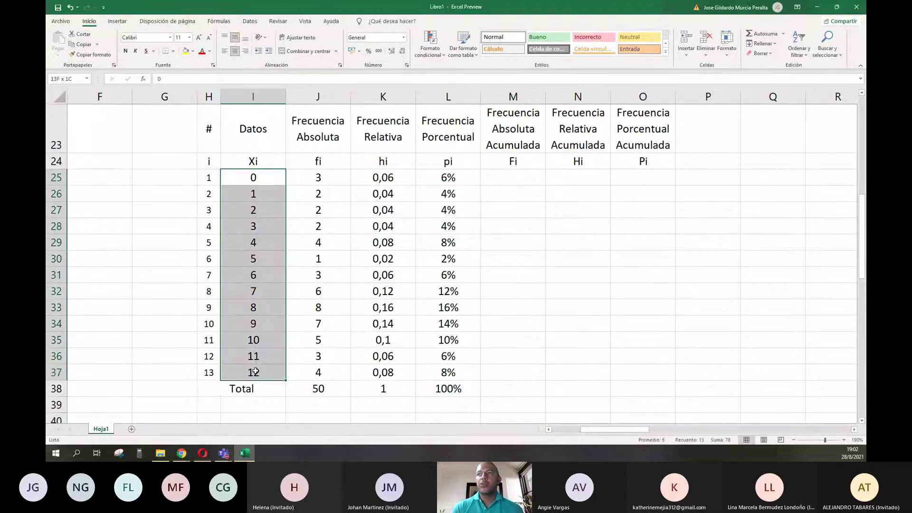
pyautogui.click(509, 177)
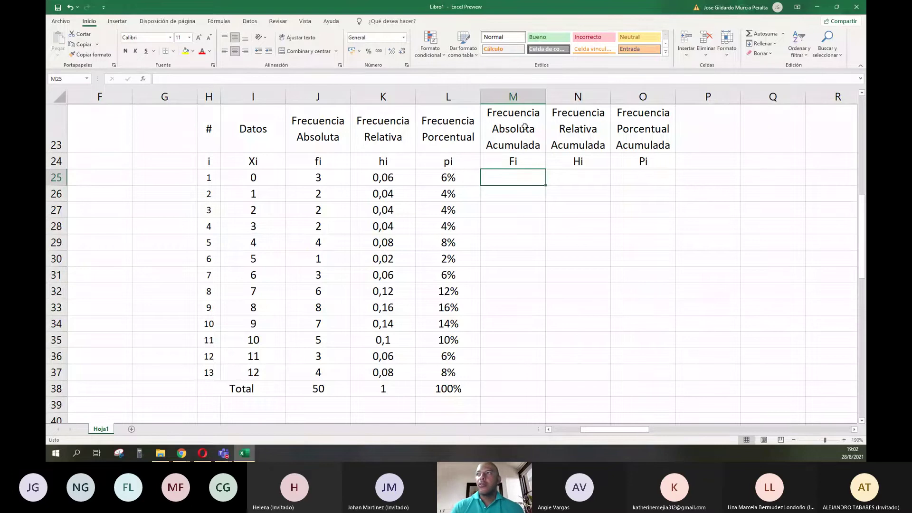
pyautogui.moveTo(528, 126); pyautogui.dragTo(630, 137)
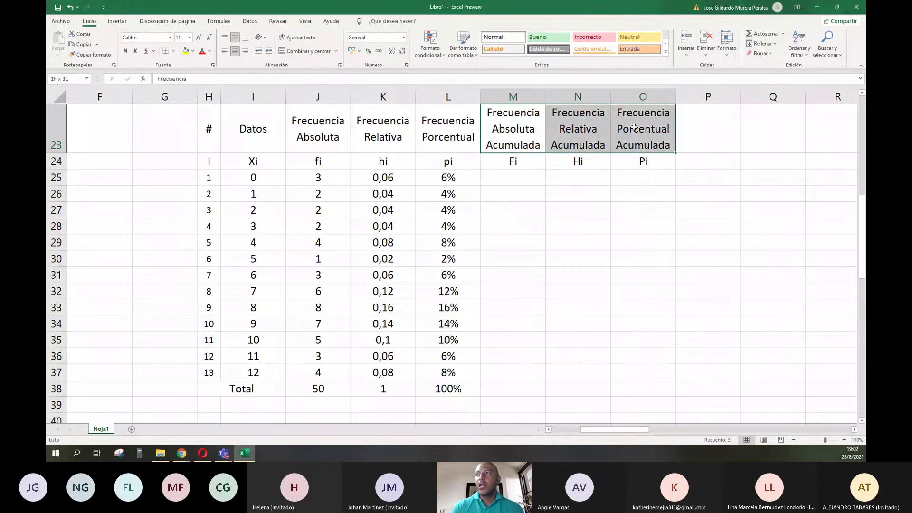
# - Enter the formula =J25 in M25 as the first cumulative absolute frequency
pyautogui.click(509, 180)
pyautogui.write('=')
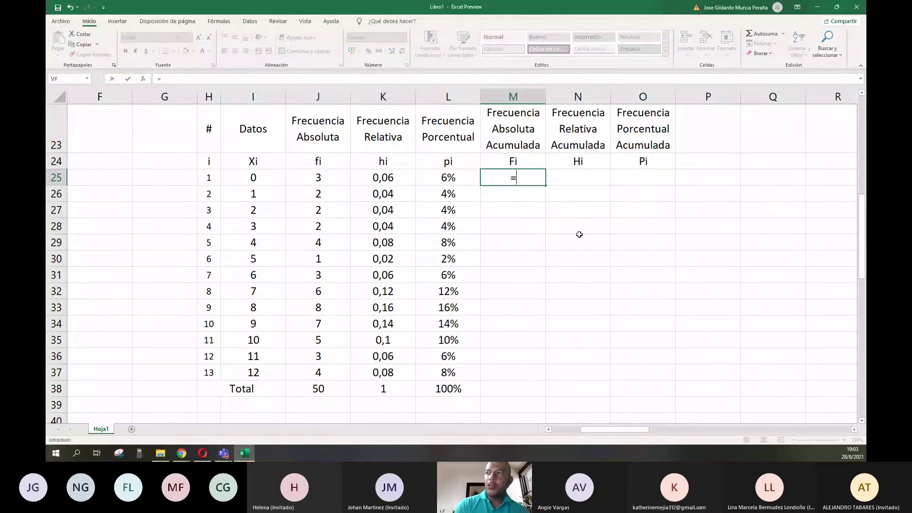
pyautogui.press('Left')
pyautogui.press('Left')
pyautogui.press('Left')
pyautogui.press('Left')
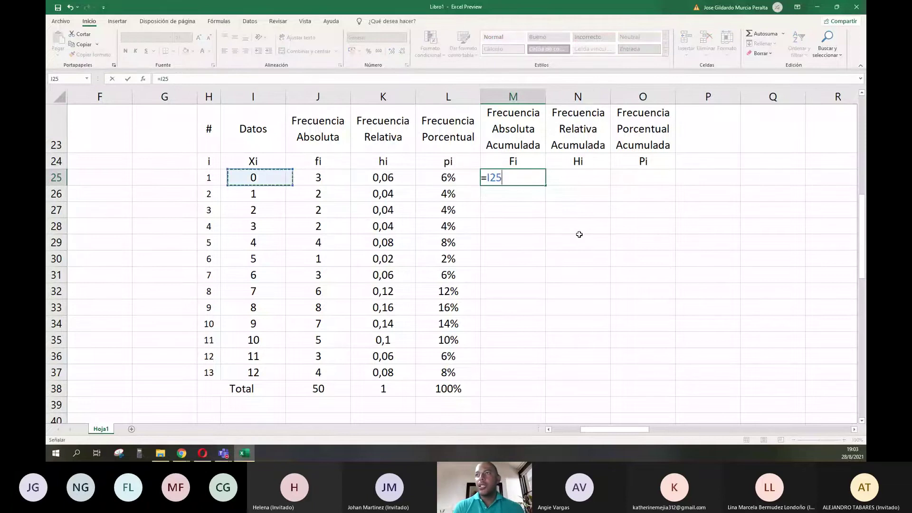
pyautogui.press('Right')
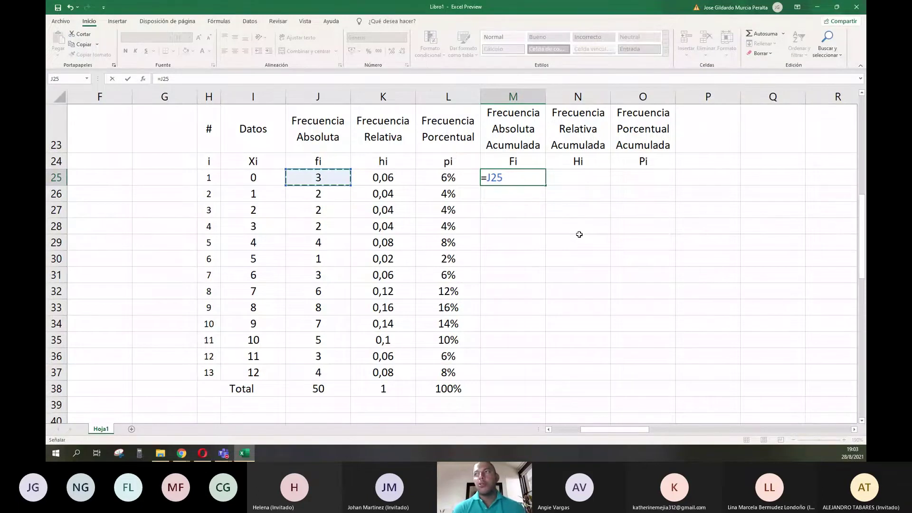
pyautogui.press('Return')
pyautogui.press('Up')
pyautogui.press('Down')
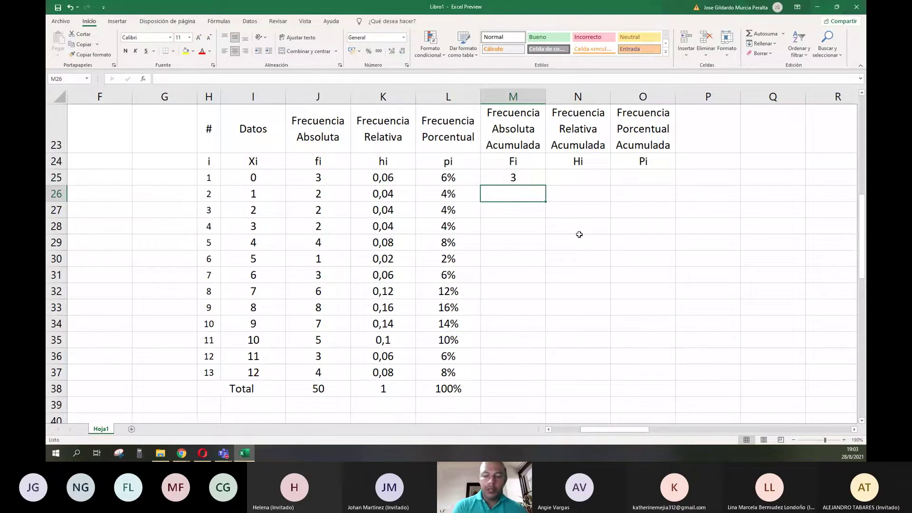
# - Write the sum 3+2 as plain text, without an equals sign, in cell M26
pyautogui.write('3')
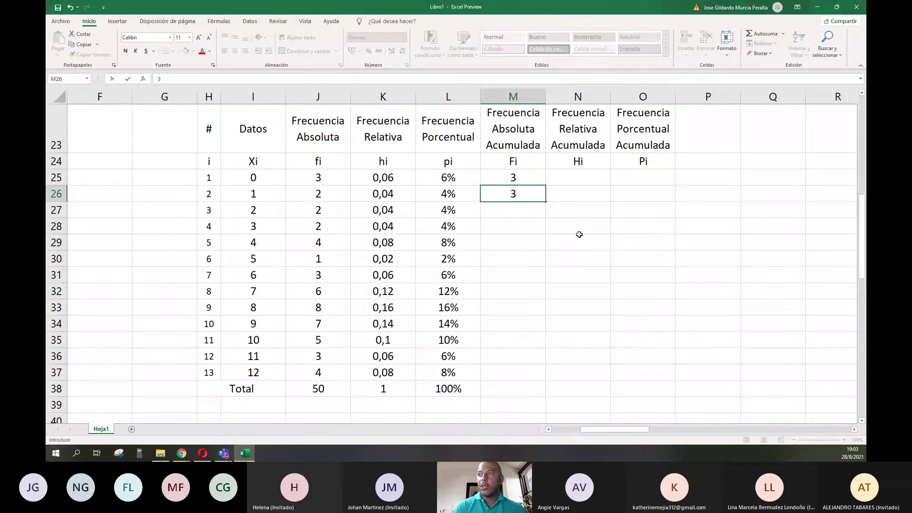
pyautogui.write('+')
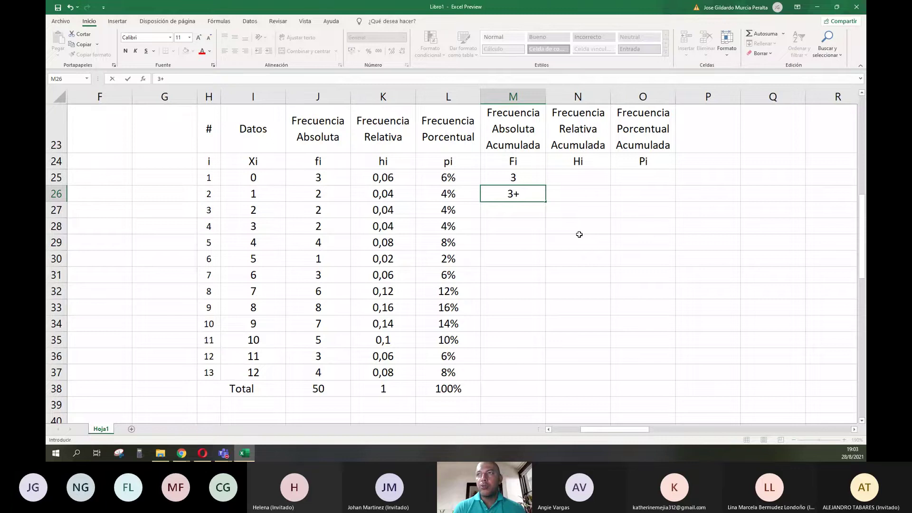
pyautogui.press('Left')
pyautogui.press('Left')
pyautogui.press('Left')
pyautogui.press('Right')
pyautogui.press('Right')
pyautogui.press('Right')
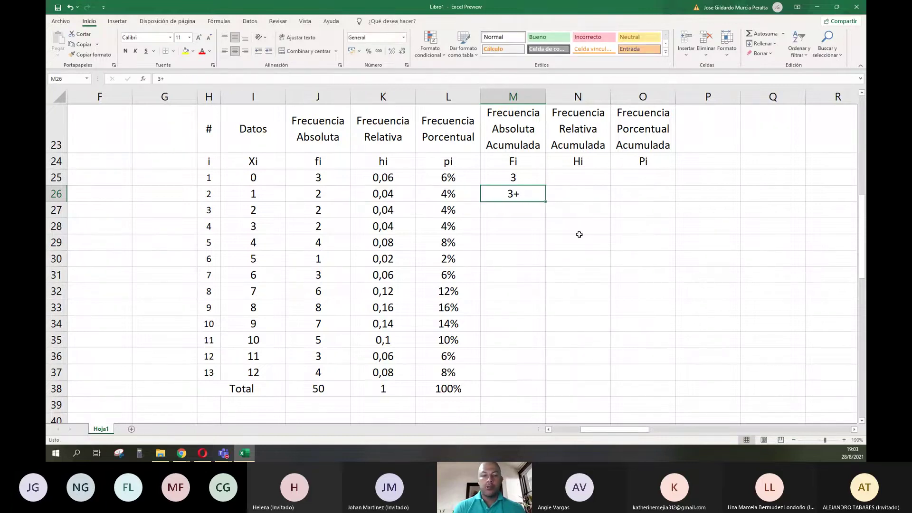
pyautogui.press('F2')
pyautogui.write('2')
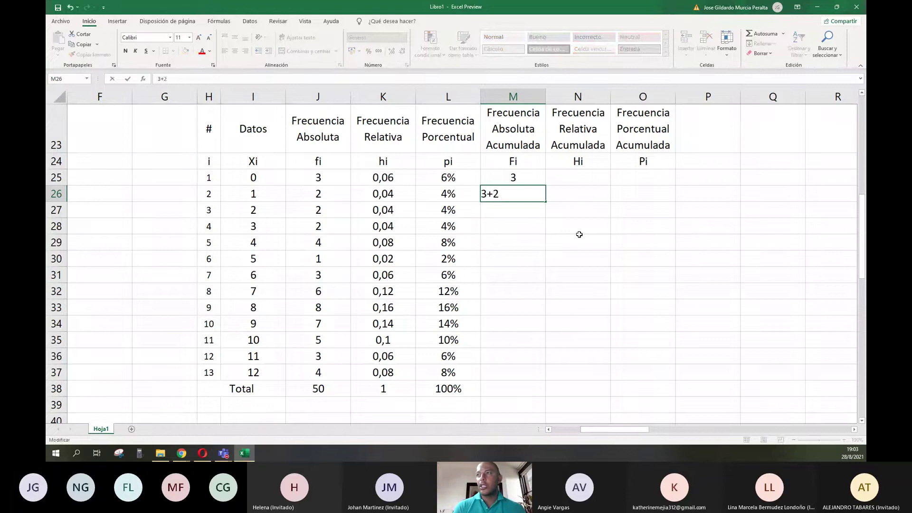
pyautogui.hotkey('ctrl', 'Return')
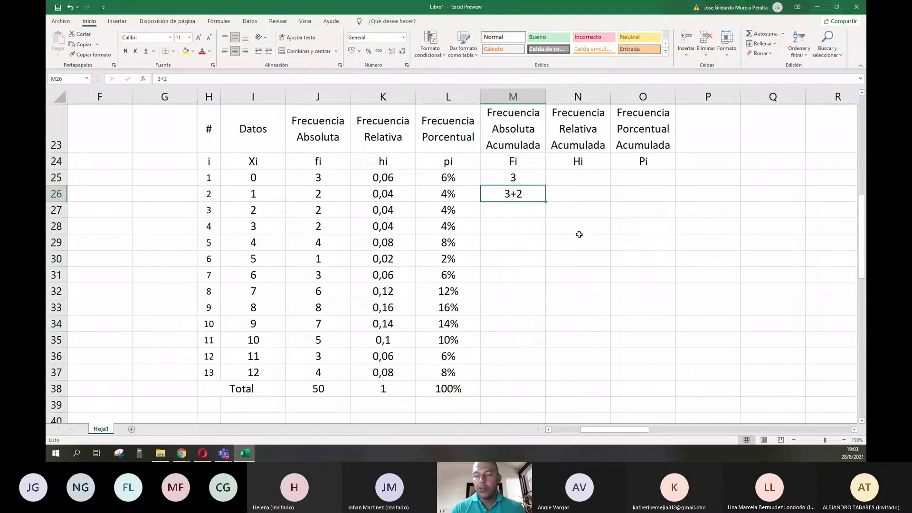
# - Replace the content of M26 with the formula =M25+J26 to accumulate the second absolute frequency
pyautogui.write('=')
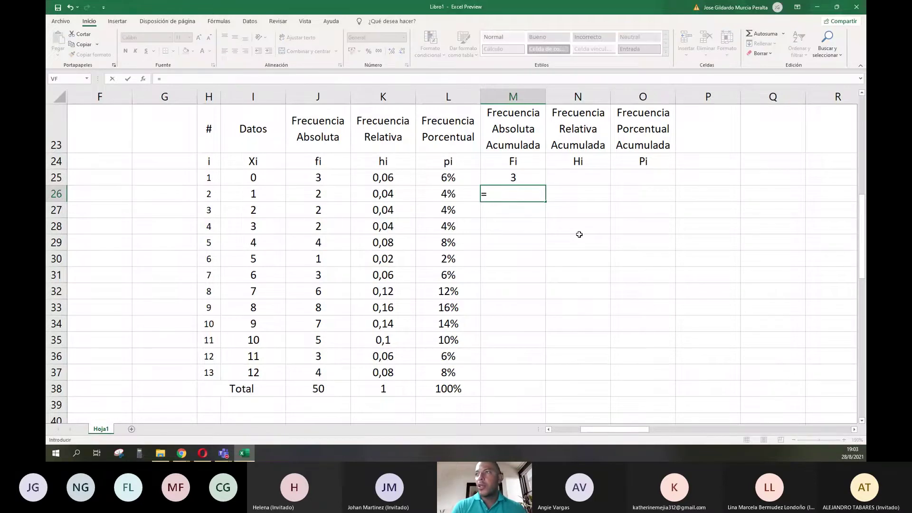
pyautogui.press('Up')
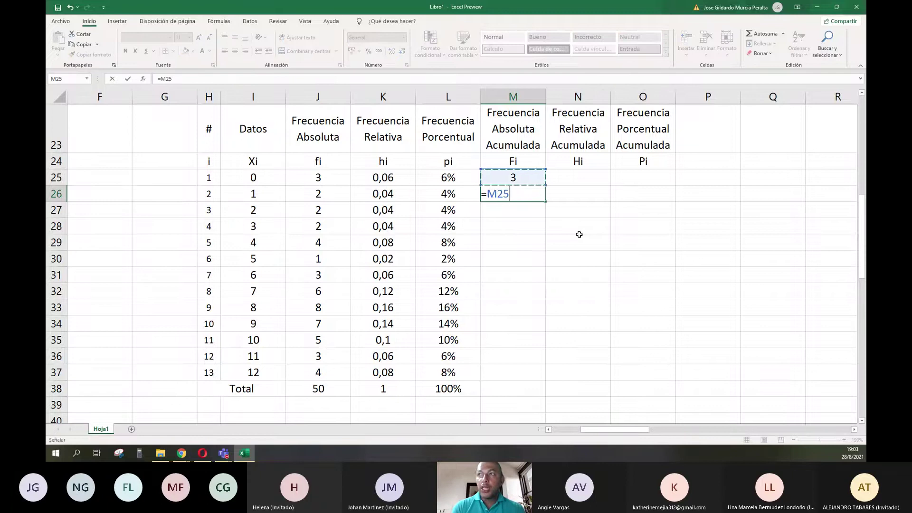
pyautogui.write('+')
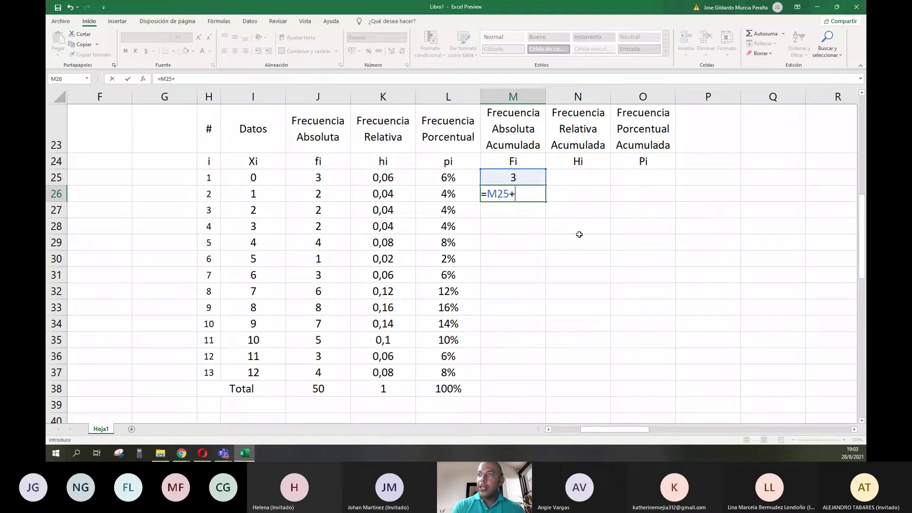
pyautogui.press('Left')
pyautogui.press('Left')
pyautogui.press('Left')
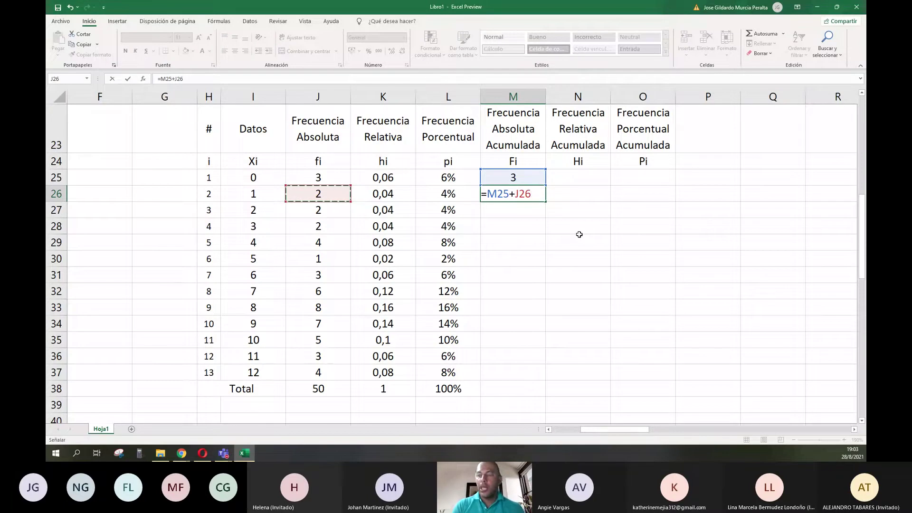
pyautogui.press('Return')
pyautogui.press('Up')
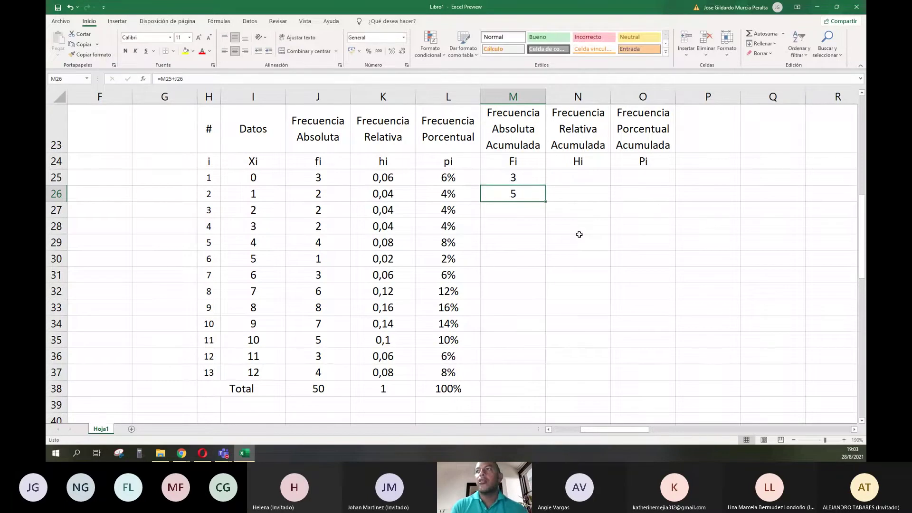
# - Enter the formula =M26+J27 in M27 and fill it down through M37
pyautogui.press('Down')
pyautogui.write('=')
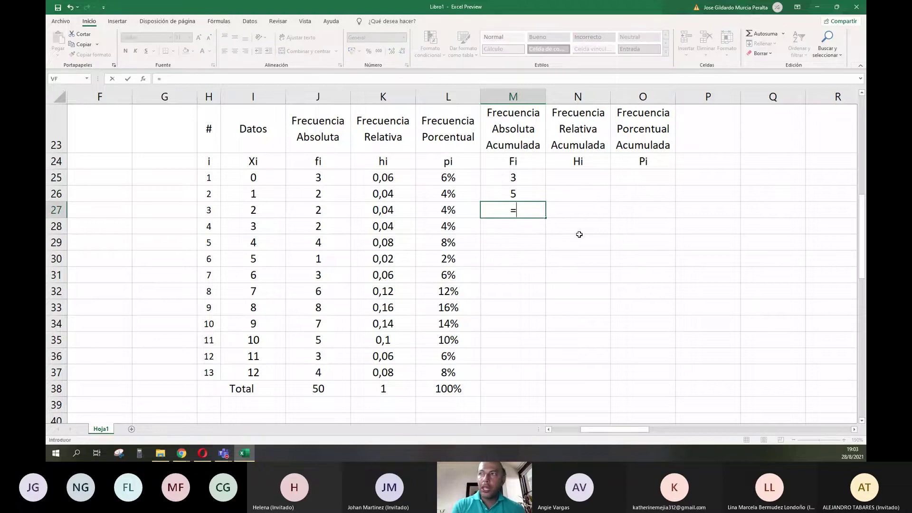
pyautogui.press('Up')
pyautogui.write('+')
pyautogui.press('Left')
pyautogui.press('Left')
pyautogui.press('Left')
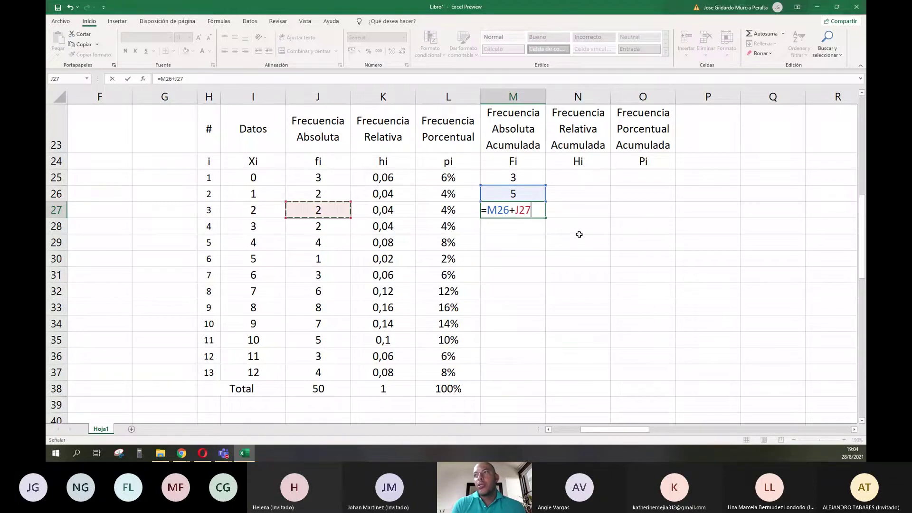
pyautogui.press('Return')
pyautogui.press('Up')
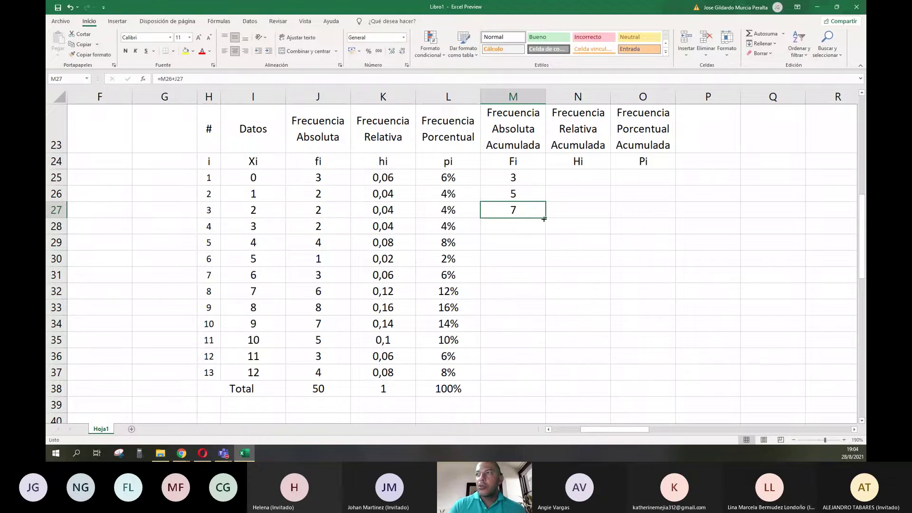
pyautogui.moveTo(546, 218); pyautogui.dragTo(539, 381)
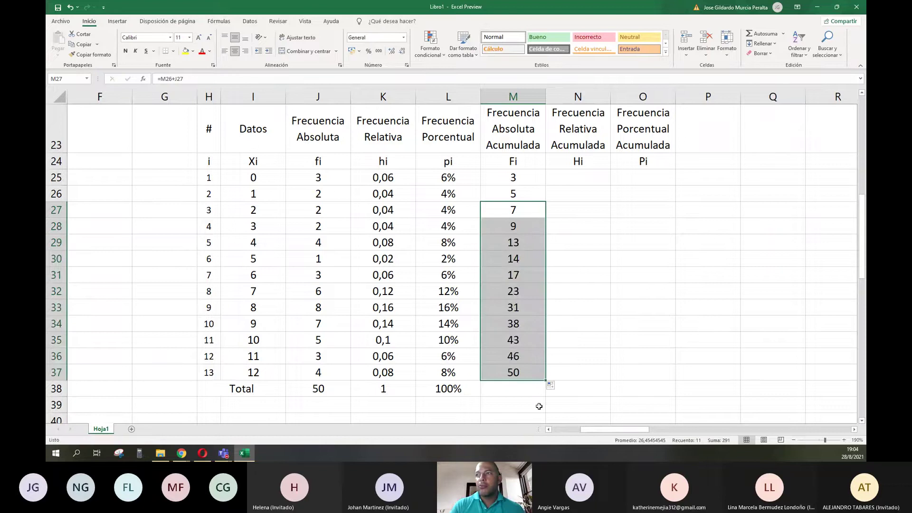
# - Compare the last cumulative absolute frequency in M37 with the absolute frequencies in J25:J37 and their total in J38
pyautogui.moveTo(523, 178); pyautogui.dragTo(525, 272)
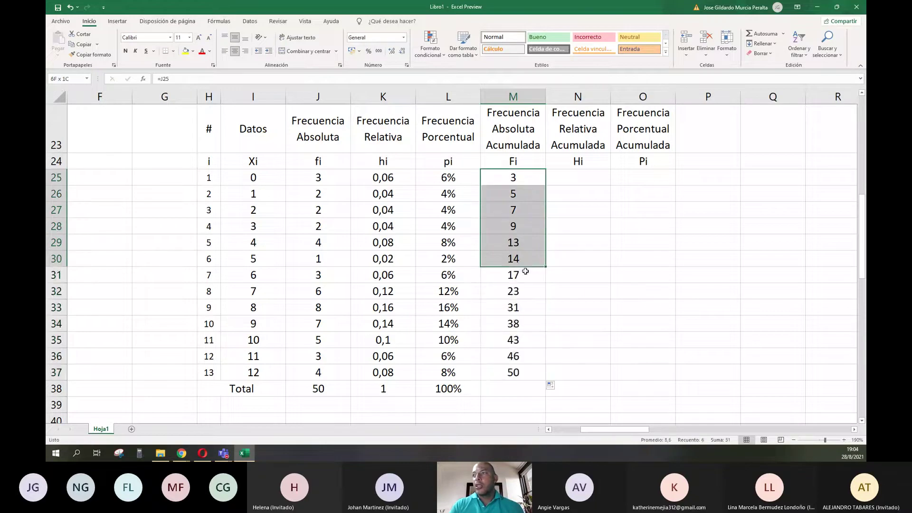
pyautogui.click(494, 374)
pyautogui.moveTo(341, 176); pyautogui.dragTo(373, 395)
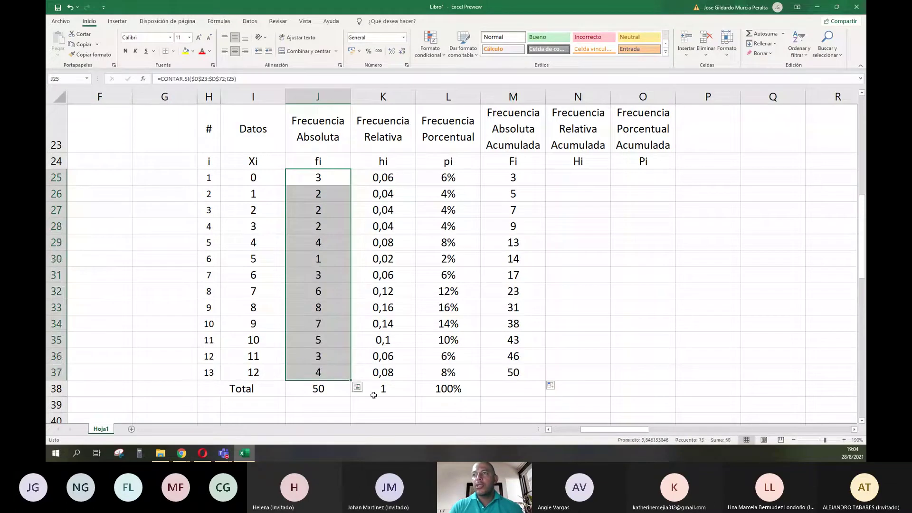
pyautogui.click(504, 375)
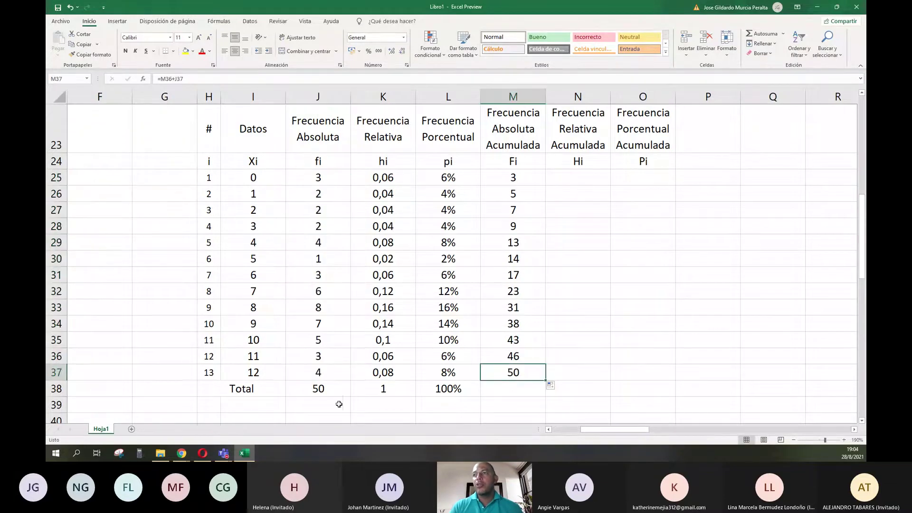
pyautogui.click(331, 394)
pyautogui.click(512, 374)
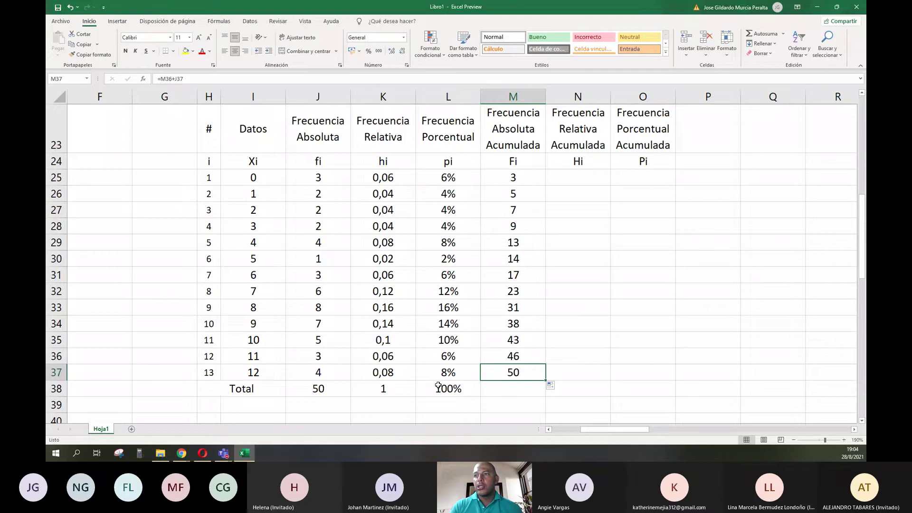
pyautogui.click(330, 389)
pyautogui.click(517, 373)
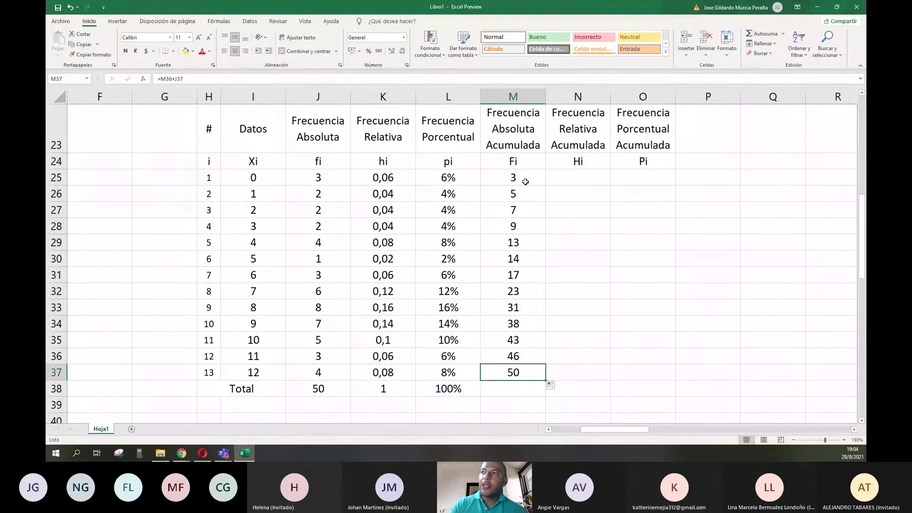
# - Enter 0,06 in N25 as the first cumulative relative frequency, matching the first hi value
pyautogui.click(571, 174)
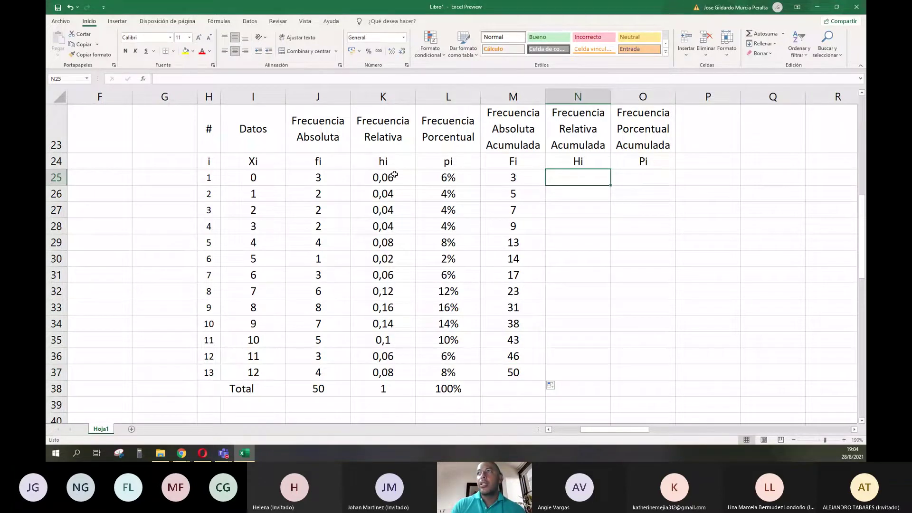
pyautogui.moveTo(394, 175); pyautogui.dragTo(392, 374)
pyautogui.click(578, 177)
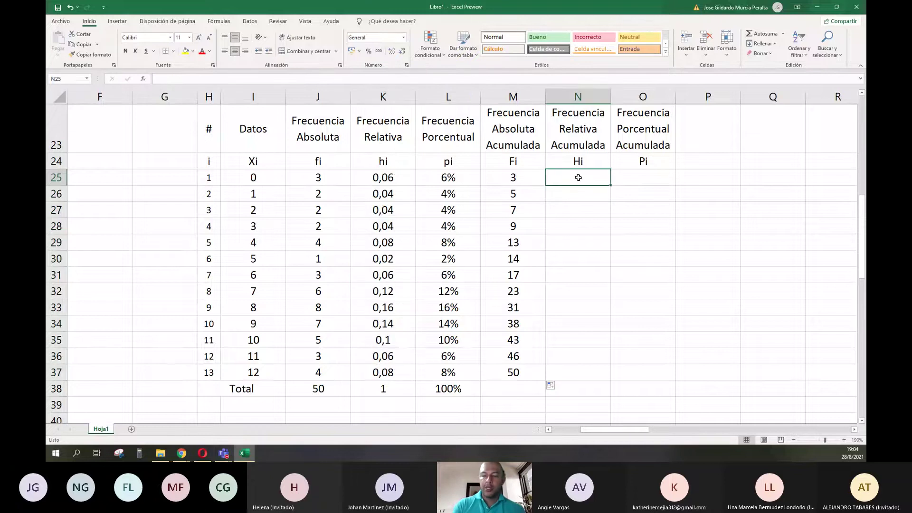
pyautogui.write('0,06')
pyautogui.press('Return')
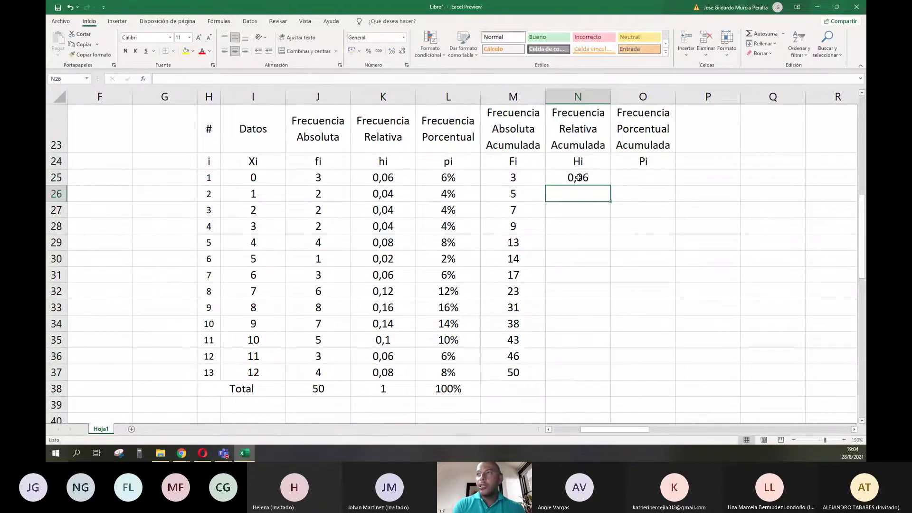
pyautogui.write('0,06+0,0')
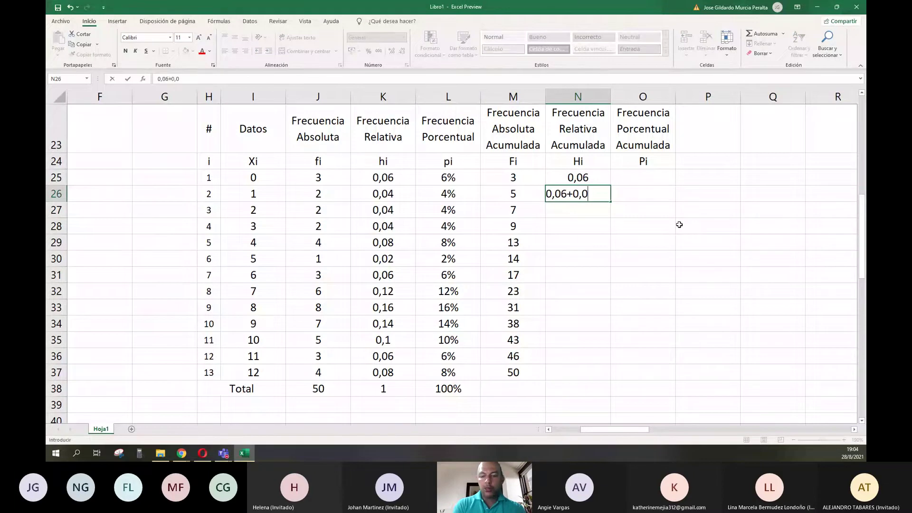
pyautogui.press('Return')
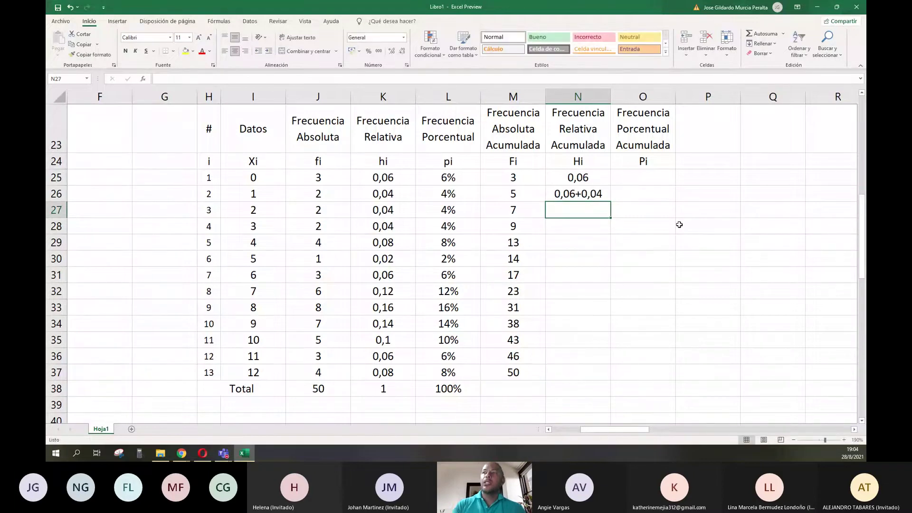
pyautogui.click(635, 177)
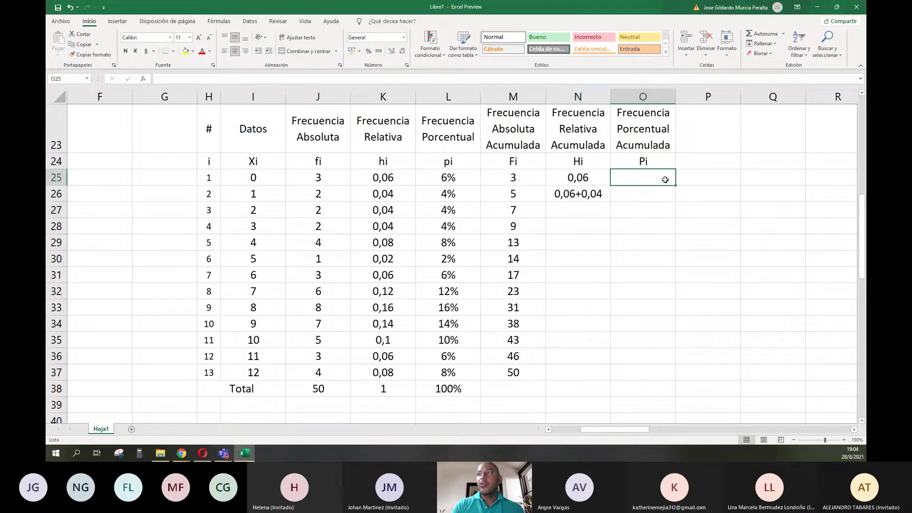
pyautogui.press('Left')
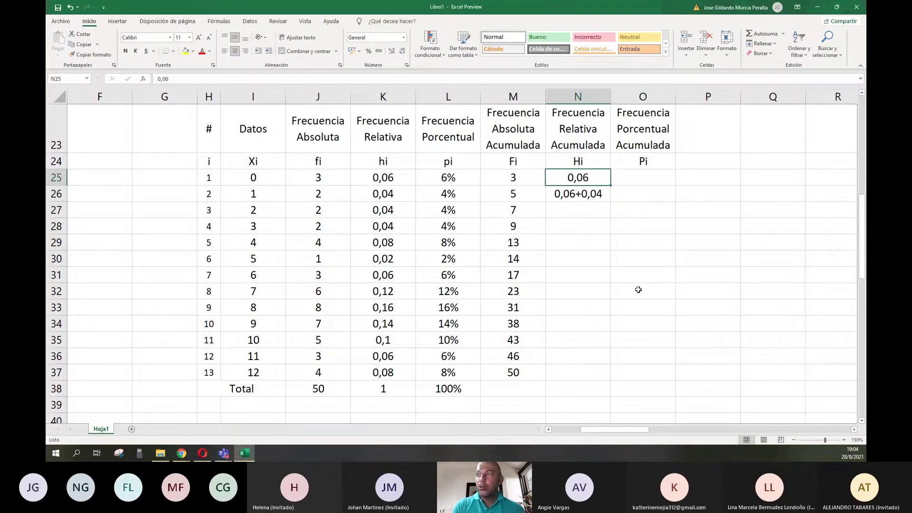
pyautogui.press('Delete')
pyautogui.press('Down')
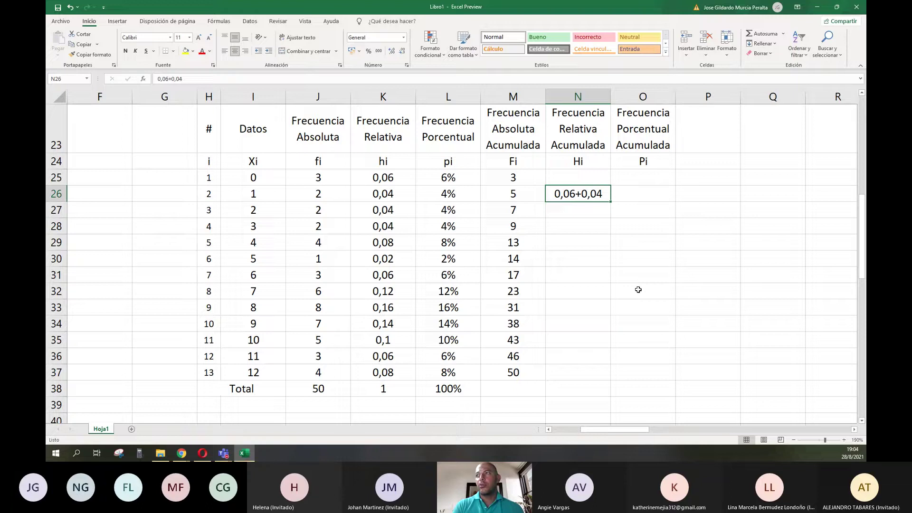
pyautogui.press('Delete')
# - Fill the cumulative formulas in M25:M37 across through column O and compare N37 with the relative frequency total in K38
pyautogui.press('Left')
pyautogui.press('Up')
pyautogui.hotkey('shift', 'Down')
pyautogui.hotkey('ctrl', 'shift', 'Down')
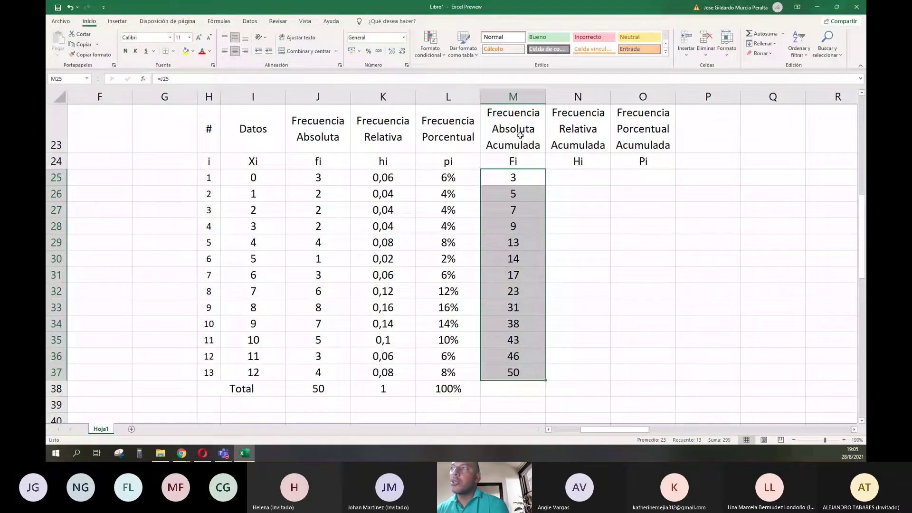
pyautogui.moveTo(548, 379); pyautogui.dragTo(652, 383)
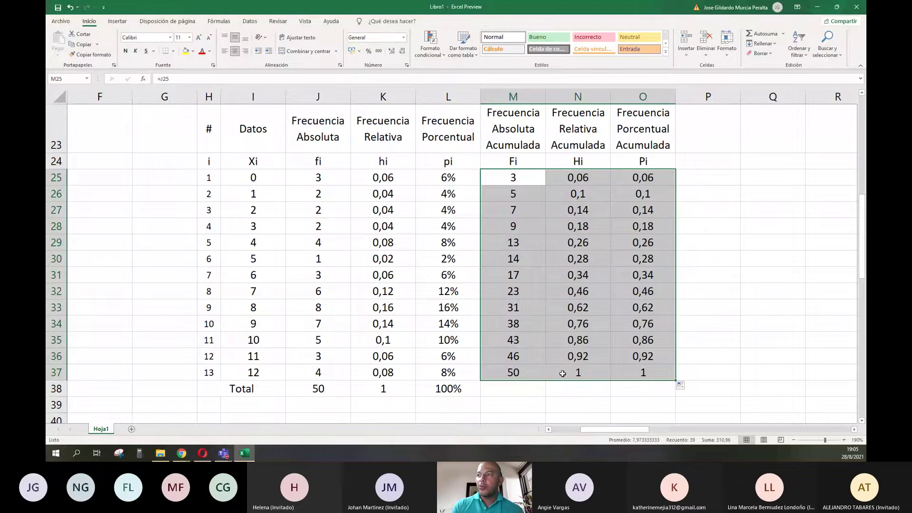
pyautogui.click(564, 374)
pyautogui.click(386, 388)
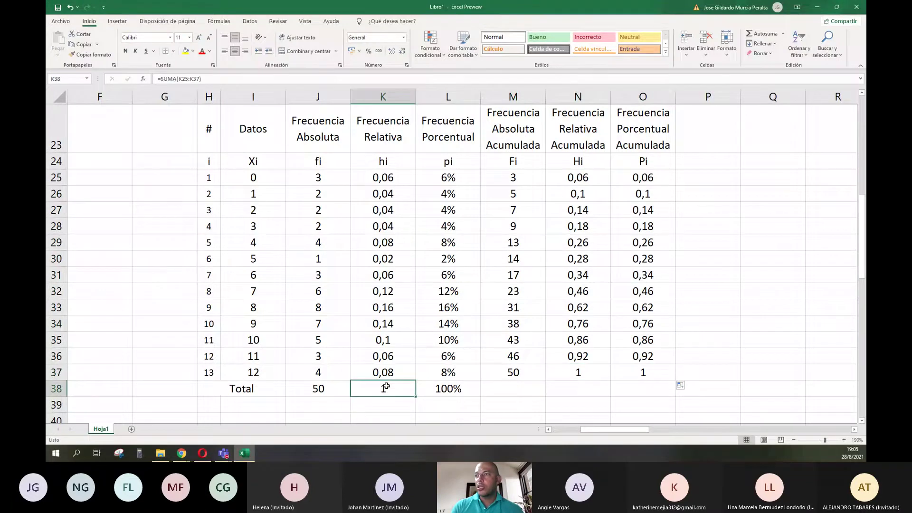
# - Format the cumulative percentage frequencies in O25:O37 as percentages
pyautogui.click(628, 380)
pyautogui.moveTo(639, 178); pyautogui.dragTo(644, 374)
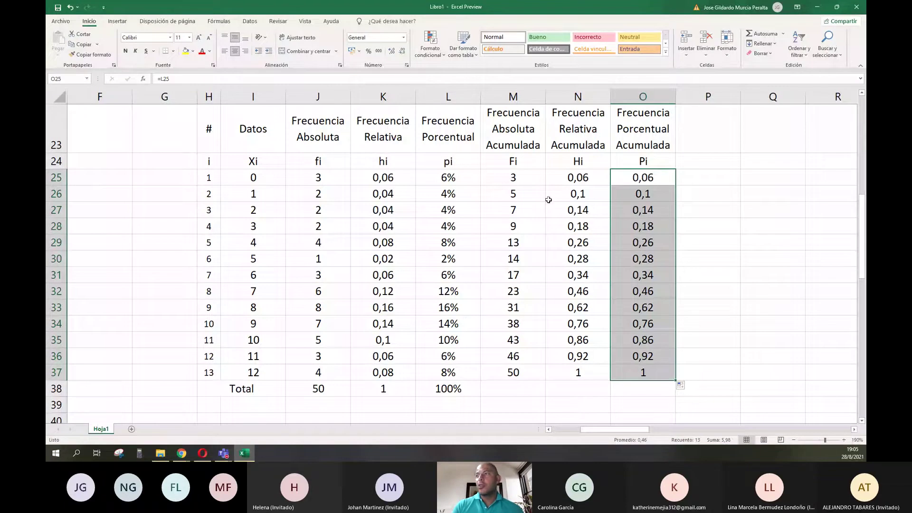
pyautogui.click(368, 51)
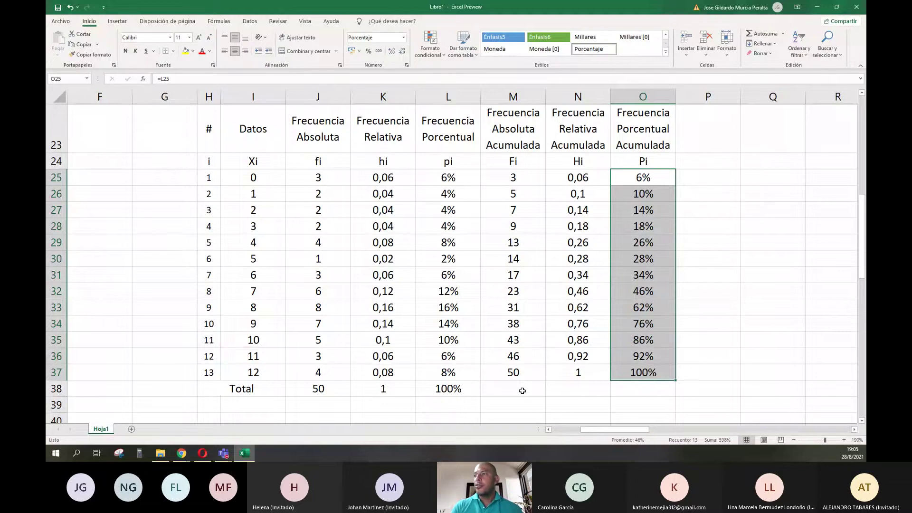
# - Fill the empty total cells M38:O38 under the cumulative columns with a near-black theme color
pyautogui.moveTo(522, 390); pyautogui.dragTo(646, 389)
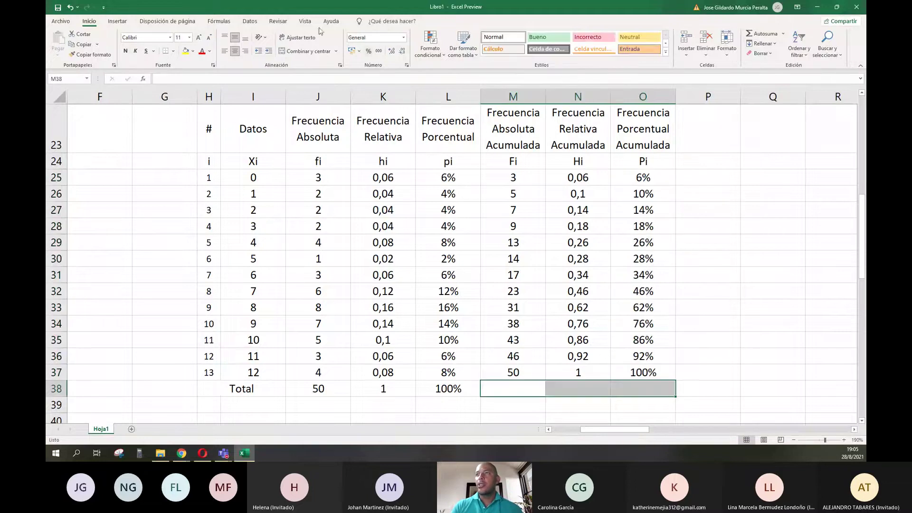
pyautogui.click(193, 52)
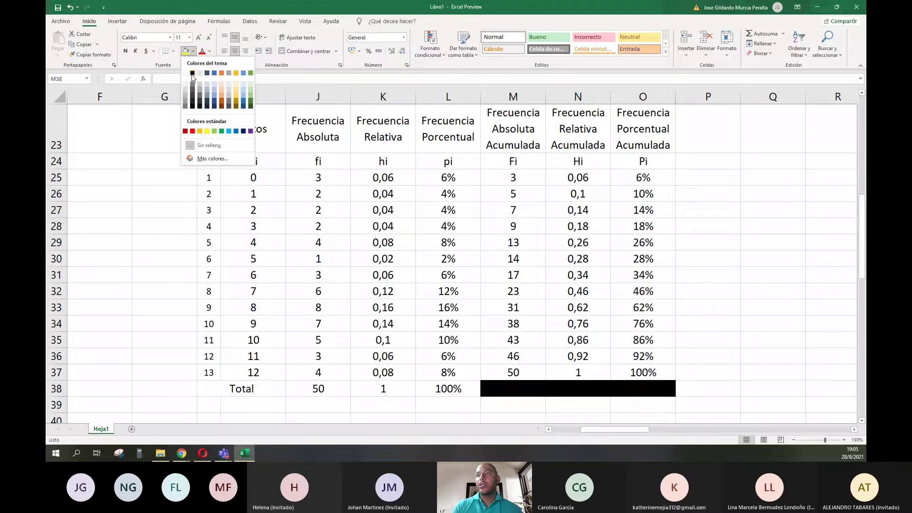
pyautogui.click(194, 102)
pyautogui.click(706, 255)
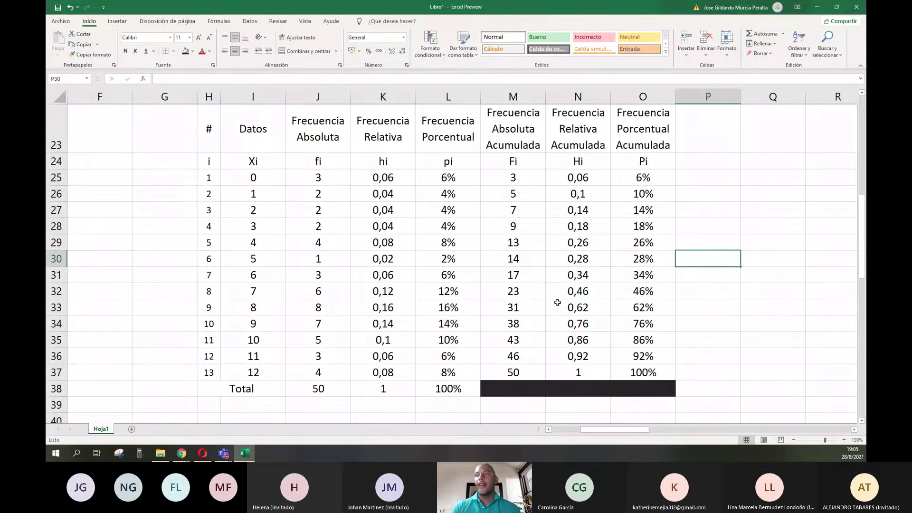
# - Apply all borders and a thick outside border to the whole frequency table H23:O38
pyautogui.moveTo(209, 132); pyautogui.dragTo(629, 388)
pyautogui.click(173, 51)
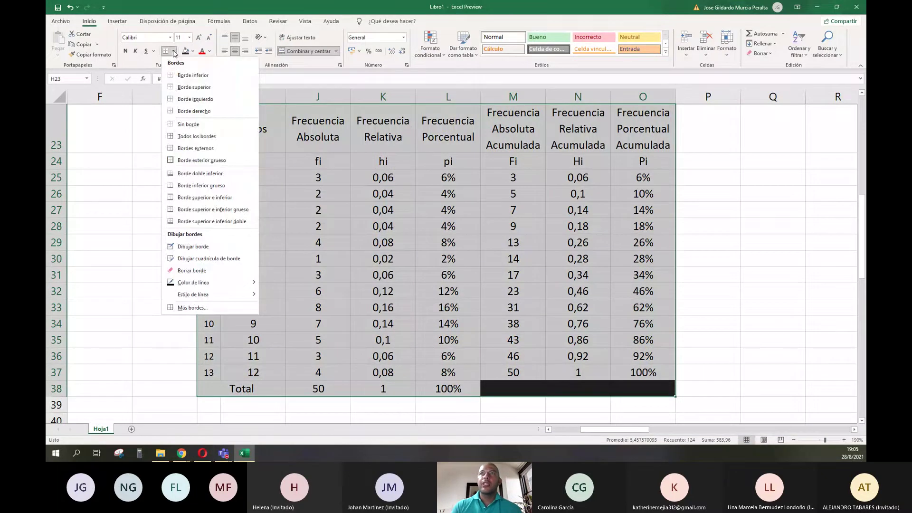
pyautogui.click(192, 137)
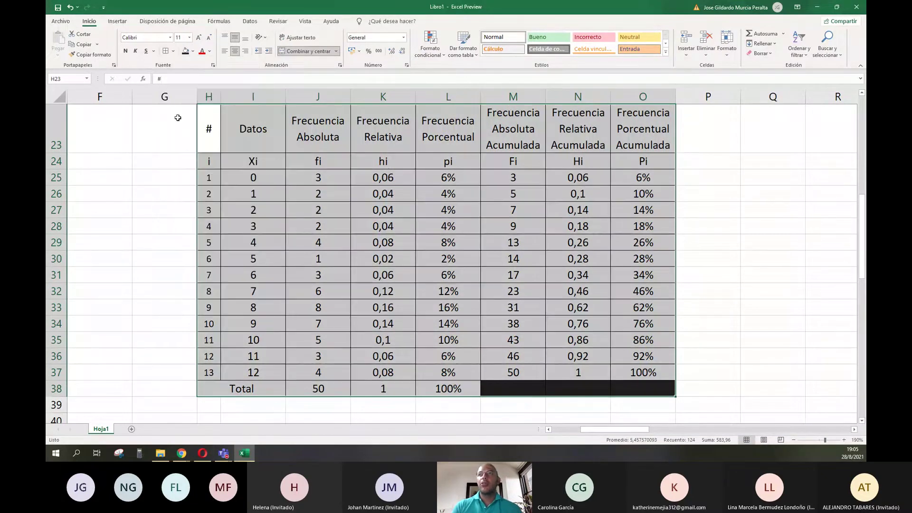
pyautogui.click(172, 51)
pyautogui.click(203, 168)
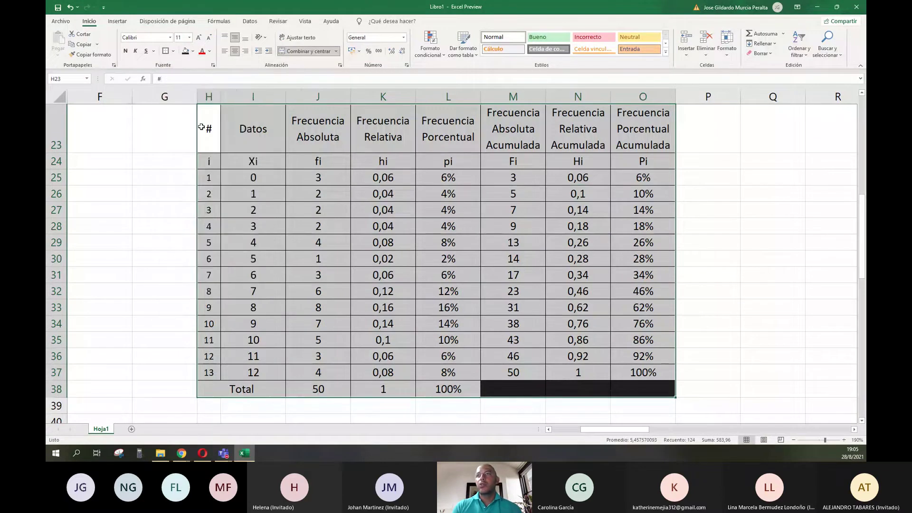
# - Put a thick outside border around the title row H23:O23 and another around the symbol row H24:O24
pyautogui.click(203, 126)
pyautogui.hotkey('ctrl', 'shift', 'Right')
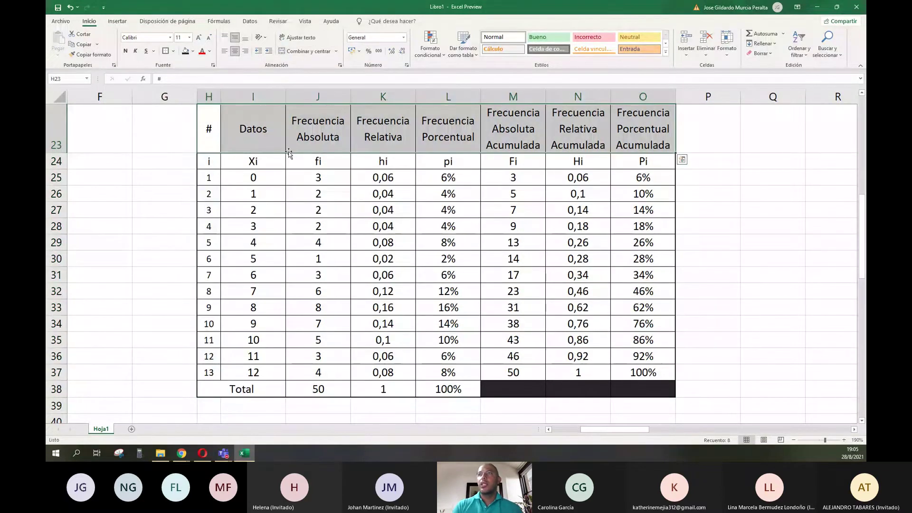
pyautogui.click(166, 50)
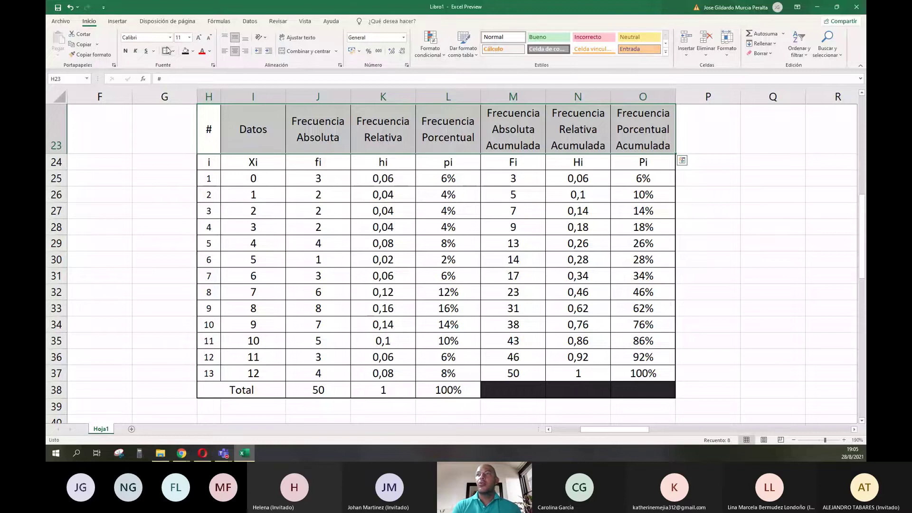
pyautogui.press('Down')
pyautogui.hotkey('ctrl', 'shift', 'Right')
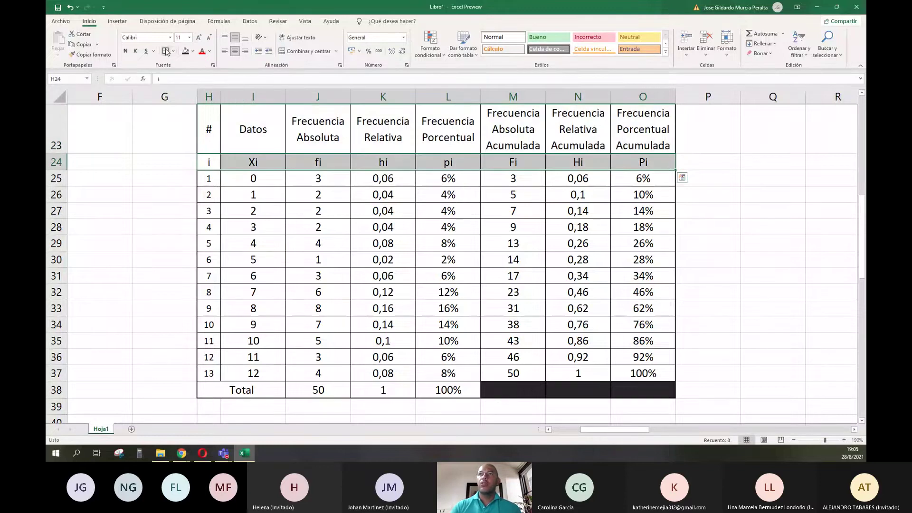
pyautogui.click(166, 51)
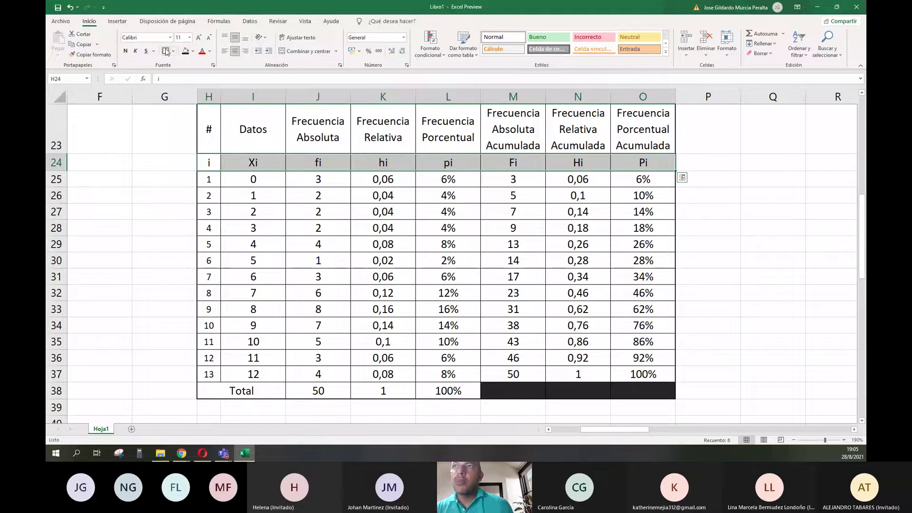
# - Fill the two header rows H23:O24 with a light blue theme color
pyautogui.click(212, 141)
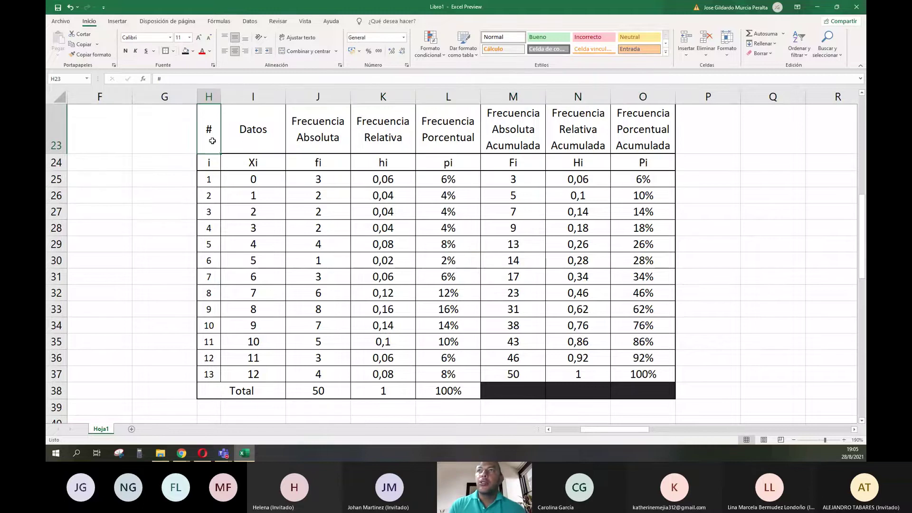
pyautogui.keyDown('shift'); pyautogui.click(641, 162); pyautogui.keyUp('shift')
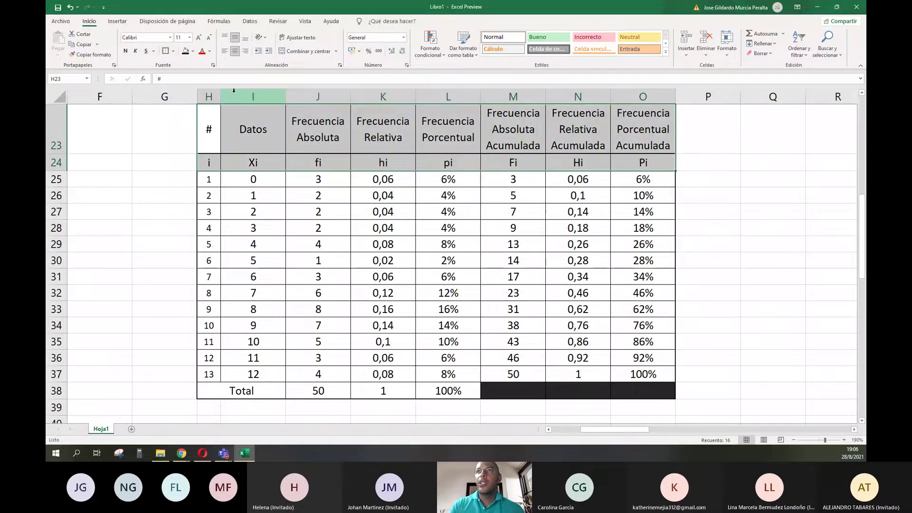
pyautogui.click(192, 51)
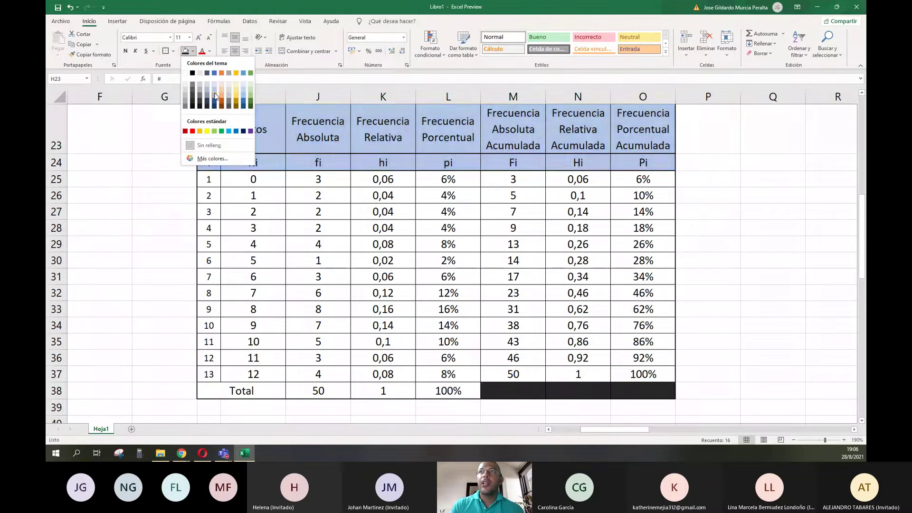
pyautogui.click(215, 93)
# - Fill the row numbers H25:H37 with the palest blue and the data values I25:I37 with orange
pyautogui.moveTo(209, 179); pyautogui.dragTo(209, 375)
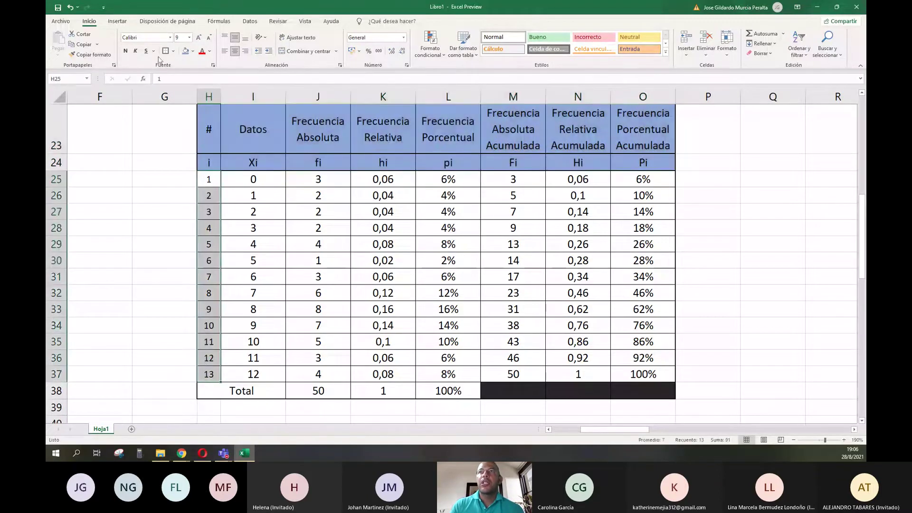
pyautogui.click(194, 51)
pyautogui.click(213, 87)
pyautogui.moveTo(252, 180); pyautogui.dragTo(252, 378)
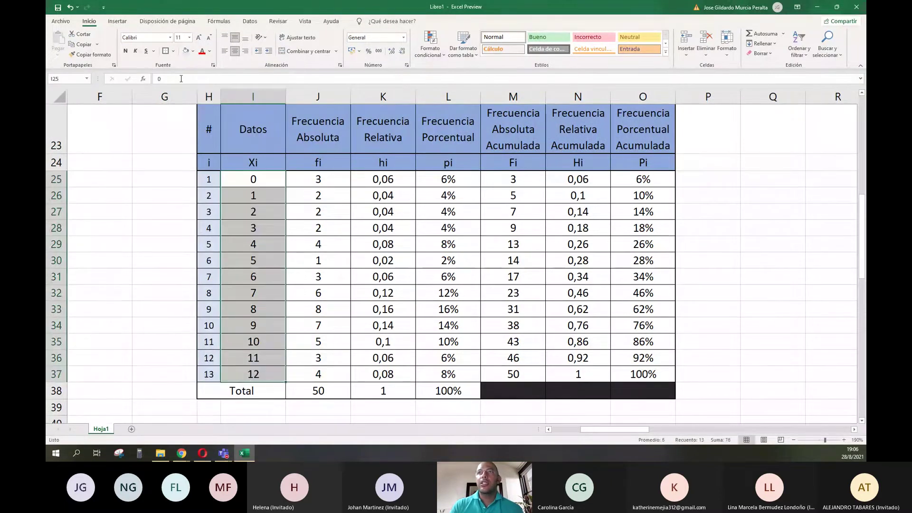
pyautogui.click(192, 52)
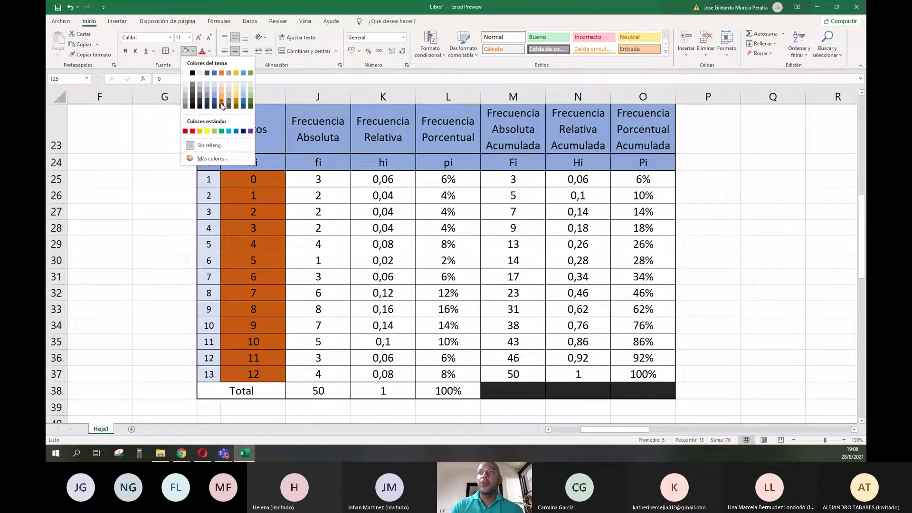
pyautogui.click(224, 74)
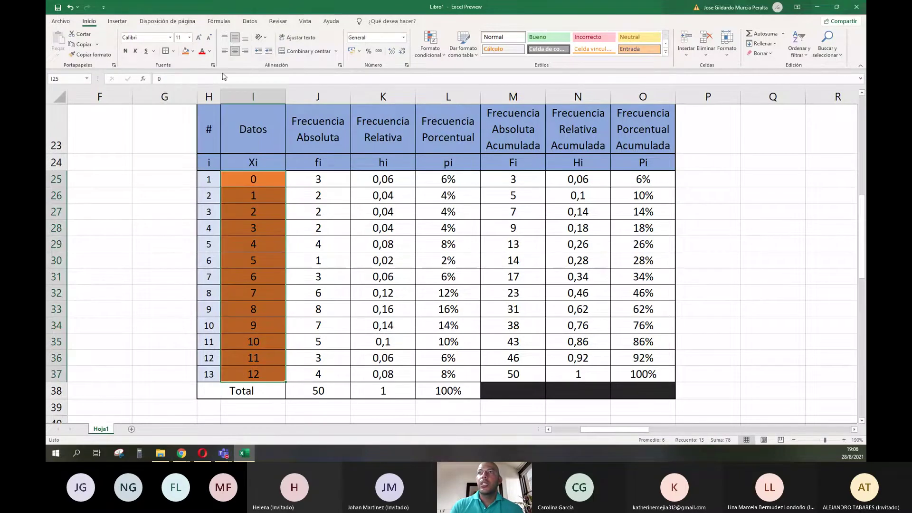
# - Fill the totals of the absolute, relative and percentage frequencies in J38:L38 with light green
pyautogui.moveTo(292, 389); pyautogui.dragTo(436, 385)
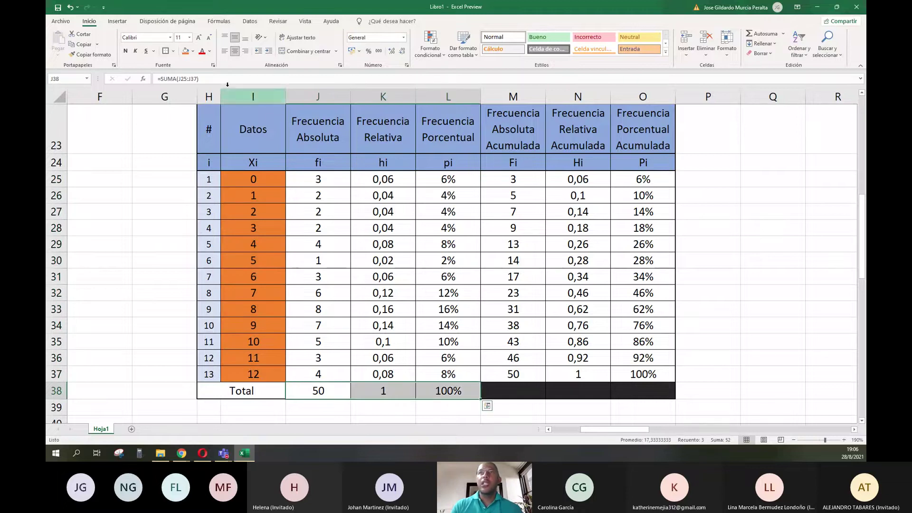
pyautogui.click(193, 51)
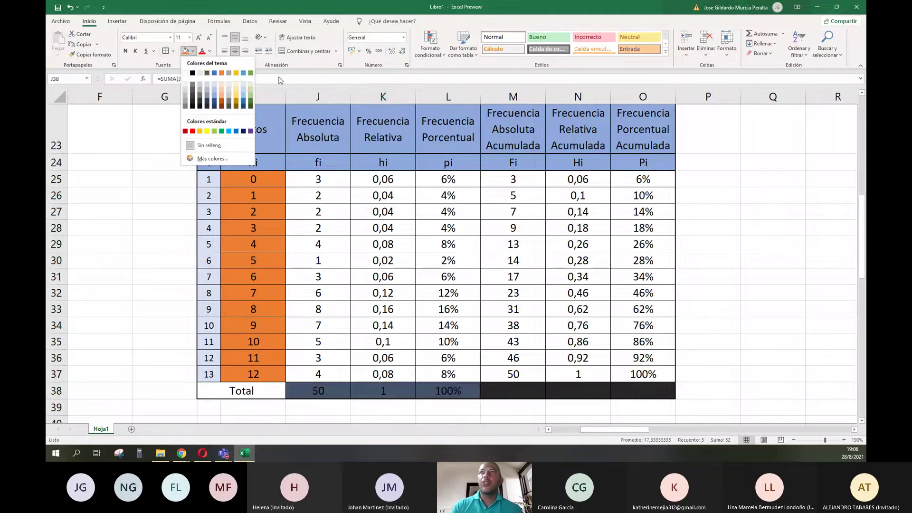
pyautogui.click(251, 90)
# - Review the body of the formatted table, comparing the simple frequency columns with the cumulative ones
pyautogui.moveTo(447, 245); pyautogui.dragTo(513, 244)
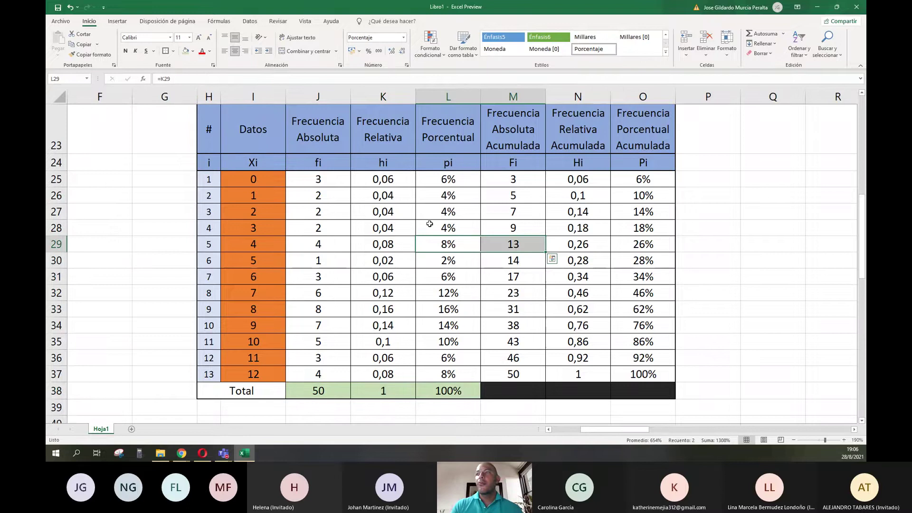
pyautogui.click(741, 248)
pyautogui.moveTo(324, 182); pyautogui.dragTo(632, 368)
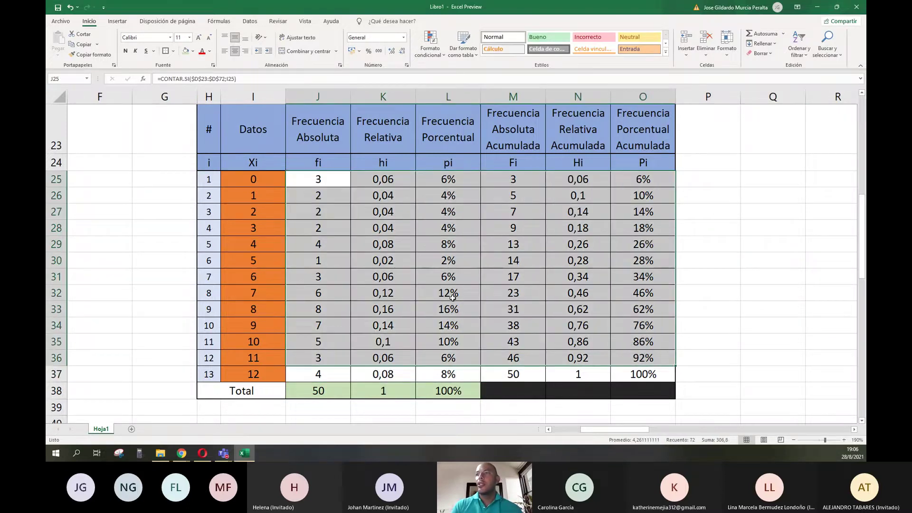
pyautogui.click(449, 295)
pyautogui.moveTo(318, 179); pyautogui.dragTo(358, 357)
pyautogui.moveTo(522, 179); pyautogui.dragTo(517, 366)
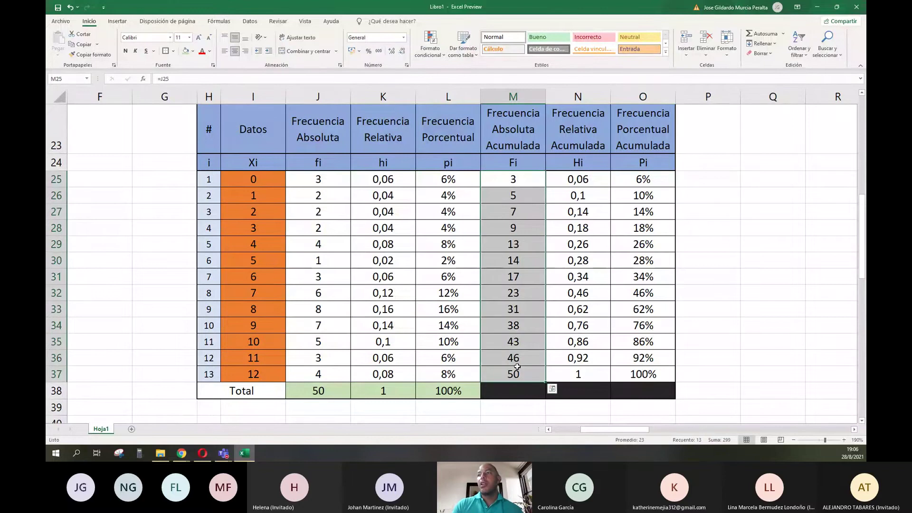
pyautogui.click(568, 291)
pyautogui.scroll(1, 760, 262)
pyautogui.scroll(-1, 772, 257)
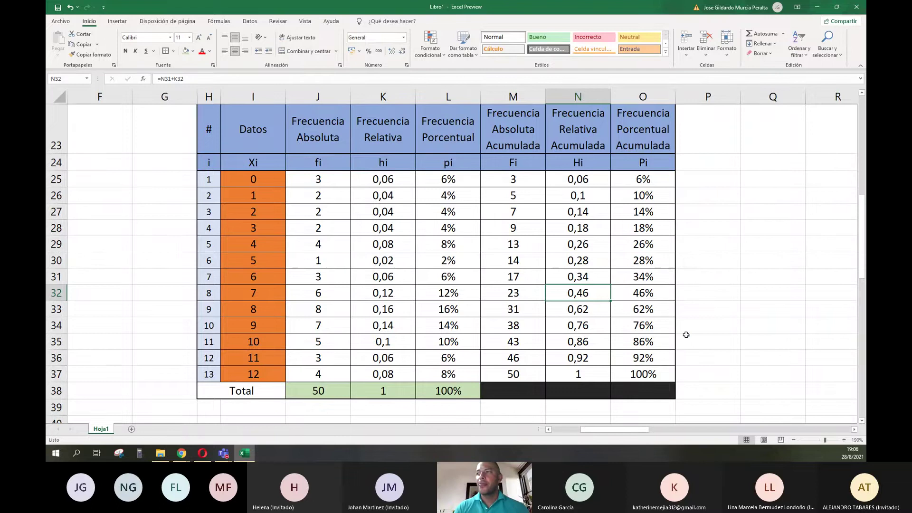
pyautogui.scroll(-2, 686, 335)
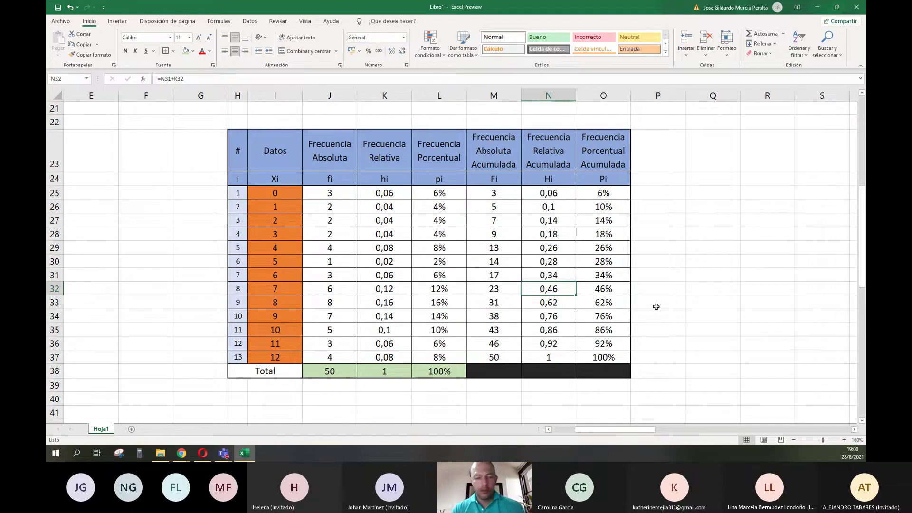
# - Return to the exercise instructions on the data sheet, data interpretation and bar chart above the table
pyautogui.scroll(1, 175, 239)
pyautogui.scroll(7, 176, 239)
pyautogui.hscroll(-2, 200, 252)
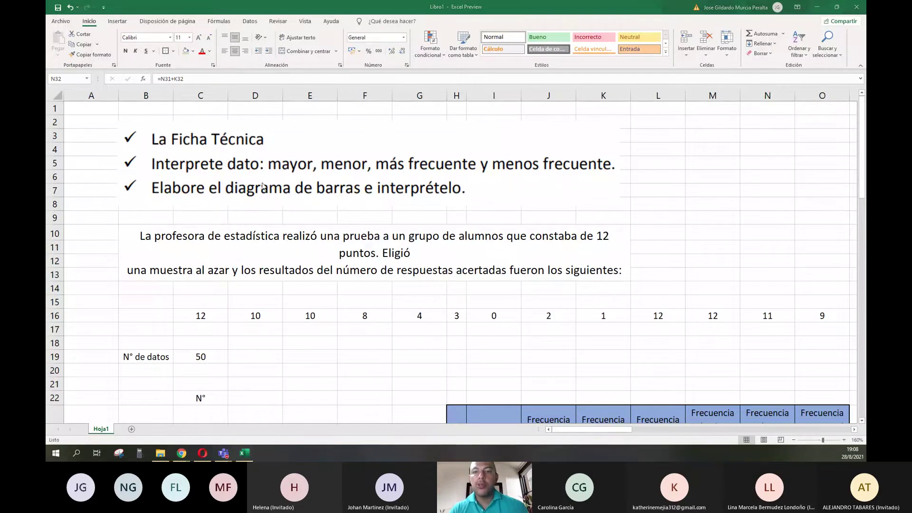
# - Switch to the statistics PDF in Chrome and review the tasks and data table of section 3.2.2, Ejercicios de entrenamiento, exercise 1
pyautogui.hotkey('alt', 'Tab')
pyautogui.scroll(-20, 490, 261)
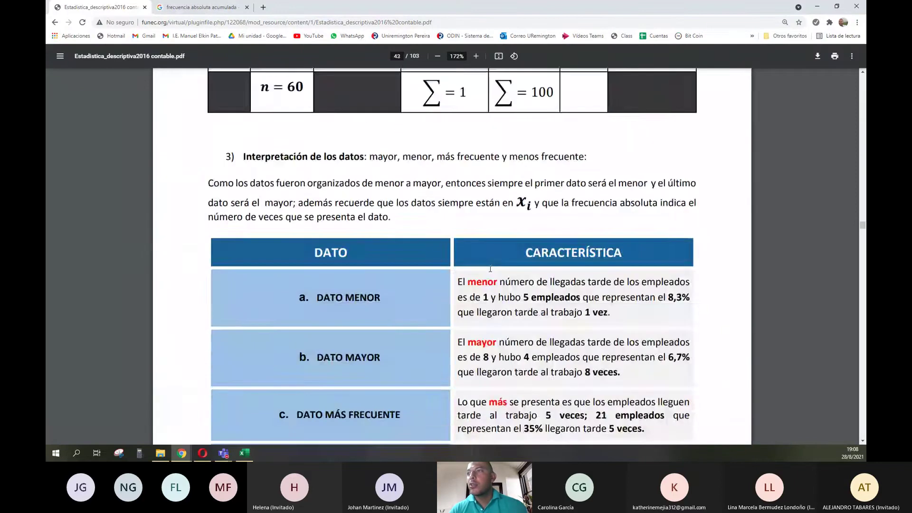
pyautogui.scroll(-10, 489, 282)
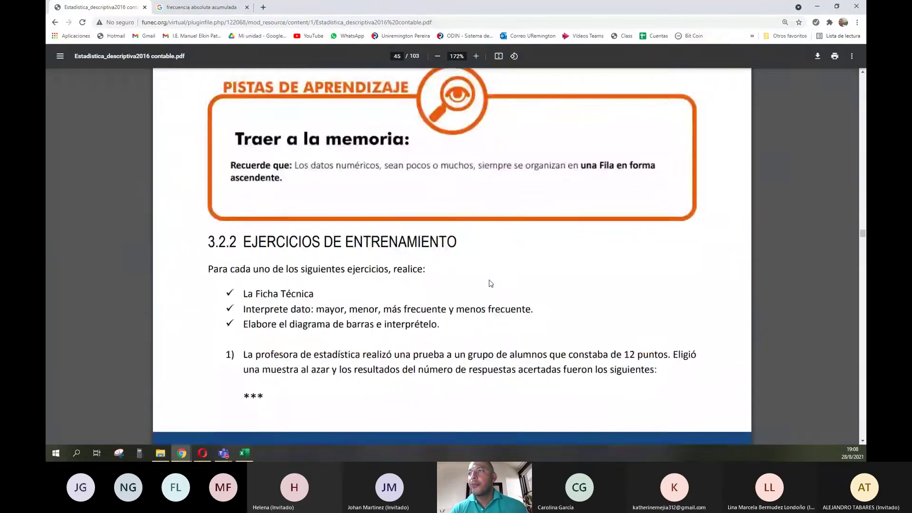
pyautogui.scroll(3, 489, 280)
pyautogui.moveTo(334, 172); pyautogui.dragTo(438, 172)
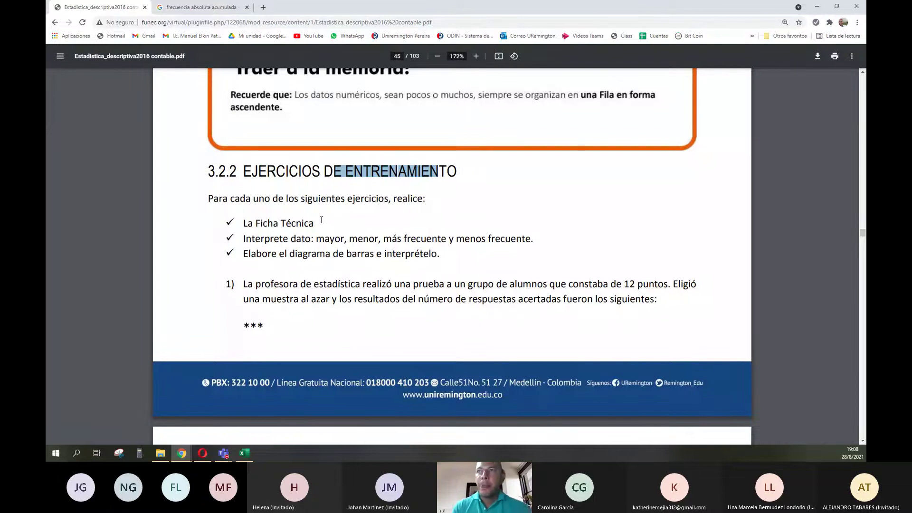
pyautogui.moveTo(243, 222); pyautogui.dragTo(311, 221)
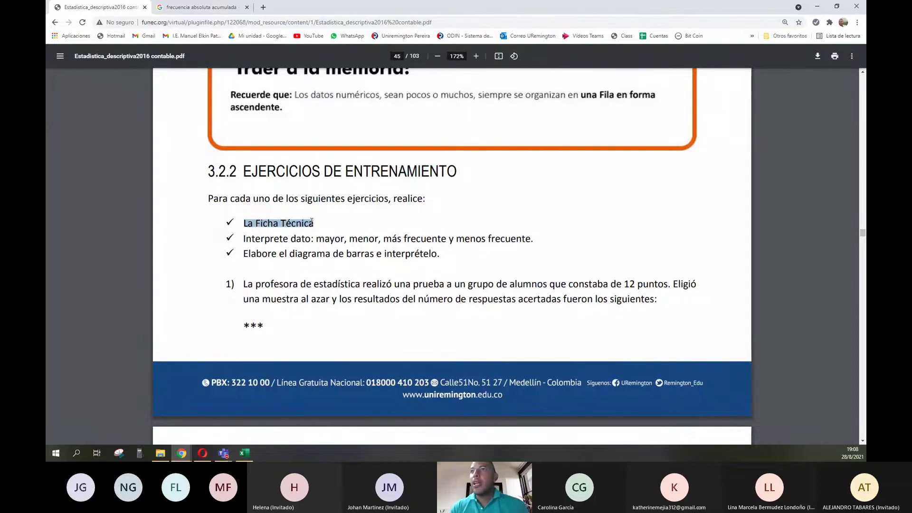
pyautogui.moveTo(263, 239); pyautogui.dragTo(330, 254)
pyautogui.click(391, 255)
pyautogui.moveTo(243, 223); pyautogui.dragTo(445, 264)
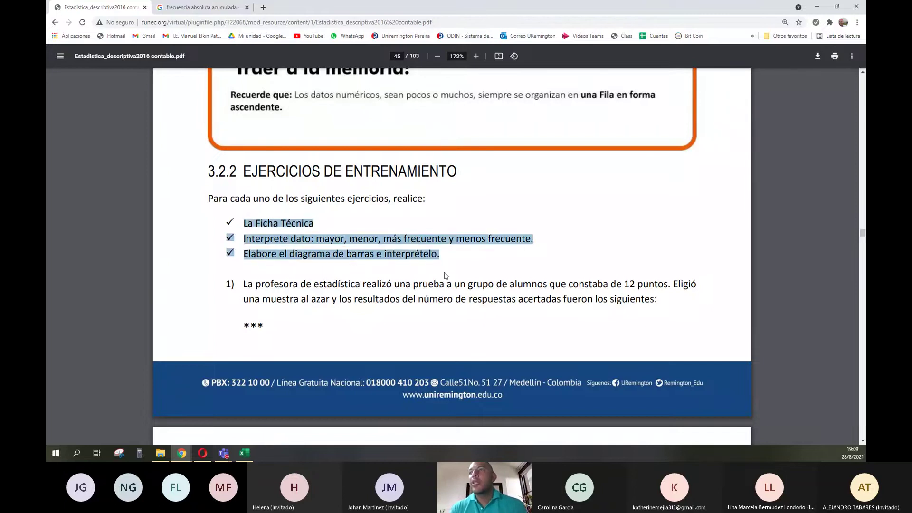
pyautogui.scroll(-1, 416, 269)
pyautogui.scroll(-5, 417, 269)
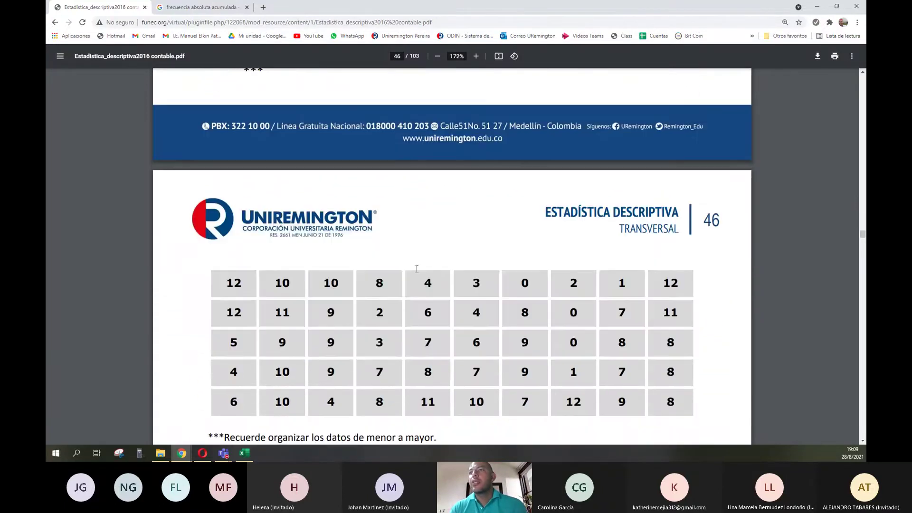
pyautogui.scroll(2, 416, 269)
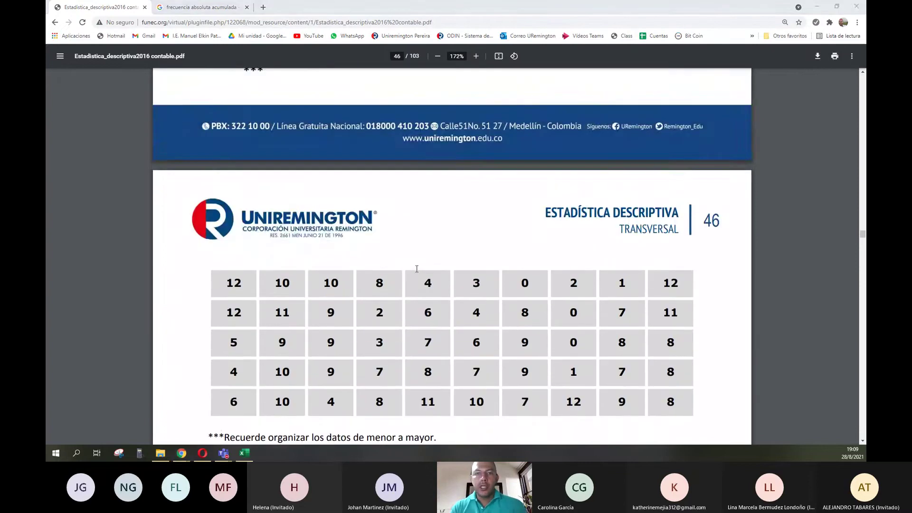
# - Switch back to the Excel workbook and enter the heading "Ficha tècnica" in cell P4, beside the exercise statement
pyautogui.hotkey('alt', 'Tab')
pyautogui.scroll(-3, 454, 308)
pyautogui.scroll(3, 648, 297)
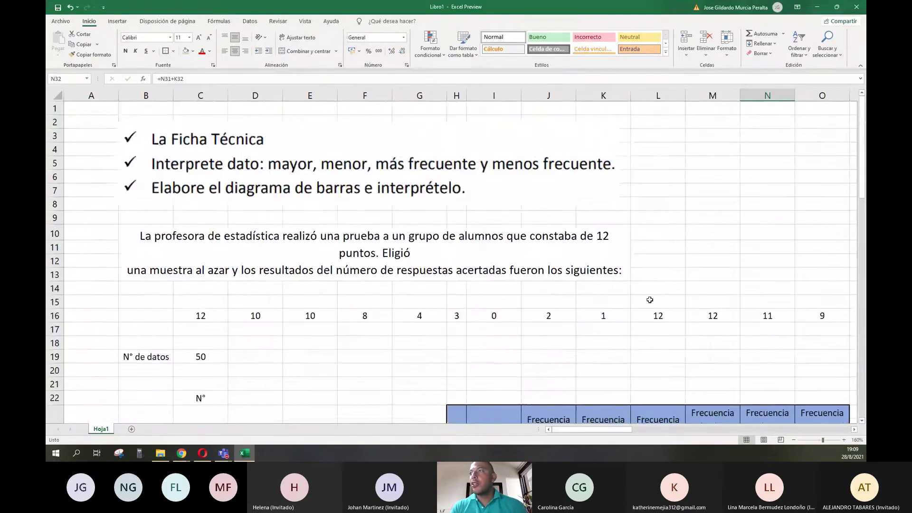
pyautogui.hscroll(5, 641, 261)
pyautogui.hscroll(4, 500, 161)
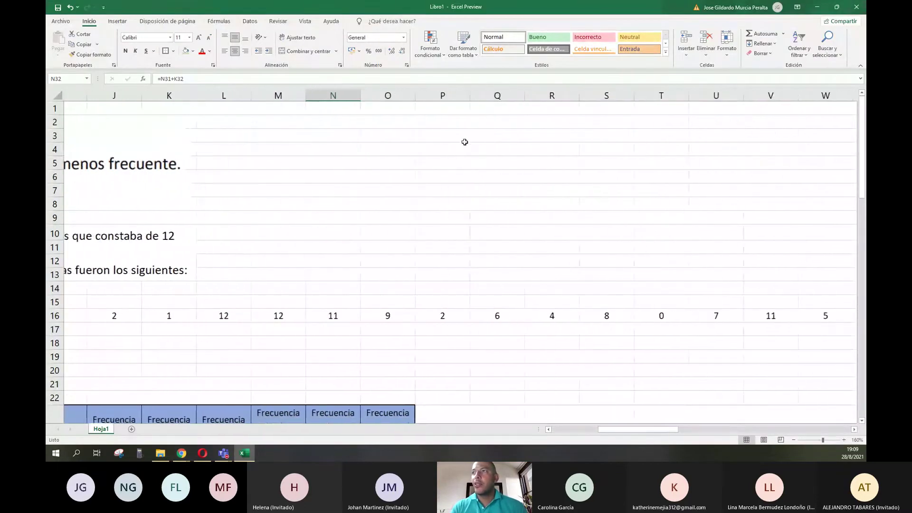
pyautogui.click(420, 149)
pyautogui.write('F')
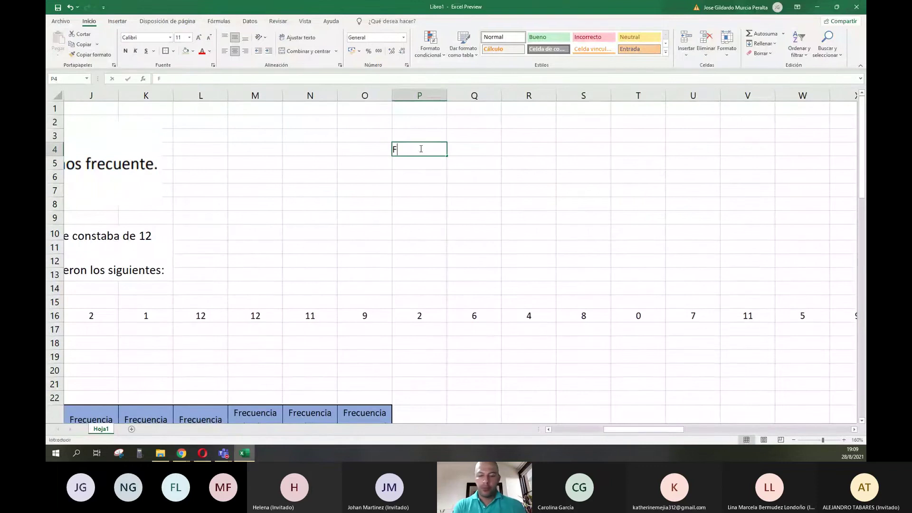
pyautogui.write('icha técnica')
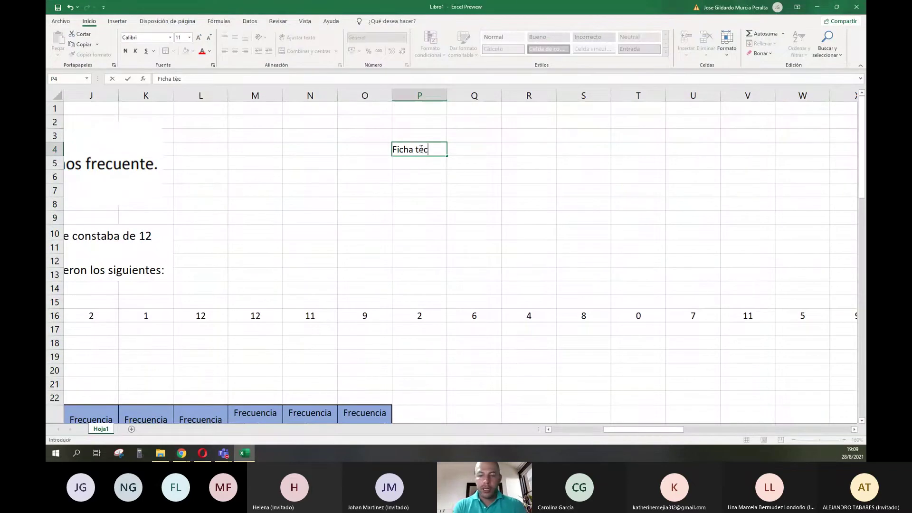
pyautogui.press('Return')
pyautogui.press('Up')
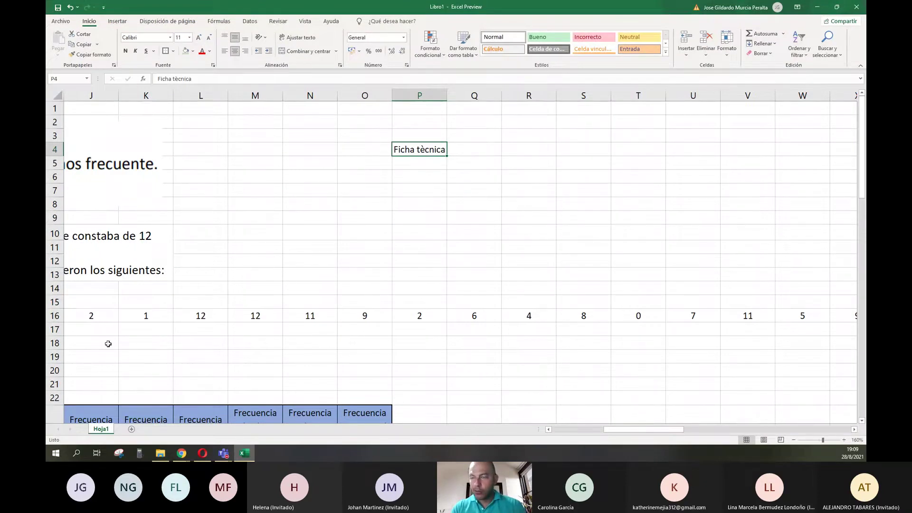
# - Correct the accent in the P4 heading so that it reads "Ficha técnica"
pyautogui.click(242, 80)
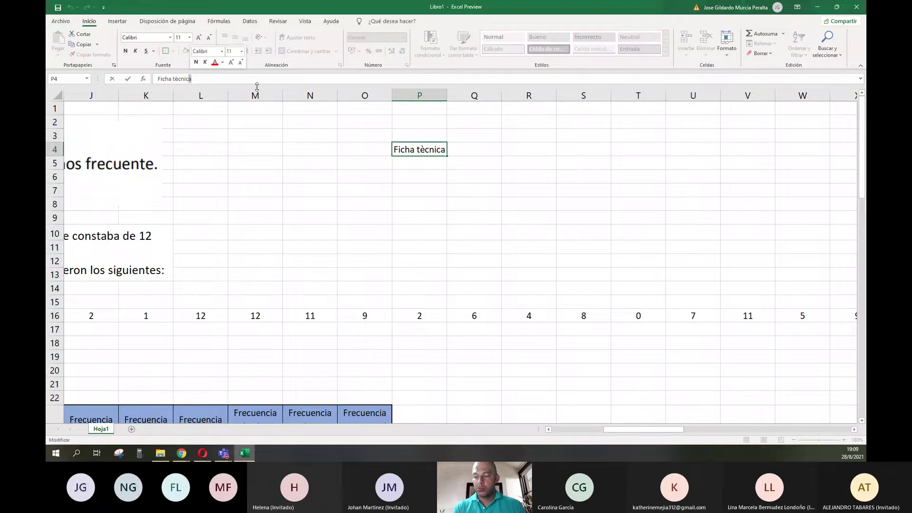
pyautogui.press('Left')
pyautogui.press('Left')
pyautogui.press('Left')
pyautogui.press('BackSpace')
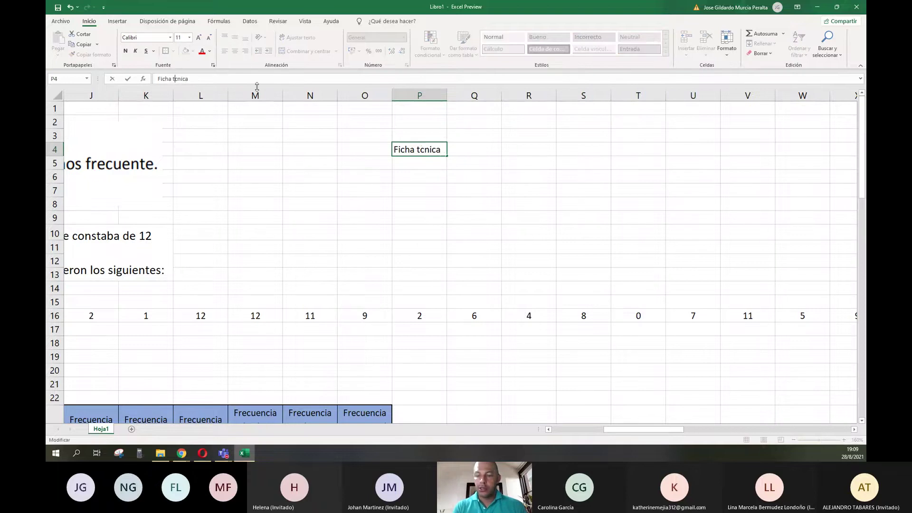
pyautogui.write('é')
pyautogui.press('Return')
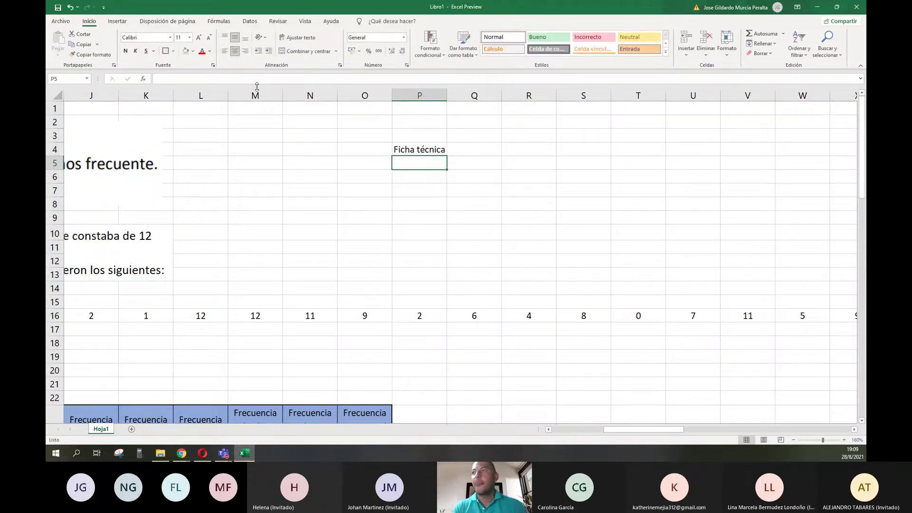
# - Enter the labels "Población" in P6 and "Muestra" in P7 under the Ficha técnica heading
pyautogui.press('Down')
pyautogui.write('Población')
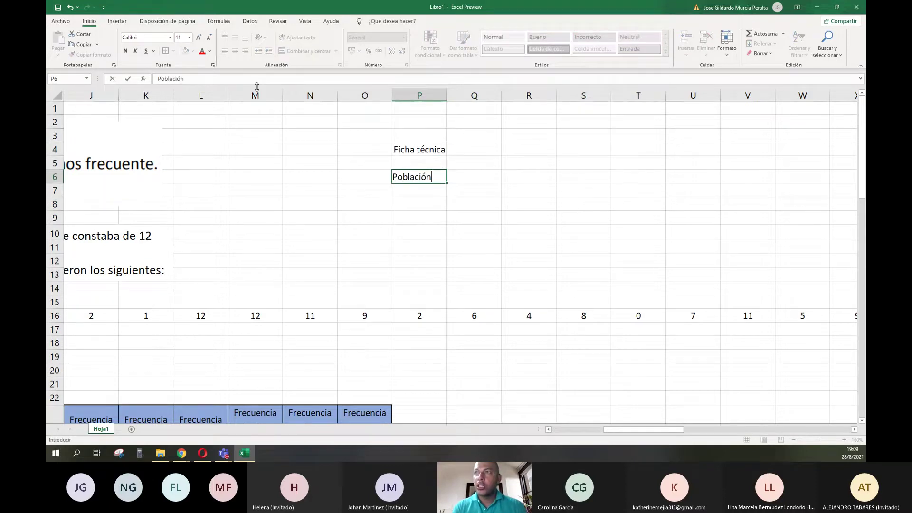
pyautogui.press('Return')
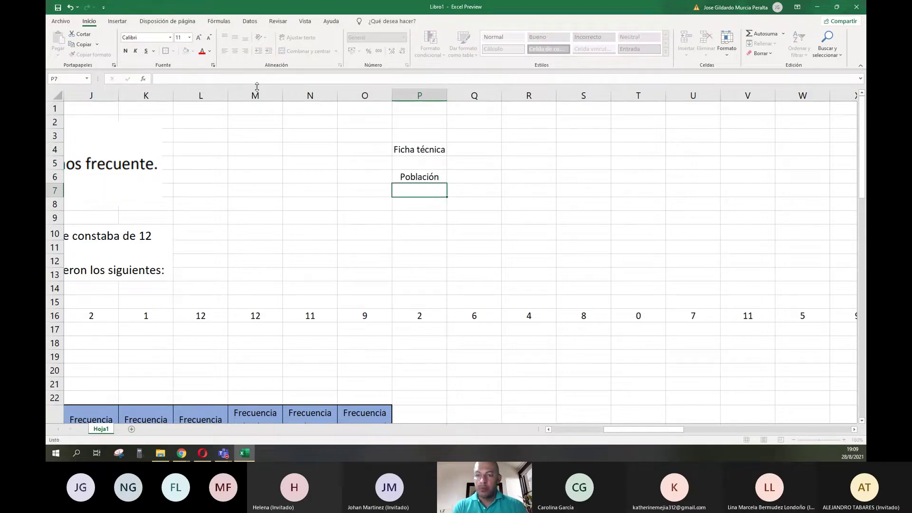
pyautogui.write('Muestra')
pyautogui.hotkey('ctrl', 'Return')
pyautogui.press('Down')
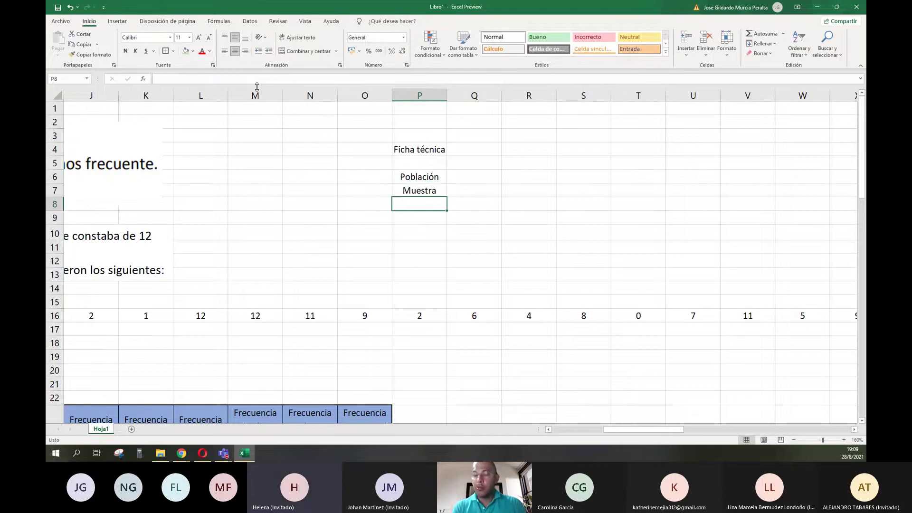
# - Add the labels "Variable" in P8 and "Tipo de variable" in P9 below Muestra
pyautogui.write('Variab')
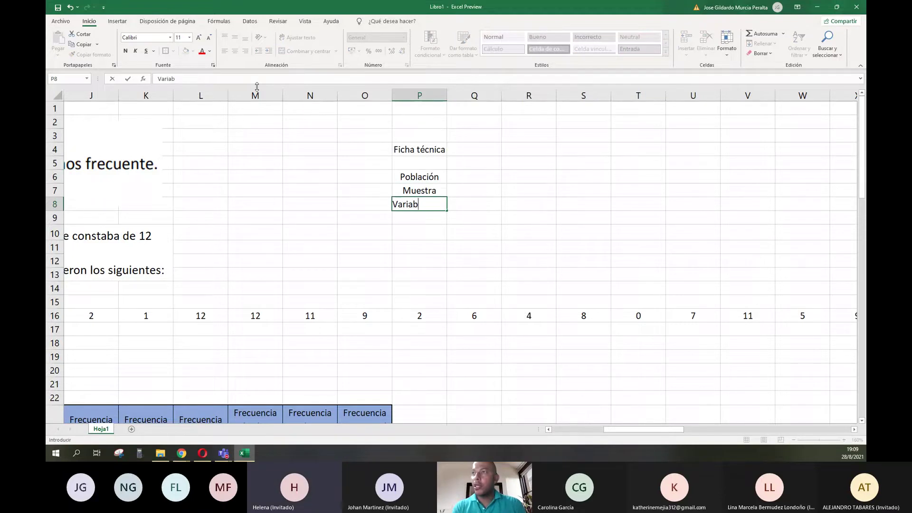
pyautogui.write('le')
pyautogui.press('Return')
pyautogui.write('Tipo')
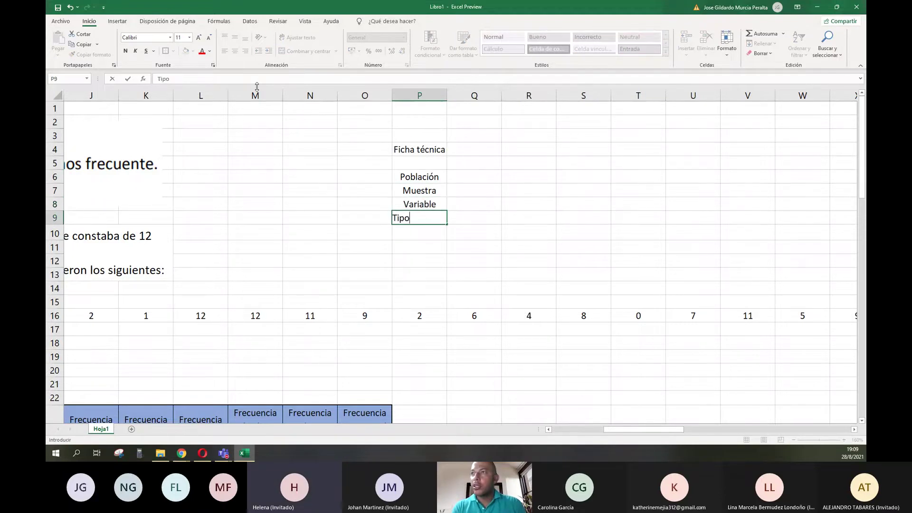
pyautogui.write(' de variale')
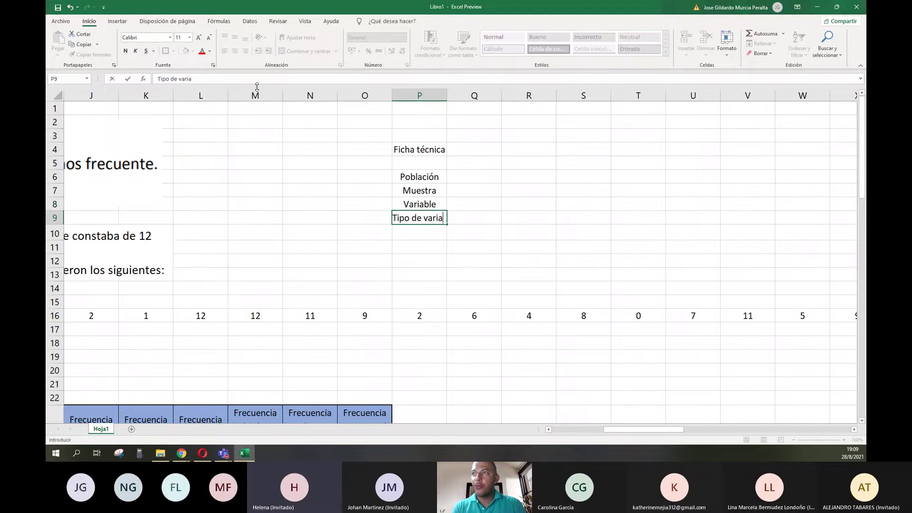
pyautogui.press('BackSpace')
pyautogui.press('BackSpace')
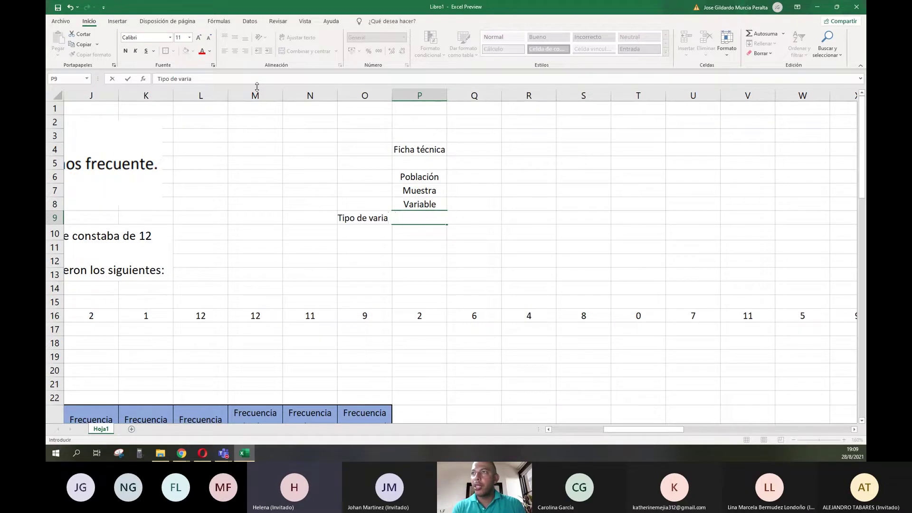
pyautogui.write('ble')
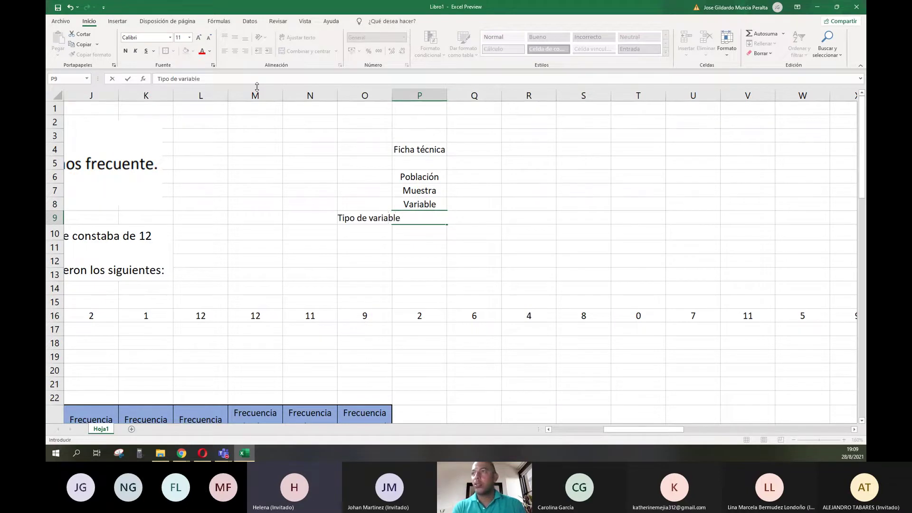
pyautogui.press('Return')
# - Widen column P so that the label Tipo de variable fits inside its cell
pyautogui.press('Up')
pyautogui.press('Up')
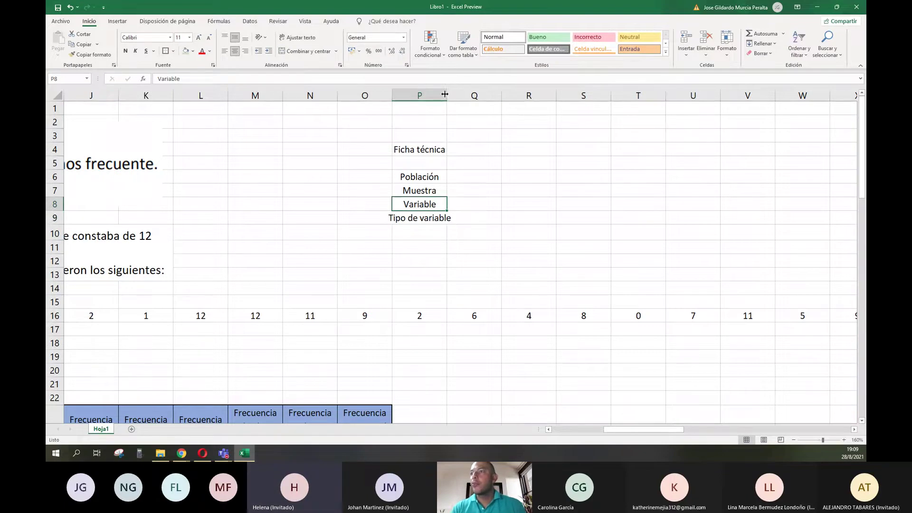
pyautogui.moveTo(446, 95); pyautogui.dragTo(465, 95)
pyautogui.moveTo(444, 150); pyautogui.dragTo(579, 153)
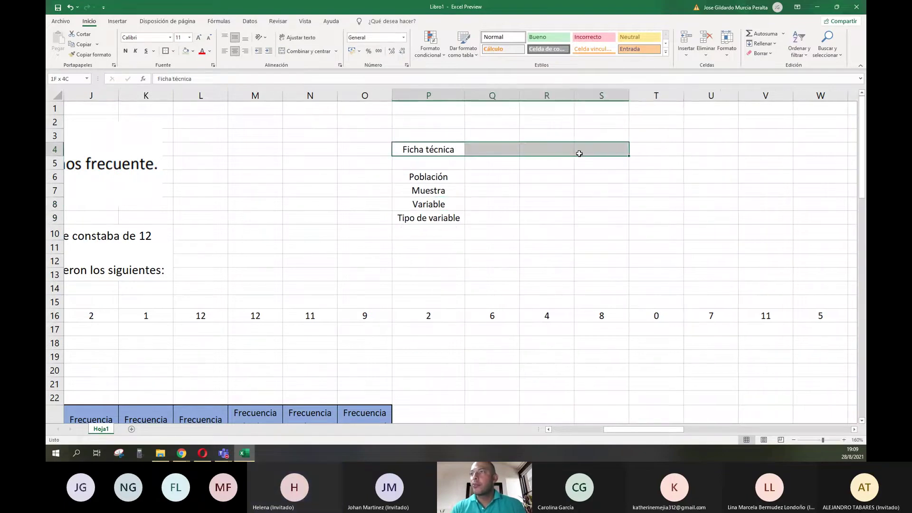
pyautogui.click(480, 177)
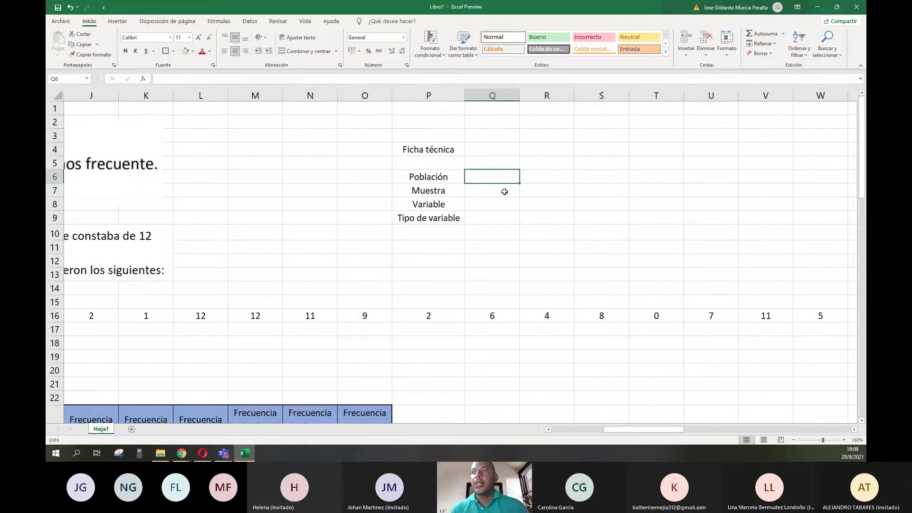
# - Change the opening of the exercise statement in B10 from "La profesora" to "El profesor"
pyautogui.hscroll(-7, 490, 213)
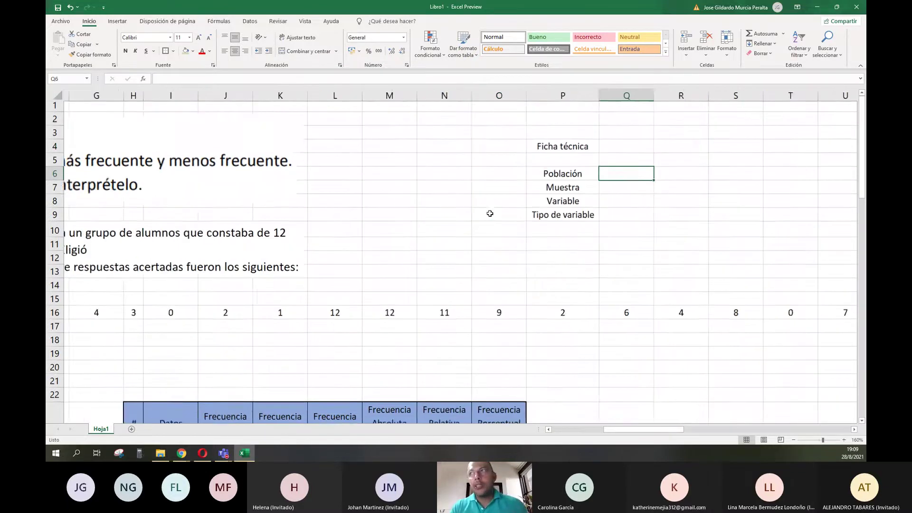
pyautogui.hscroll(-2, 421, 227)
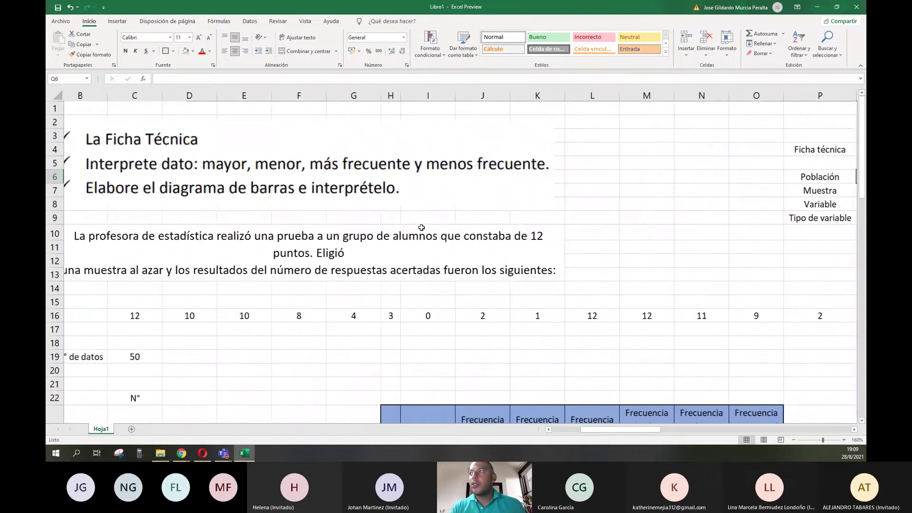
pyautogui.click(291, 261)
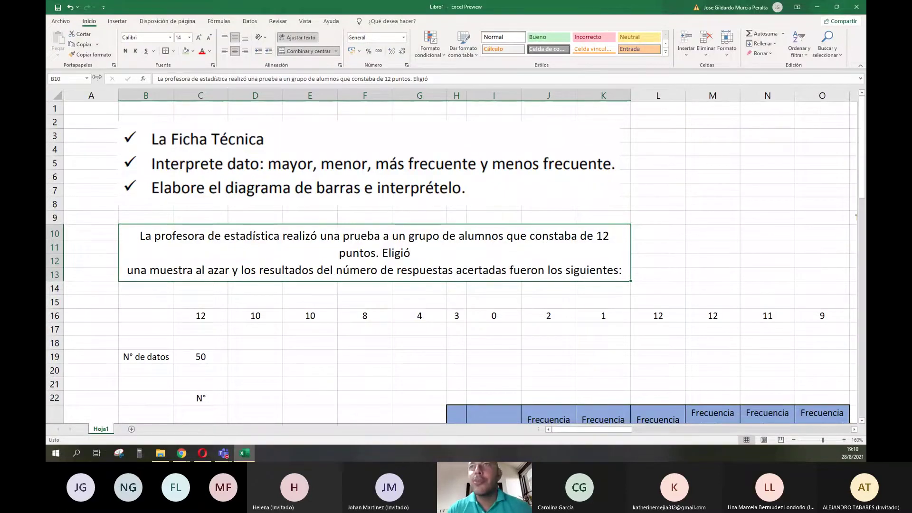
pyautogui.click(187, 79)
pyautogui.press('BackSpace')
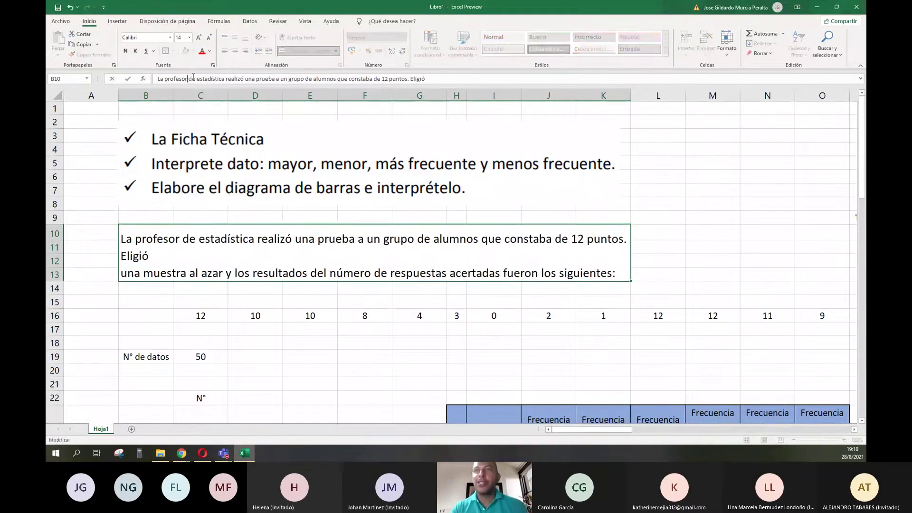
pyautogui.press('Left')
pyautogui.press('Left')
pyautogui.press('BackSpace')
pyautogui.press('BackSpace')
pyautogui.write('El')
pyautogui.press('Return')
pyautogui.press('Up')
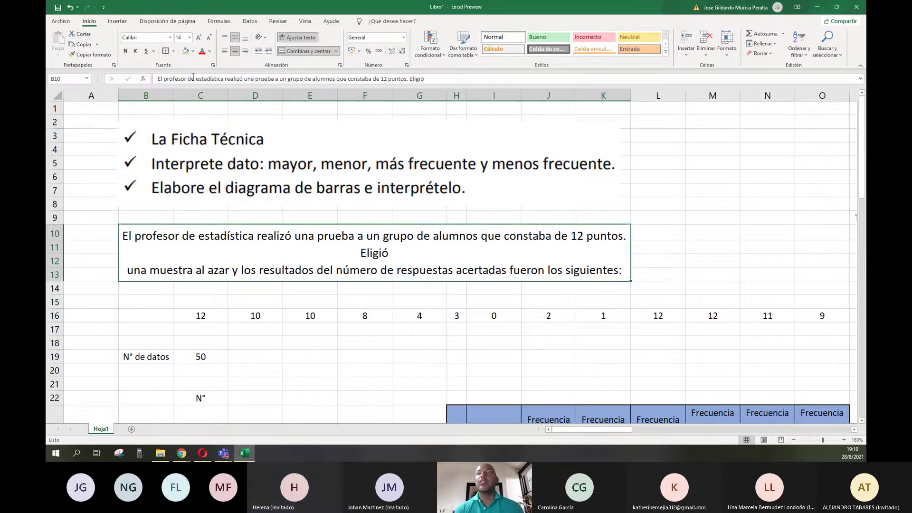
# - Enter "Estudiantes de estadística" in Q6 as the Población value of the Ficha técnica
pyautogui.press('Right')
pyautogui.press('Right')
pyautogui.press('Right')
pyautogui.press('Right')
pyautogui.press('Right')
pyautogui.press('Right')
pyautogui.press('Right')
pyautogui.press('Right')
pyautogui.press('Up')
pyautogui.press('Up')
pyautogui.press('Up')
pyautogui.press('Up')
pyautogui.press('Up')
pyautogui.press('Up')
pyautogui.press('Left')
pyautogui.press('Left')
pyautogui.press('Up')
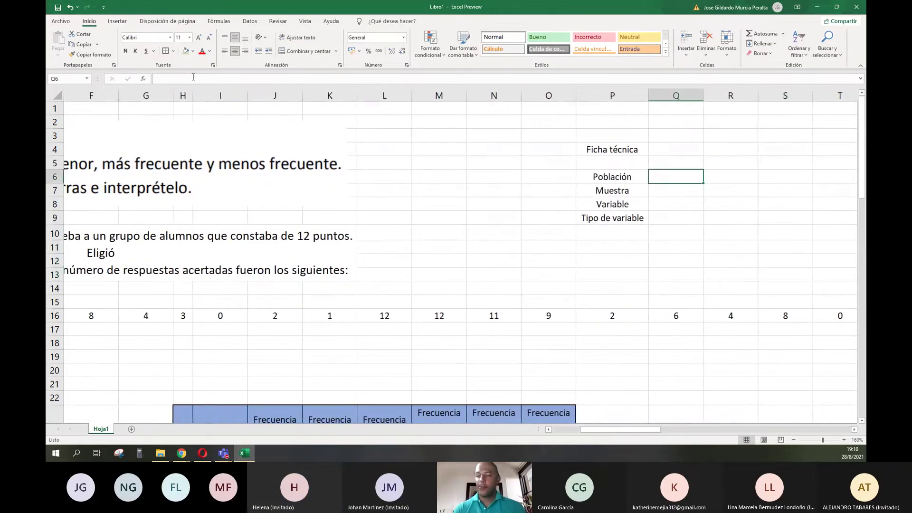
pyautogui.write('Estudiant')
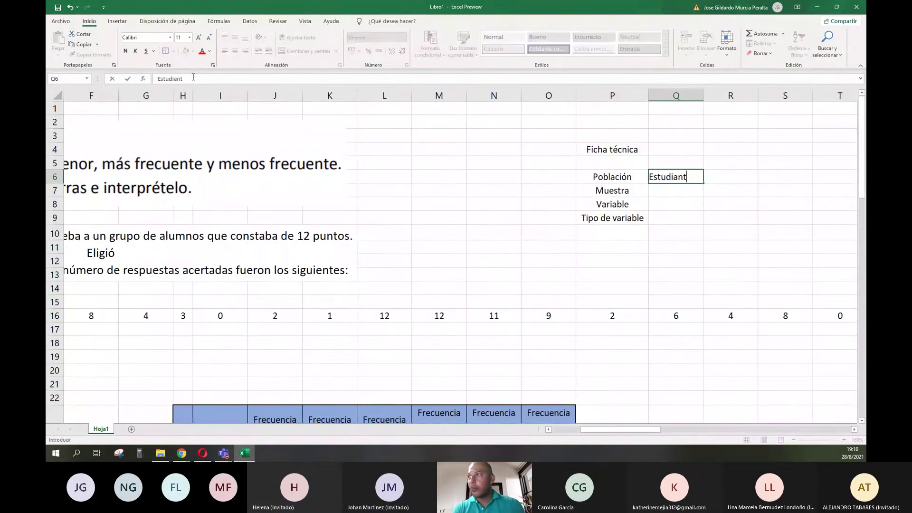
pyautogui.write('es de es')
pyautogui.write('ta')
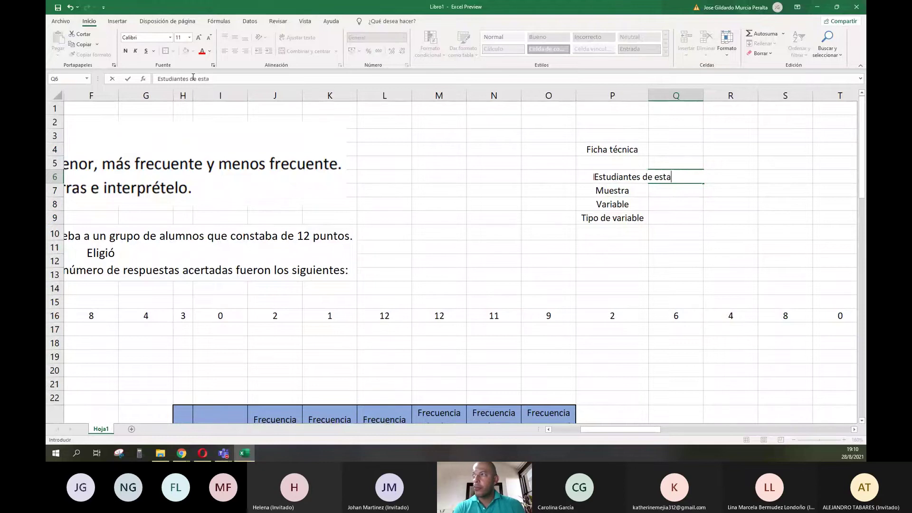
pyautogui.write('dística')
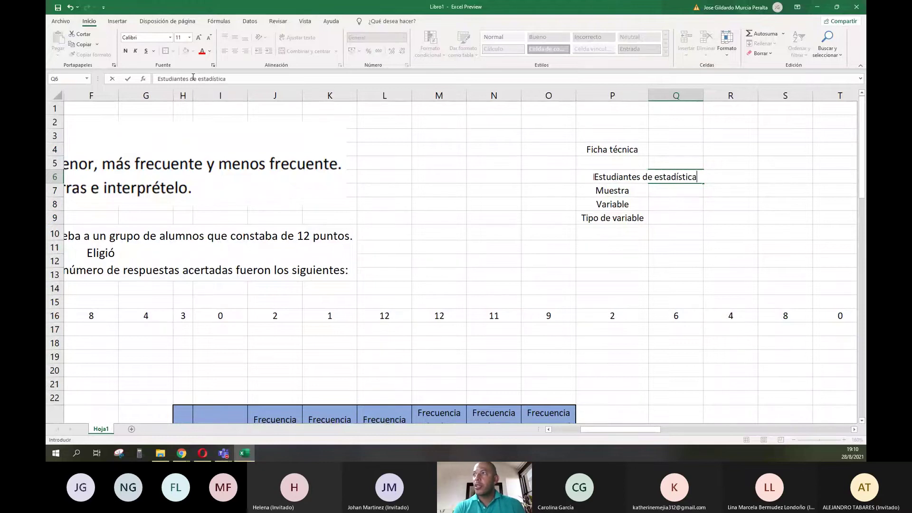
pyautogui.press('Return')
# - Merge and center cells Q6:S6 so the Población text fits
pyautogui.press('Up')
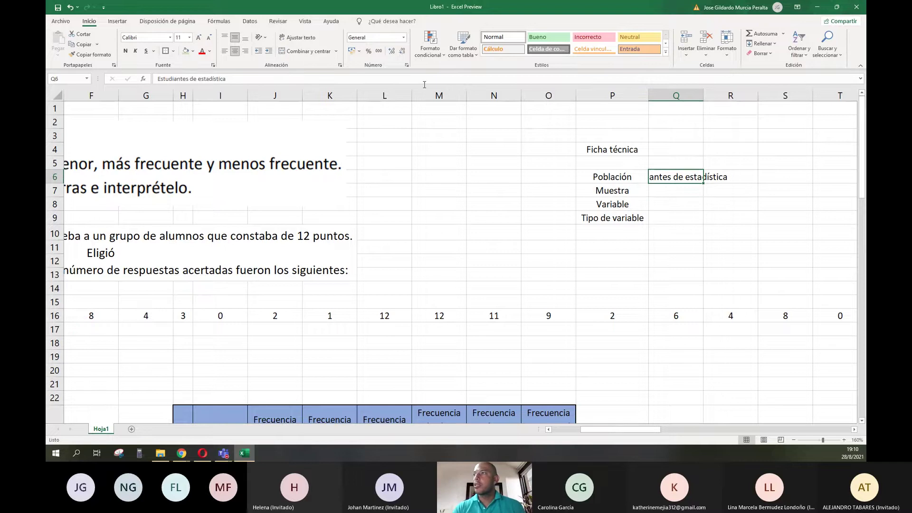
pyautogui.keyDown('shift'); pyautogui.click(772, 175); pyautogui.keyUp('shift')
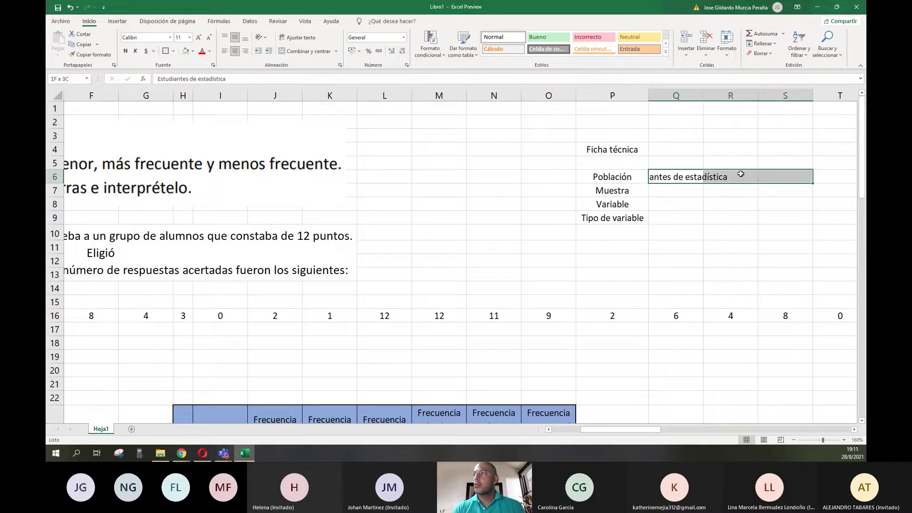
pyautogui.click(294, 51)
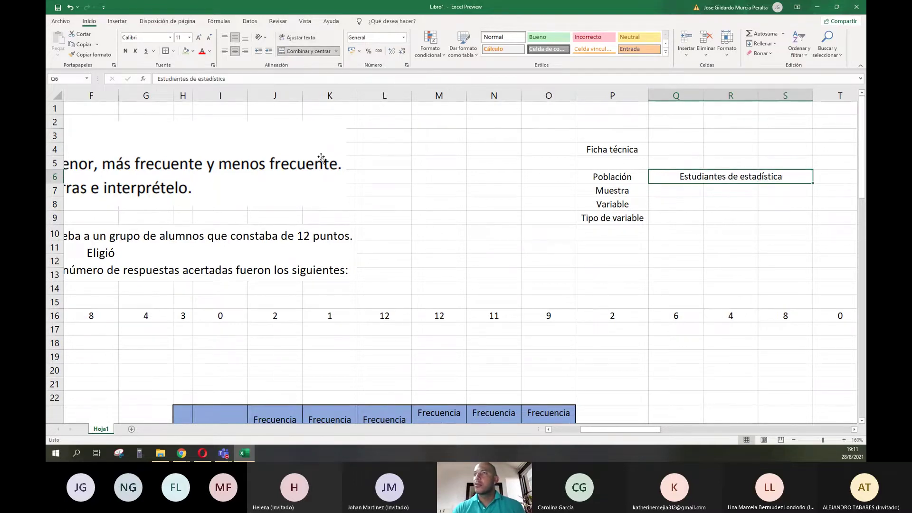
# - Merge and center cells Q7:S7 beside the Muestra label
pyautogui.hscroll(-5, 264, 172)
pyautogui.click(301, 252)
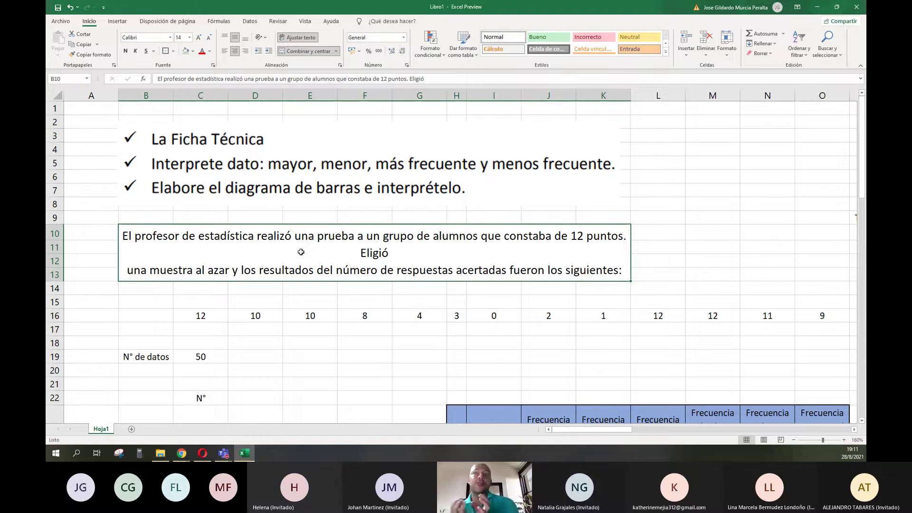
pyautogui.hscroll(8, 301, 252)
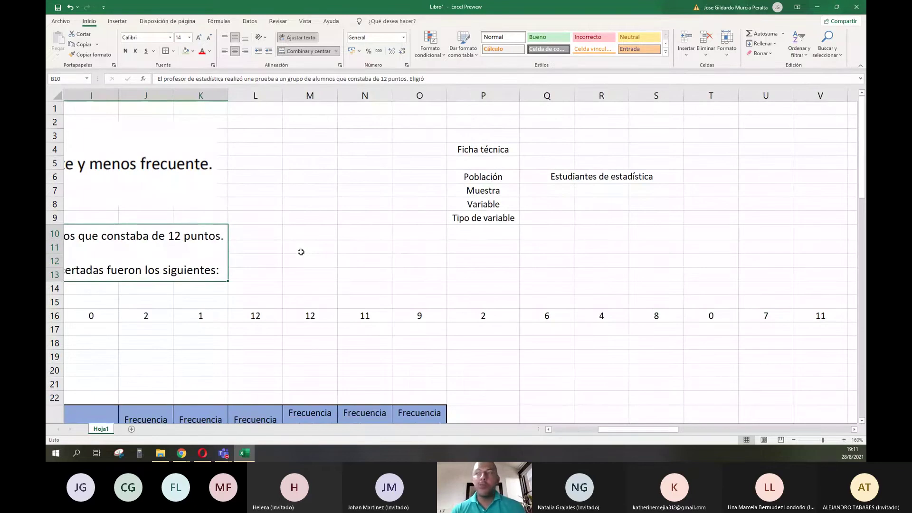
pyautogui.click(570, 176)
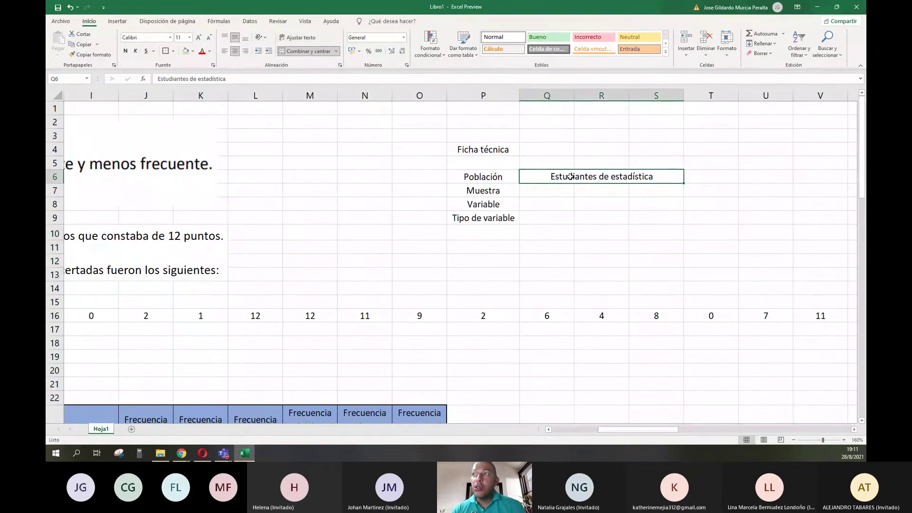
pyautogui.click(567, 189)
pyautogui.moveTo(568, 190); pyautogui.dragTo(655, 190)
pyautogui.click(307, 51)
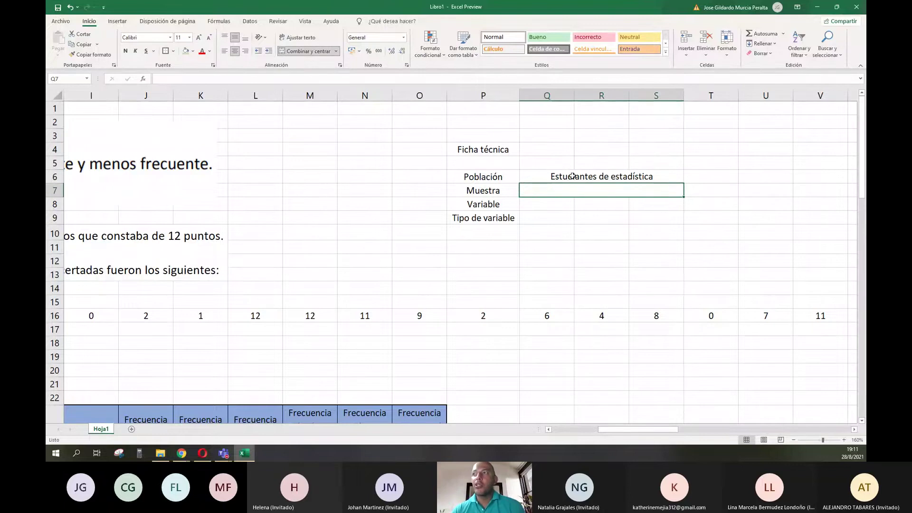
pyautogui.click(568, 174)
pyautogui.click(558, 193)
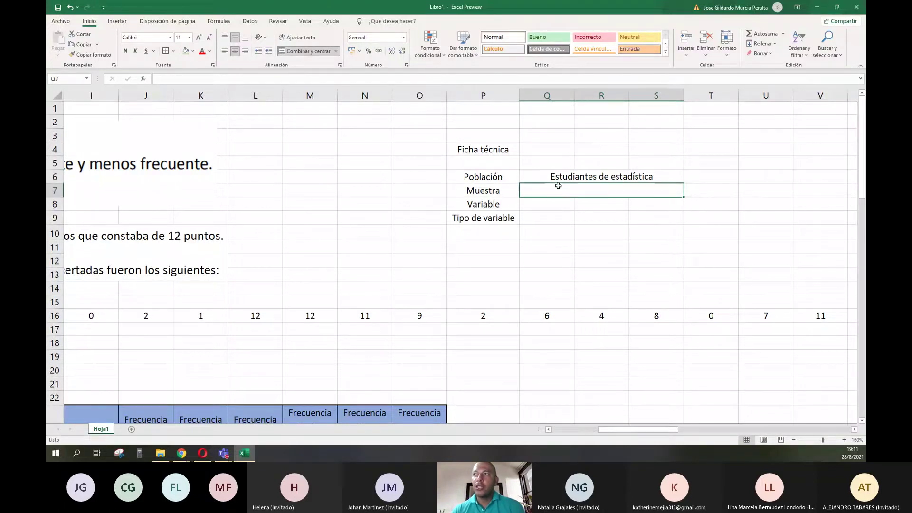
pyautogui.click(490, 191)
pyautogui.click(485, 180)
pyautogui.click(485, 190)
pyautogui.click(485, 179)
pyautogui.click(486, 190)
pyautogui.click(485, 180)
pyautogui.click(482, 202)
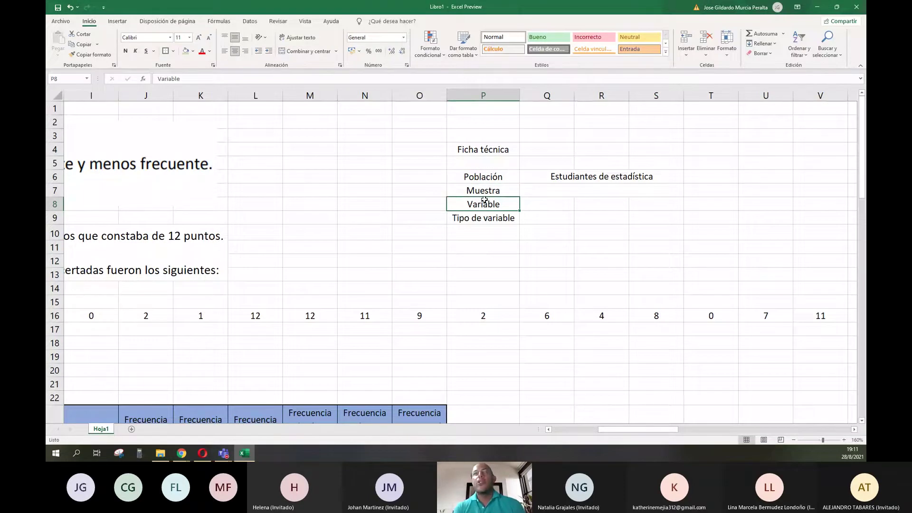
pyautogui.click(619, 186)
pyautogui.click(588, 176)
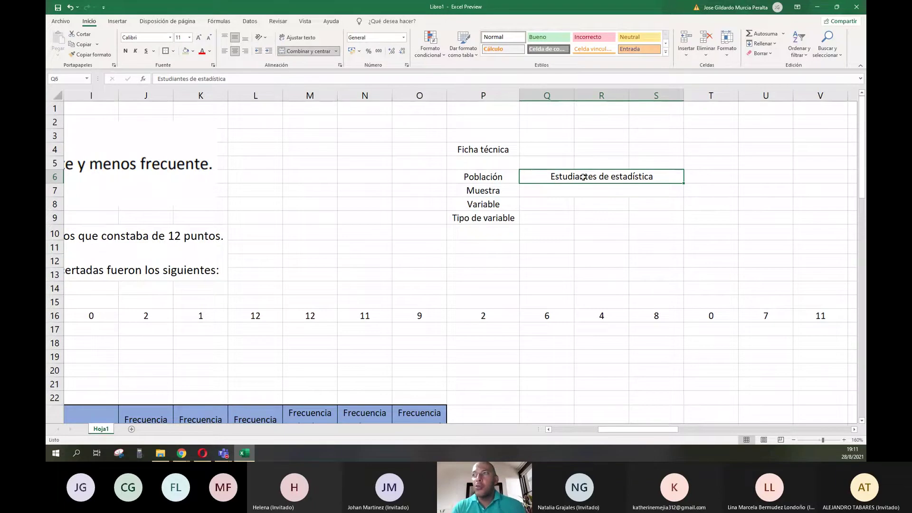
pyautogui.click(576, 190)
pyautogui.click(575, 179)
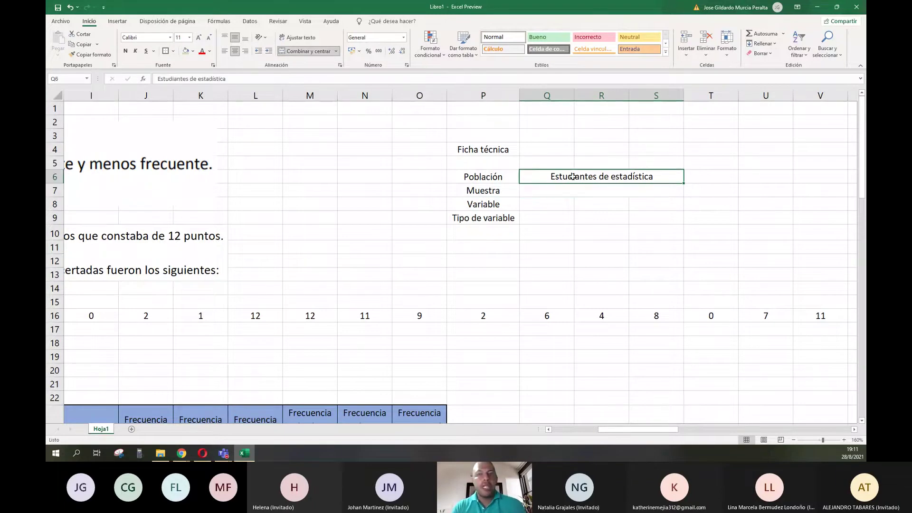
pyautogui.click(578, 191)
pyautogui.click(496, 192)
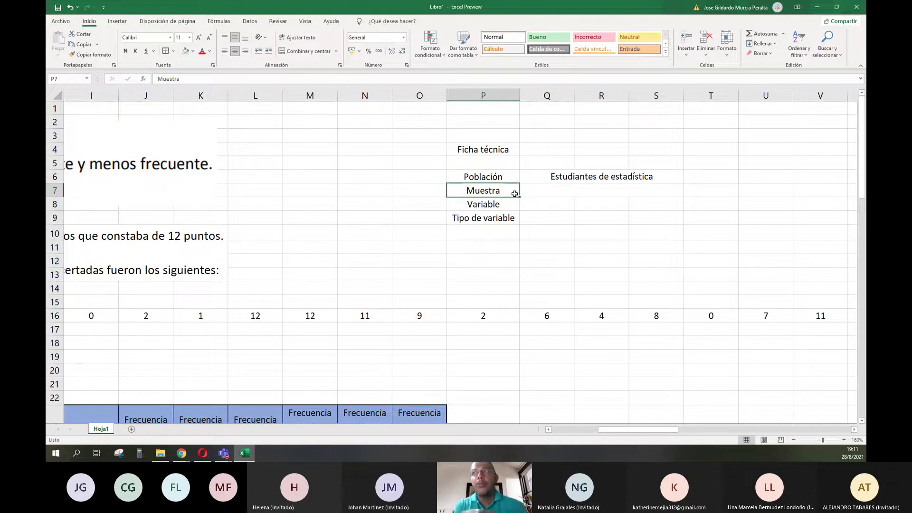
pyautogui.click(484, 177)
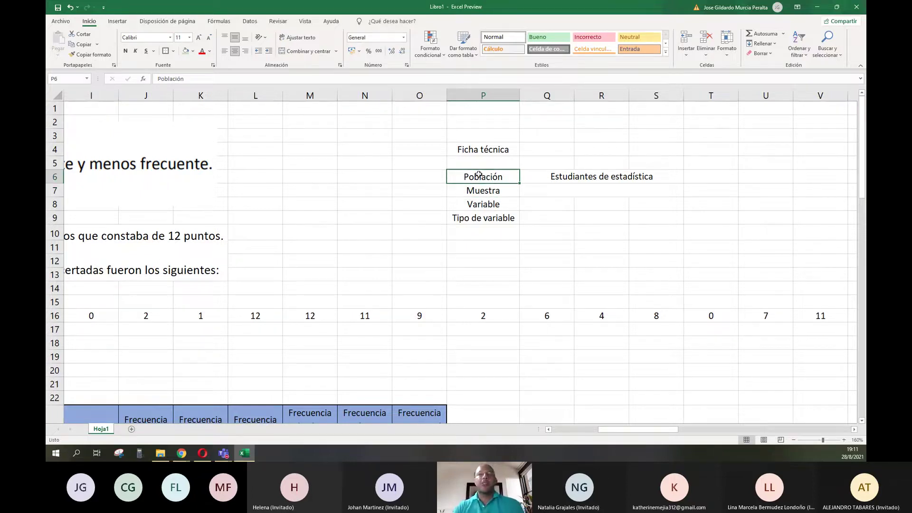
pyautogui.click(483, 190)
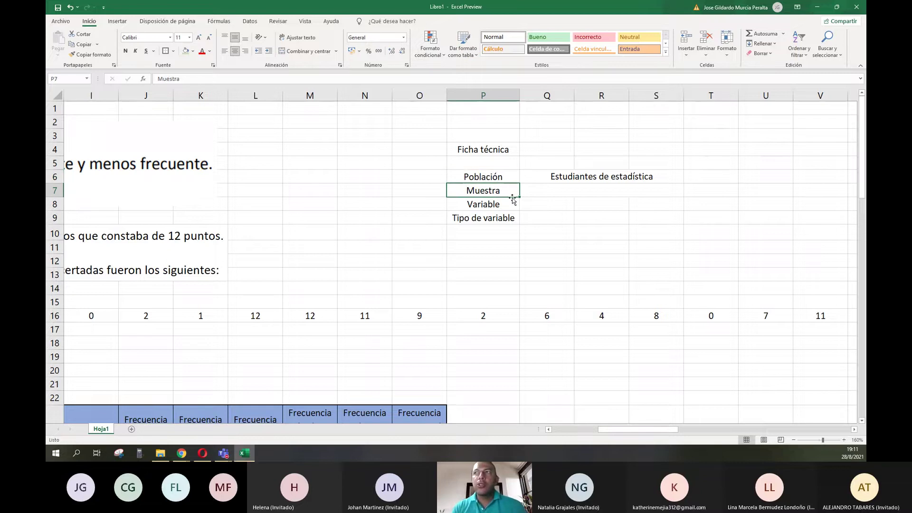
pyautogui.click(566, 201)
pyautogui.click(569, 191)
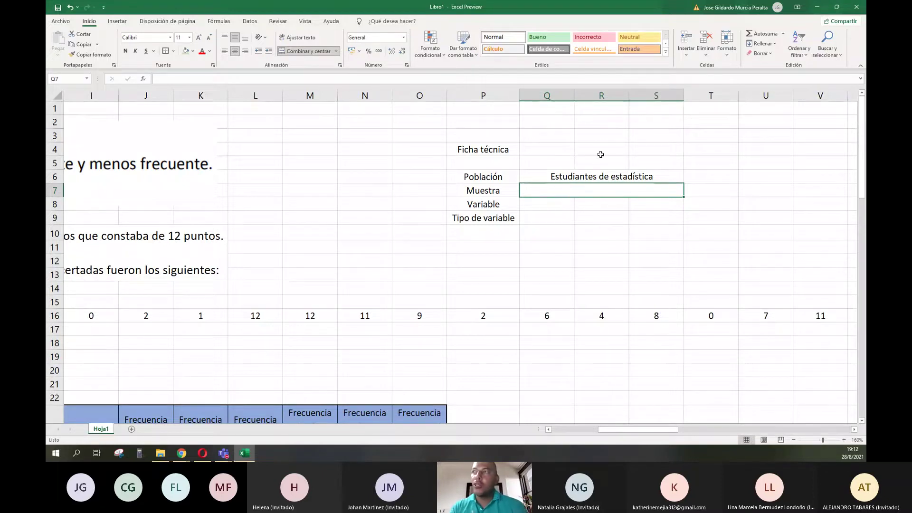
pyautogui.click(552, 175)
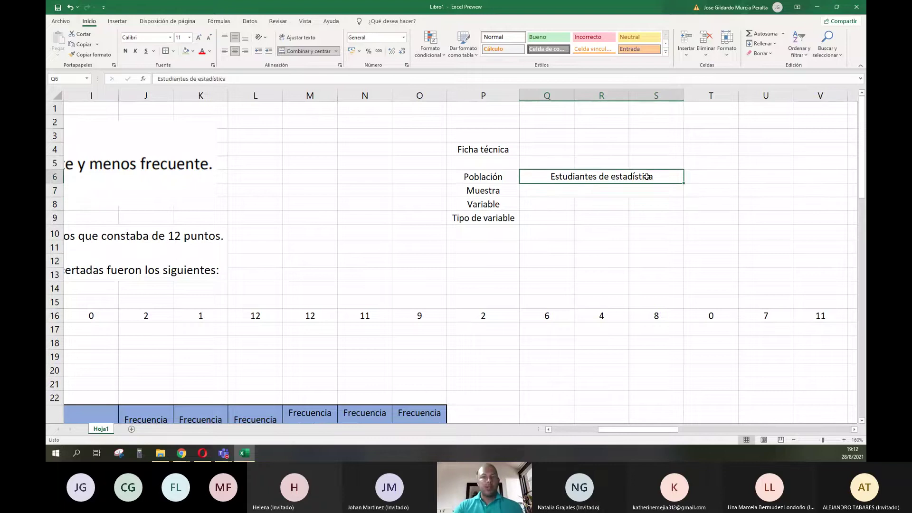
pyautogui.click(533, 193)
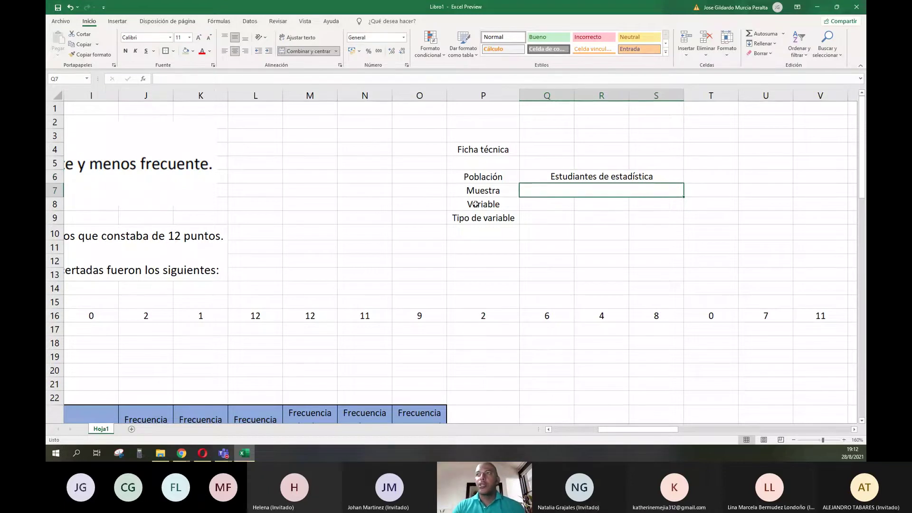
pyautogui.click(579, 176)
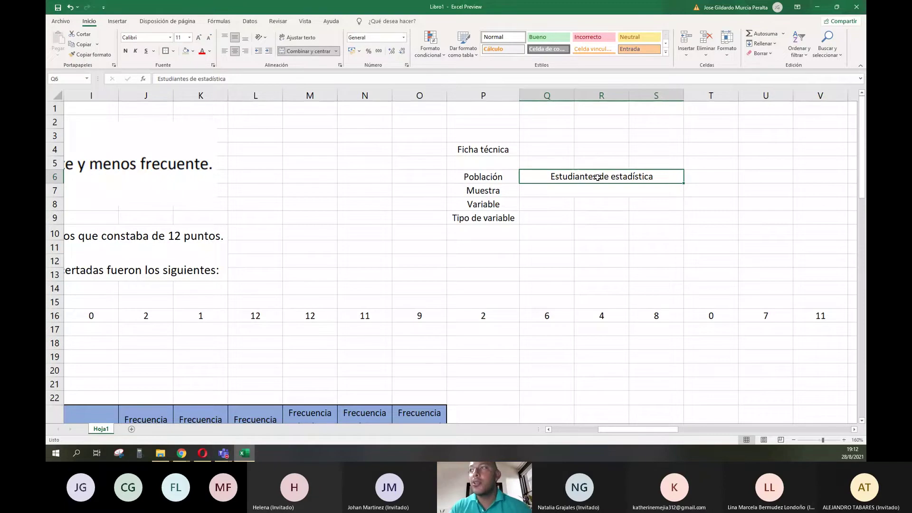
pyautogui.click(539, 193)
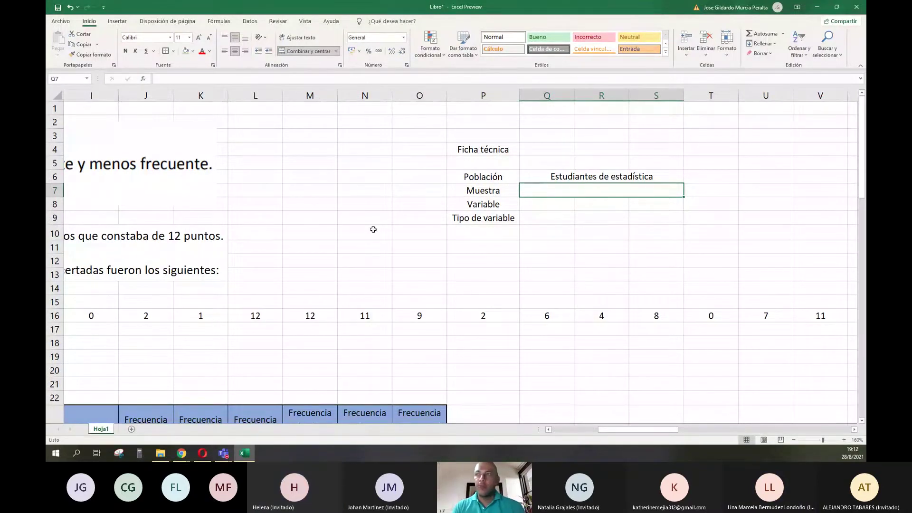
# - Check the exercise statement in B10 and enter "50 estudiantes" in Q7 as the Muestra value
pyautogui.click(339, 261)
pyautogui.hscroll(-5, 338, 257)
pyautogui.click(338, 257)
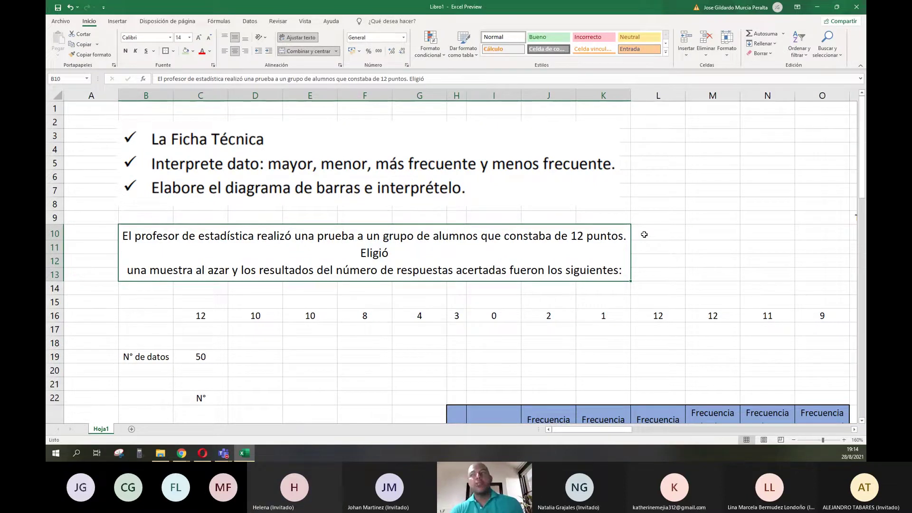
pyautogui.hscroll(3, 645, 235)
pyautogui.hscroll(1, 645, 235)
pyautogui.click(609, 175)
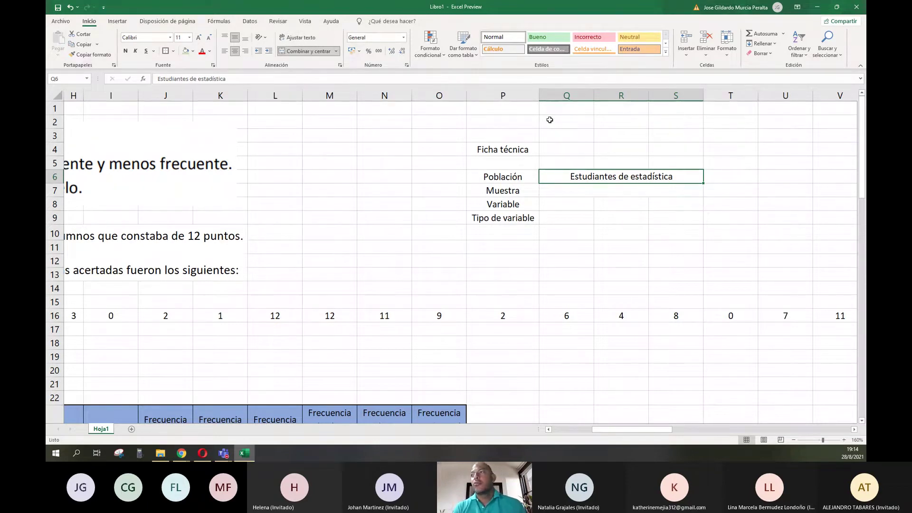
pyautogui.press('Down')
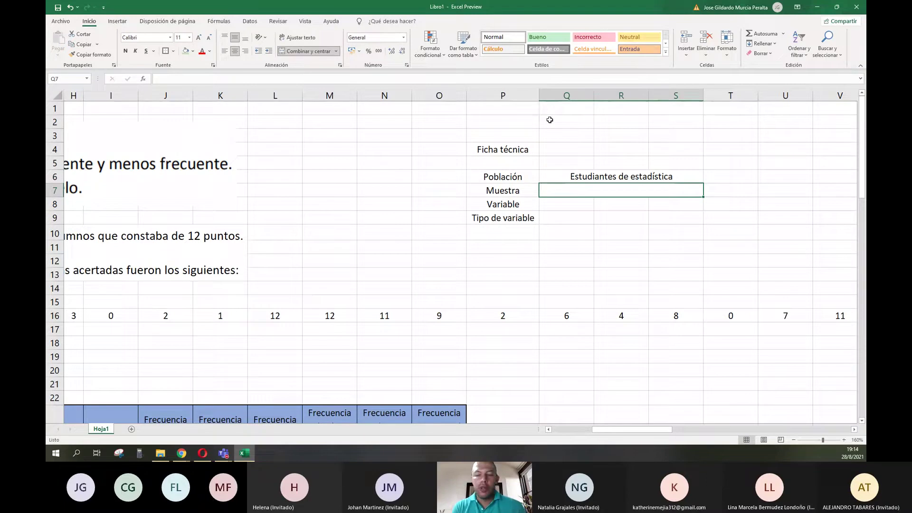
pyautogui.write('%0')
pyautogui.press('BackSpace')
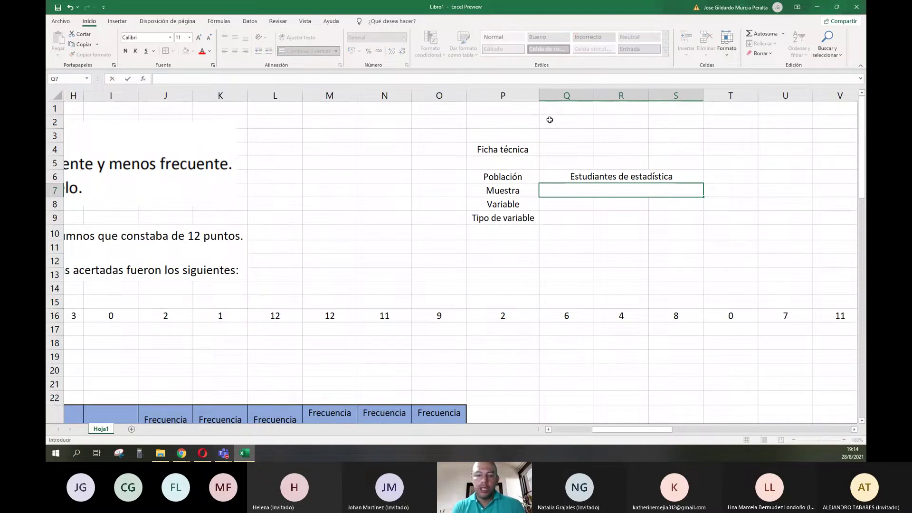
pyautogui.write('est')
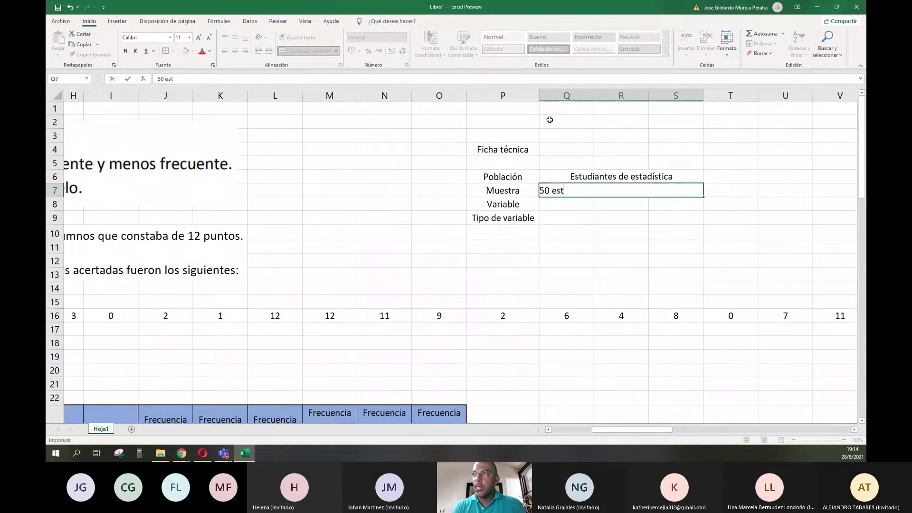
pyautogui.write('udiantes')
pyautogui.press('Return')
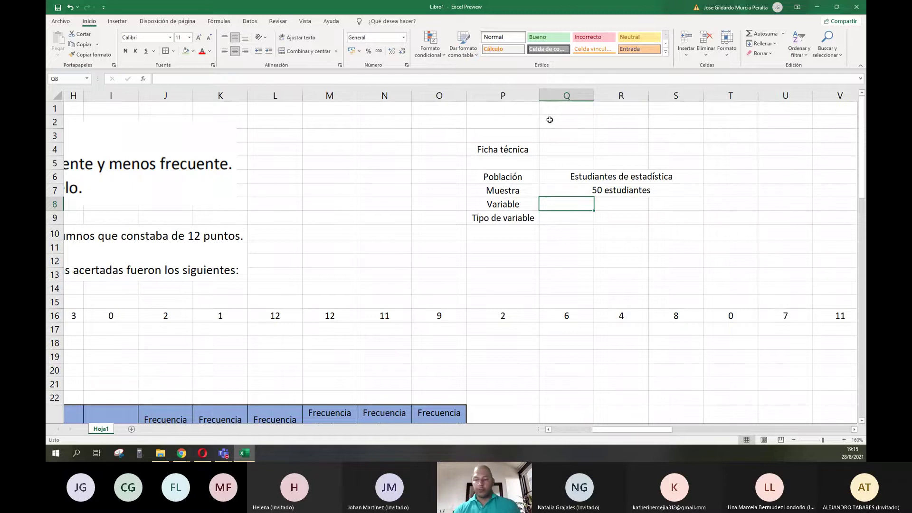
# - Merge and center cells Q8:S8 beside the Variable label
pyautogui.hotkey('shift', 'Right')
pyautogui.hotkey('shift', 'Right')
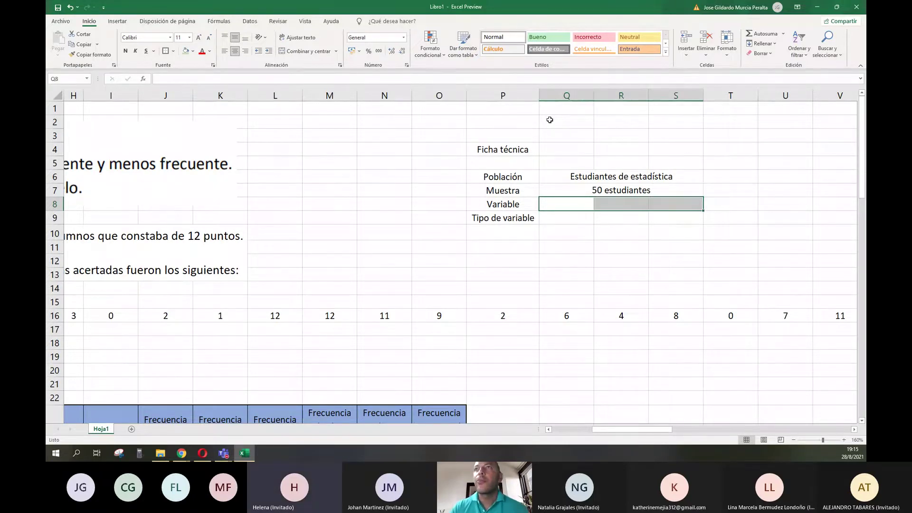
pyautogui.click(306, 51)
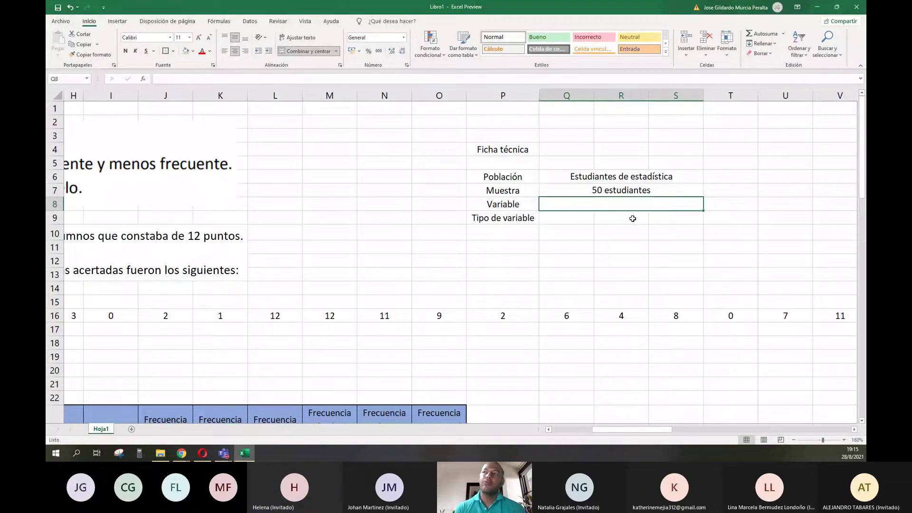
# - Check the exercise statement and the data in row 16, and enter "Número de respuestas acertadas" in Q8 as the Variable value
pyautogui.hscroll(-3, 633, 218)
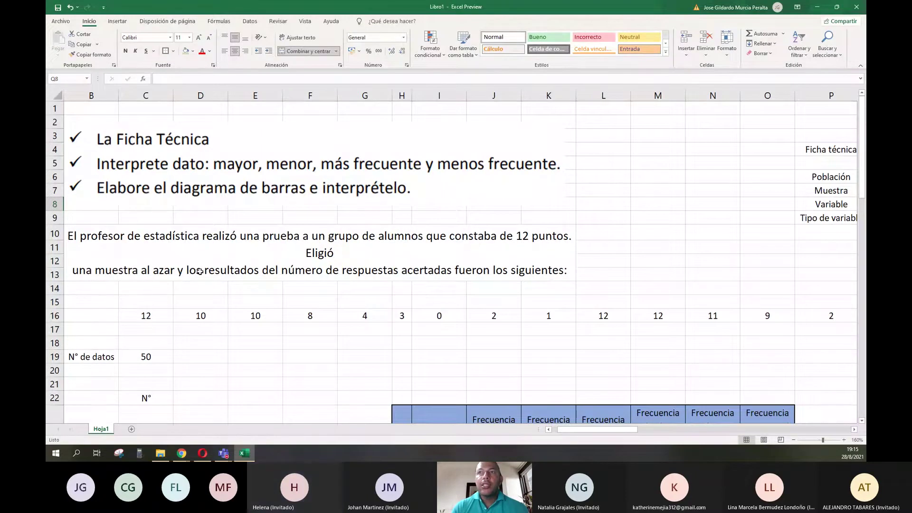
pyautogui.click(436, 272)
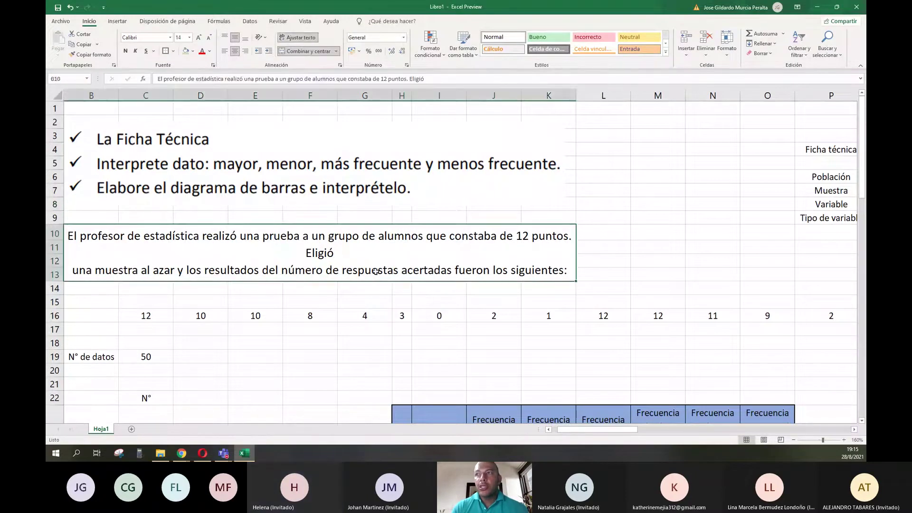
pyautogui.click(341, 325)
pyautogui.click(144, 319)
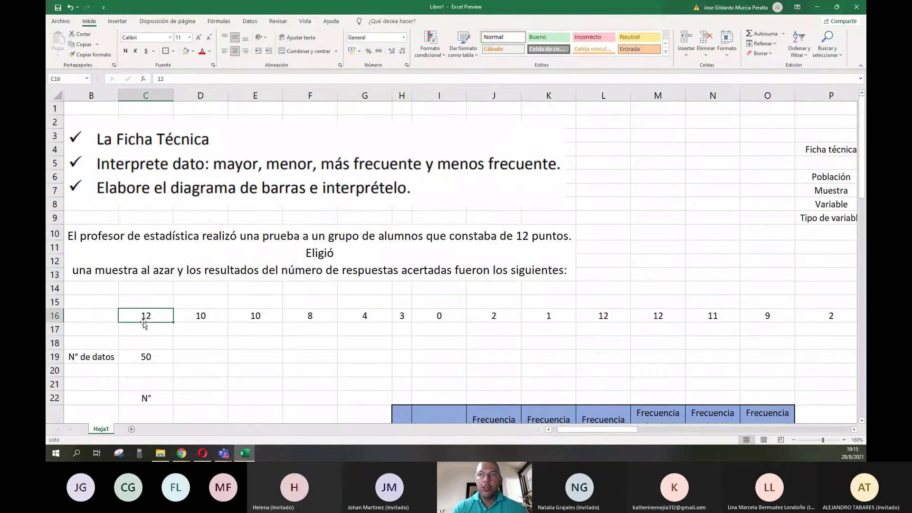
pyautogui.click(300, 316)
pyautogui.click(395, 317)
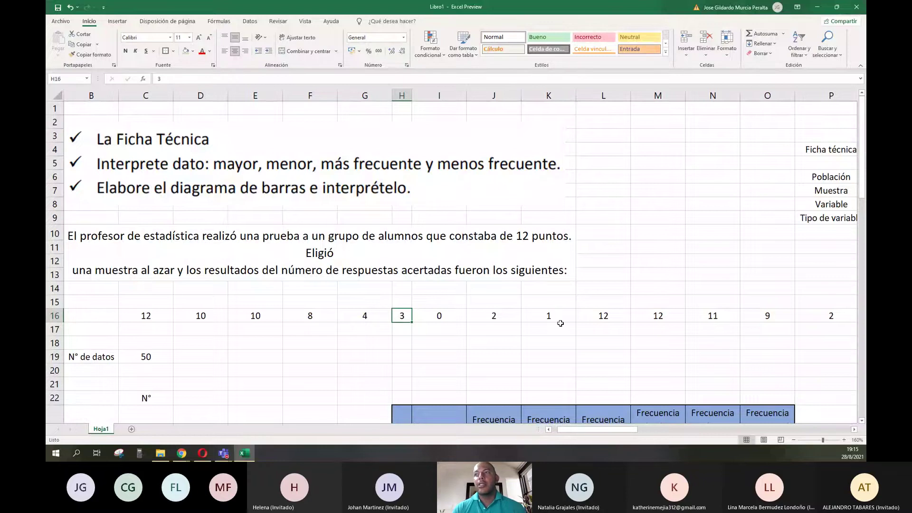
pyautogui.hscroll(4, 644, 302)
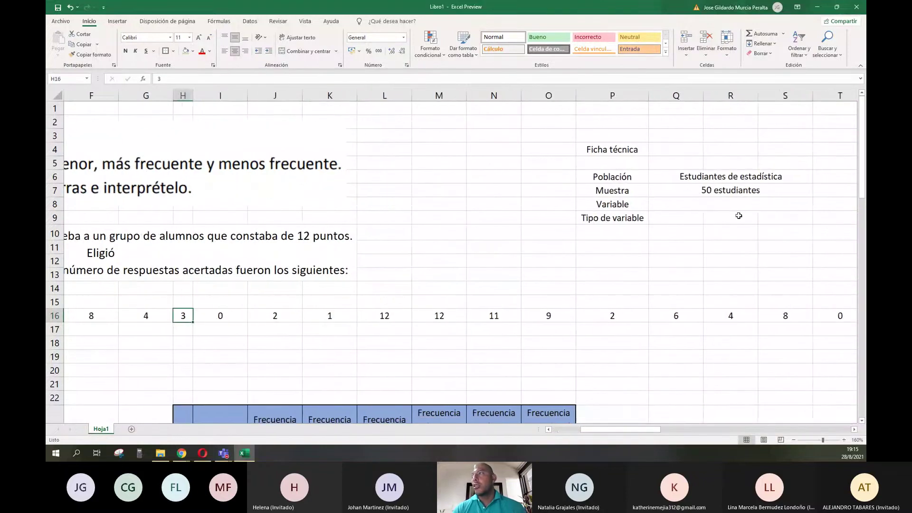
pyautogui.click(691, 205)
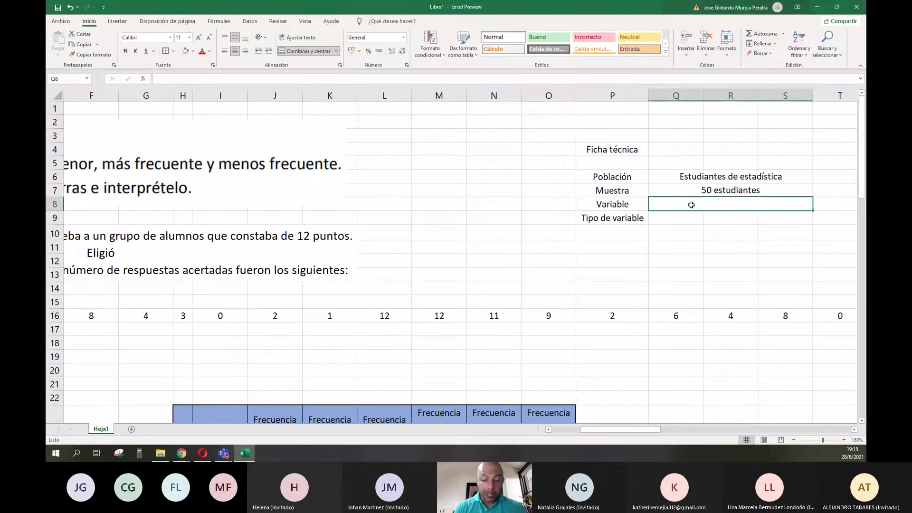
pyautogui.write('N')
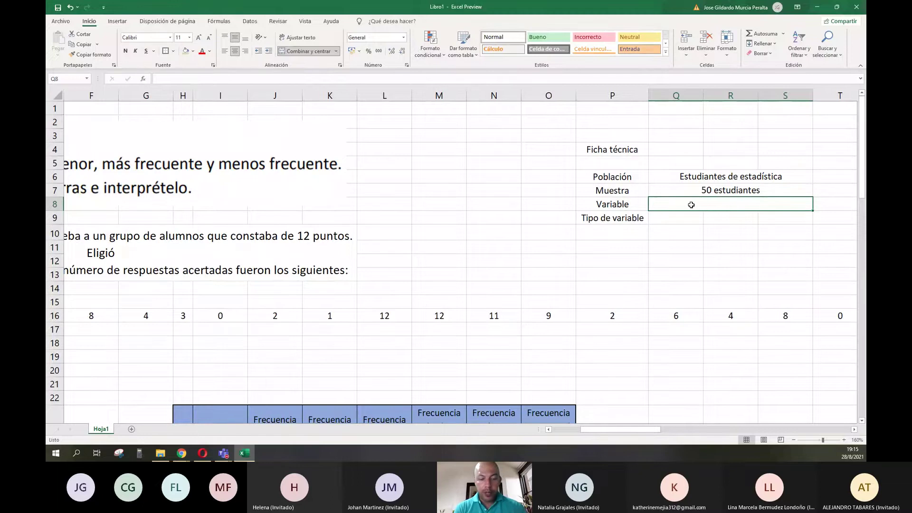
pyautogui.write('úm')
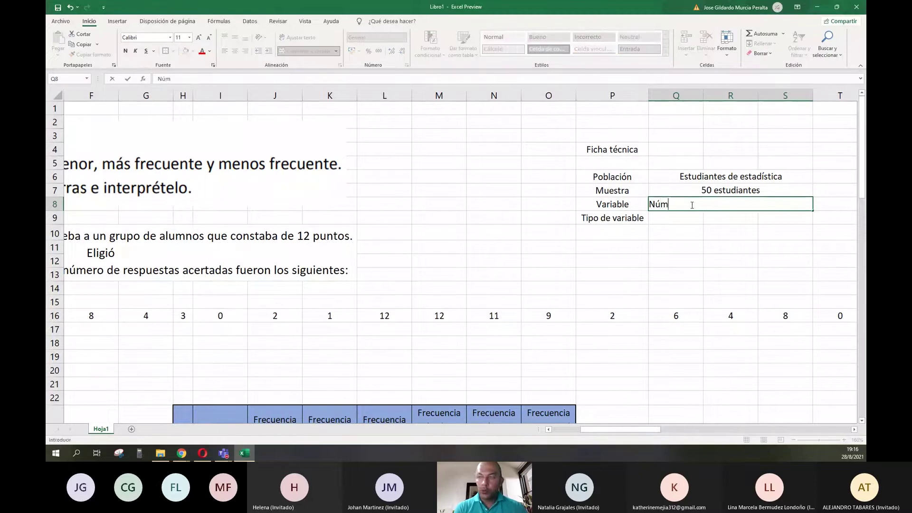
pyautogui.write('ero de respue')
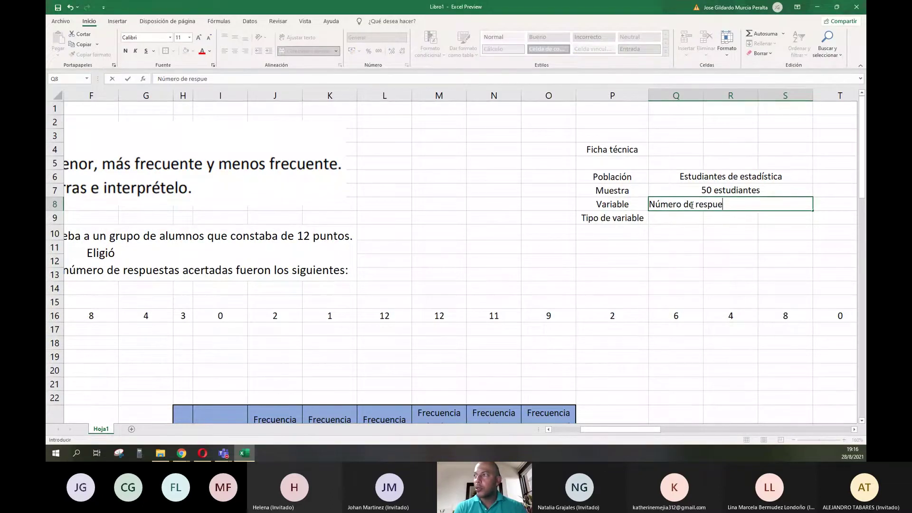
pyautogui.write('stas acertadas')
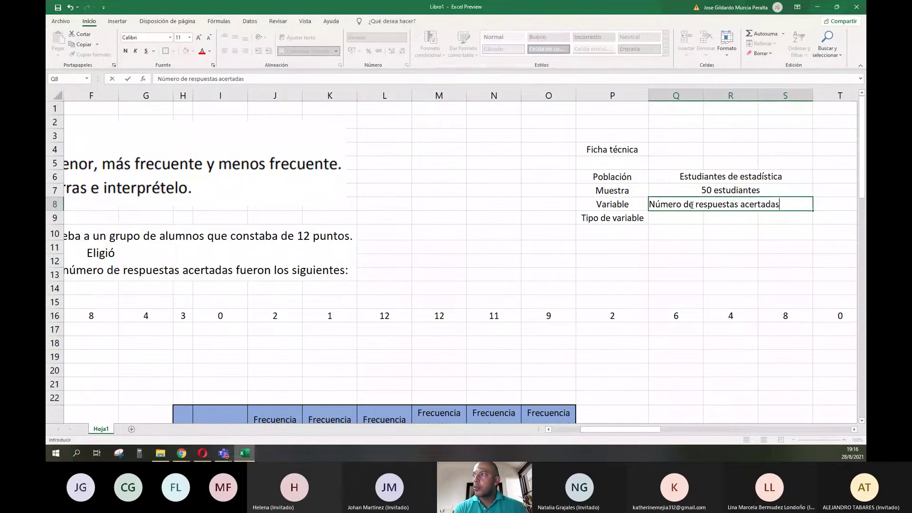
pyautogui.press('Return')
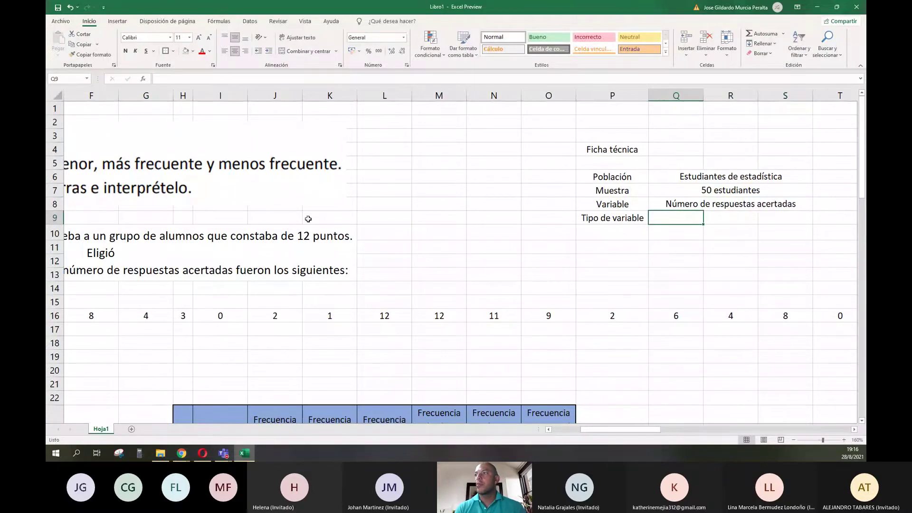
# - Merge and center cells Q9:S9 and enter "Cuantitativa discreta" as the Tipo de variable value
pyautogui.hotkey('shift', 'Right')
pyautogui.hotkey('shift', 'Right')
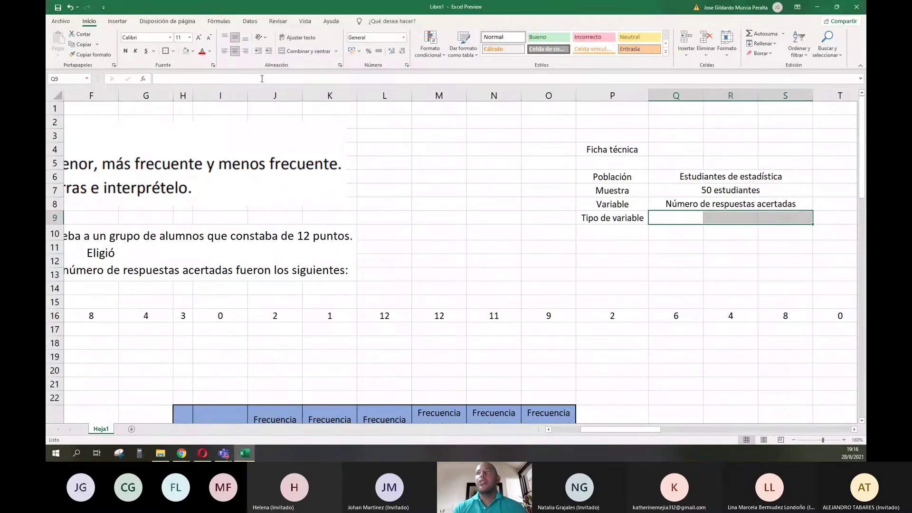
pyautogui.click(308, 51)
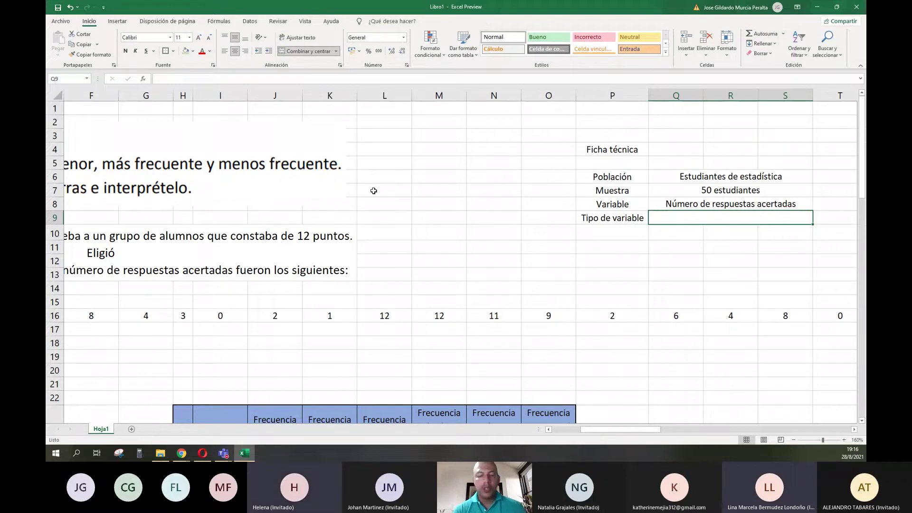
pyautogui.write('Cuantitativa')
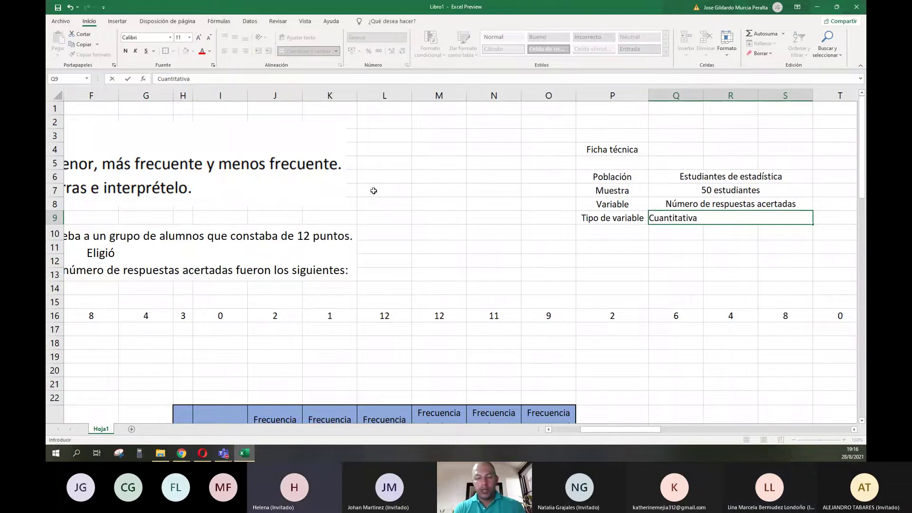
pyautogui.write(' discreta')
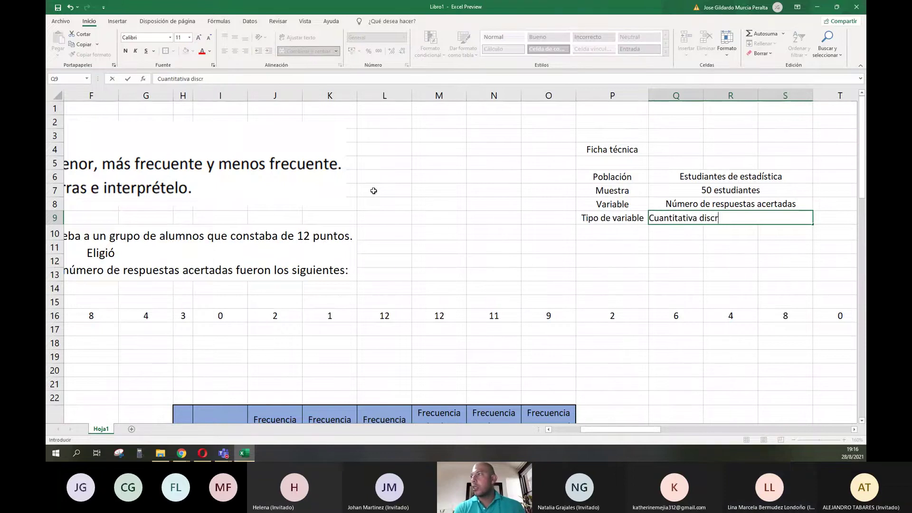
pyautogui.press('Return')
# - Merge and center the "Ficha técnica" heading across cells P4:S5
pyautogui.press('Up')
pyautogui.press('Up')
pyautogui.press('Up')
pyautogui.press('Up')
pyautogui.press('Up')
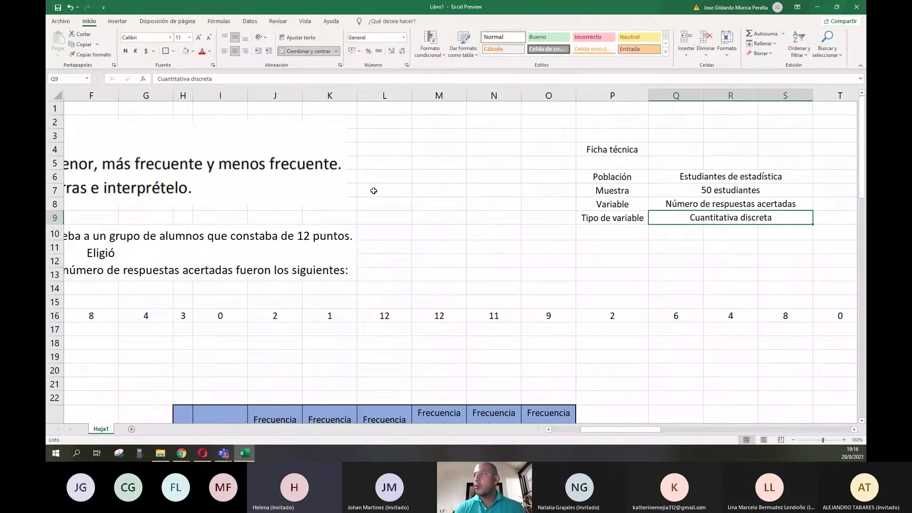
pyautogui.press('Up')
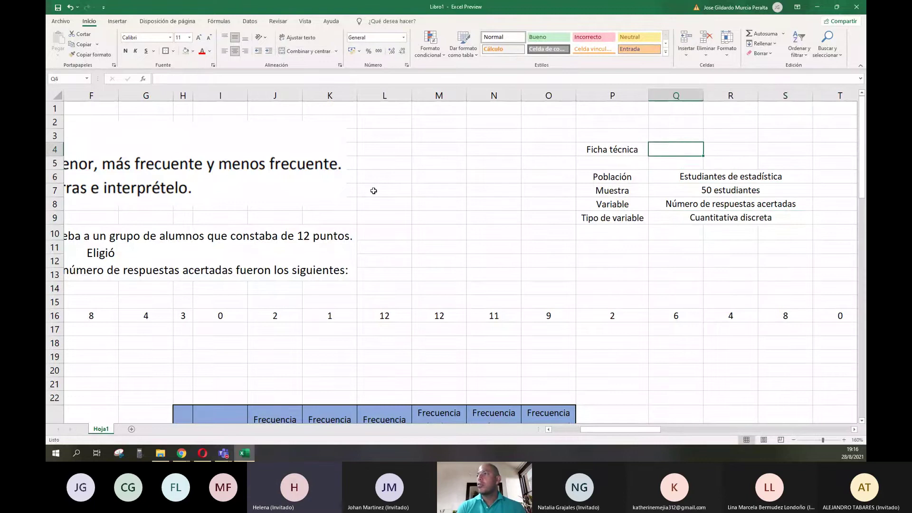
pyautogui.press('Left')
pyautogui.hotkey('shift', 'Right')
pyautogui.hotkey('shift', 'Right')
pyautogui.hotkey('shift', 'Down')
pyautogui.hotkey('shift', 'Right')
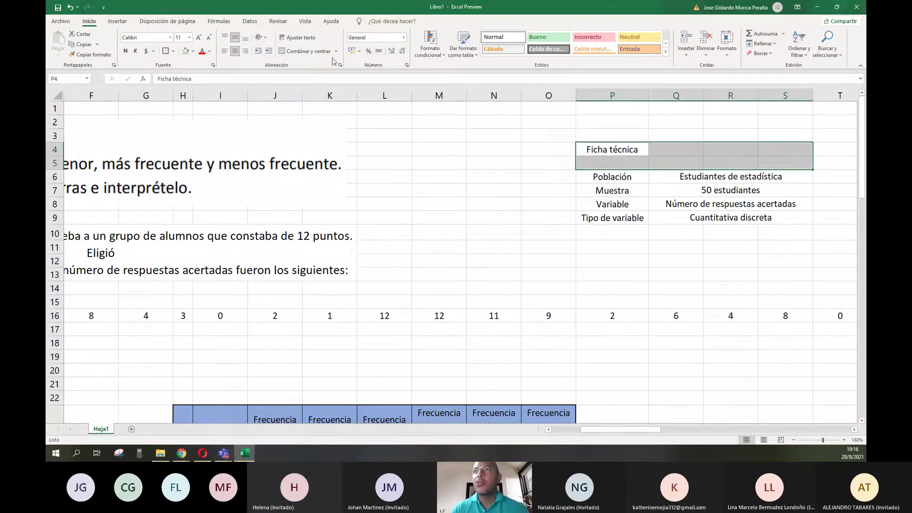
pyautogui.click(303, 52)
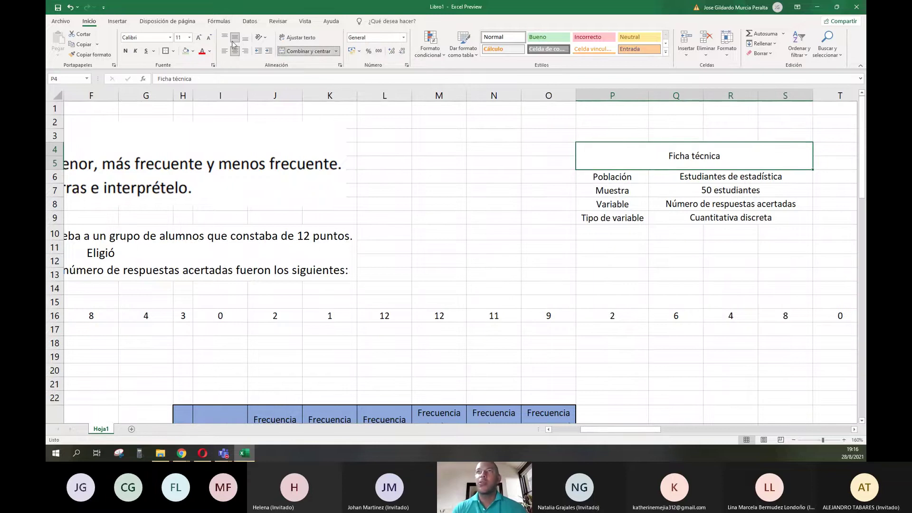
# - Enlarge the "Ficha técnica" heading to font size 18 and fill it with light green
pyautogui.click(199, 38)
pyautogui.click(198, 38)
pyautogui.click(199, 38)
pyautogui.click(199, 38)
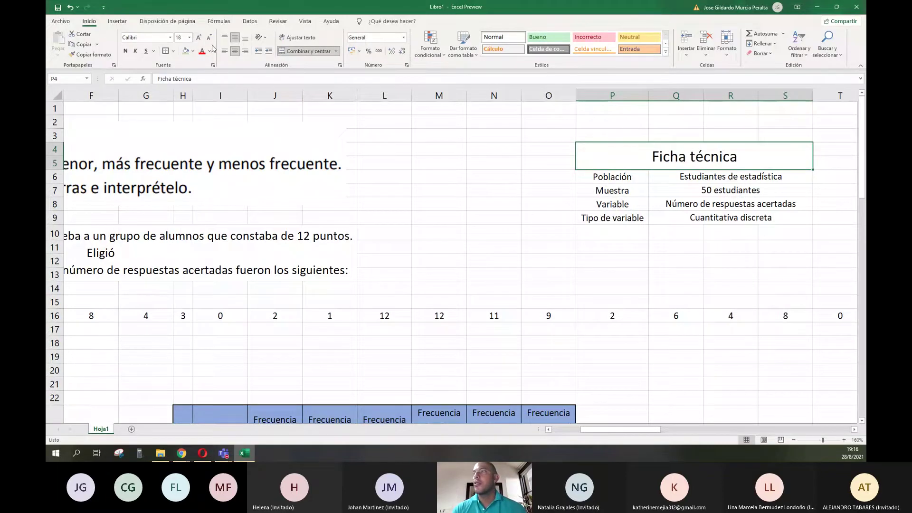
pyautogui.click(186, 51)
# - Apply all borders to the Ficha técnica table in P4:S9
pyautogui.click(607, 178)
pyautogui.moveTo(608, 158); pyautogui.dragTo(685, 219)
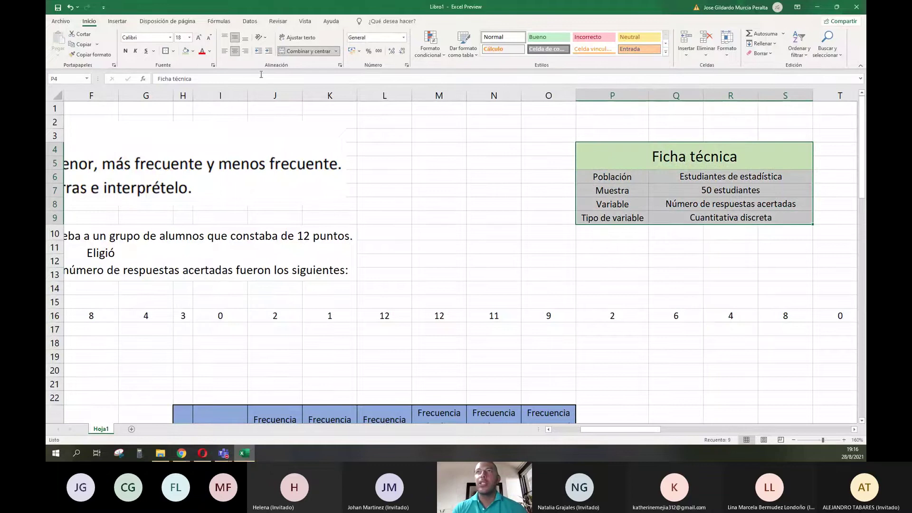
pyautogui.click(173, 51)
pyautogui.click(194, 137)
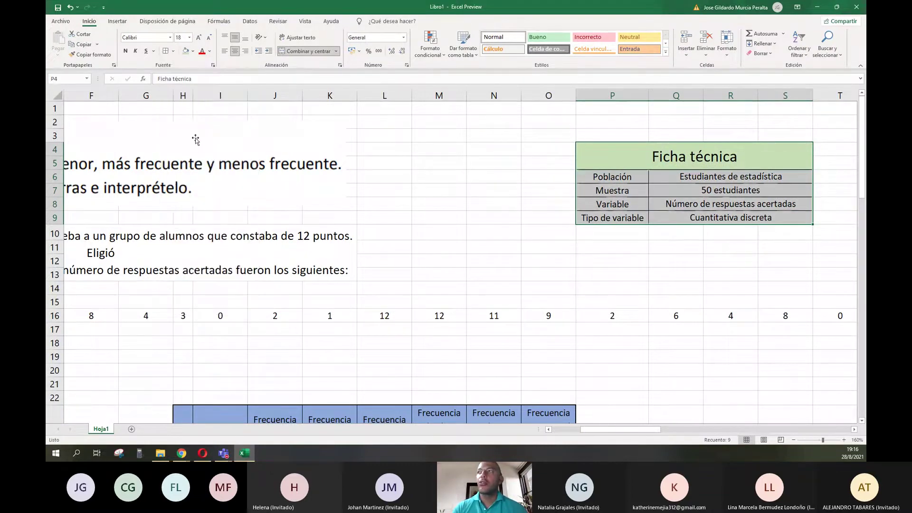
# - Make the Ficha técnica row labels in P6:P9 bold
pyautogui.click(600, 218)
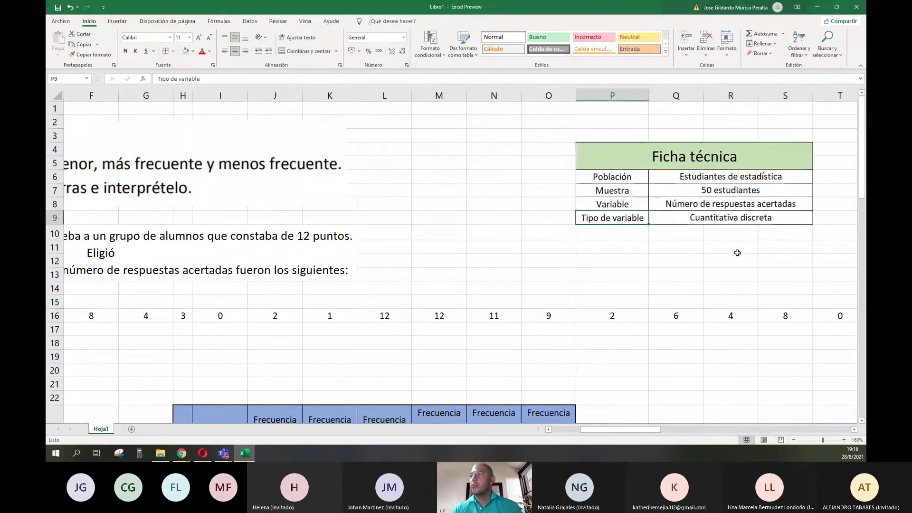
pyautogui.moveTo(612, 177); pyautogui.dragTo(612, 218)
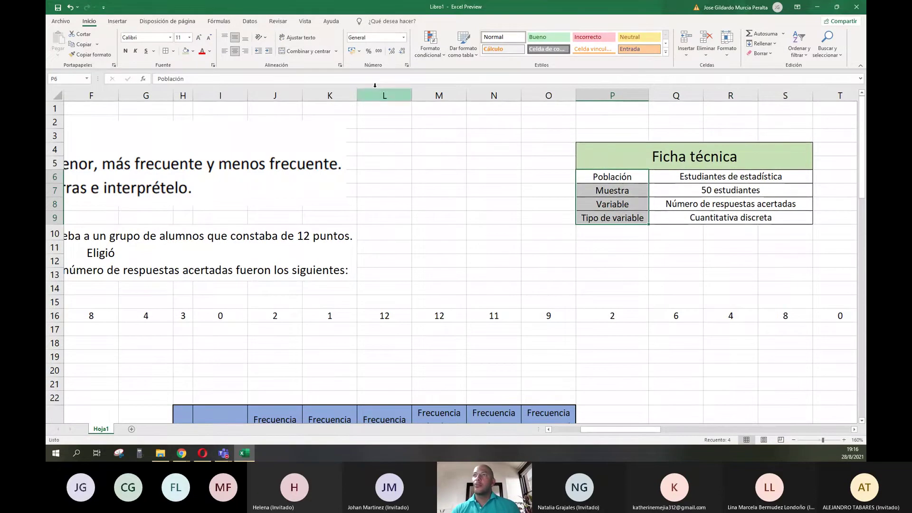
pyautogui.hotkey('ctrl', 'n')
pyautogui.click(651, 187)
pyautogui.scroll(-3, 678, 272)
pyautogui.scroll(2, 678, 272)
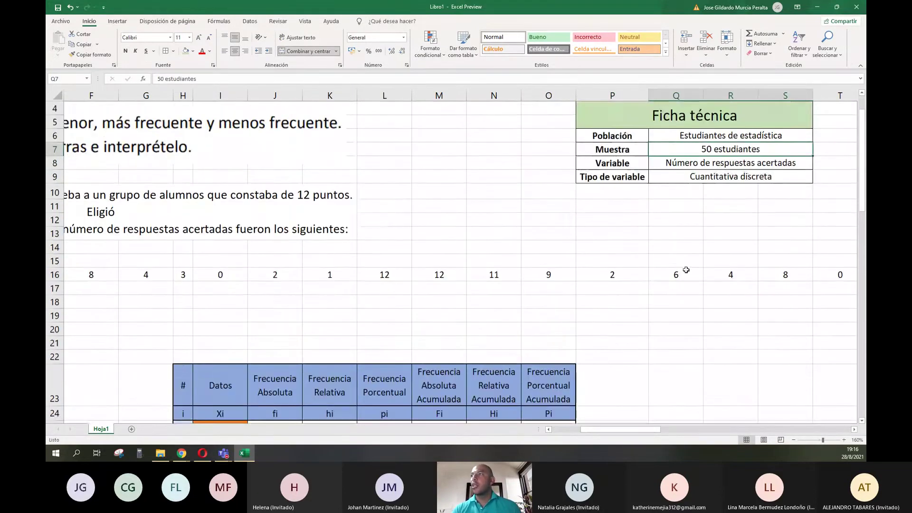
pyautogui.scroll(1, 678, 272)
pyautogui.click(673, 260)
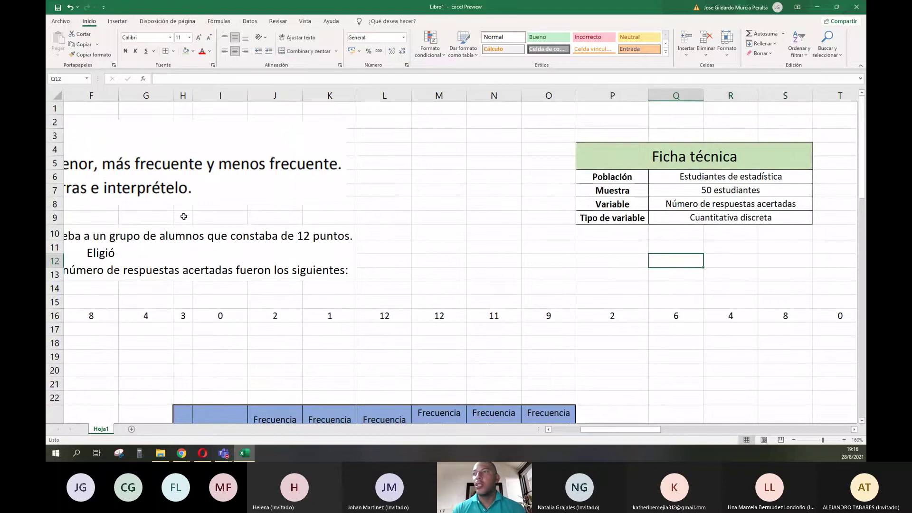
# - Enter the heading "Datos" in D22 above the listed values
pyautogui.hscroll(-5, 180, 211)
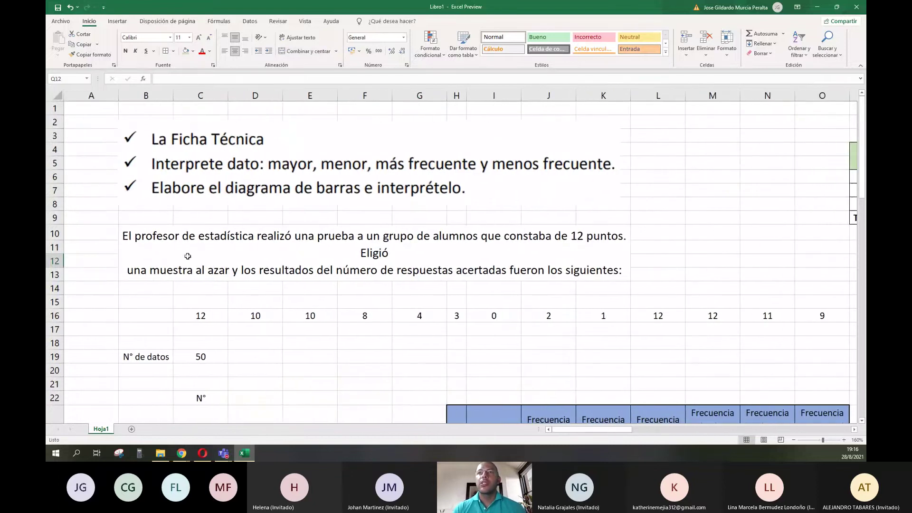
pyautogui.scroll(-3, 188, 256)
pyautogui.click(245, 285)
pyautogui.click(270, 276)
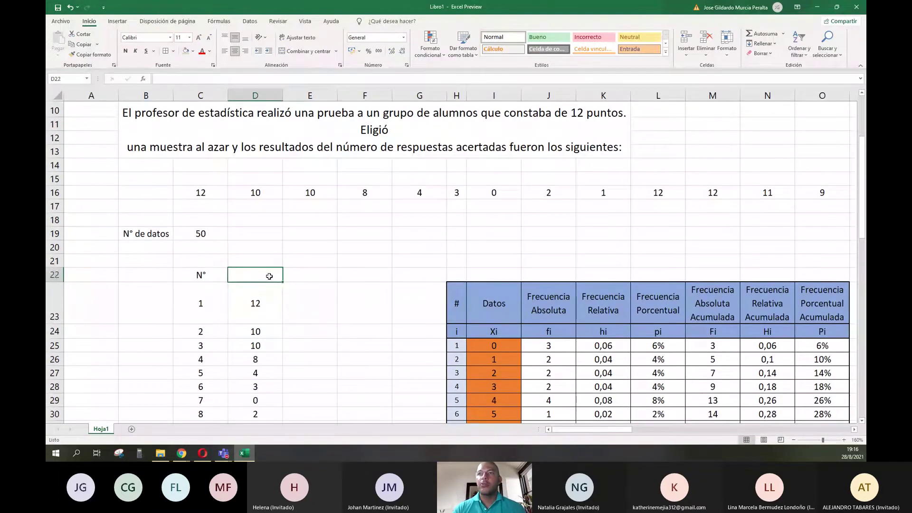
pyautogui.write('Datos')
pyautogui.press('Return')
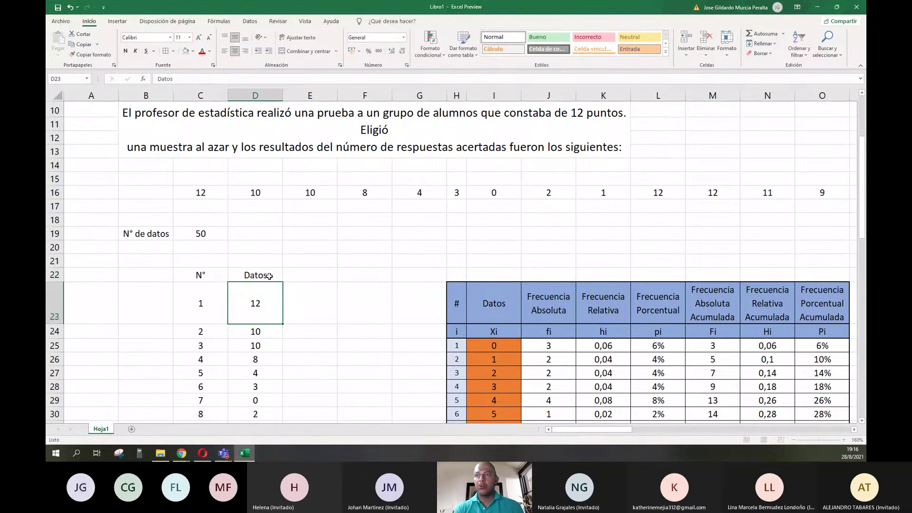
# - Apply all borders to the N° and Datos list in C22:D72
pyautogui.press('Up')
pyautogui.press('Left')
pyautogui.hotkey('ctrl', 'shift', 'Right')
pyautogui.hotkey('ctrl', 'shift', 'Down')
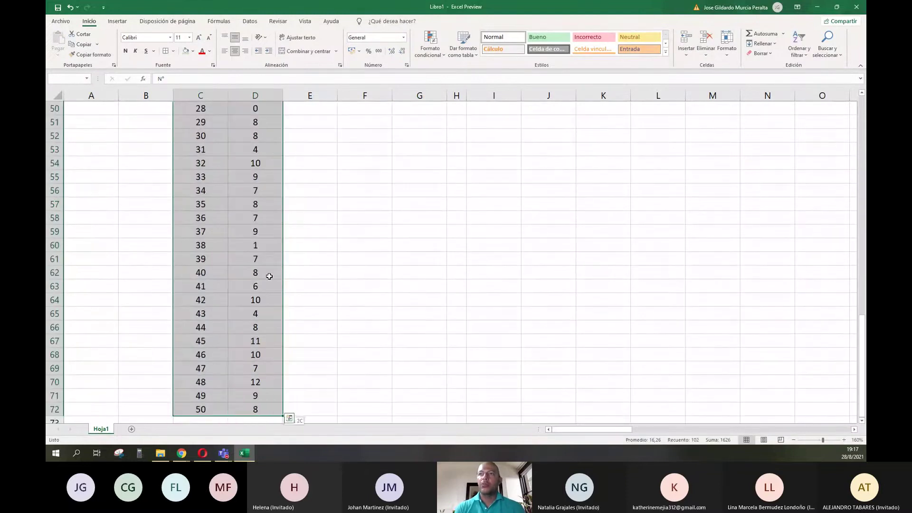
pyautogui.click(166, 51)
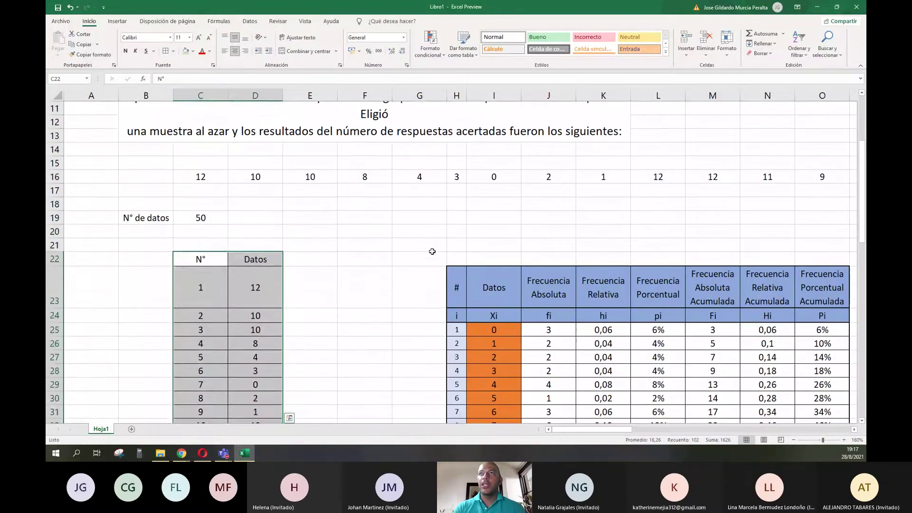
pyautogui.click(400, 293)
# - Add borders to B19:C19 and make the "N° de datos" label bold
pyautogui.moveTo(157, 219); pyautogui.dragTo(199, 219)
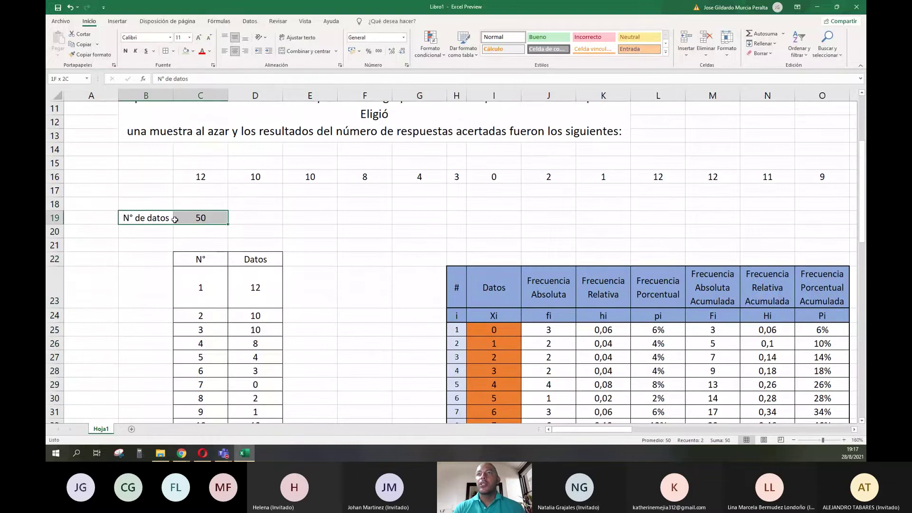
pyautogui.click(166, 50)
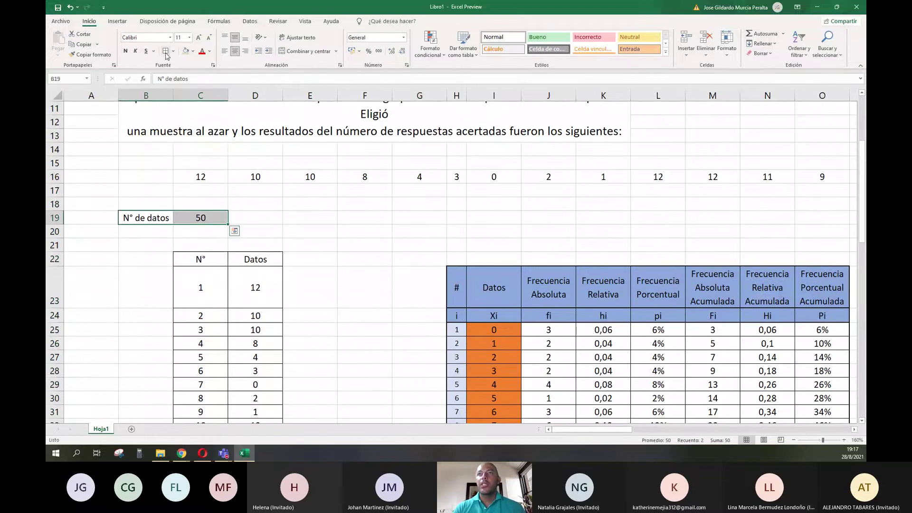
pyautogui.click(145, 219)
pyautogui.click(125, 50)
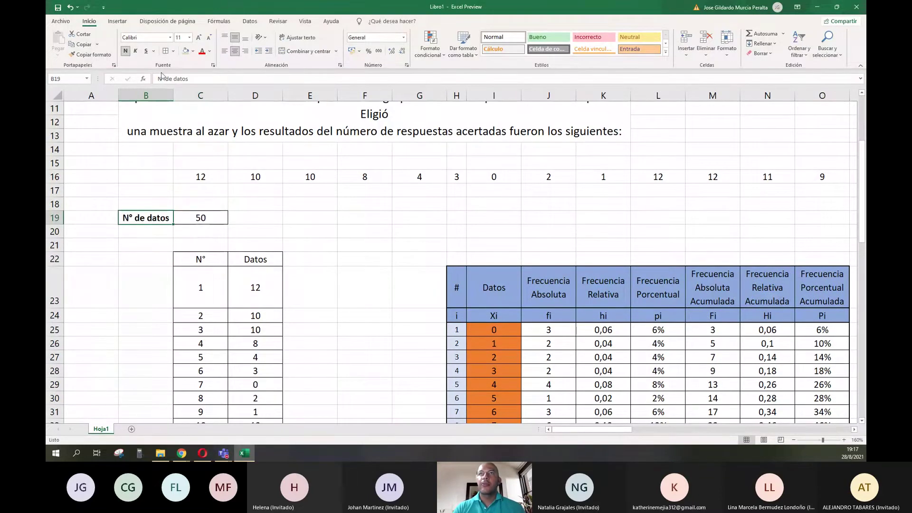
# - Turn the sheet's gridlines off to preview the tables without them, and turn them back on
pyautogui.click(305, 22)
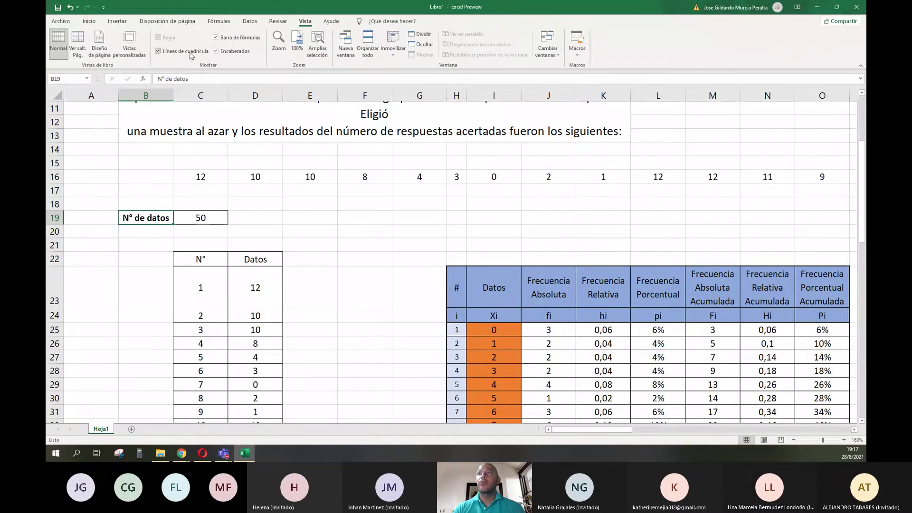
pyautogui.click(159, 51)
pyautogui.scroll(-4, 393, 270)
pyautogui.hscroll(3, 393, 270)
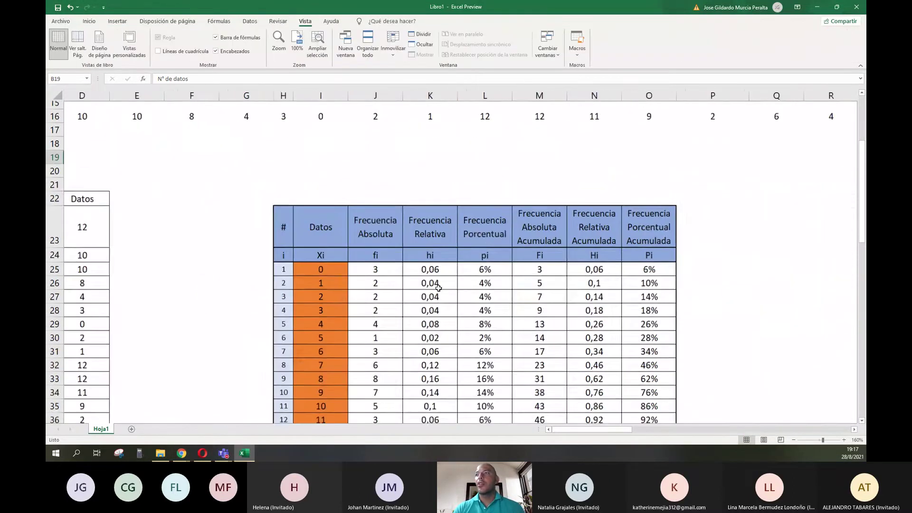
pyautogui.click(700, 301)
pyautogui.scroll(4, 703, 285)
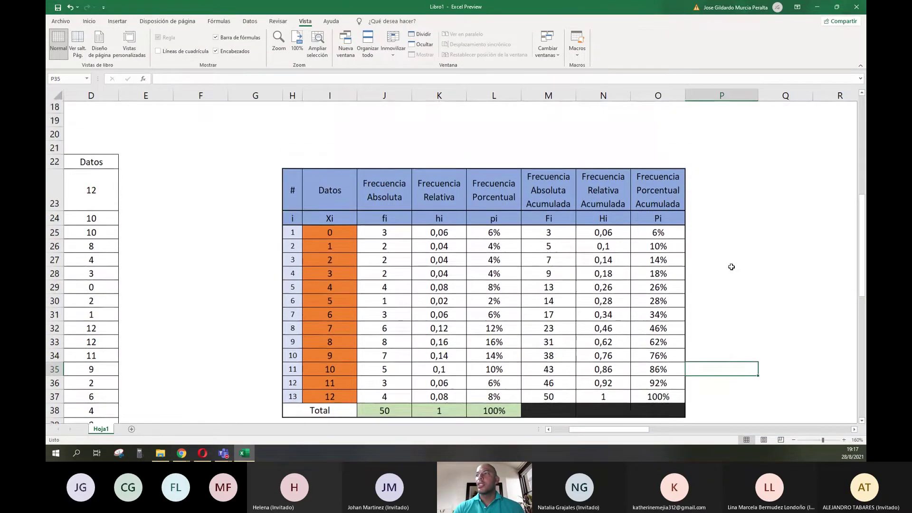
pyautogui.click(159, 51)
# - Review the layout of the data list, the frequency table and the Ficha técnica
pyautogui.click(494, 218)
pyautogui.hscroll(-3, 562, 302)
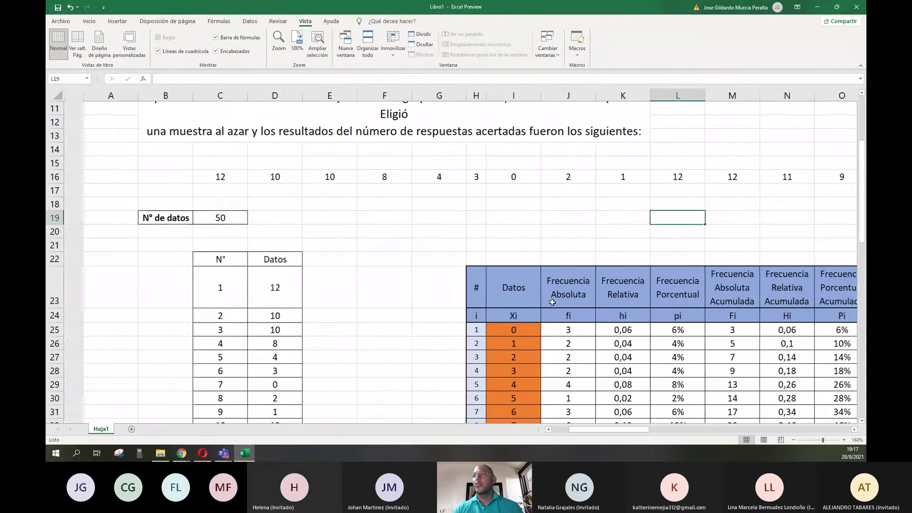
pyautogui.scroll(-4, 561, 303)
pyautogui.hscroll(4, 560, 303)
pyautogui.hscroll(-1, 558, 304)
pyautogui.scroll(7, 559, 304)
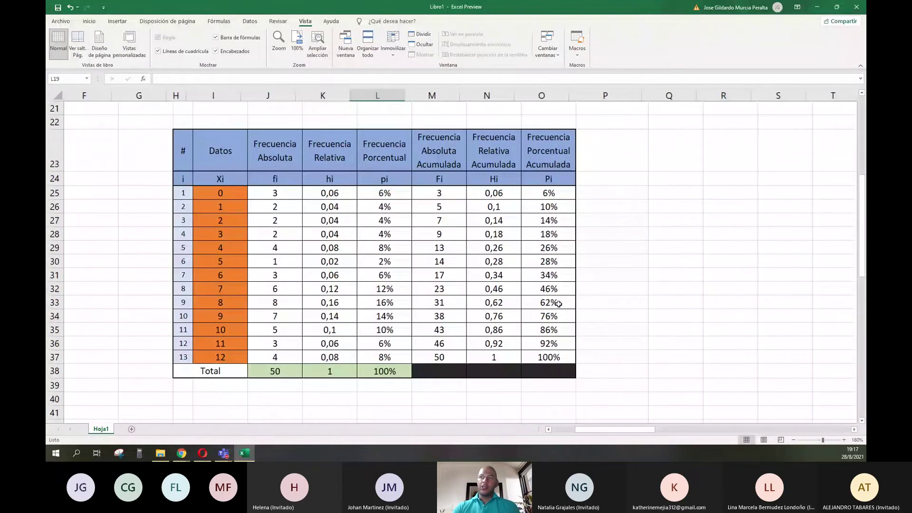
pyautogui.click(642, 164)
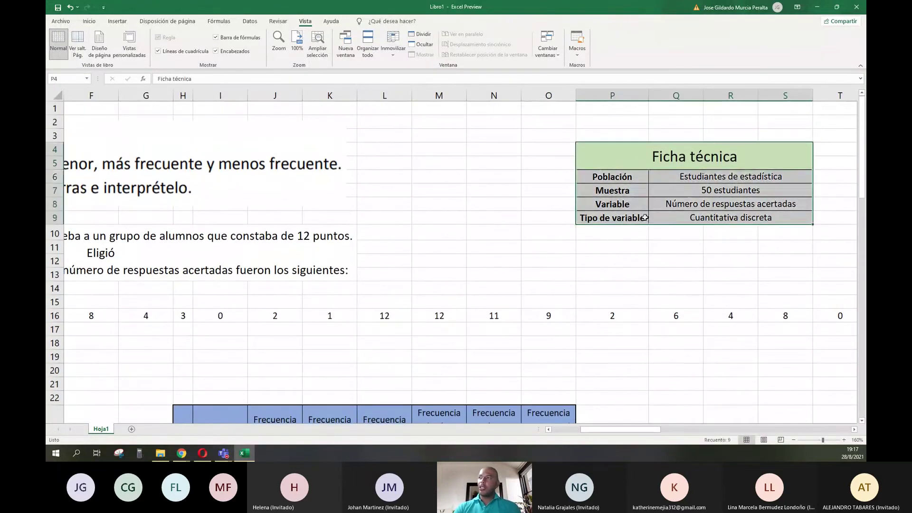
pyautogui.click(643, 283)
pyautogui.scroll(-5, 535, 275)
pyautogui.click(269, 245)
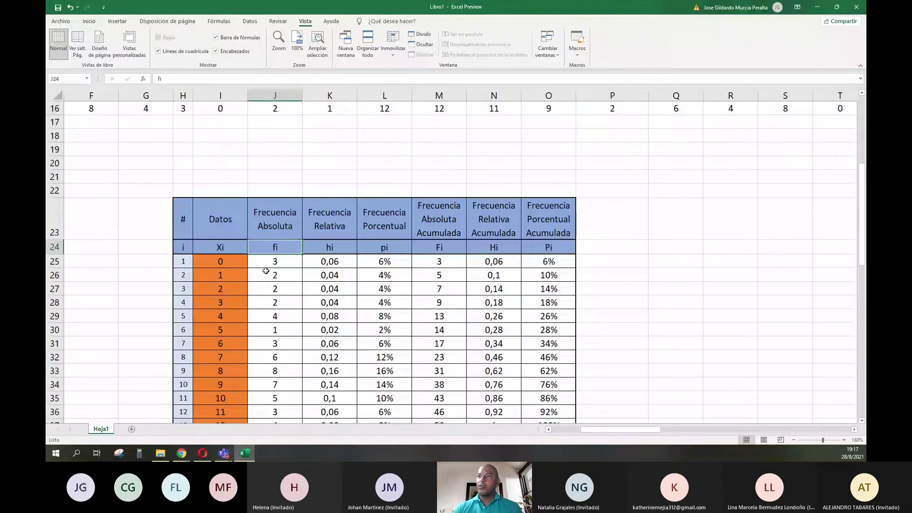
pyautogui.scroll(-2, 356, 305)
pyautogui.scroll(2, 356, 305)
# - Merge and center I20:N21 above the frequency table and enter the title "TABLA DE FRECUENCIAS" there
pyautogui.moveTo(241, 163); pyautogui.dragTo(479, 176)
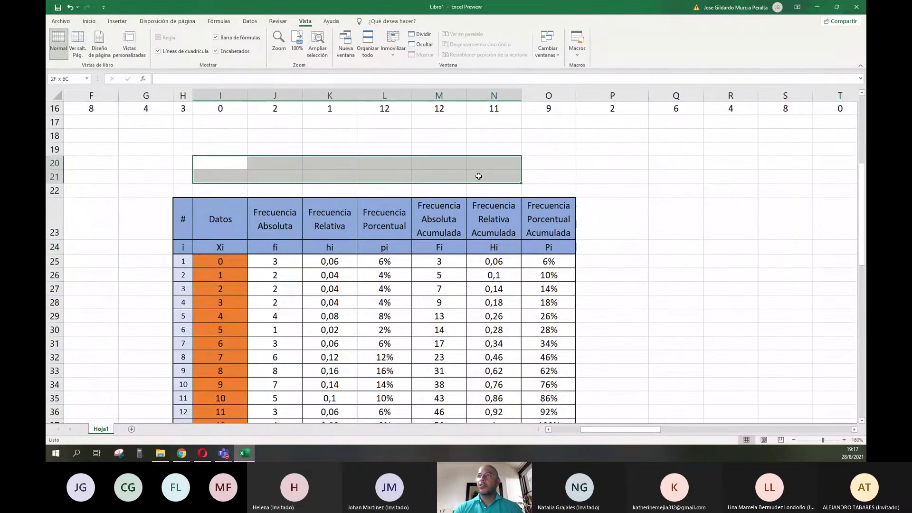
pyautogui.scroll(6, 204, 60)
pyautogui.click(301, 56)
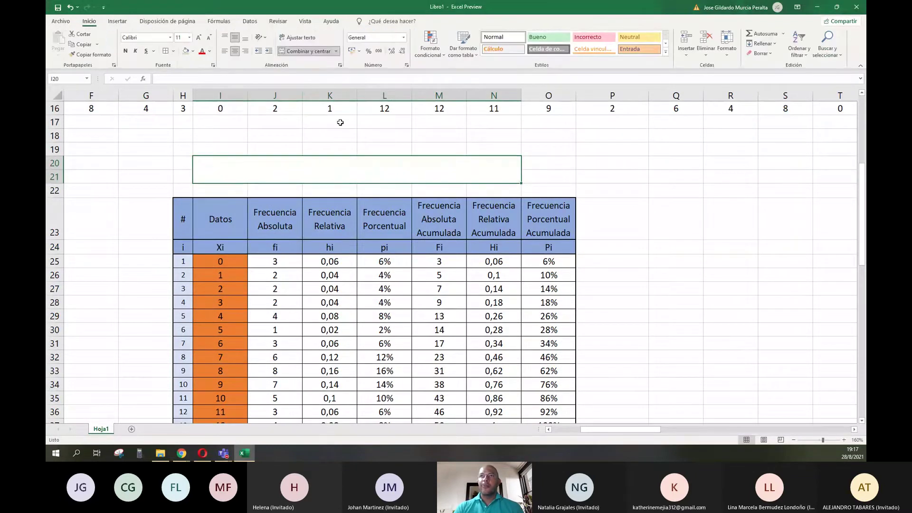
pyautogui.write('TABLA DE ')
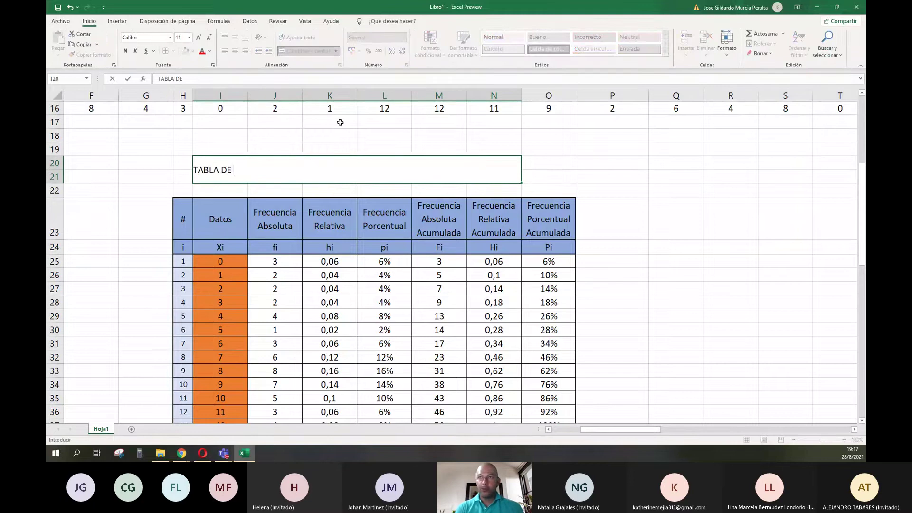
pyautogui.write('FRECUENC')
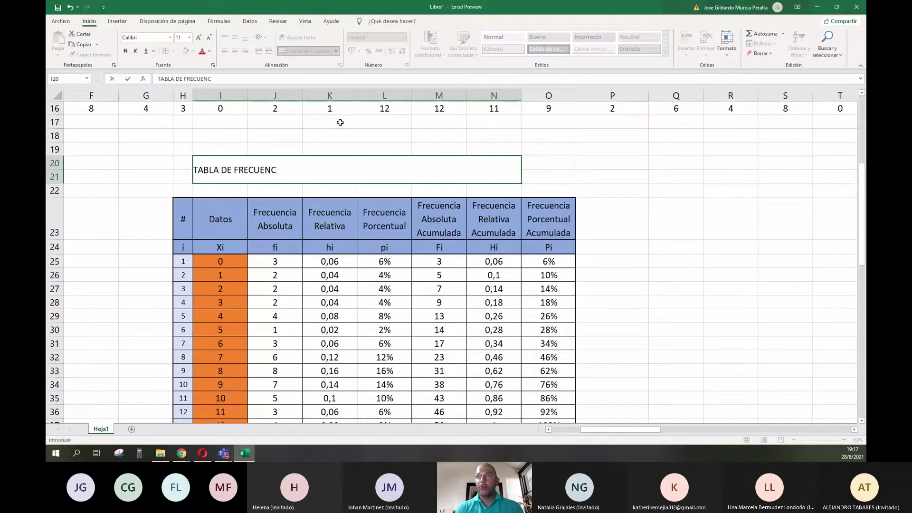
pyautogui.write('IAS')
pyautogui.press('Return')
# - Set the "TABLA DE FRECUENCIAS" title to font size 20 and make it bold
pyautogui.press('Up')
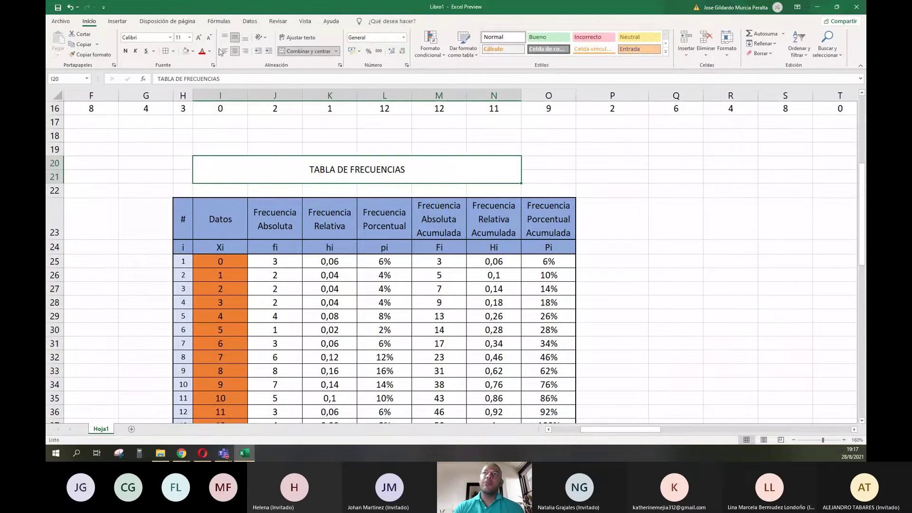
pyautogui.click(200, 39)
pyautogui.click(199, 38)
pyautogui.click(200, 39)
pyautogui.click(200, 39)
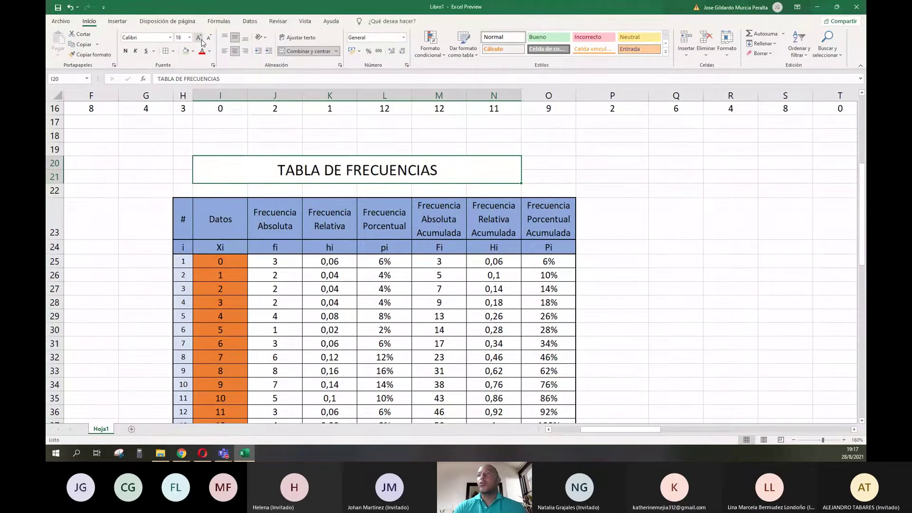
pyautogui.click(199, 39)
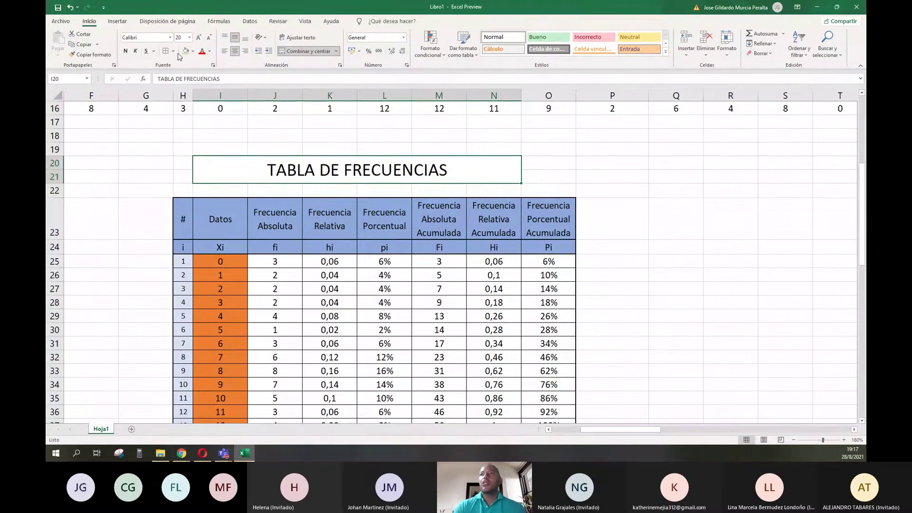
pyautogui.click(126, 51)
pyautogui.click(645, 189)
pyautogui.click(491, 182)
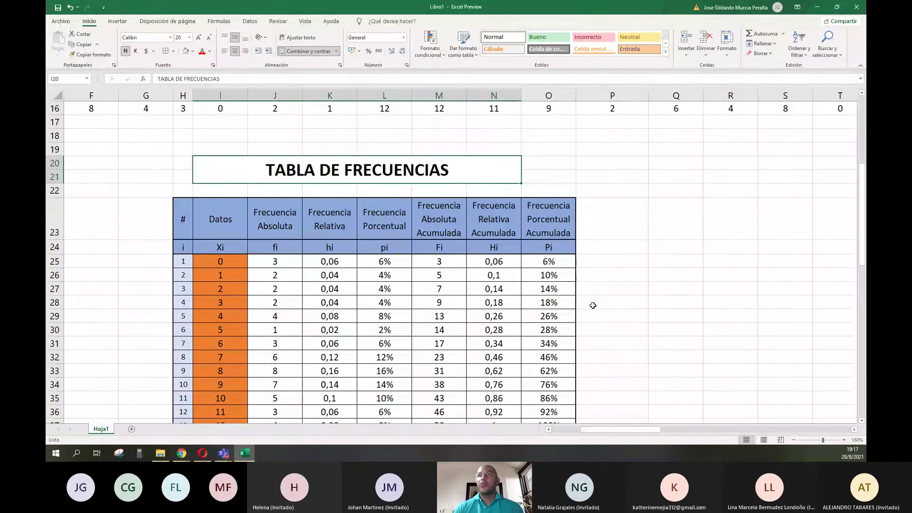
pyautogui.click(657, 333)
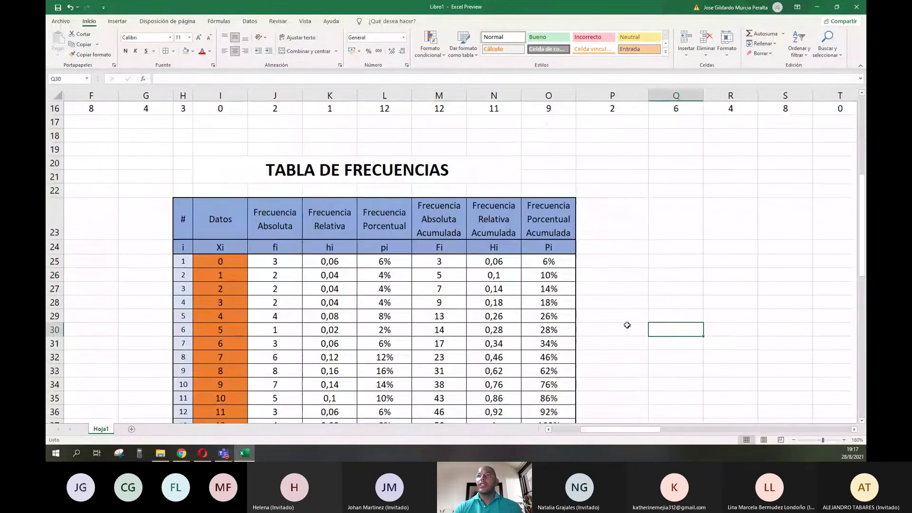
# - Merge and center the empty cells R20:U21 beside the frequency table for a section title
pyautogui.scroll(-1, 627, 325)
pyautogui.scroll(-1, 688, 344)
pyautogui.hscroll(1, 687, 344)
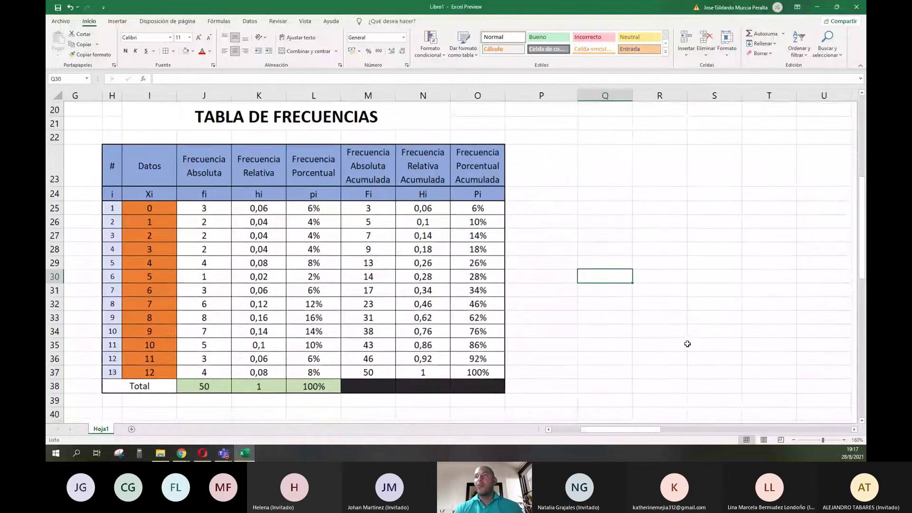
pyautogui.keyDown('ctrl'); pyautogui.scroll(-2, 489, 307); pyautogui.keyUp('ctrl')
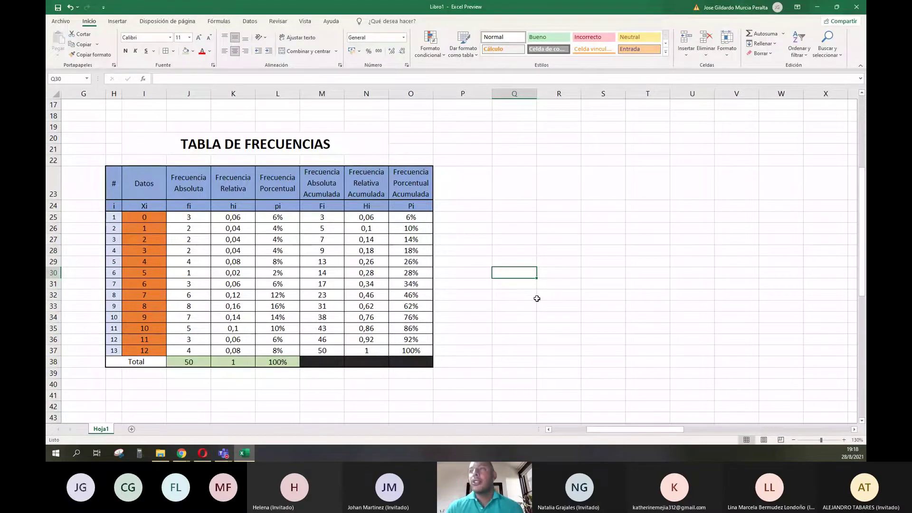
pyautogui.click(550, 228)
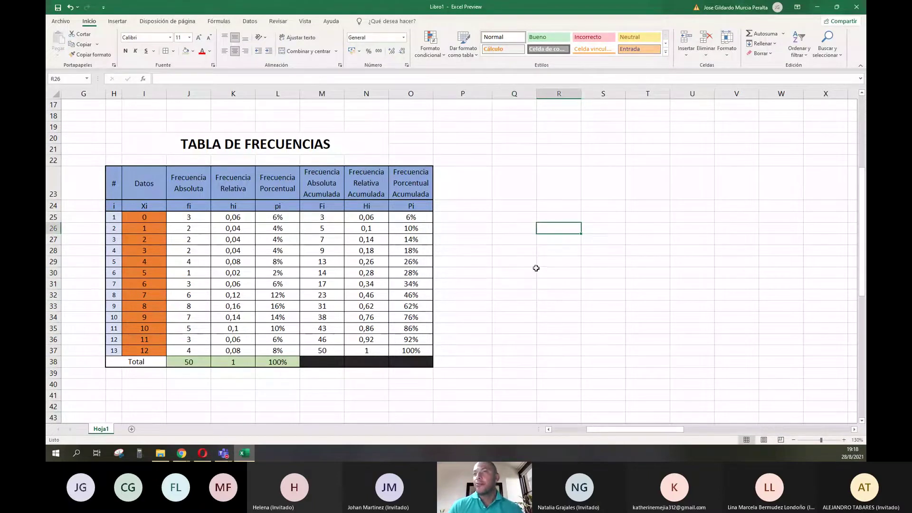
pyautogui.click(503, 216)
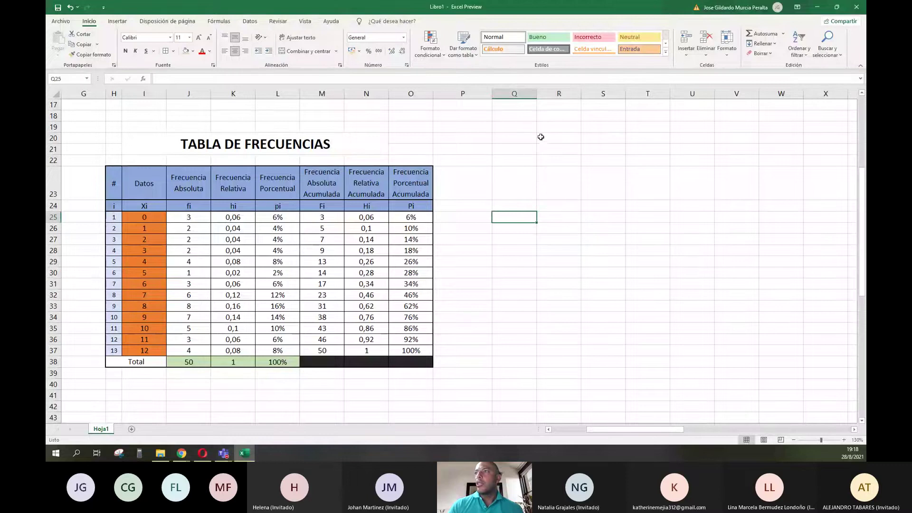
pyautogui.moveTo(530, 138); pyautogui.dragTo(613, 152)
pyautogui.click(618, 144)
pyautogui.moveTo(552, 137); pyautogui.dragTo(699, 149)
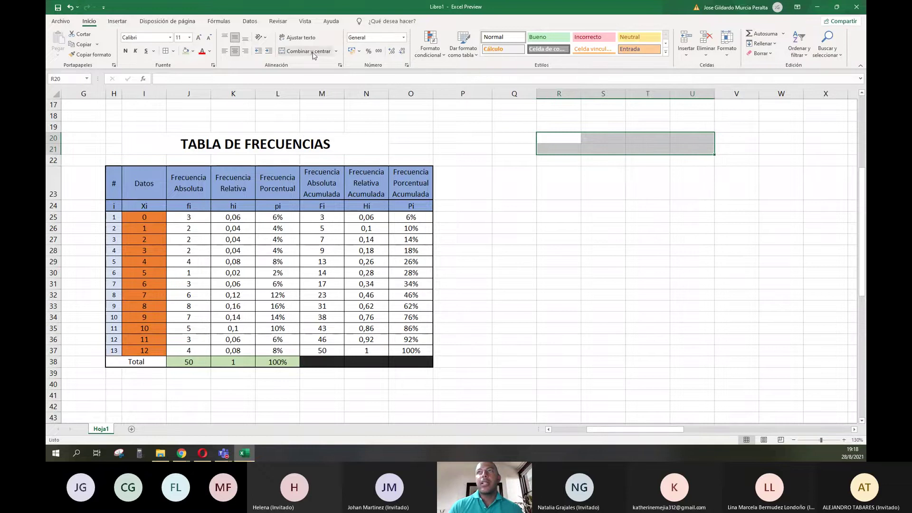
pyautogui.click(305, 51)
# - Enter the title "GRAFICOS ESTADÍSTICOS" in the merged cell R20:U21
pyautogui.write('GRAF')
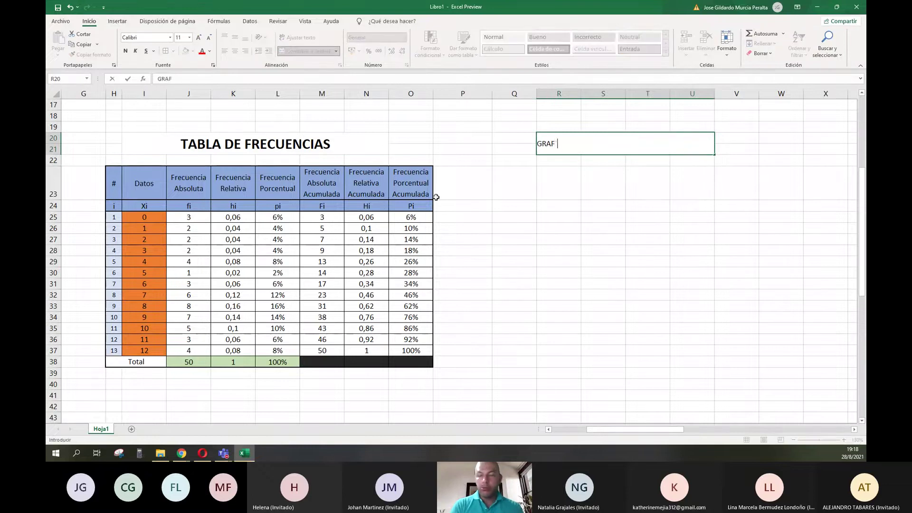
pyautogui.write('ICOS EST')
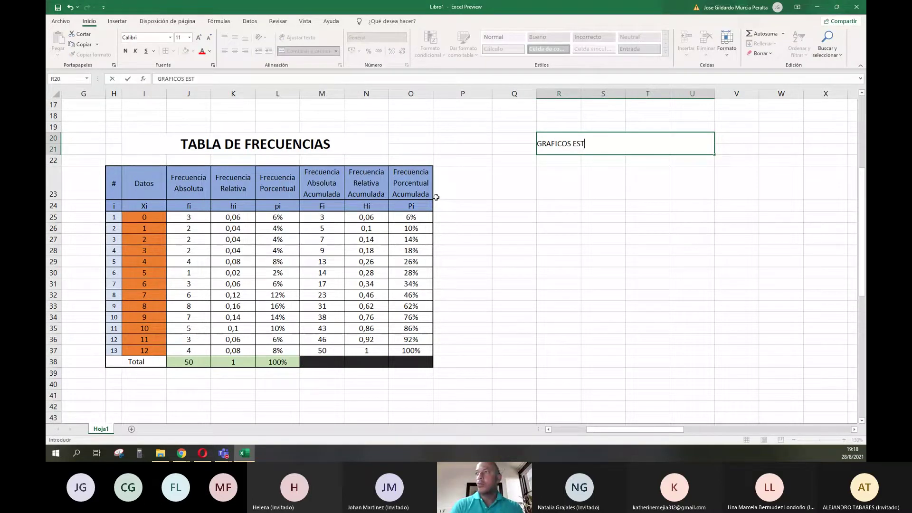
pyautogui.write('ADÍSIT')
pyautogui.press('BackSpace')
pyautogui.press('BackSpace')
pyautogui.write('TICOS')
pyautogui.press('Return')
# - Set the "GRAFICOS ESTADÍSTICOS" title to font size 16 and make it bold
pyautogui.press('Up')
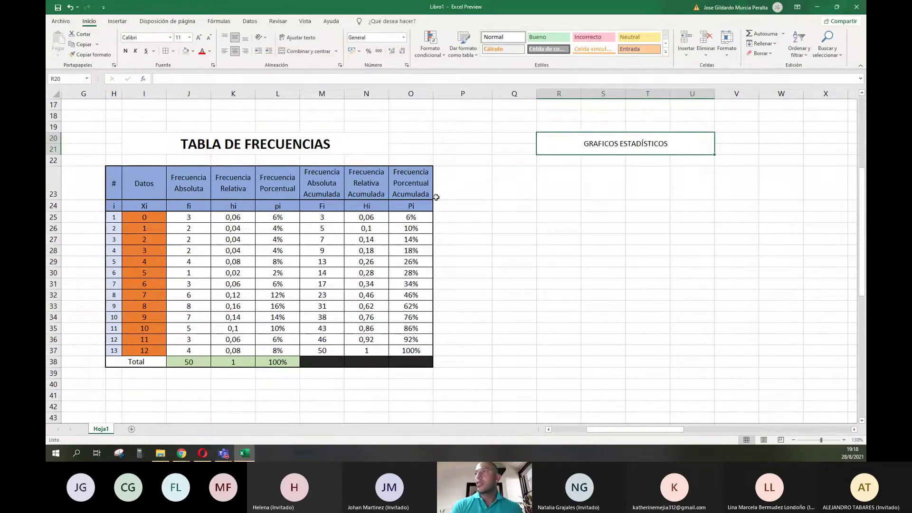
pyautogui.click(198, 37)
pyautogui.click(198, 37)
pyautogui.click(199, 37)
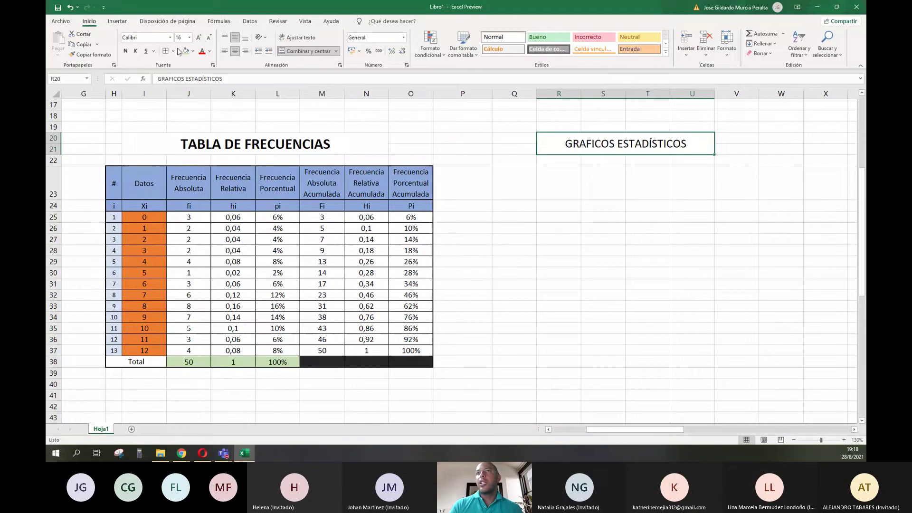
pyautogui.click(125, 51)
pyautogui.click(547, 263)
# - Enter the subtitle "Diagrama de barras" in R24 under the charts title
pyautogui.moveTo(526, 206); pyautogui.dragTo(594, 206)
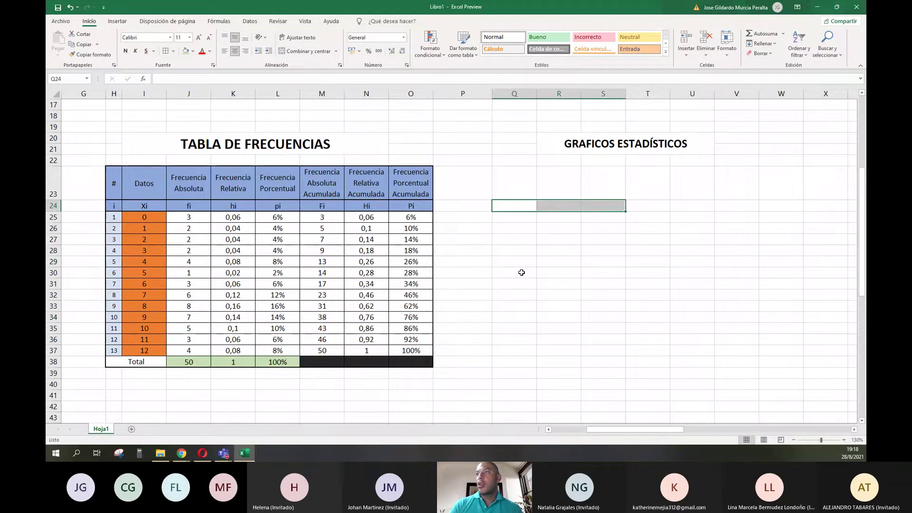
pyautogui.click(513, 206)
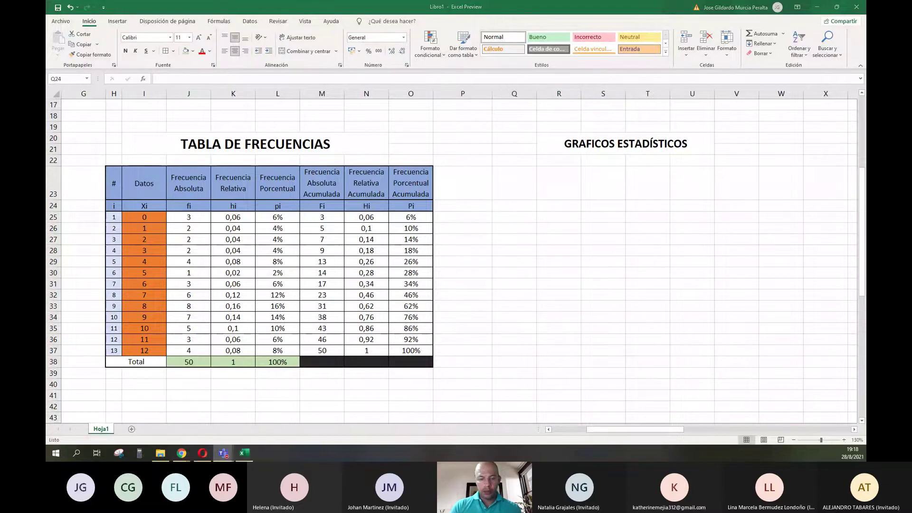
pyautogui.click(541, 205)
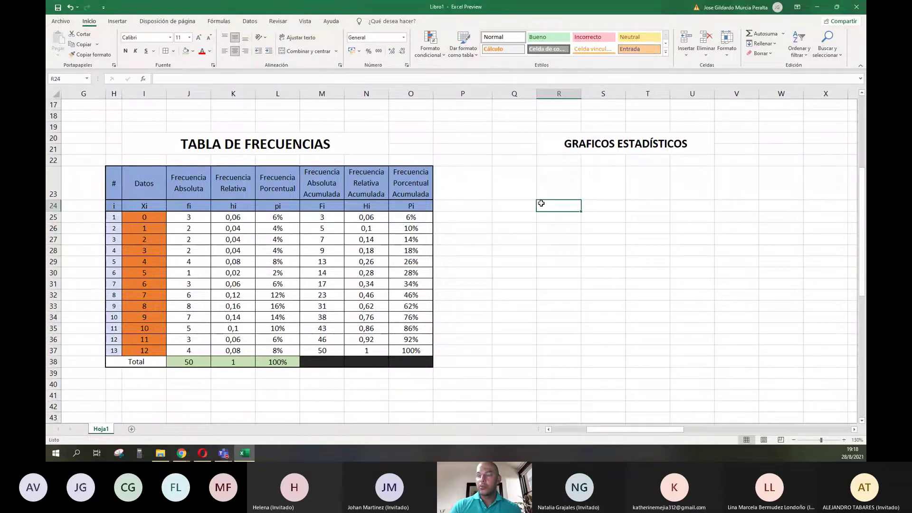
pyautogui.write('Diagrama d')
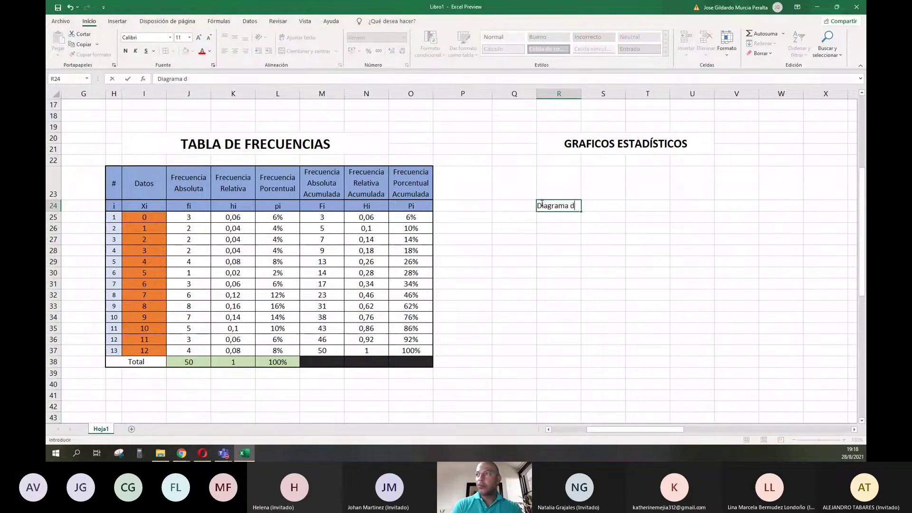
pyautogui.write('e b')
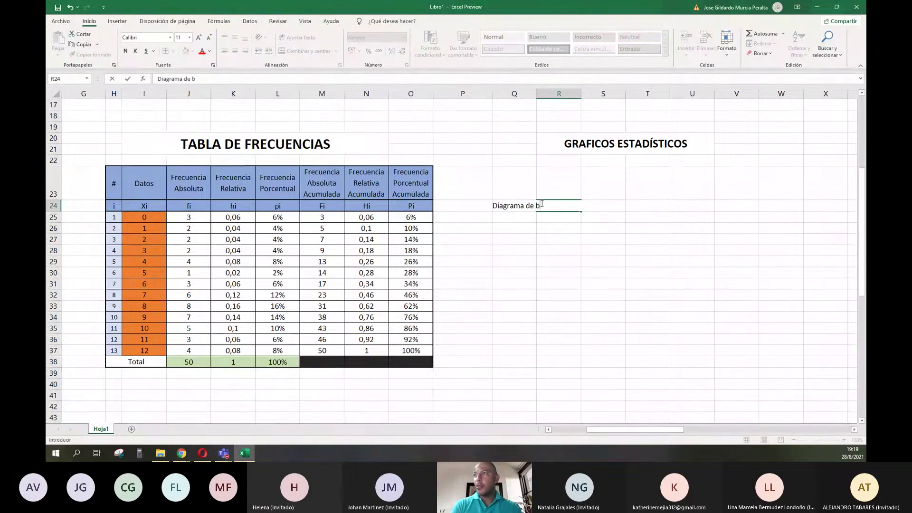
pyautogui.write('arras')
pyautogui.hotkey('ctrl', 'Return')
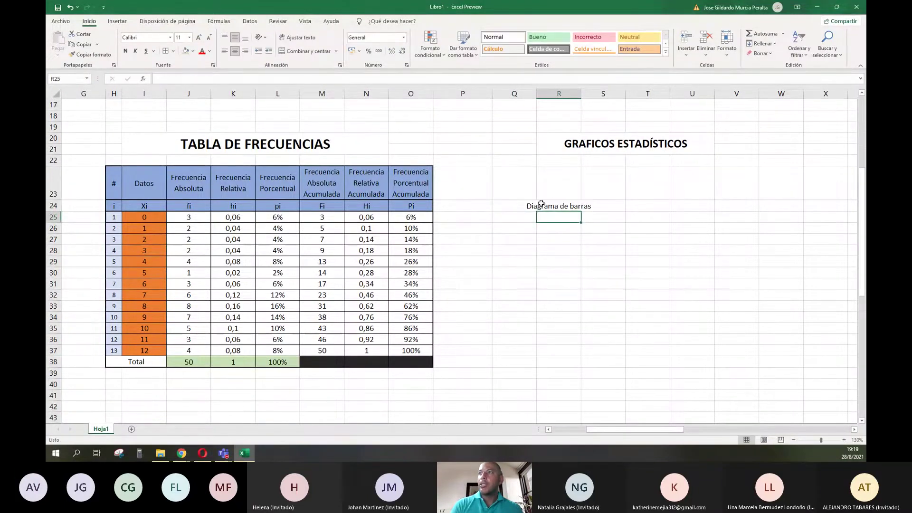
# - Merge and center the "Diagrama de barras" subtitle across R24:S24 and set its font size to 12
pyautogui.moveTo(582, 211); pyautogui.dragTo(604, 206)
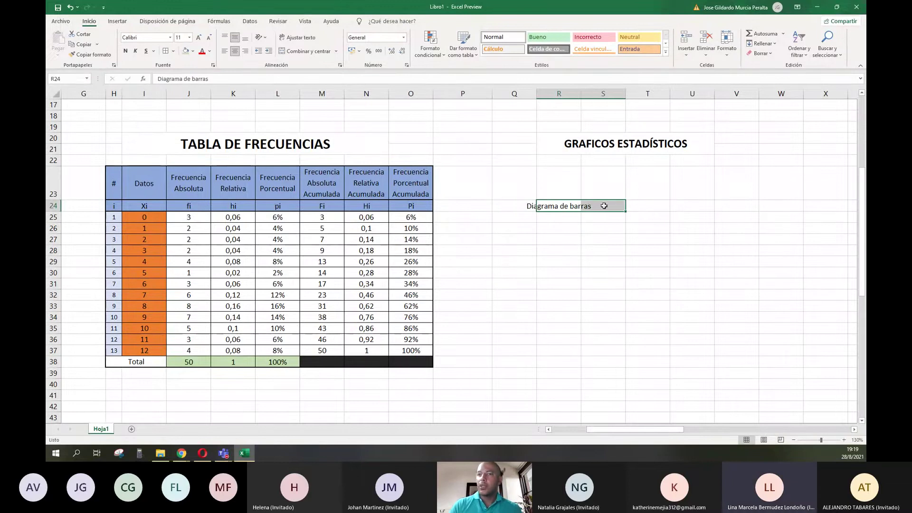
pyautogui.click(298, 51)
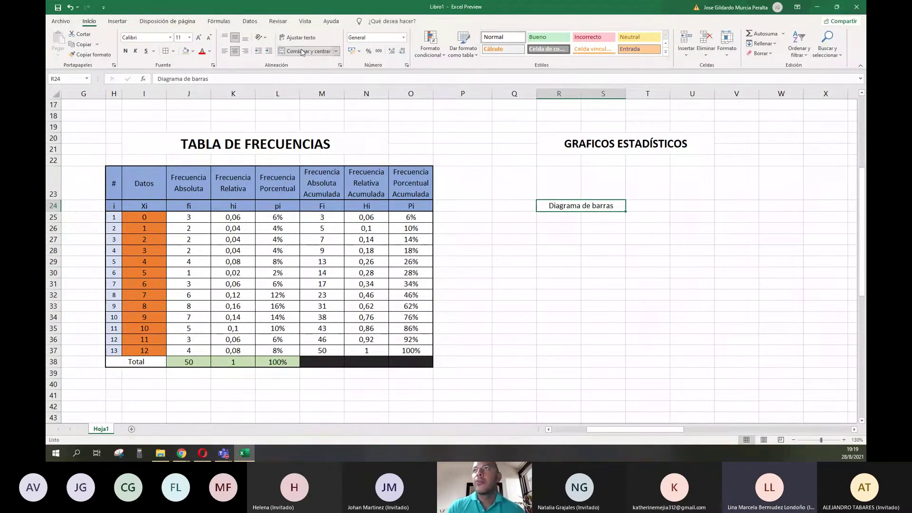
pyautogui.click(198, 37)
pyautogui.click(199, 37)
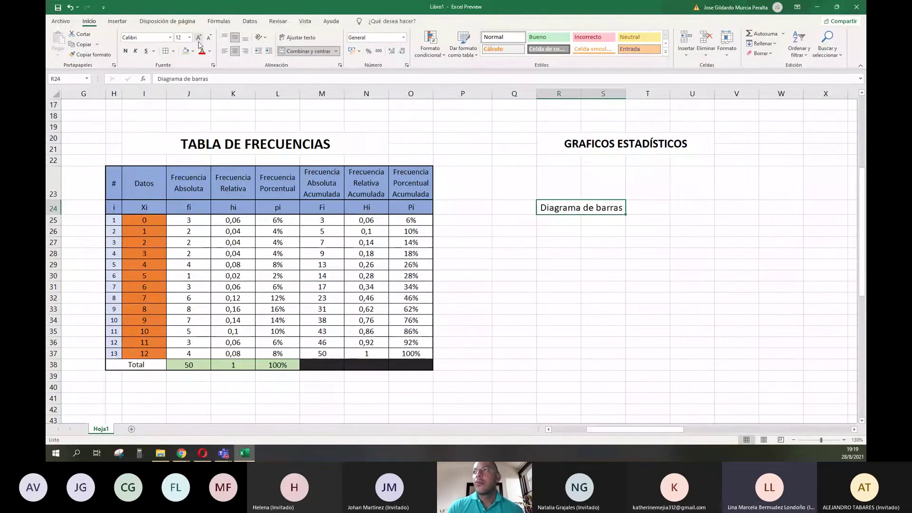
pyautogui.click(489, 265)
pyautogui.click(596, 233)
pyautogui.click(554, 231)
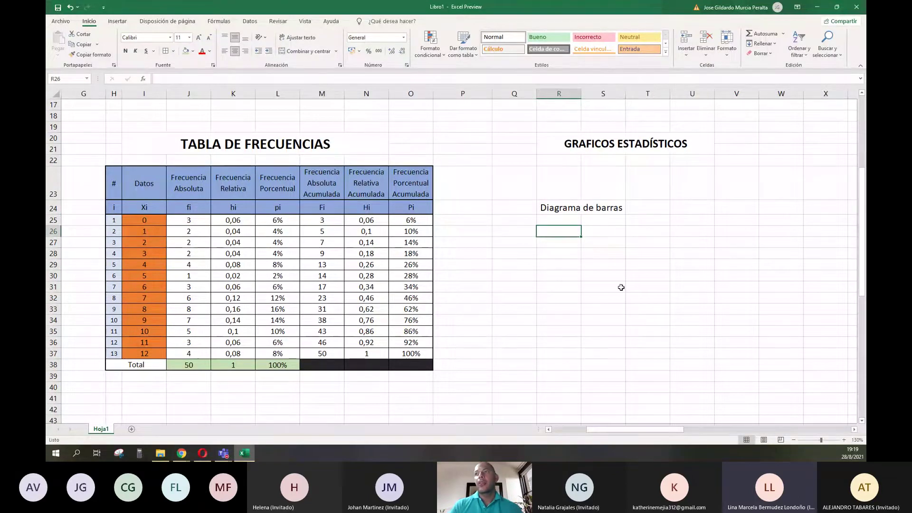
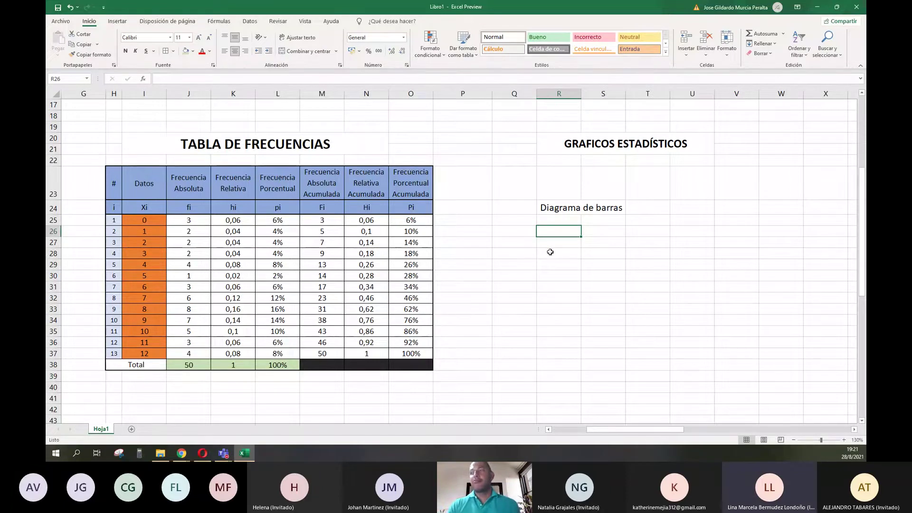
# - Check which Office edition and version is installed in the account's product information, and return to the worksheet
pyautogui.scroll(-1, 551, 257)
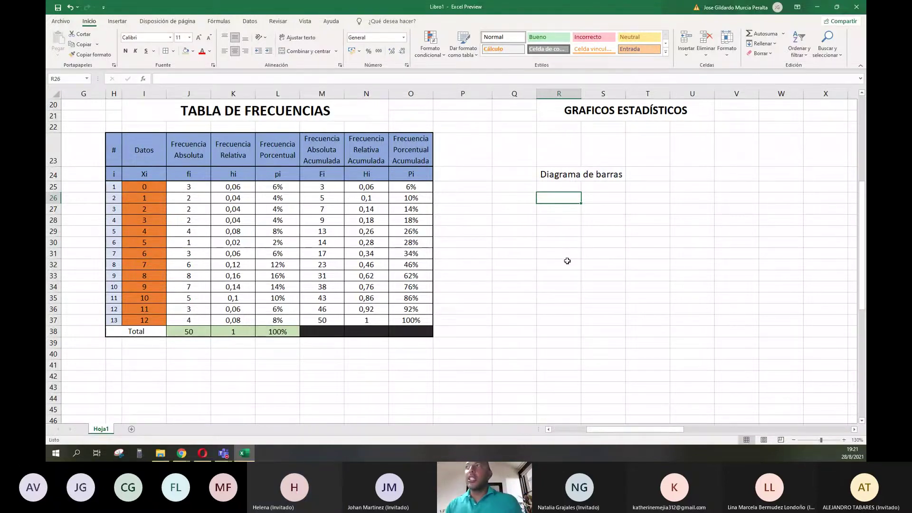
pyautogui.click(61, 21)
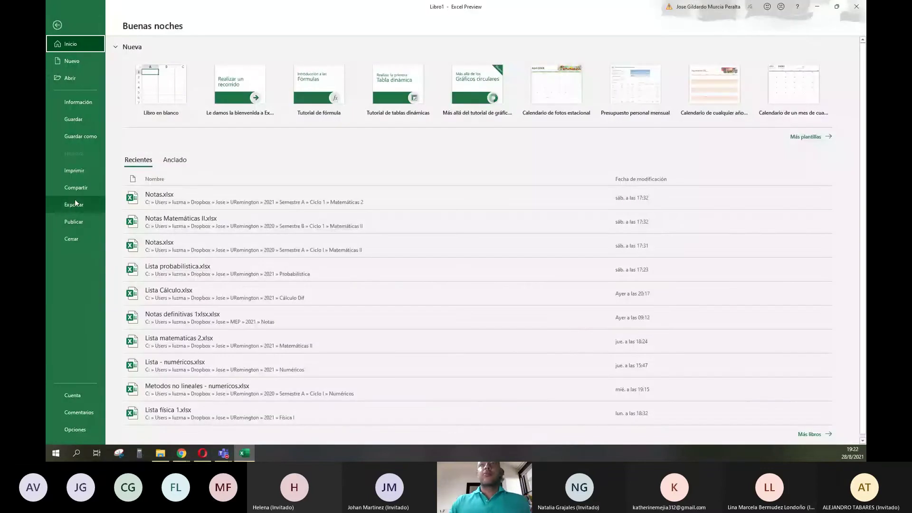
pyautogui.click(74, 399)
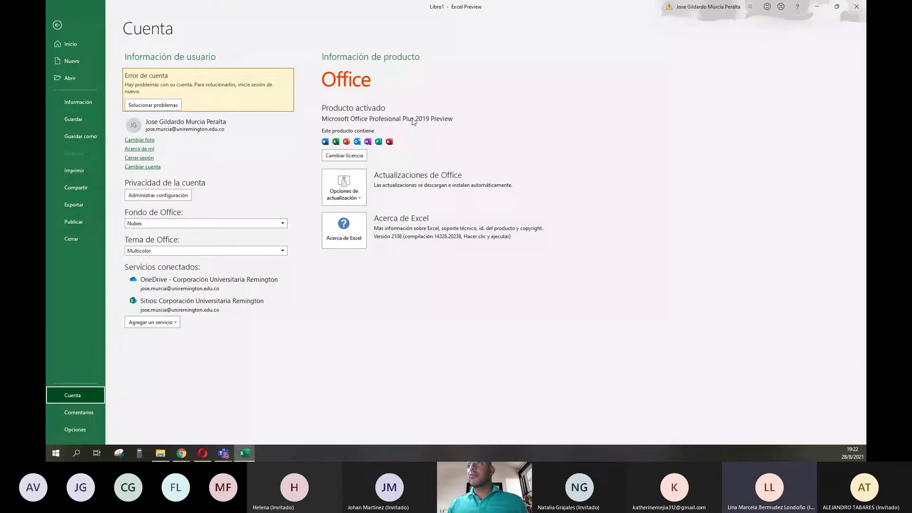
pyautogui.click(60, 26)
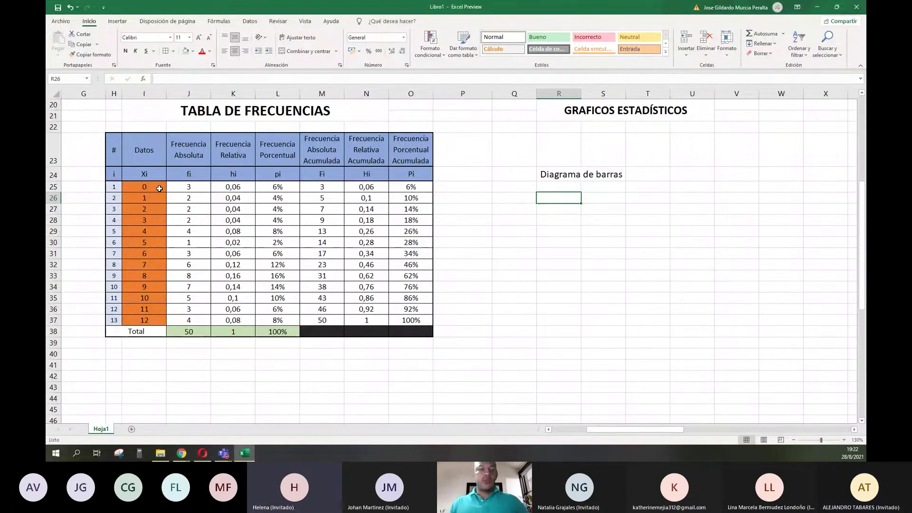
# - Insert a clustered column chart from the Xi and fi columns, I24:J37, and place it below the "Diagrama de barras" subtitle
pyautogui.moveTo(160, 189); pyautogui.dragTo(178, 323)
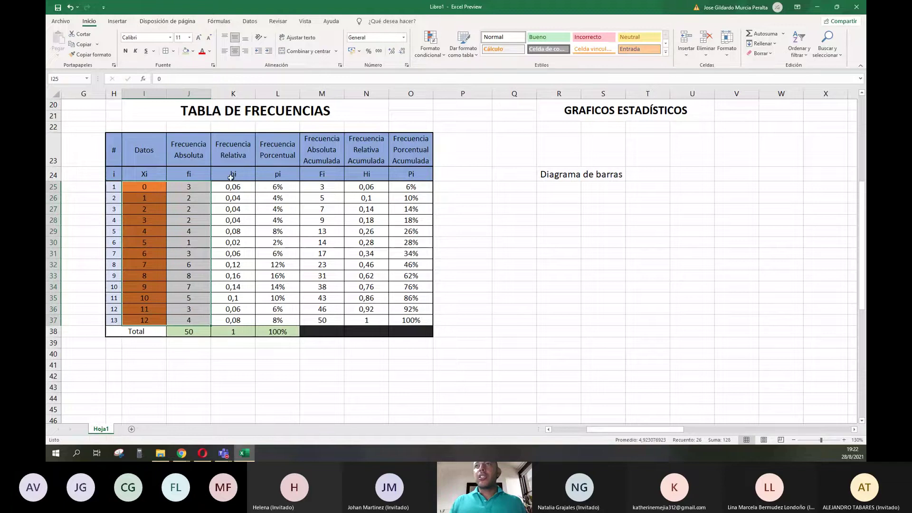
pyautogui.moveTo(144, 189); pyautogui.dragTo(187, 276)
pyautogui.moveTo(144, 174); pyautogui.dragTo(186, 321)
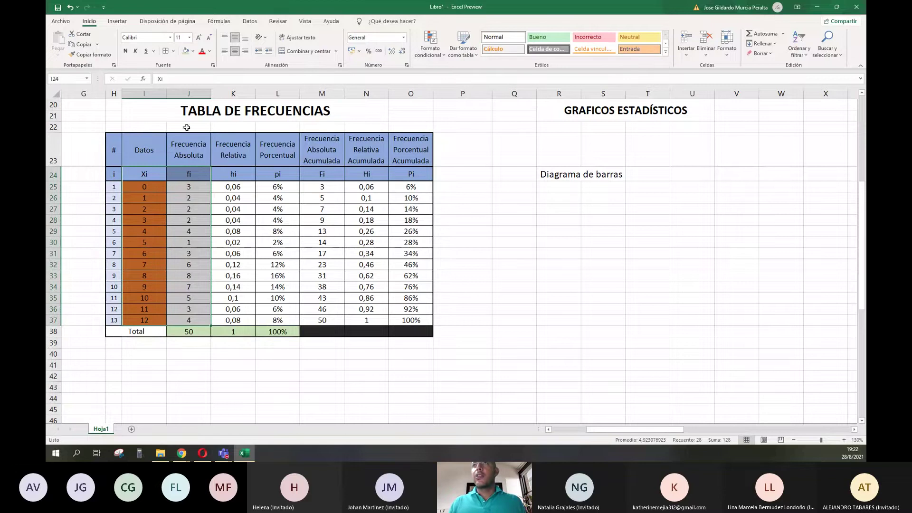
pyautogui.click(116, 22)
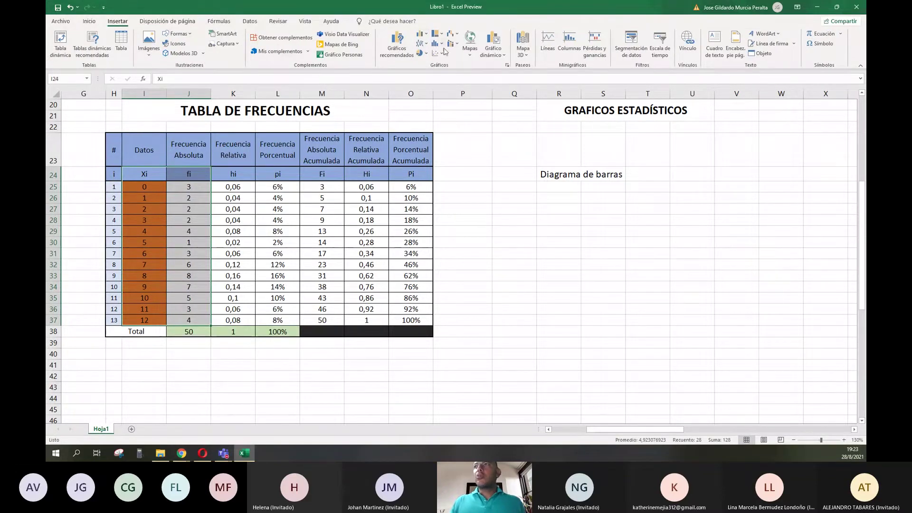
pyautogui.click(421, 37)
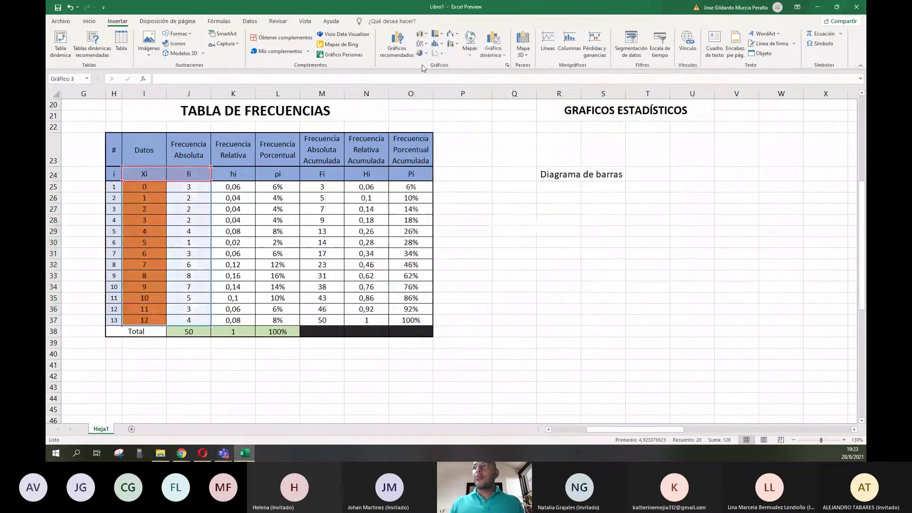
pyautogui.click(423, 67)
pyautogui.moveTo(512, 327); pyautogui.dragTo(672, 342)
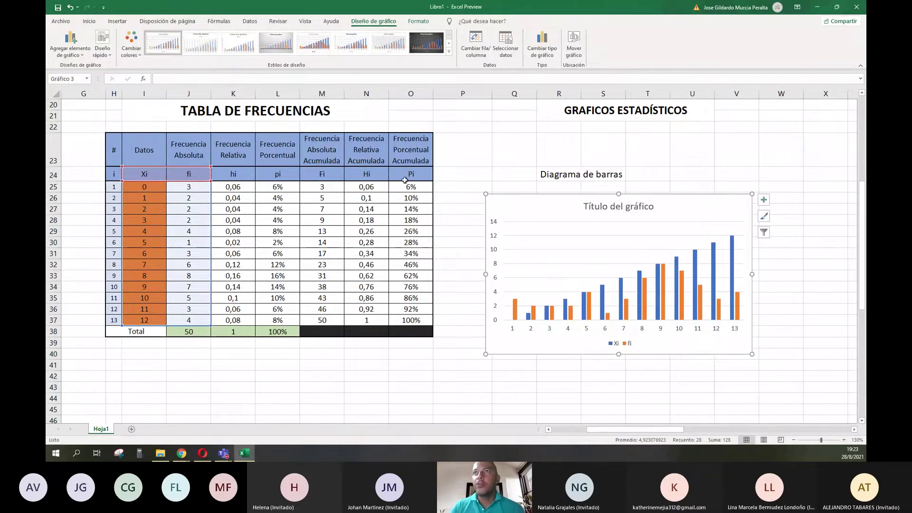
# - Change the chart to the clustered column variant that plots only fi, with the Xi values as horizontal axis categories
pyautogui.click(547, 55)
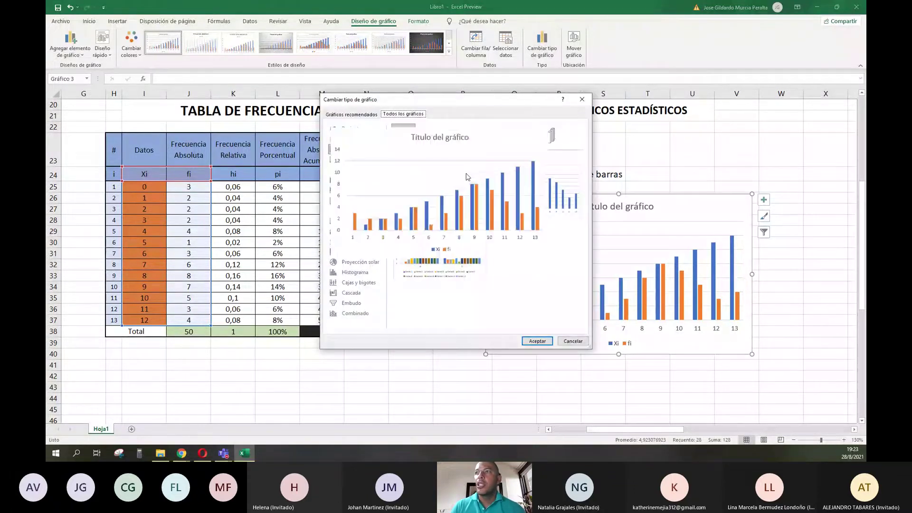
pyautogui.click(543, 208)
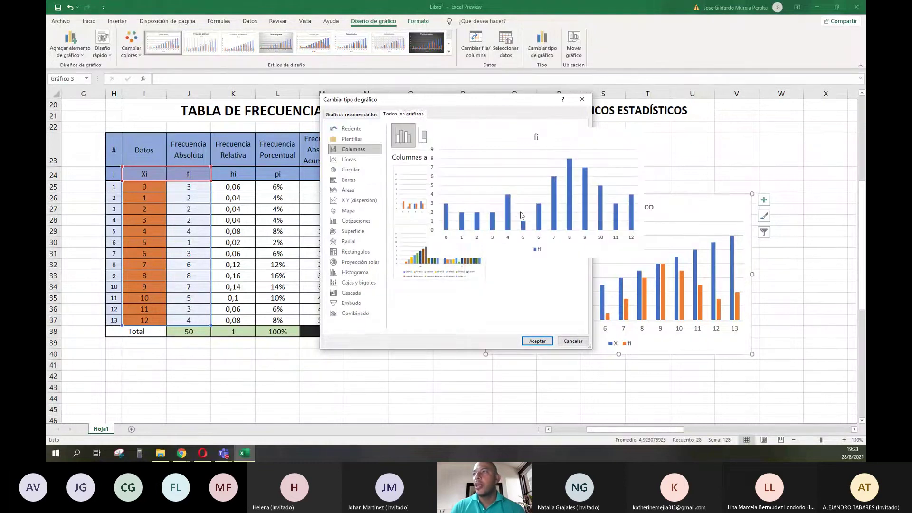
pyautogui.click(538, 341)
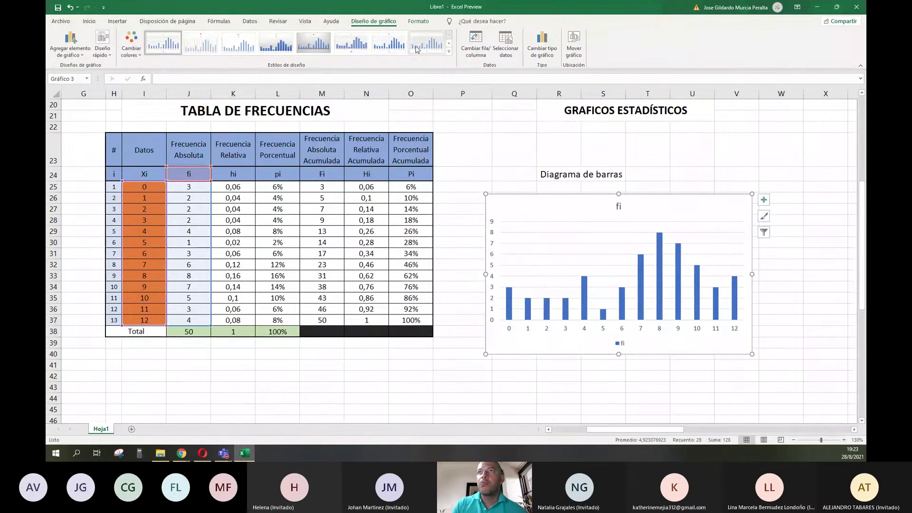
# - Try the 3D clustered column type on the fi chart
pyautogui.click(542, 45)
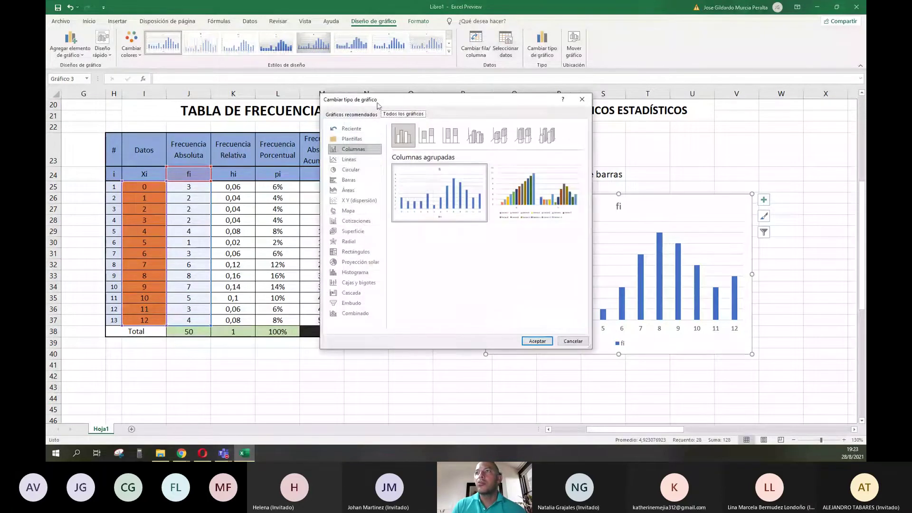
pyautogui.click(477, 137)
pyautogui.click(538, 341)
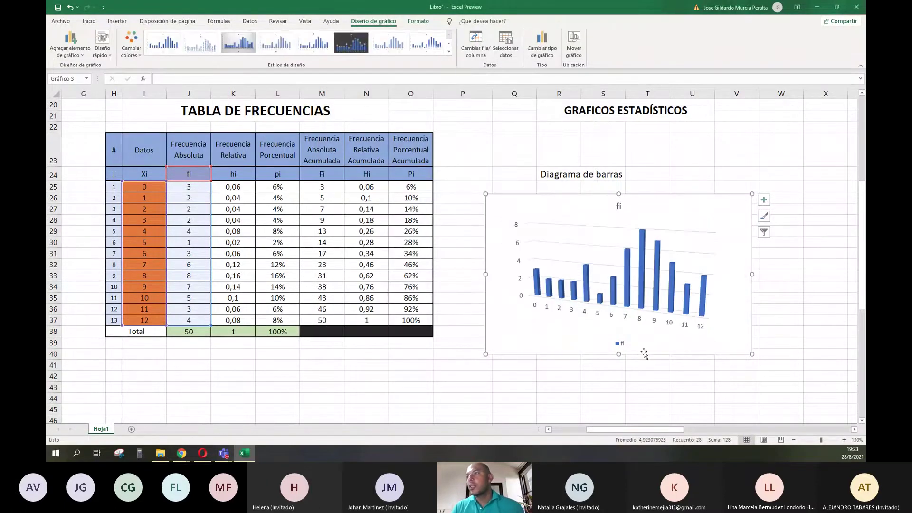
# - Delete the chart's fi legend and set the chart type to 2D clustered columns (Columnas agrupadas)
pyautogui.click(622, 344)
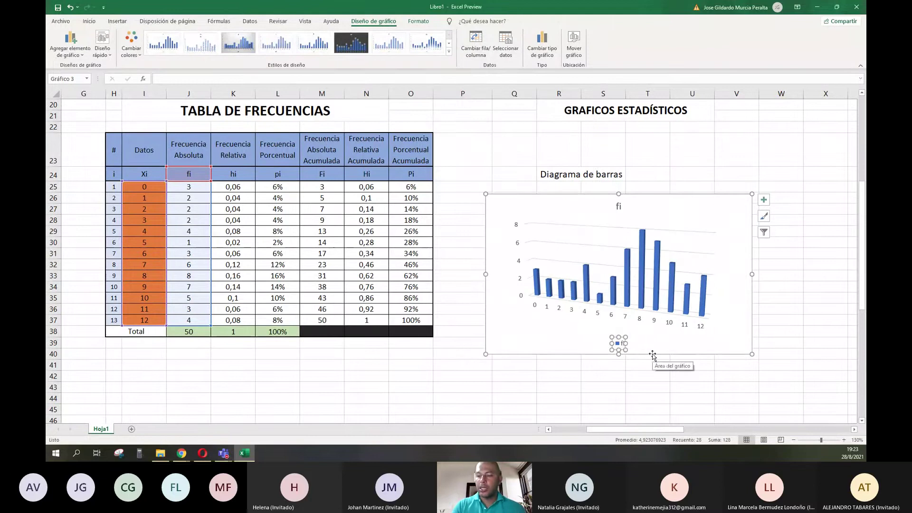
pyautogui.press('Delete')
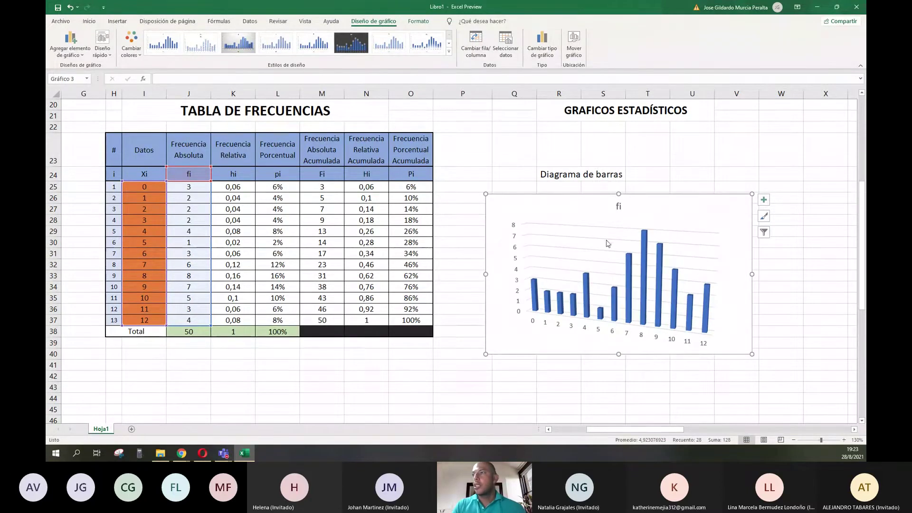
pyautogui.click(553, 48)
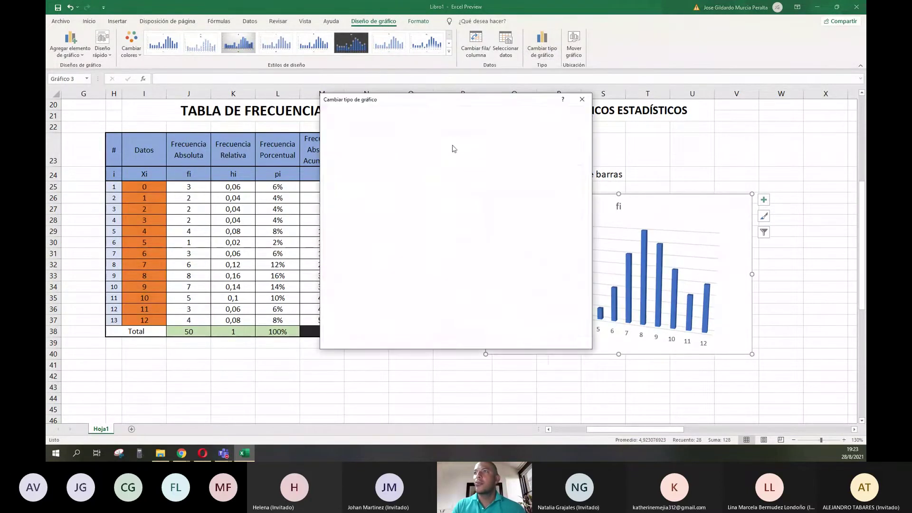
pyautogui.click(403, 135)
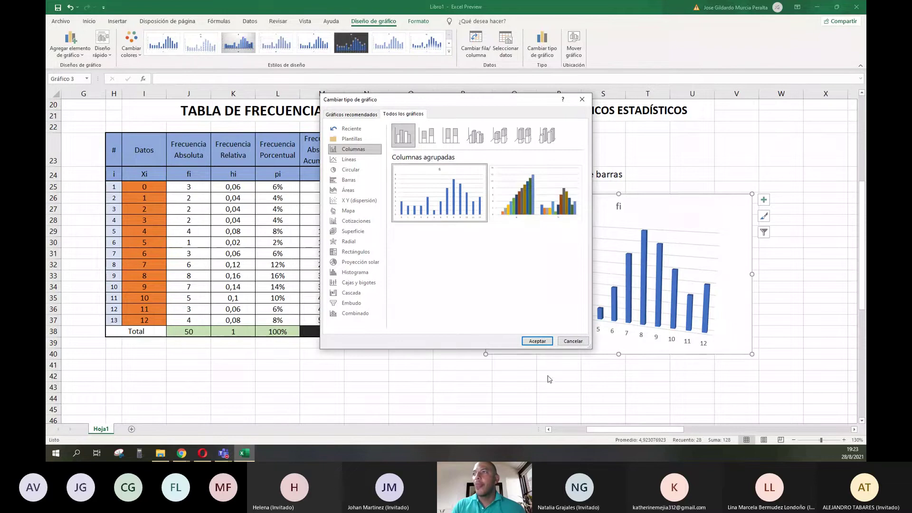
pyautogui.click(537, 342)
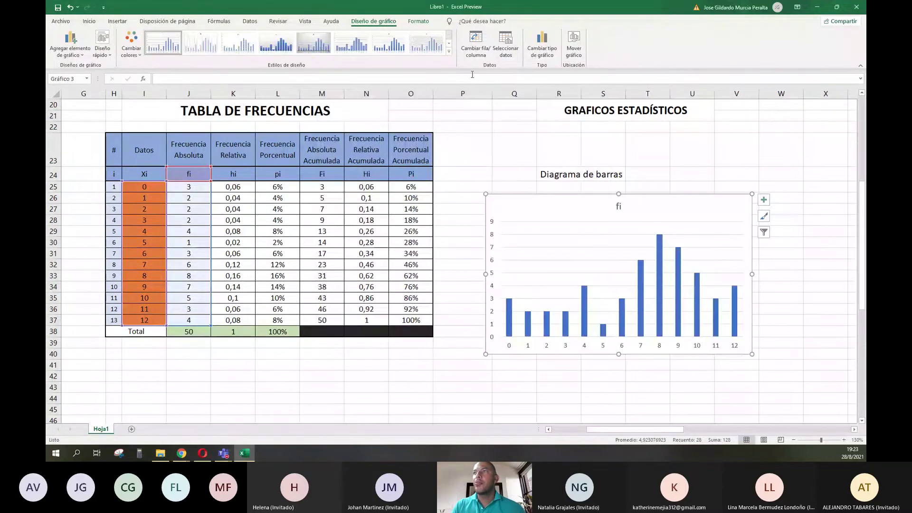
# - Apply the chart style with wide translucent blue bars and data labels inside them to the bar chart
pyautogui.click(449, 51)
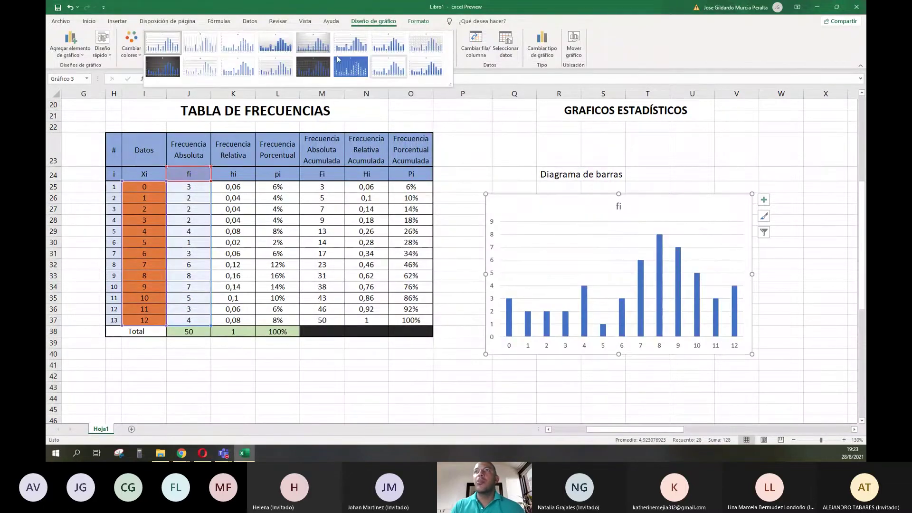
pyautogui.click(109, 55)
pyautogui.click(109, 55)
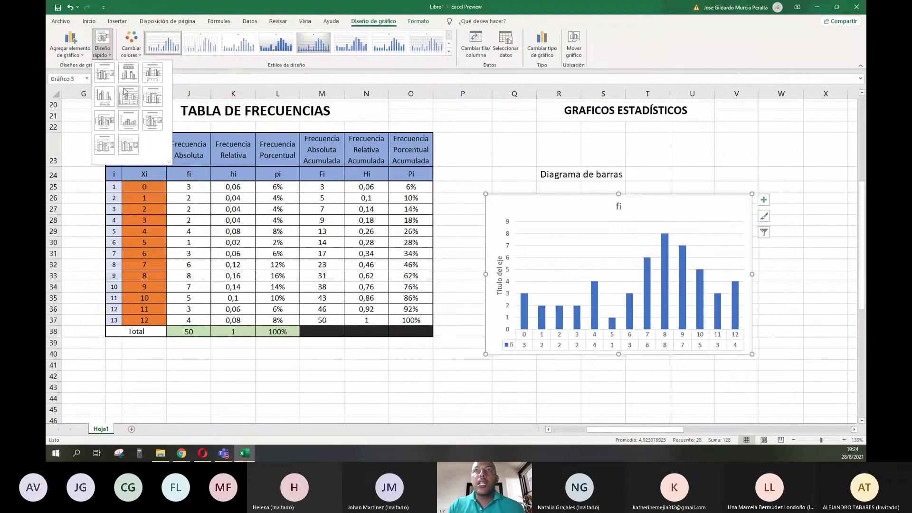
pyautogui.click(239, 49)
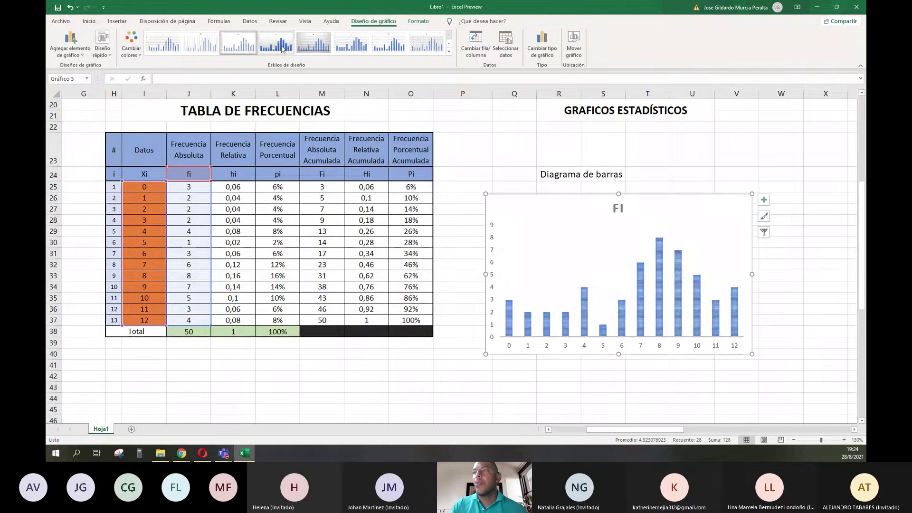
pyautogui.click(283, 49)
pyautogui.click(351, 45)
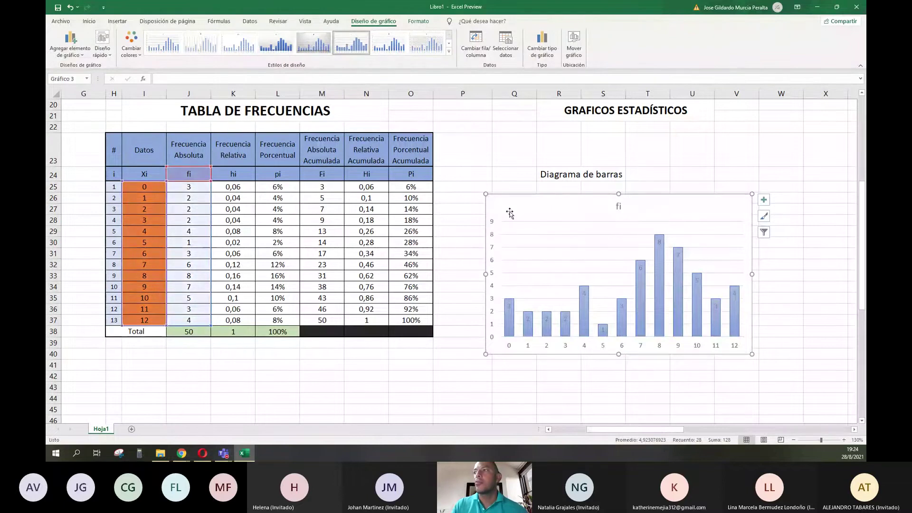
# - Replace the chart title with "N° de respuestas acertadas" and close the title formatting pane
pyautogui.doubleClick(619, 206)
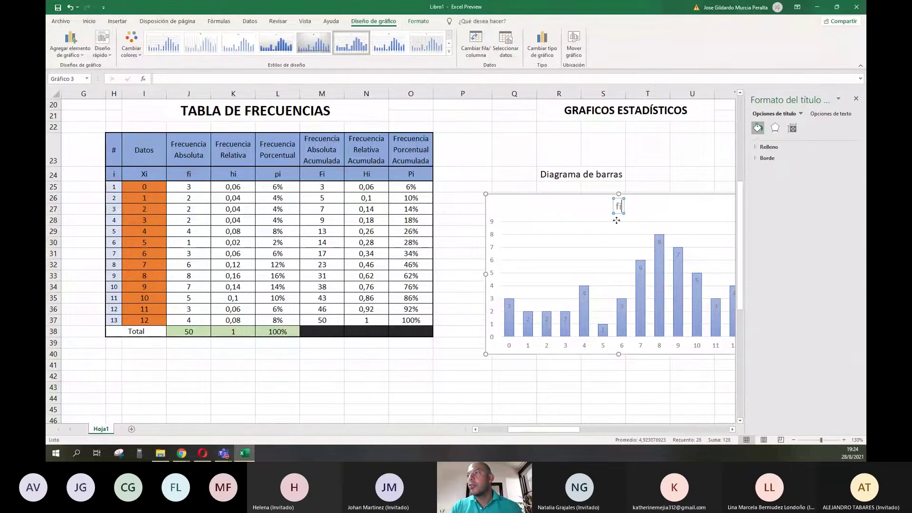
pyautogui.press('BackSpace')
pyautogui.press('BackSpace')
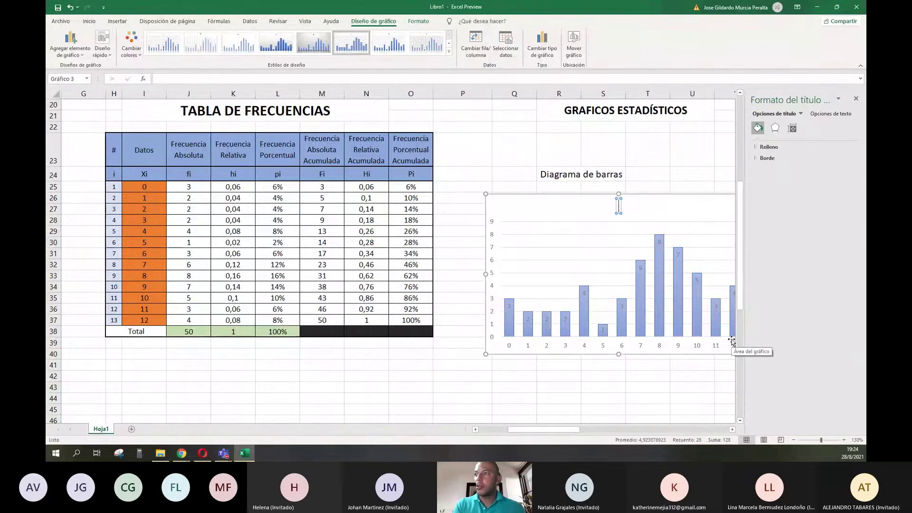
pyautogui.write('N')
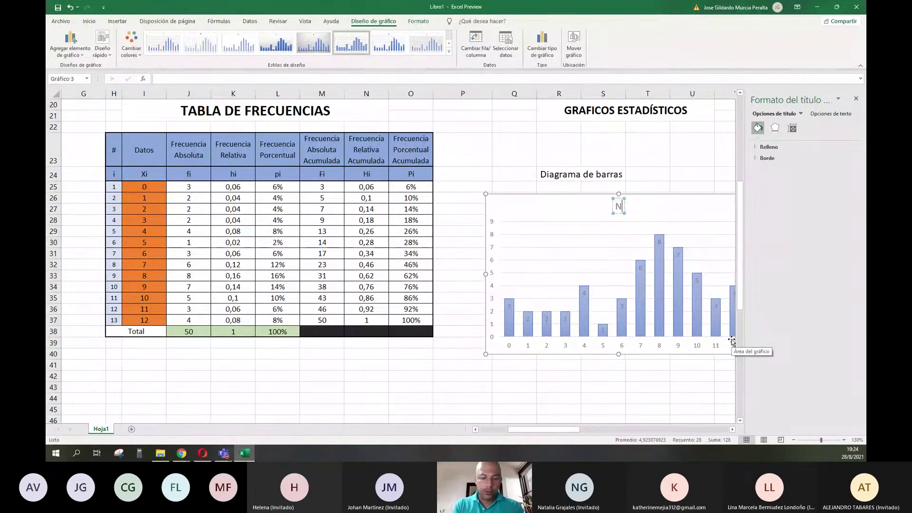
pyautogui.write('° de resp')
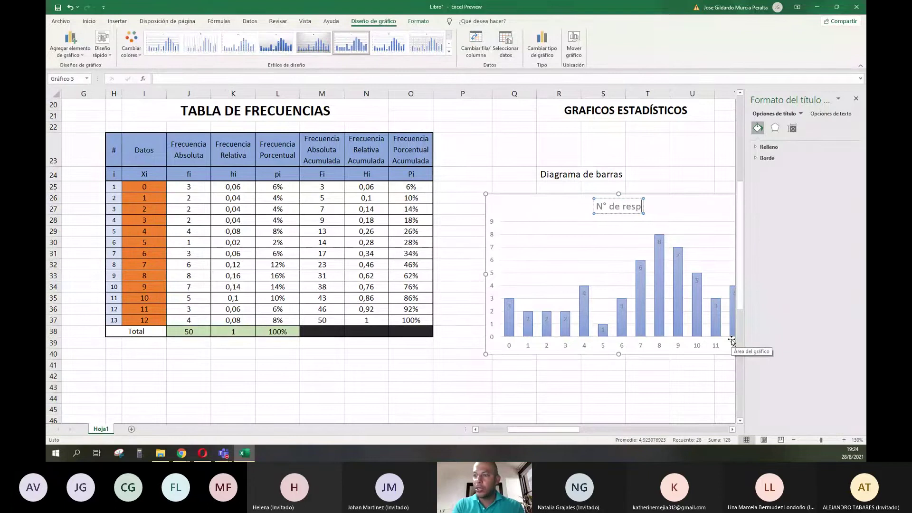
pyautogui.write('uestas acer')
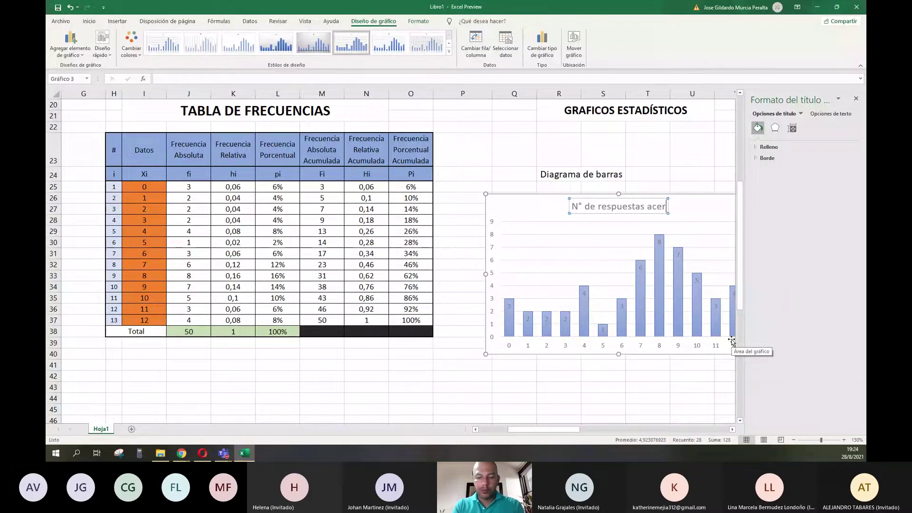
pyautogui.write('tadas')
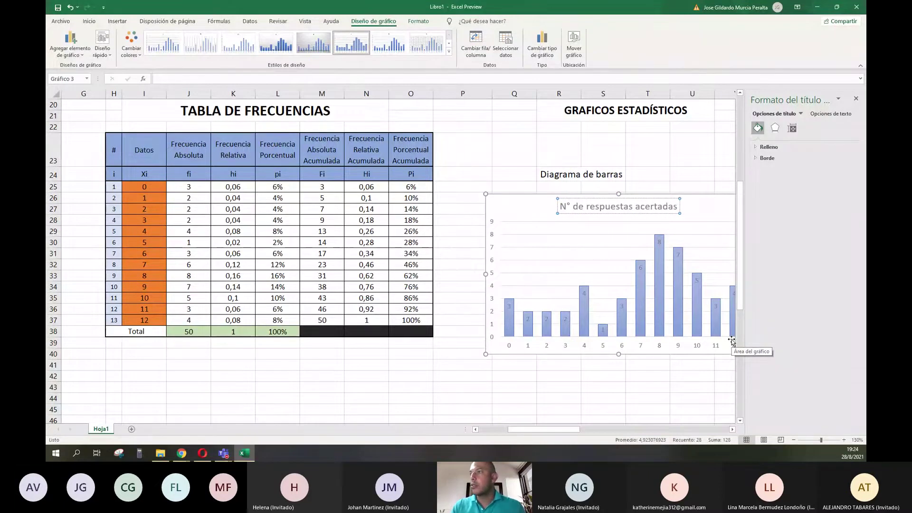
pyautogui.click(857, 99)
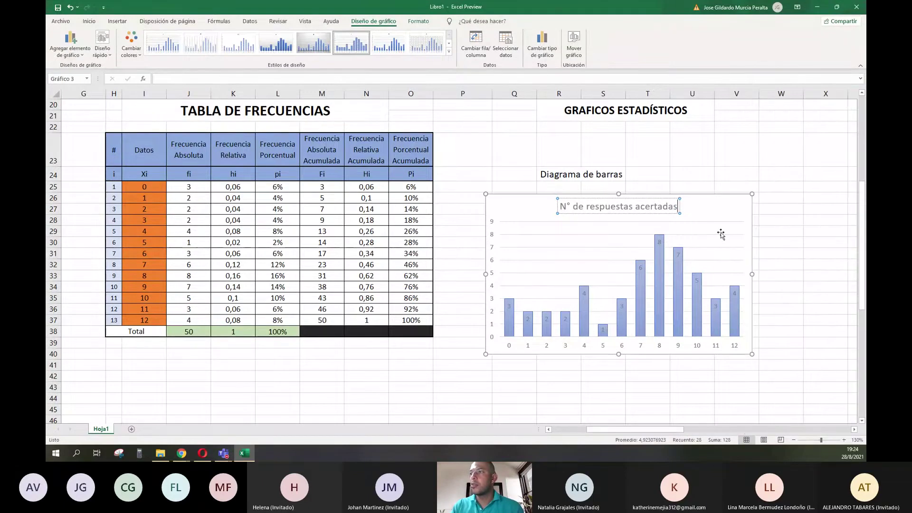
pyautogui.click(723, 214)
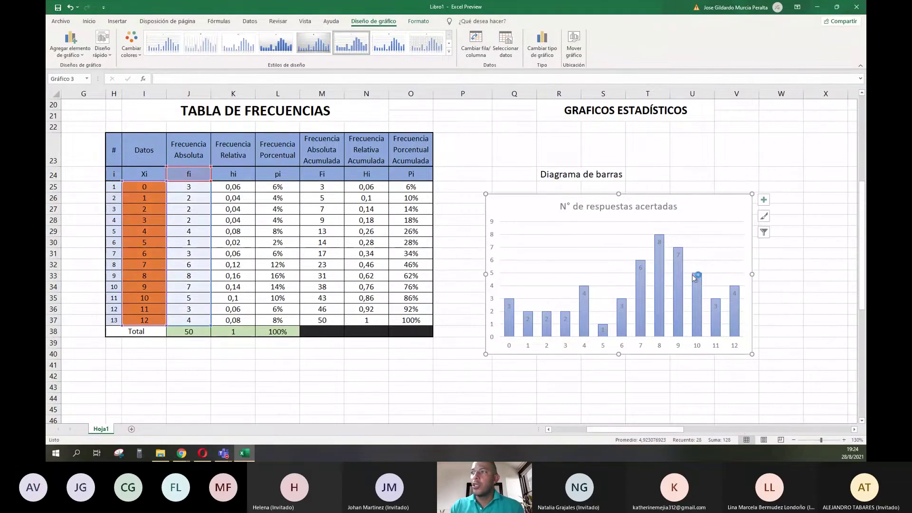
# - Move the bar chart slightly up and to the right so it sits directly beneath the "Diagrama de barras" subtitle
pyautogui.click(513, 324)
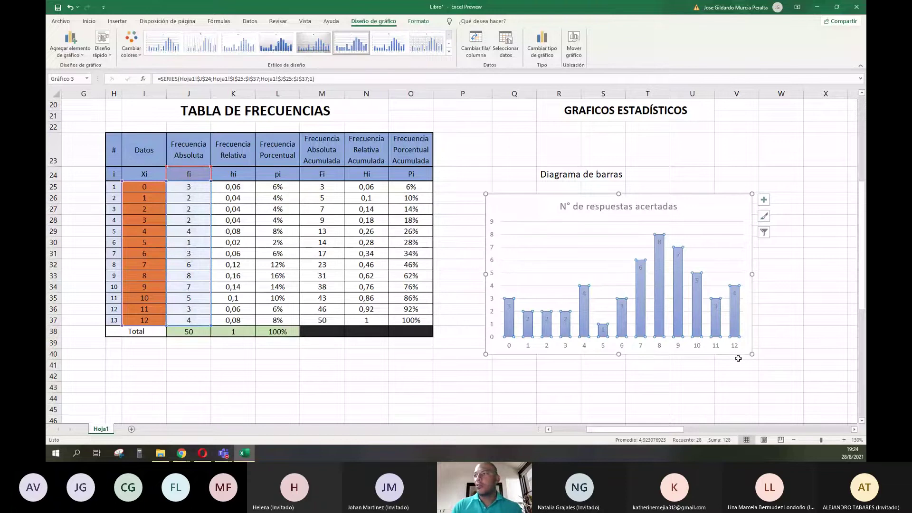
pyautogui.click(783, 357)
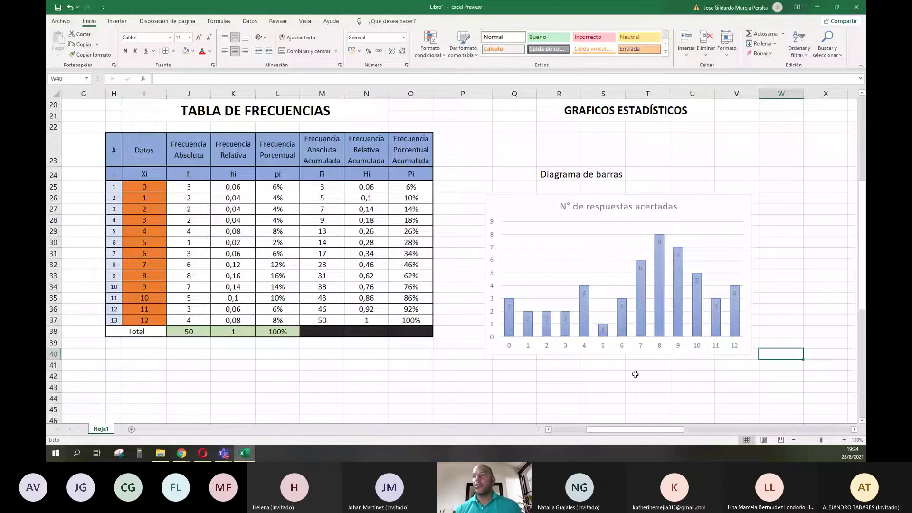
pyautogui.moveTo(697, 209); pyautogui.dragTo(705, 196)
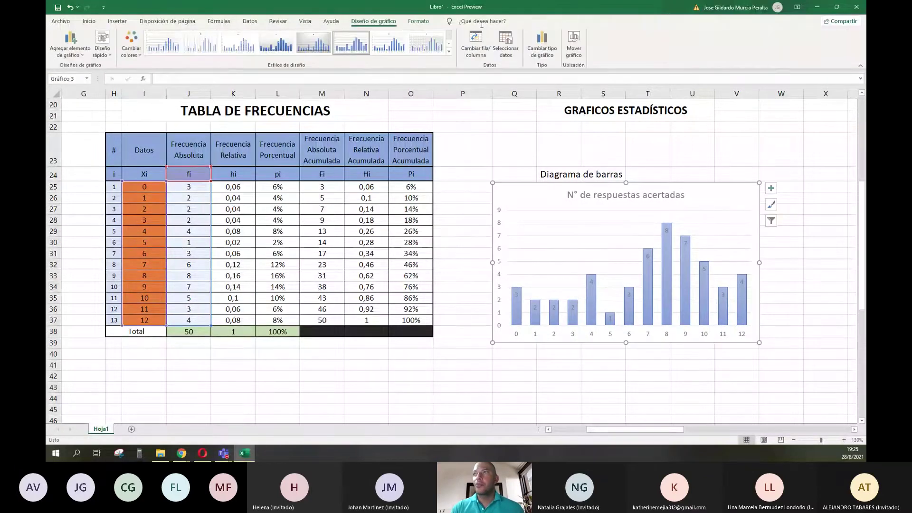
# - Recolor the bar chart with the monochromatic light blue palette and deselect the chart
pyautogui.click(131, 47)
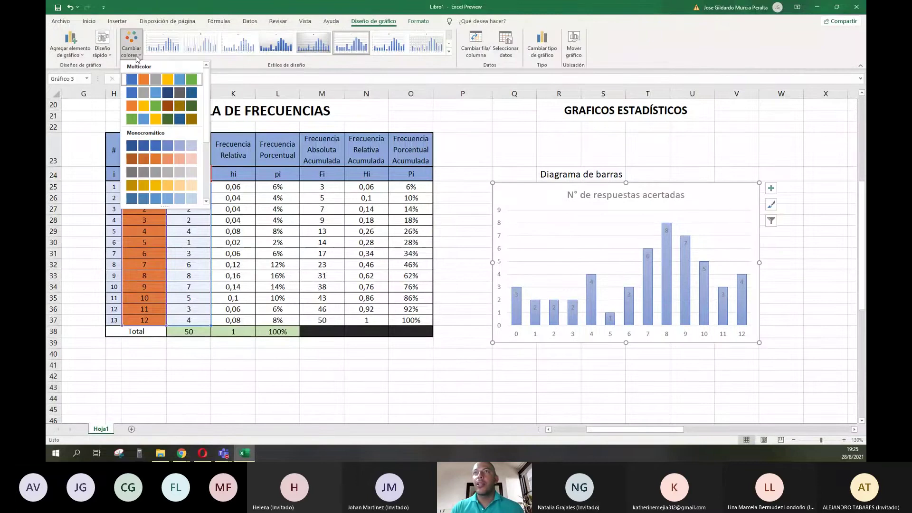
pyautogui.click(139, 53)
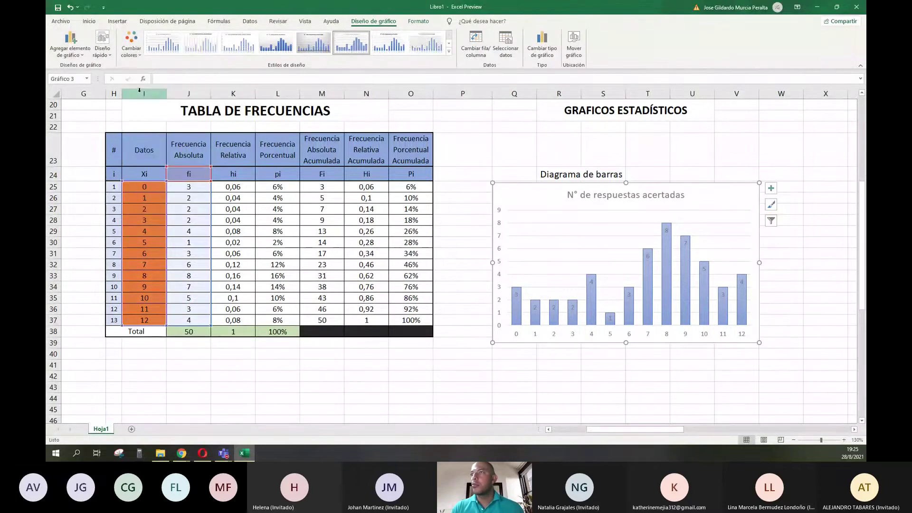
pyautogui.click(139, 53)
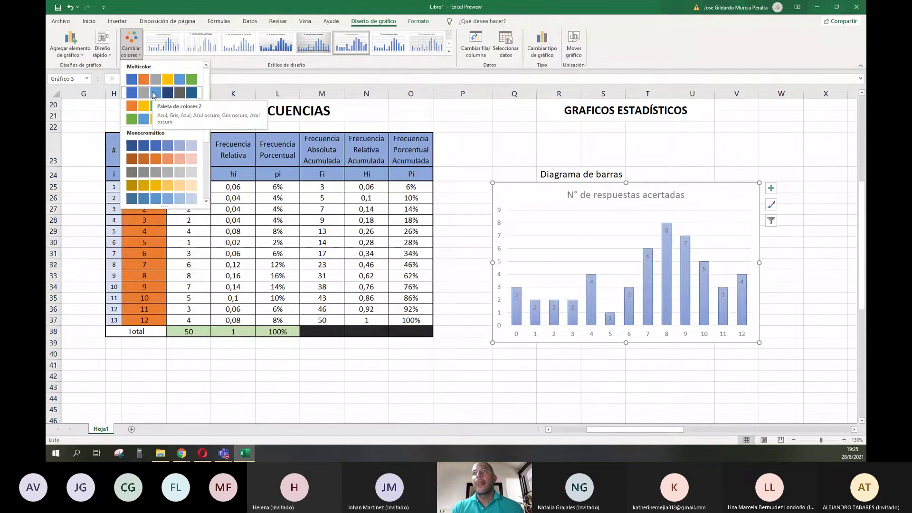
pyautogui.scroll(-3, 153, 97)
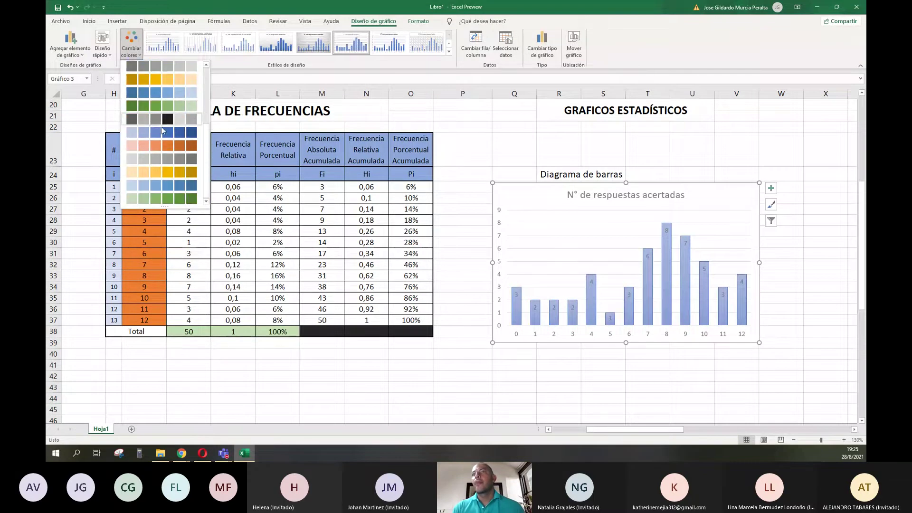
pyautogui.click(155, 97)
pyautogui.click(602, 387)
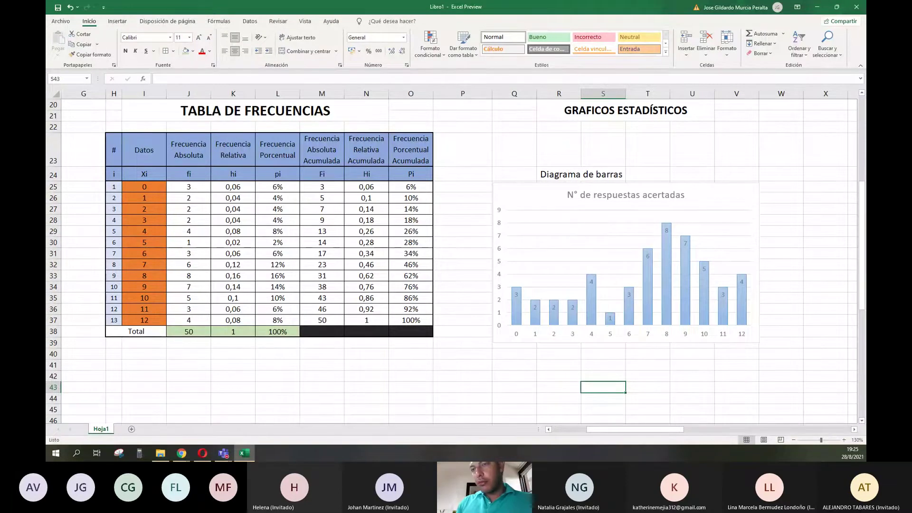
# - Select the Datos values 0 to 12 in the frequency table to compare them with the chart's horizontal axis
pyautogui.moveTo(515, 10)
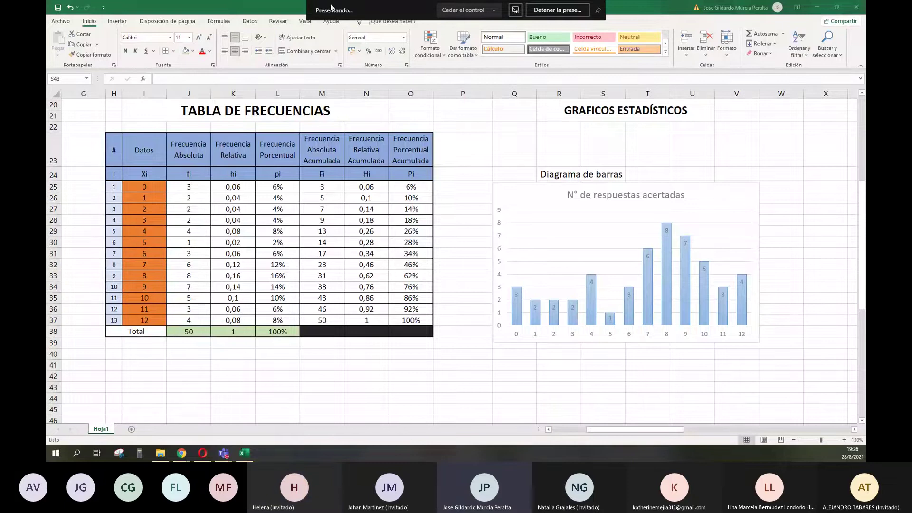
pyautogui.click(287, 8)
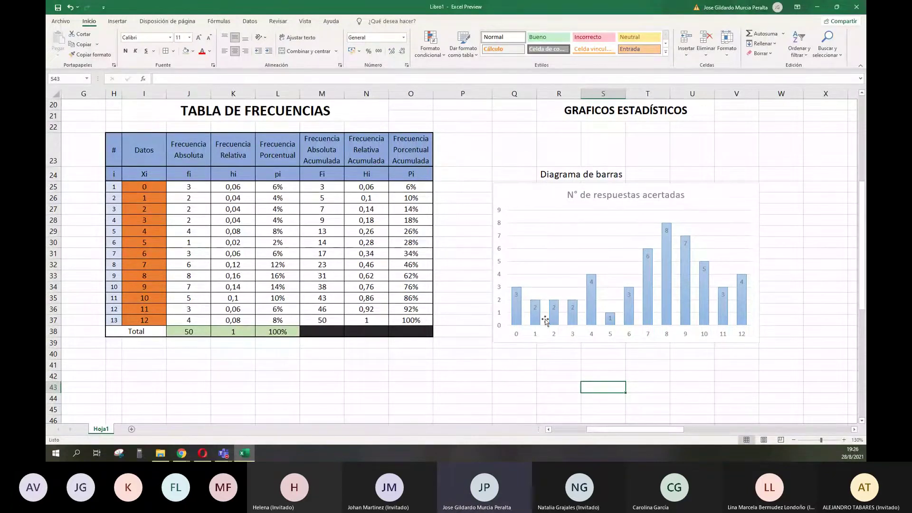
pyautogui.moveTo(144, 188); pyautogui.dragTo(146, 321)
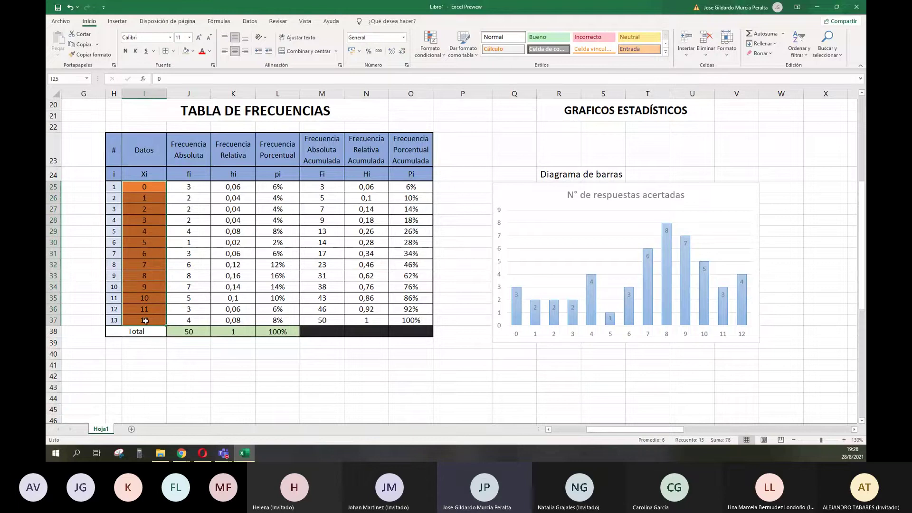
pyautogui.click(145, 189)
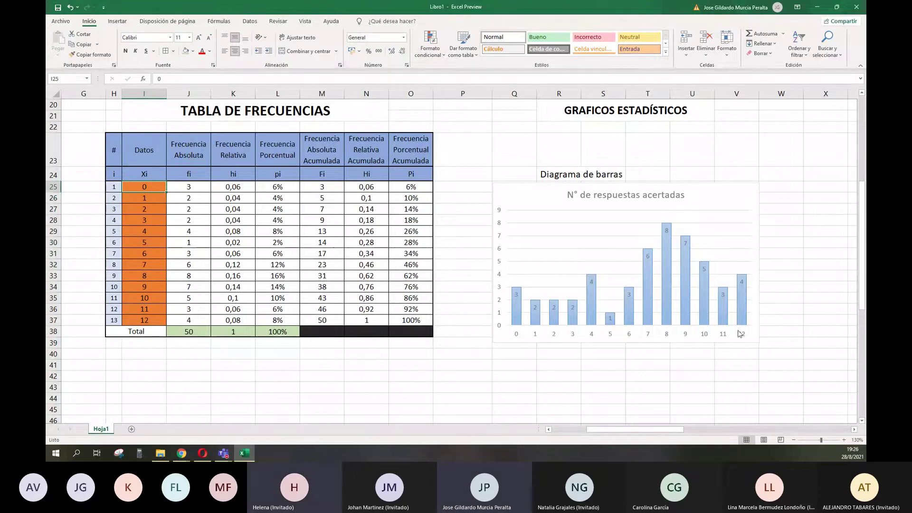
pyautogui.moveTo(137, 189); pyautogui.dragTo(144, 323)
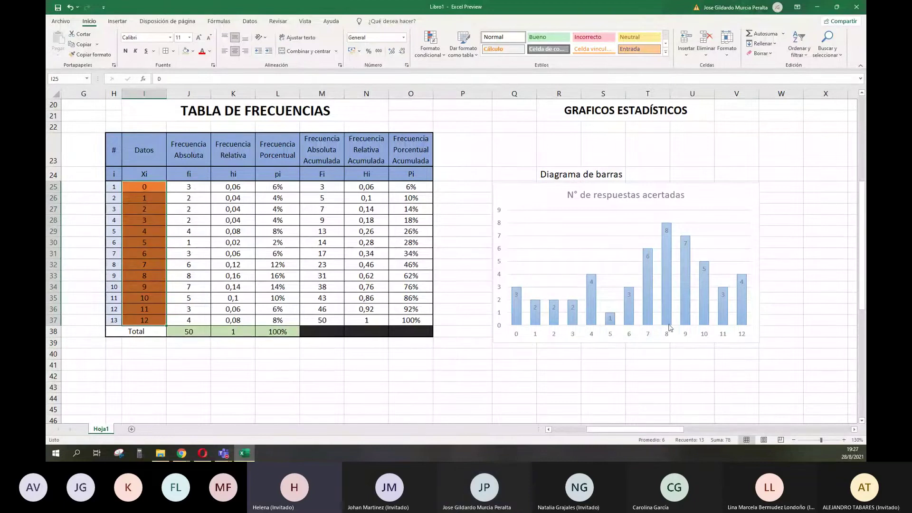
# - Add a primary horizontal axis title to the bar chart and close the formatting pane
pyautogui.click(701, 205)
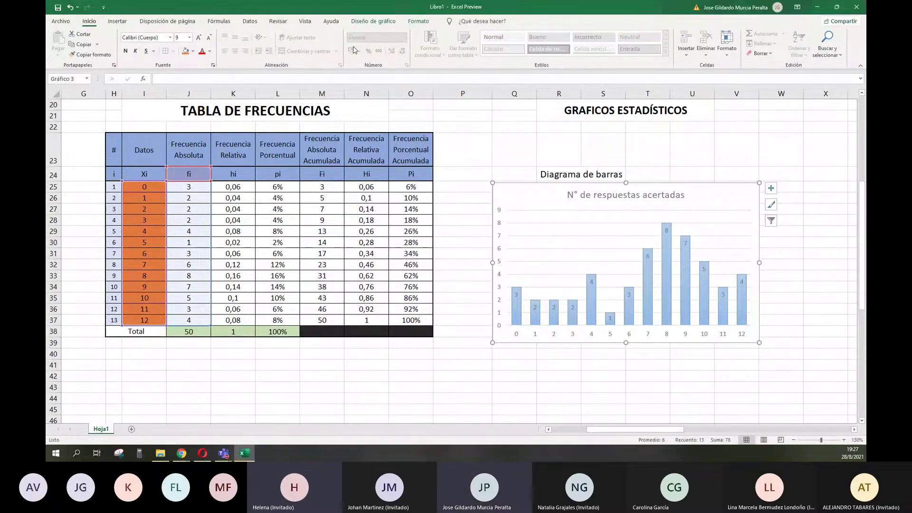
pyautogui.rightClick(693, 199)
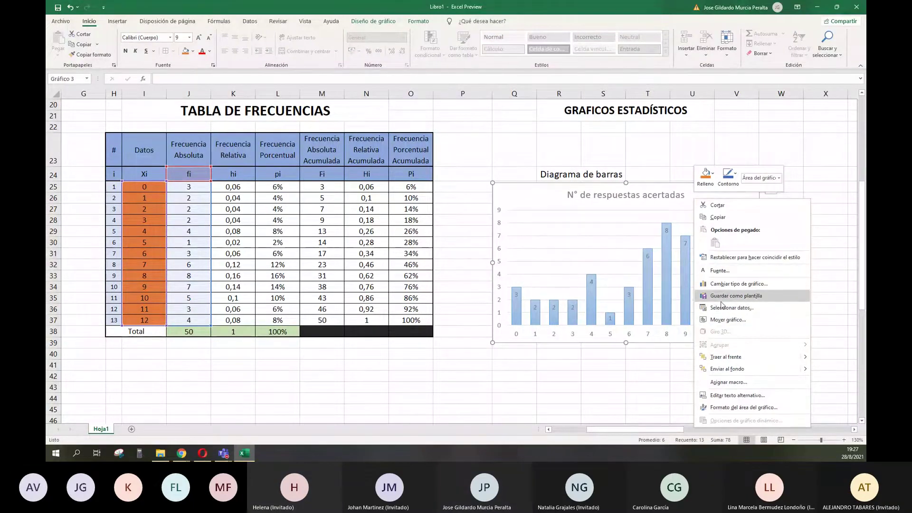
pyautogui.click(526, 205)
pyautogui.click(419, 21)
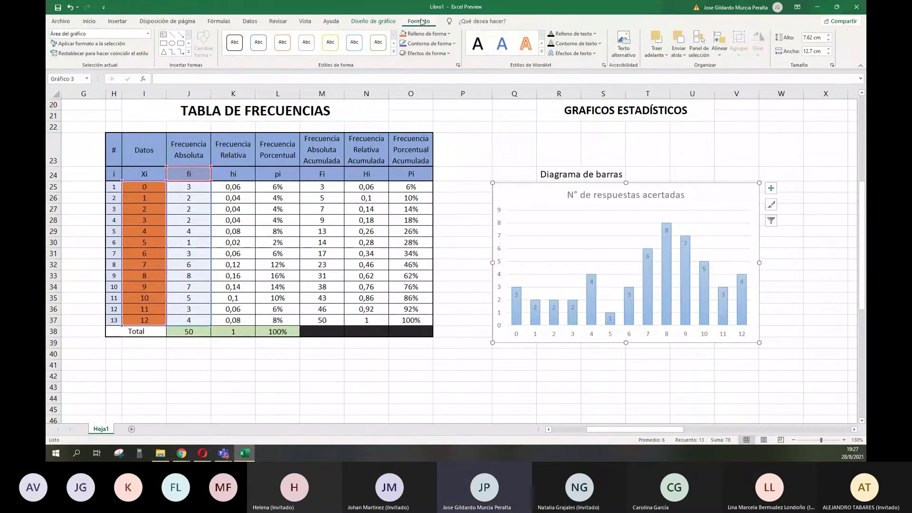
pyautogui.doubleClick(528, 190)
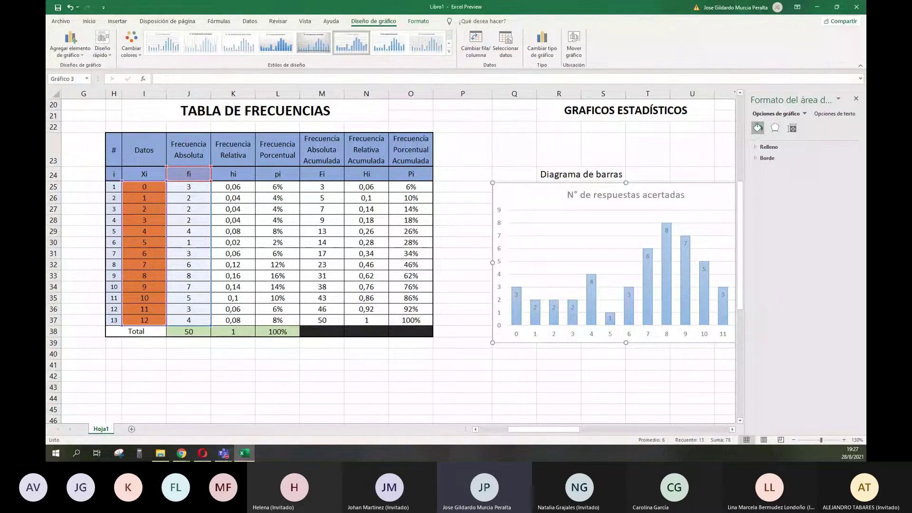
pyautogui.click(67, 48)
pyautogui.moveTo(100, 79)
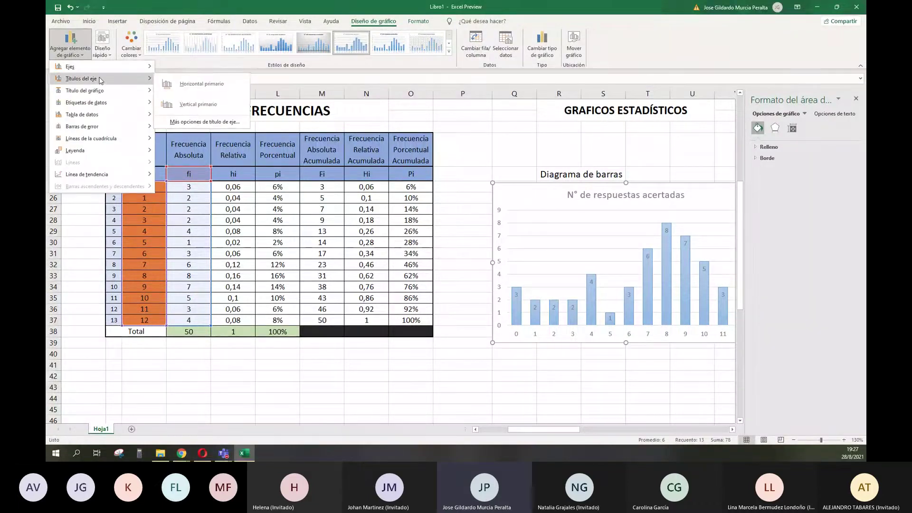
pyautogui.click(198, 92)
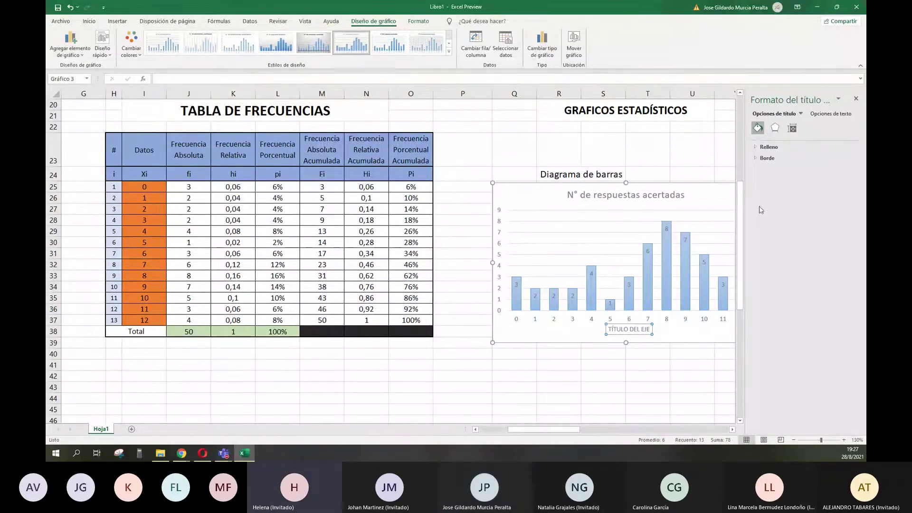
pyautogui.click(856, 98)
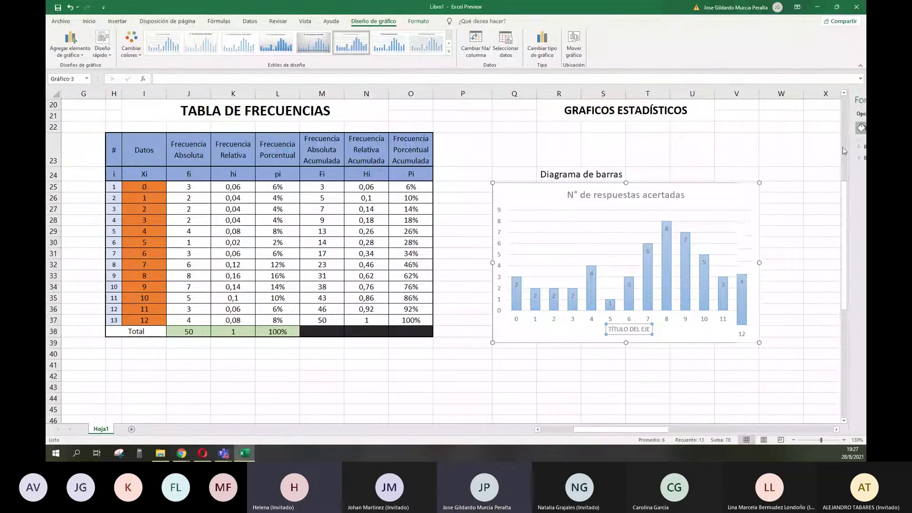
# - Review the exercise statement and the Datos values in the frequency table to determine what the chart's horizontal axis represents
pyautogui.doubleClick(635, 329)
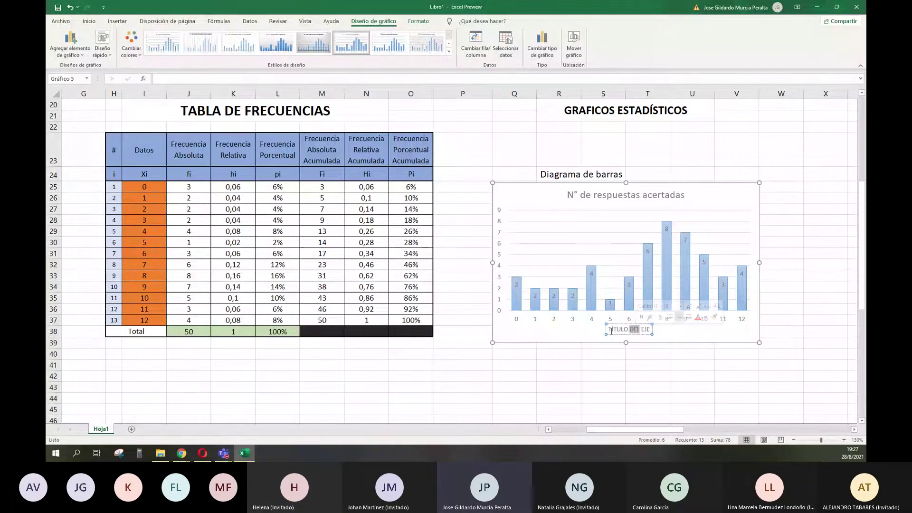
pyautogui.moveTo(609, 330); pyautogui.dragTo(651, 330)
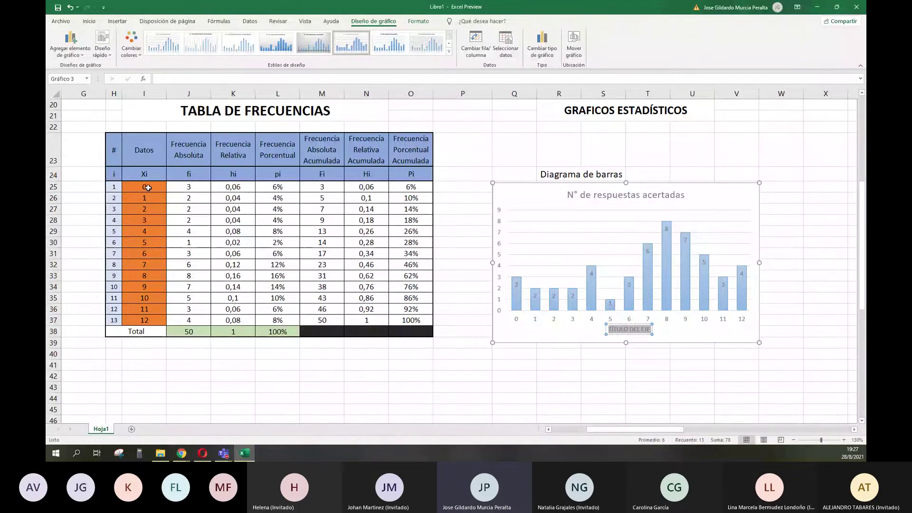
pyautogui.scroll(6, 136, 203)
pyautogui.hscroll(-5, 136, 203)
pyautogui.scroll(-1, 137, 204)
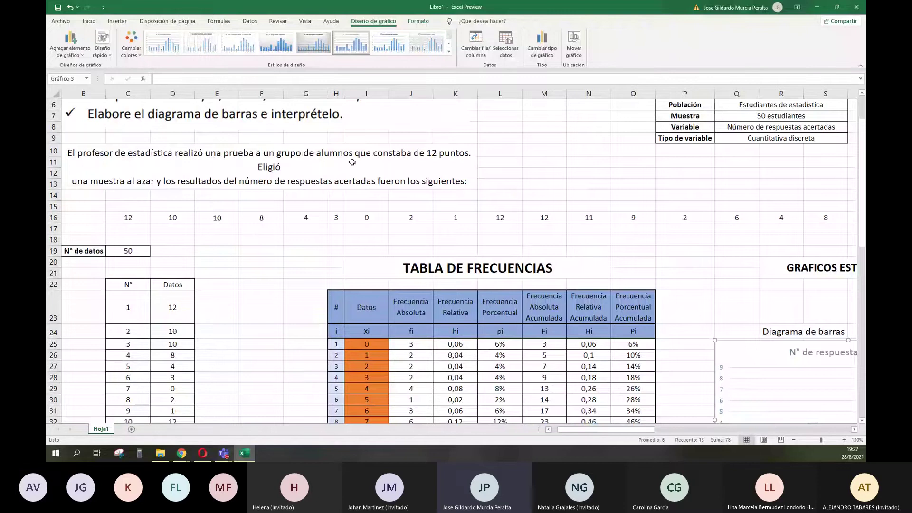
pyautogui.hscroll(2, 352, 162)
pyautogui.scroll(-5, 352, 162)
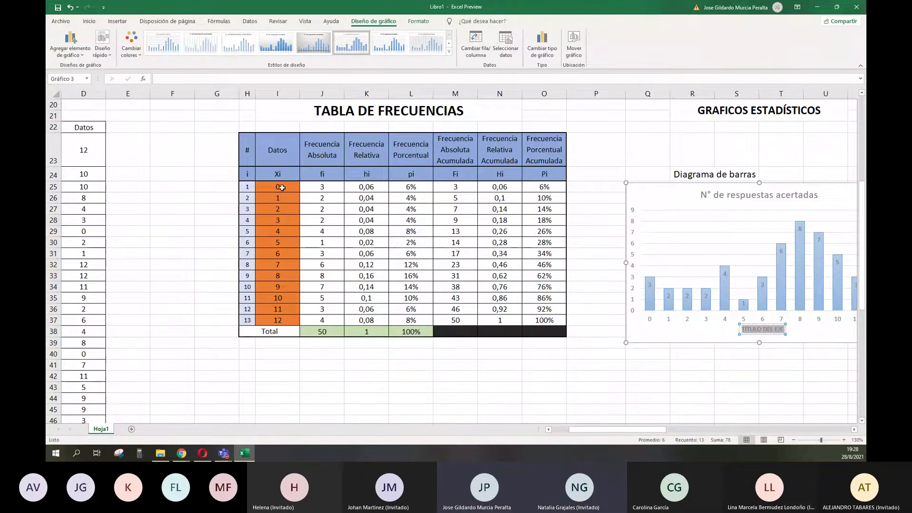
pyautogui.click(282, 187)
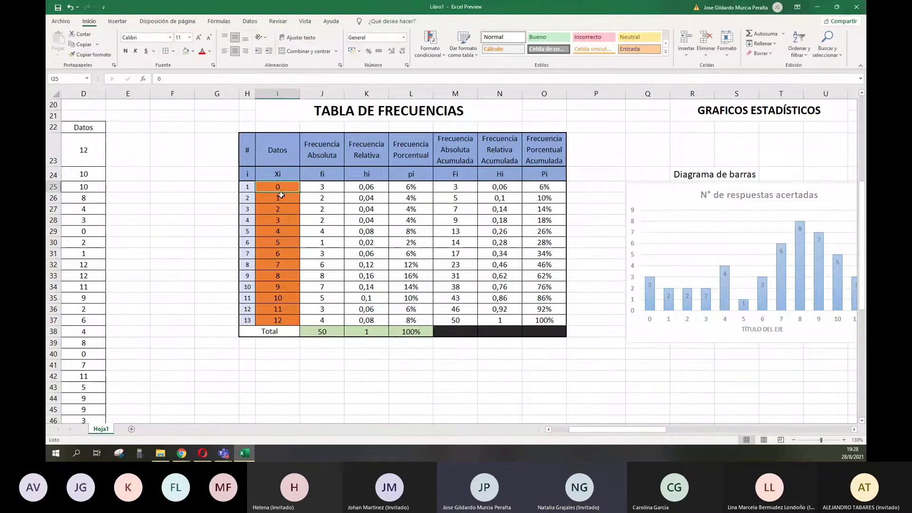
pyautogui.click(283, 199)
pyautogui.click(283, 206)
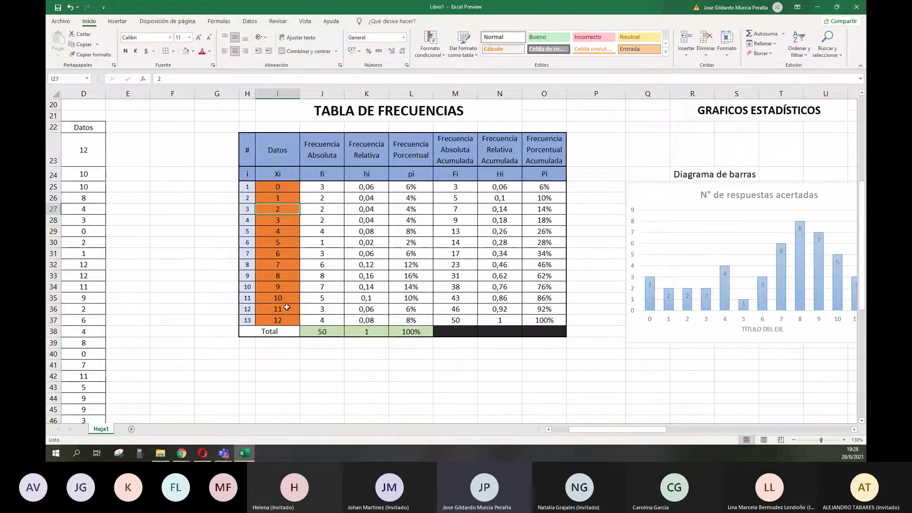
pyautogui.click(283, 323)
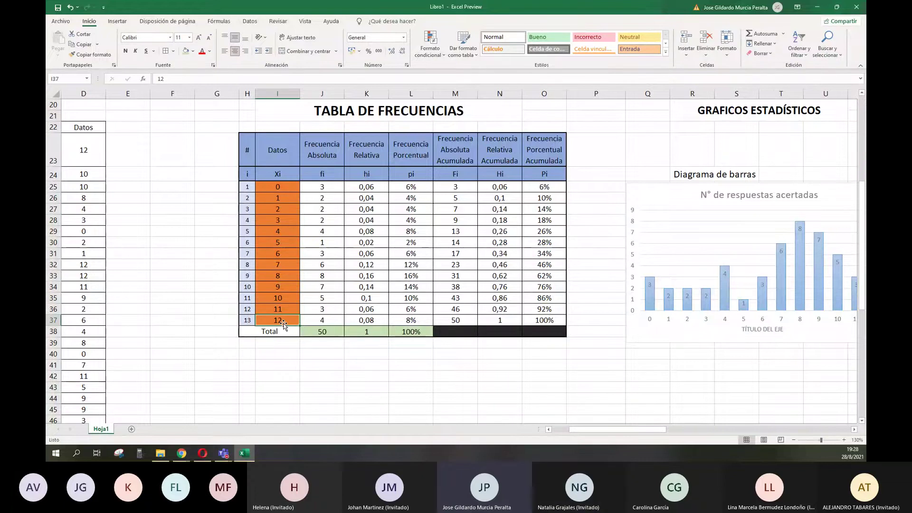
pyautogui.hscroll(3, 283, 323)
pyautogui.hscroll(3, 284, 323)
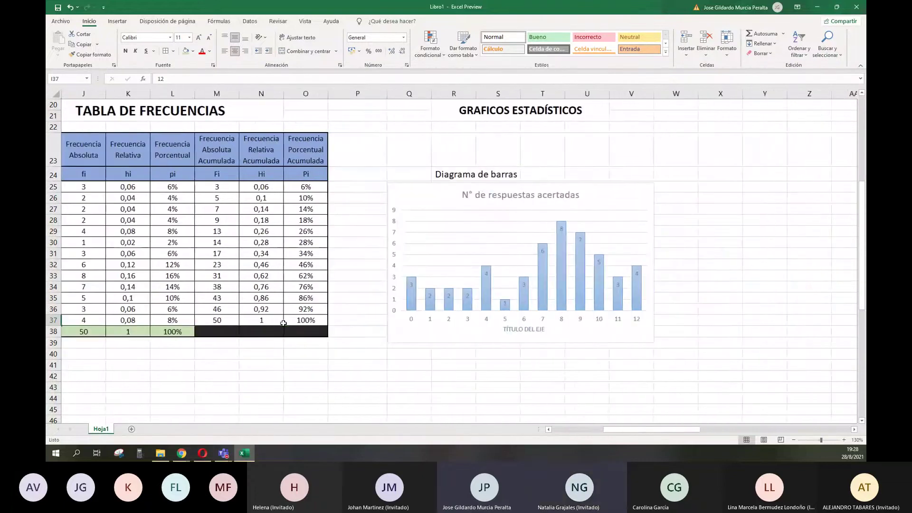
# - Replace the horizontal axis title of the bar chart with "CANTIDAD DE RESPUESTAS CORRECTAS"
pyautogui.doubleClick(525, 330)
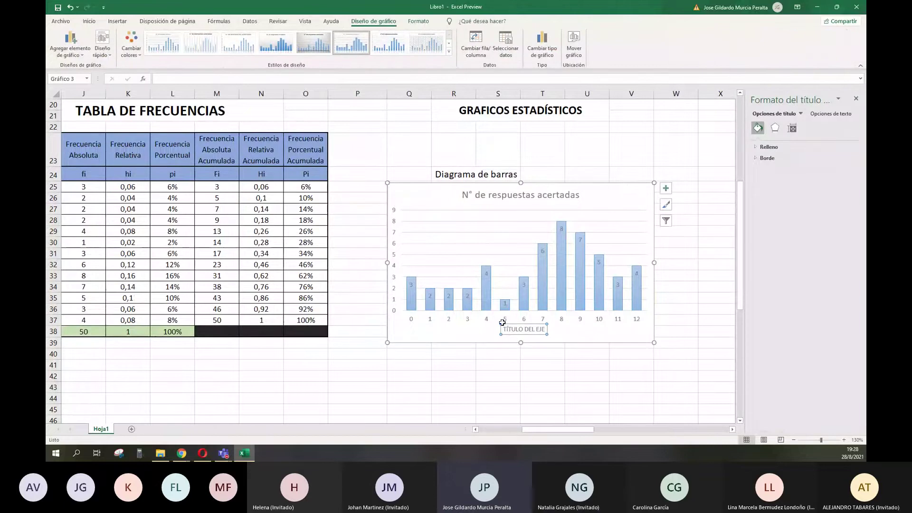
pyautogui.doubleClick(527, 329)
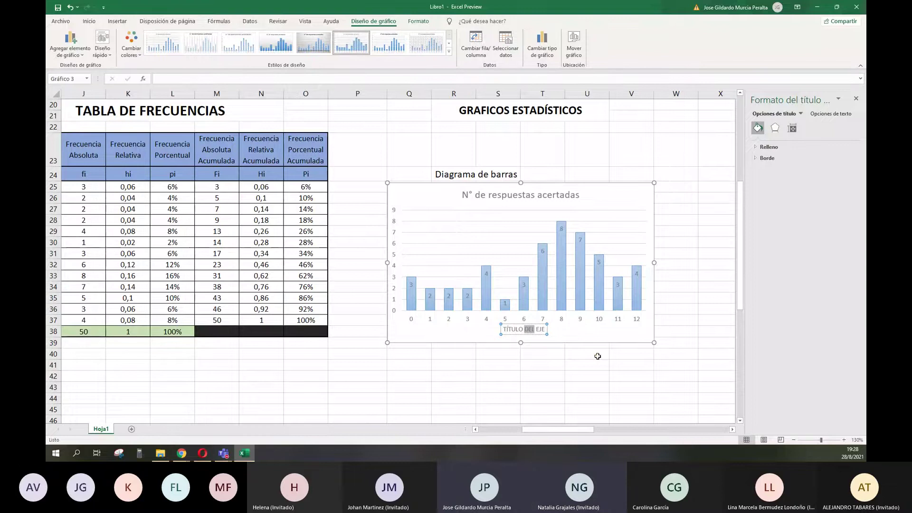
pyautogui.press('Right')
pyautogui.press('Left')
pyautogui.press('Left')
pyautogui.press('Left')
pyautogui.hotkey('ctrl', 'a')
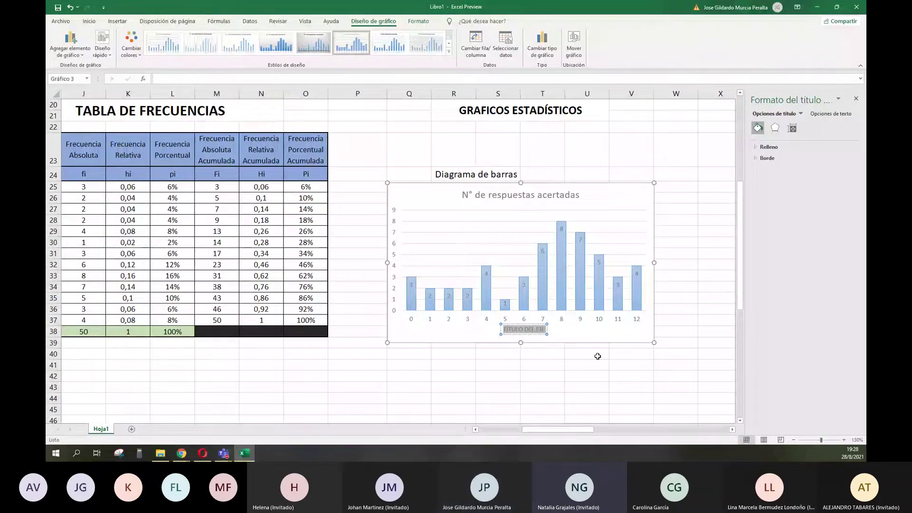
pyautogui.write('RESPUEST')
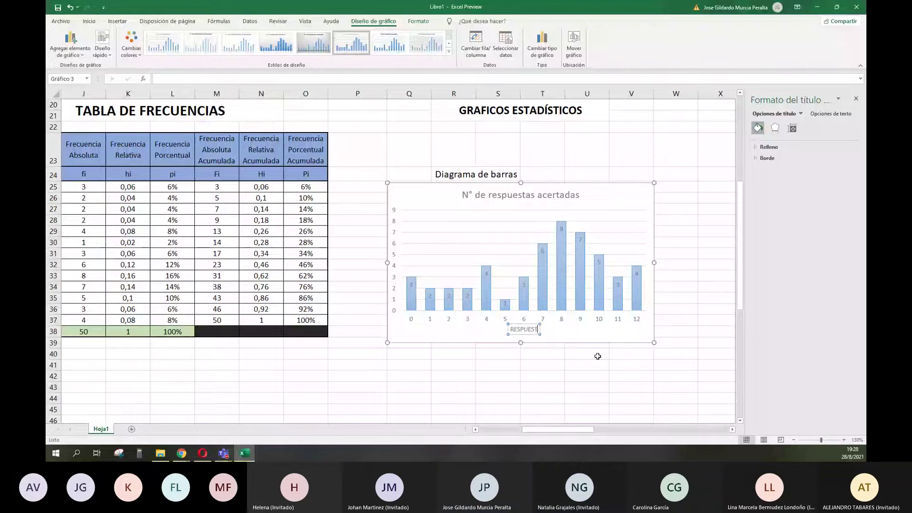
pyautogui.write('AS')
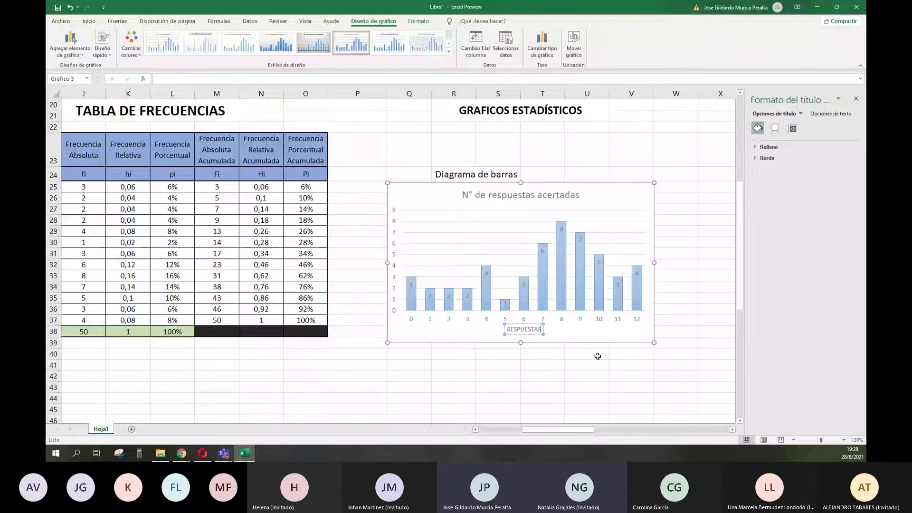
pyautogui.write('CANTIDA')
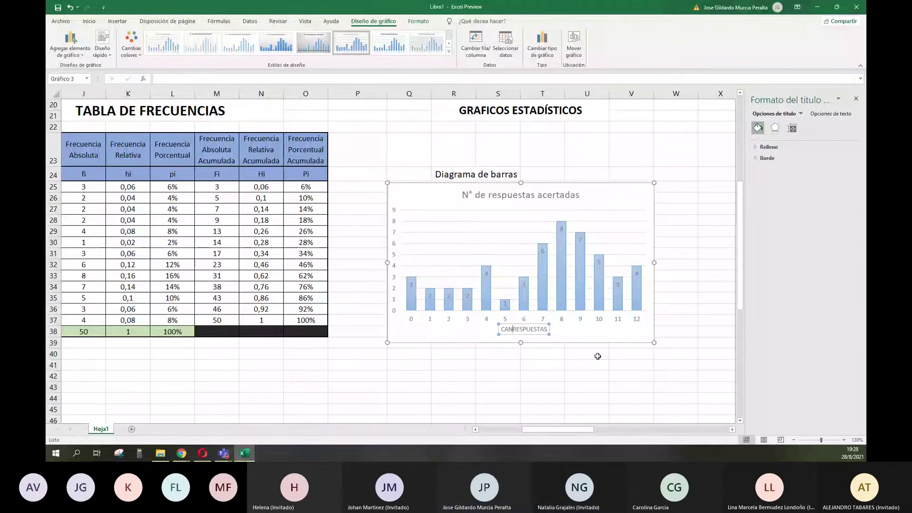
pyautogui.write('D DE ')
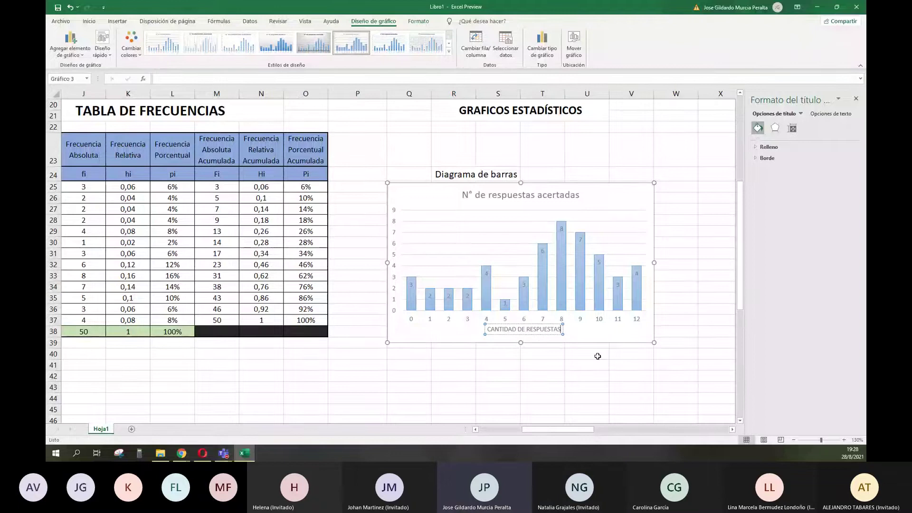
pyautogui.write(' CORRECTAS')
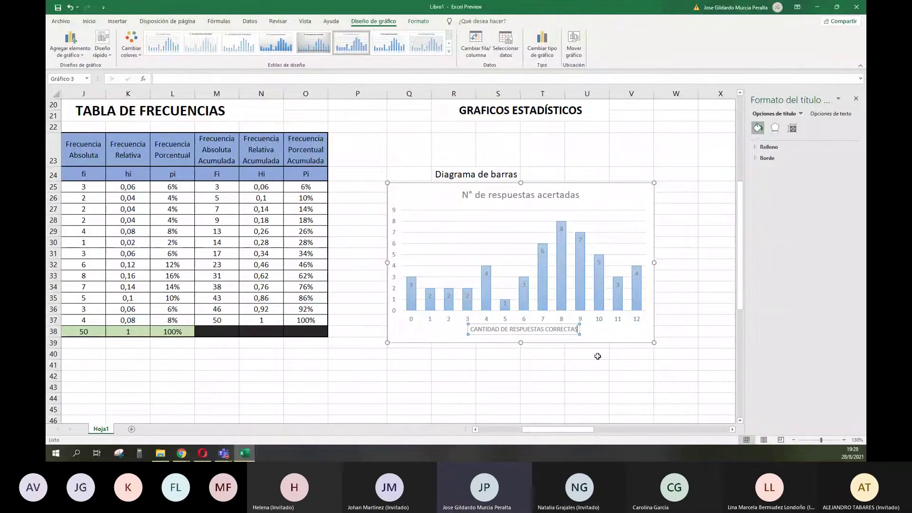
# - Add a primary vertical axis title to the bar chart
pyautogui.click(67, 55)
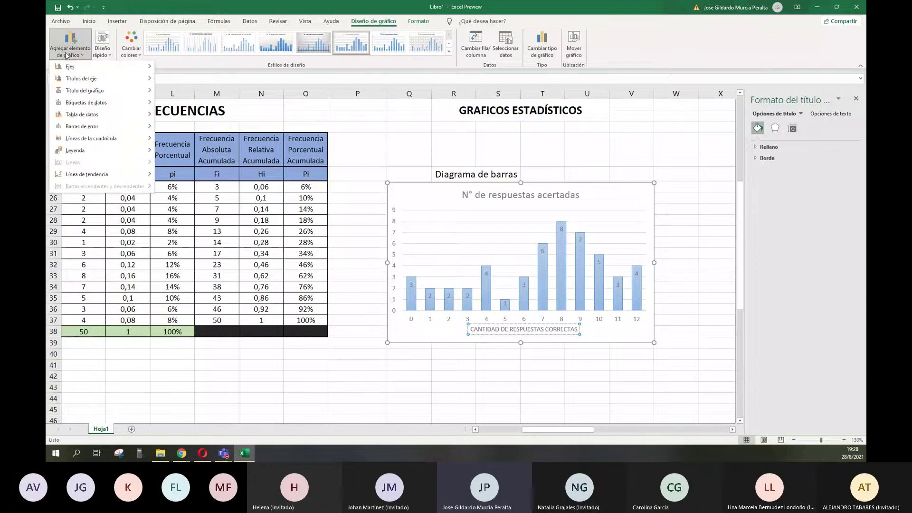
pyautogui.moveTo(75, 69)
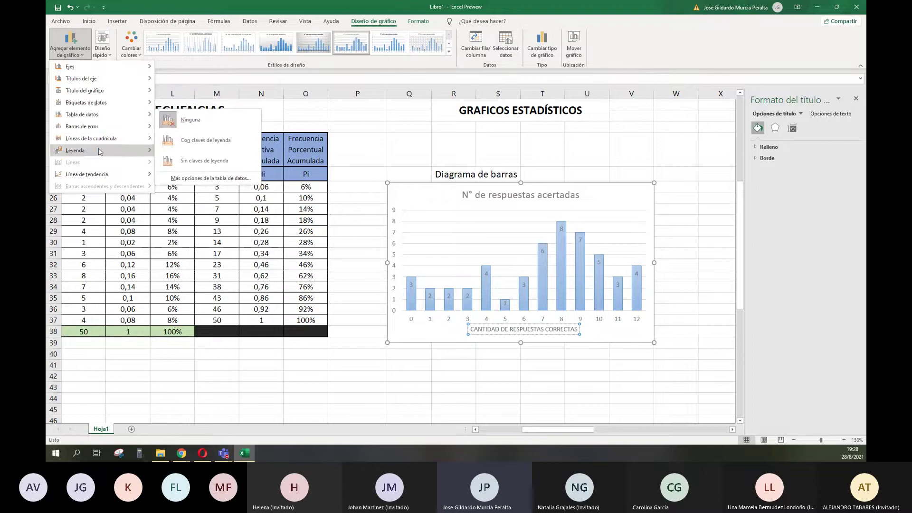
pyautogui.moveTo(132, 82)
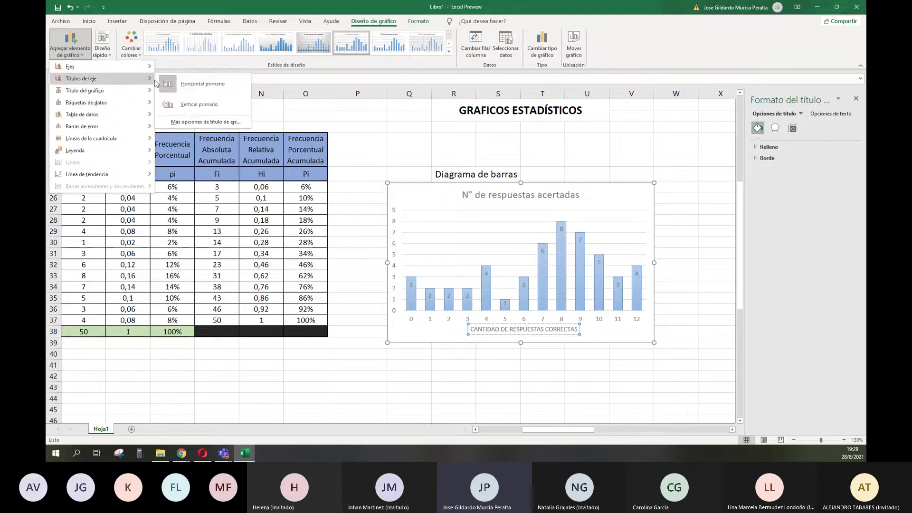
pyautogui.click(198, 107)
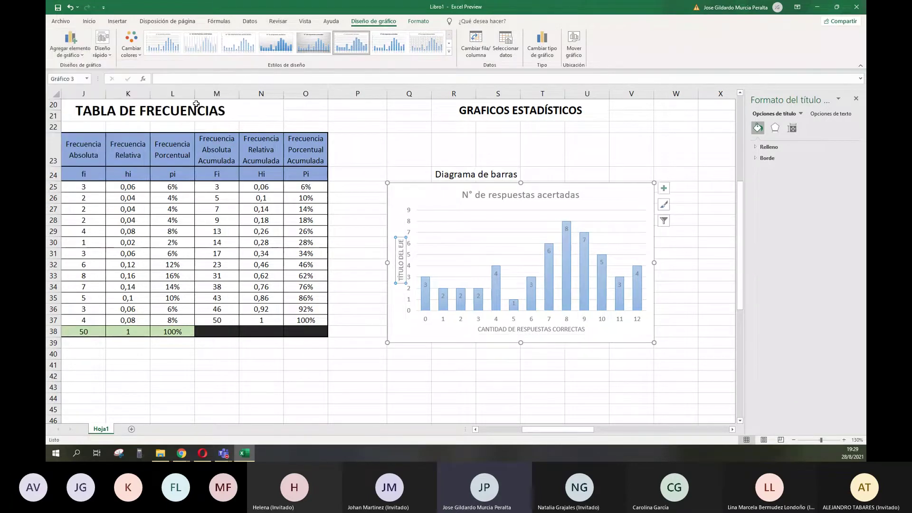
# - Replace the vertical axis title of the bar chart with "CANTIDDAD DE ESTUDIANTES" and close the formatting pane
pyautogui.doubleClick(401, 254)
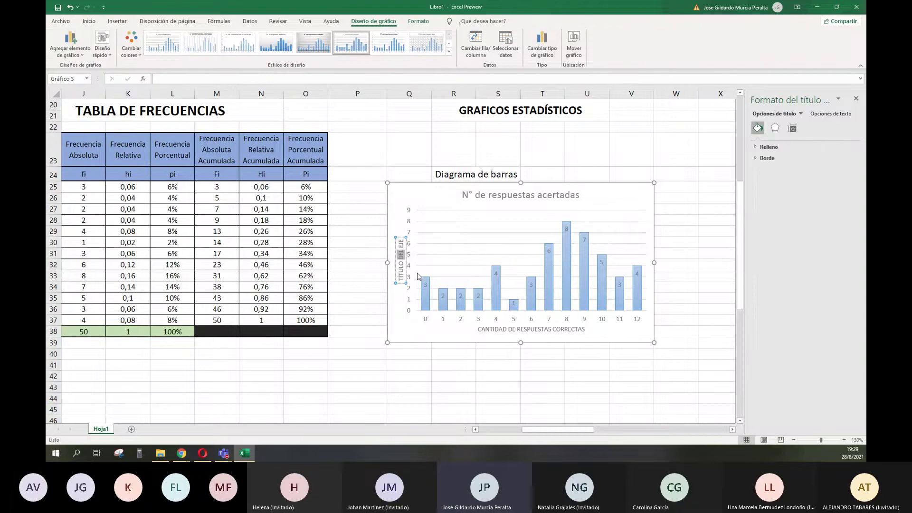
pyautogui.press('BackSpace')
pyautogui.press('BackSpace')
pyautogui.press('BackSpace')
pyautogui.press('BackSpace')
pyautogui.press('BackSpace')
pyautogui.press('BackSpace')
pyautogui.press('BackSpace')
pyautogui.press('BackSpace')
pyautogui.press('BackSpace')
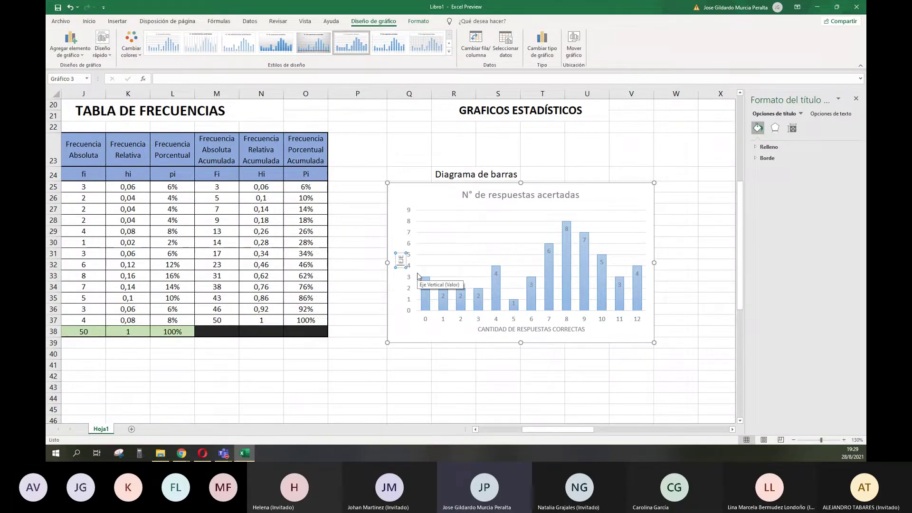
pyautogui.press('Delete')
pyautogui.press('Delete')
pyautogui.press('Delete')
pyautogui.write('N')
pyautogui.write('ANTIDAD')
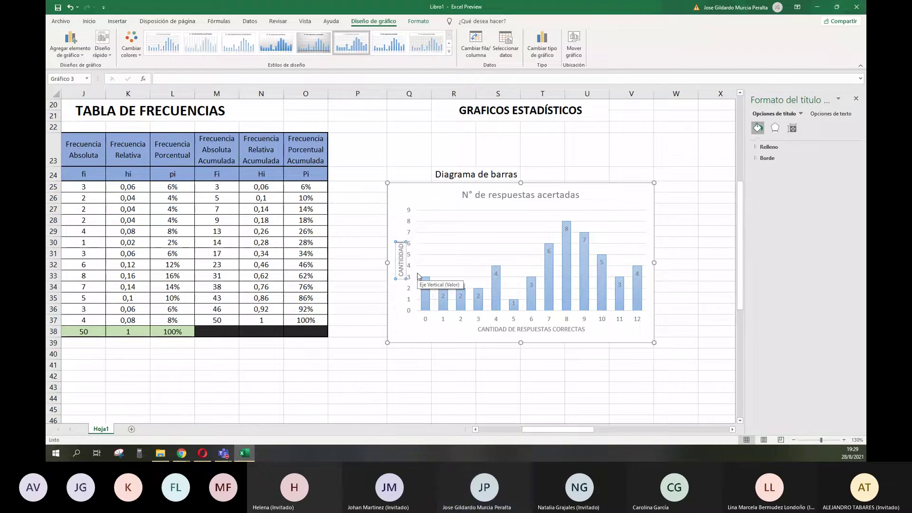
pyautogui.write(' DE ES')
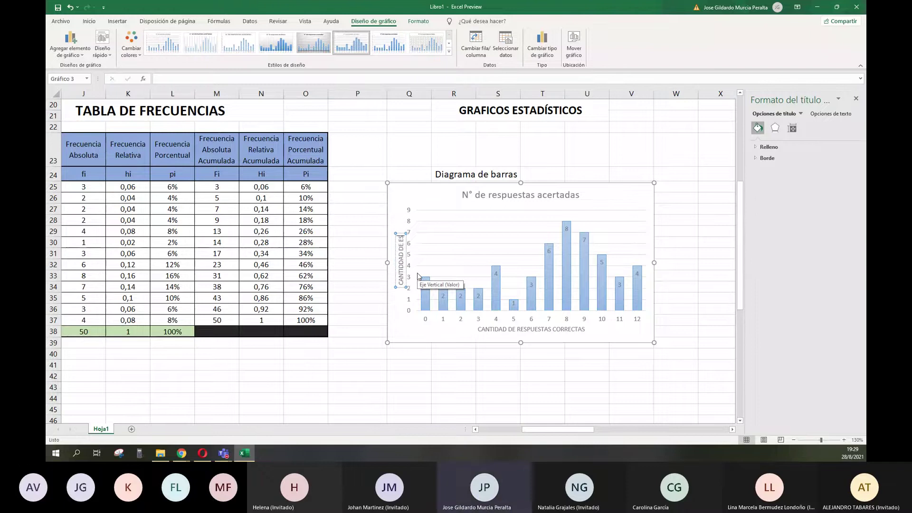
pyautogui.write('TUDIANTES')
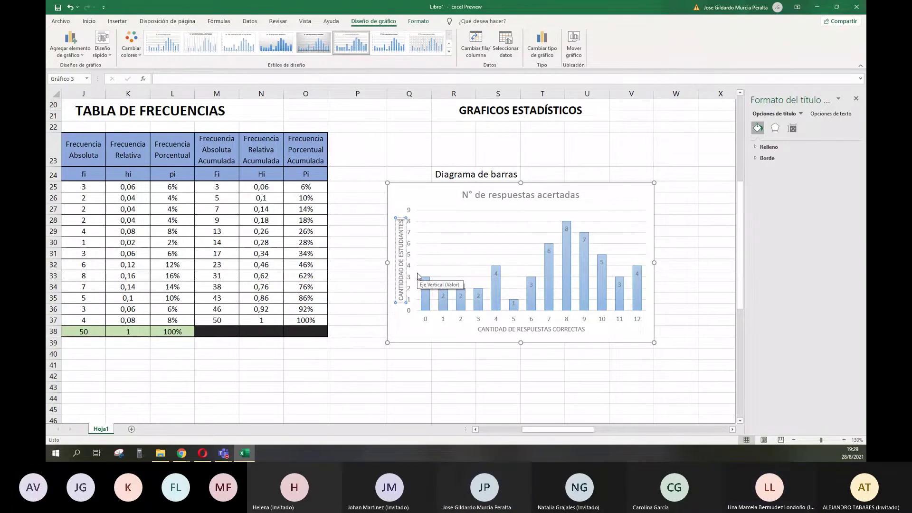
pyautogui.click(533, 360)
pyautogui.click(611, 330)
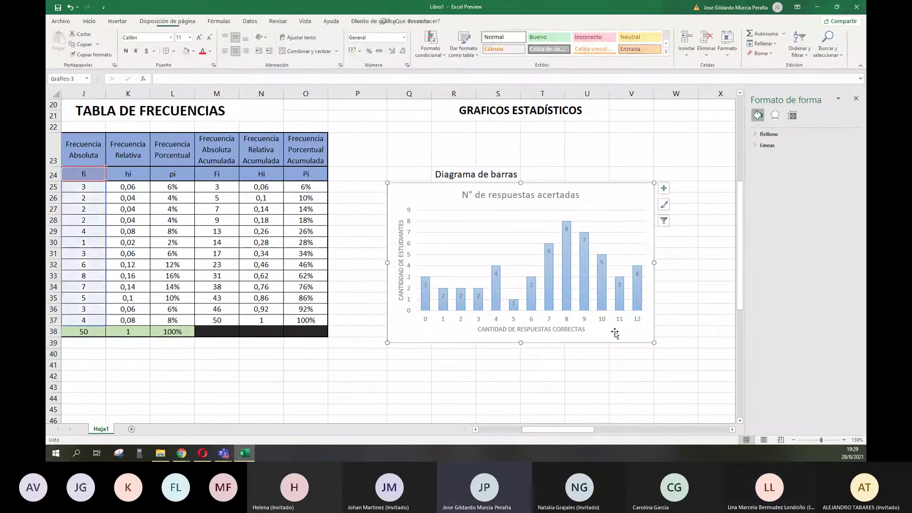
pyautogui.click(857, 98)
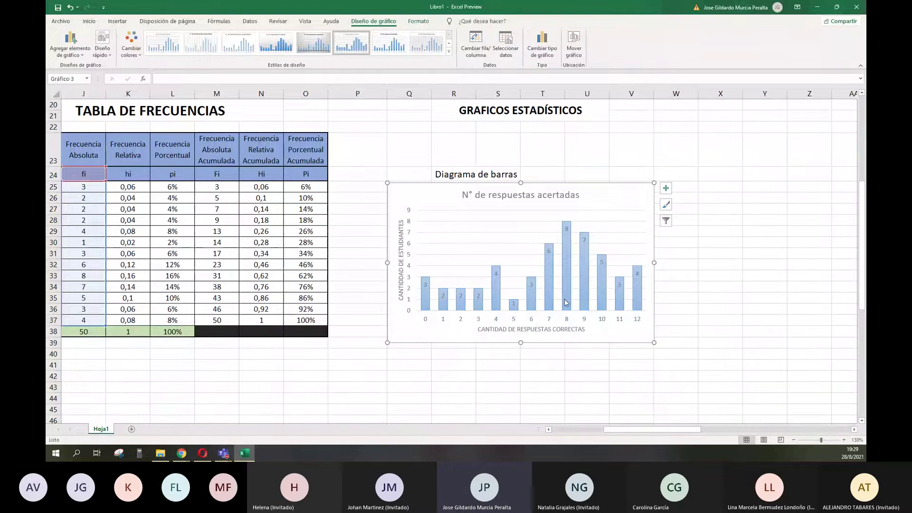
# - Examine the chart's bars, including the one for 9 correct answers, against the Ficha técnica, the exercise statement and the frequency table
pyautogui.click(568, 280)
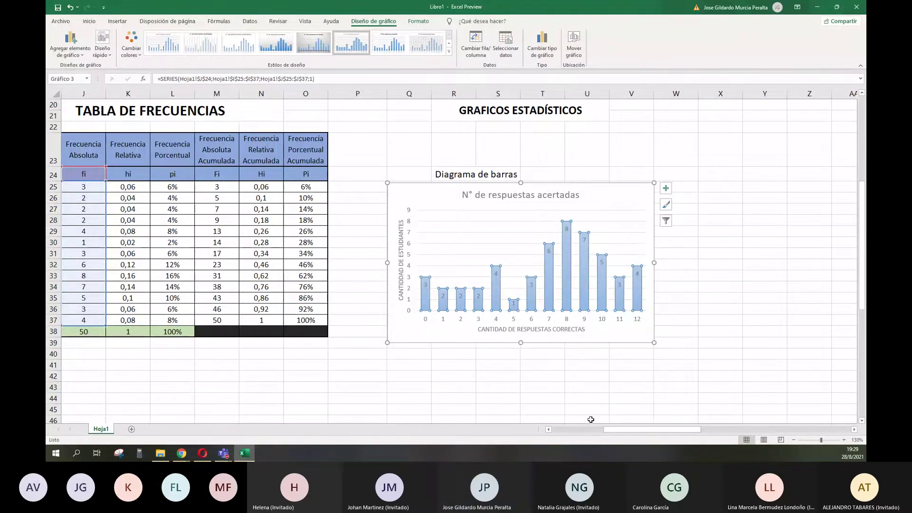
pyautogui.click(580, 277)
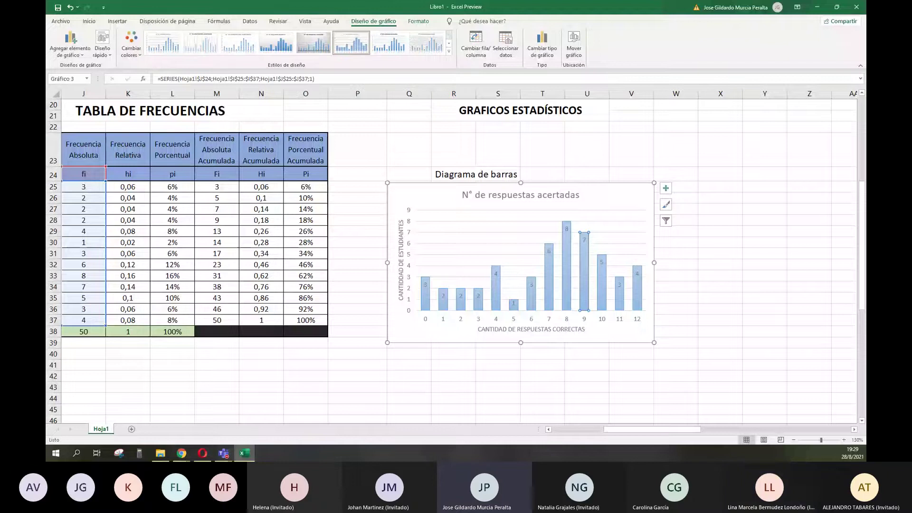
pyautogui.press('Escape')
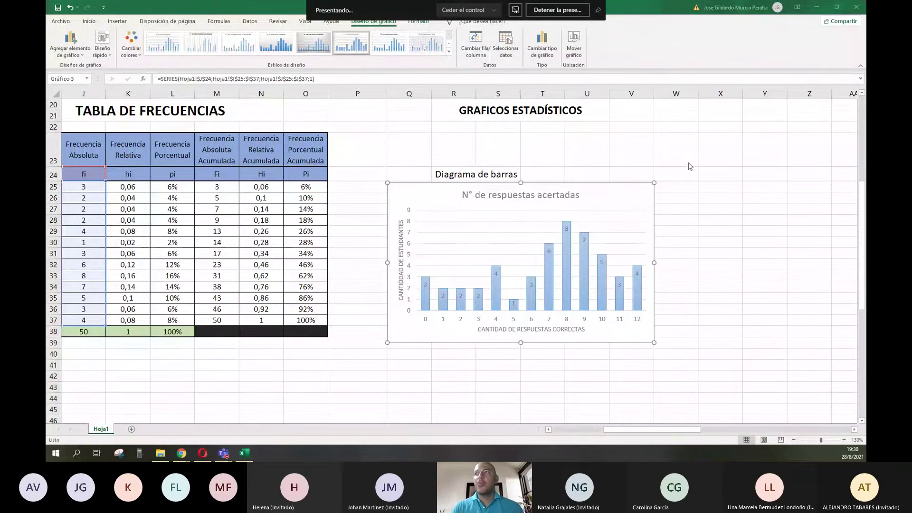
pyautogui.scroll(7, 690, 167)
pyautogui.press('Escape')
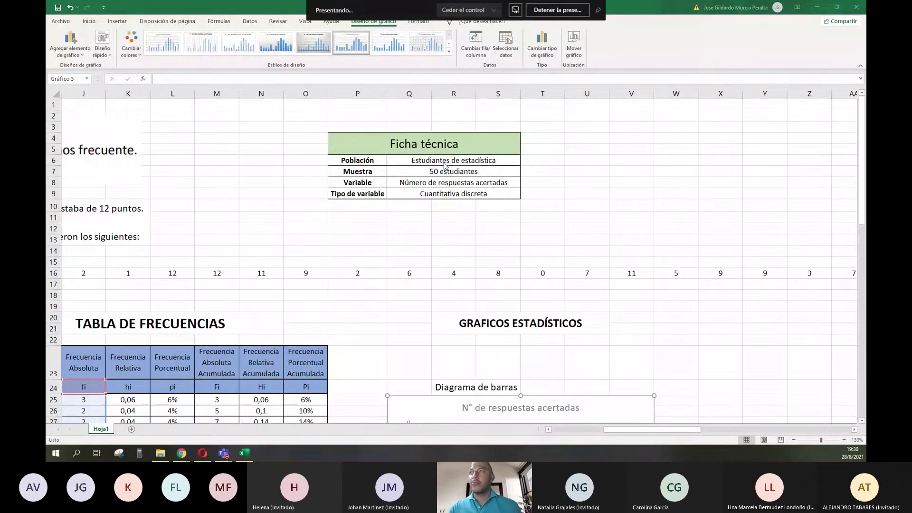
pyautogui.hscroll(-5, 188, 150)
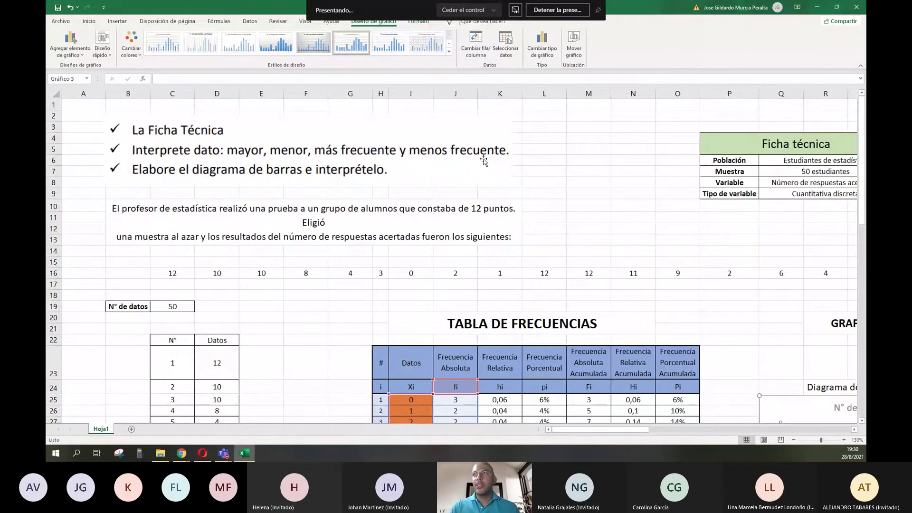
pyautogui.scroll(-5, 511, 232)
pyautogui.hscroll(3, 511, 232)
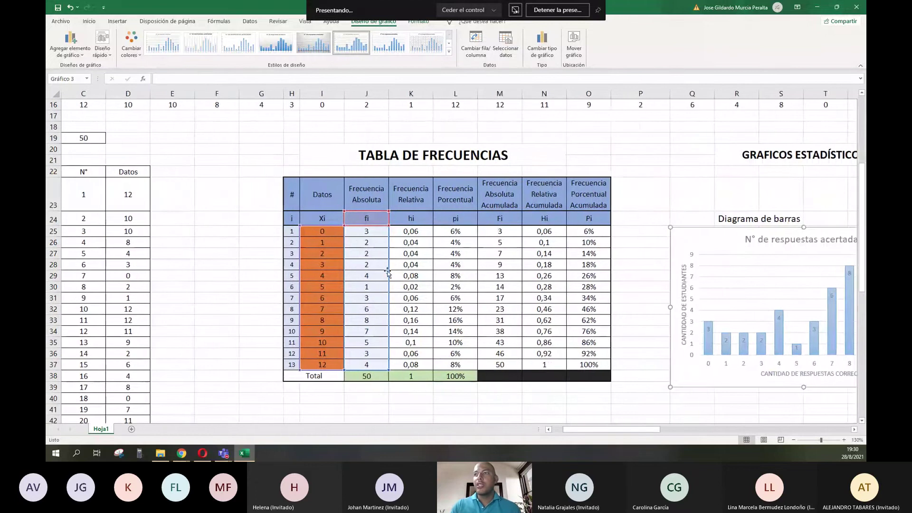
pyautogui.scroll(-2, 523, 268)
pyautogui.hscroll(2, 523, 268)
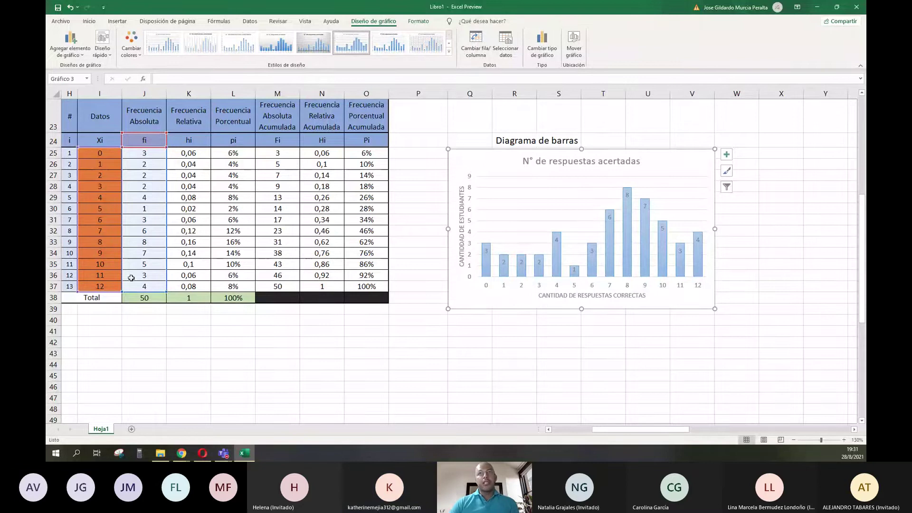
# - Go over the Datos column of the frequency table from 0 to 12 to identify its lowest and highest values
pyautogui.click(99, 111)
pyautogui.moveTo(100, 111); pyautogui.dragTo(101, 288)
pyautogui.click(101, 287)
pyautogui.click(95, 154)
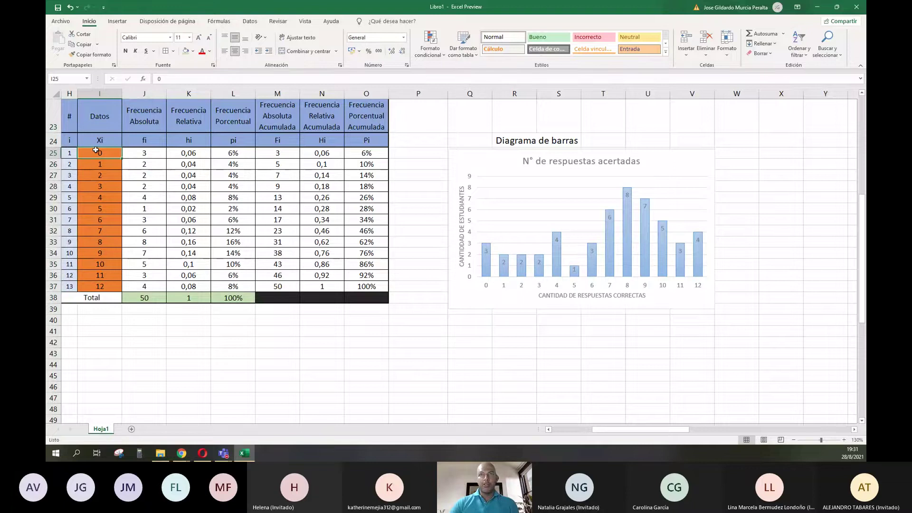
pyautogui.click(99, 291)
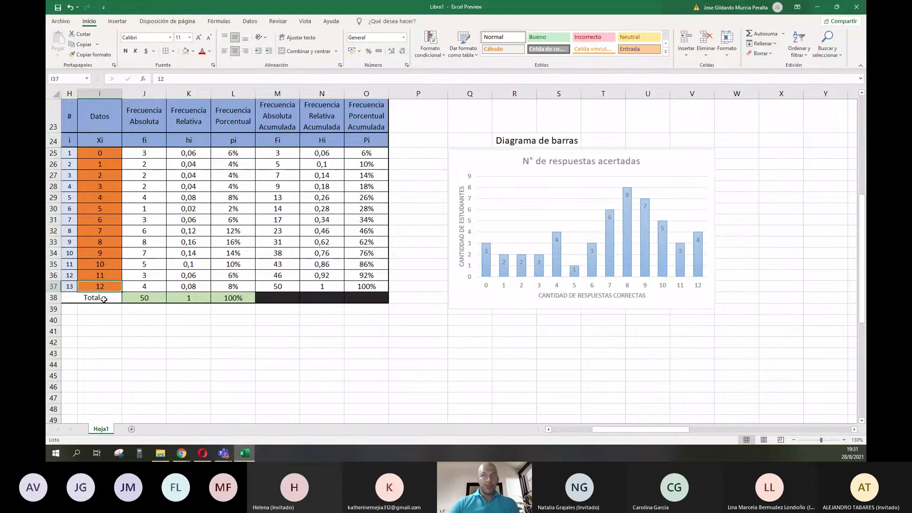
pyautogui.click(102, 152)
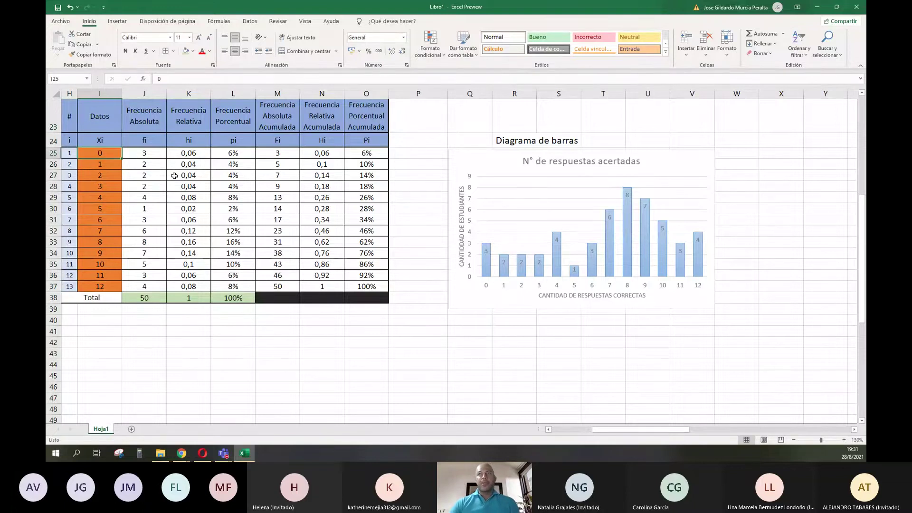
# - Reread the interpretation requirements of the exercise and highlight the Frecuencia Absoluta values in the frequency table
pyautogui.hscroll(-5, 175, 173)
pyautogui.scroll(7, 174, 179)
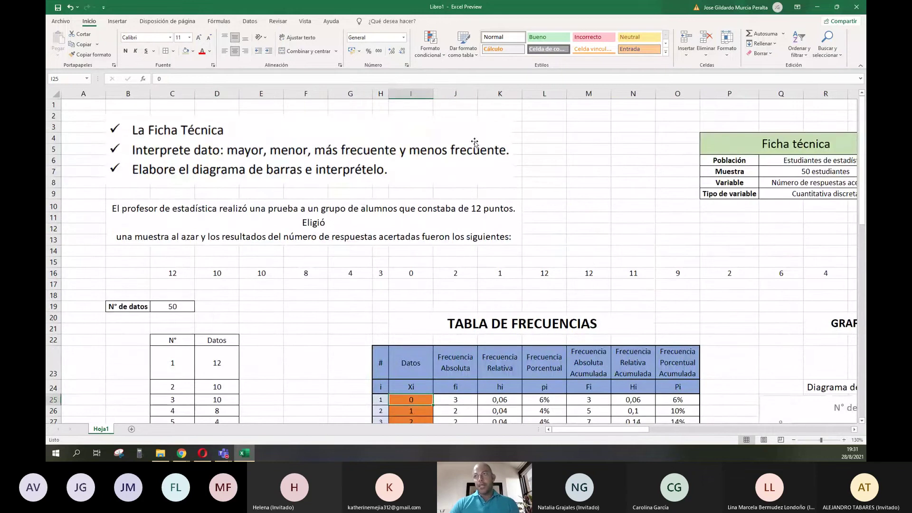
pyautogui.hscroll(4, 427, 181)
pyautogui.scroll(-5, 380, 200)
pyautogui.scroll(-1, 335, 217)
pyautogui.moveTo(232, 188); pyautogui.dragTo(233, 320)
pyautogui.hscroll(2, 214, 238)
pyautogui.moveTo(183, 192); pyautogui.dragTo(188, 319)
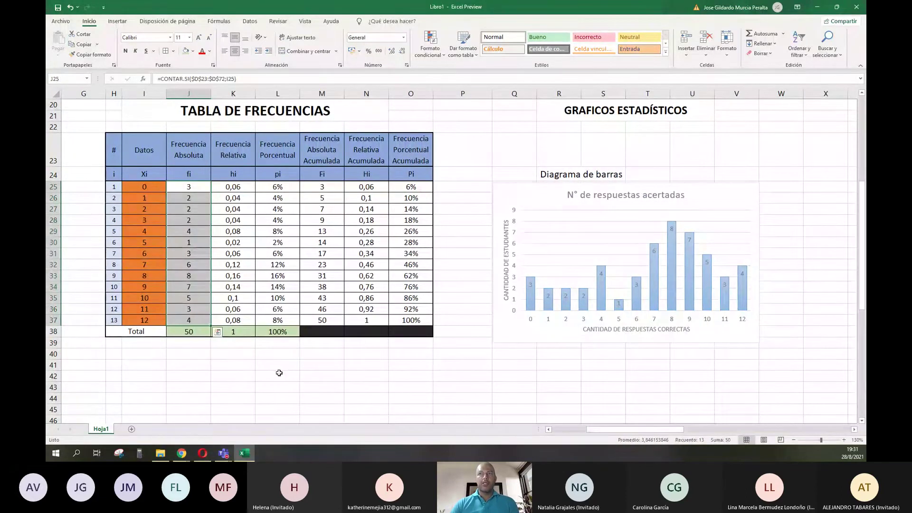
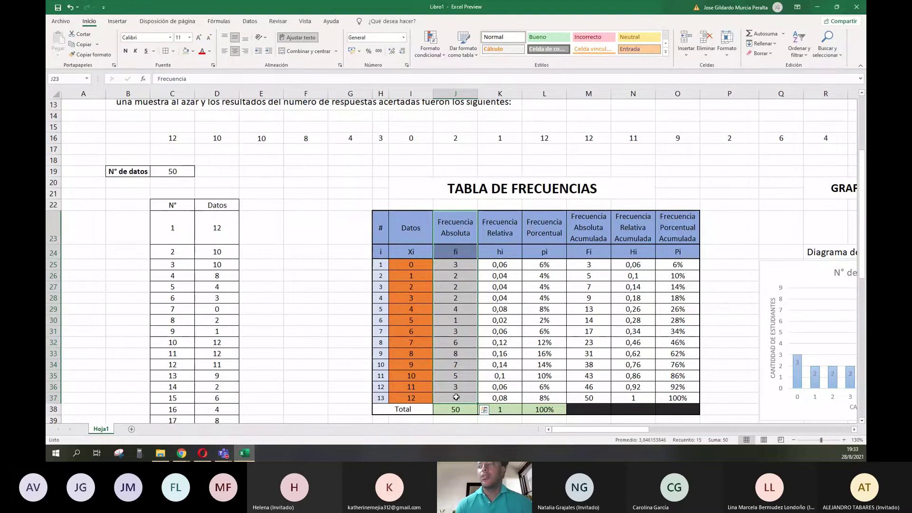
# - Enter the heading "Diagrama circular" in cell Y24, beside the bar chart
pyautogui.hscroll(10, 456, 397)
pyautogui.scroll(-2, 456, 396)
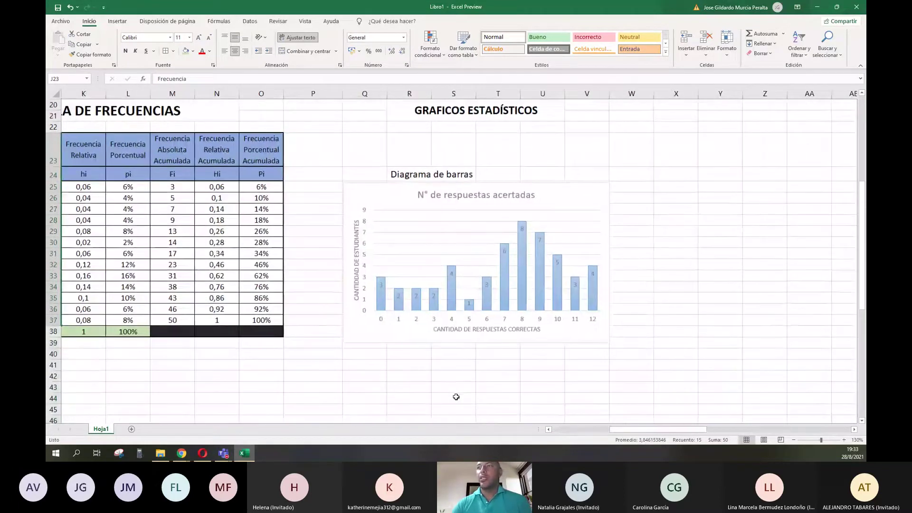
pyautogui.click(691, 229)
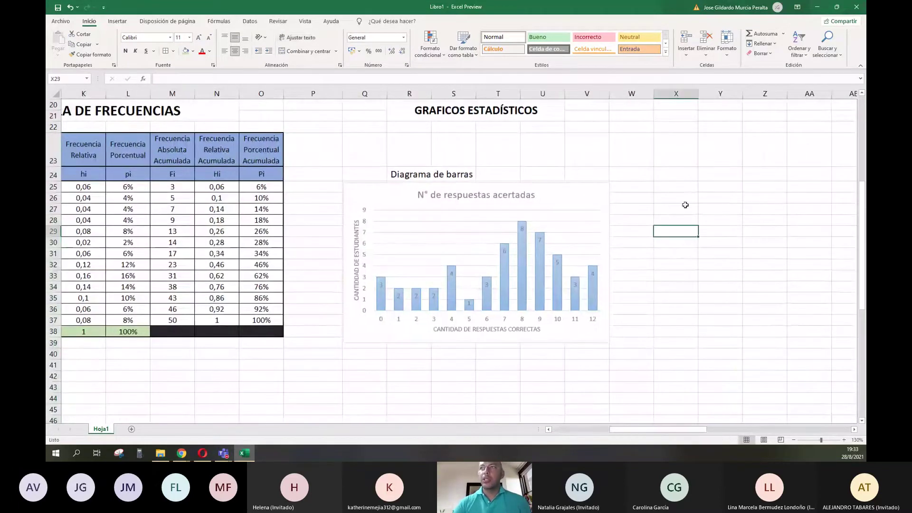
pyautogui.click(703, 174)
pyautogui.write('Diagra')
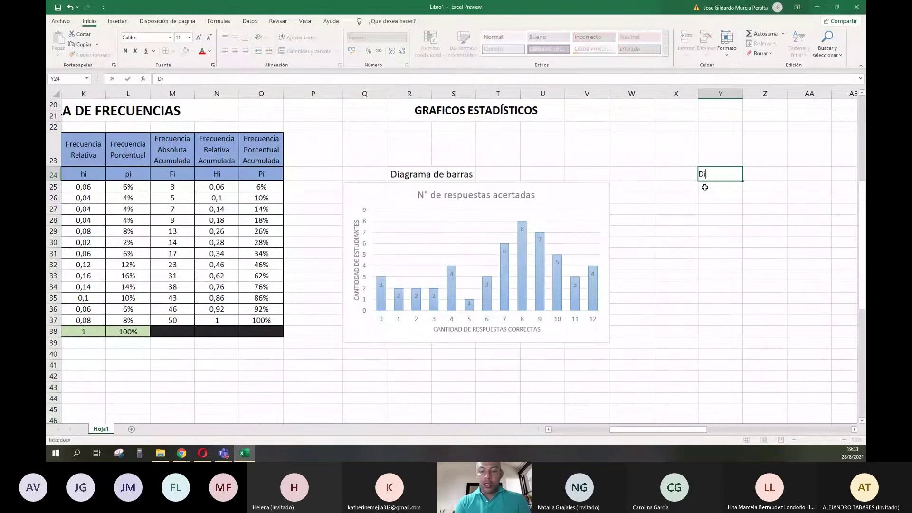
pyautogui.press('BackSpace')
pyautogui.press('BackSpace')
pyautogui.press('BackSpace')
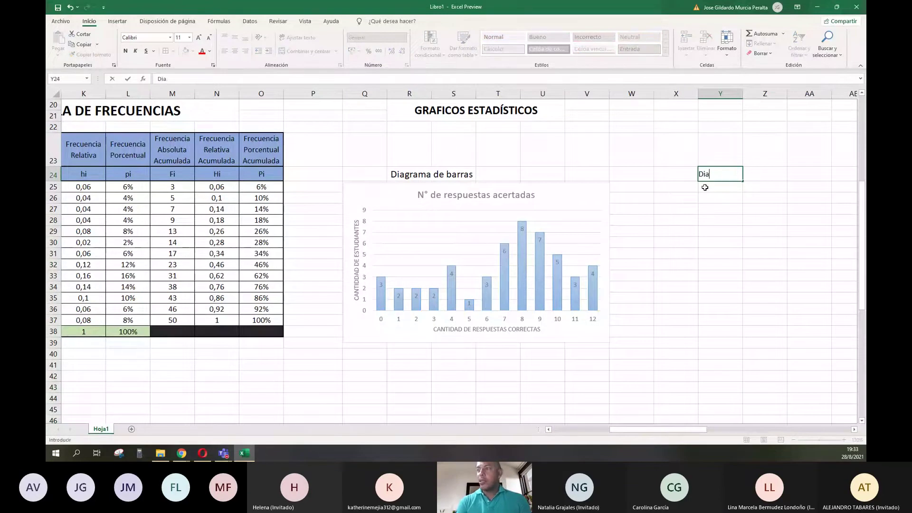
pyautogui.write('grama ')
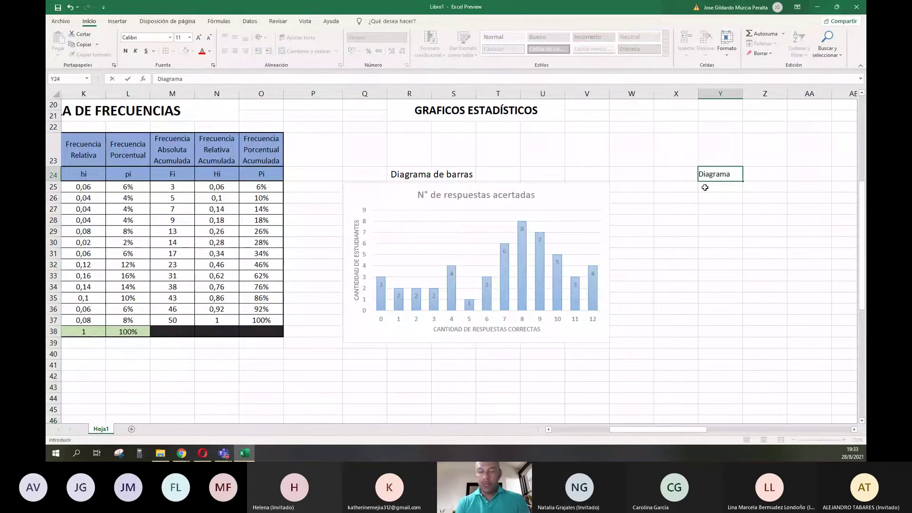
pyautogui.write('circular')
pyautogui.press('Return')
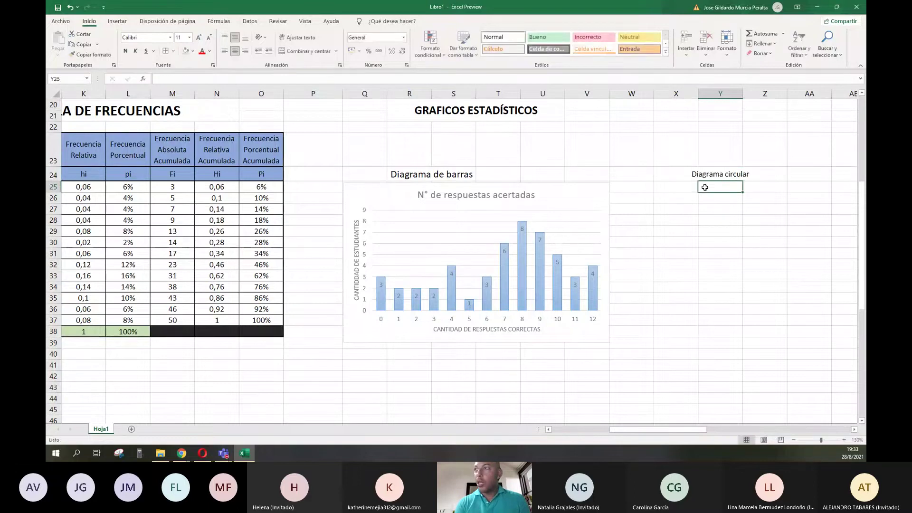
# - Merge and center the "Diagrama circular" heading across Y24:Z24 and make it bold
pyautogui.moveTo(720, 174); pyautogui.dragTo(765, 174)
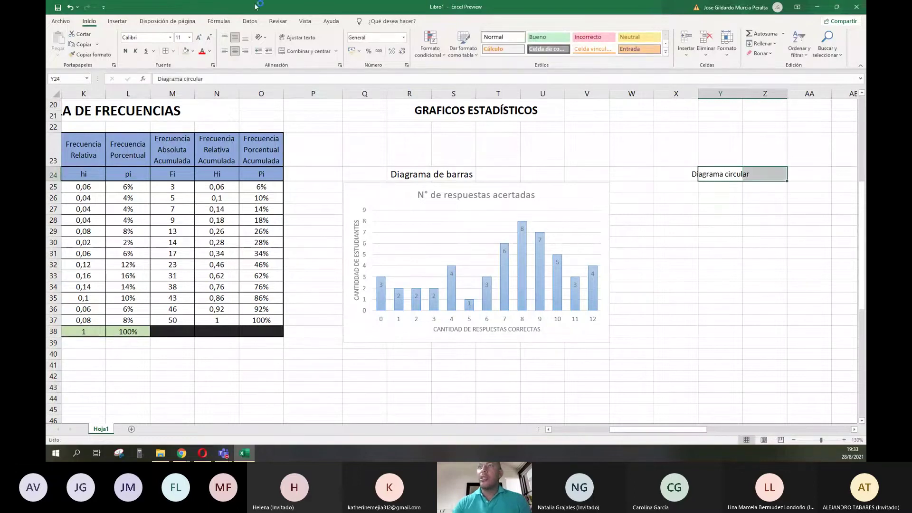
pyautogui.click(307, 51)
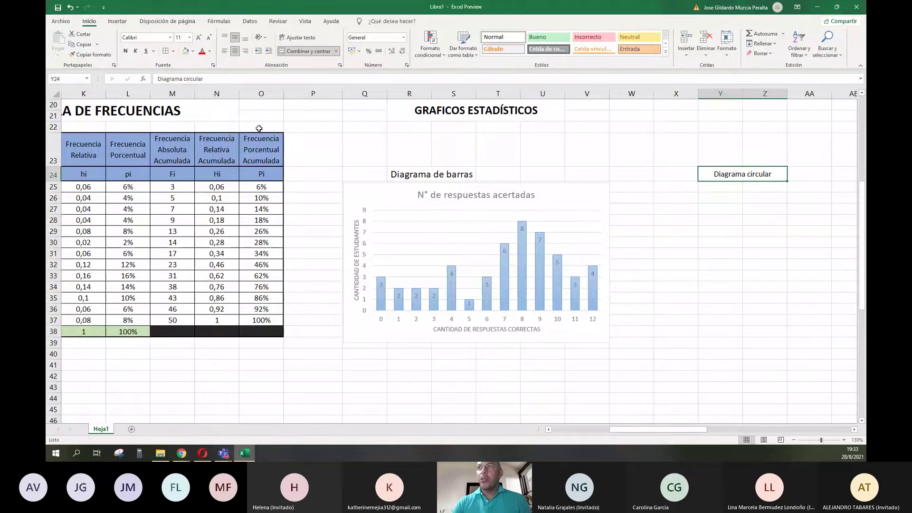
pyautogui.click(126, 51)
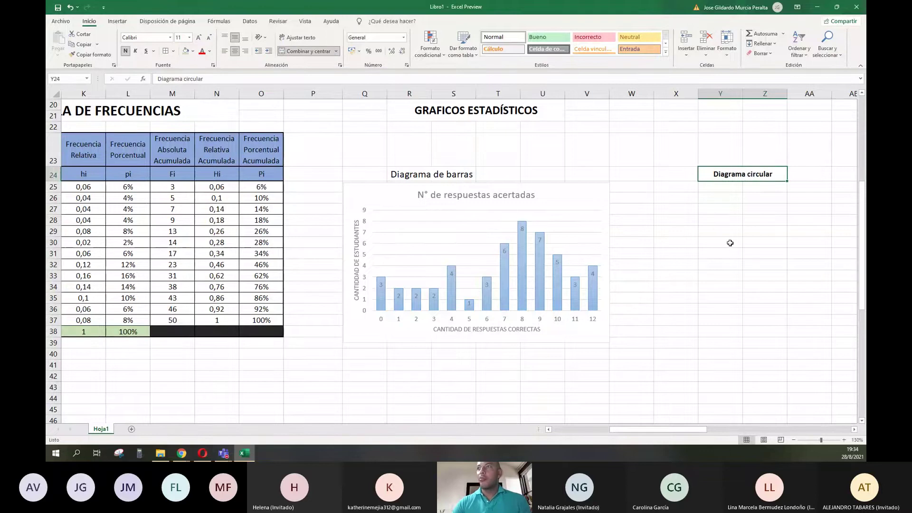
pyautogui.click(723, 198)
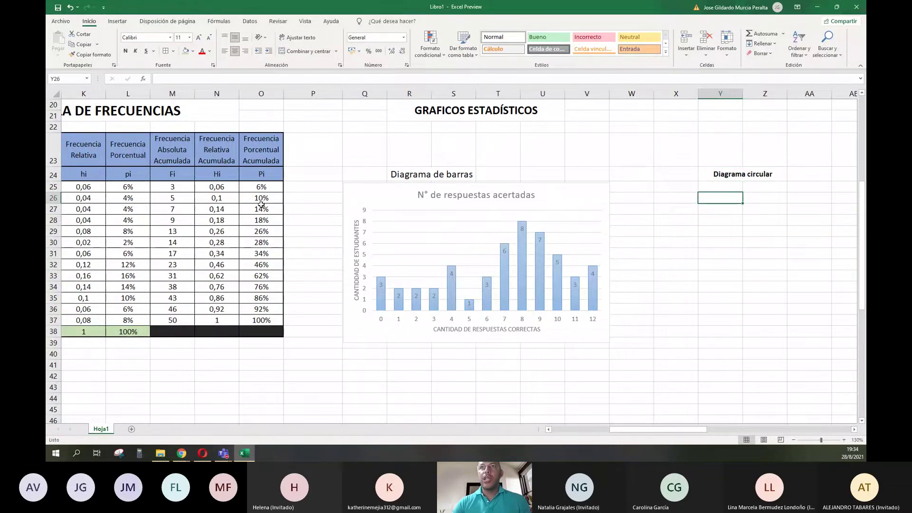
# - Select the Datos values 0 to 12 together with the Frecuencia Porcentual values in the frequency table
pyautogui.hscroll(-4, 312, 207)
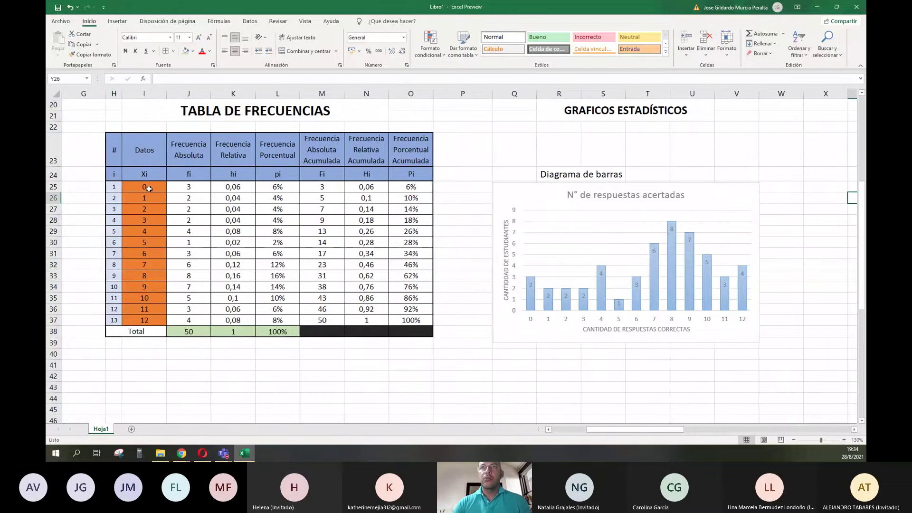
pyautogui.click(149, 189)
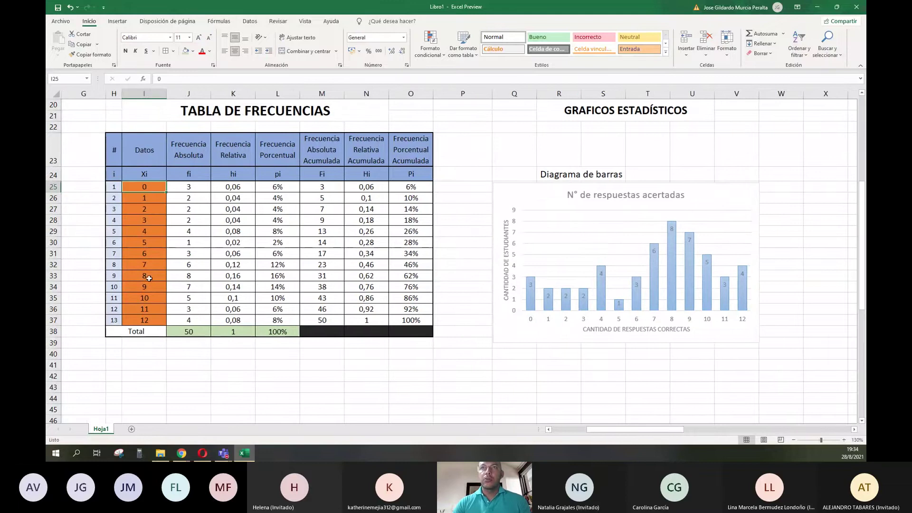
pyautogui.keyDown('shift'); pyautogui.click(144, 320); pyautogui.keyUp('shift')
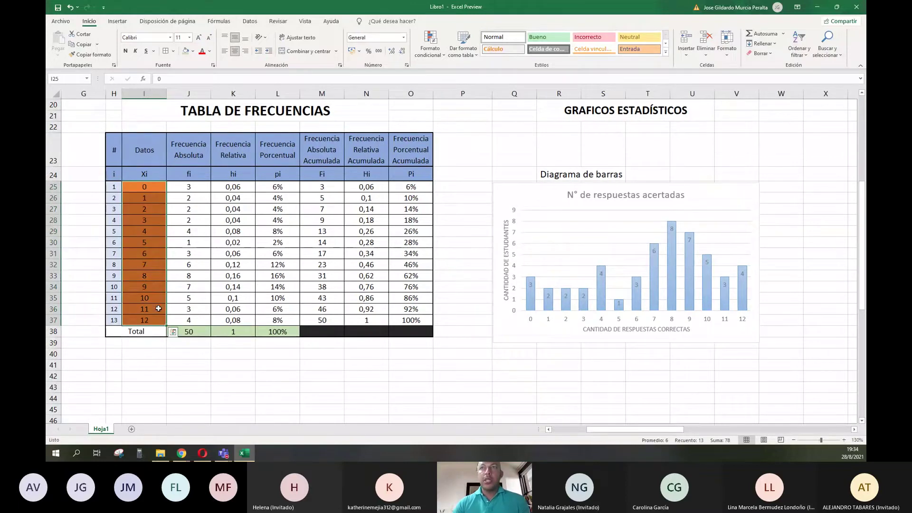
pyautogui.keyDown('shift'); pyautogui.click(281, 186); pyautogui.keyUp('shift')
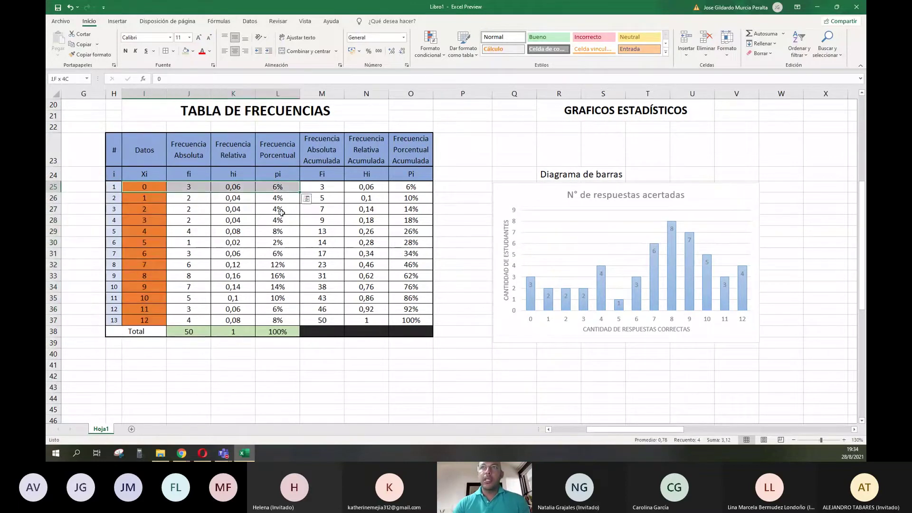
# - Insert a 2D pie chart from the Xi values in I25:I37 and the percentage frequencies in L25:L37
pyautogui.keyDown('shift'); pyautogui.click(144, 320); pyautogui.keyUp('shift')
pyautogui.keyDown('ctrl'); pyautogui.click(279, 187); pyautogui.keyUp('ctrl')
pyautogui.moveTo(279, 187); pyautogui.dragTo(278, 319)
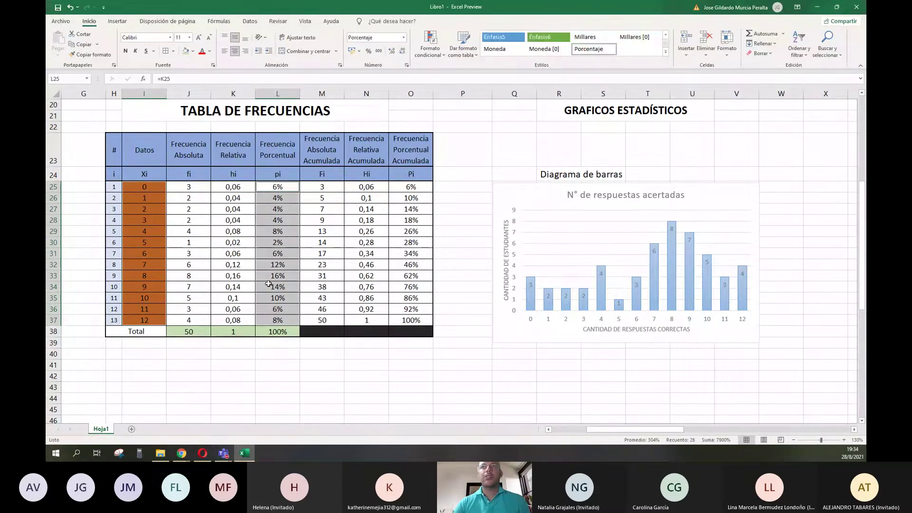
pyautogui.click(118, 21)
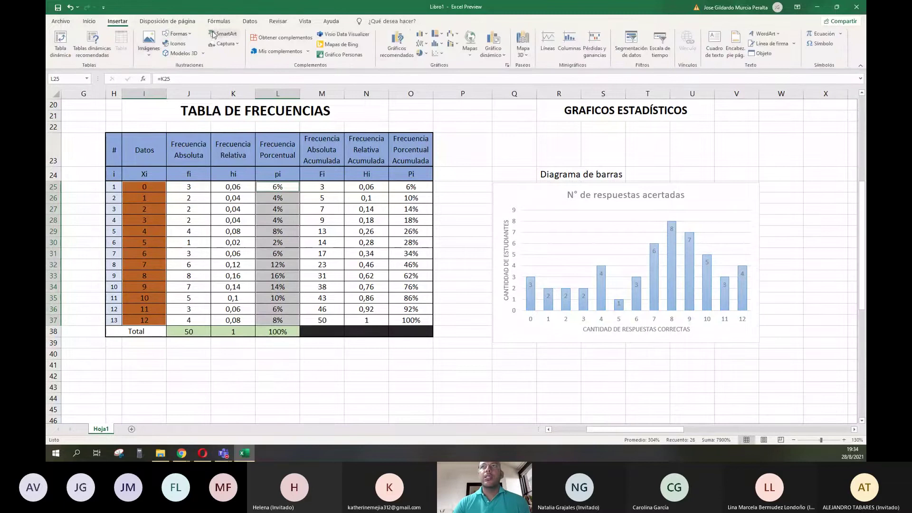
pyautogui.click(424, 55)
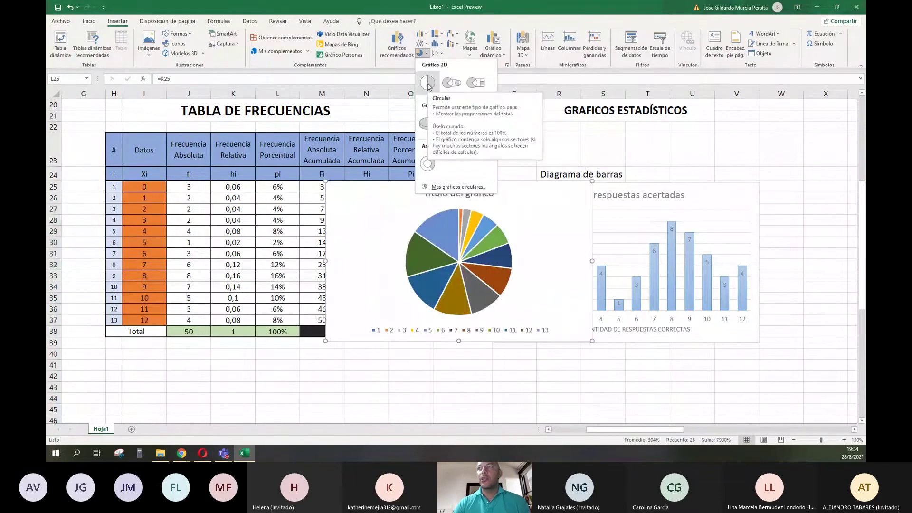
pyautogui.click(428, 83)
# - Move the new pie chart beside the bar chart, directly under the "Diagrama circular" heading
pyautogui.moveTo(349, 212); pyautogui.dragTo(831, 215)
pyautogui.hscroll(5, 818, 220)
pyautogui.hscroll(3, 759, 226)
pyautogui.press('Escape')
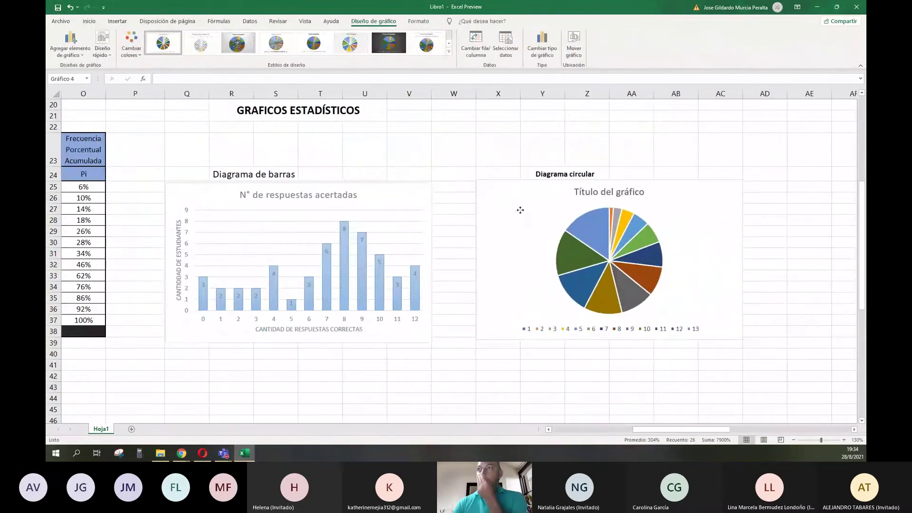
# - Try several chart styles on the pie chart and apply the light grey one with percentage labels and a legend on the right
pyautogui.click(521, 210)
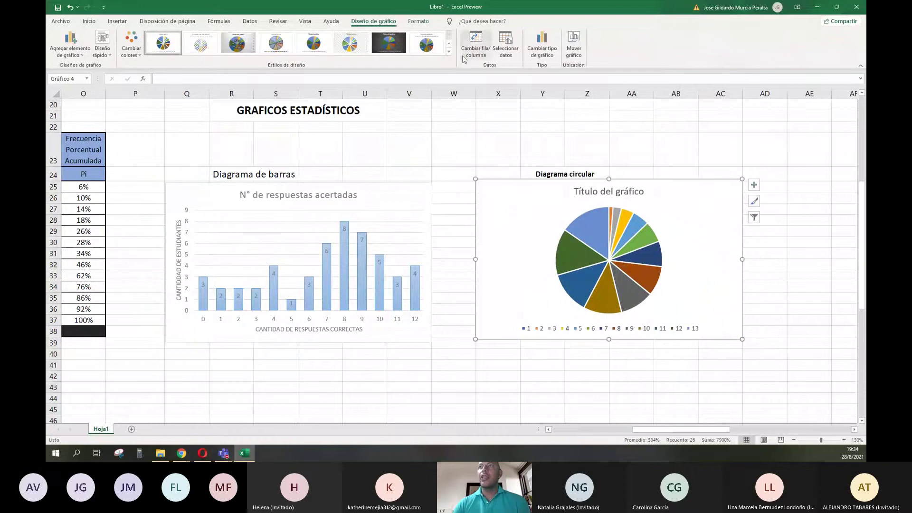
pyautogui.click(427, 48)
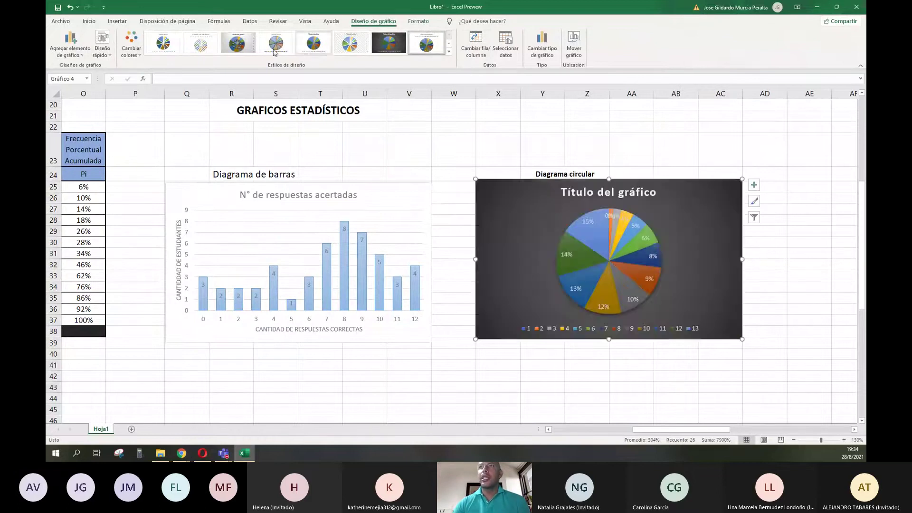
pyautogui.click(234, 47)
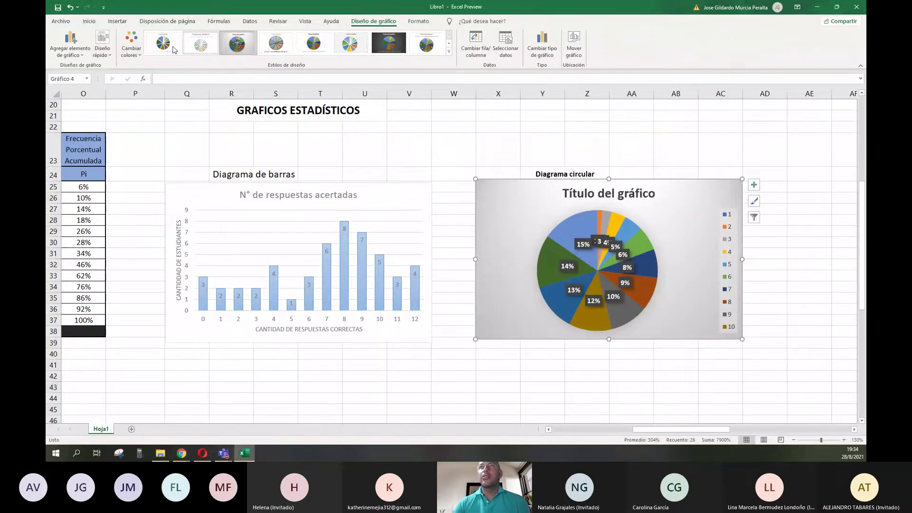
pyautogui.click(201, 46)
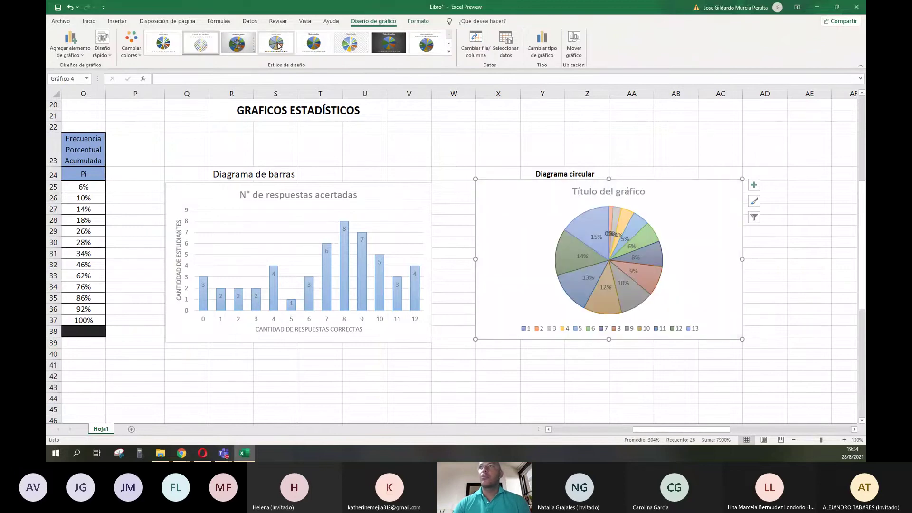
pyautogui.click(367, 50)
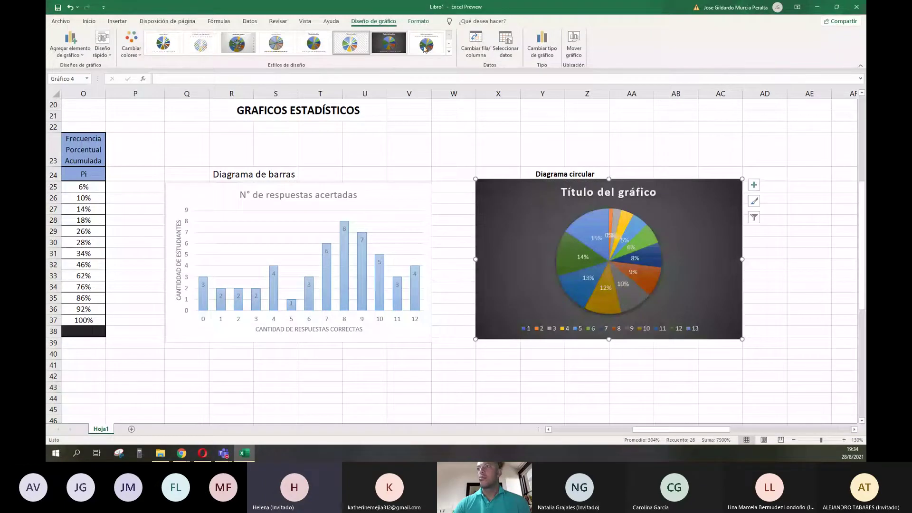
pyautogui.click(449, 52)
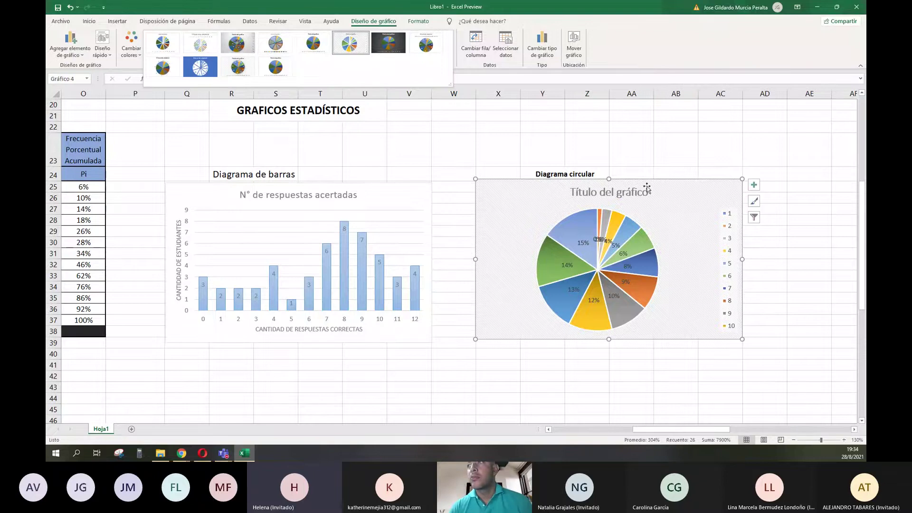
pyautogui.click(660, 166)
# - Replace the pie chart's title with "N° de respuestas correctas"
pyautogui.doubleClick(594, 192)
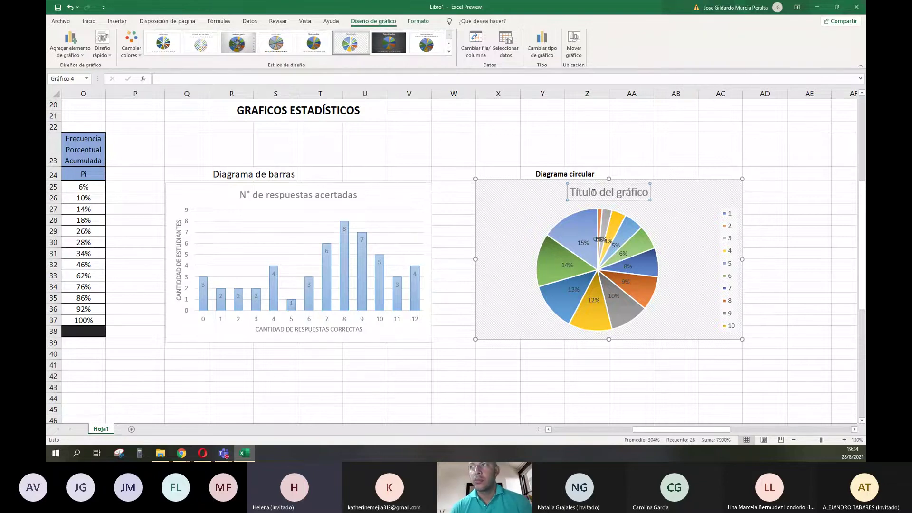
pyautogui.moveTo(570, 193); pyautogui.dragTo(632, 197)
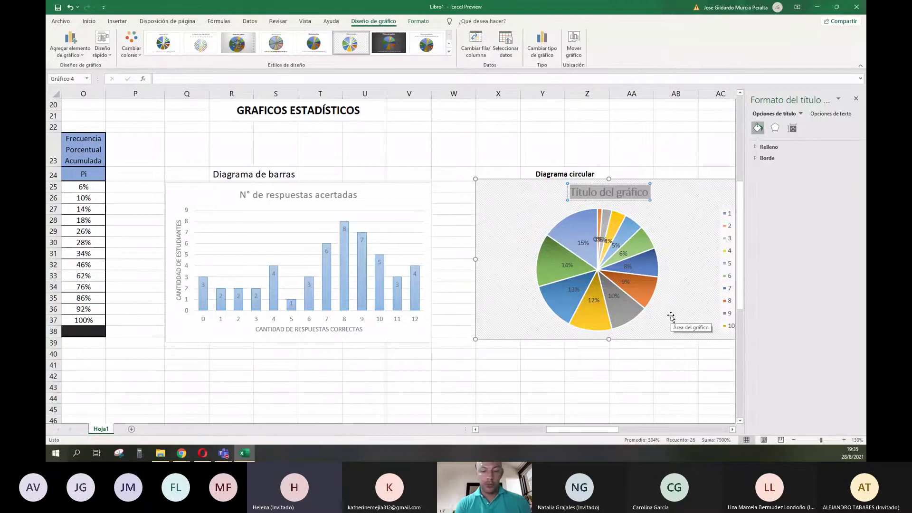
pyautogui.write('N')
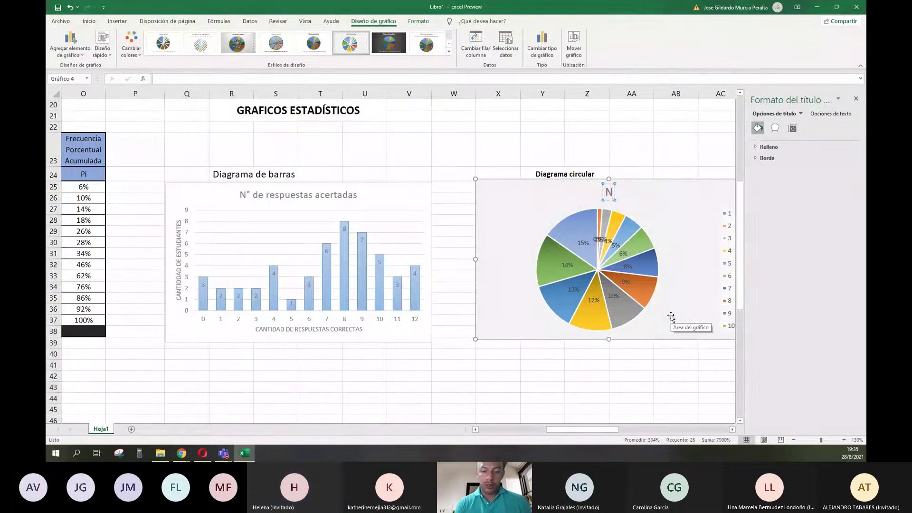
pyautogui.write('° de re')
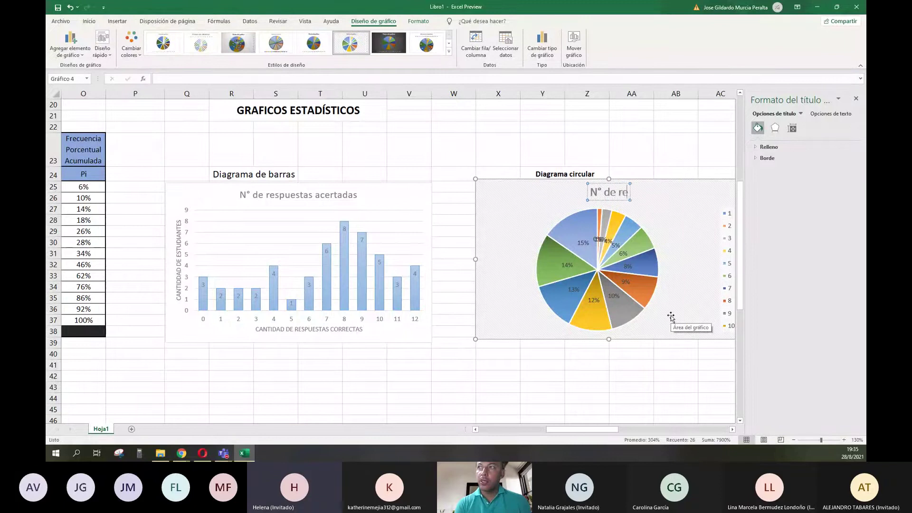
pyautogui.write('spuestas')
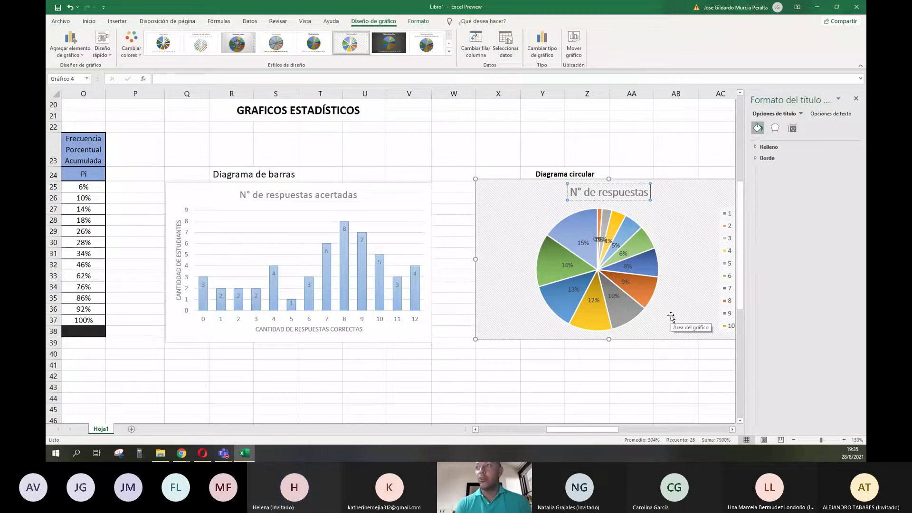
pyautogui.write('  c')
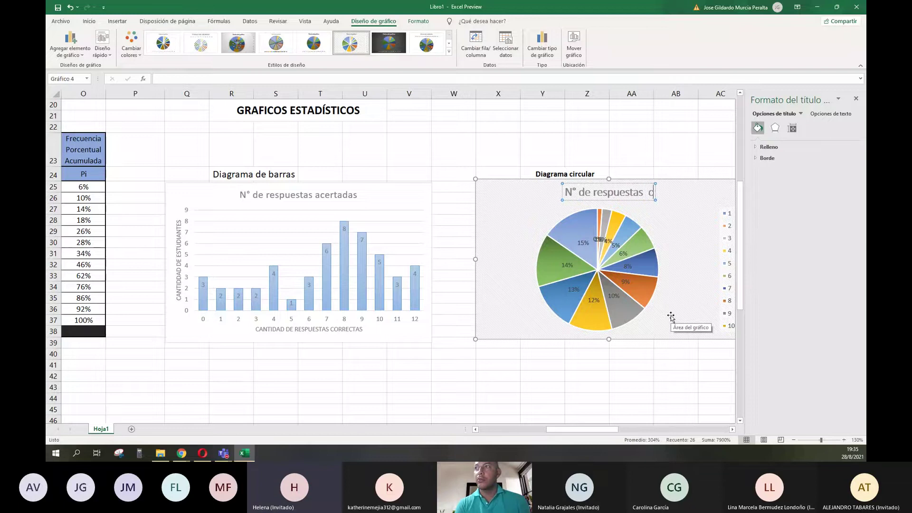
pyautogui.write('orrectas')
pyautogui.press('Return')
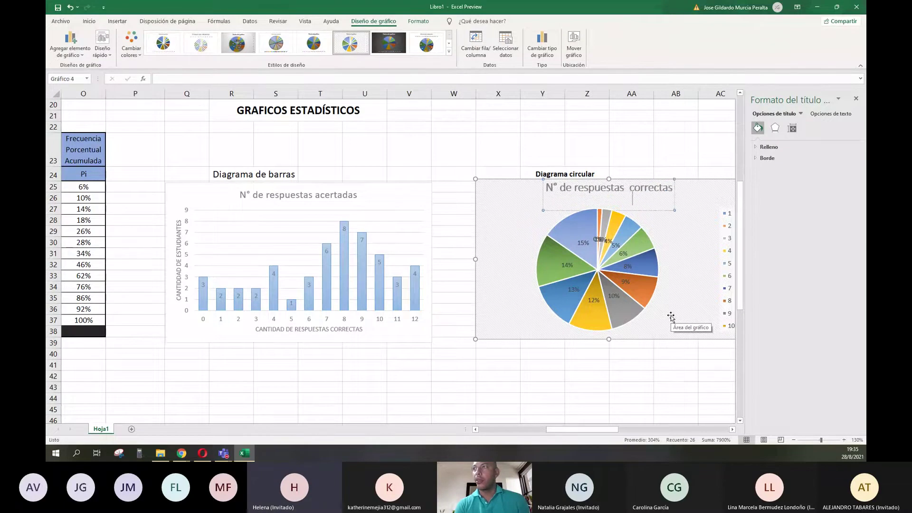
pyautogui.press('BackSpace')
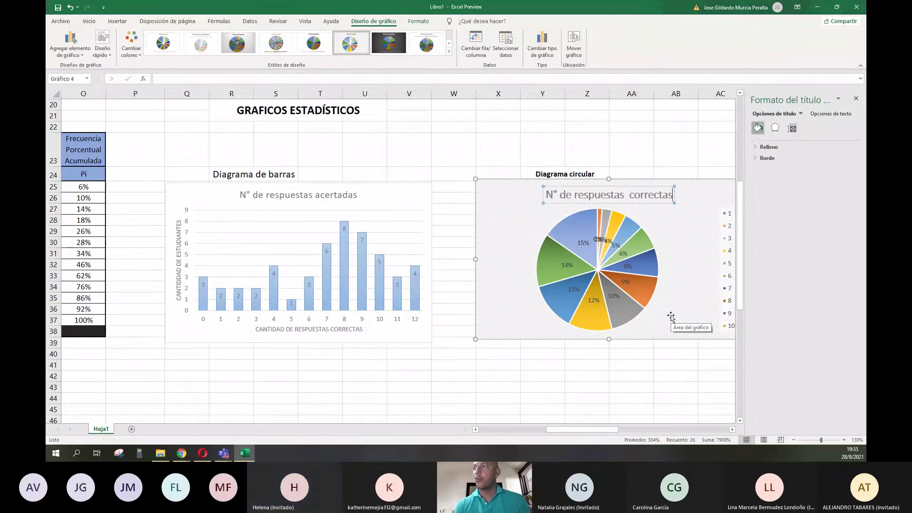
pyautogui.click(640, 258)
pyautogui.click(666, 303)
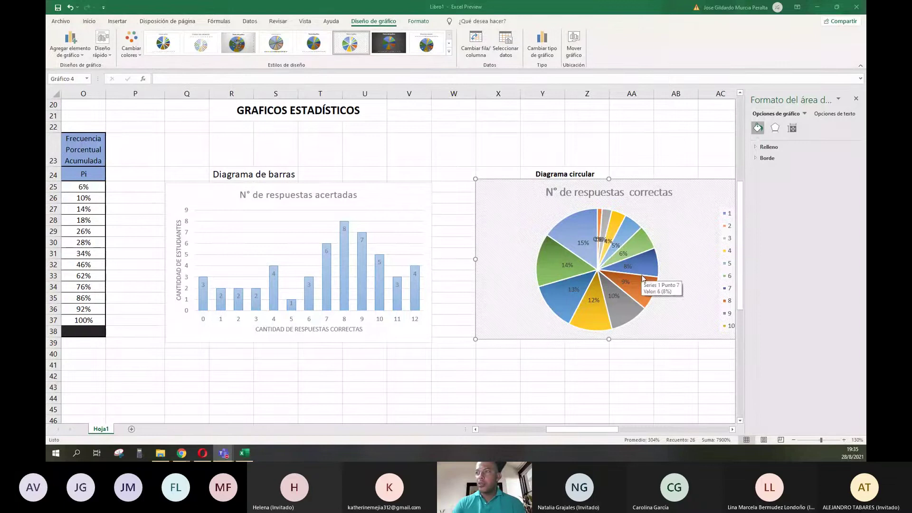
# - Check the pie chart's slices against the Frecuencia Porcentual values in L25:L37
pyautogui.moveTo(613, 317)
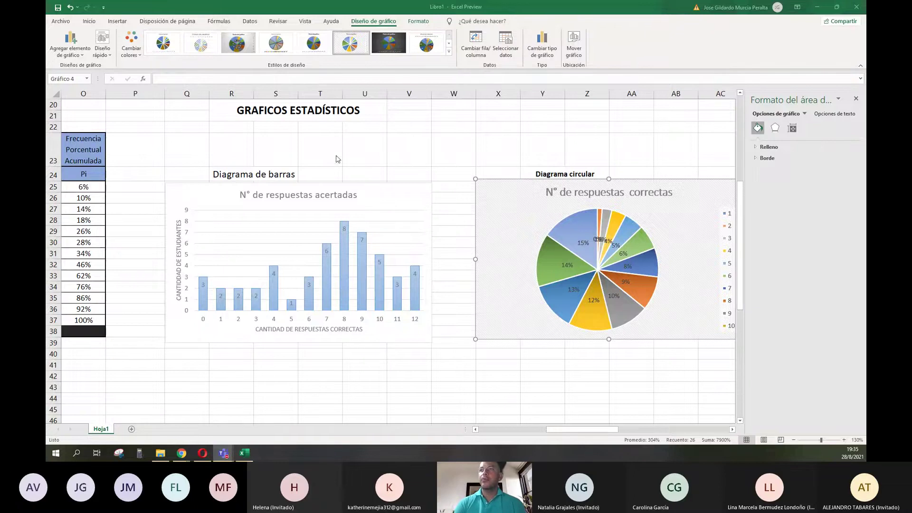
pyautogui.hscroll(-5, 337, 157)
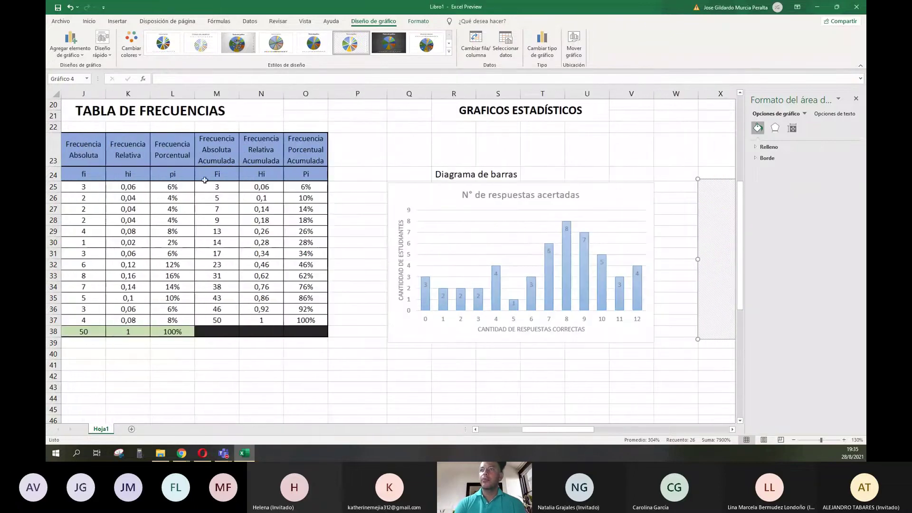
pyautogui.moveTo(172, 187); pyautogui.dragTo(172, 323)
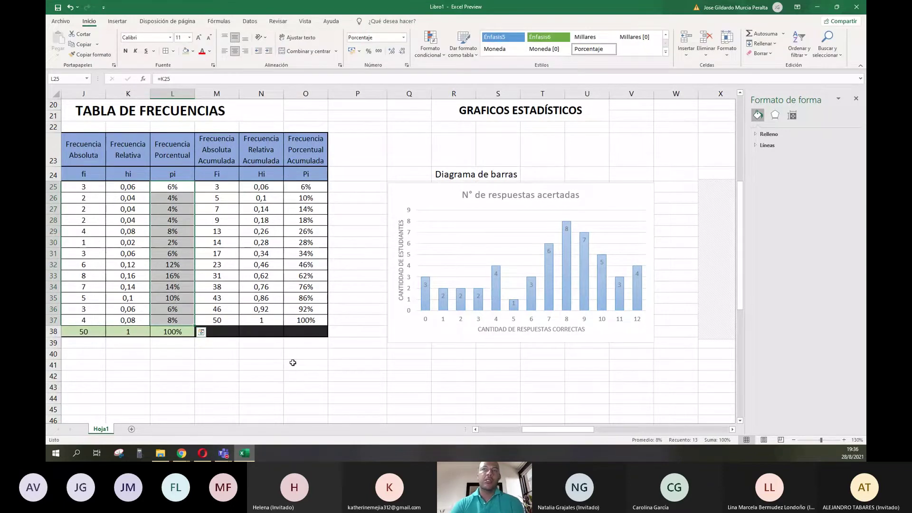
pyautogui.hscroll(5, 295, 362)
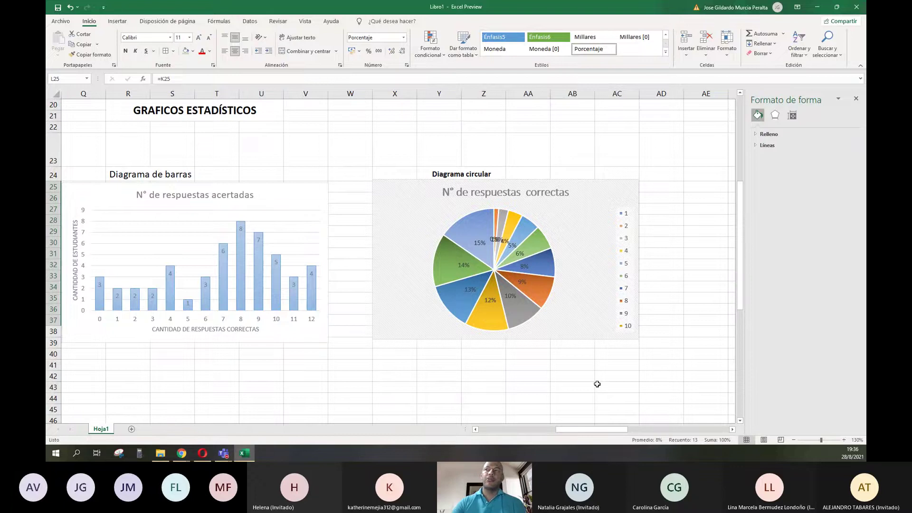
# - Change the chart type to the second Circular variant, which plots the percentage frequencies with the Xi values as categories
pyautogui.click(594, 294)
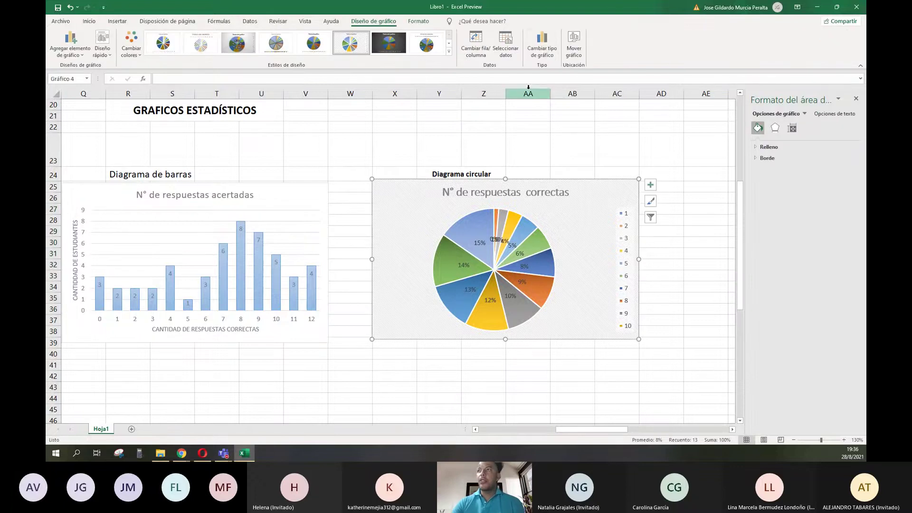
pyautogui.click(545, 51)
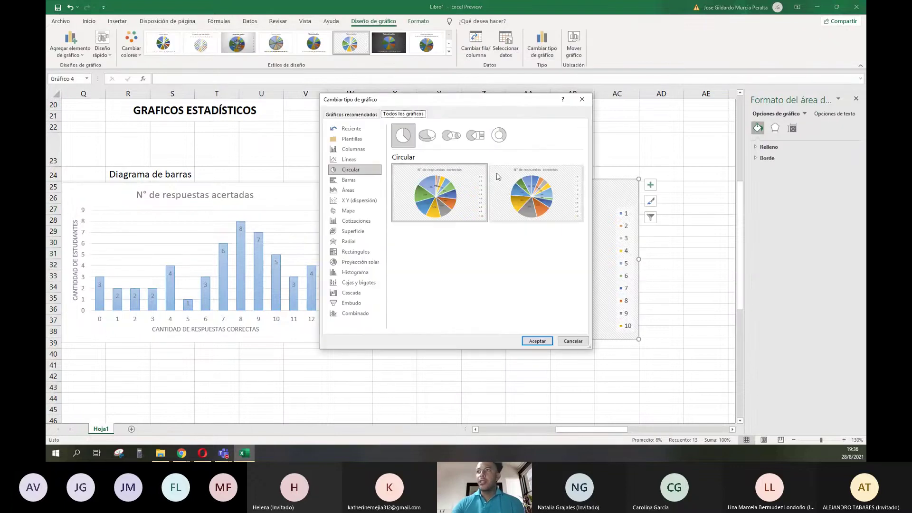
pyautogui.moveTo(525, 204)
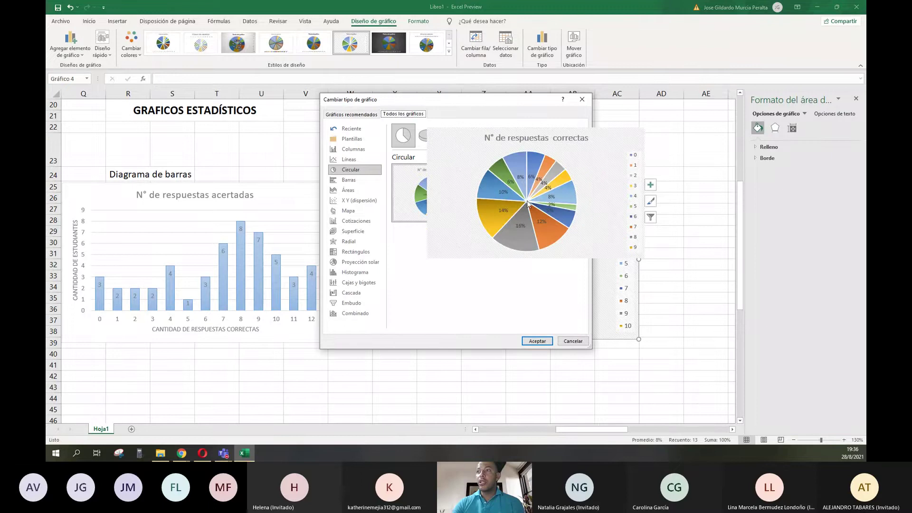
pyautogui.click(534, 340)
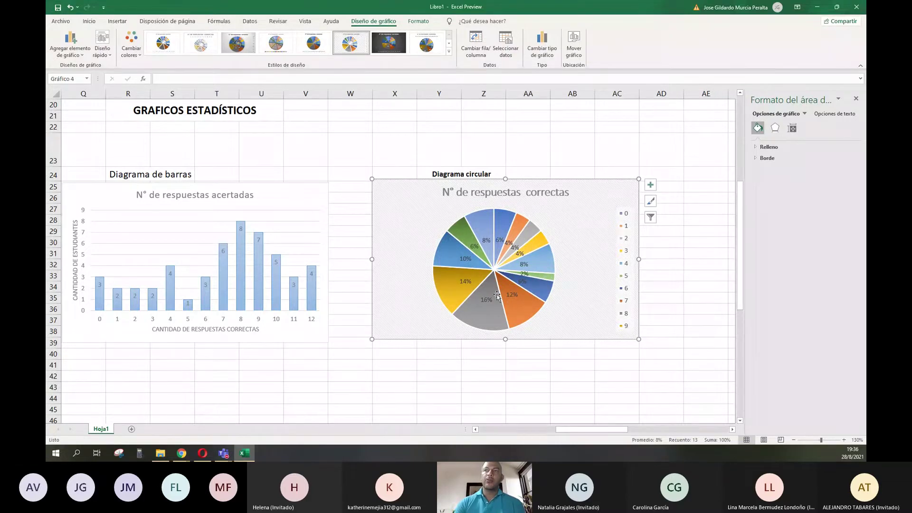
# - Compare the updated pie chart's percentages and legend with the Xi and pi columns of the frequency table
pyautogui.hscroll(-3, 497, 295)
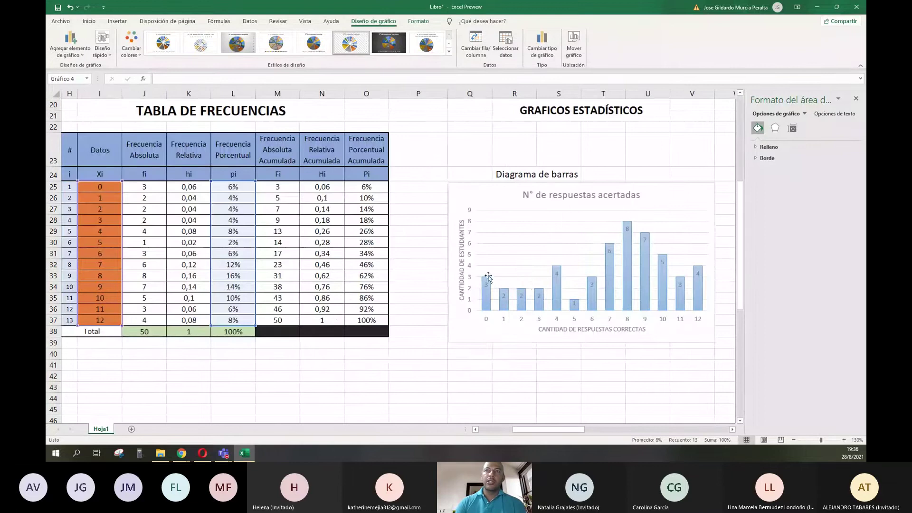
pyautogui.hscroll(2, 382, 295)
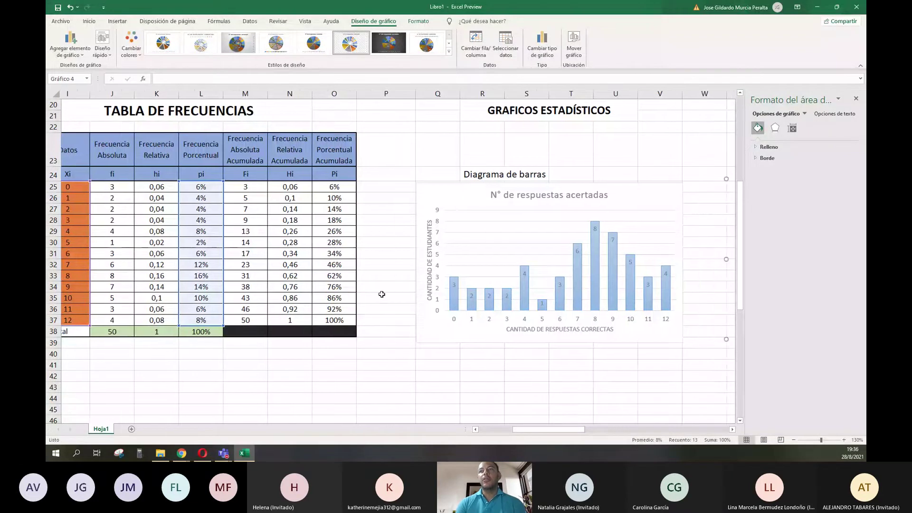
pyautogui.hscroll(3, 381, 295)
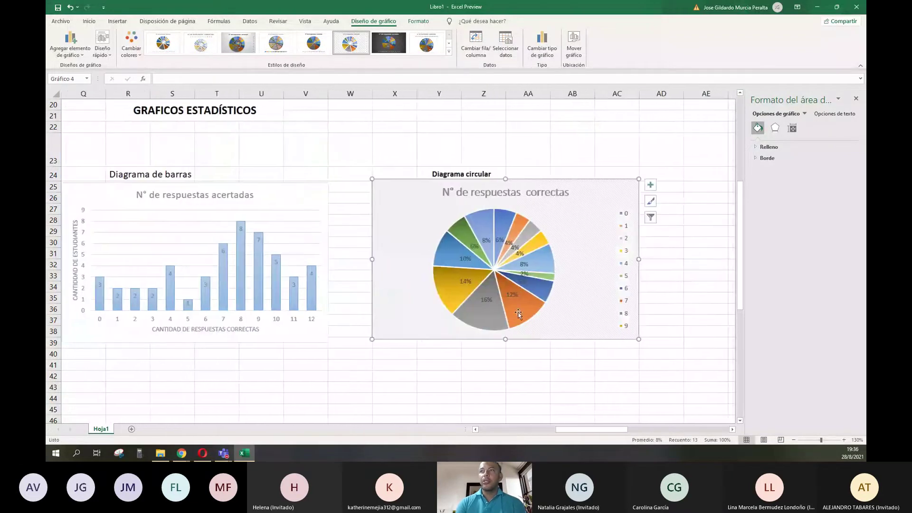
pyautogui.hscroll(-5, 270, 350)
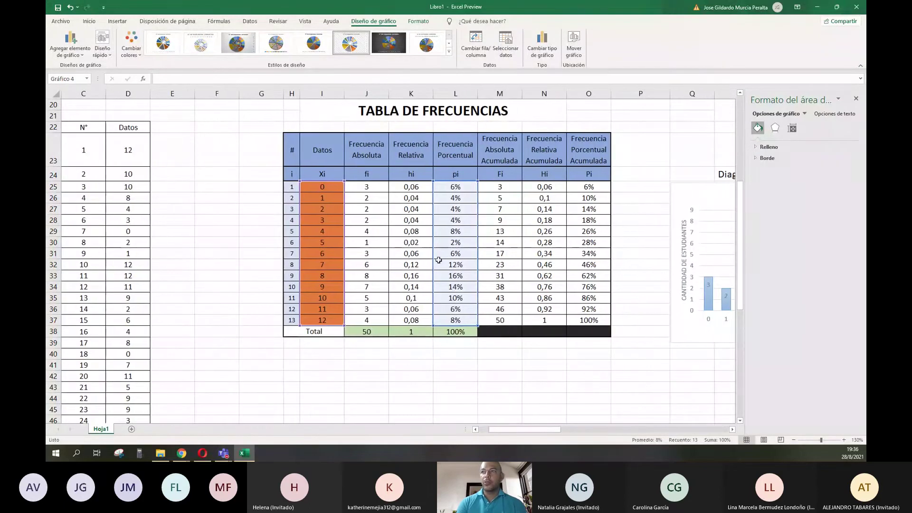
pyautogui.hscroll(10, 503, 320)
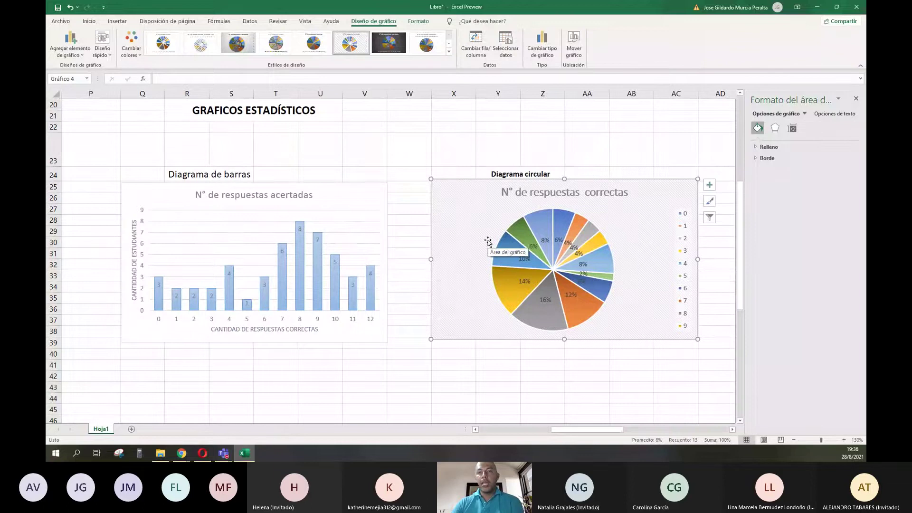
# - Preview the pie chart's data as Líneas and Columnas chart types without applying either, leaving it as Circular
pyautogui.click(551, 59)
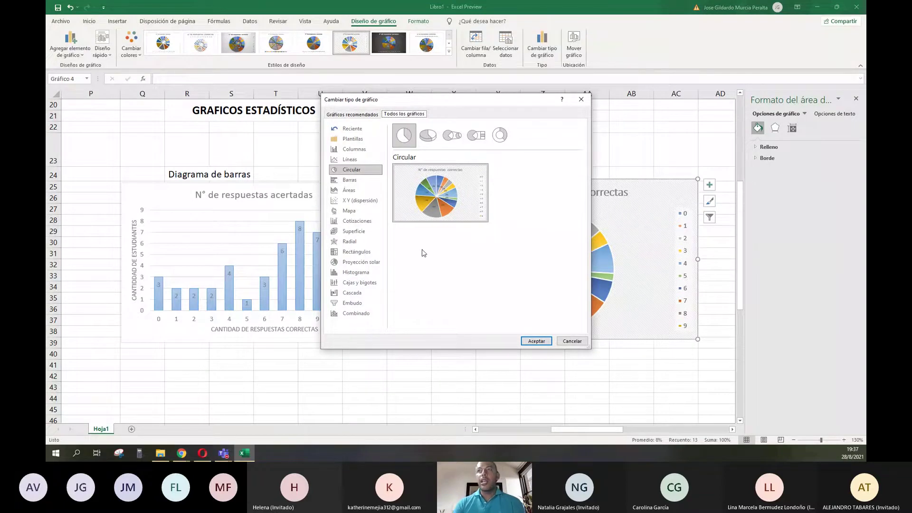
pyautogui.click(352, 159)
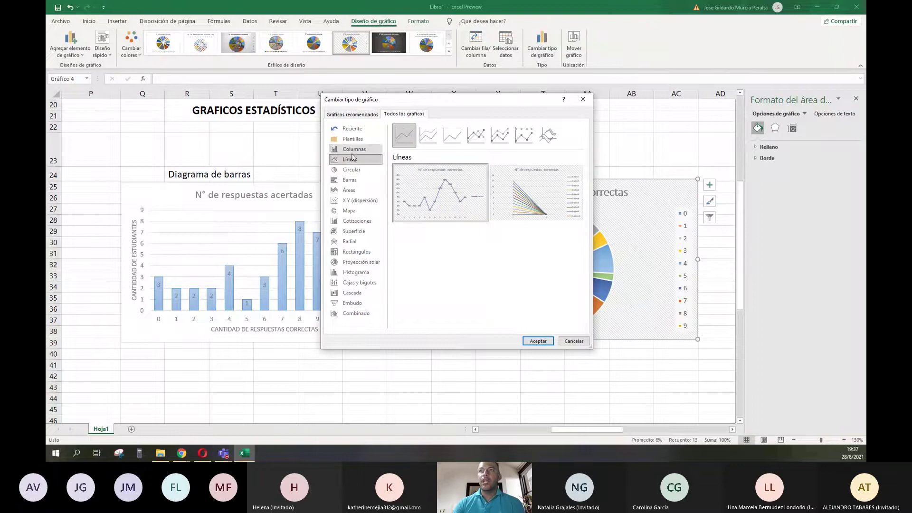
pyautogui.click(354, 149)
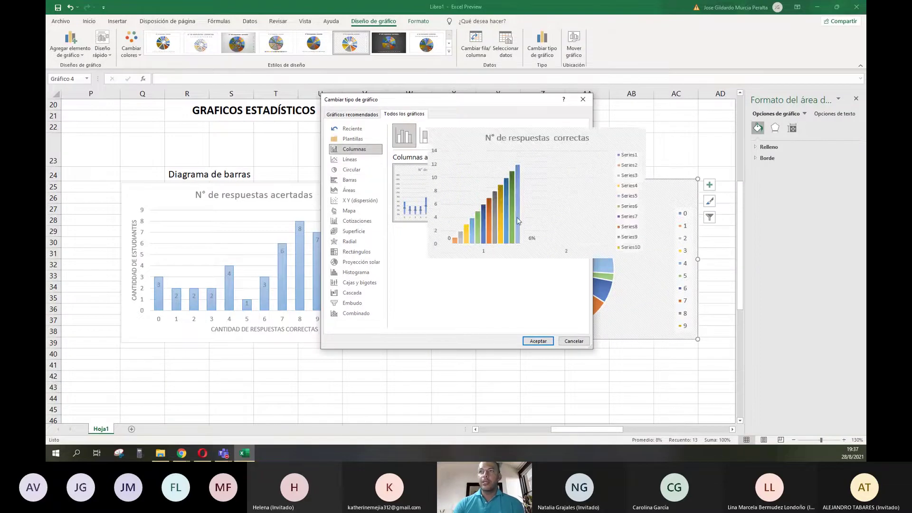
pyautogui.moveTo(461, 212)
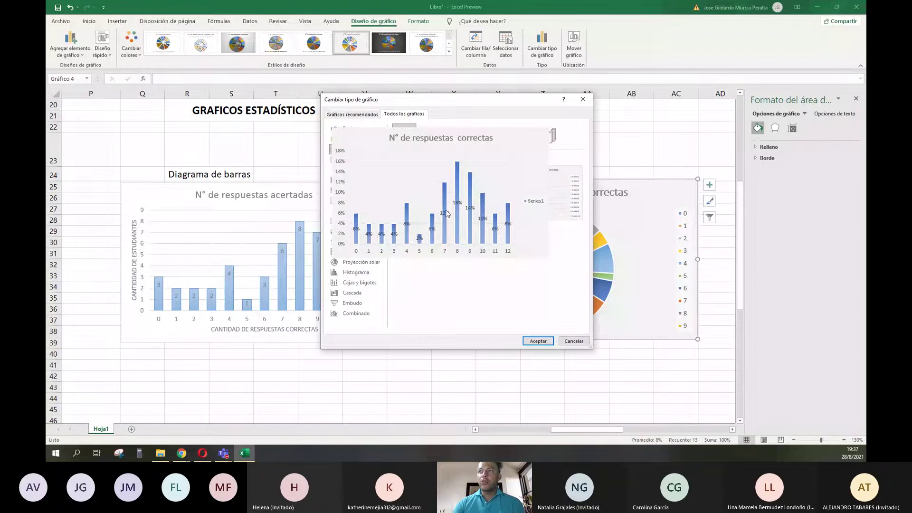
pyautogui.moveTo(433, 194)
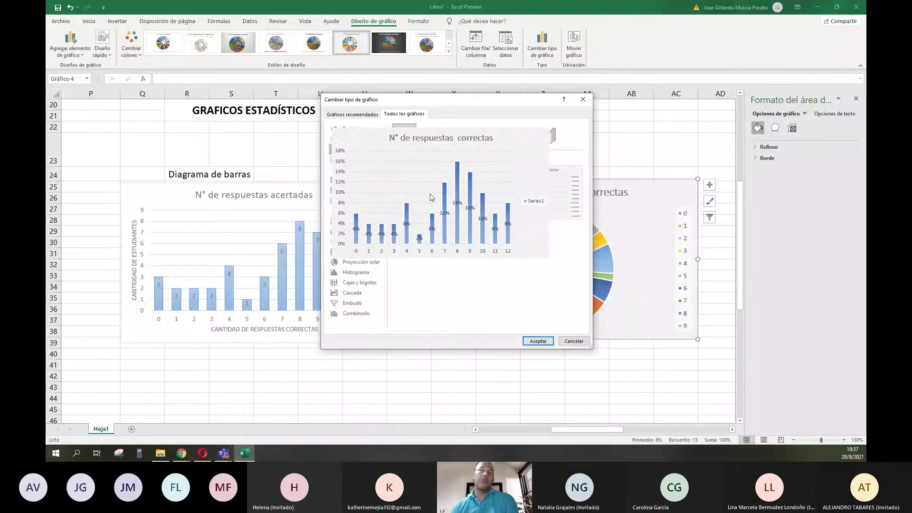
pyautogui.click(354, 170)
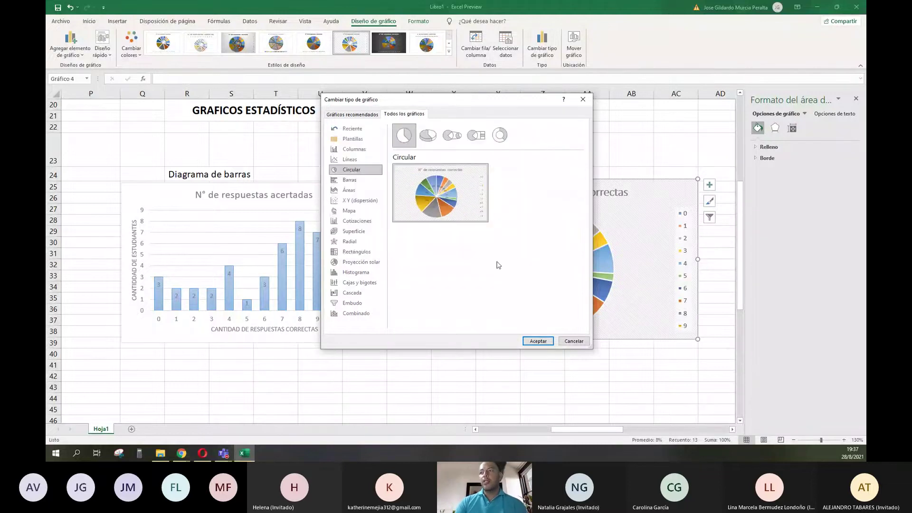
pyautogui.click(574, 341)
pyautogui.click(649, 373)
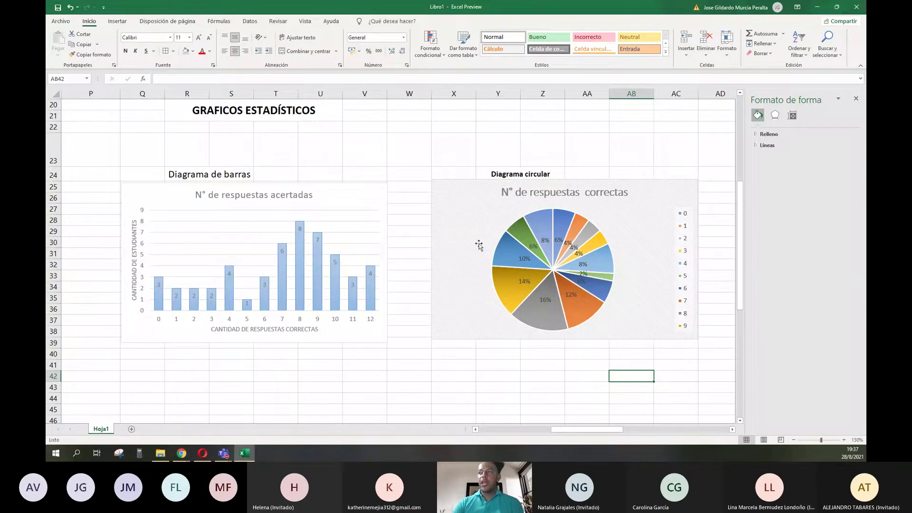
# - Review the finished bar and pie charts, and switch to Taller 1.pdf in Chrome to check which diagrams are required
pyautogui.scroll(-1, 488, 331)
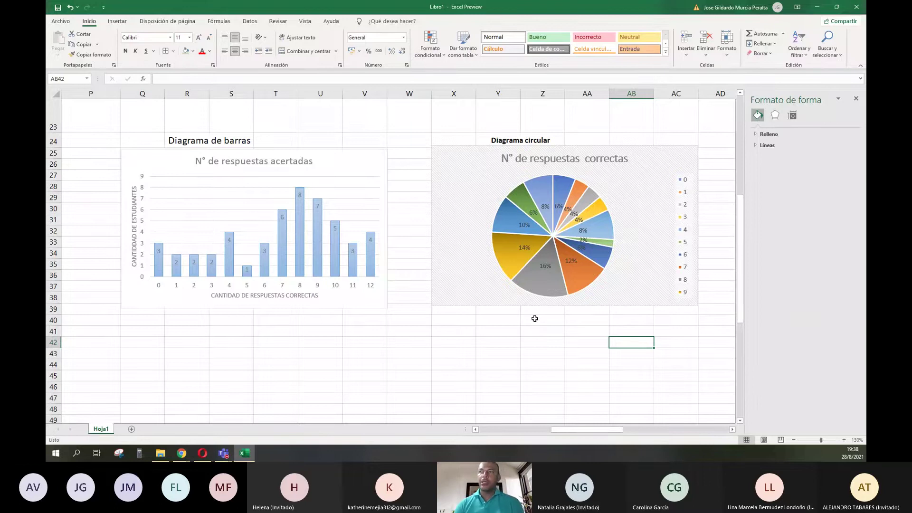
pyautogui.moveTo(513, 256)
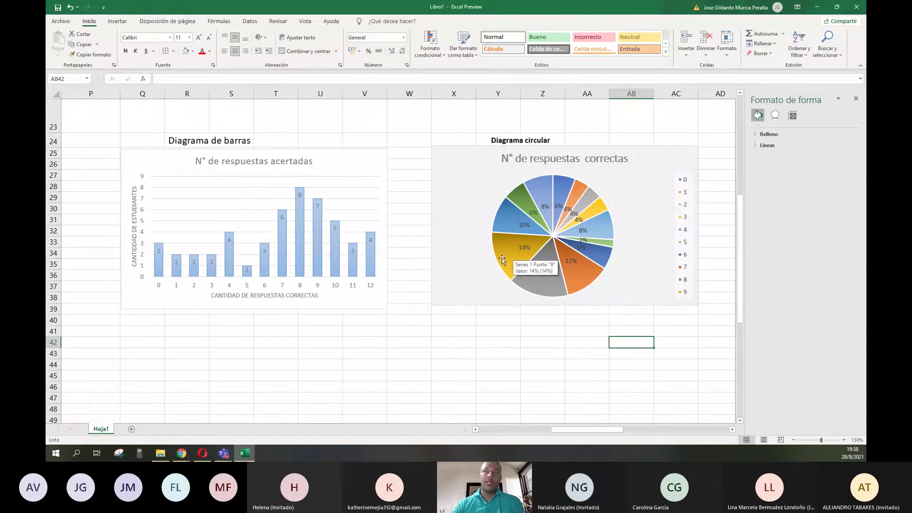
pyautogui.click(235, 317)
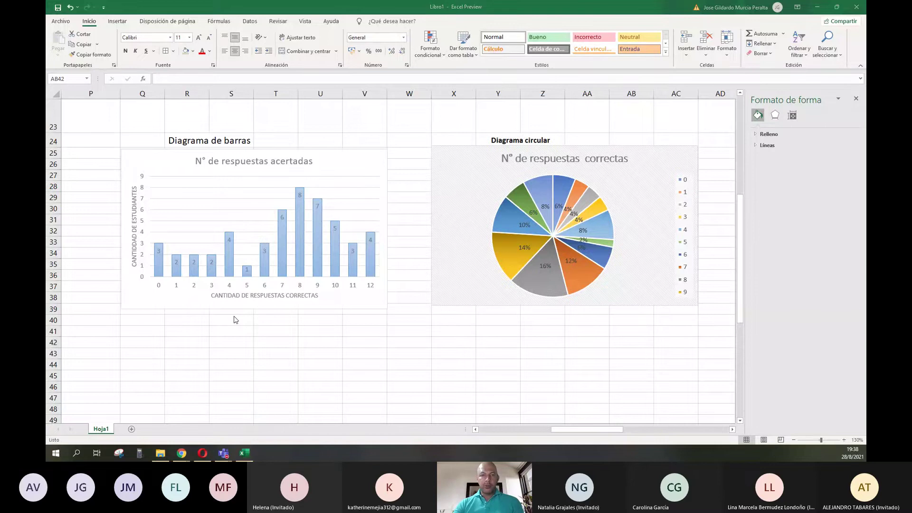
pyautogui.hotkey('alt', 'Tab')
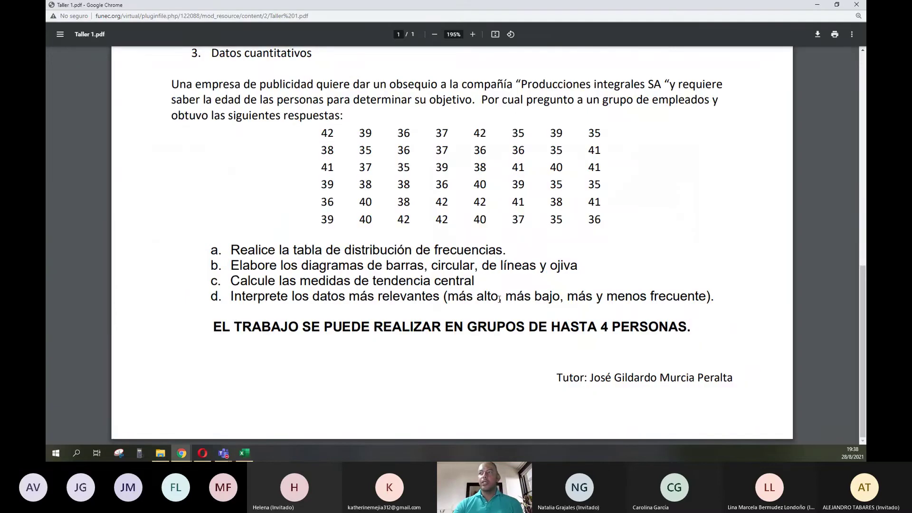
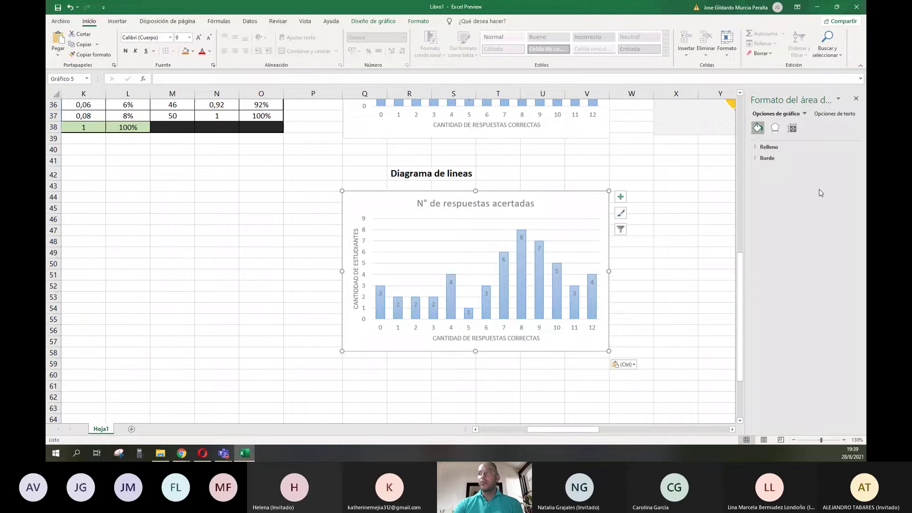
# - Change the copied bar chart under the "Diagrama de lineas" heading to the first Líneas chart type
pyautogui.click(774, 128)
pyautogui.click(792, 128)
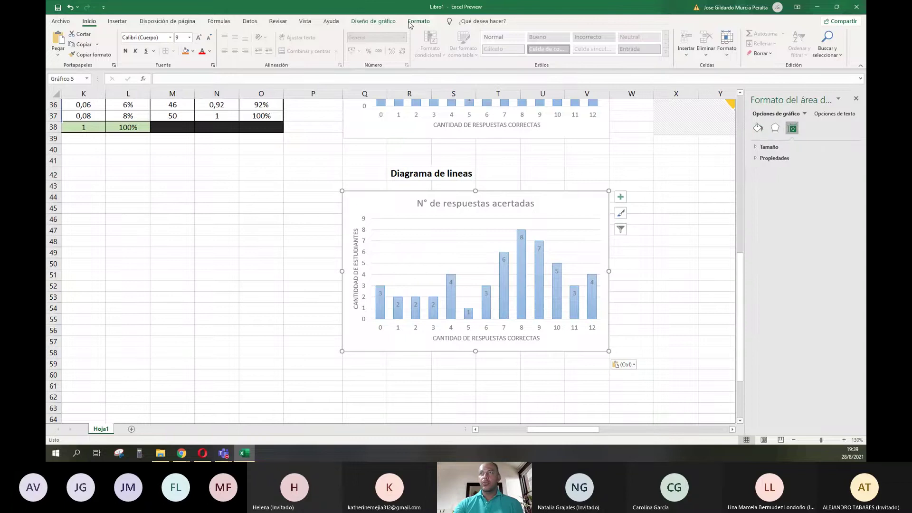
pyautogui.click(388, 21)
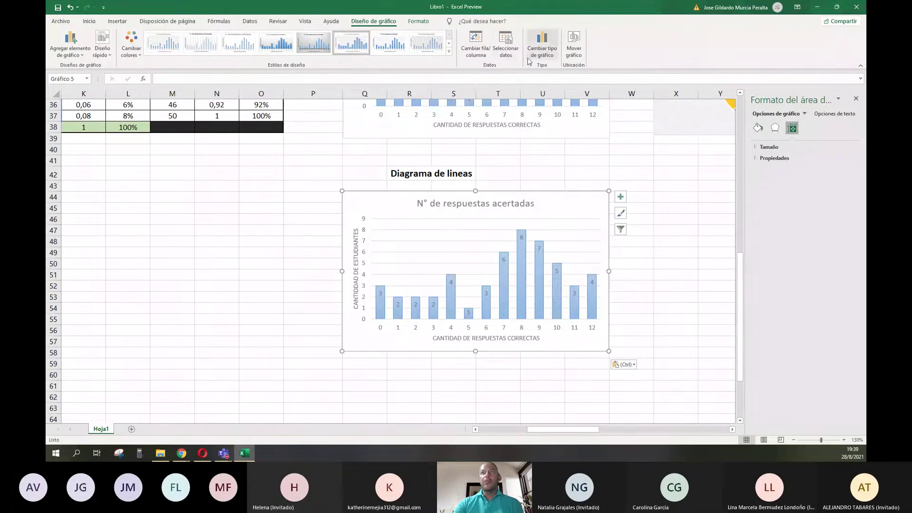
pyautogui.click(534, 57)
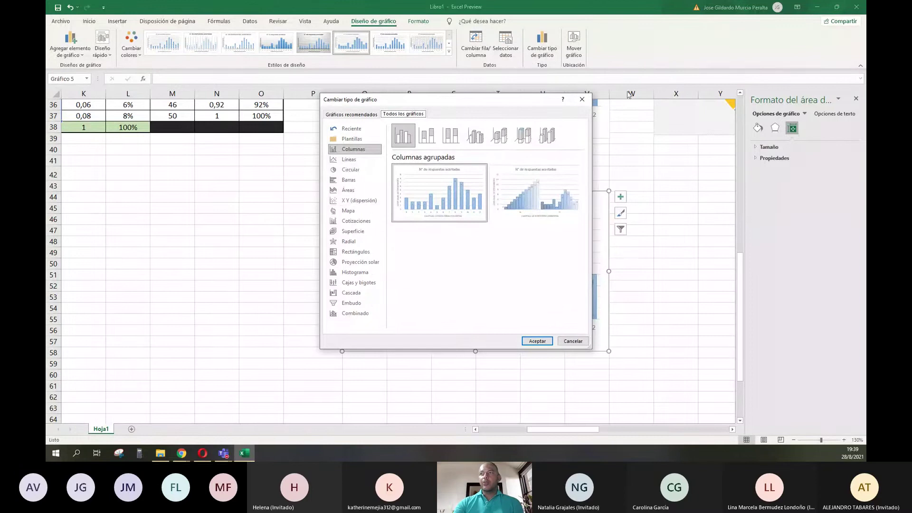
pyautogui.click(582, 99)
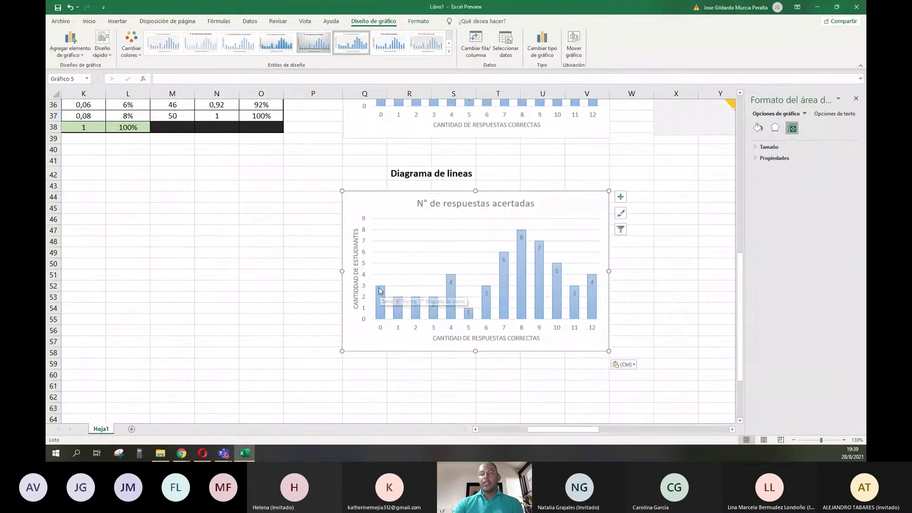
pyautogui.moveTo(380, 291)
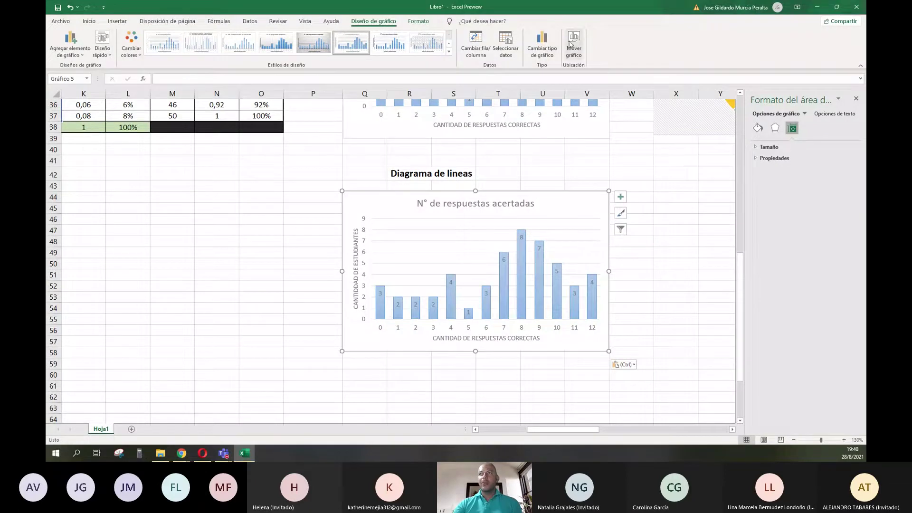
pyautogui.click(542, 43)
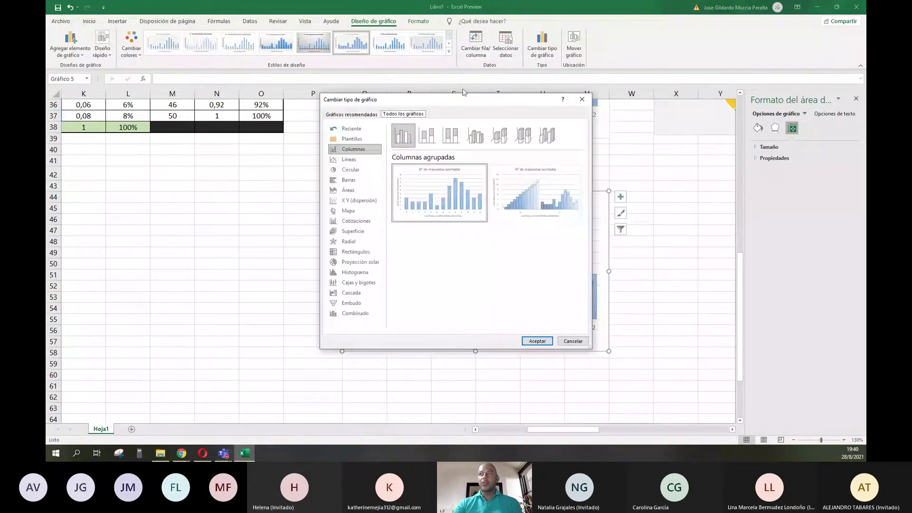
pyautogui.click(353, 159)
pyautogui.moveTo(447, 196)
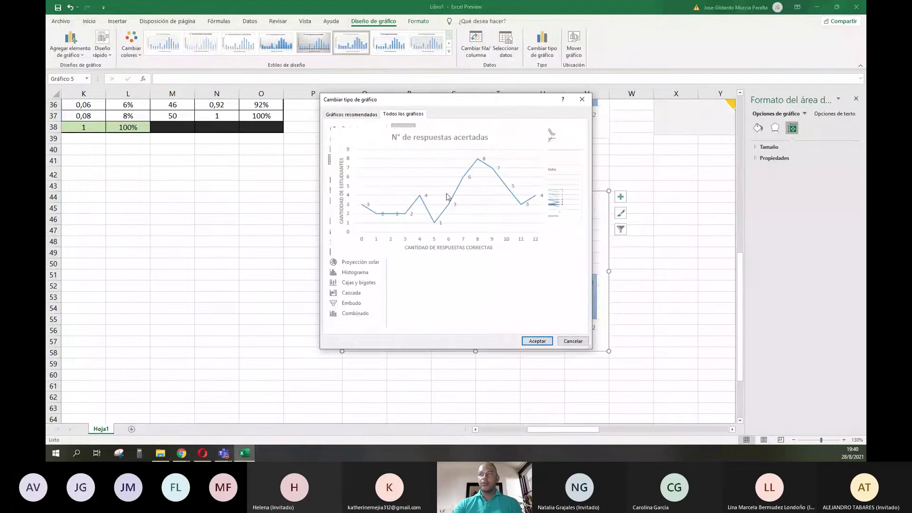
pyautogui.click(537, 341)
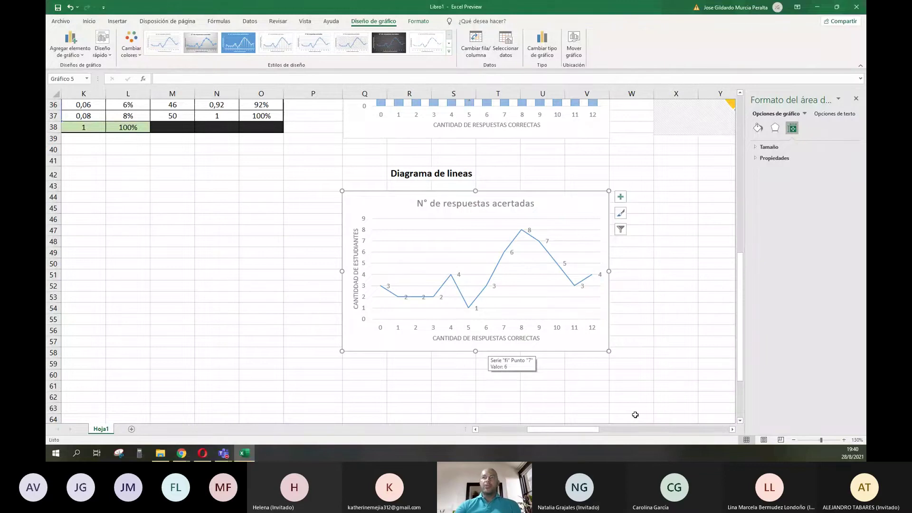
# - Apply the first chart style to the line chart and delete its data labels
pyautogui.click(449, 51)
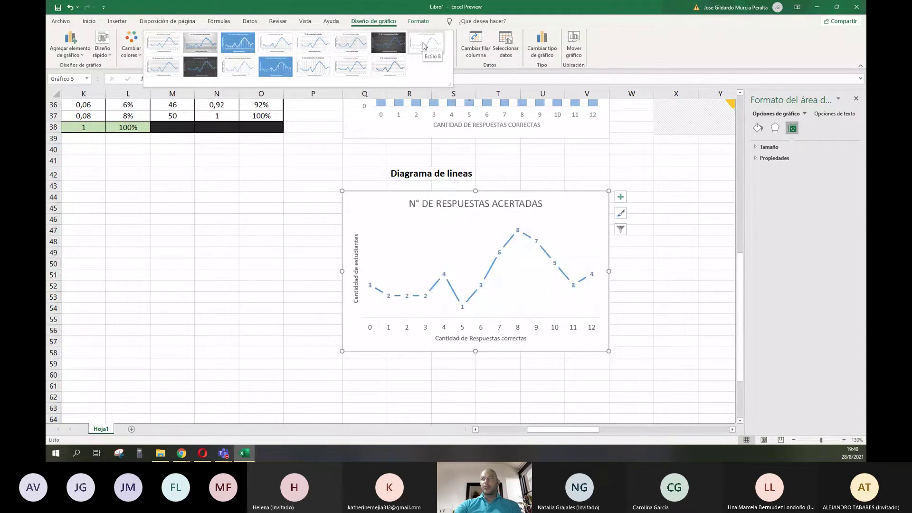
pyautogui.click(159, 42)
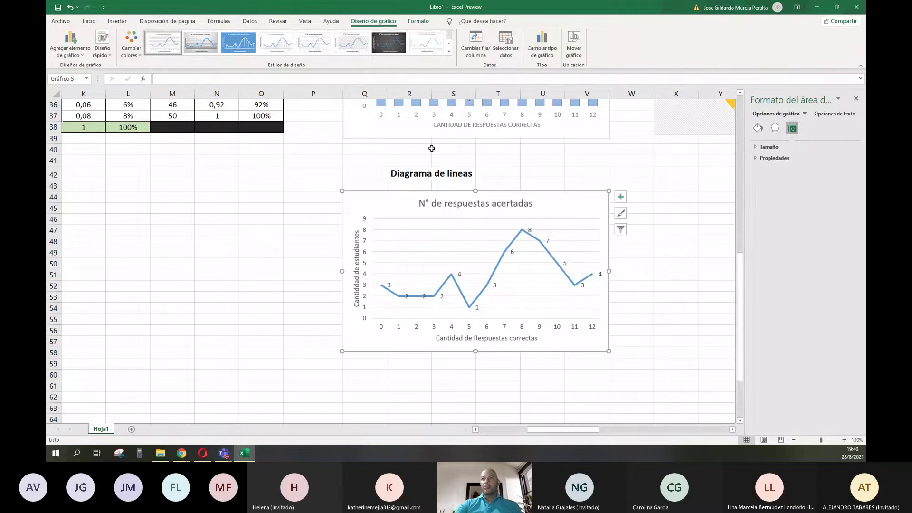
pyautogui.click(460, 275)
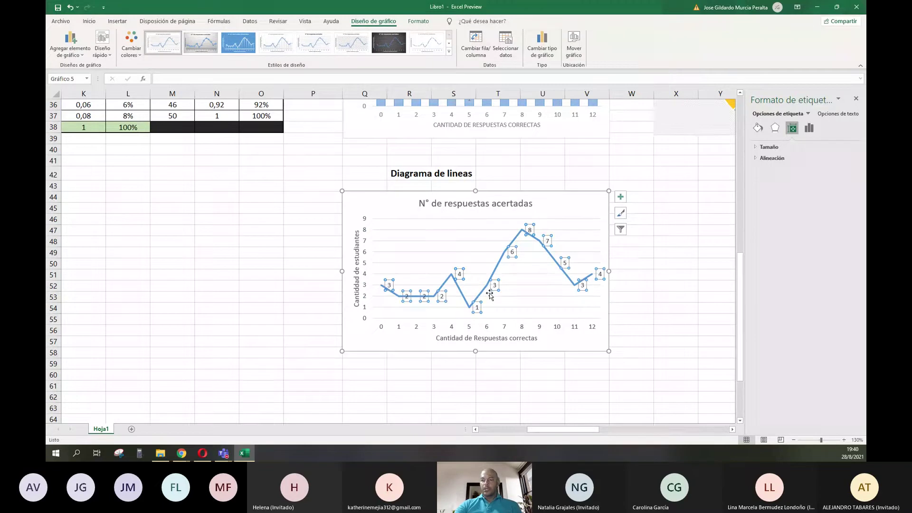
pyautogui.press('Delete')
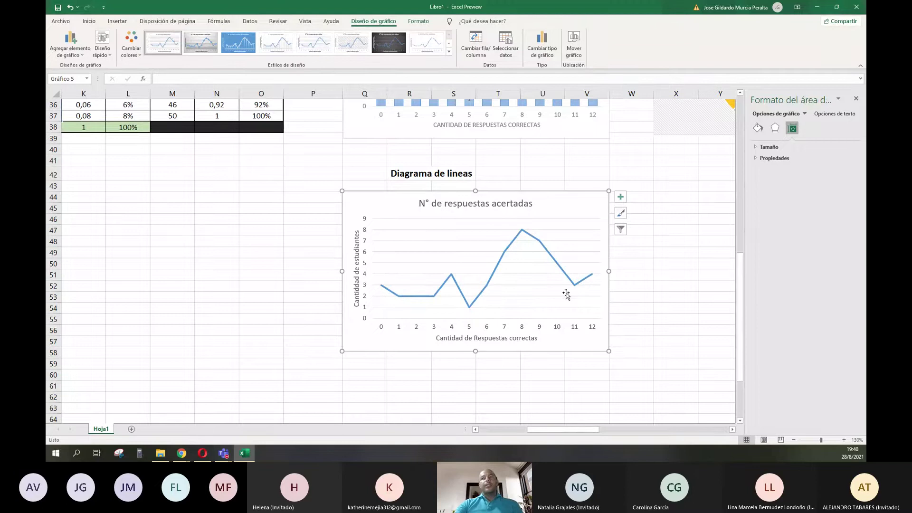
# - Compare the line chart with the bar chart above it and with the Xi and fi columns of the frequency table
pyautogui.scroll(3, 541, 290)
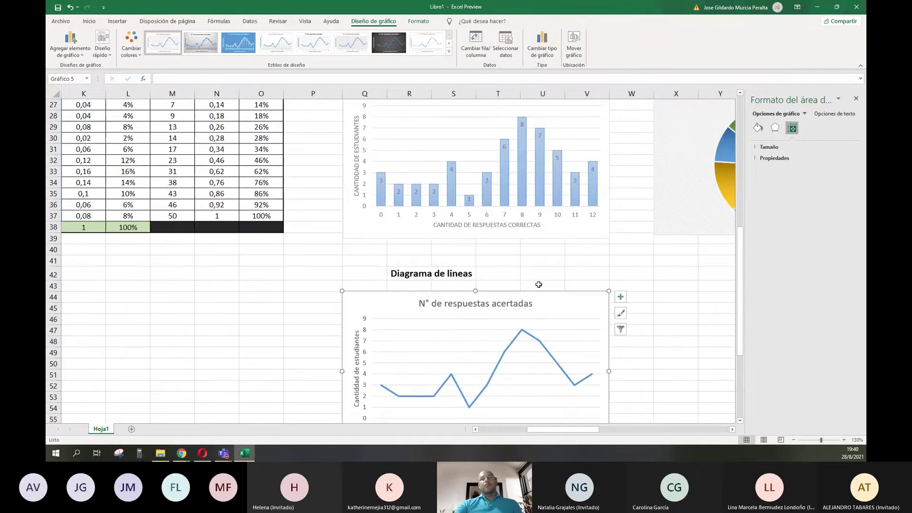
pyautogui.scroll(3, 541, 286)
pyautogui.scroll(-3, 541, 289)
pyautogui.scroll(-1, 542, 290)
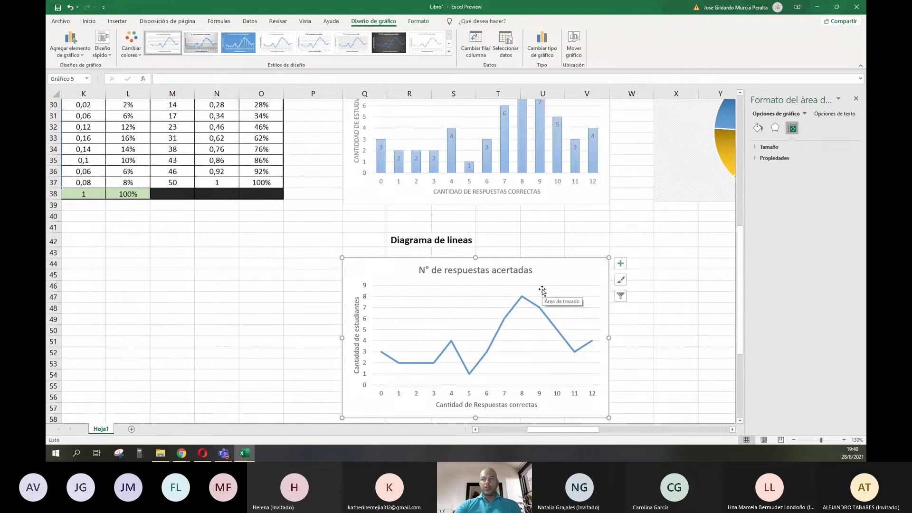
pyautogui.scroll(-1, 547, 291)
pyautogui.scroll(1, 561, 292)
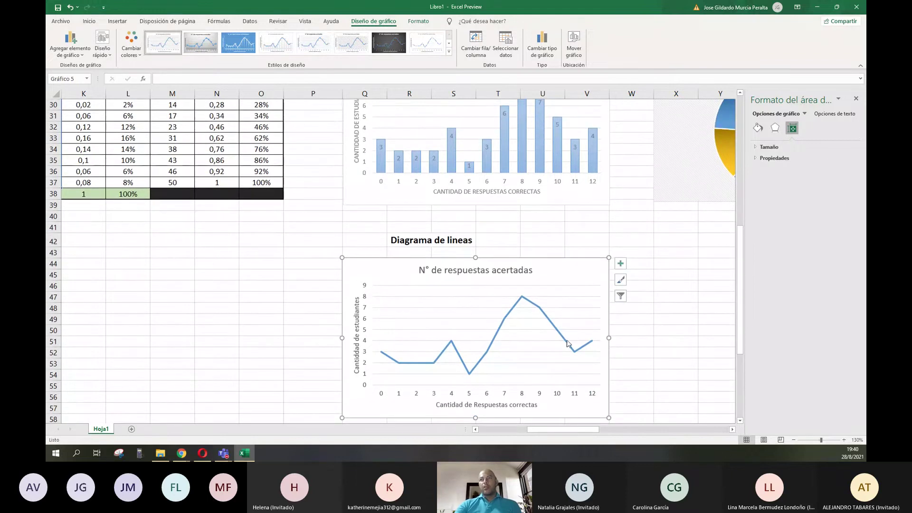
pyautogui.hscroll(-2, 166, 243)
pyautogui.hscroll(-2, 166, 243)
pyautogui.scroll(3, 339, 160)
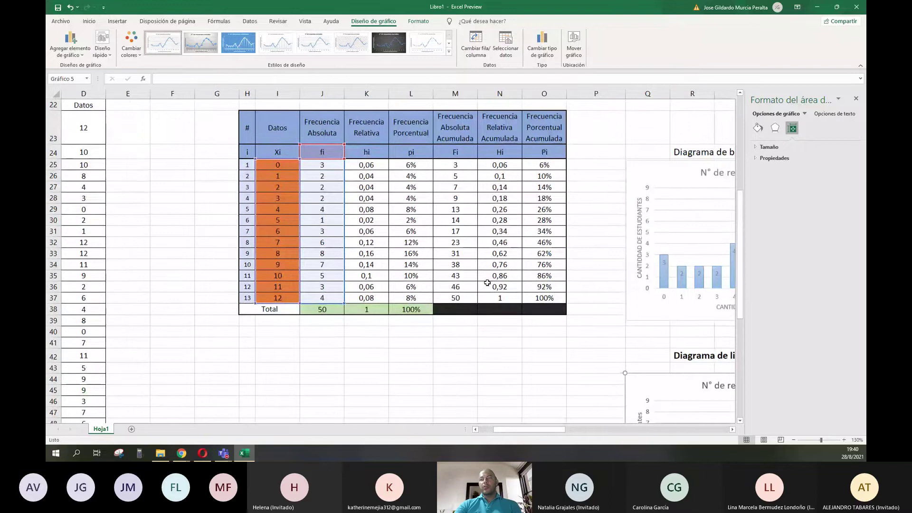
pyautogui.hscroll(4, 487, 283)
pyautogui.scroll(-3, 543, 307)
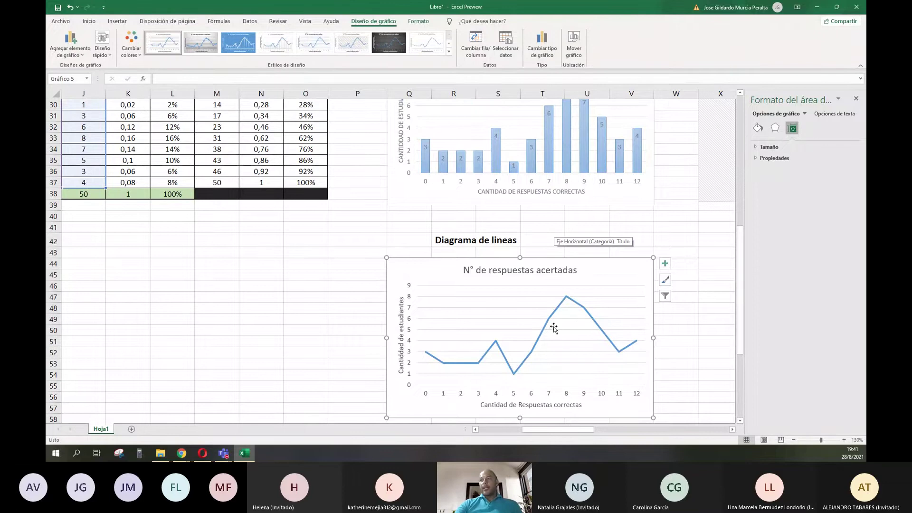
pyautogui.click(670, 368)
pyautogui.click(593, 325)
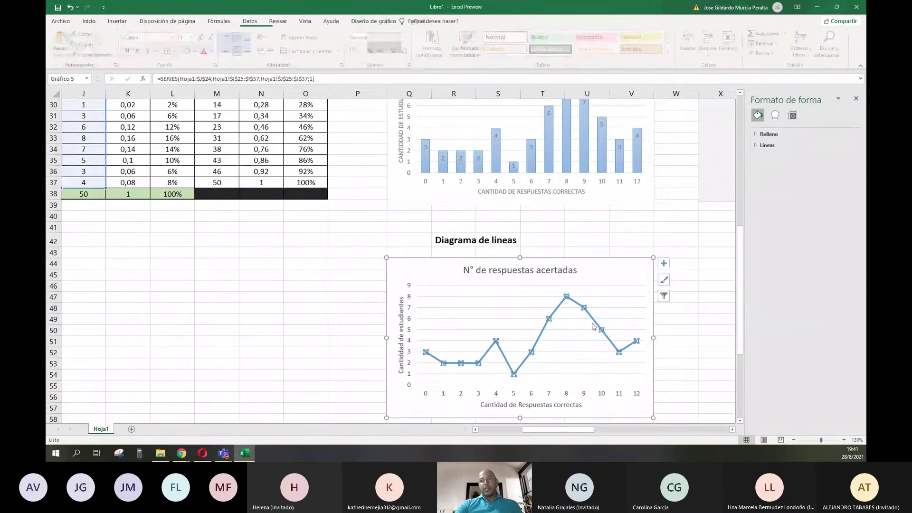
pyautogui.click(602, 282)
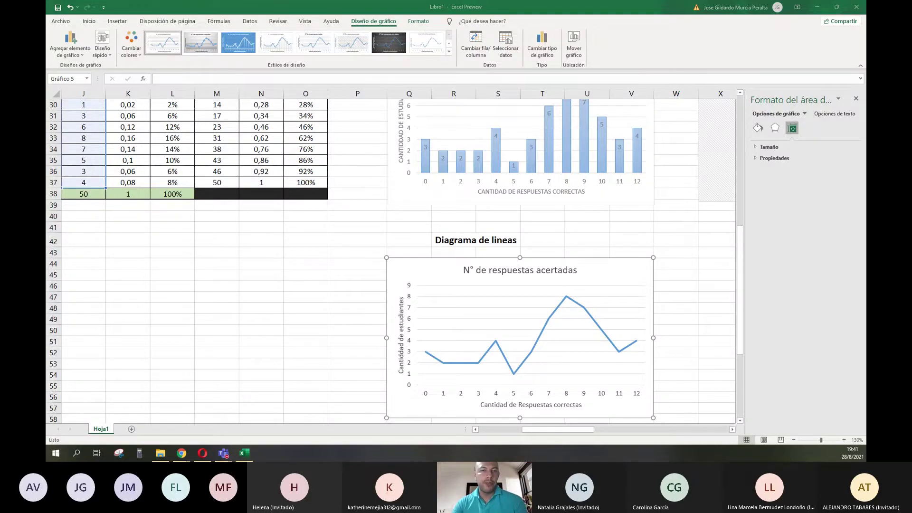
# - Switch to Chrome and search Google for "tradingview" in the tab showing the frequency image results
pyautogui.hotkey('alt', 'Tab')
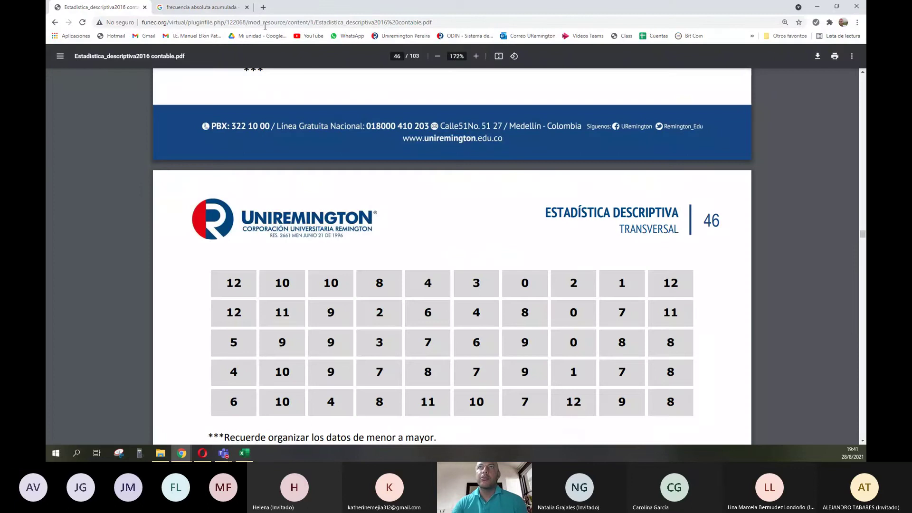
pyautogui.click(205, 7)
pyautogui.click(204, 22)
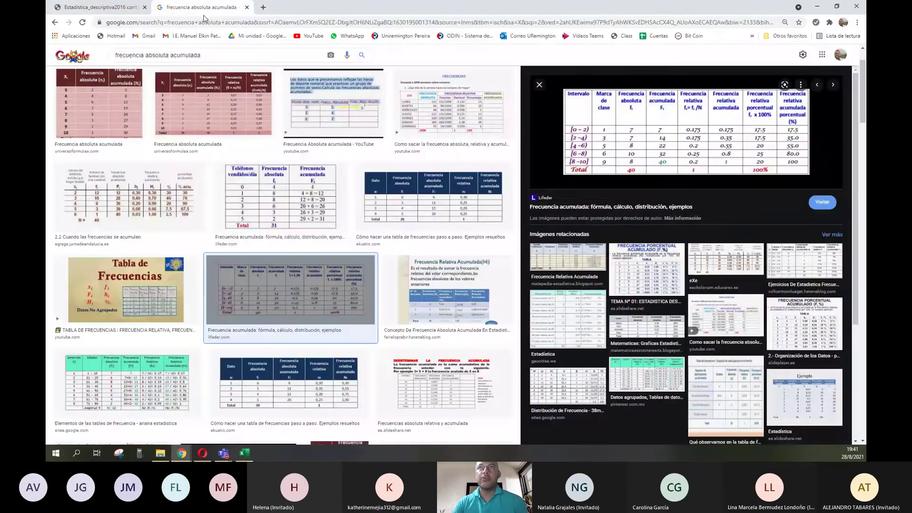
pyautogui.write('trading')
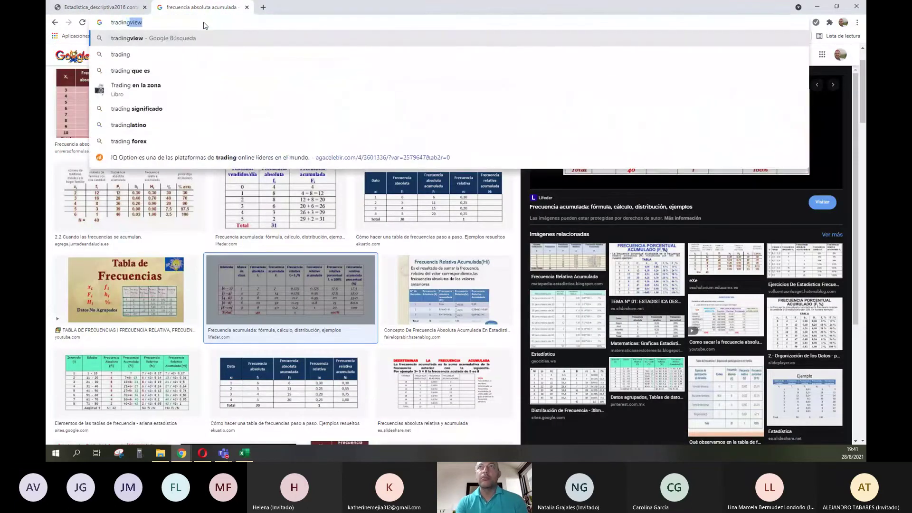
pyautogui.press('Return')
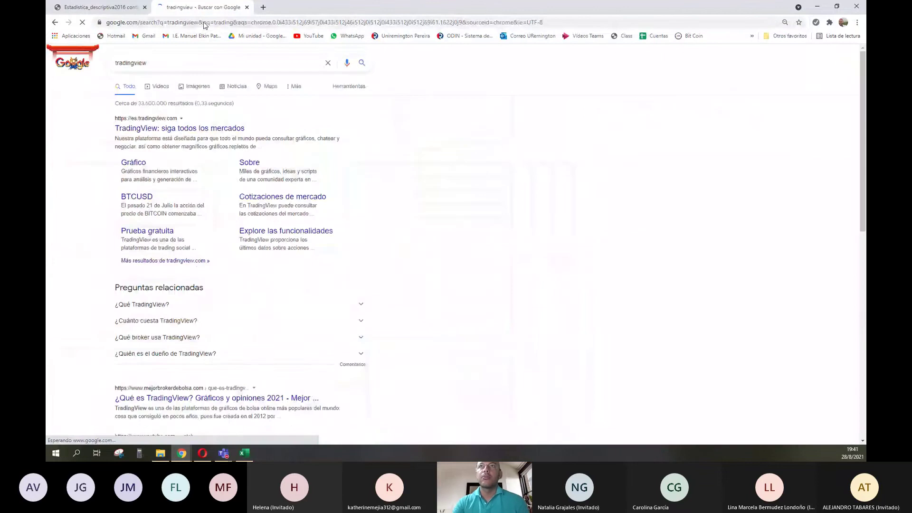
# - Browse the Google image results for "tradingview" and enlarge several of the trading chart images for viewing
pyautogui.click(198, 84)
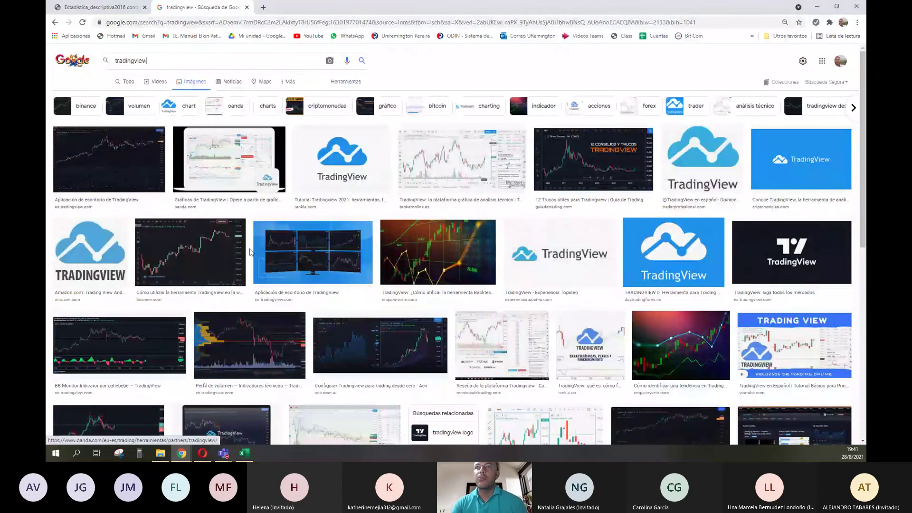
pyautogui.click(249, 346)
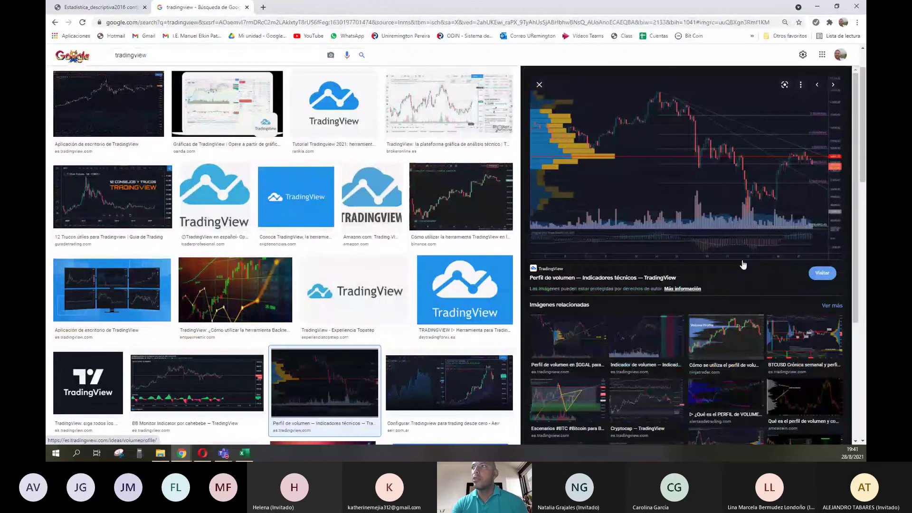
pyautogui.press('Right')
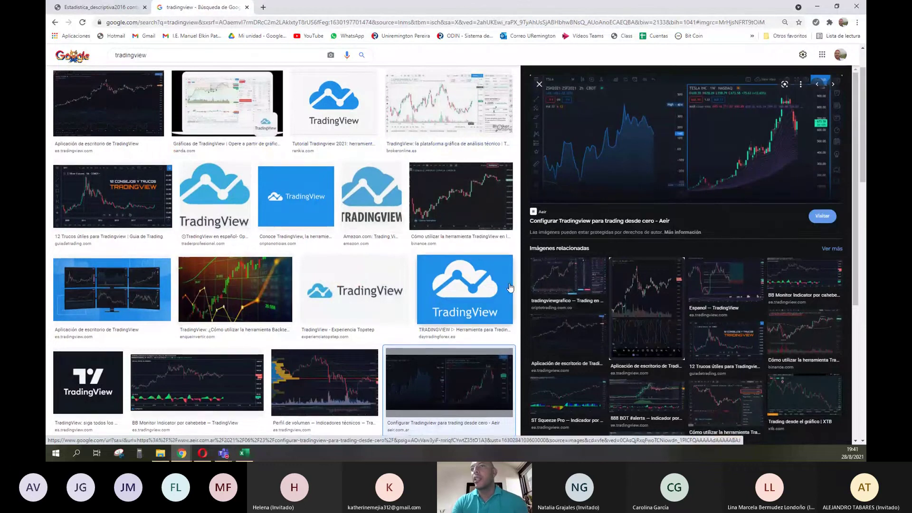
pyautogui.scroll(-8, 496, 287)
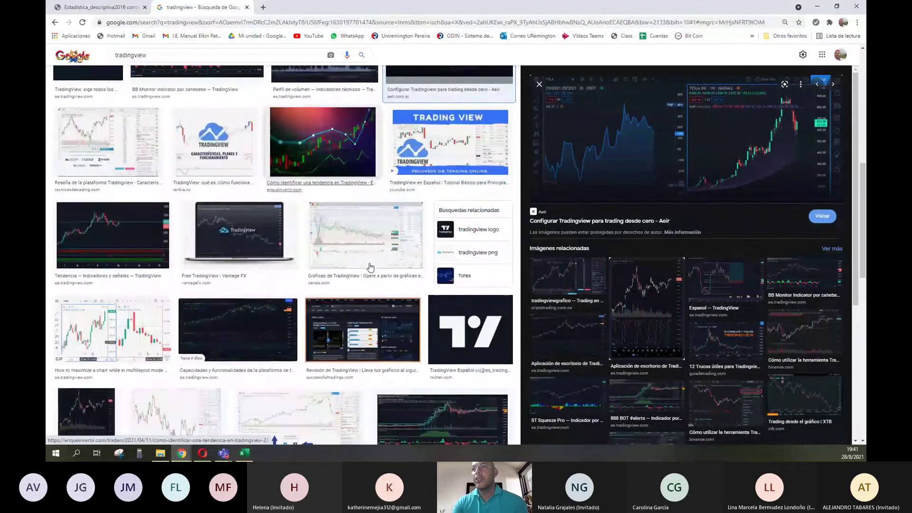
pyautogui.scroll(-3, 290, 287)
pyautogui.scroll(-3, 291, 287)
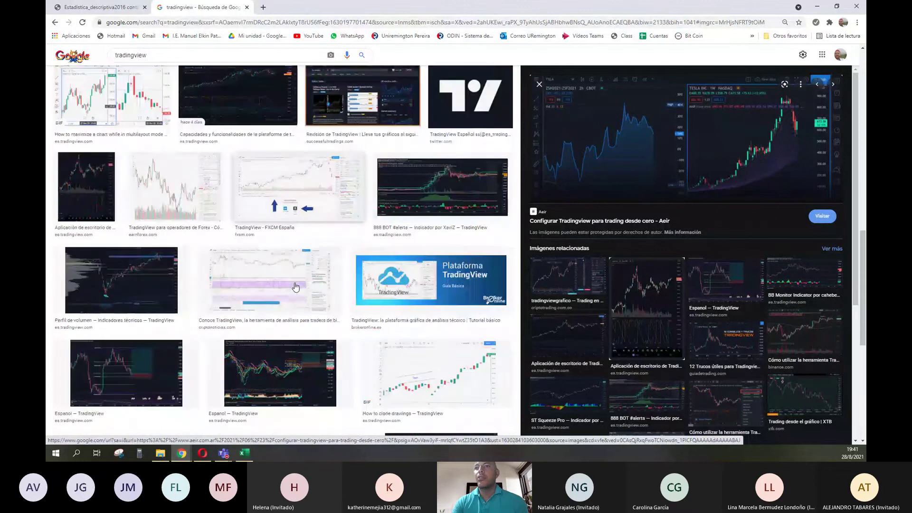
pyautogui.click(303, 167)
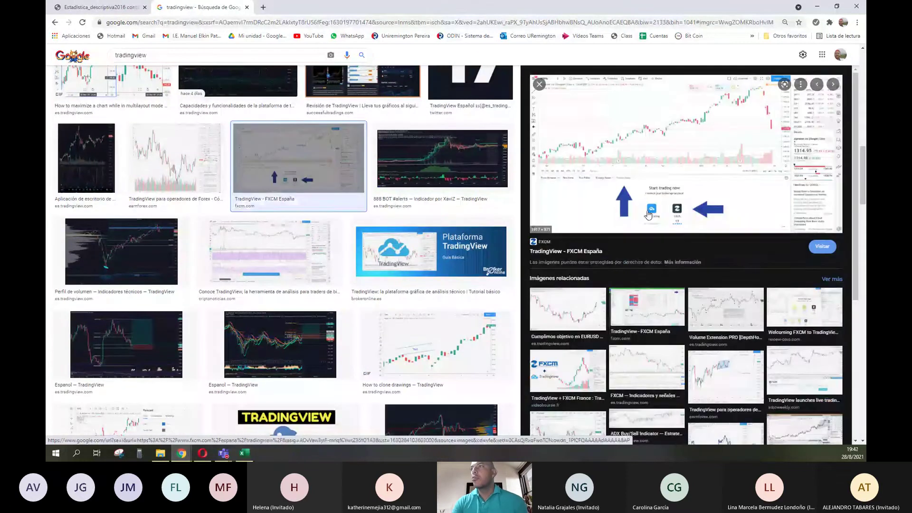
# - Switch to Excel and enter the heading "Ojiva" in cell Y42, level with the "Diagrama de lineas" heading
pyautogui.hotkey('alt', 'Tab')
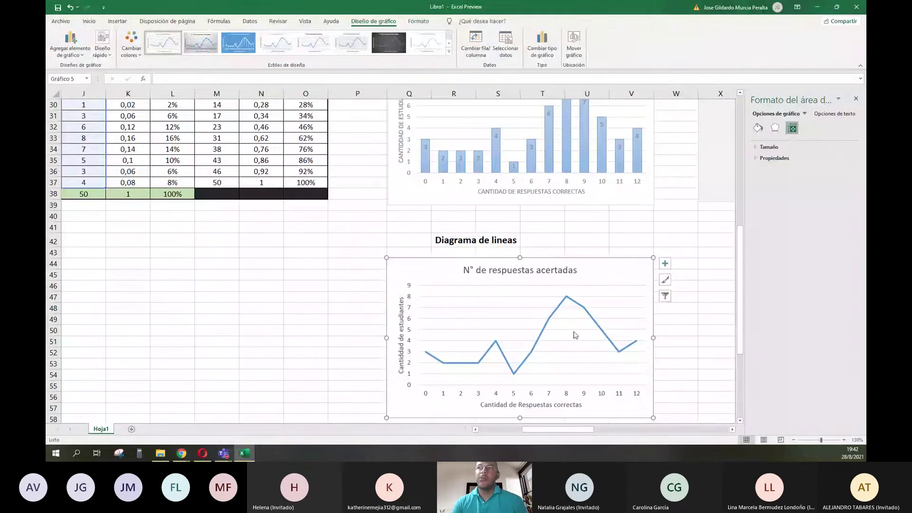
pyautogui.click(680, 322)
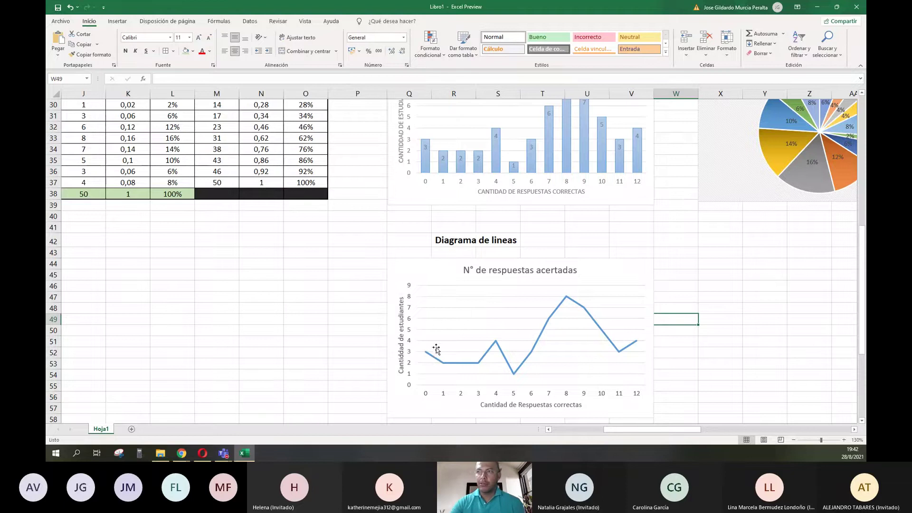
pyautogui.moveTo(602, 336)
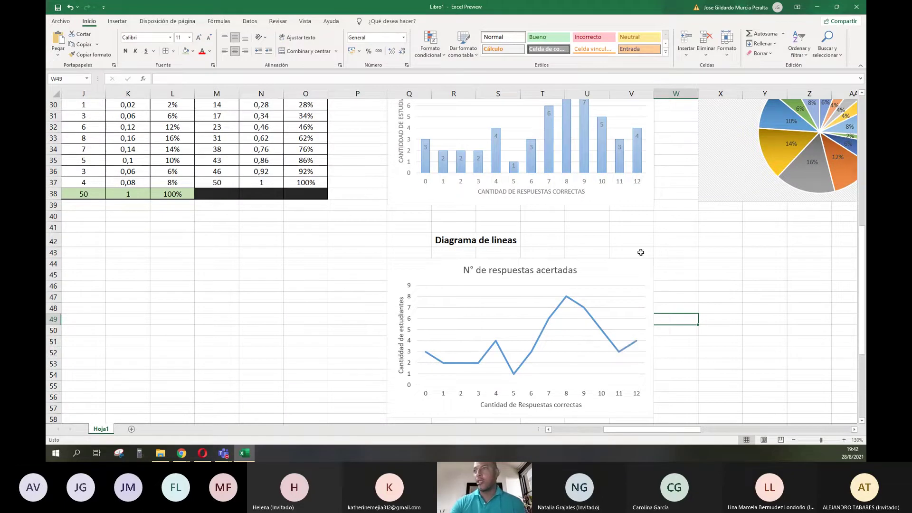
pyautogui.click(751, 242)
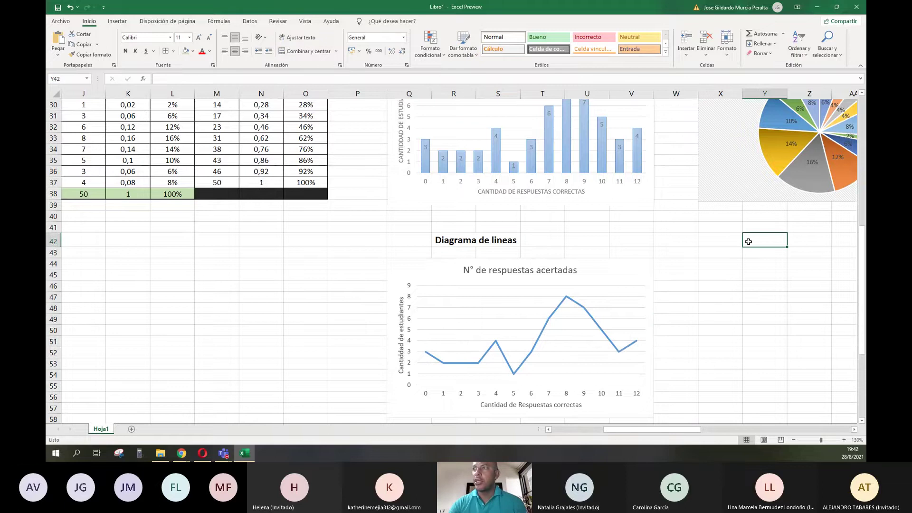
pyautogui.write('D')
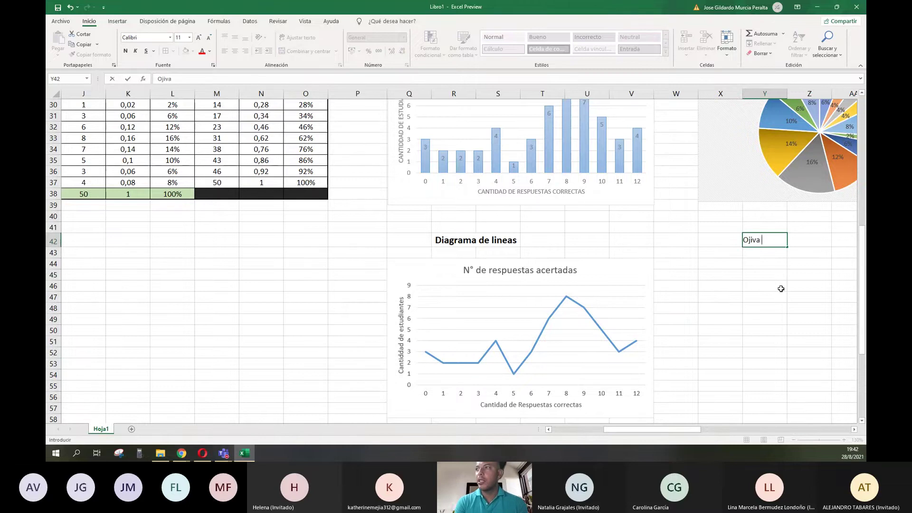
pyautogui.press('Return')
pyautogui.press('Up')
# - Enlarge the font of the "Ojiva" heading in cell Y42
pyautogui.scroll(-3, 781, 288)
pyautogui.hscroll(2, 781, 289)
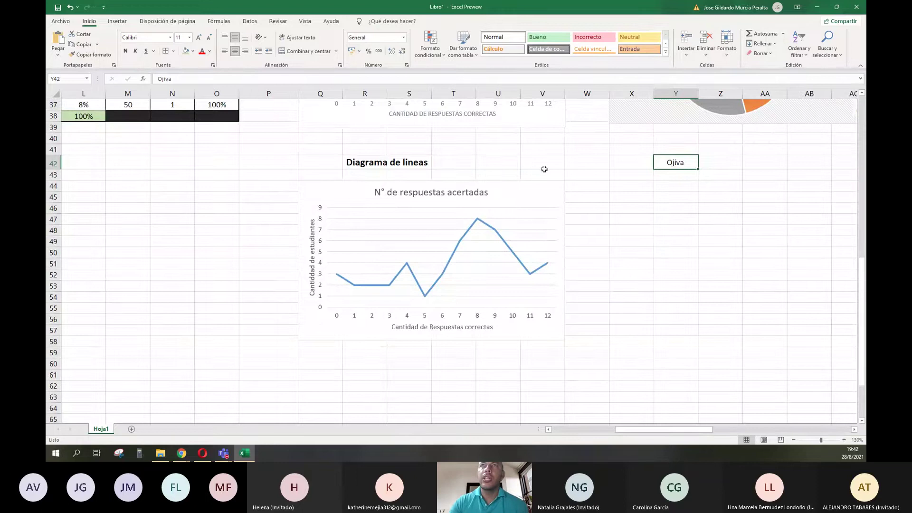
pyautogui.click(198, 38)
pyautogui.click(198, 37)
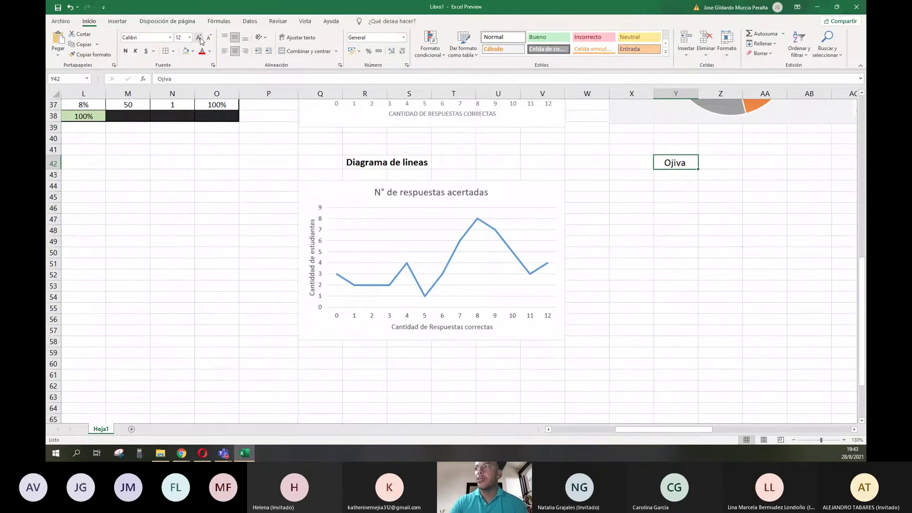
pyautogui.click(634, 186)
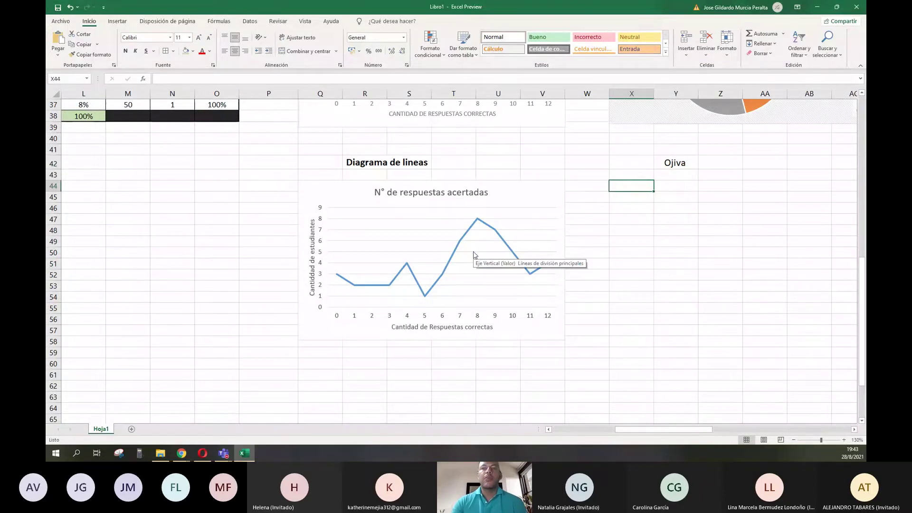
# - Insert a basic 2D line chart from the Xi values (I25:I37) and the cumulative frequencies Fi (M25:M37)
pyautogui.scroll(6, 285, 259)
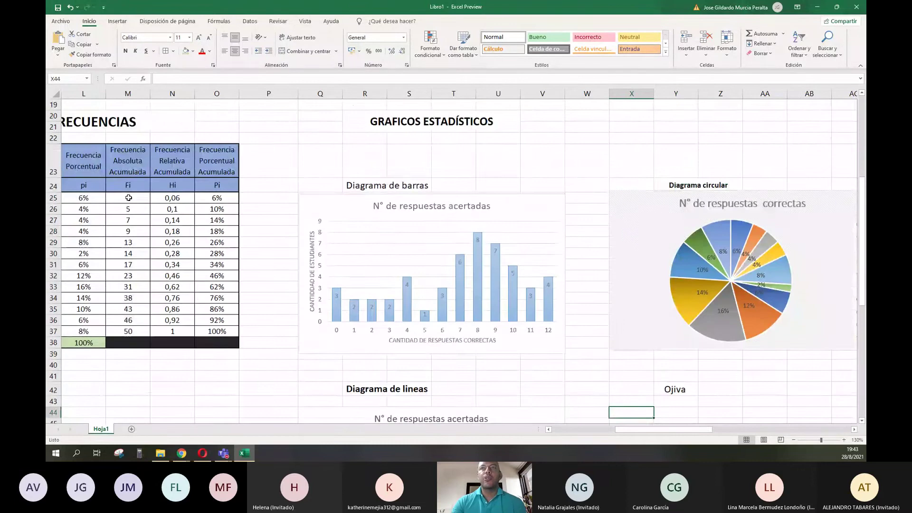
pyautogui.scroll(-2, 142, 190)
pyautogui.hscroll(-4, 143, 190)
pyautogui.moveTo(188, 121); pyautogui.dragTo(149, 253)
pyautogui.moveTo(334, 121); pyautogui.dragTo(327, 252)
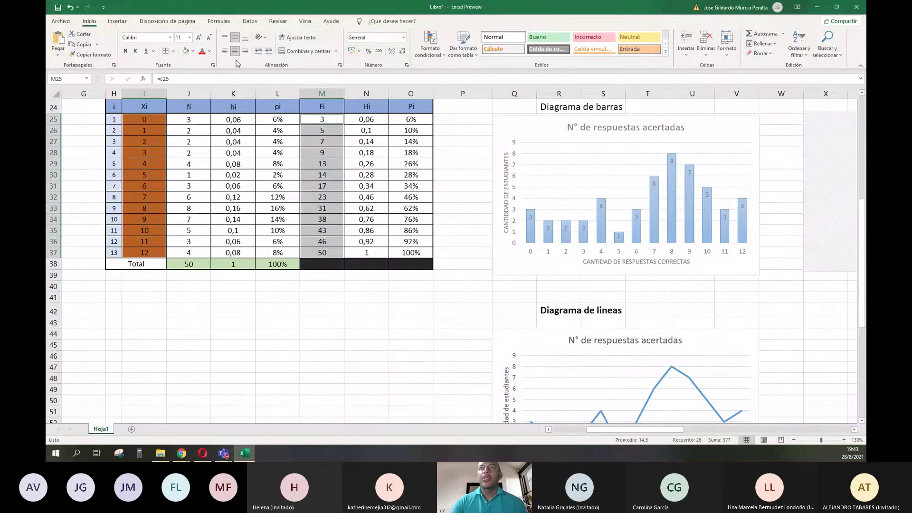
pyautogui.click(117, 22)
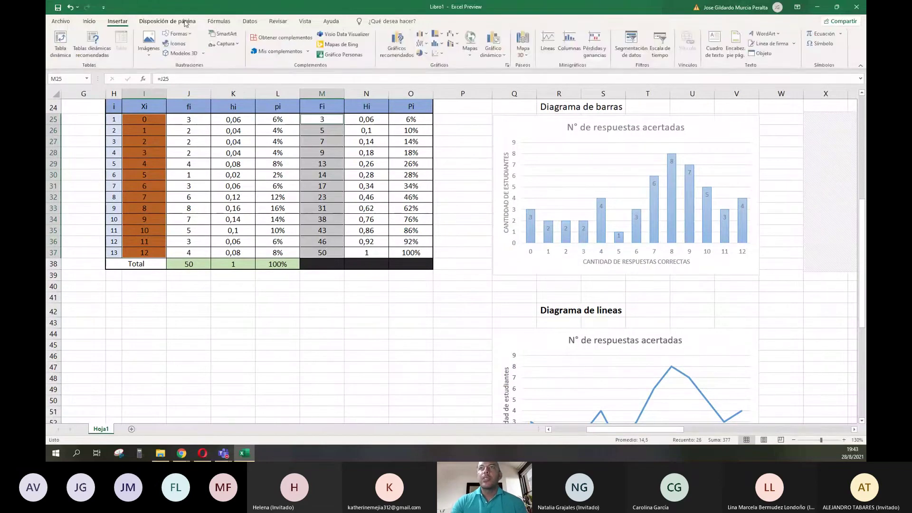
pyautogui.click(425, 47)
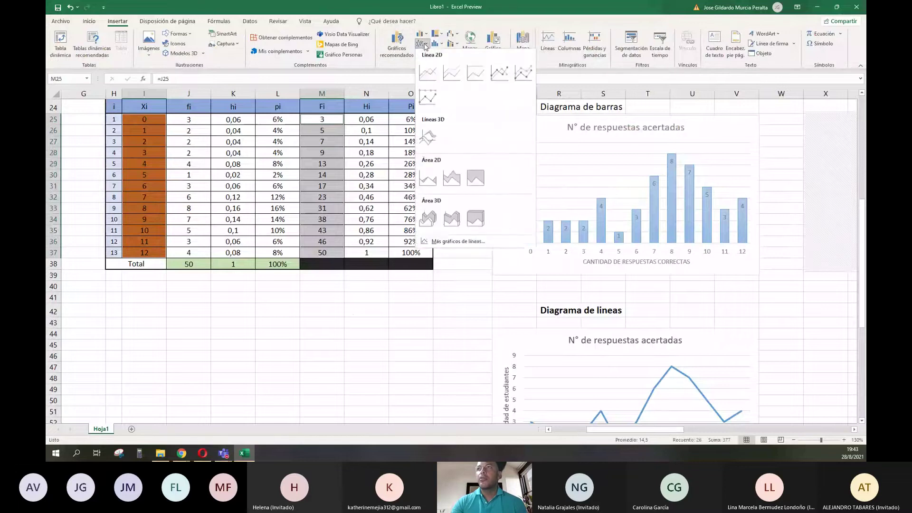
pyautogui.click(434, 72)
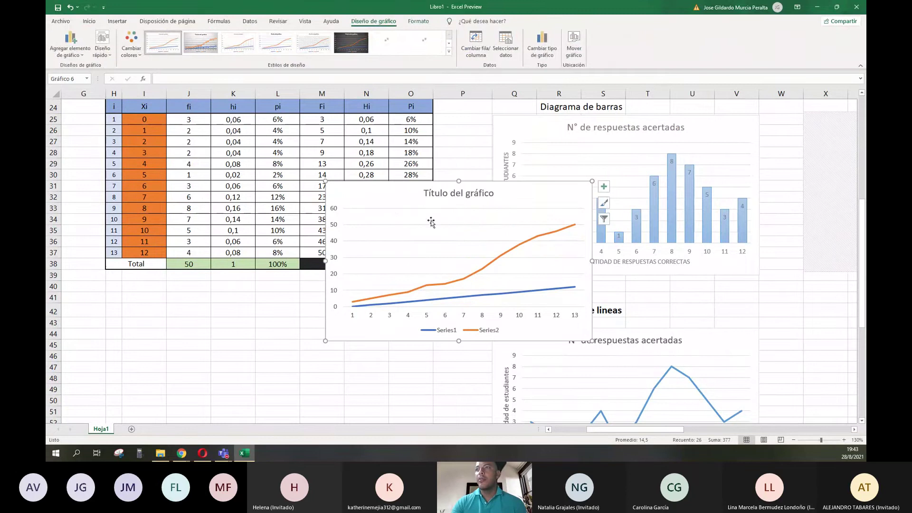
# - Move the new line chart beneath the "Ojiva" heading, beside the "Diagrama de lineas" chart
pyautogui.scroll(-2, 801, 325)
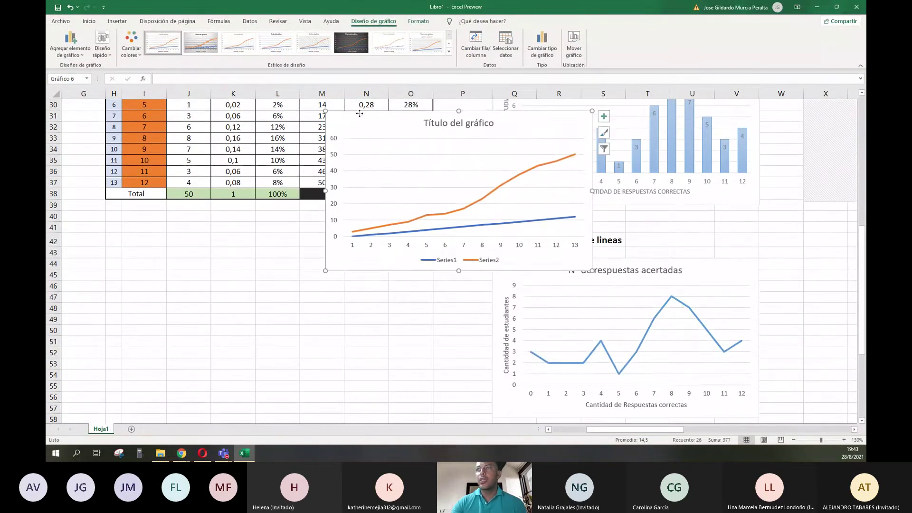
pyautogui.moveTo(349, 112); pyautogui.dragTo(619, 287)
pyautogui.scroll(-4, 456, 247)
pyautogui.hscroll(4, 457, 247)
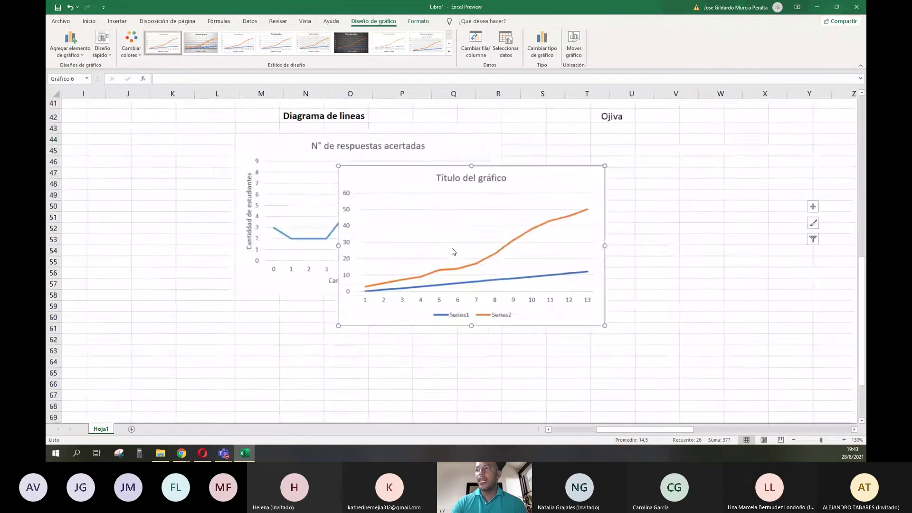
pyautogui.moveTo(306, 185); pyautogui.dragTo(556, 153)
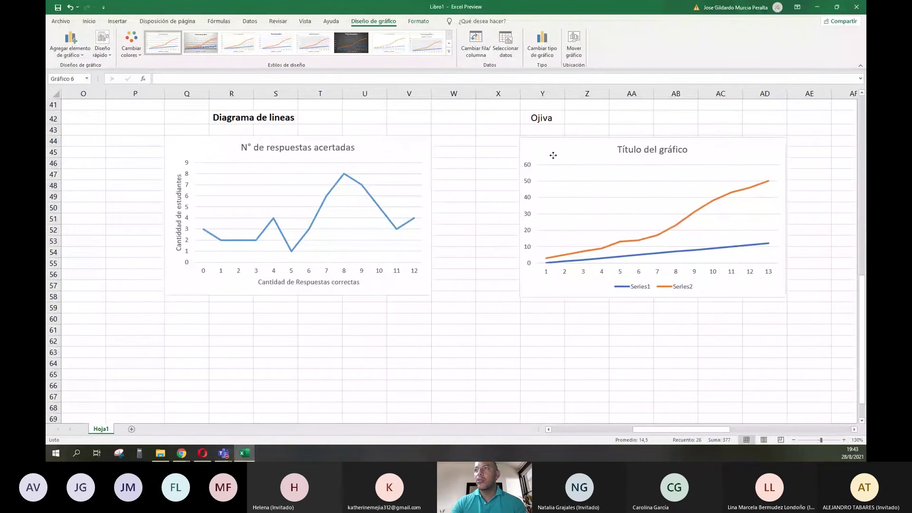
pyautogui.hscroll(1, 579, 192)
pyautogui.hscroll(2, 582, 196)
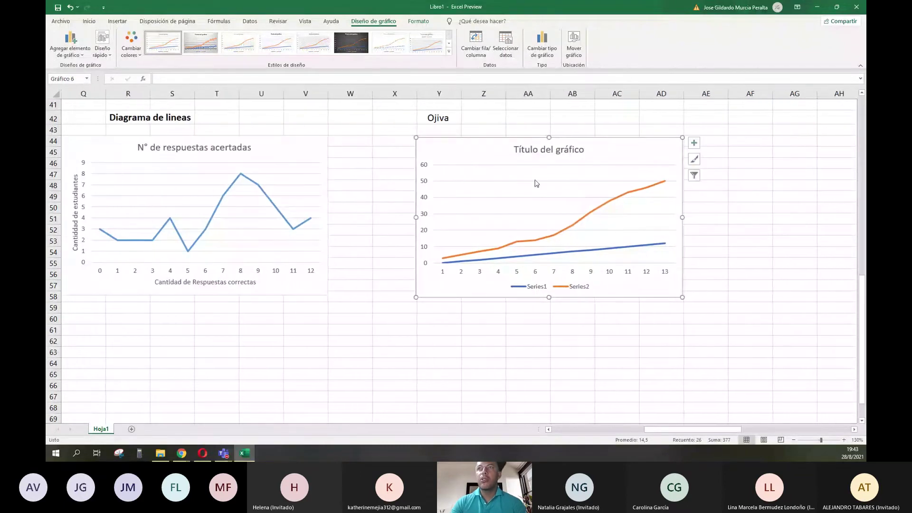
# - Change the Ojiva chart to the Líneas variant with one series, plotting Fi against the Xi values
pyautogui.click(551, 52)
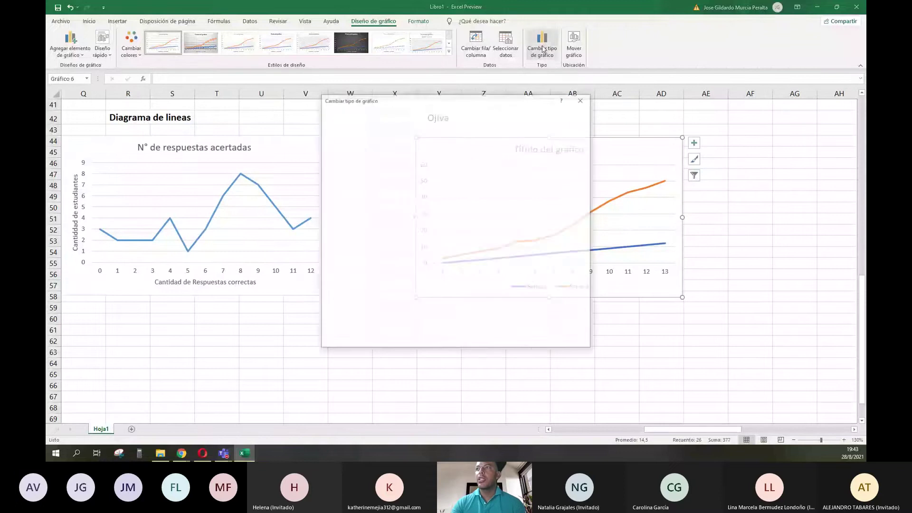
pyautogui.moveTo(534, 182)
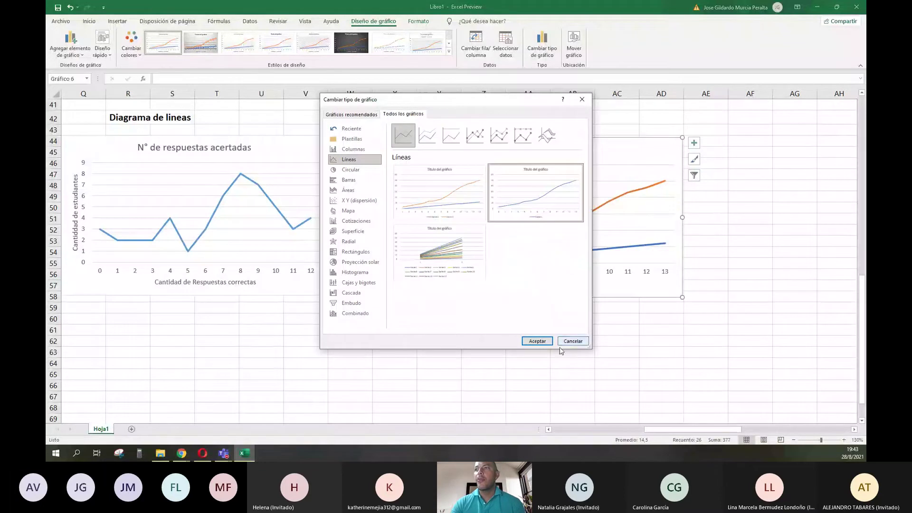
pyautogui.click(538, 342)
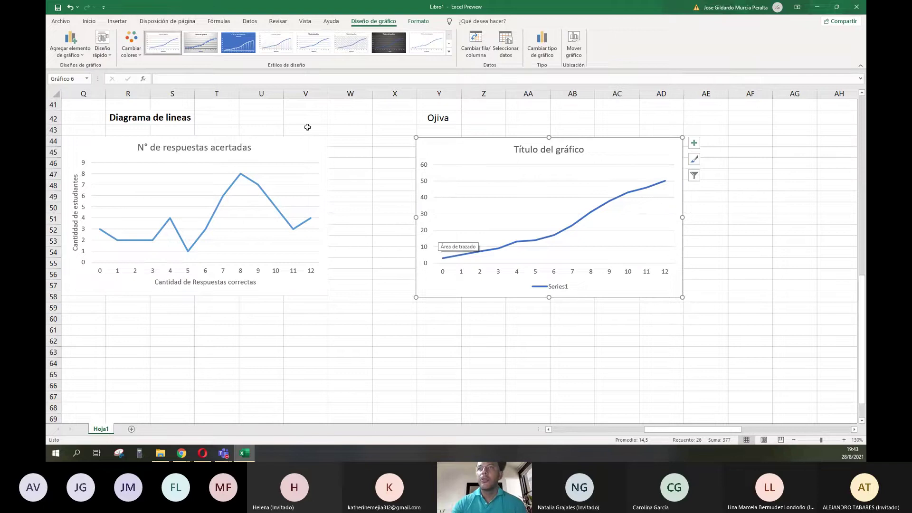
# - Replace the Ojiva chart's title with "N° de respuestas acertadas"
pyautogui.click(544, 148)
pyautogui.doubleClick(543, 148)
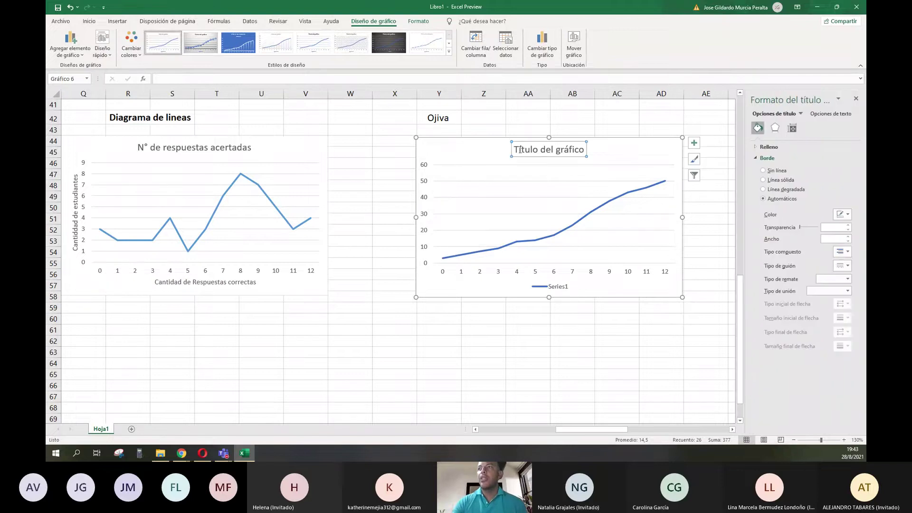
pyautogui.tripleClick(567, 151)
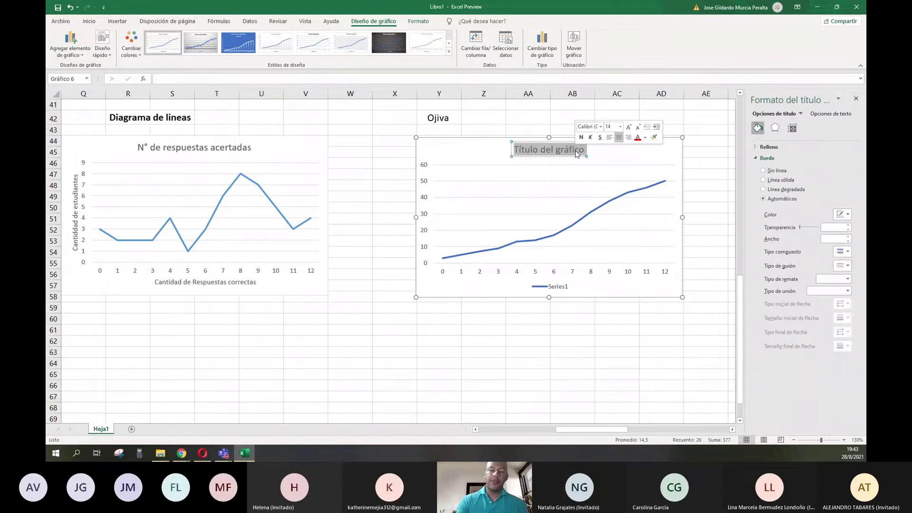
pyautogui.write('N')
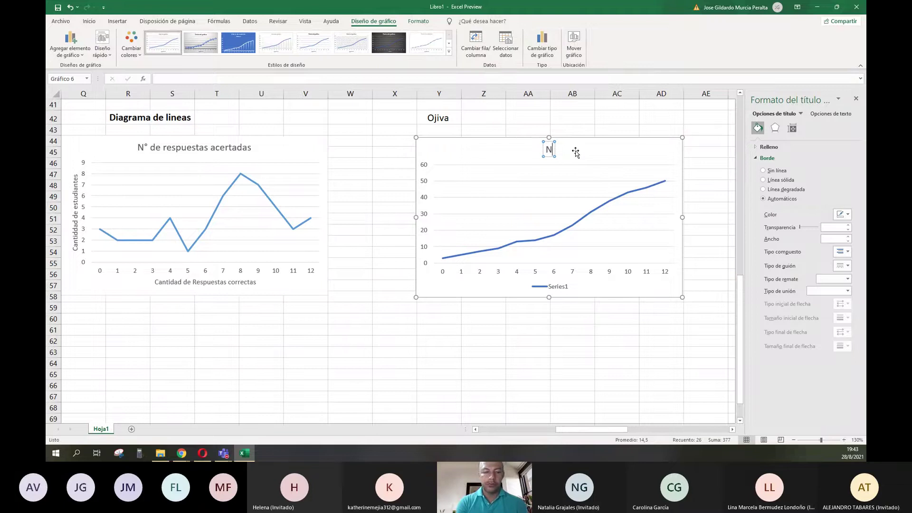
pyautogui.write('° de')
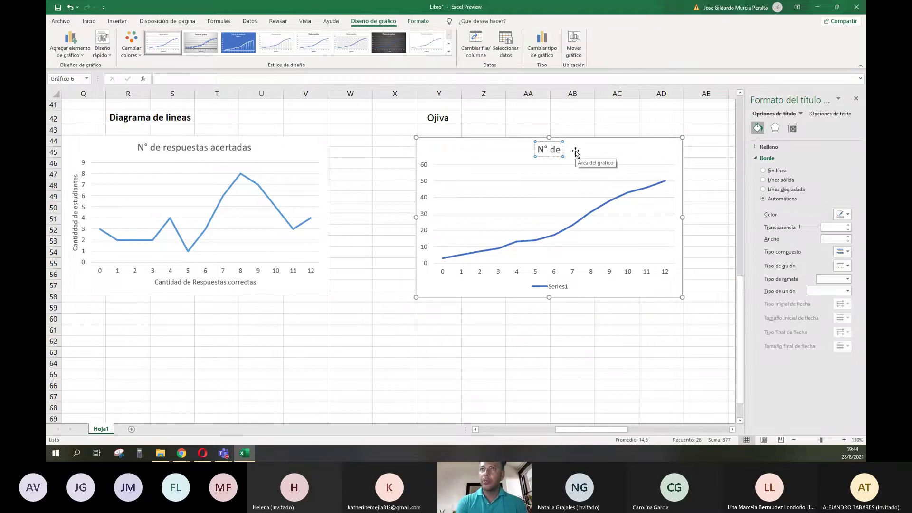
pyautogui.write(' respu')
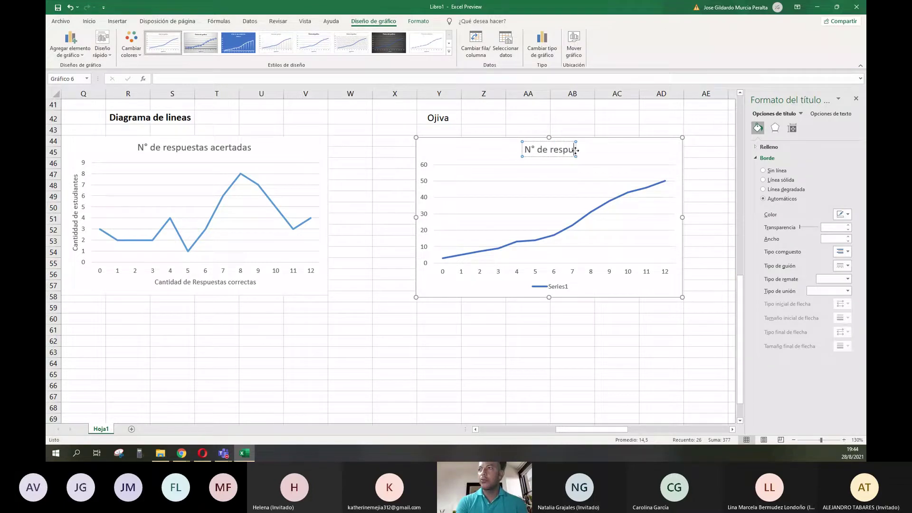
pyautogui.write('estas ac')
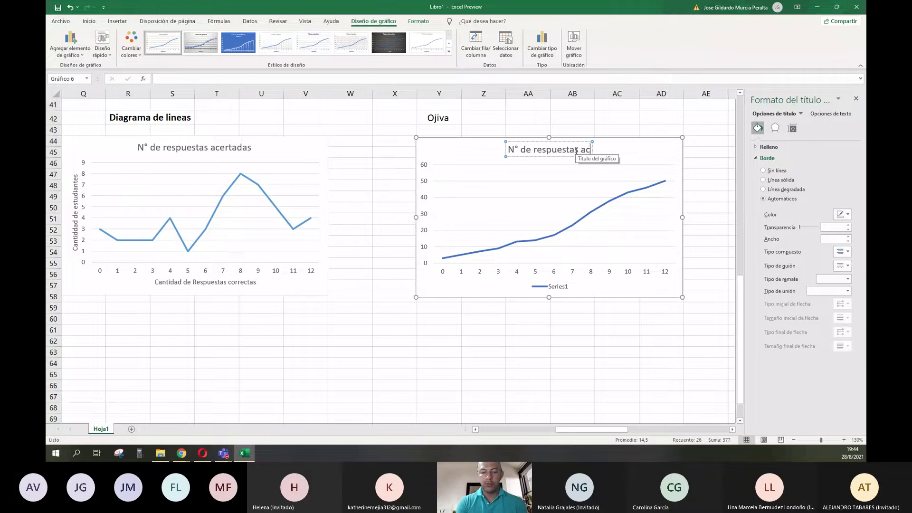
pyautogui.write('ertadas')
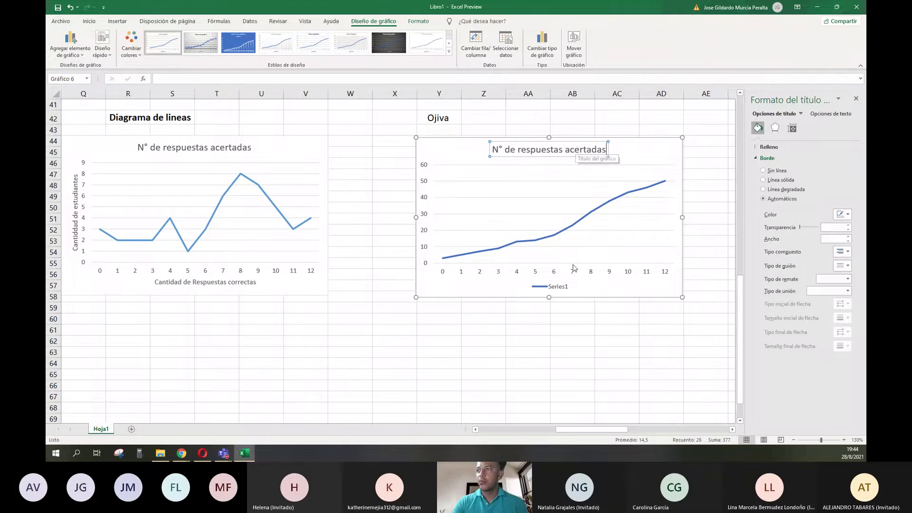
# - Remove the legend from the Ojiva chart
pyautogui.click(564, 291)
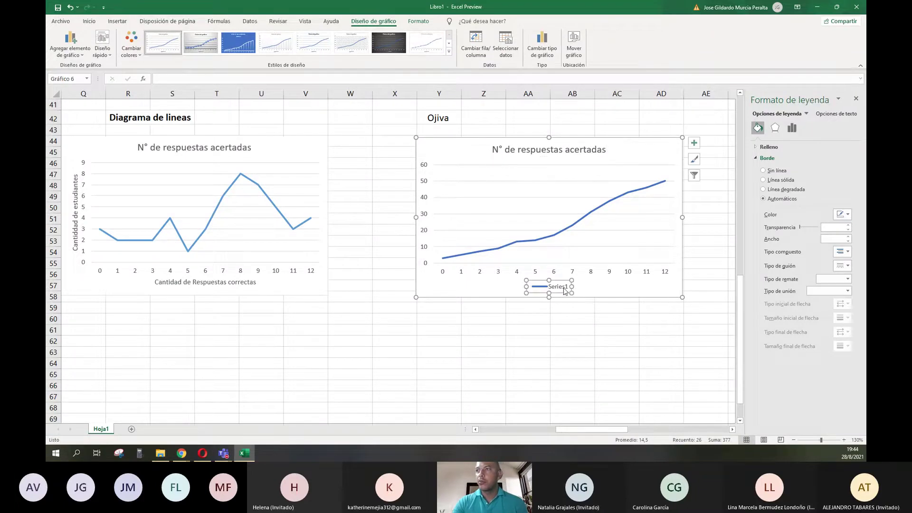
pyautogui.click(565, 289)
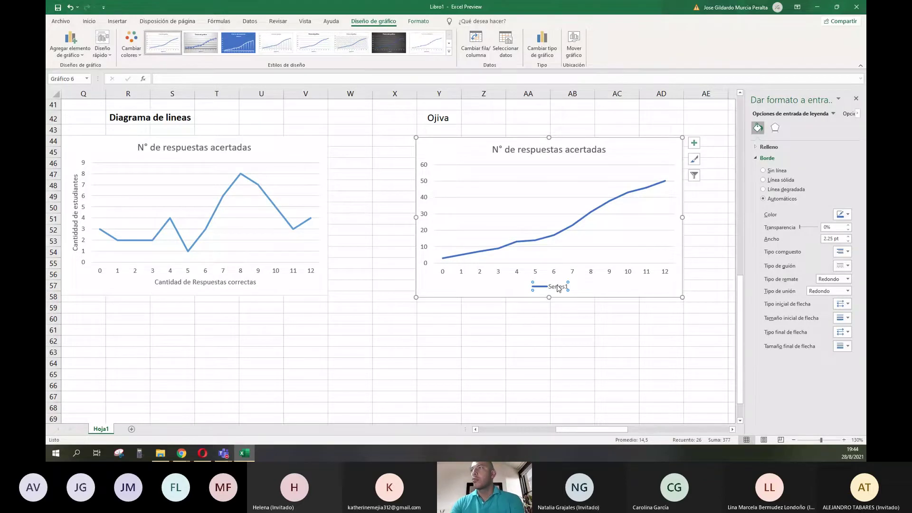
pyautogui.press('Delete')
# - Add a primary horizontal axis title to the Ojiva chart reading "Cantidad de respuestas correctas"
pyautogui.click(81, 54)
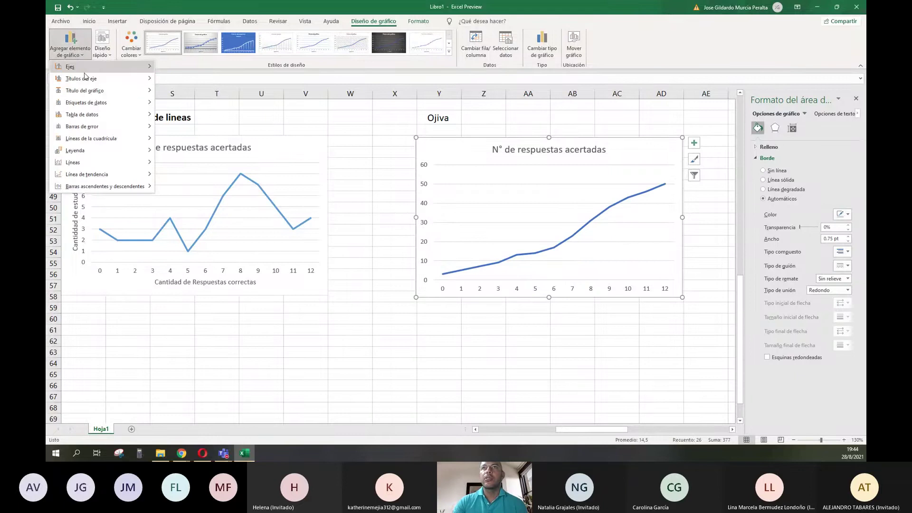
pyautogui.click(204, 83)
pyautogui.doubleClick(558, 284)
pyautogui.press('Delete')
pyautogui.press('BackSpace')
pyautogui.press('BackSpace')
pyautogui.press('BackSpace')
pyautogui.press('BackSpace')
pyautogui.press('BackSpace')
pyautogui.press('BackSpace')
pyautogui.press('BackSpace')
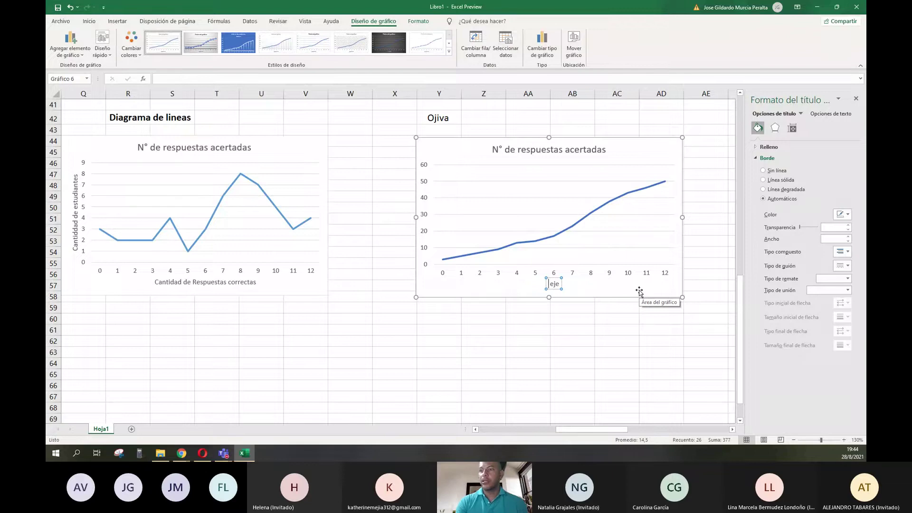
pyautogui.press('Delete')
pyautogui.press('Delete')
pyautogui.press('Delete')
pyautogui.write('Cantidad de respuestas correctas')
pyautogui.click(639, 292)
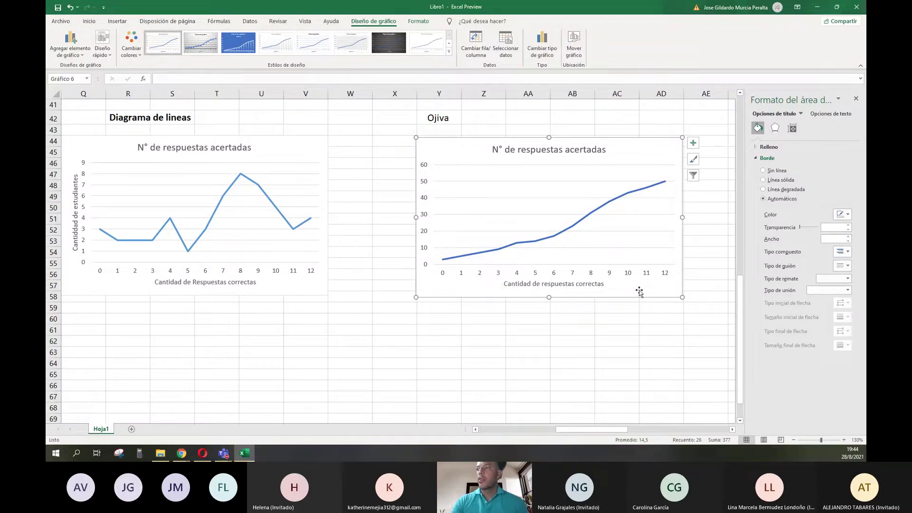
# - Add primary major vertical gridlines to the Ojiva chart
pyautogui.click(618, 256)
pyautogui.click(646, 147)
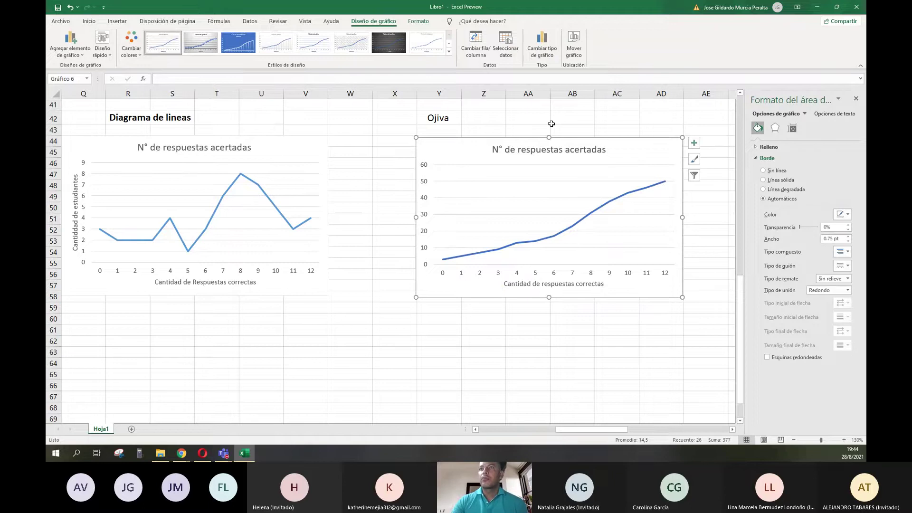
pyautogui.click(61, 50)
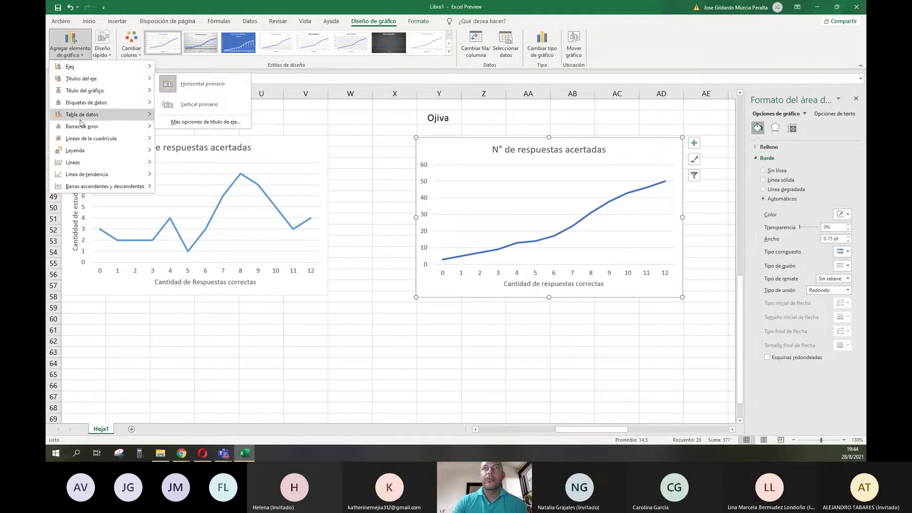
pyautogui.moveTo(109, 139)
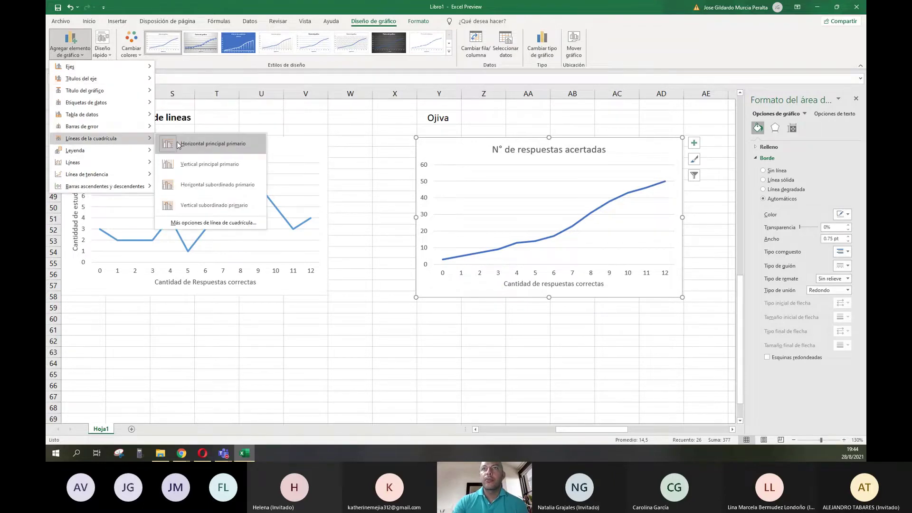
pyautogui.click(207, 164)
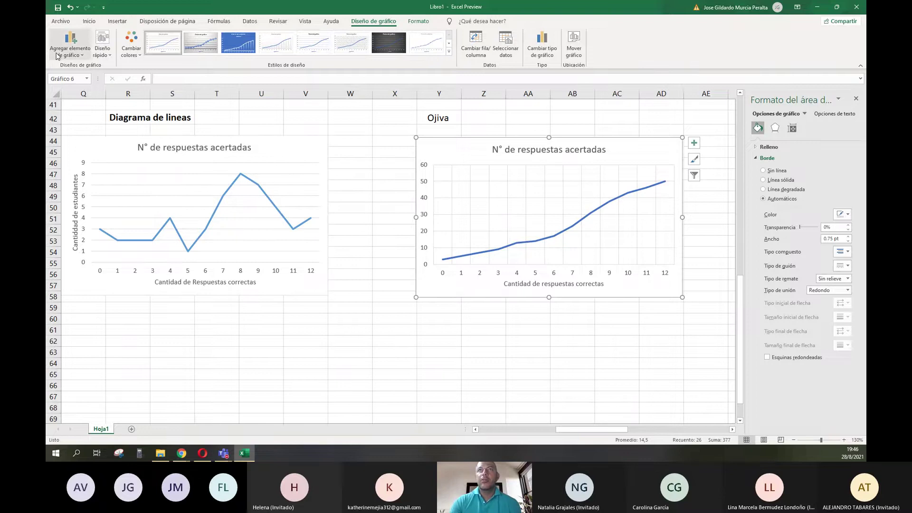
# - Add primary minor horizontal gridlines to the Ojiva chart and close the chart area formatting pane
pyautogui.click(71, 45)
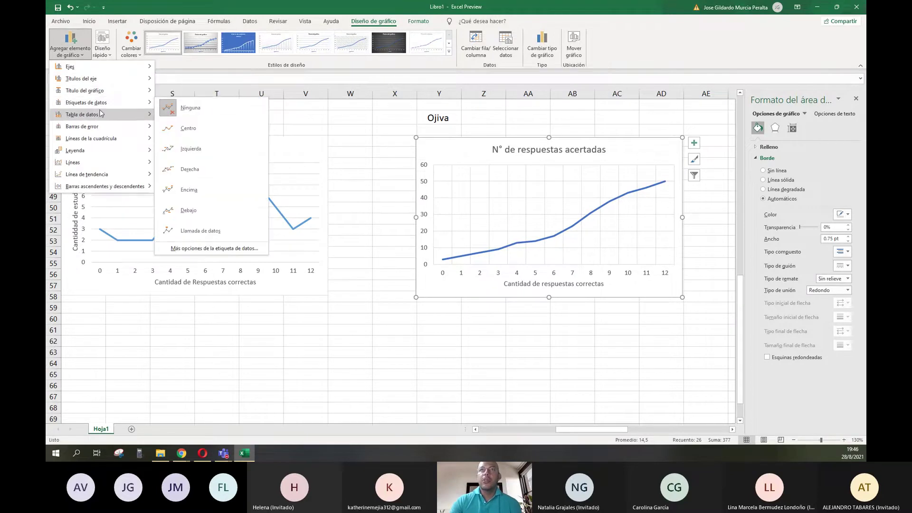
pyautogui.moveTo(113, 127)
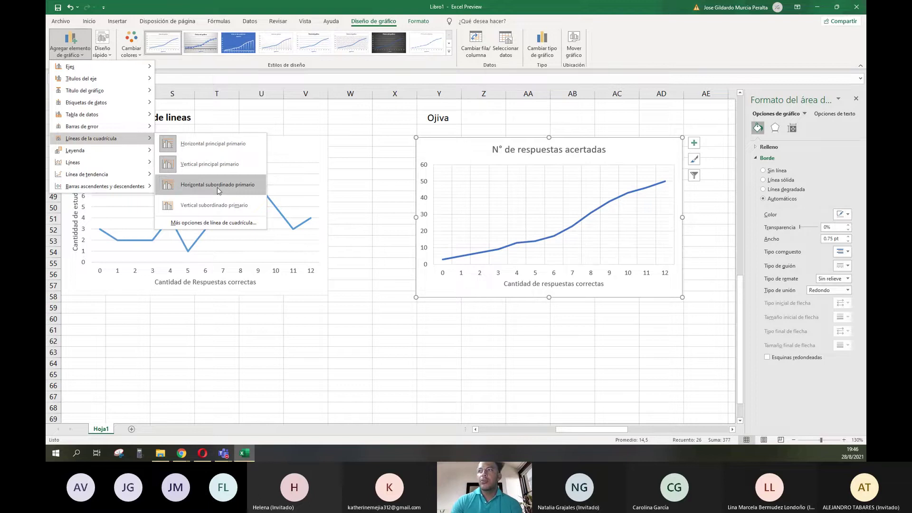
pyautogui.click(218, 187)
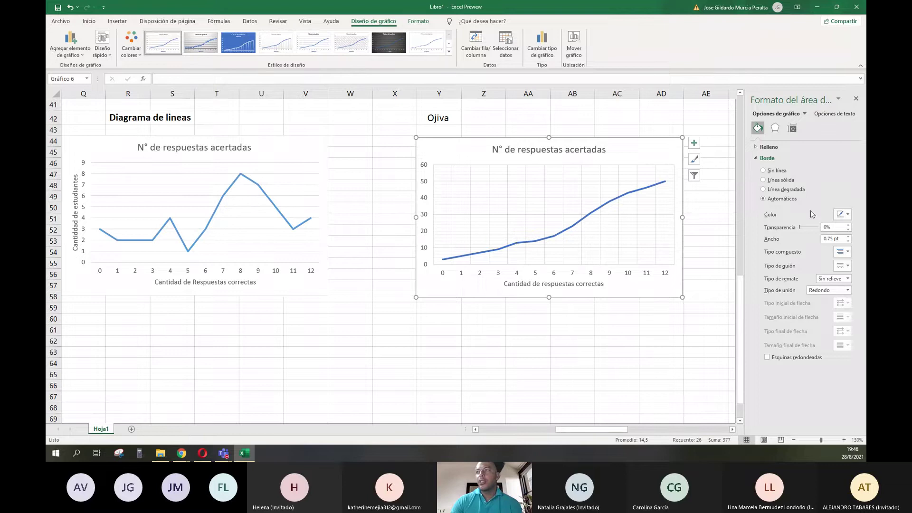
pyautogui.click(856, 98)
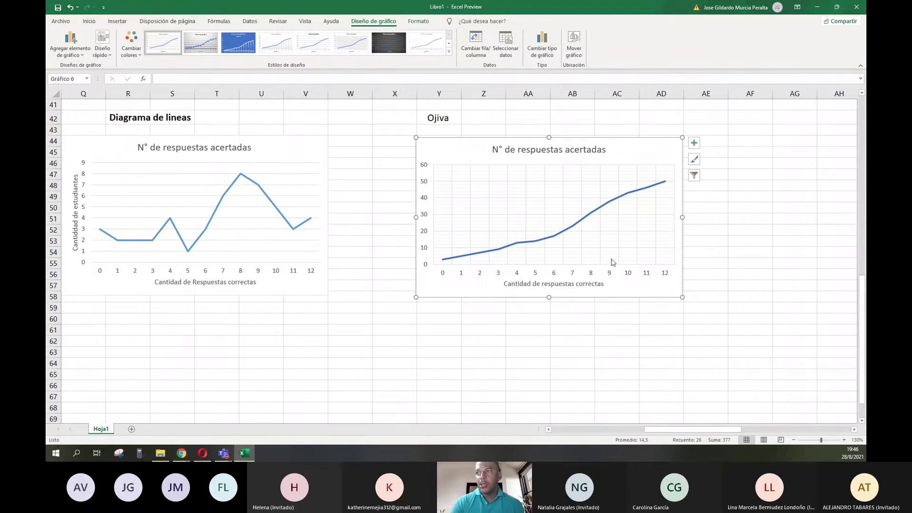
# - Examine the Ojiva chart up close, preview its chart styles and compare it with the bar, pie and line charts
pyautogui.scroll(5, 606, 267)
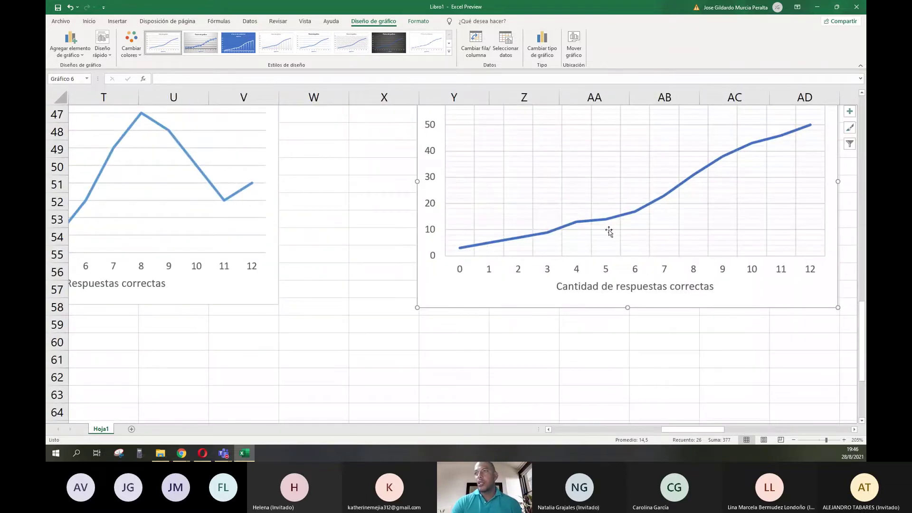
pyautogui.hscroll(3, 592, 217)
pyautogui.hscroll(-1, 590, 218)
pyautogui.scroll(2, 592, 218)
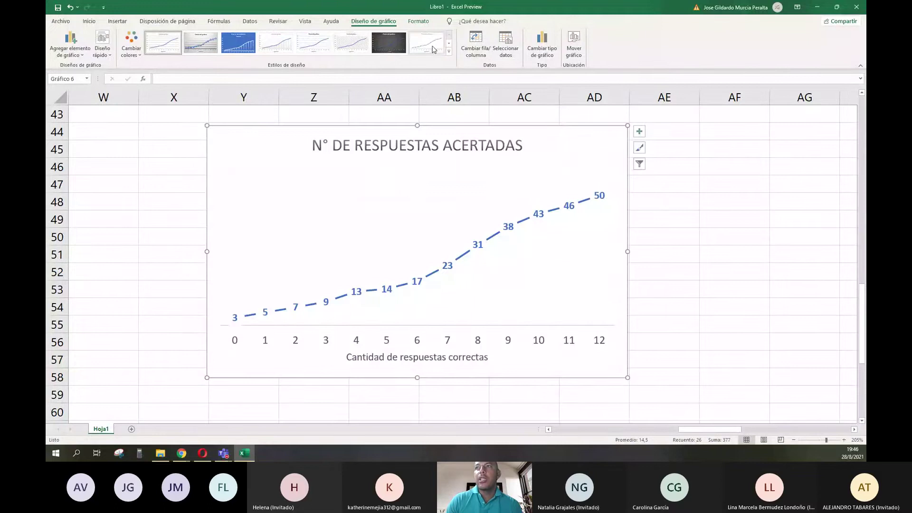
pyautogui.scroll(-2, 721, 280)
pyautogui.keyDown('ctrl'); pyautogui.scroll(-2, 670, 262); pyautogui.keyUp('ctrl')
pyautogui.keyDown('ctrl'); pyautogui.scroll(-3, 653, 255); pyautogui.keyUp('ctrl')
pyautogui.scroll(2, 367, 275)
pyautogui.hscroll(-3, 366, 274)
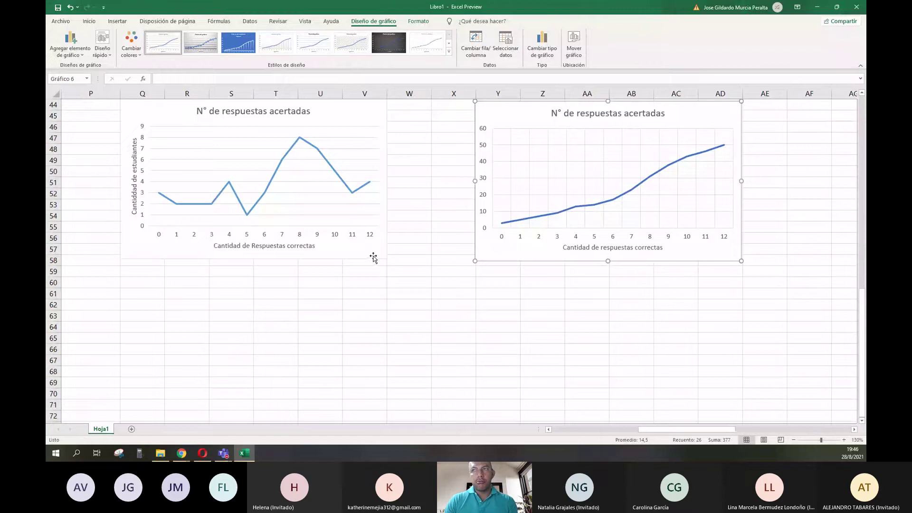
pyautogui.keyDown('ctrl'); pyautogui.scroll(-2, 373, 257); pyautogui.keyUp('ctrl')
pyautogui.scroll(-1, 444, 277)
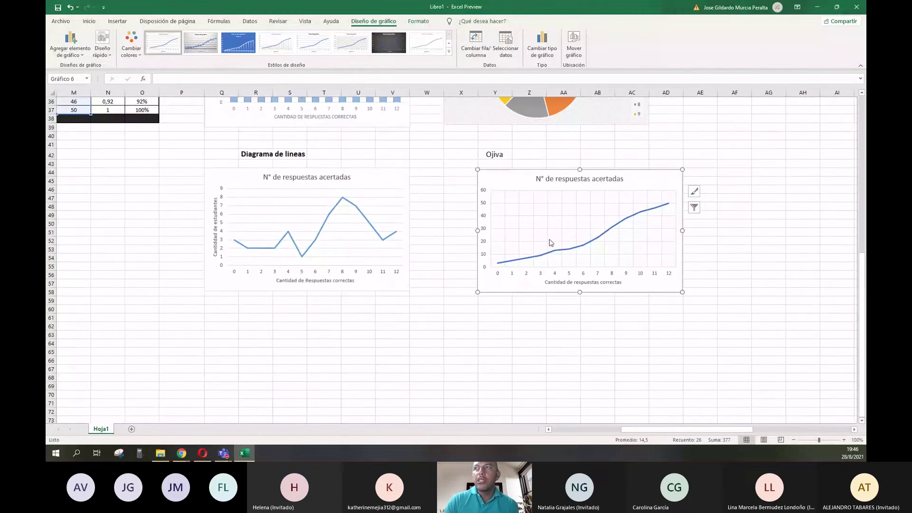
pyautogui.scroll(4, 552, 243)
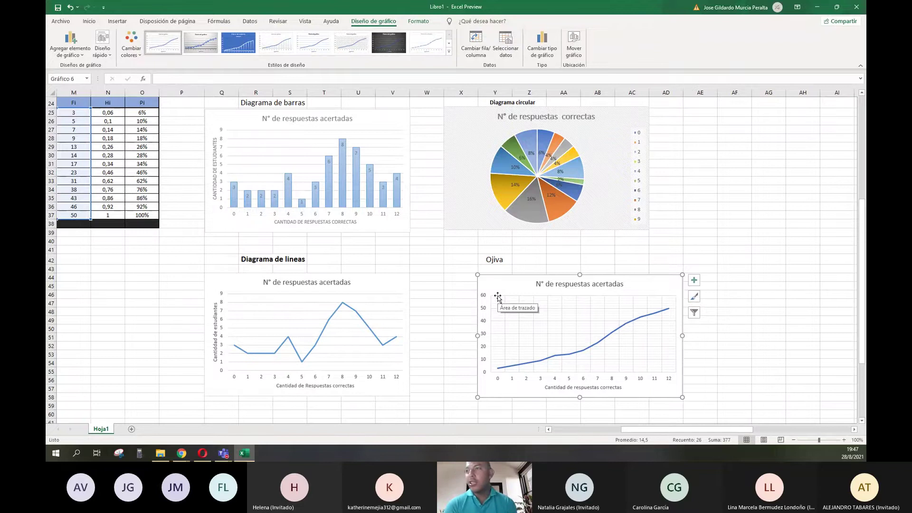
pyautogui.click(675, 254)
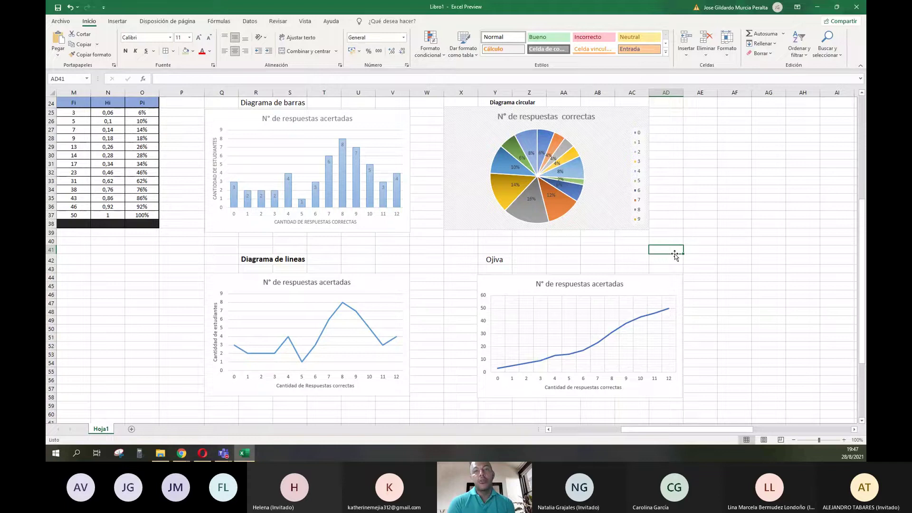
pyautogui.click(476, 258)
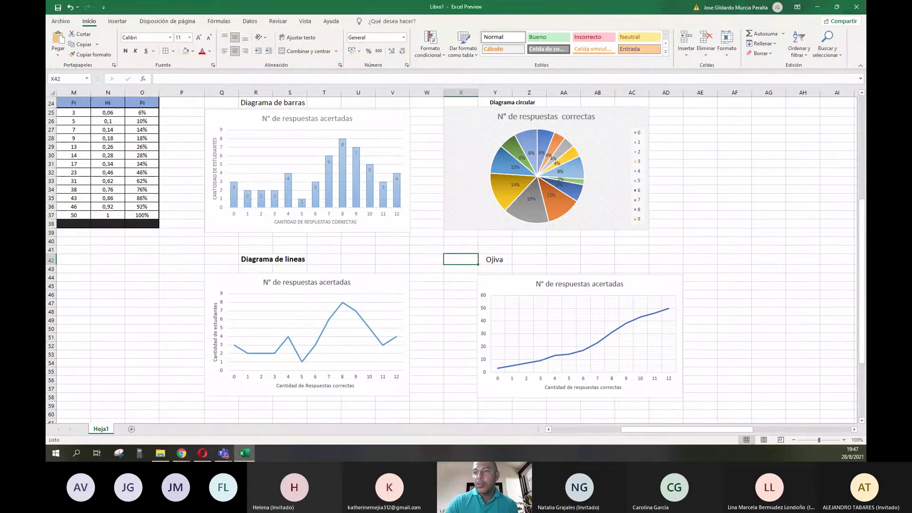
# - Switch to the Chrome window with the TradingView image results and search for "curva de contagio covid"
pyautogui.hotkey('alt', 'Tab')
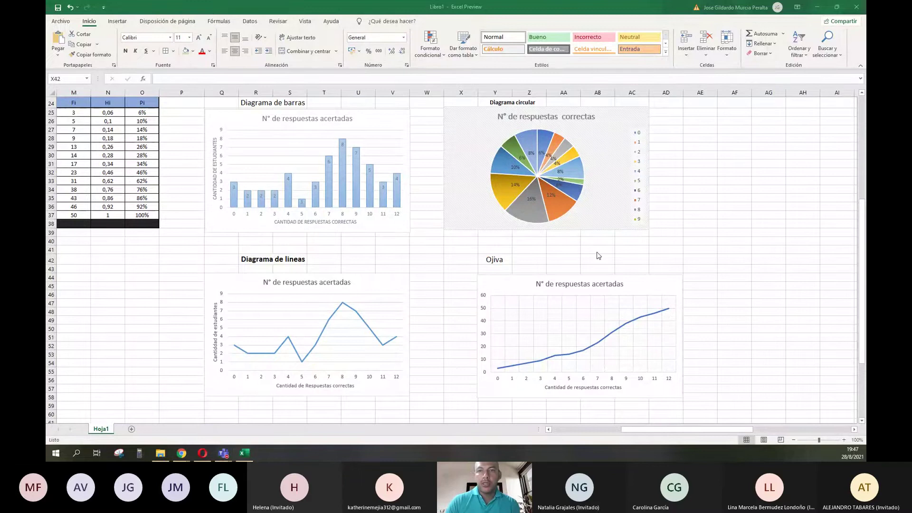
pyautogui.hotkey('alt', 'Tab')
pyautogui.moveTo(250, 54); pyautogui.dragTo(96, 58)
pyautogui.write('curva d')
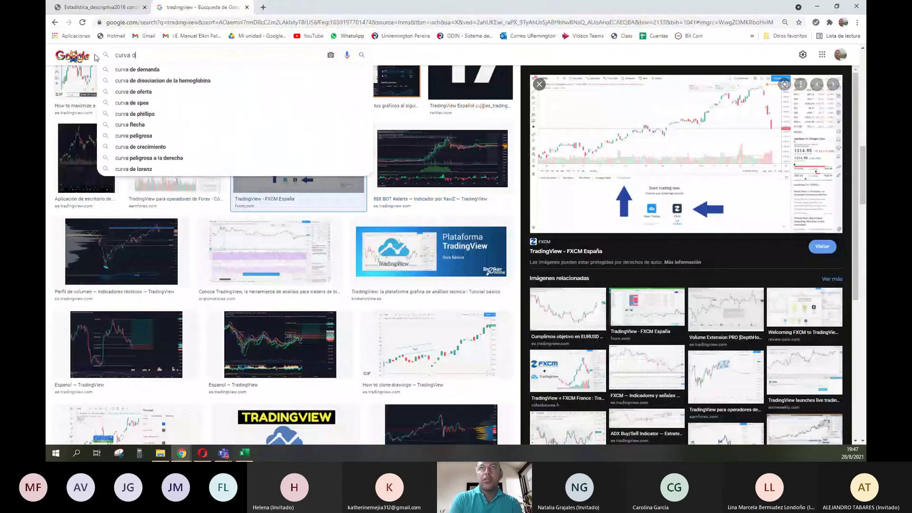
pyautogui.write('e contagio covid')
pyautogui.press('Return')
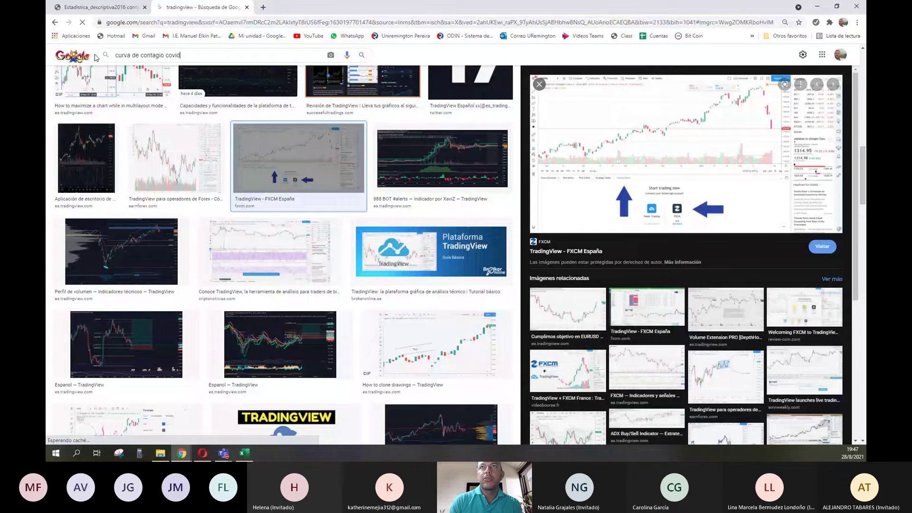
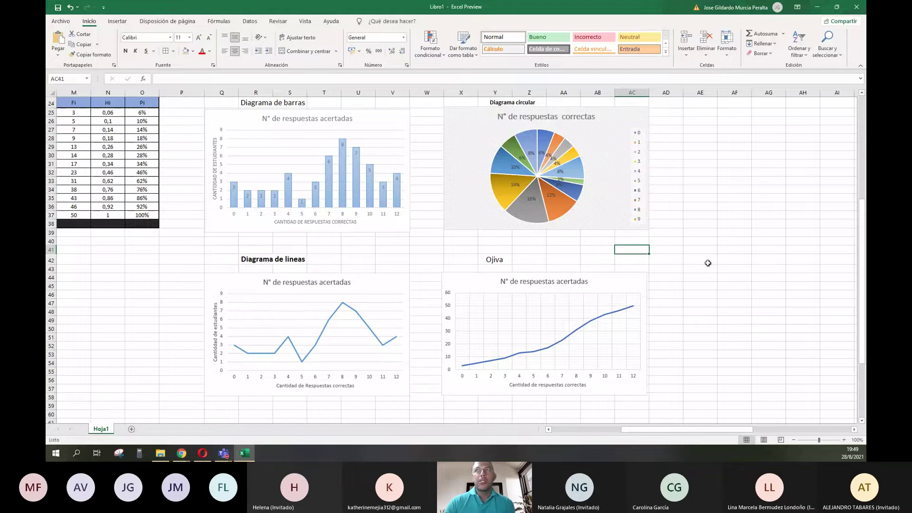
pyautogui.click(117, 21)
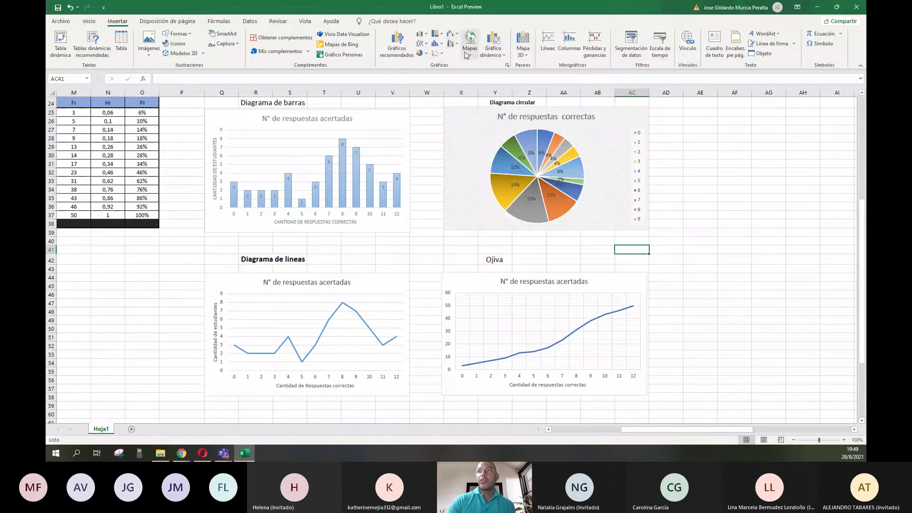
pyautogui.click(734, 293)
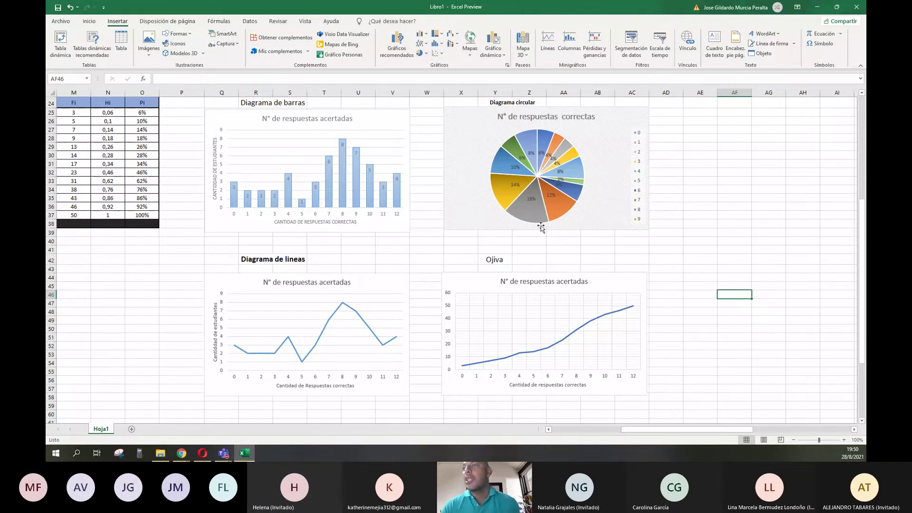
# - Review the absolute, relative, percentage and cumulative frequency columns of the TABLA DE FRECUENCIAS, together with its total row
pyautogui.scroll(3, 173, 228)
pyautogui.hscroll(-1, 252, 294)
pyautogui.hscroll(-5, 252, 294)
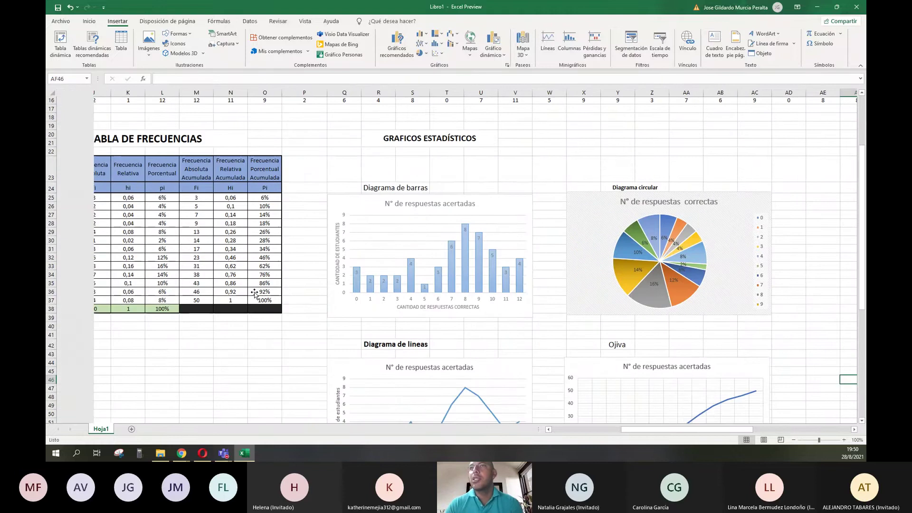
pyautogui.scroll(1, 401, 286)
pyautogui.scroll(4, 402, 286)
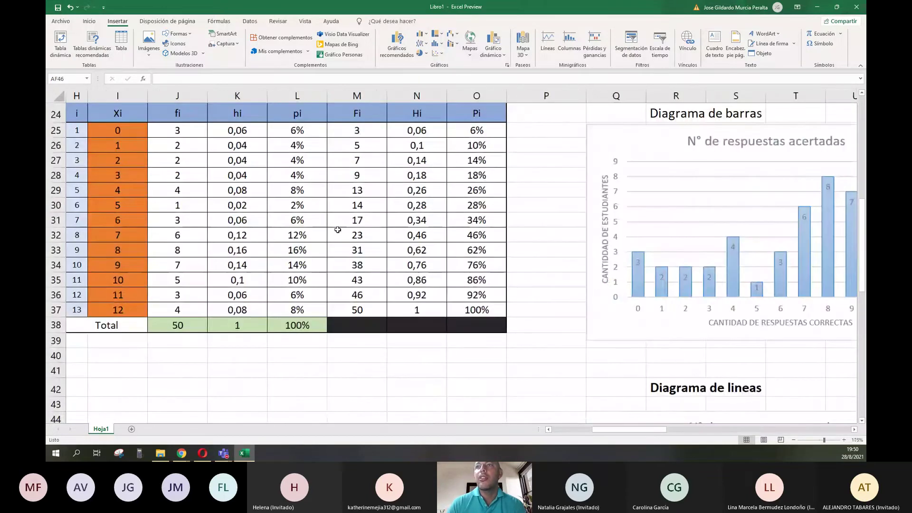
pyautogui.scroll(-2, 379, 222)
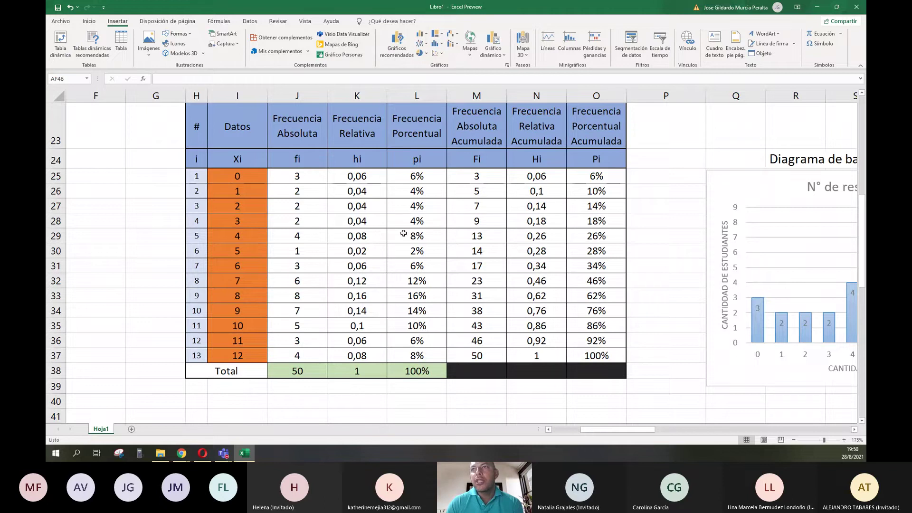
pyautogui.click(295, 254)
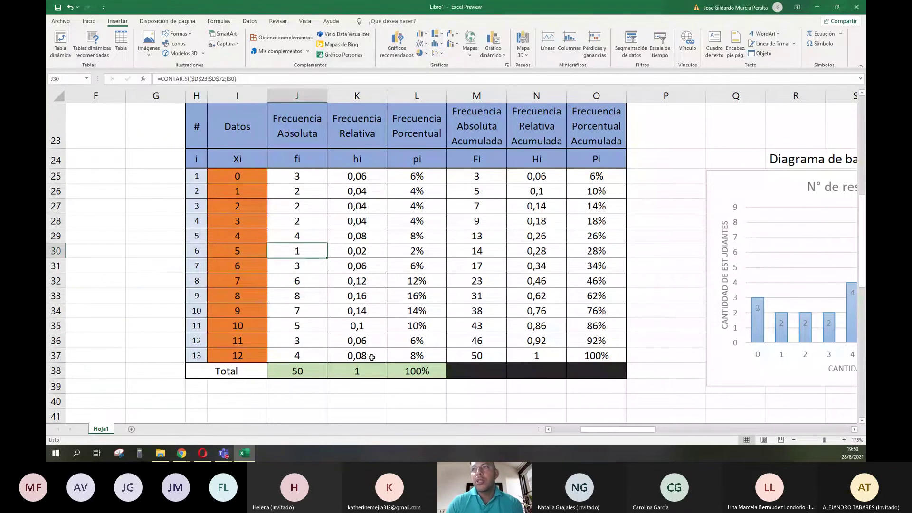
pyautogui.scroll(-2, 393, 343)
pyautogui.click(298, 333)
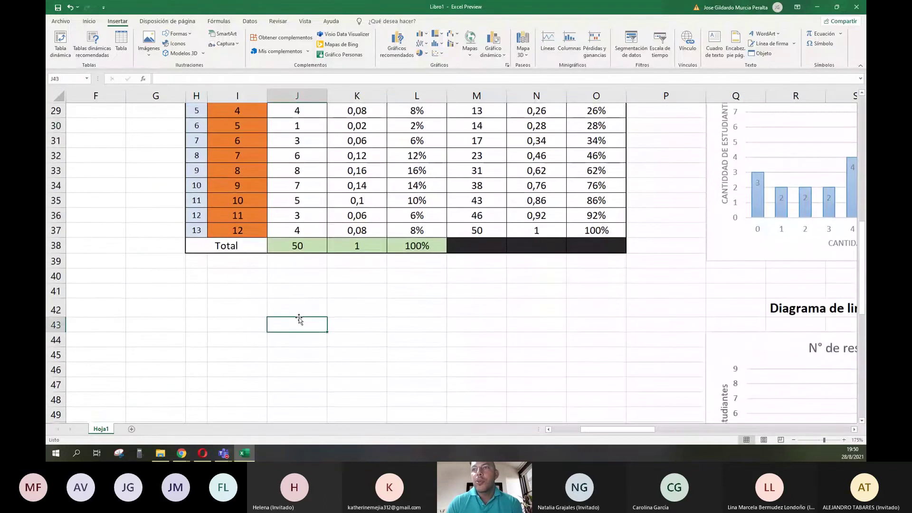
pyautogui.scroll(3, 428, 313)
pyautogui.keyDown('ctrl'); pyautogui.scroll(-2, 450, 312); pyautogui.keyUp('ctrl')
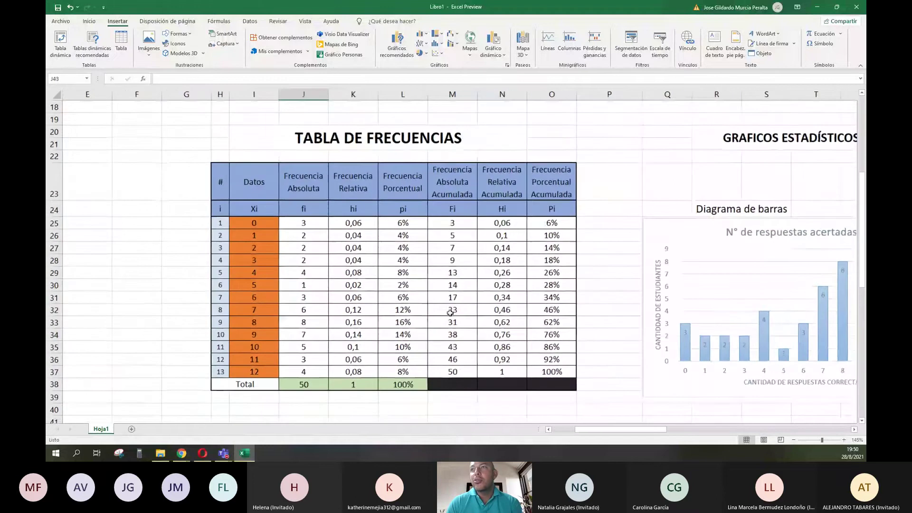
pyautogui.scroll(-2, 450, 312)
pyautogui.scroll(1, 450, 312)
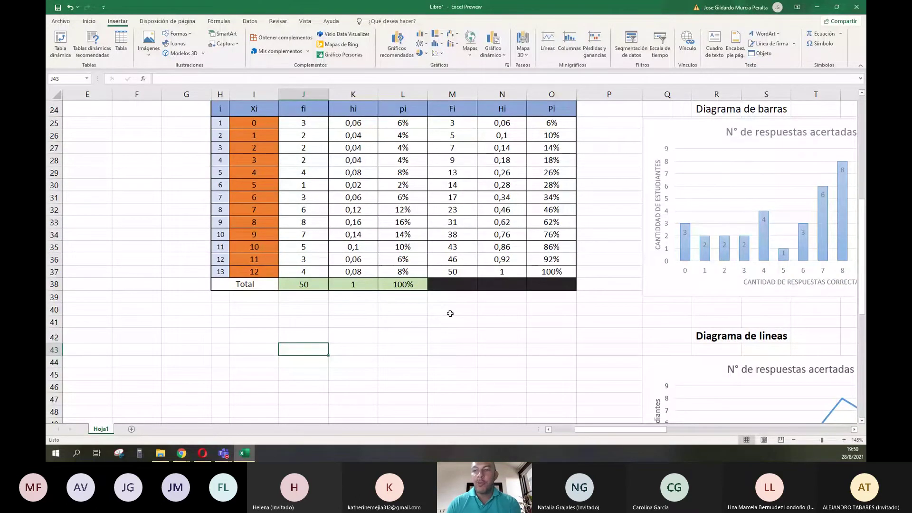
# - List the labels f4, p6, F10 and P2 in cells J42 to J45 beneath the frequency table
pyautogui.click(295, 335)
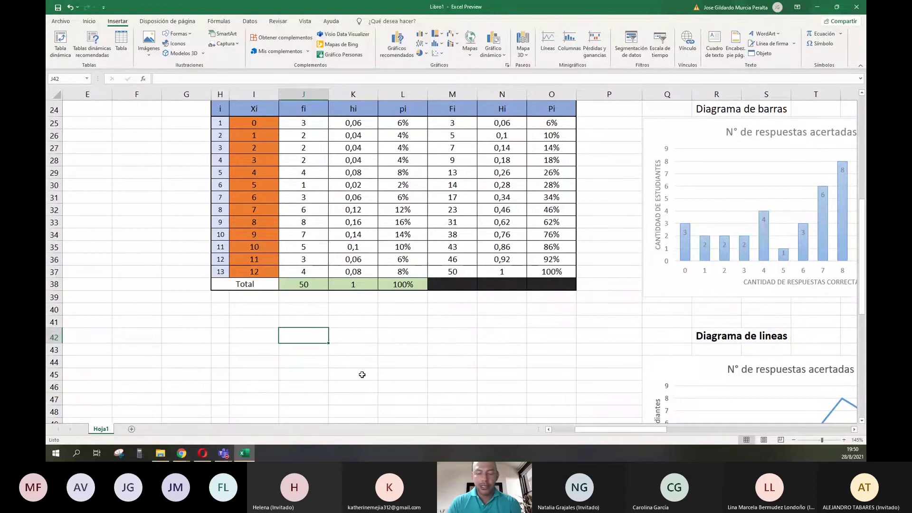
pyautogui.write('f4')
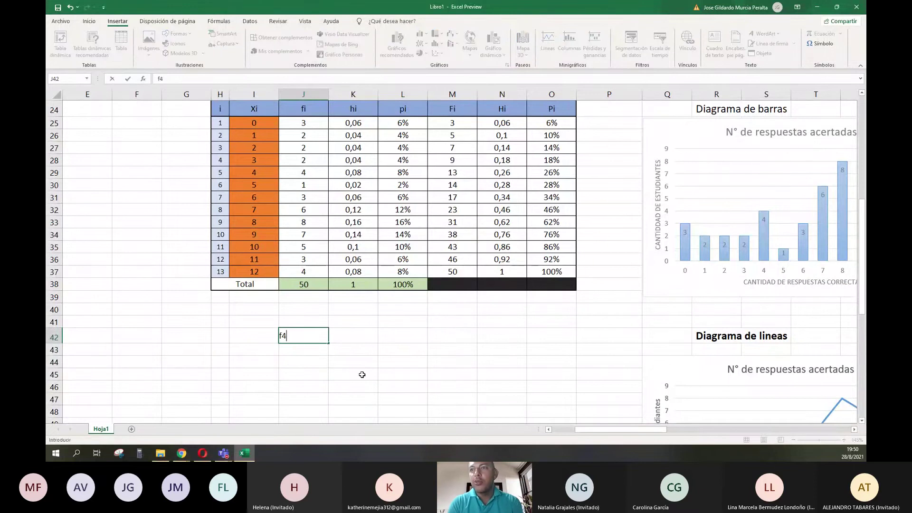
pyautogui.press('Return')
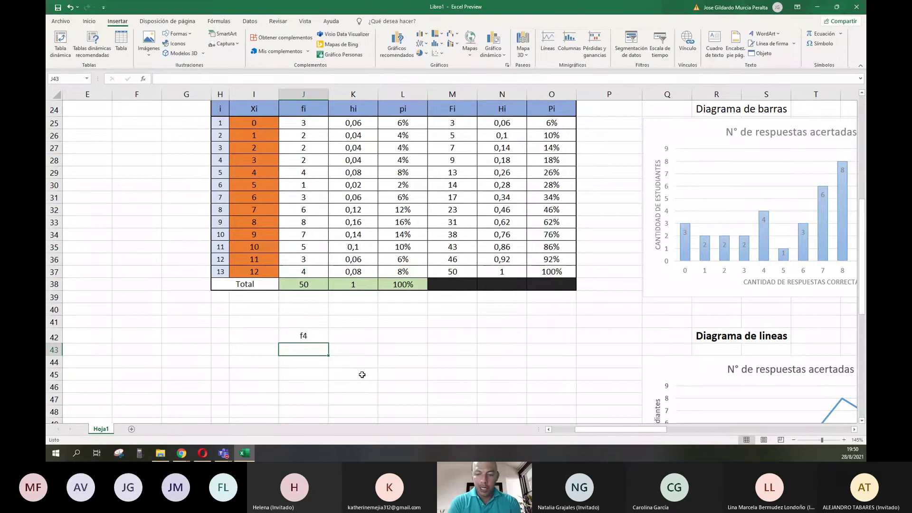
pyautogui.write('p6')
pyautogui.press('Return')
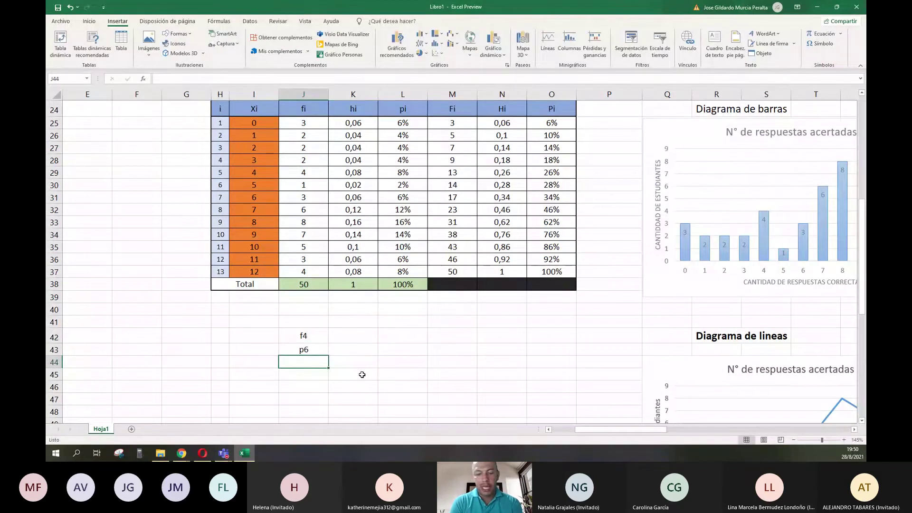
pyautogui.write('F10')
pyautogui.press('Return')
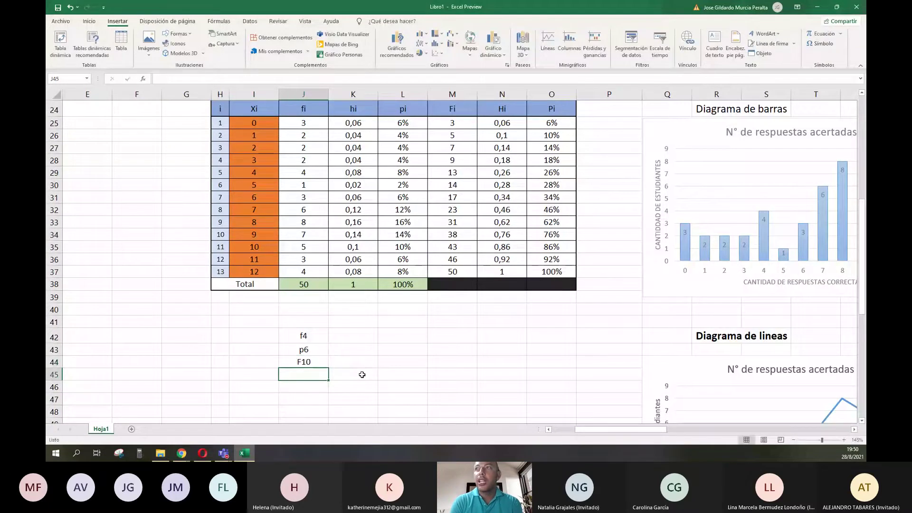
pyautogui.write('P')
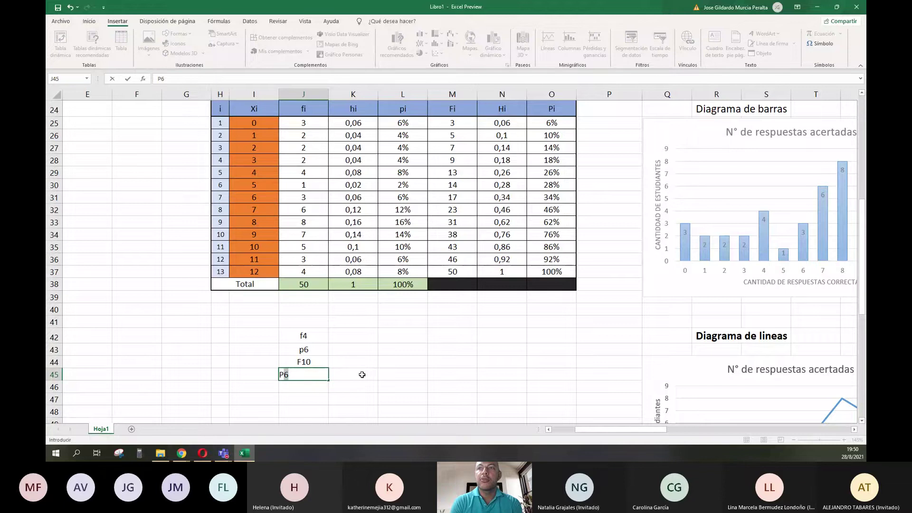
pyautogui.write('2')
pyautogui.press('Return')
pyautogui.press('Up')
pyautogui.press('Up')
pyautogui.press('Up')
pyautogui.press('Up')
pyautogui.press('Right')
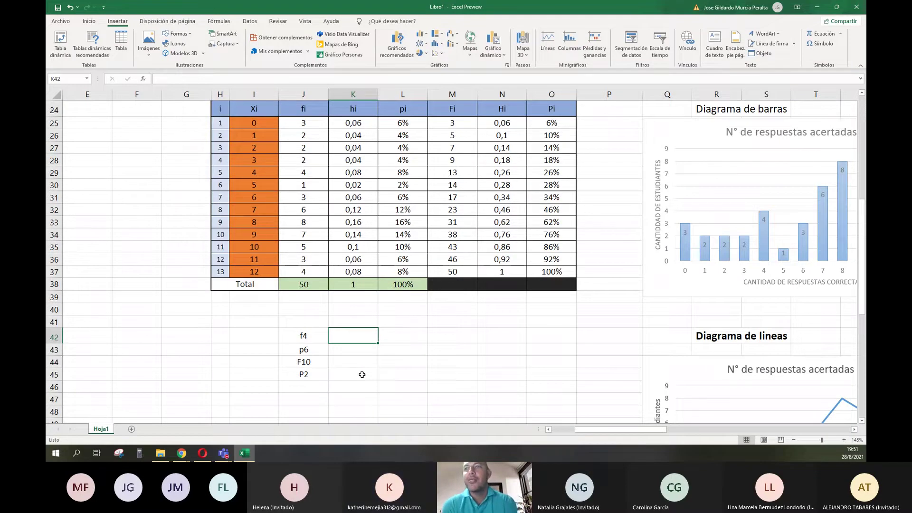
pyautogui.press('Left')
pyautogui.press('Right')
pyautogui.press('Left')
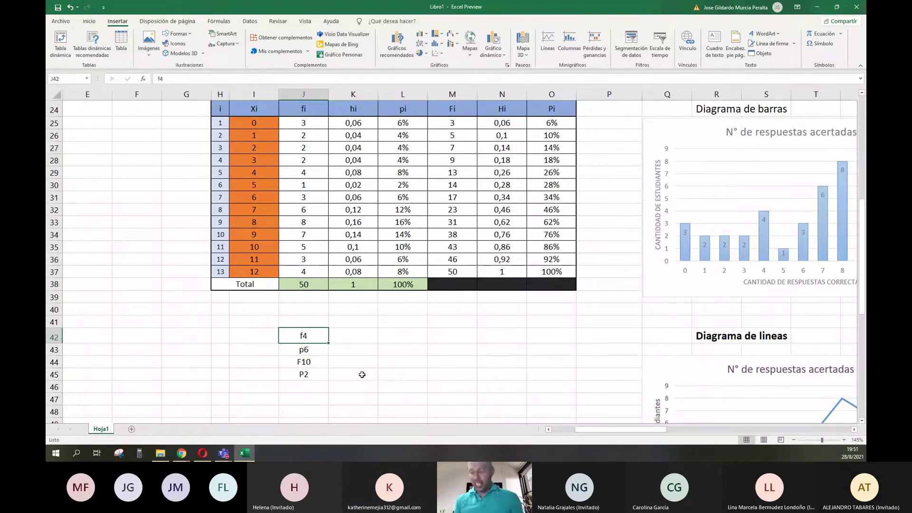
pyautogui.press('Right')
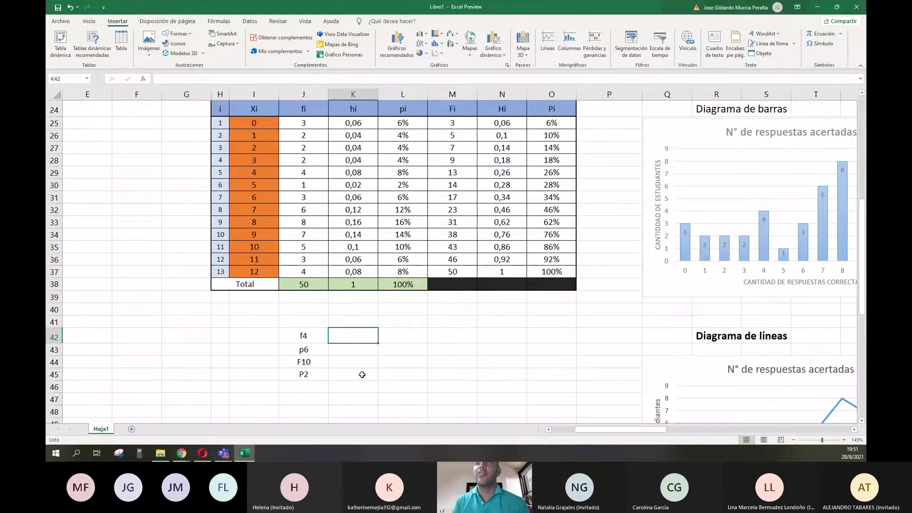
# - Fill cell J28, the absolute frequency in row 4 of the frequency table, with yellow
pyautogui.scroll(2, 362, 375)
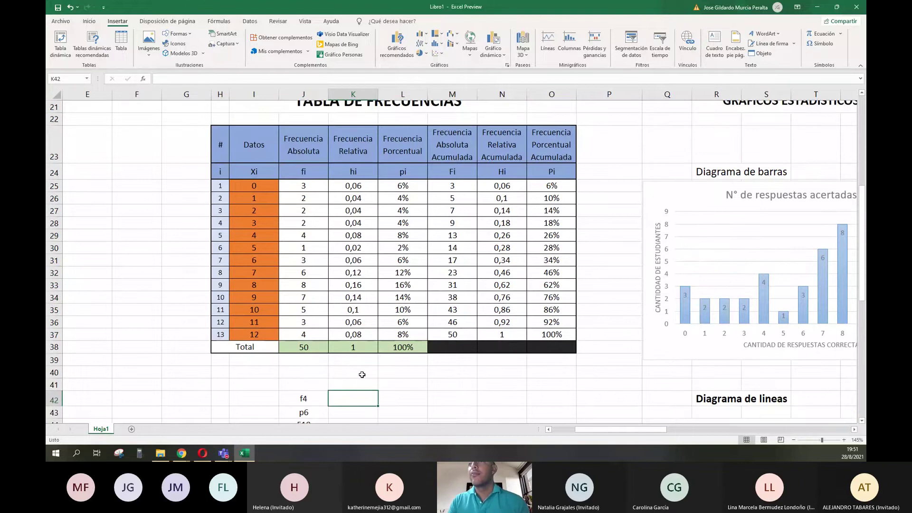
pyautogui.scroll(-2, 611, 346)
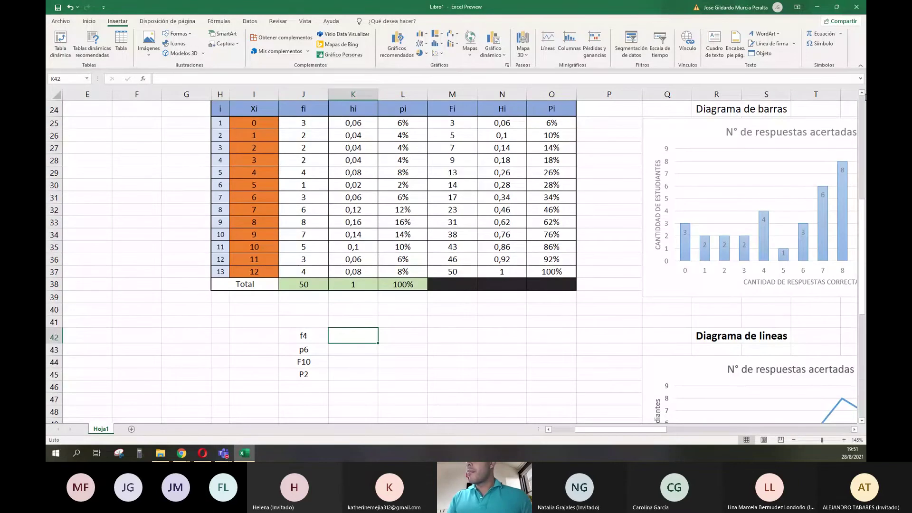
pyautogui.scroll(1, 567, 244)
pyautogui.scroll(1, 461, 289)
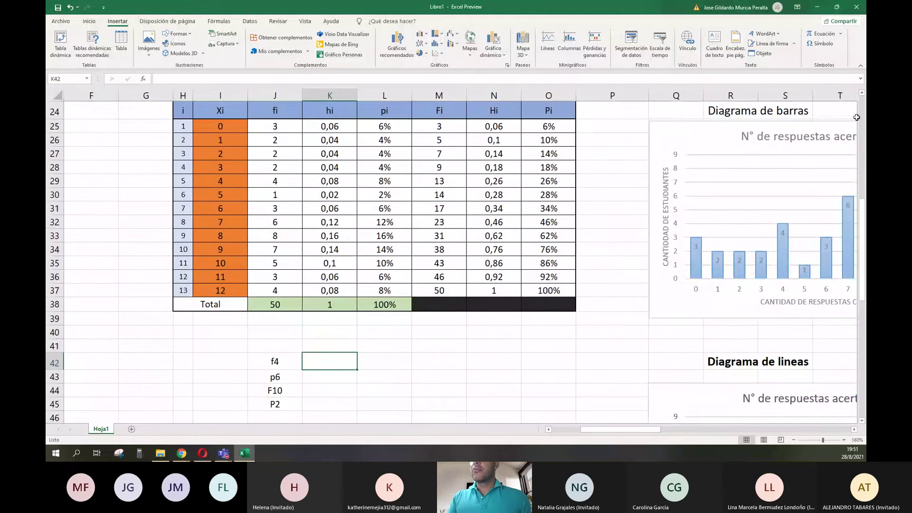
pyautogui.scroll(1, 656, 171)
pyautogui.doubleClick(861, 93)
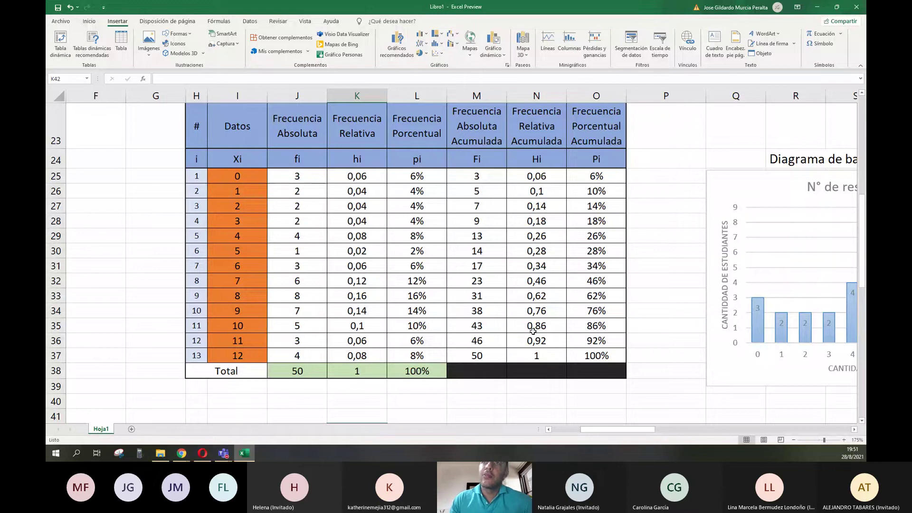
pyautogui.click(306, 222)
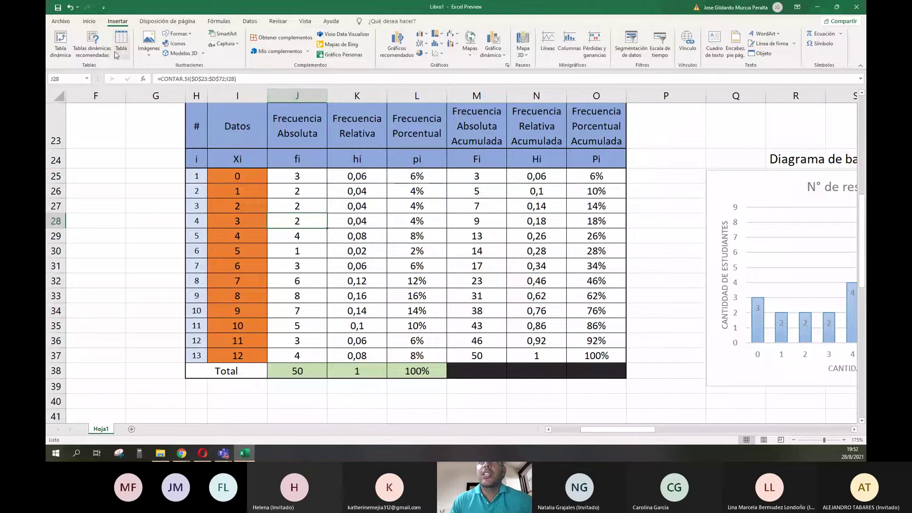
pyautogui.click(89, 22)
pyautogui.click(193, 51)
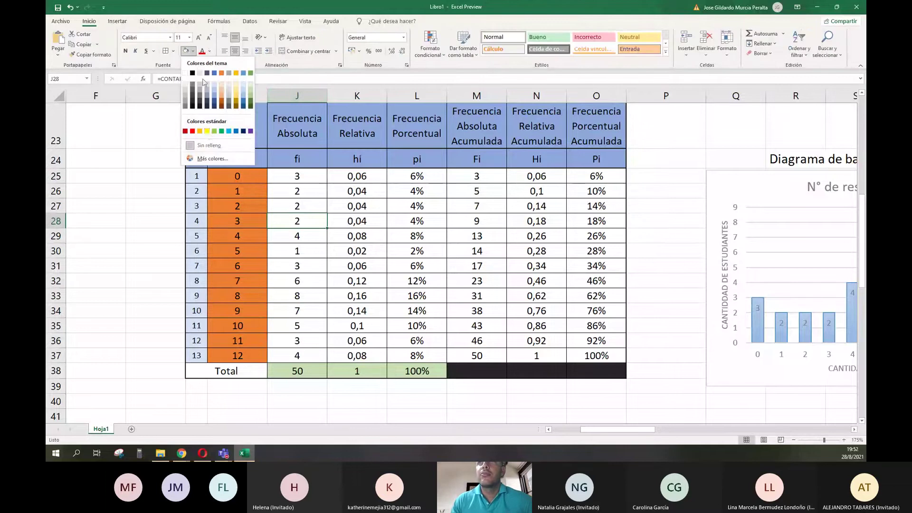
pyautogui.click(208, 132)
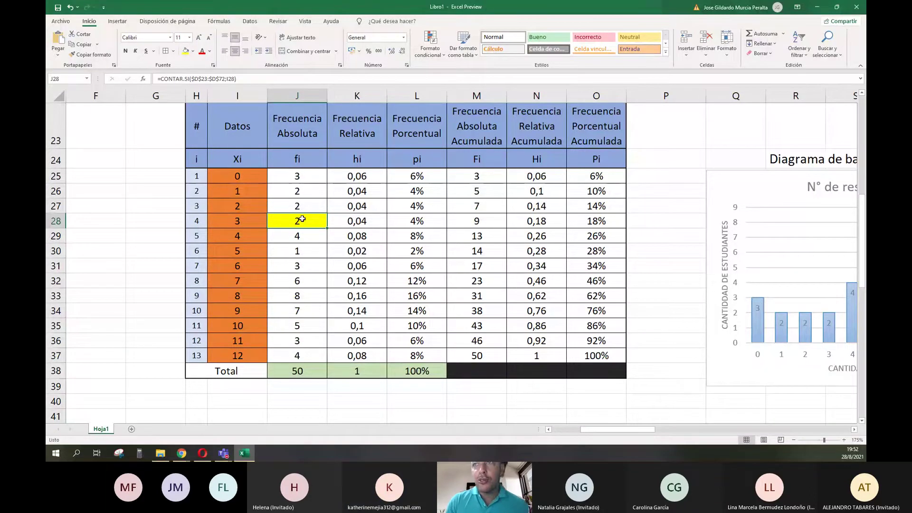
# - Check the data value paired with the highlighted frequency and fill the f4 label in J42 with the same yellow
pyautogui.click(250, 220)
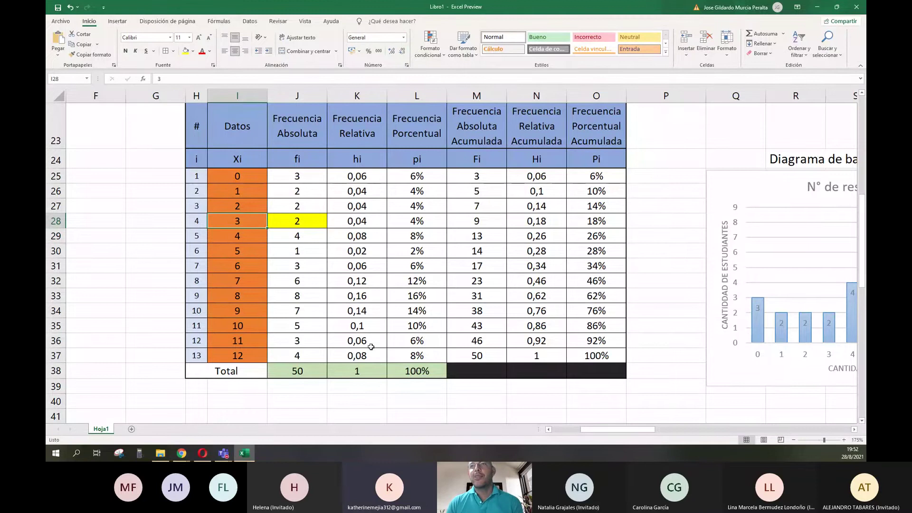
pyautogui.scroll(-2, 371, 347)
pyautogui.click(317, 308)
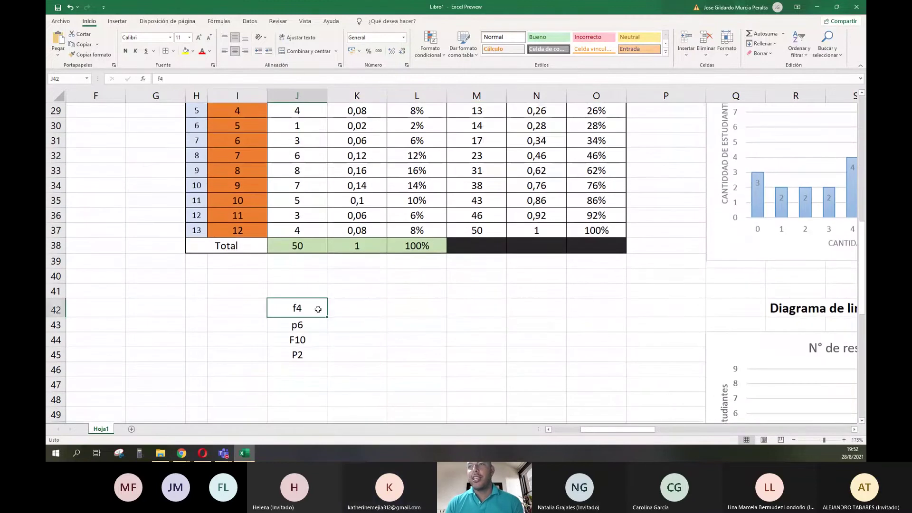
pyautogui.click(184, 53)
# - Enter the interpretation "2 estudiantes tuvieron 3 respuestas correctas" in cell K42 beside the f4 label
pyautogui.click(350, 305)
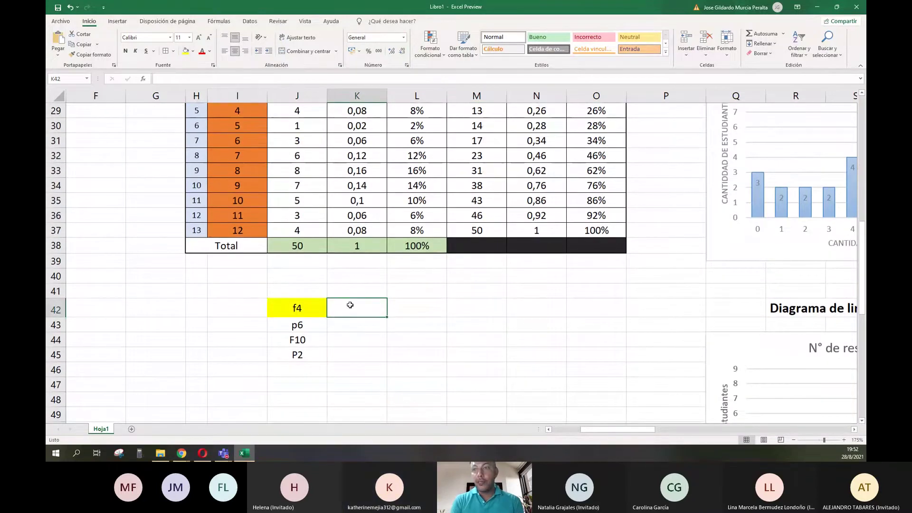
pyautogui.write('2 s')
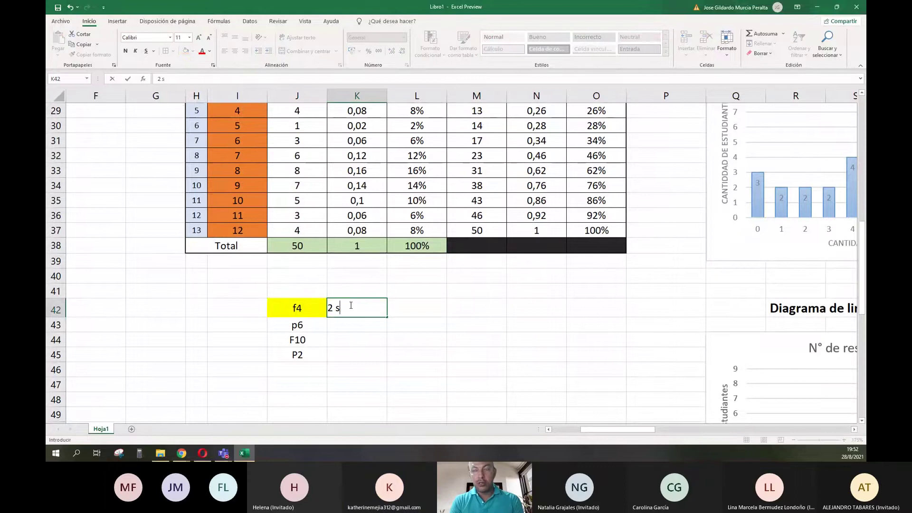
pyautogui.write('estd')
pyautogui.press('BackSpace')
pyautogui.write('udiantes t')
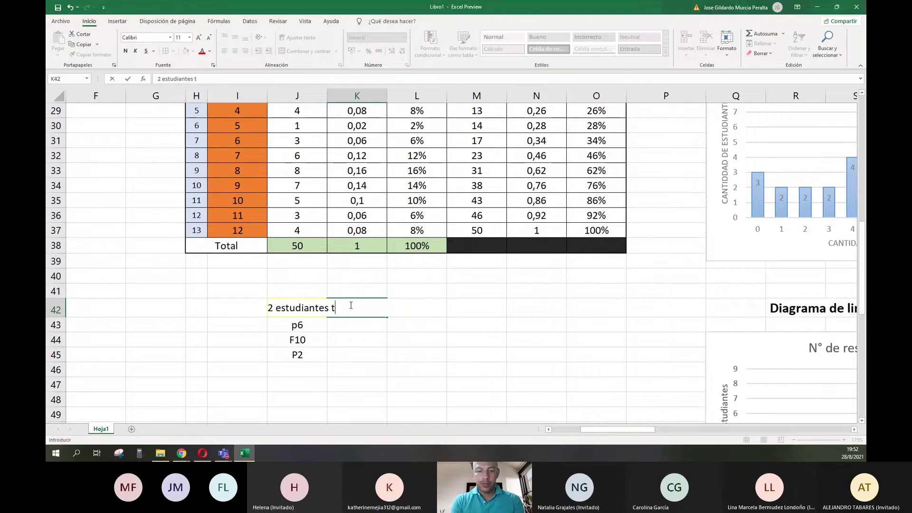
pyautogui.write('uvieron 3 respuestas correctas')
pyautogui.hotkey('ctrl', 'Return')
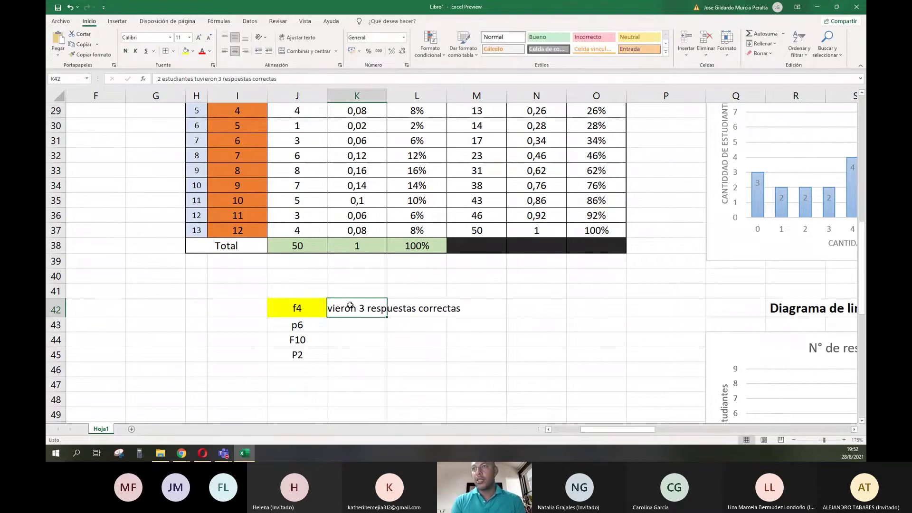
# - Merge and center the f4 interpretation across cells K42 to O42
pyautogui.hotkey('shift', 'Right')
pyautogui.hotkey('shift', 'Right')
pyautogui.hotkey('shift', 'Right')
pyautogui.hotkey('shift', 'Right')
pyautogui.hotkey('shift', 'Right')
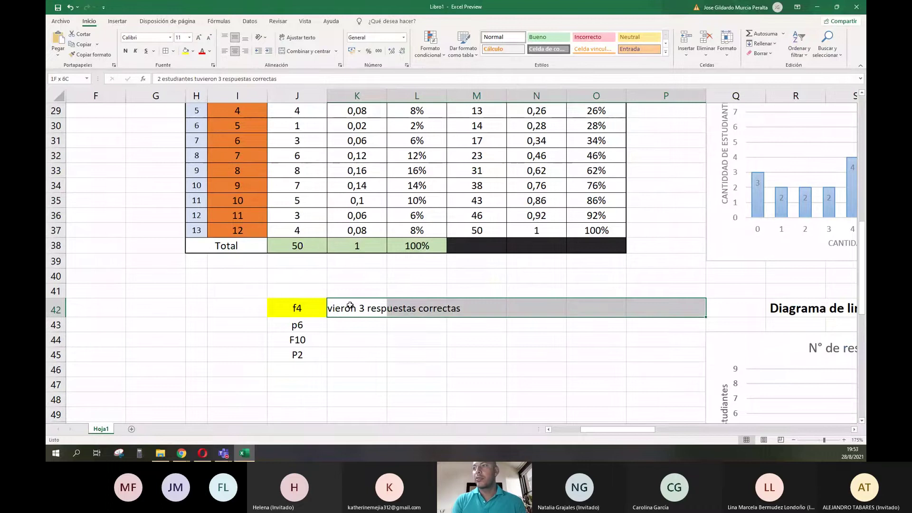
pyautogui.hotkey('shift', 'Left')
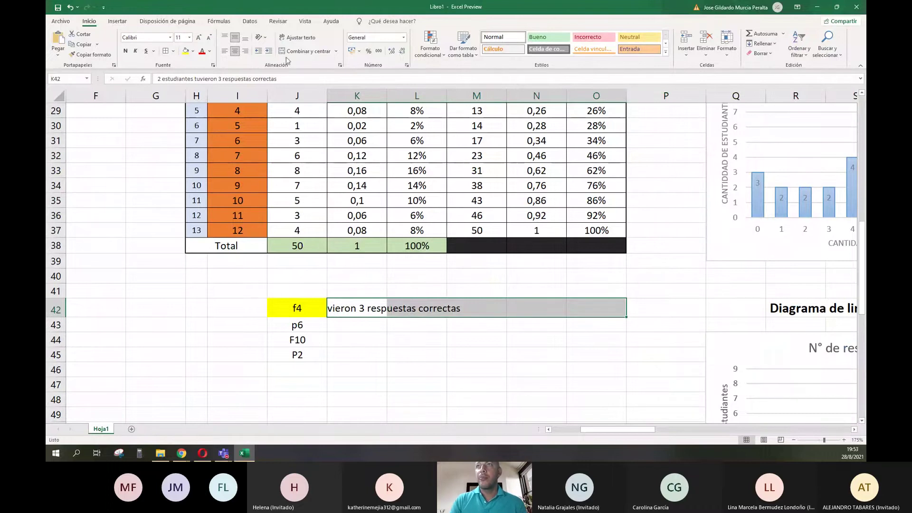
pyautogui.click(304, 51)
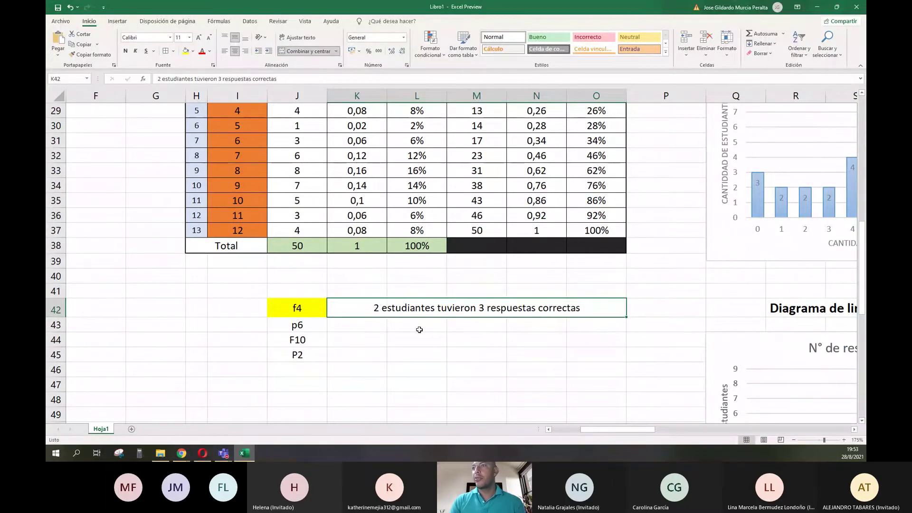
# - Compare the row index numbers with the simple and cumulative frequency columns, and switch to the Taller 1.pdf window in Chrome
pyautogui.click(293, 330)
pyautogui.scroll(1, 373, 350)
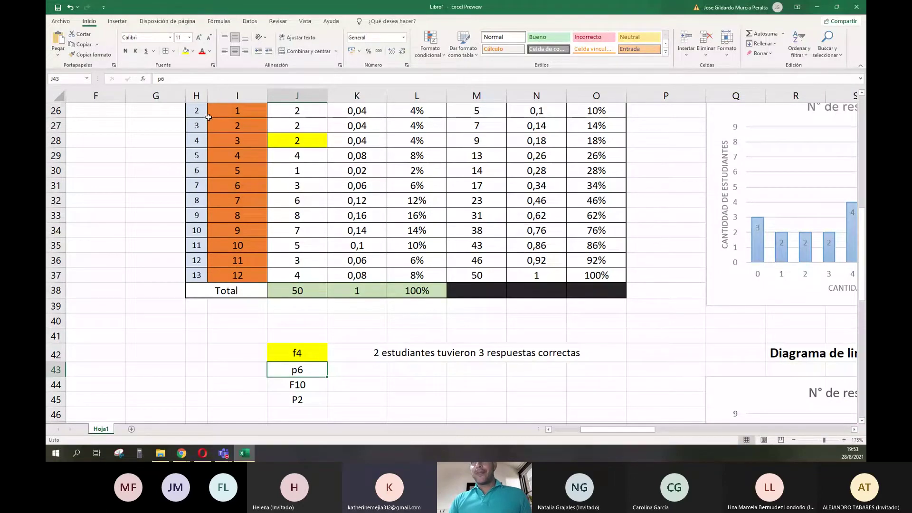
pyautogui.click(197, 140)
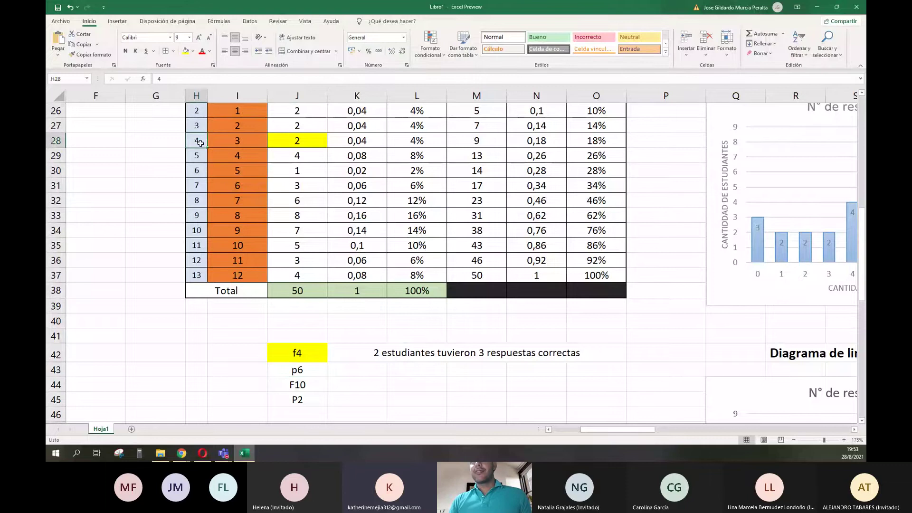
pyautogui.scroll(1, 198, 151)
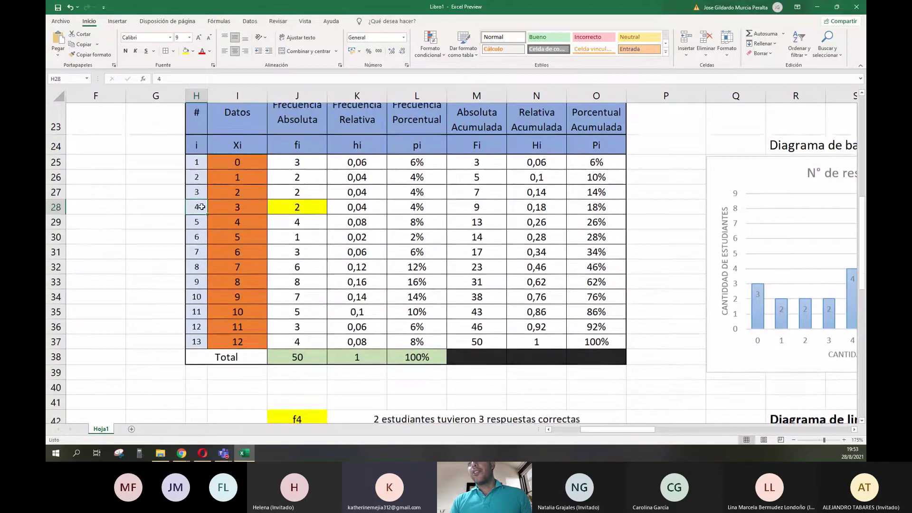
pyautogui.scroll(-1, 201, 206)
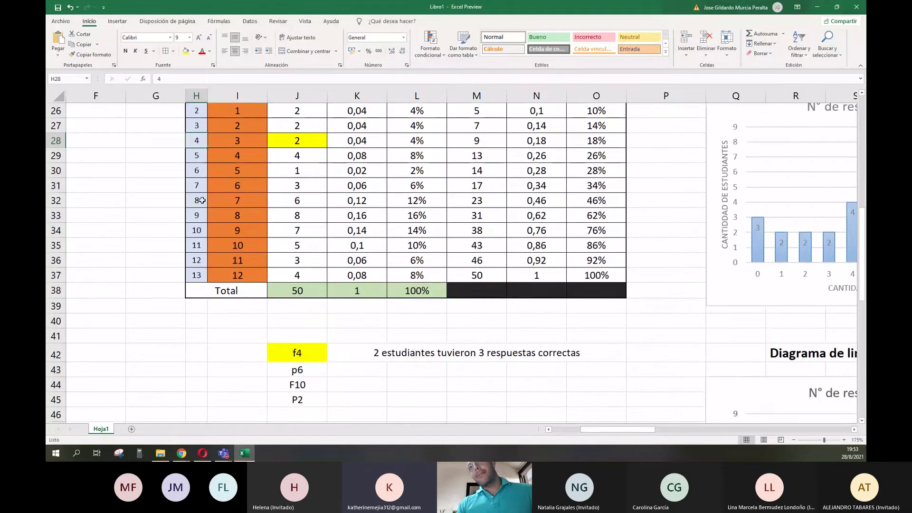
pyautogui.click(193, 52)
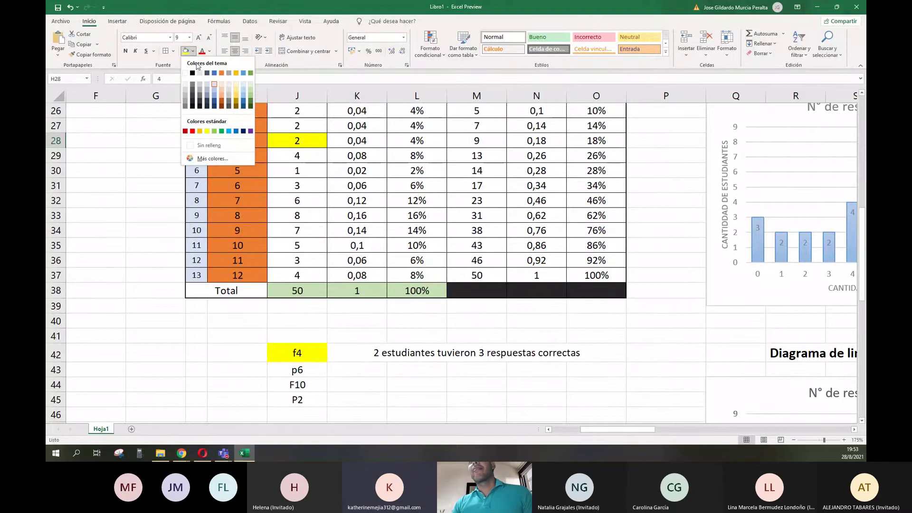
pyautogui.click(212, 203)
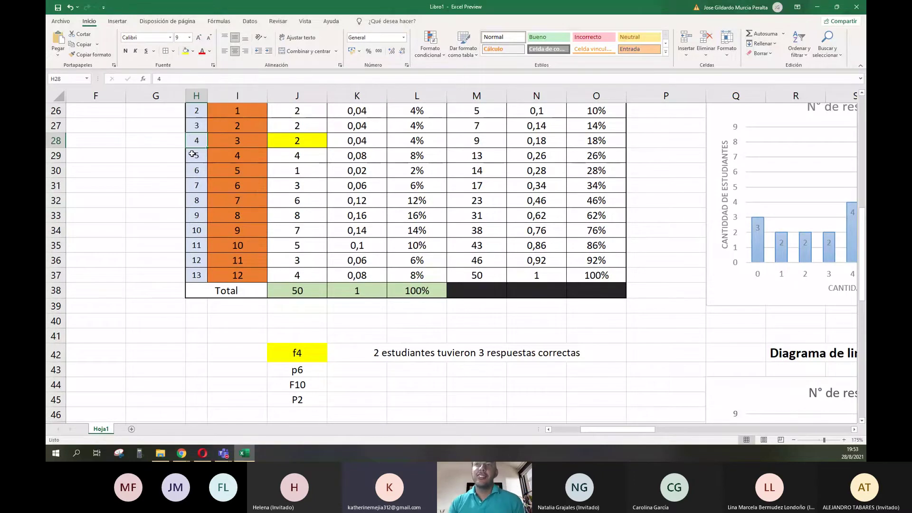
pyautogui.scroll(1, 187, 137)
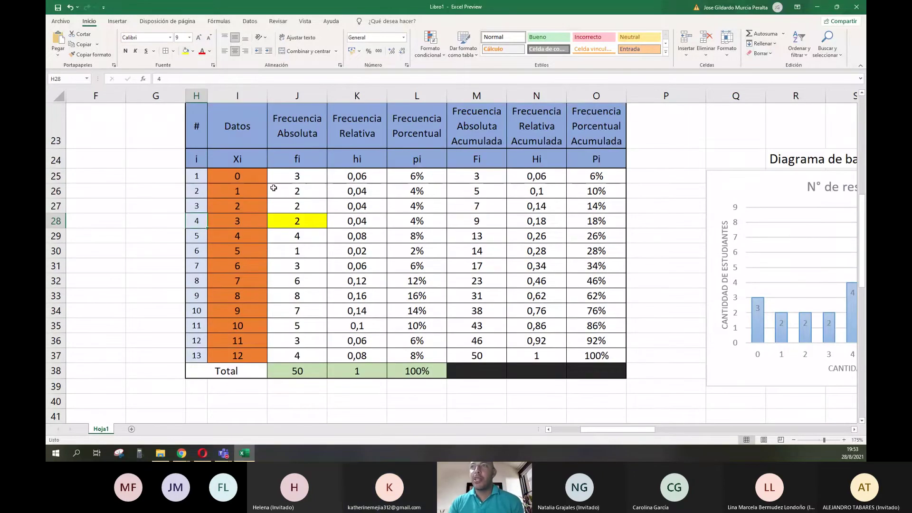
pyautogui.click(475, 262)
pyautogui.click(323, 210)
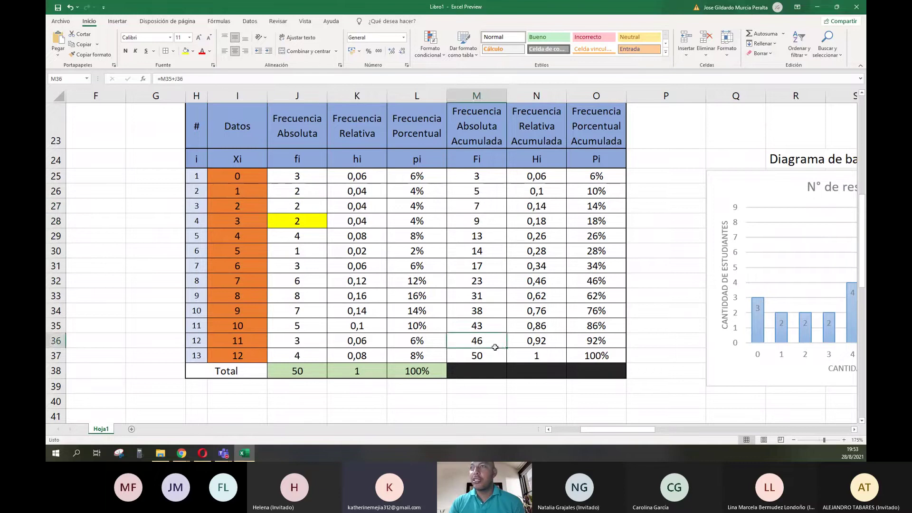
pyautogui.click(557, 238)
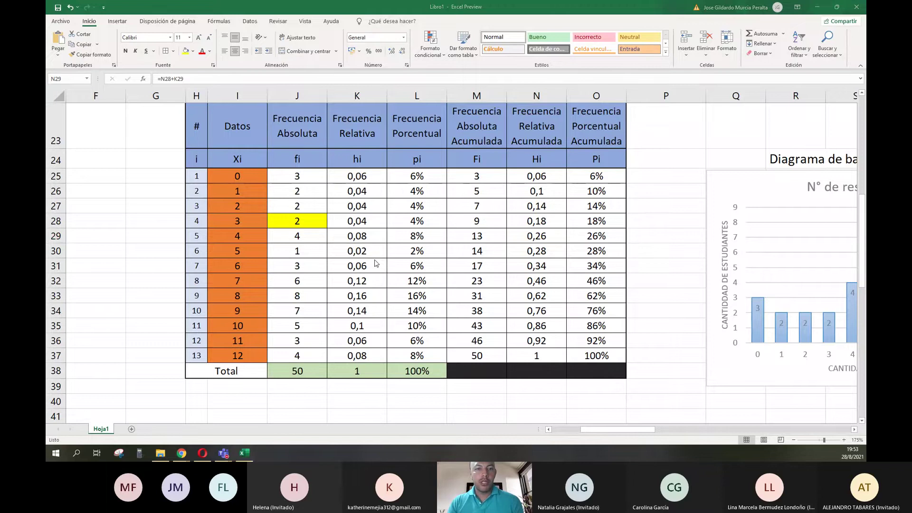
pyautogui.hotkey('alt', 'Tab')
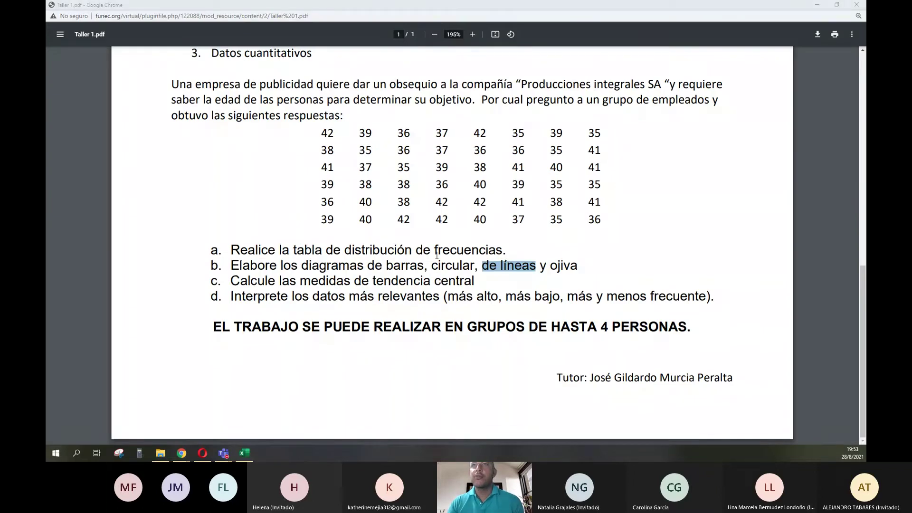
# - Switch to Estadistica_descriptiva2016 contable.pdf in Chrome and examine the absolute and relative cumulative frequency formulas on page 44
pyautogui.hotkey('alt', 'Tab')
pyautogui.click(91, 14)
pyautogui.scroll(20, 461, 310)
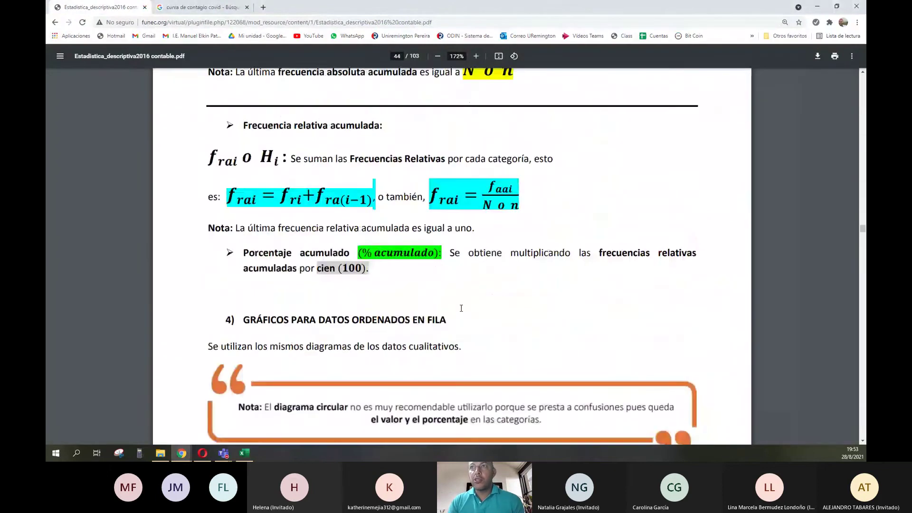
pyautogui.scroll(15, 461, 309)
pyautogui.scroll(-7, 450, 339)
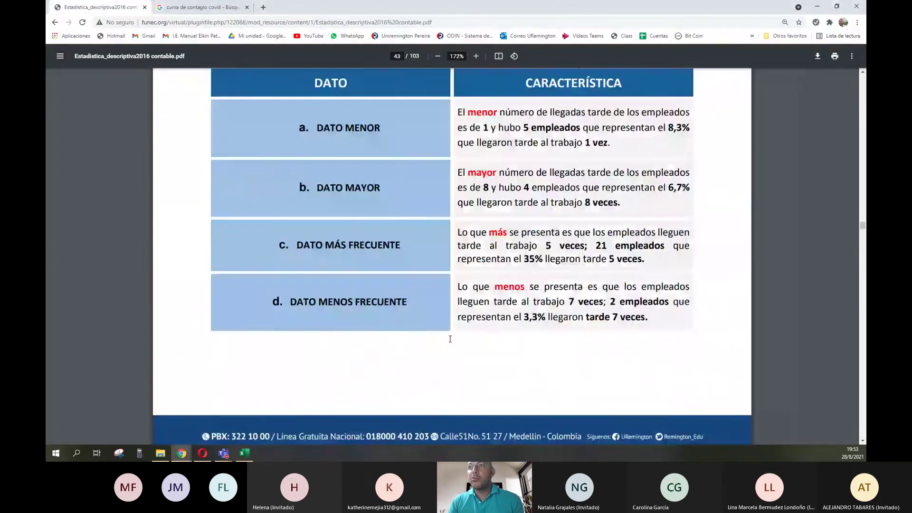
pyautogui.scroll(-10, 449, 339)
pyautogui.moveTo(339, 227); pyautogui.dragTo(357, 212)
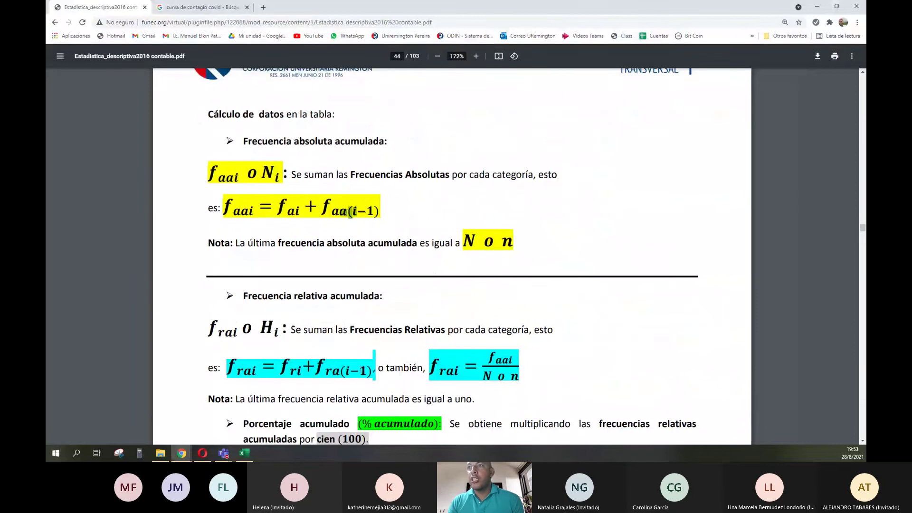
pyautogui.click(350, 373)
pyautogui.scroll(5, 267, 270)
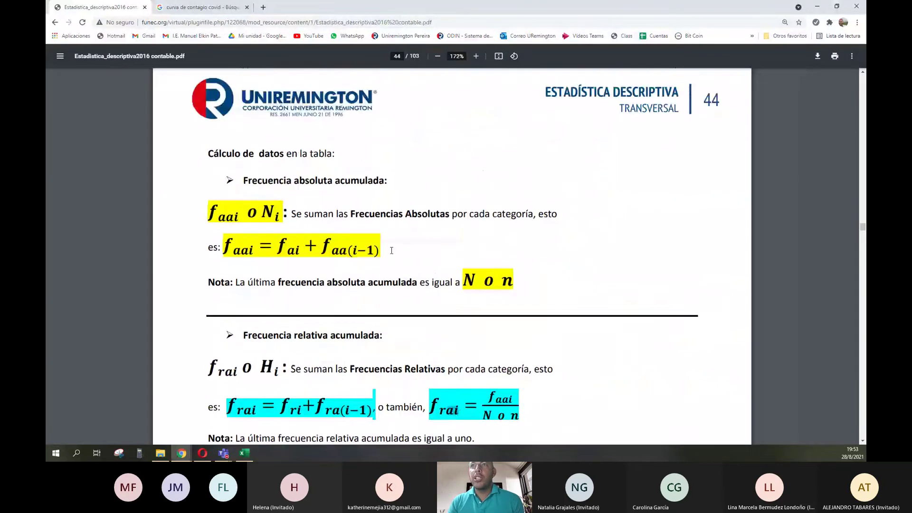
# - Review the worked frequency distribution table on page 42 and its data interpretations on page 43
pyautogui.scroll(12, 267, 270)
pyautogui.scroll(8, 351, 242)
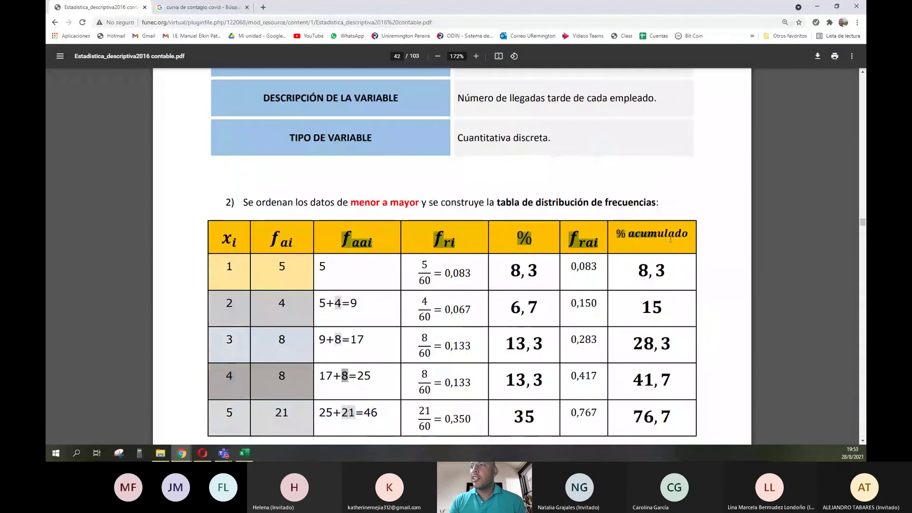
pyautogui.scroll(-1, 551, 303)
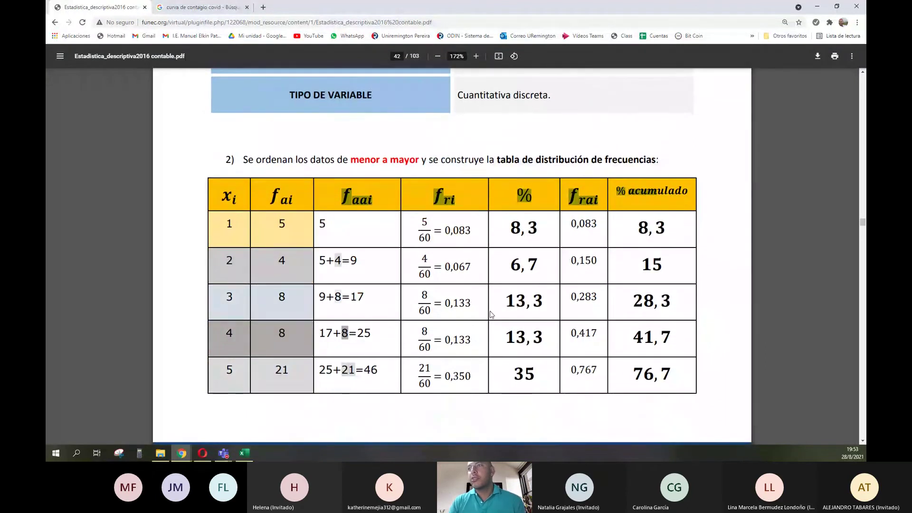
pyautogui.scroll(-15, 491, 314)
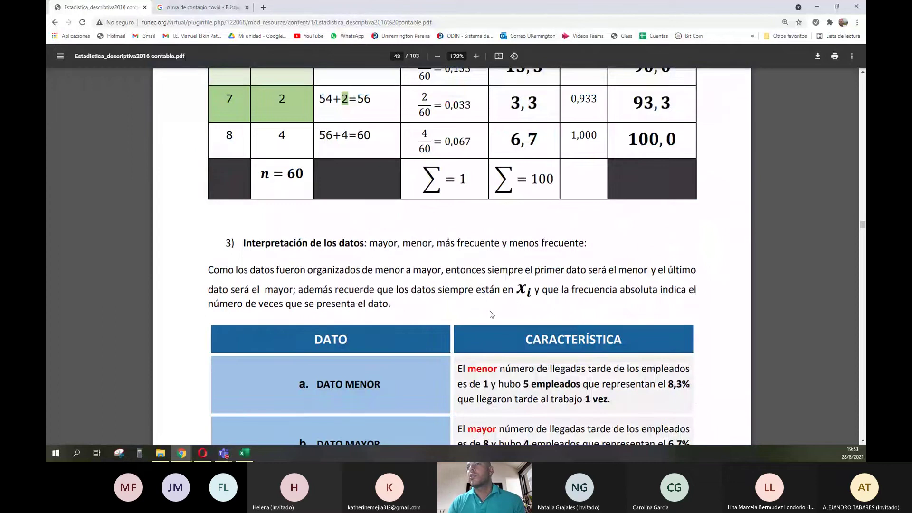
pyautogui.scroll(-15, 491, 314)
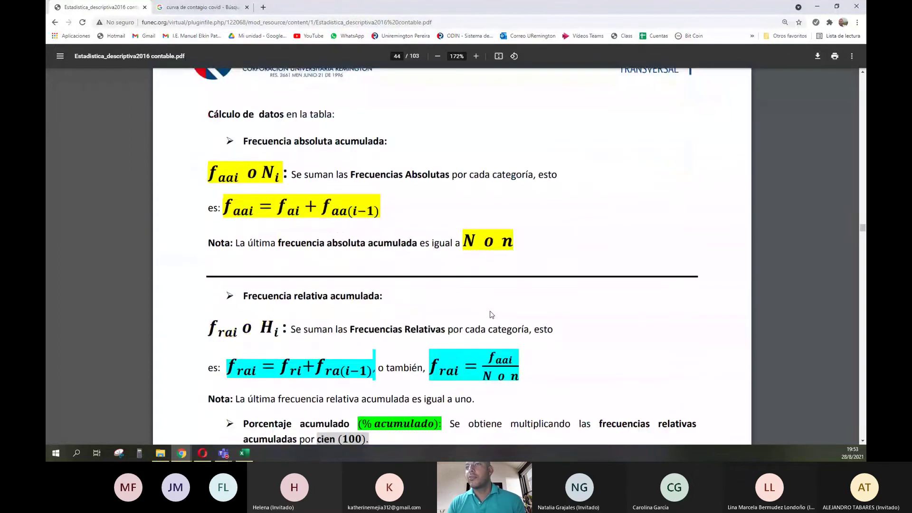
pyautogui.hotkey('alt', 'Tab')
pyautogui.hotkey('alt', 'Tab')
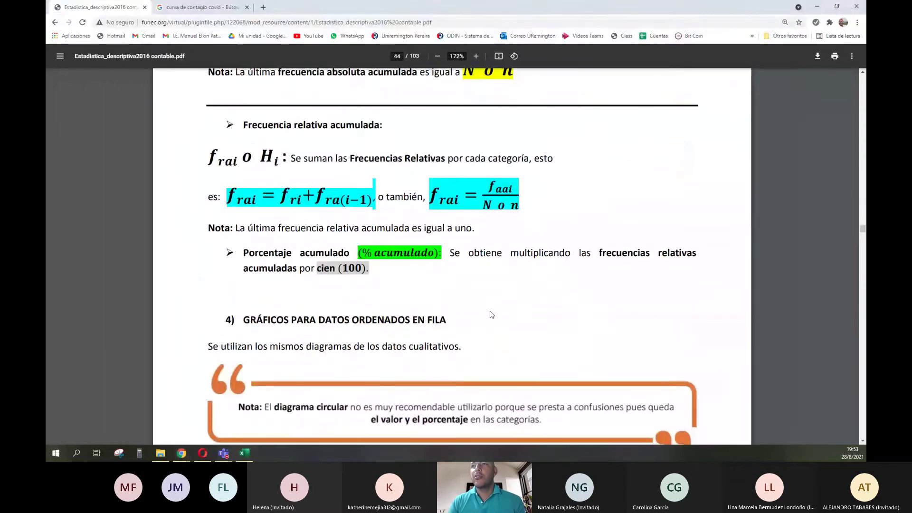
# - Switch back to the Excel workbook and trace the index numbers in cells H25 to H37 of the frequency table
pyautogui.hotkey('alt', 'Tab')
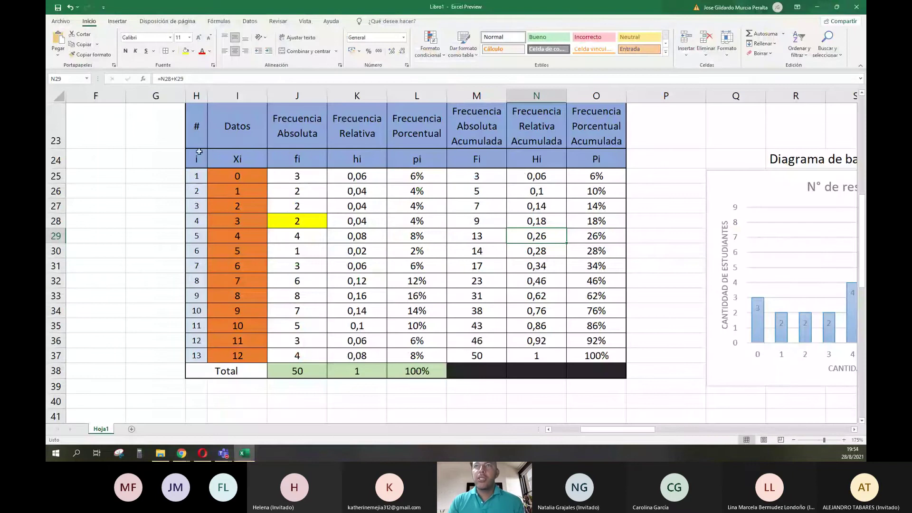
pyautogui.moveTo(193, 172); pyautogui.dragTo(192, 355)
pyautogui.click(668, 356)
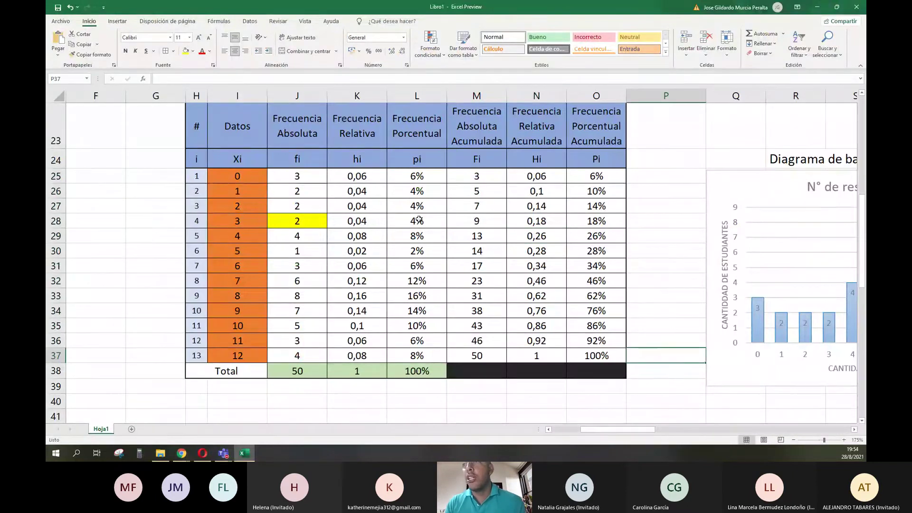
# - Fill the p6 label in cell J43 with standard light blue
pyautogui.scroll(-7, 433, 287)
pyautogui.scroll(5, 471, 319)
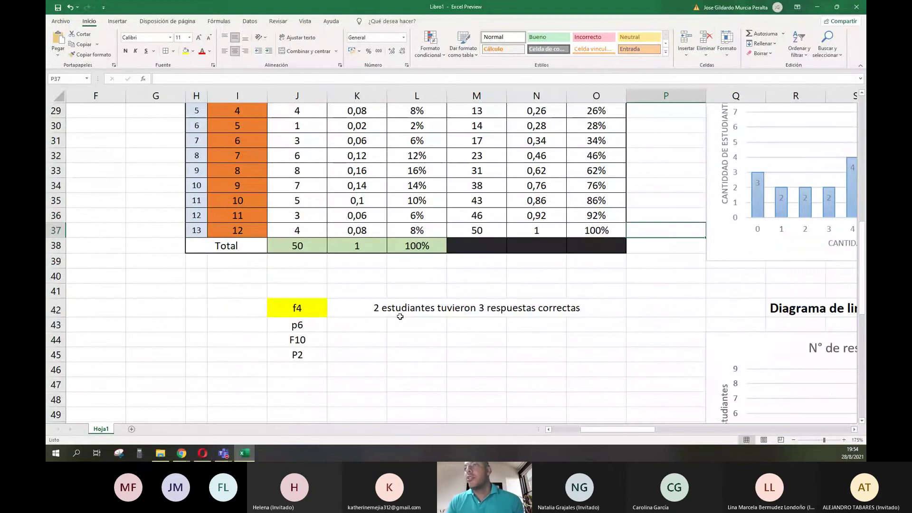
pyautogui.click(300, 325)
pyautogui.scroll(1, 337, 327)
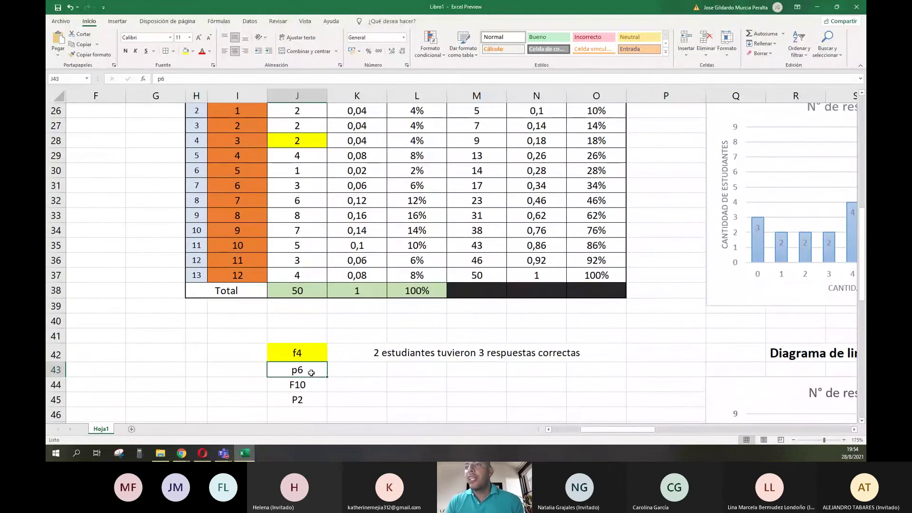
pyautogui.click(192, 51)
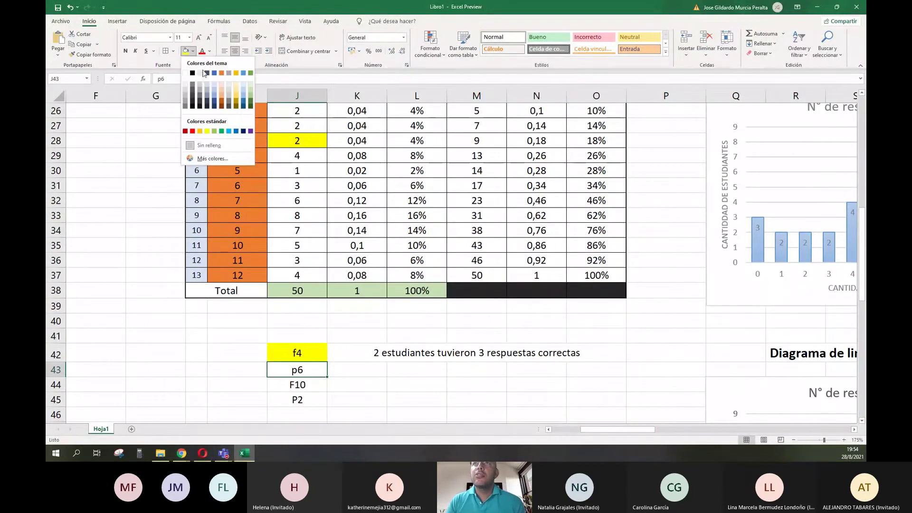
pyautogui.click(229, 131)
# - Highlight the sixth percentage frequency, cell L30, with the same light blue fill as the p6 label
pyautogui.scroll(2, 345, 276)
pyautogui.scroll(-1, 348, 272)
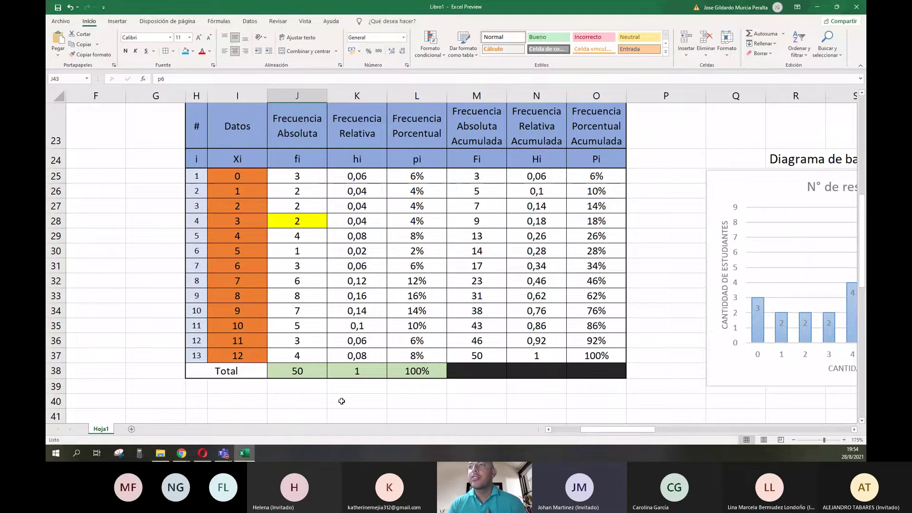
pyautogui.click(423, 253)
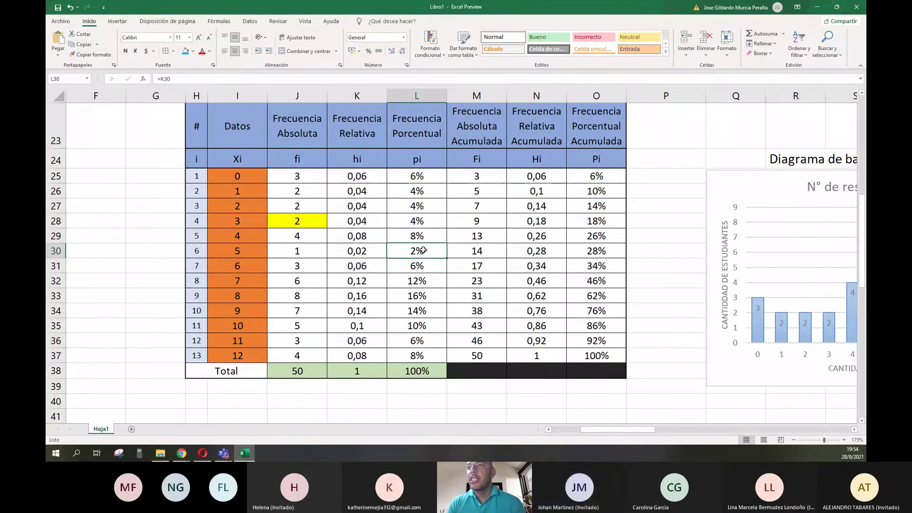
pyautogui.click(185, 51)
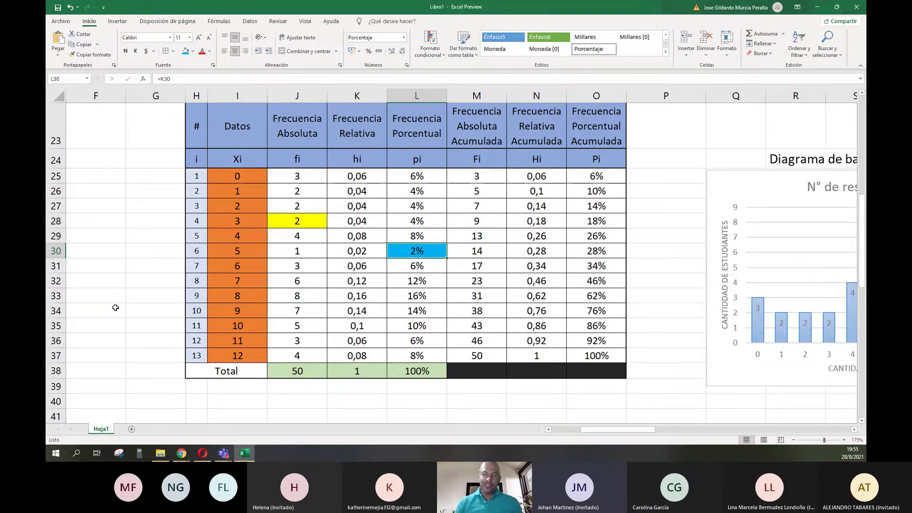
# - Begin the p6 interpretation in cell K43 with "El 2% de los estudiantes"
pyautogui.scroll(-1, 115, 308)
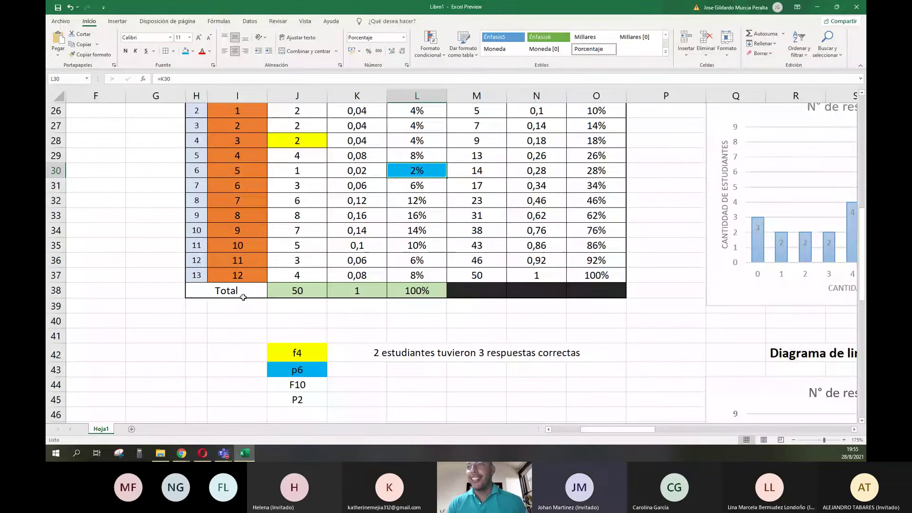
pyautogui.click(357, 369)
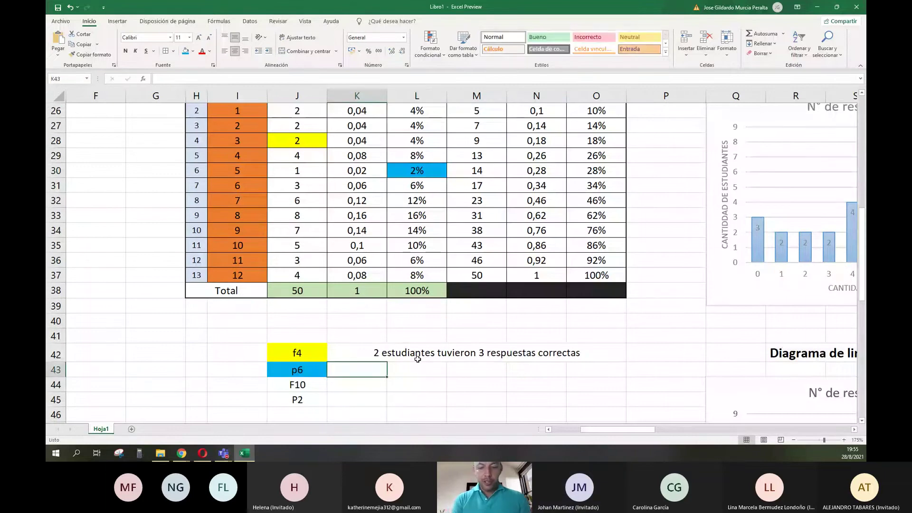
pyautogui.write('El 2%')
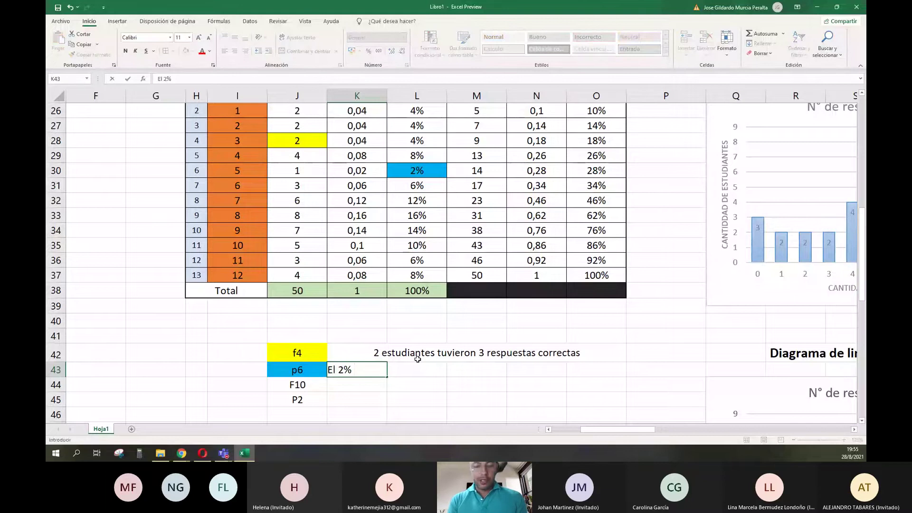
pyautogui.write(' de los ')
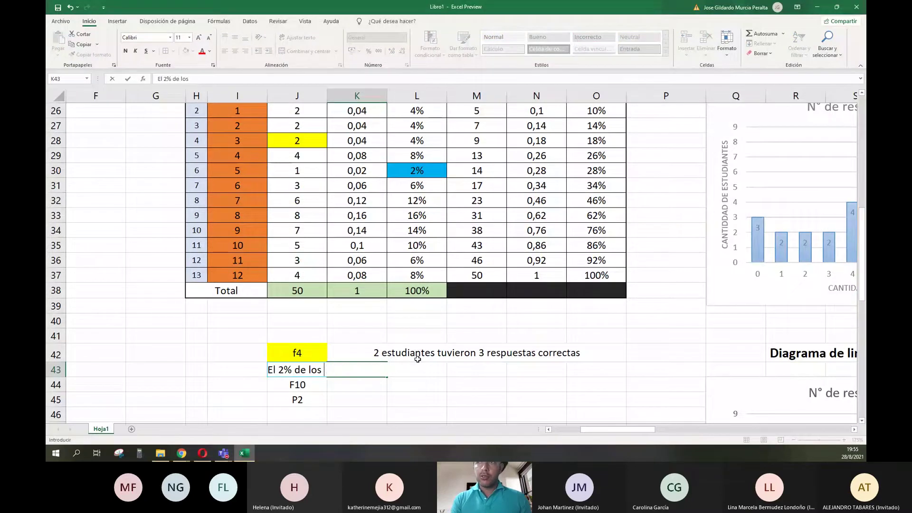
pyautogui.write('estudiantes ')
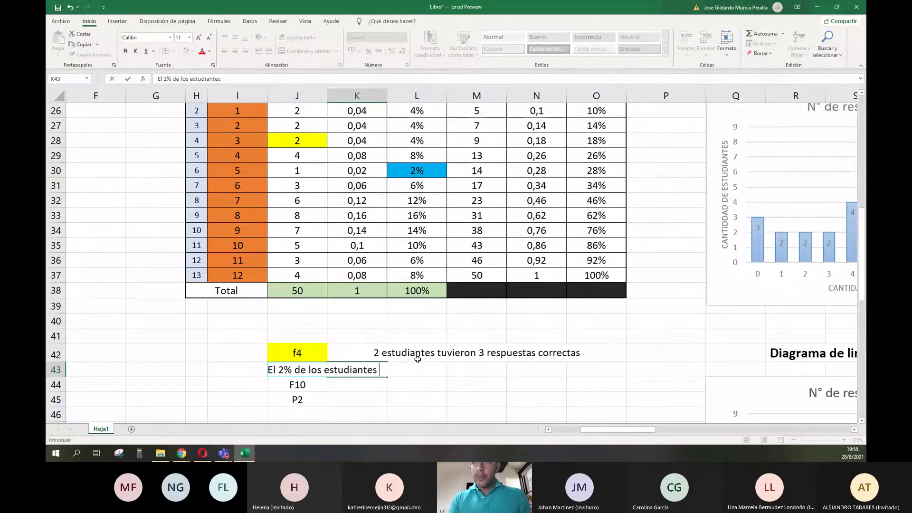
pyautogui.write('responodieton')
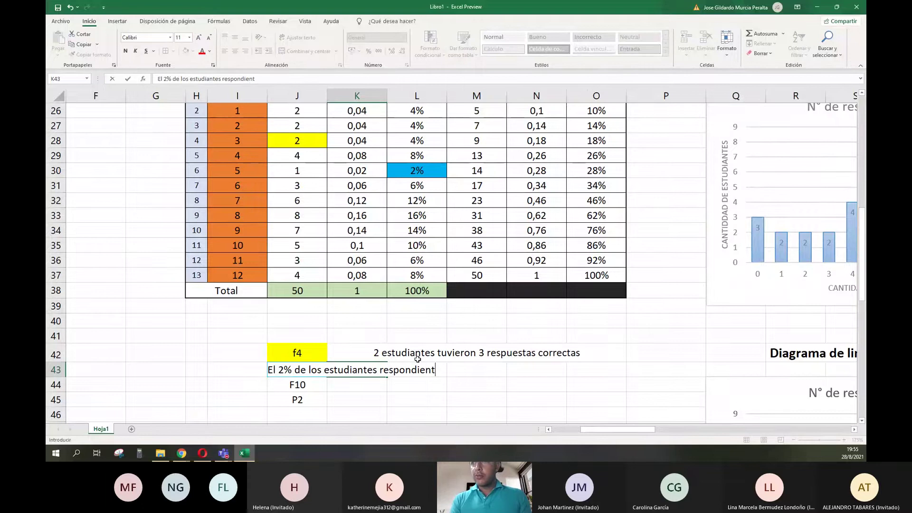
pyautogui.press('BackSpace')
pyautogui.press('BackSpace')
pyautogui.press('BackSpace')
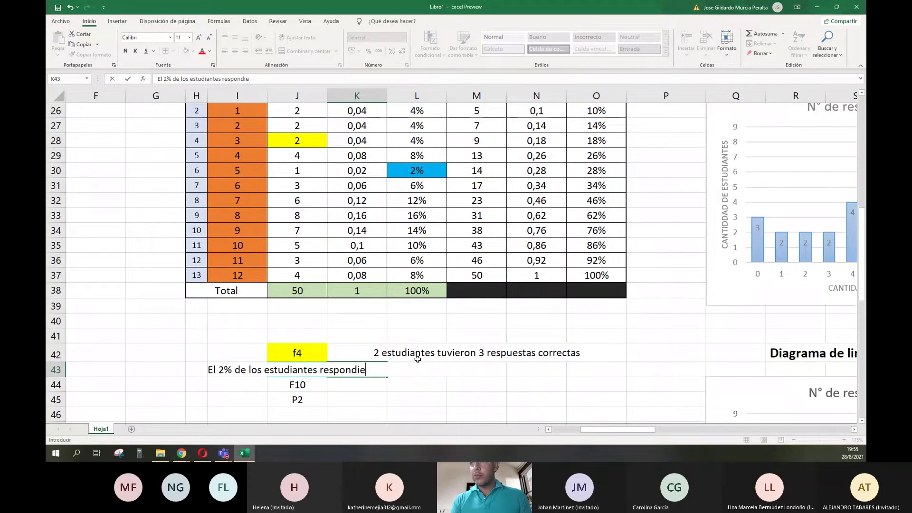
pyautogui.write('ron 5')
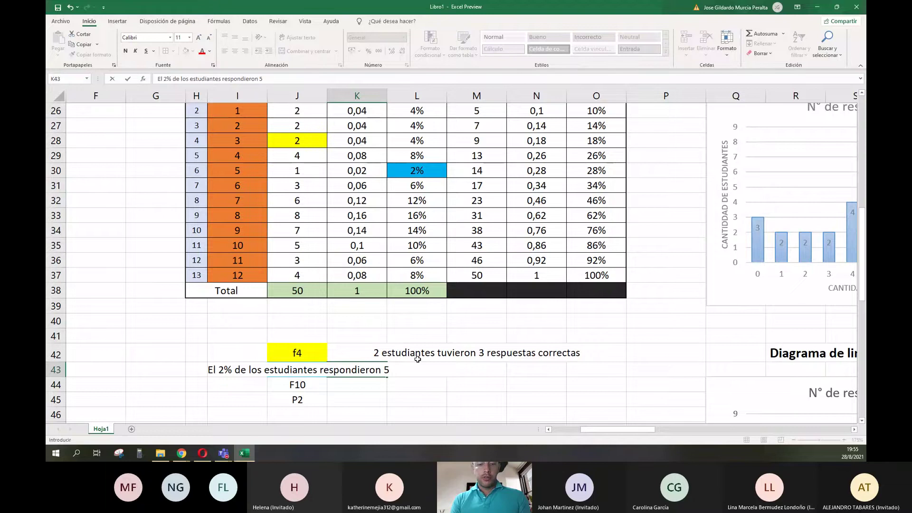
pyautogui.press('BackSpace')
pyautogui.press('BackSpace')
pyautogui.press('BackSpace')
pyautogui.press('BackSpace')
pyautogui.press('BackSpace')
pyautogui.press('BackSpace')
pyautogui.press('BackSpace')
pyautogui.press('BackSpace')
pyautogui.press('BackSpace')
pyautogui.press('BackSpace')
pyautogui.press('BackSpace')
pyautogui.press('BackSpace')
pyautogui.press('BackSpace')
pyautogui.press('BackSpace')
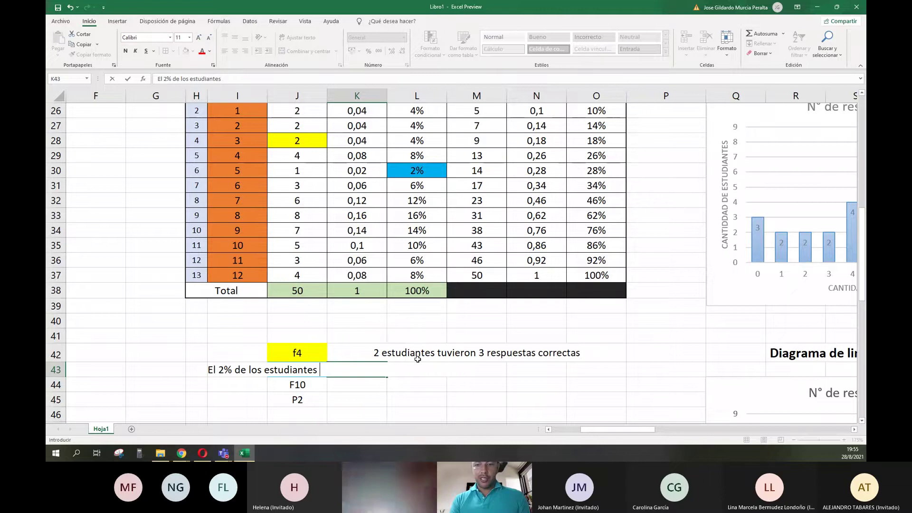
pyautogui.write('tienen 5 resp')
pyautogui.press('BackSpace')
pyautogui.press('BackSpace')
pyautogui.press('BackSpace')
pyautogui.press('BackSpace')
pyautogui.press('BackSpace')
pyautogui.press('BackSpace')
pyautogui.press('BackSpace')
pyautogui.press('BackSpace')
pyautogui.press('BackSpace')
pyautogui.press('BackSpace')
pyautogui.press('BackSpace')
pyautogui.press('BackSpace')
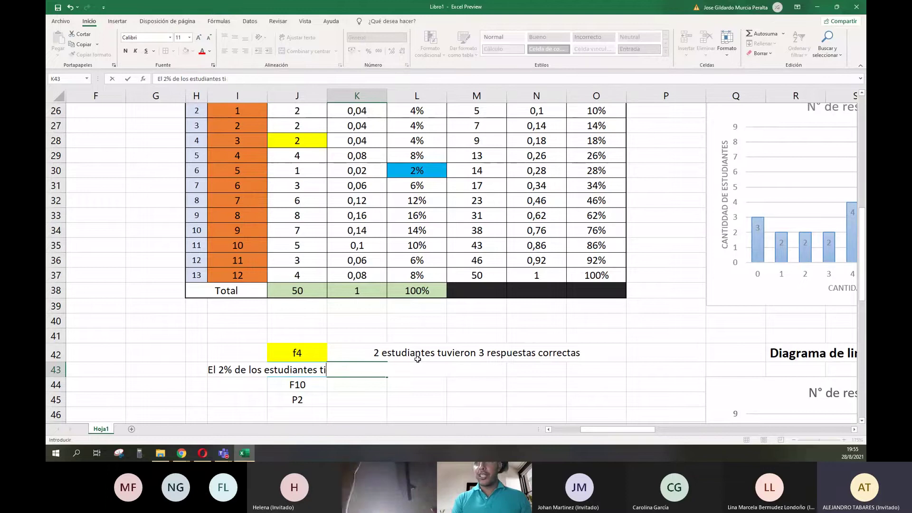
# - Complete the p6 interpretation in K43 with "contestaron 5 preguntas correctamente"
pyautogui.write('conte')
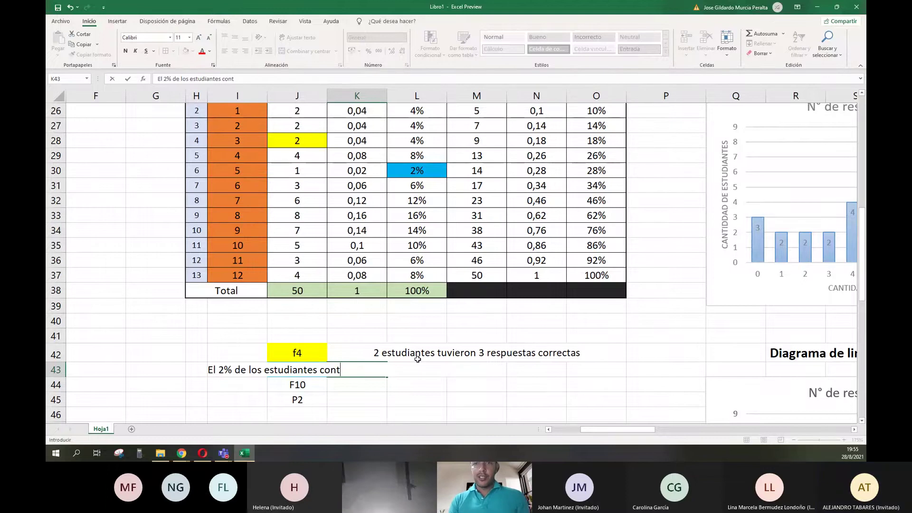
pyautogui.write('ntestar')
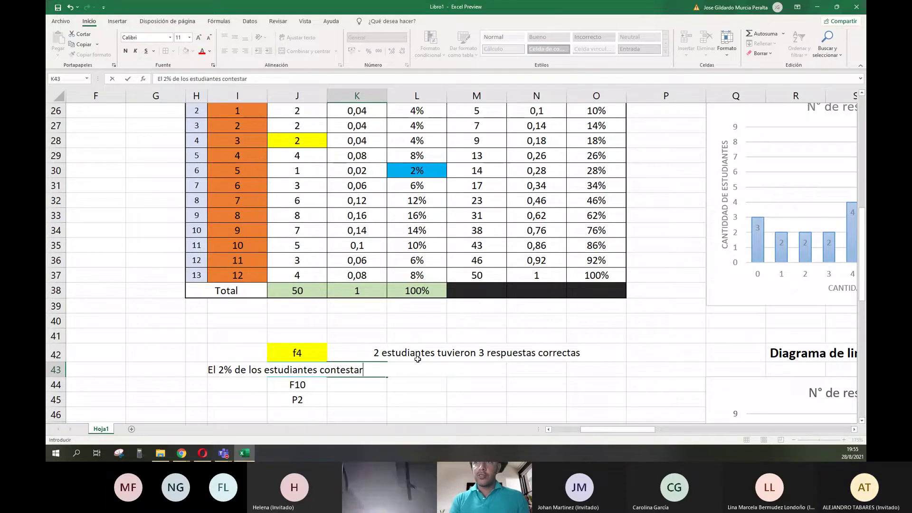
pyautogui.write('on 5 pre')
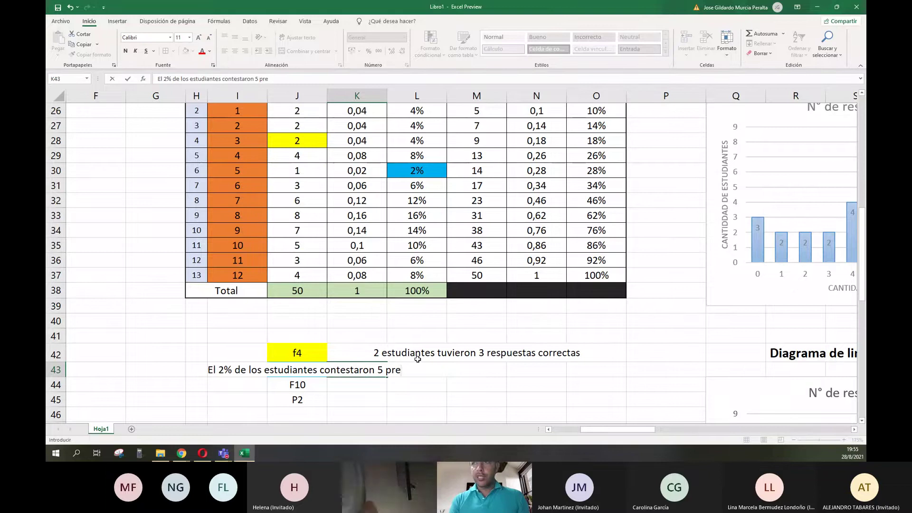
pyautogui.write('guntas')
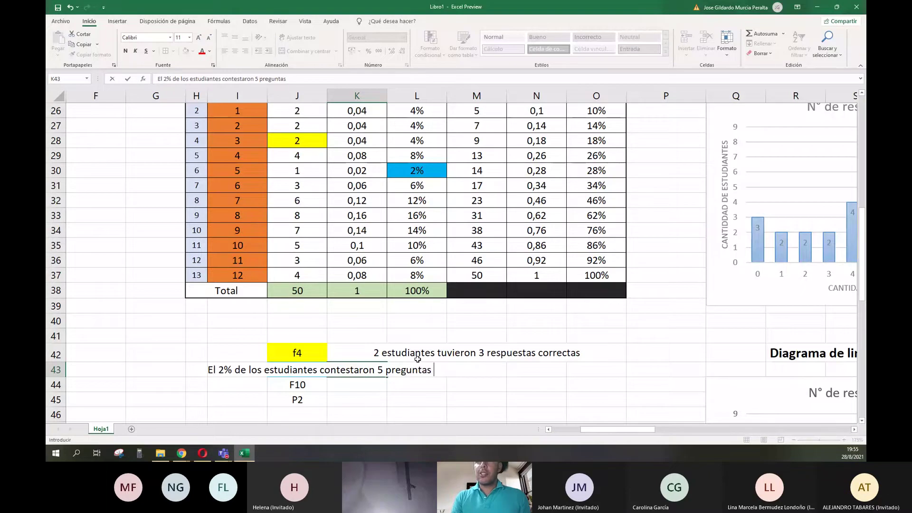
pyautogui.write(' correctame')
pyautogui.write('n')
pyautogui.press('BackSpace')
pyautogui.write('ctamente')
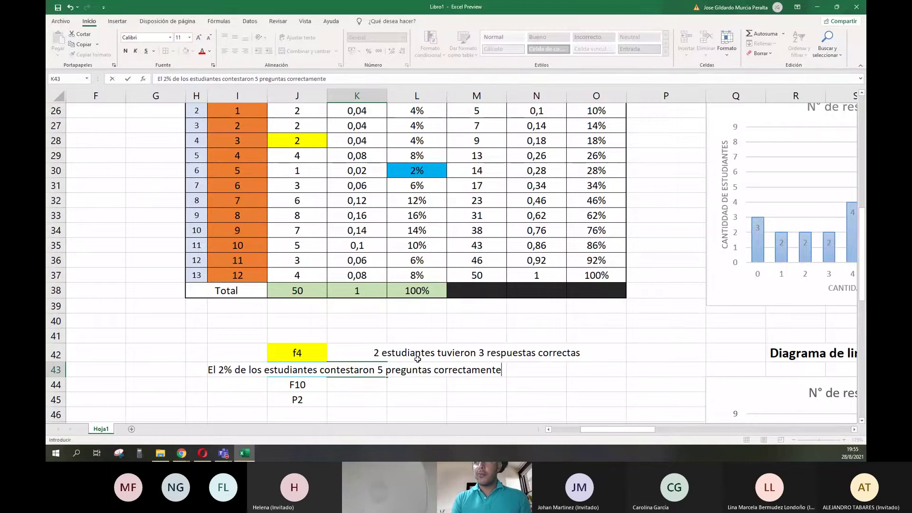
pyautogui.press('Return')
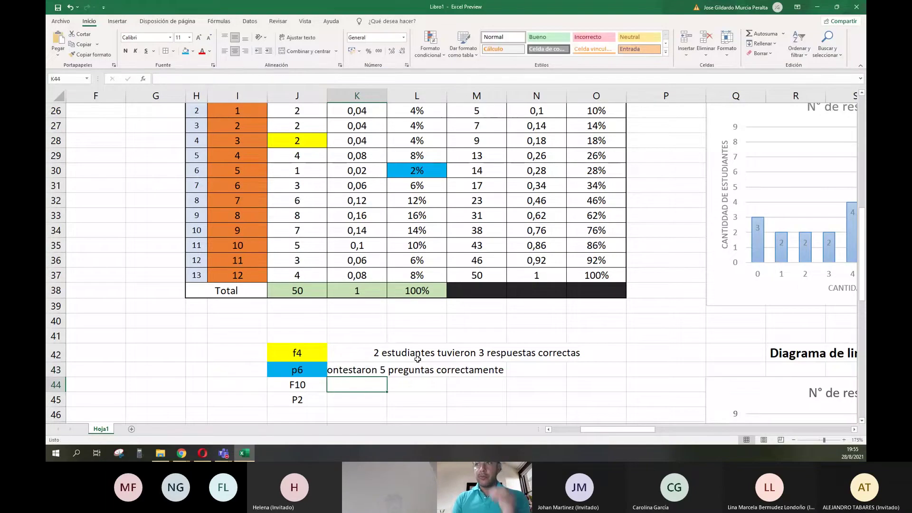
# - Merge and center the p6 interpretation across cells K43:O43
pyautogui.press('Up')
pyautogui.hotkey('shift', 'Right')
pyautogui.hotkey('shift', 'Right')
pyautogui.hotkey('shift', 'Right')
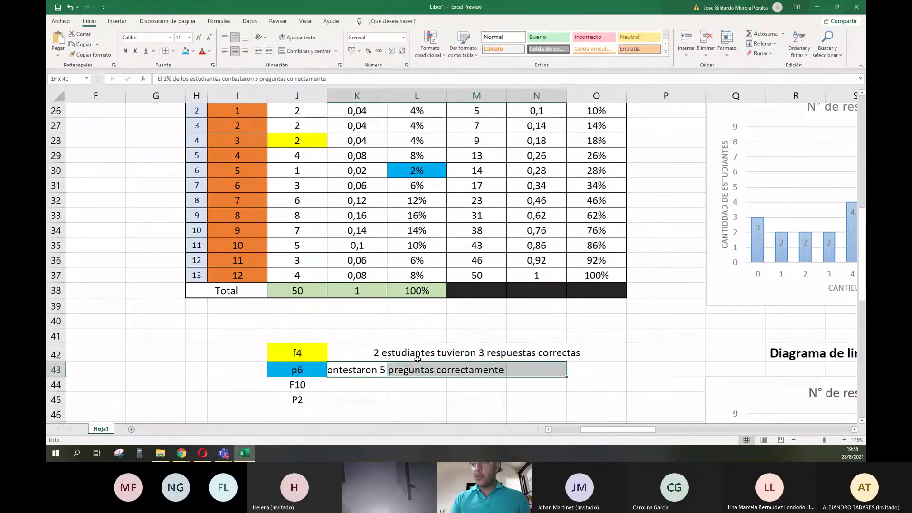
pyautogui.hotkey('shift', 'Right')
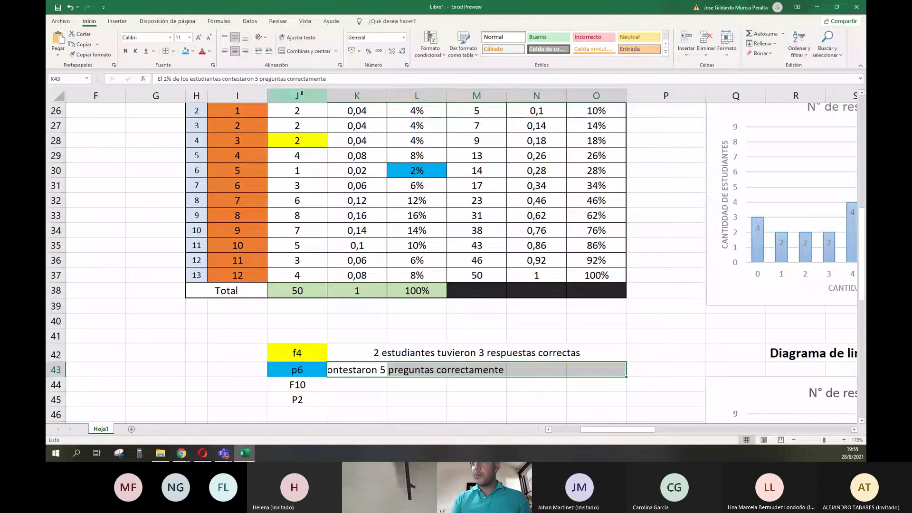
pyautogui.click(307, 51)
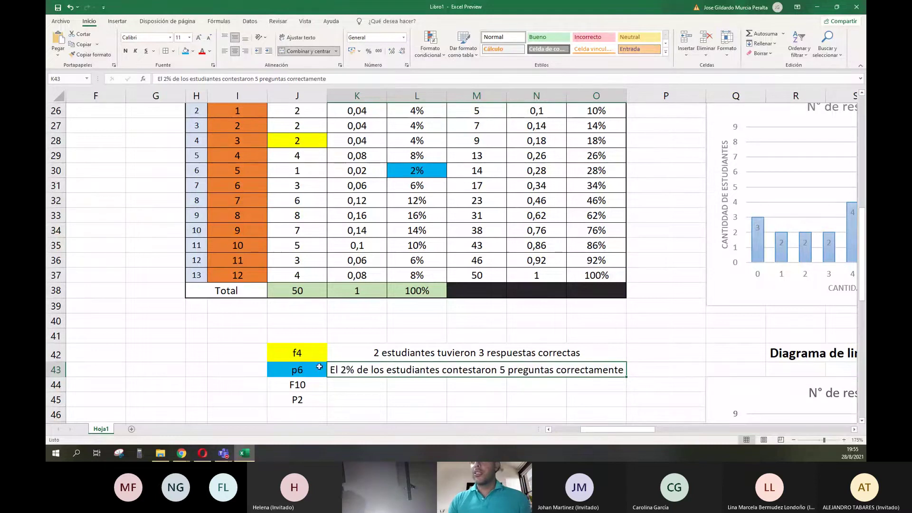
# - Fill the F10 label in cell J44 with standard green
pyautogui.click(301, 383)
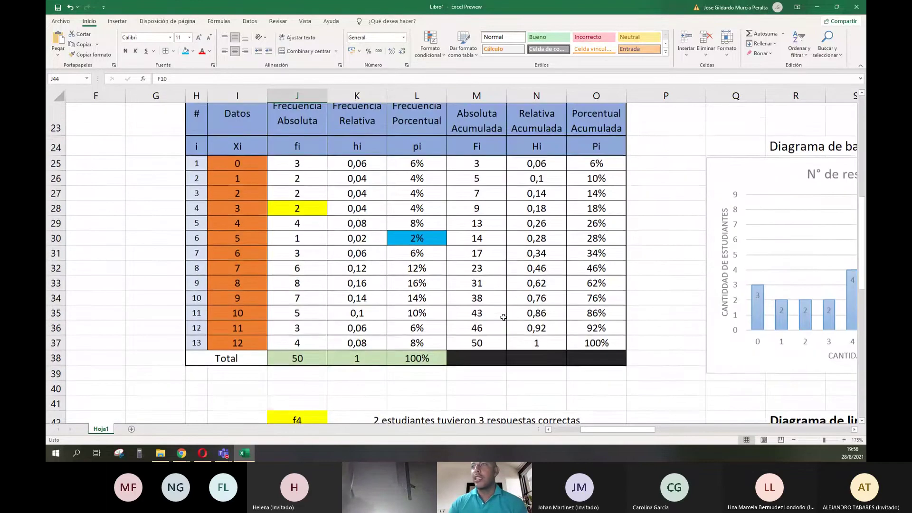
pyautogui.scroll(2, 504, 325)
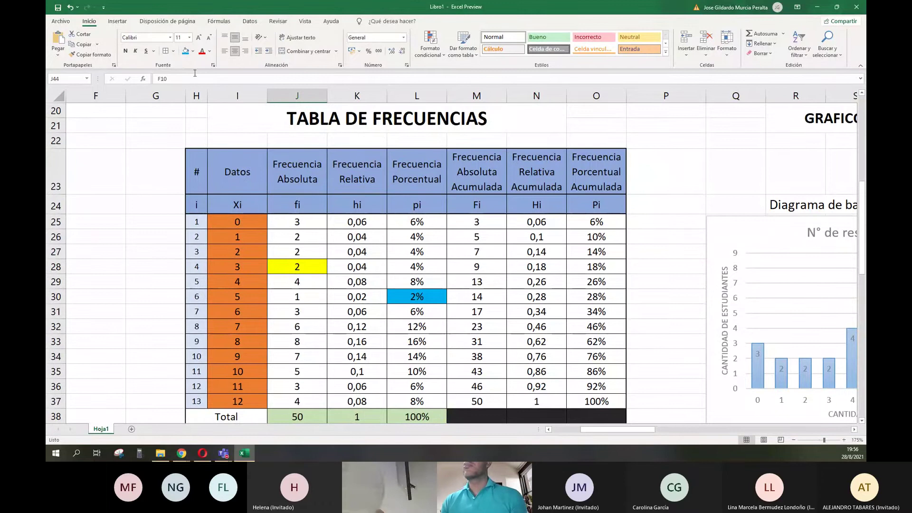
pyautogui.click(193, 53)
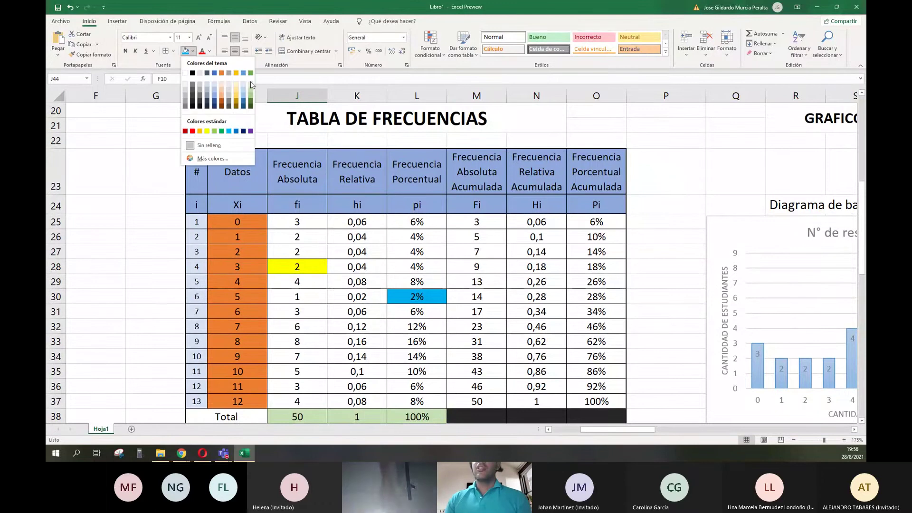
pyautogui.click(221, 131)
pyautogui.scroll(-4, 224, 141)
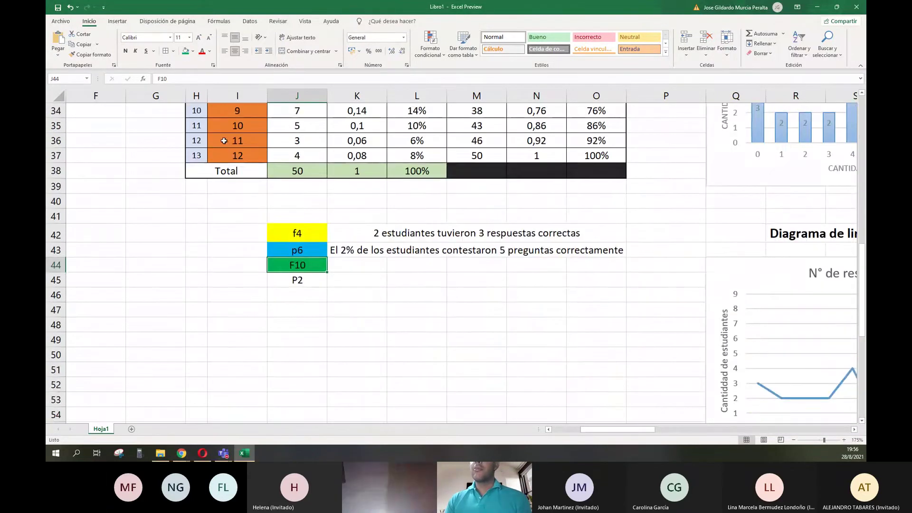
# - Examine the tenth cumulative absolute frequency in M34 against the data values in I25:I34 and their absolute frequencies
pyautogui.scroll(4, 224, 141)
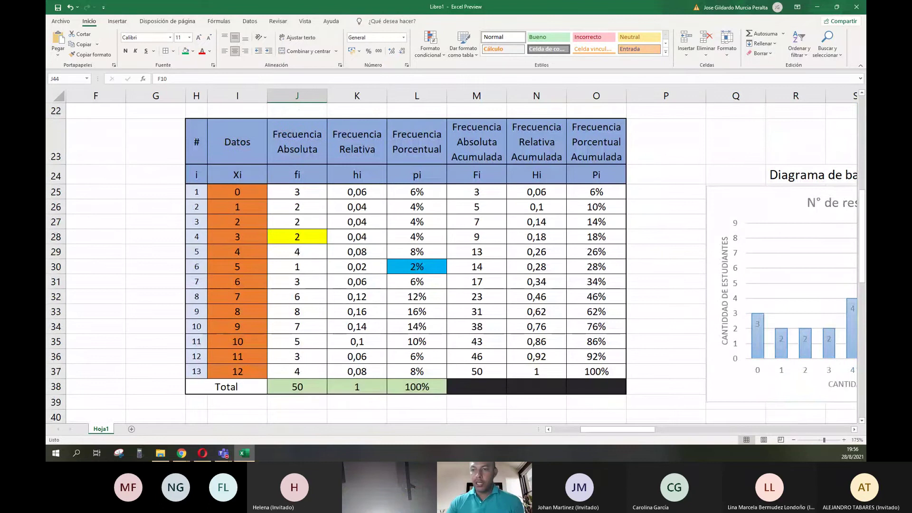
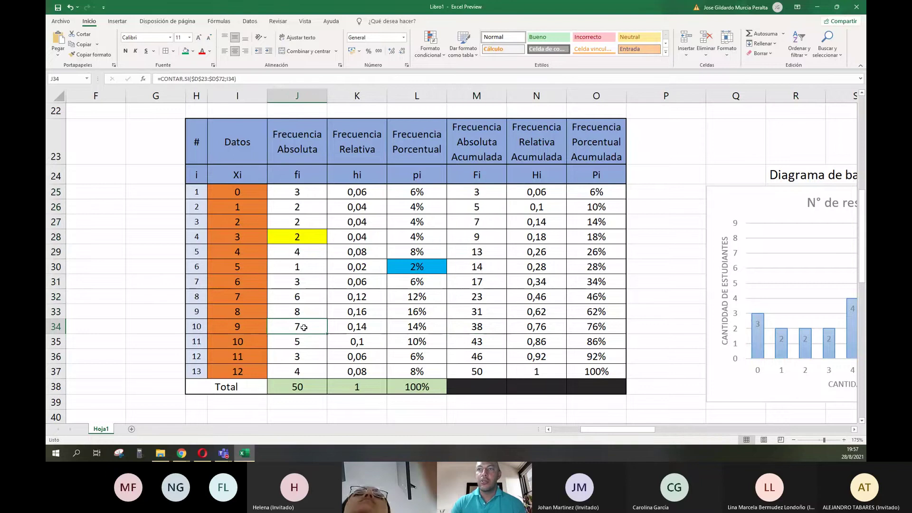
pyautogui.click(471, 327)
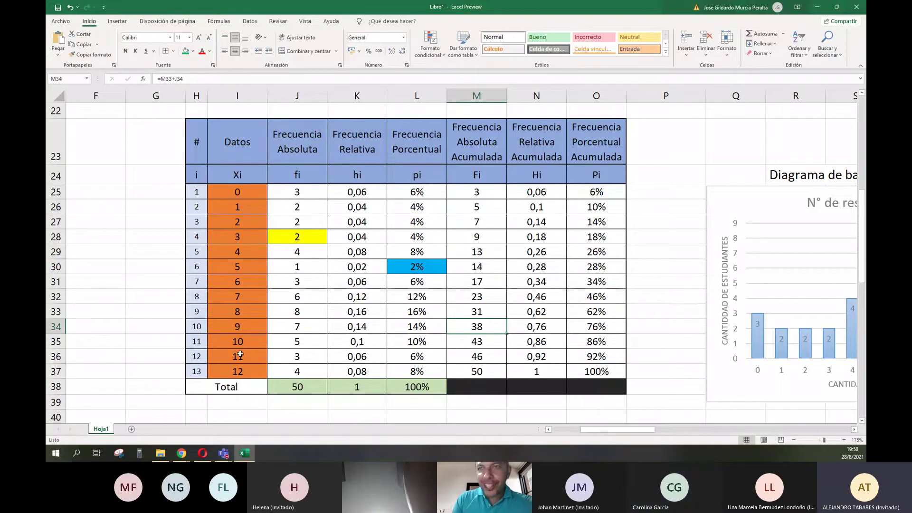
pyautogui.click(239, 333)
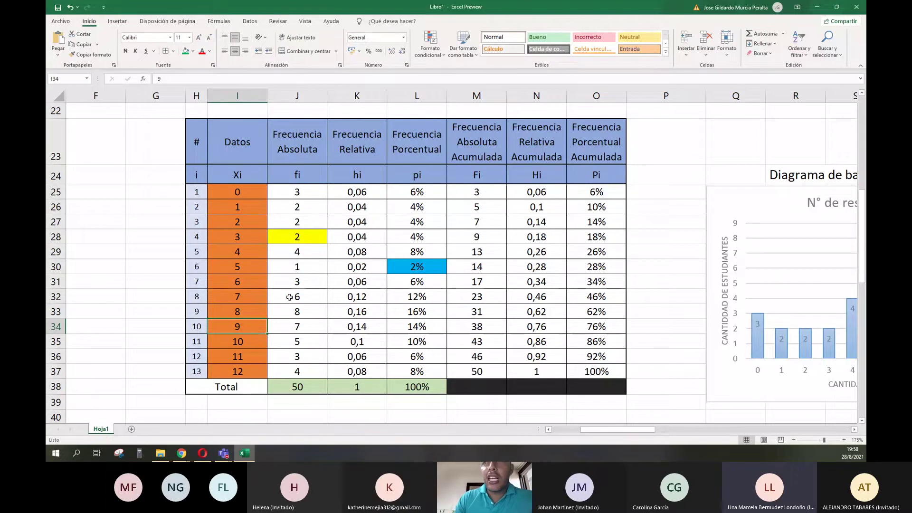
pyautogui.click(252, 191)
pyautogui.moveTo(248, 213); pyautogui.dragTo(243, 329)
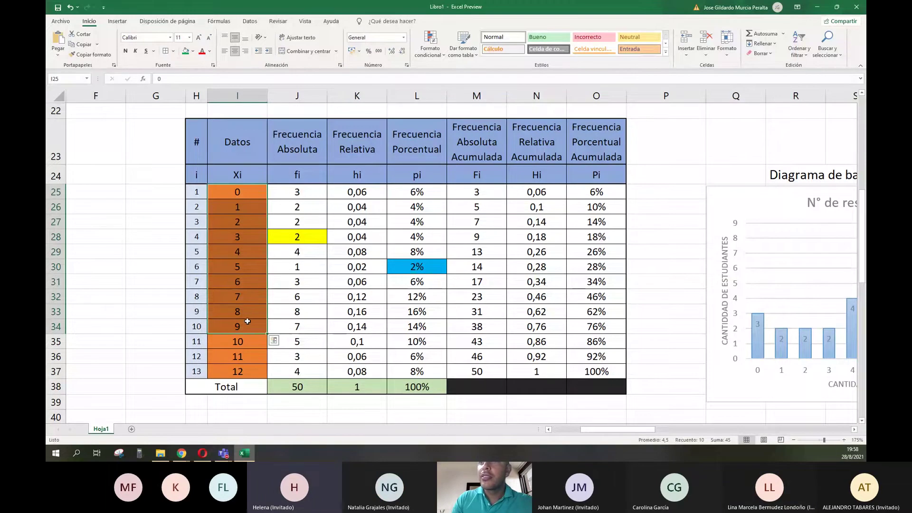
pyautogui.moveTo(236, 328); pyautogui.dragTo(473, 343)
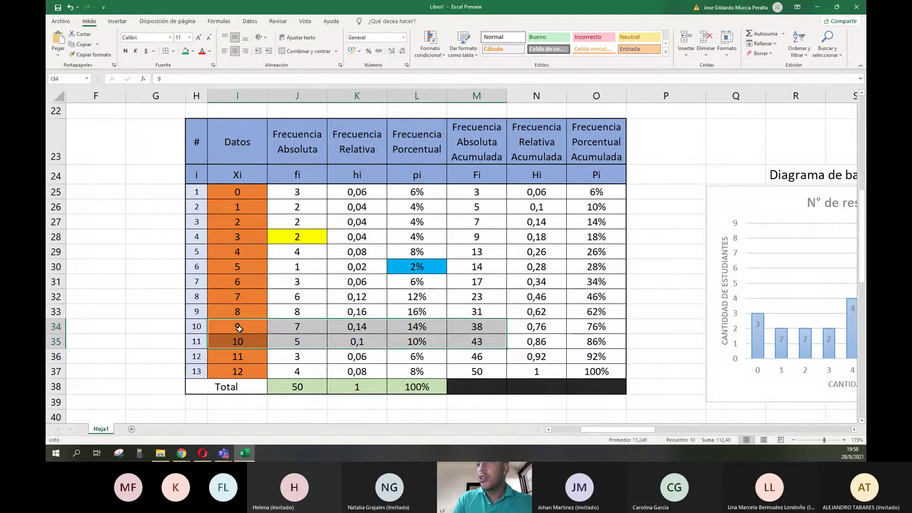
pyautogui.moveTo(239, 190); pyautogui.dragTo(316, 335)
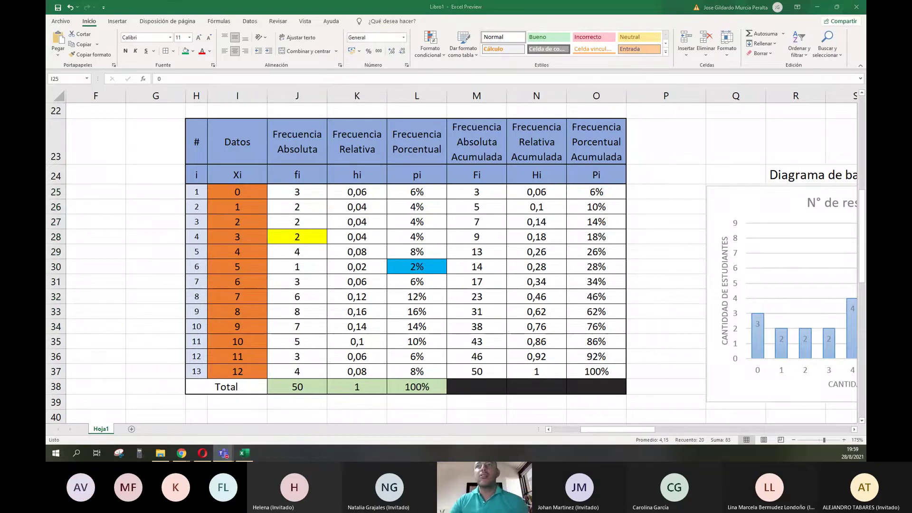
pyautogui.click(248, 191)
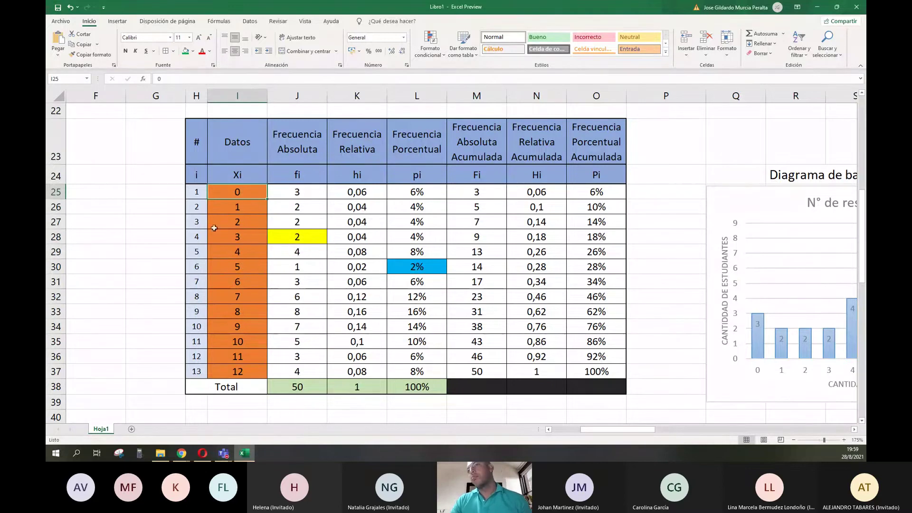
# - Highlight the tenth cumulative absolute frequency, cell M34, with the same green fill as the F10 label
pyautogui.scroll(-3, 419, 291)
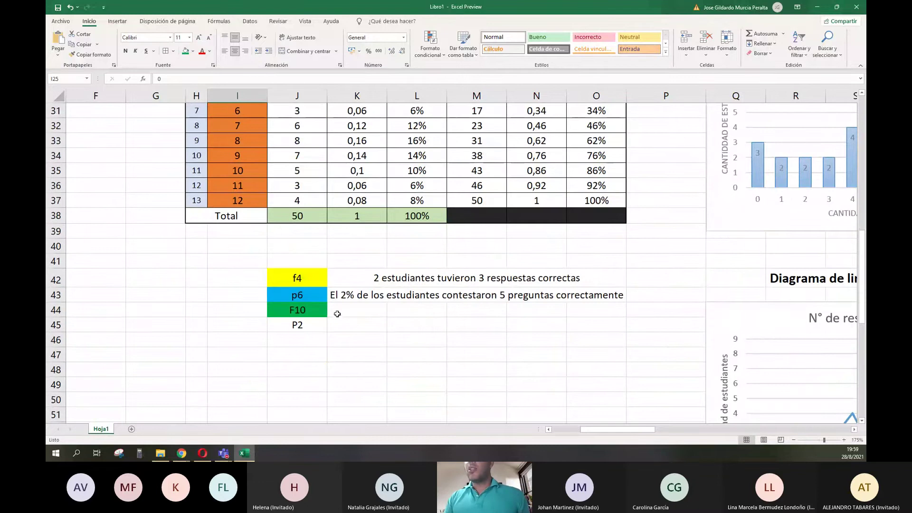
pyautogui.click(383, 312)
pyautogui.scroll(1, 415, 320)
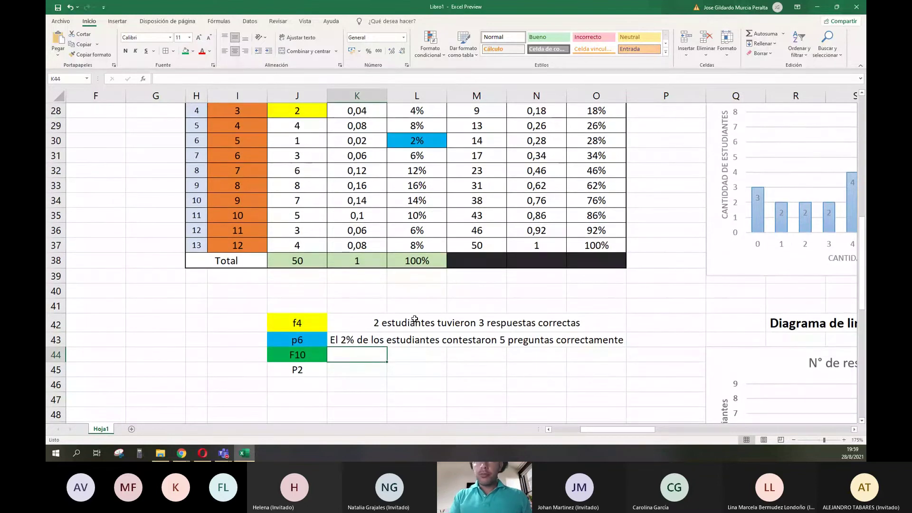
pyautogui.scroll(3, 423, 291)
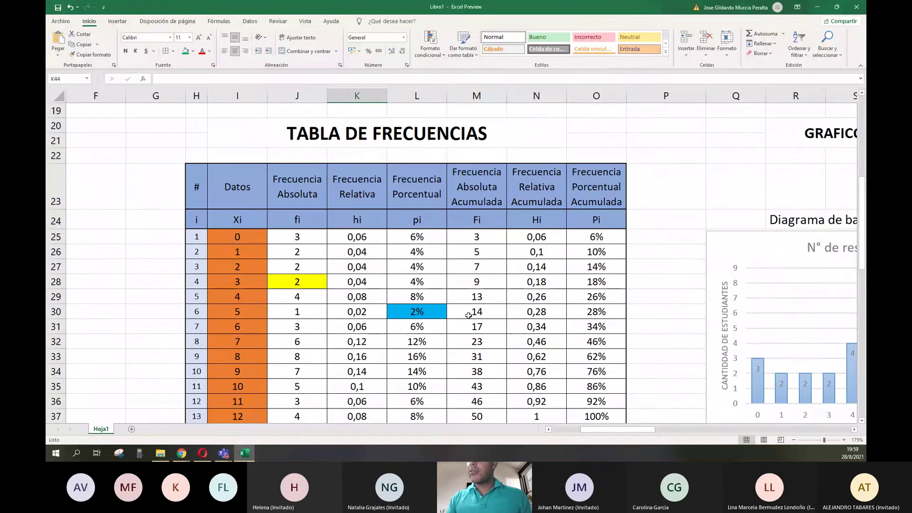
pyautogui.click(53, 375)
pyautogui.click(477, 373)
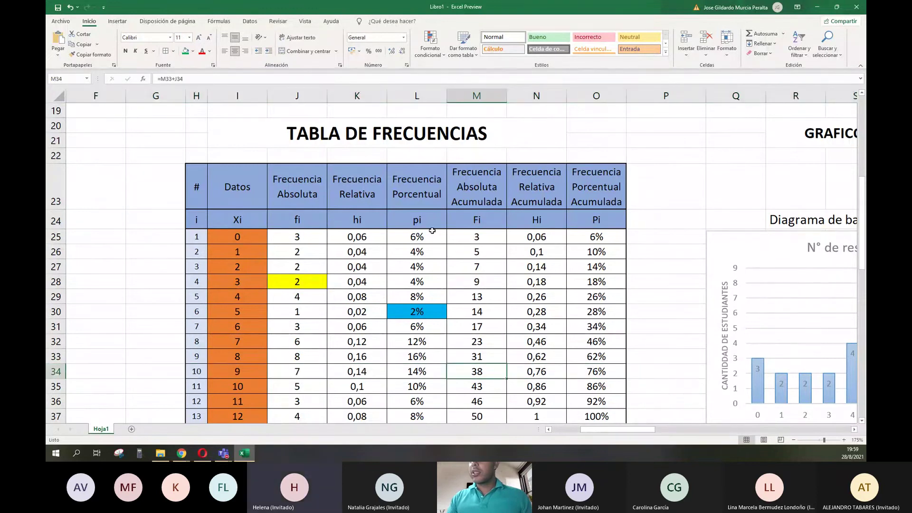
pyautogui.click(185, 51)
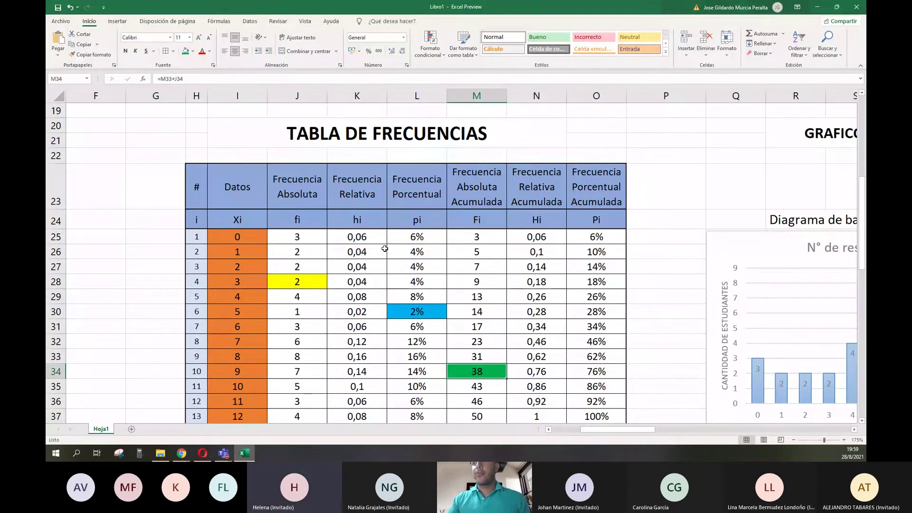
# - Enter the F10 interpretation in cell K44: "38 estudiantes respondieron entre 0 y 9 preguntas correctamente"
pyautogui.scroll(-3, 376, 352)
pyautogui.click(376, 353)
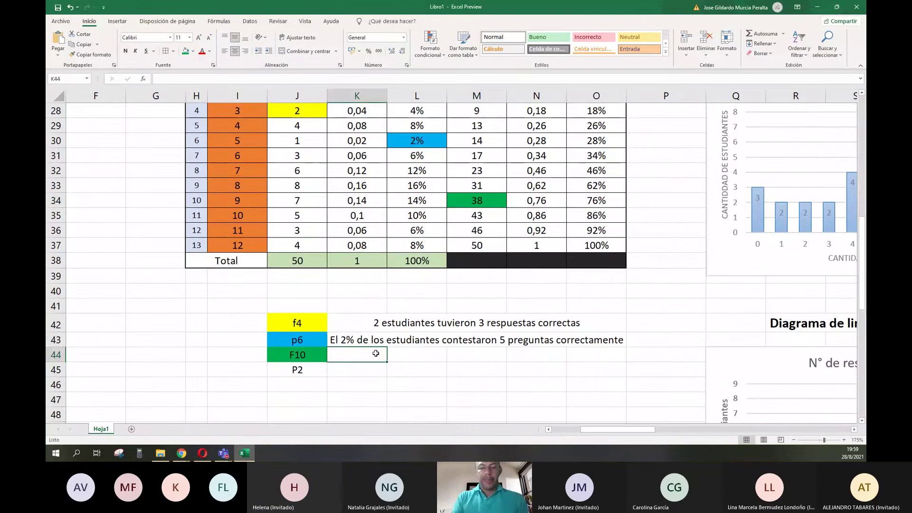
pyautogui.write('38 estudiantes')
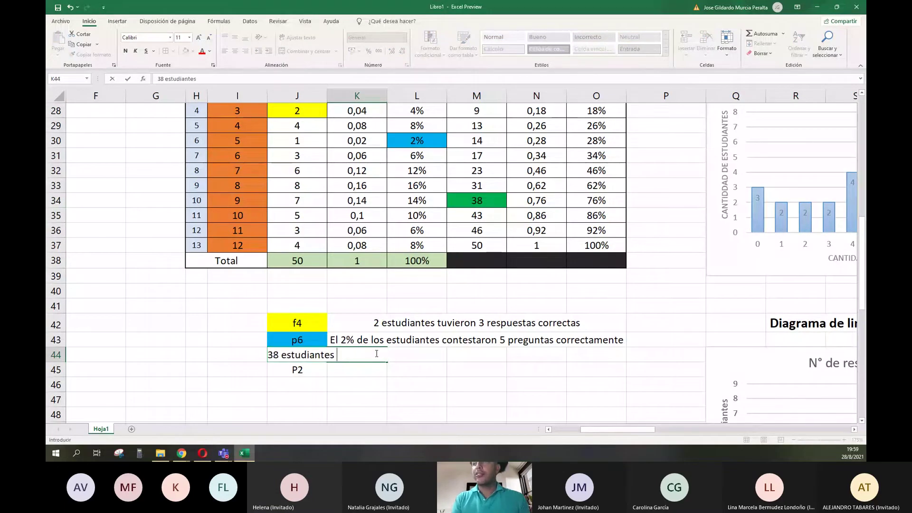
pyautogui.write(' respondieron')
pyautogui.press('BackSpace')
pyautogui.press('BackSpace')
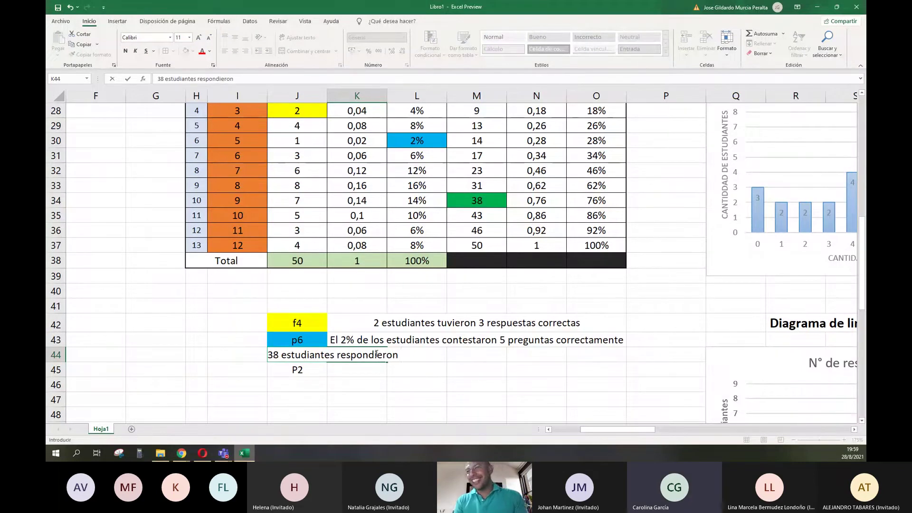
pyautogui.write('on entr')
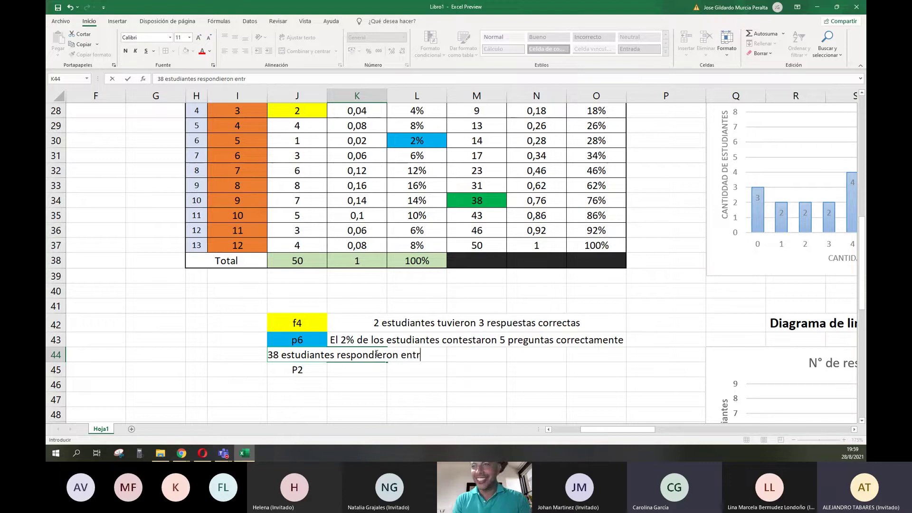
pyautogui.write('e 0 ')
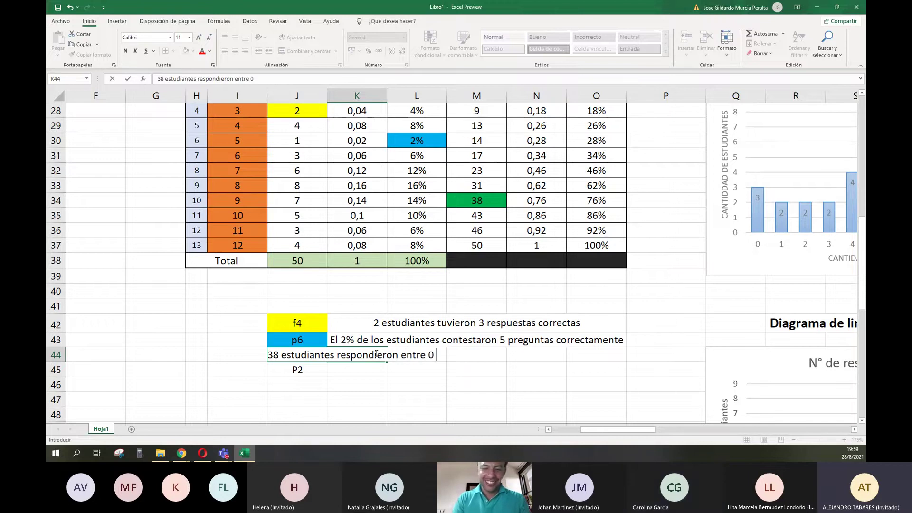
pyautogui.write('y 9 ')
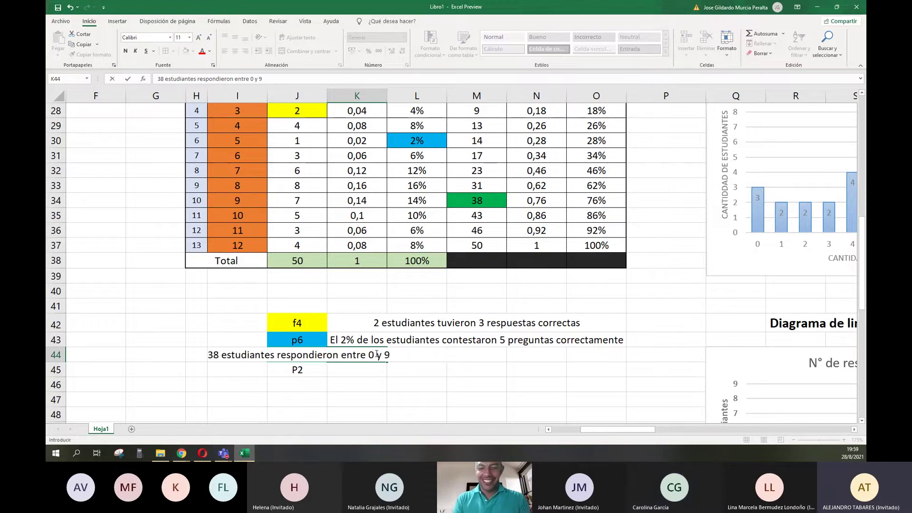
pyautogui.write('pre')
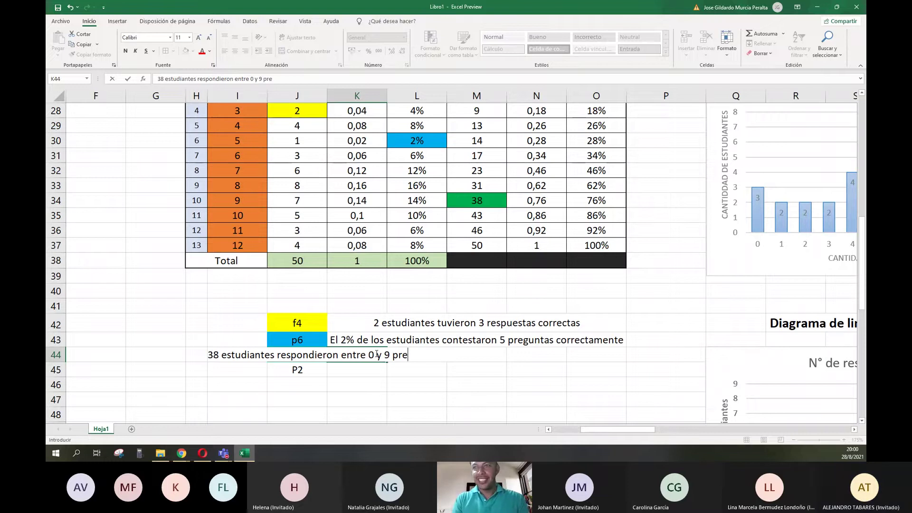
pyautogui.write('guntas correctamente')
pyautogui.press('Return')
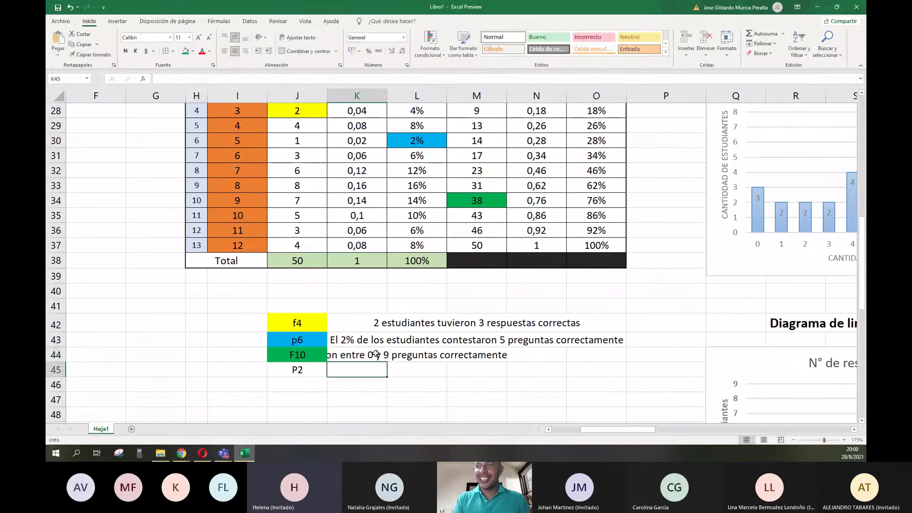
# - Merge and center the F10 interpretation across cells K44:O44
pyautogui.click(375, 354)
pyautogui.hotkey('shift', 'Right')
pyautogui.hotkey('shift', 'Right')
pyautogui.hotkey('shift', 'Right')
pyautogui.hotkey('shift', 'Right')
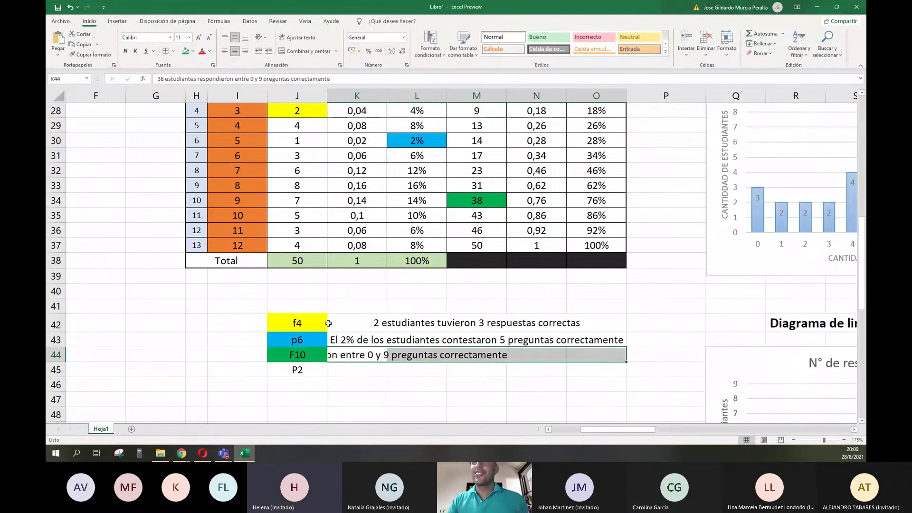
pyautogui.click(304, 51)
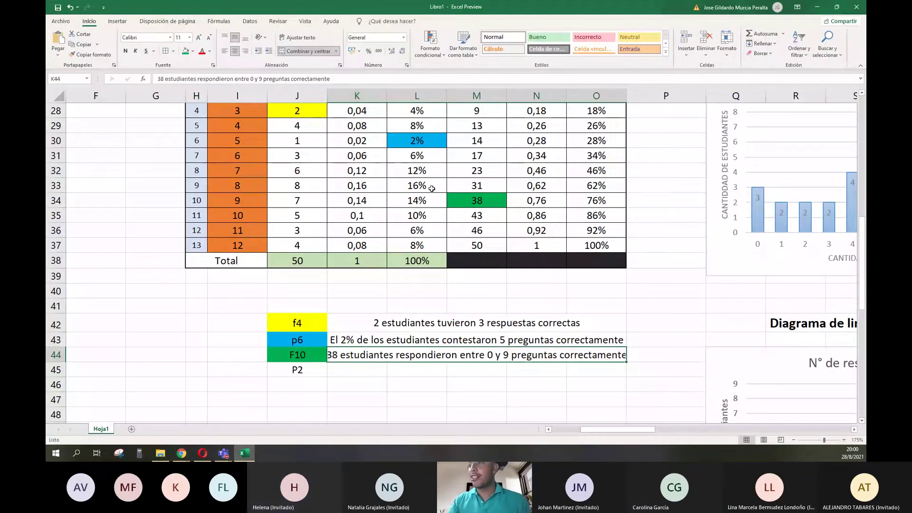
pyautogui.keyDown('shift'); pyautogui.click(660, 355); pyautogui.keyUp('shift')
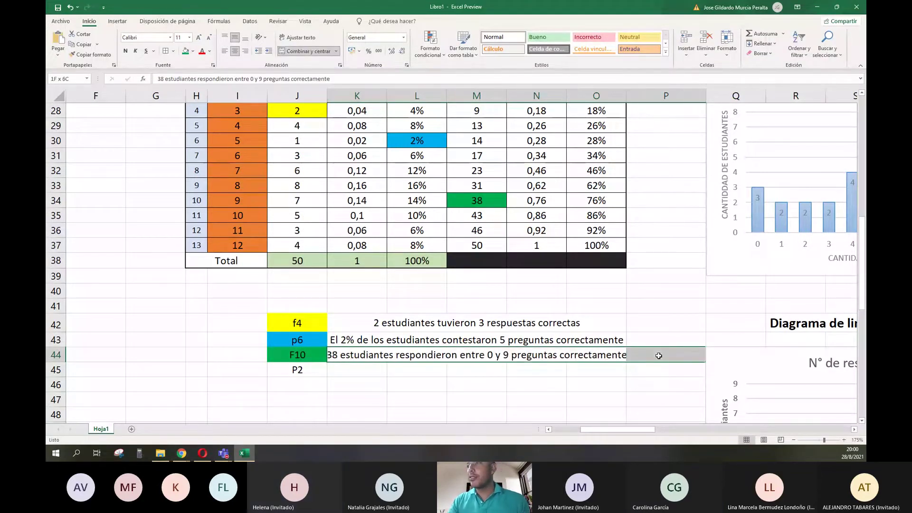
pyautogui.click(634, 354)
pyautogui.click(588, 360)
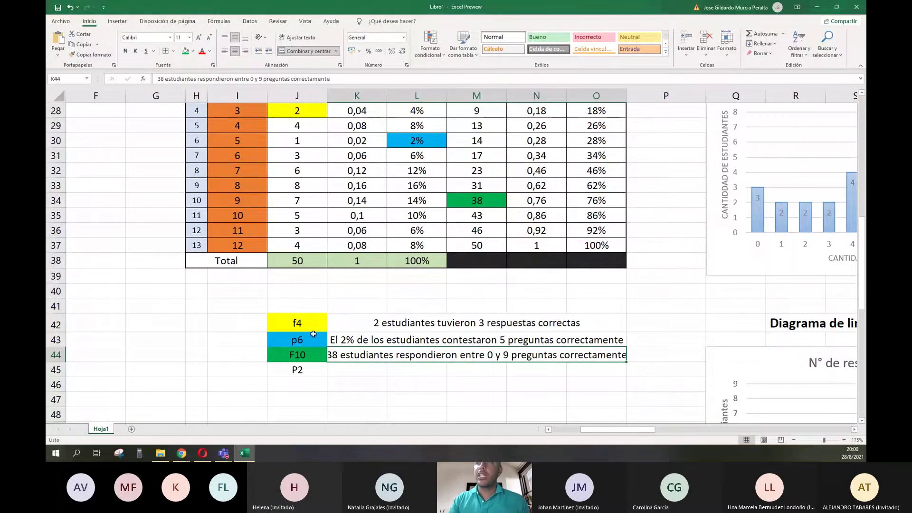
# - Move the four labels from J42:J45 to I42:I45 and merge and center the F10 interpretation across J44:O44
pyautogui.moveTo(306, 329); pyautogui.dragTo(221, 377)
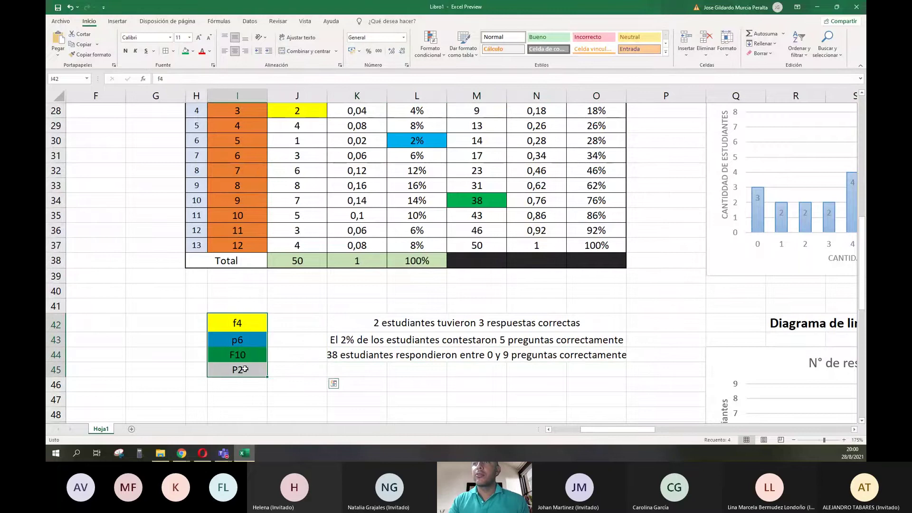
pyautogui.click(310, 353)
pyautogui.moveTo(310, 353); pyautogui.dragTo(618, 352)
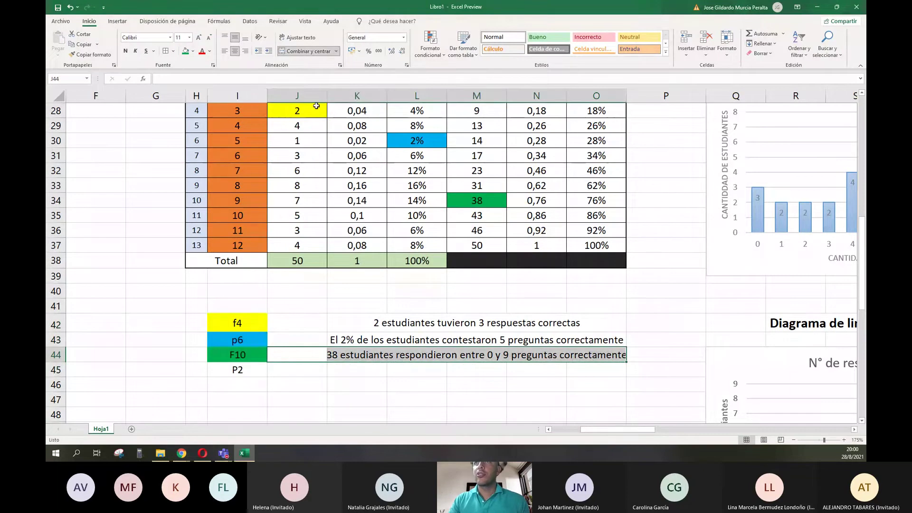
pyautogui.click(298, 52)
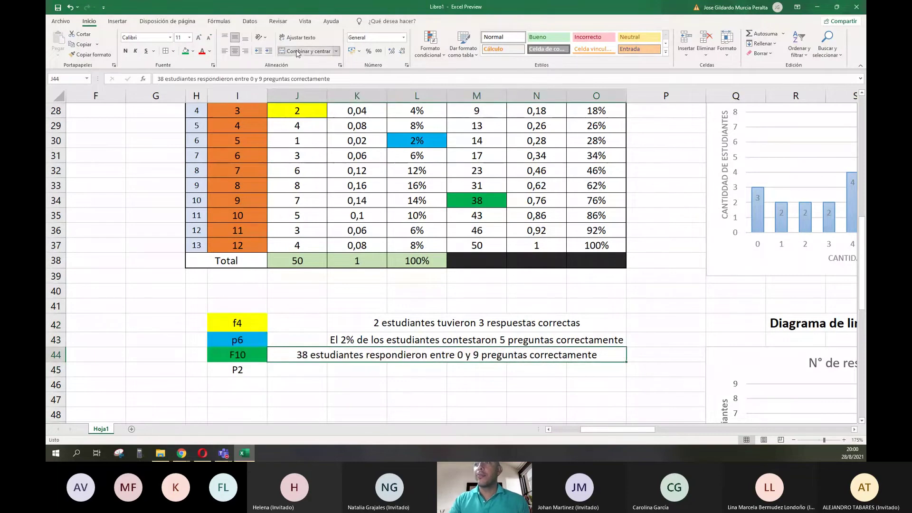
# - Merge and center the p6 interpretation across J43:O43 and the f4 interpretation across J42:O42
pyautogui.moveTo(299, 340); pyautogui.dragTo(305, 340)
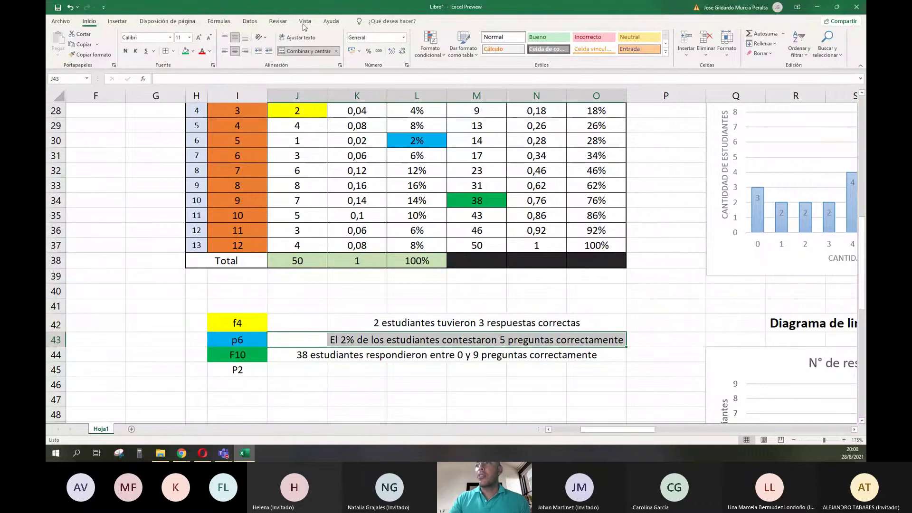
pyautogui.click(295, 51)
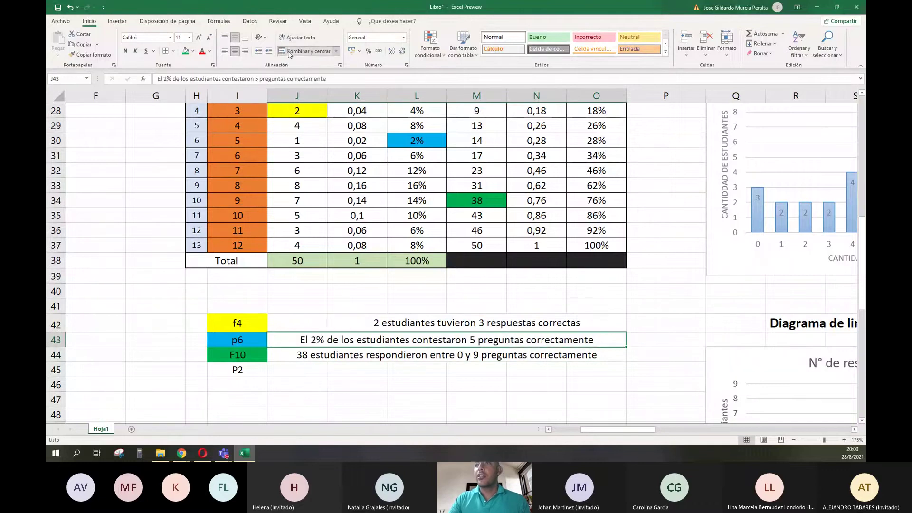
pyautogui.moveTo(319, 322); pyautogui.dragTo(363, 322)
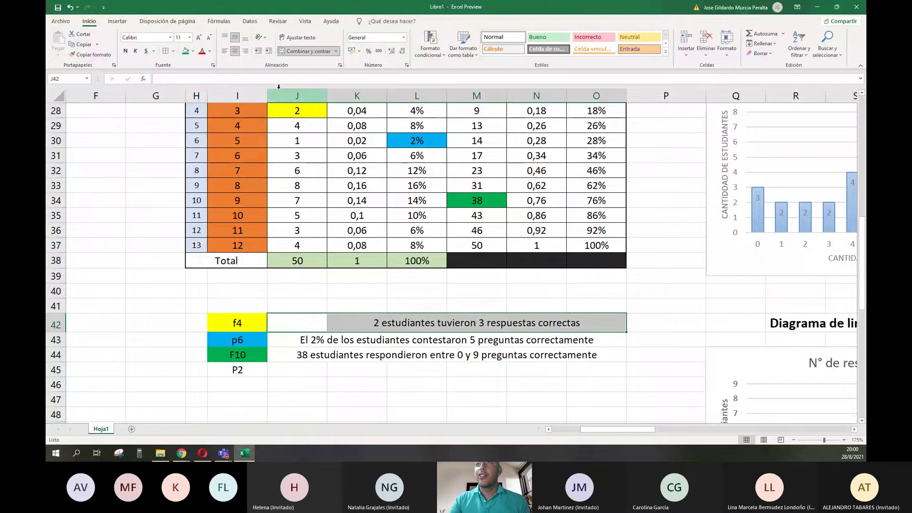
pyautogui.click(296, 50)
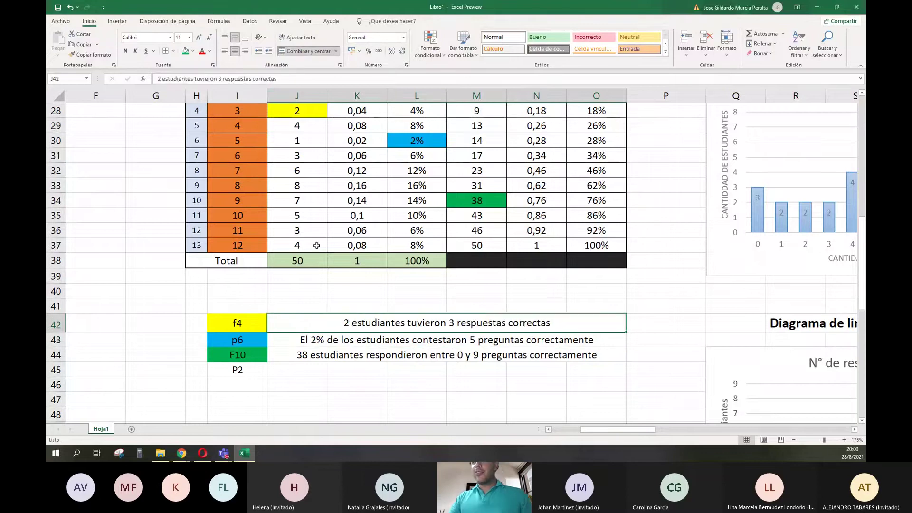
# - Examine the frequency table to locate P2, the second cumulative percentage frequency, and its corresponding data value
pyautogui.click(241, 374)
pyautogui.scroll(1, 284, 378)
pyautogui.scroll(-1, 284, 378)
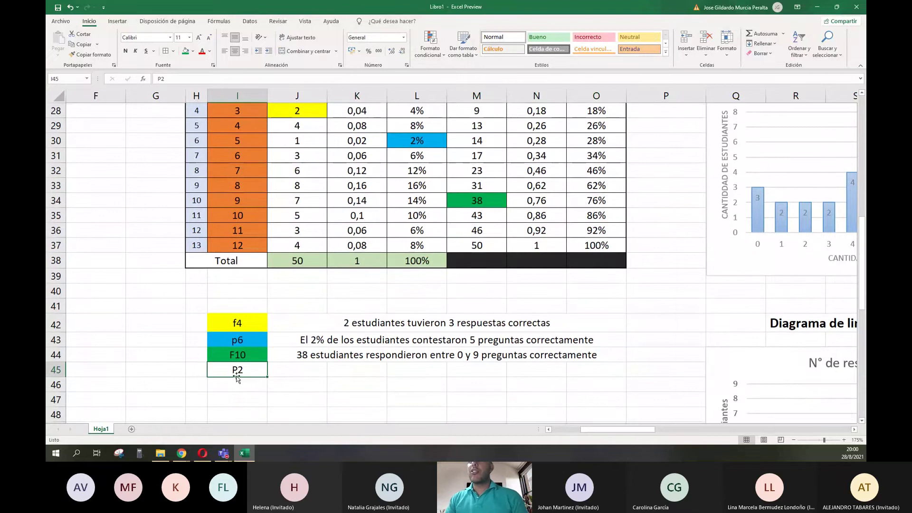
pyautogui.scroll(2, 263, 362)
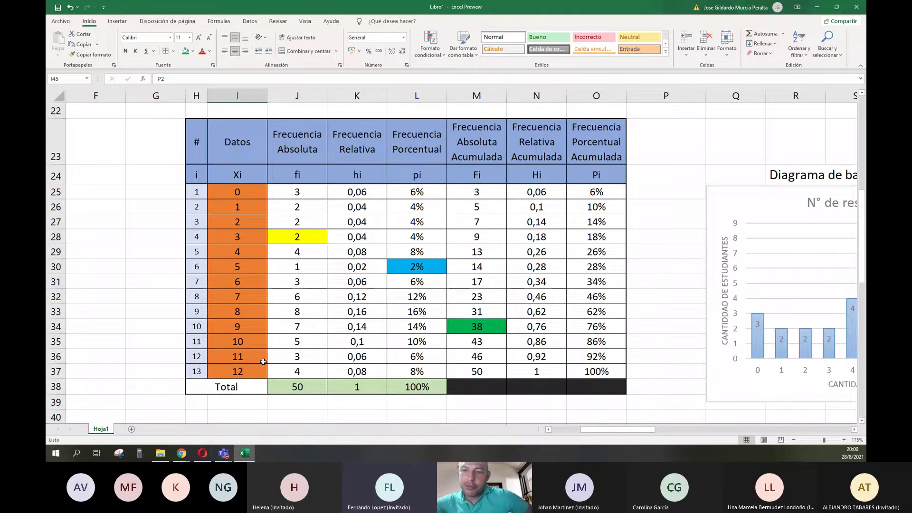
pyautogui.click(588, 207)
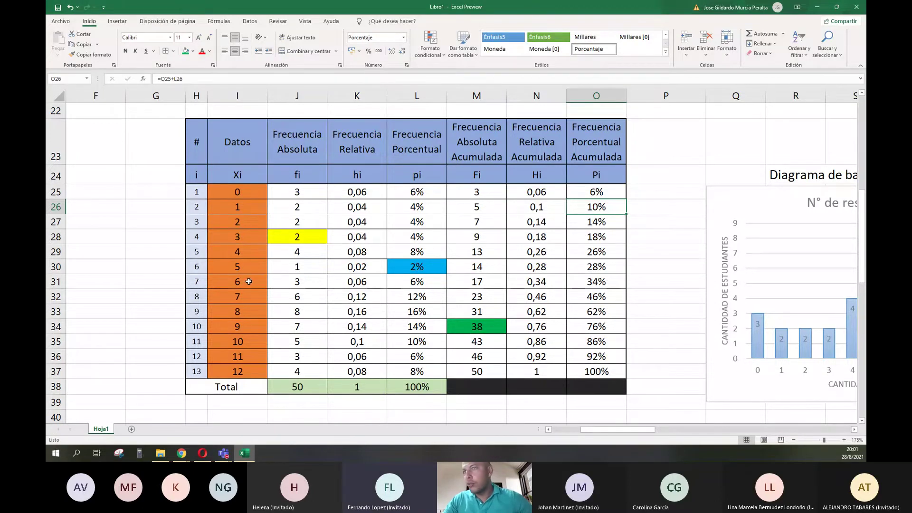
pyautogui.scroll(-2, 294, 328)
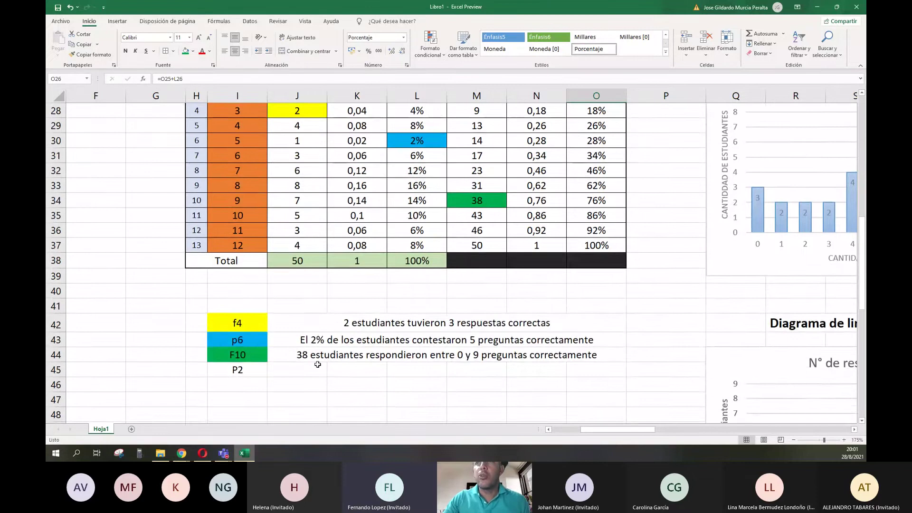
pyautogui.scroll(2, 293, 330)
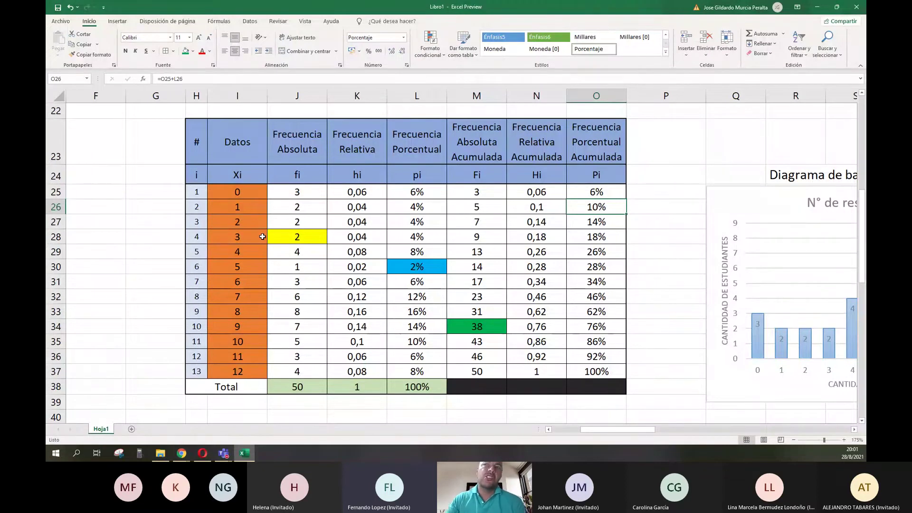
pyautogui.scroll(-1, 323, 242)
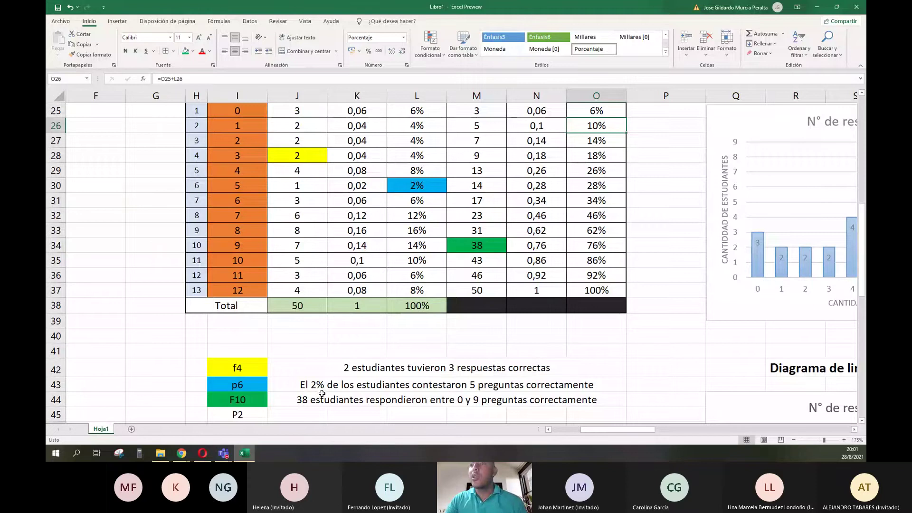
# - Highlight the second cumulative percentage frequency, cell O26, and the P2 label in I45 with the standard purple fill
pyautogui.click(242, 415)
pyautogui.scroll(3, 243, 415)
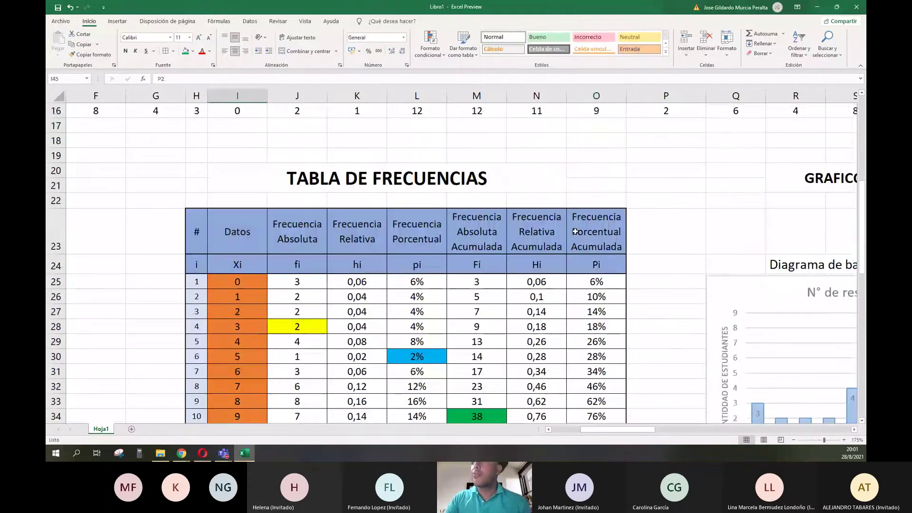
pyautogui.click(613, 297)
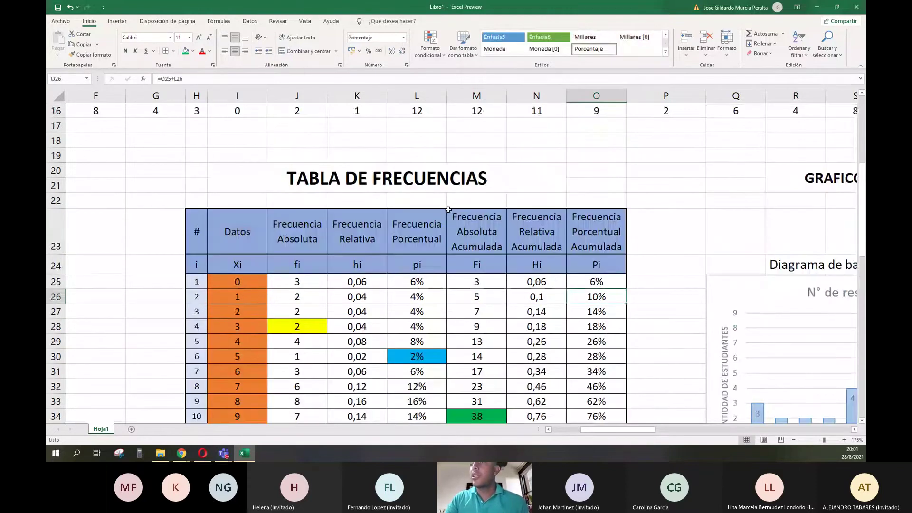
pyautogui.click(192, 51)
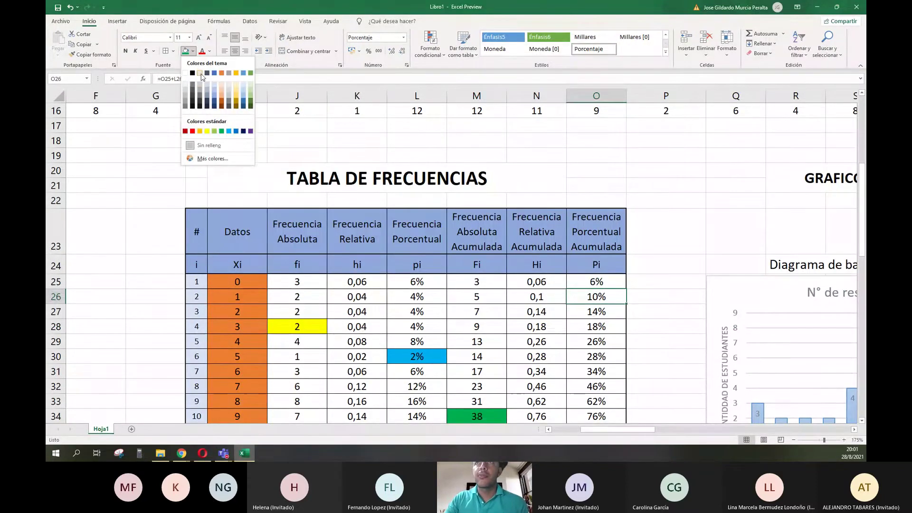
pyautogui.click(250, 131)
pyautogui.scroll(-3, 313, 219)
pyautogui.scroll(-1, 280, 332)
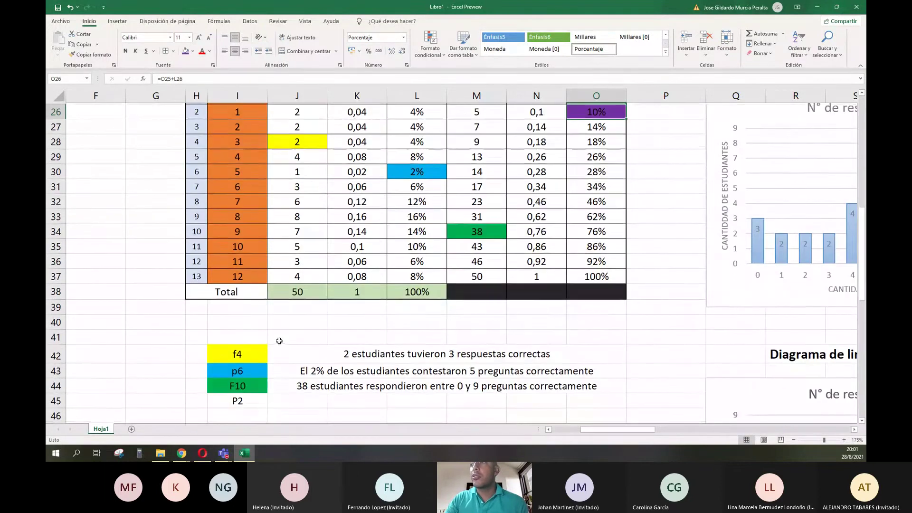
pyautogui.click(239, 367)
pyautogui.click(186, 51)
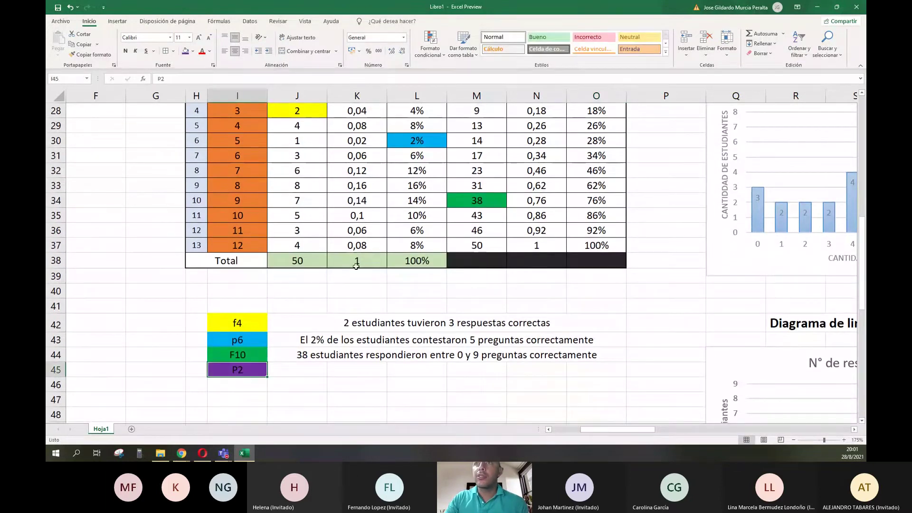
# - Merge and center cells J45:O45 beside the P2 label
pyautogui.click(313, 364)
pyautogui.keyDown('shift'); pyautogui.click(589, 368); pyautogui.keyUp('shift')
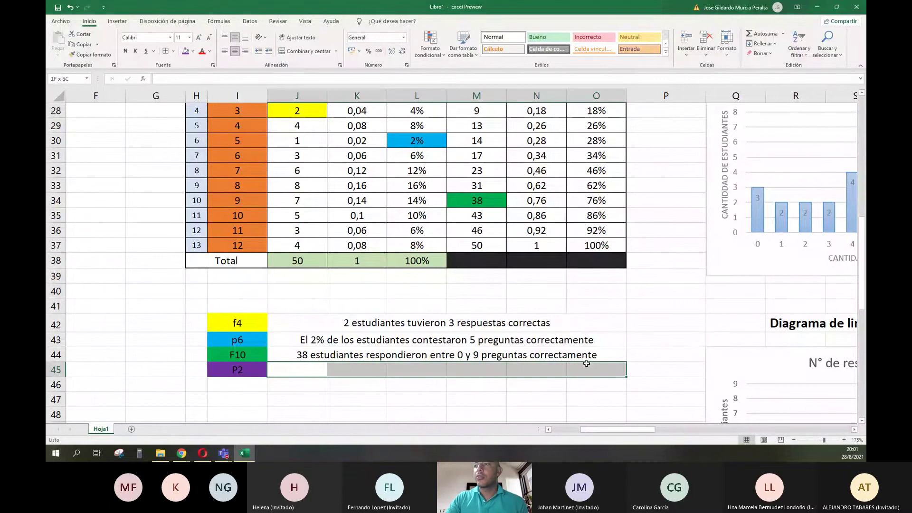
pyautogui.click(309, 51)
# - Enter the P2 interpretation in merged cell J45: "El 10% de los estudiantes respondieron entre 0 y 1 pregunta correctamente"
pyautogui.scroll(6, 417, 256)
pyautogui.scroll(-7, 417, 256)
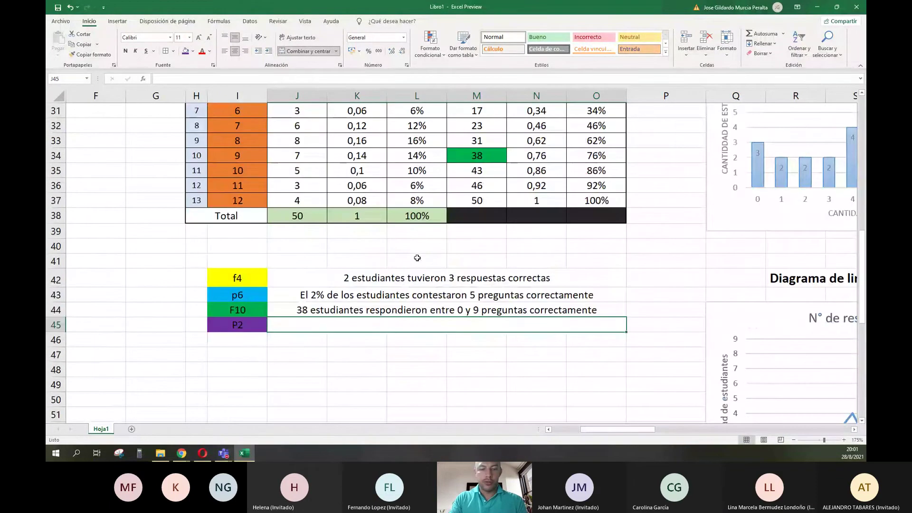
pyautogui.write('El 10')
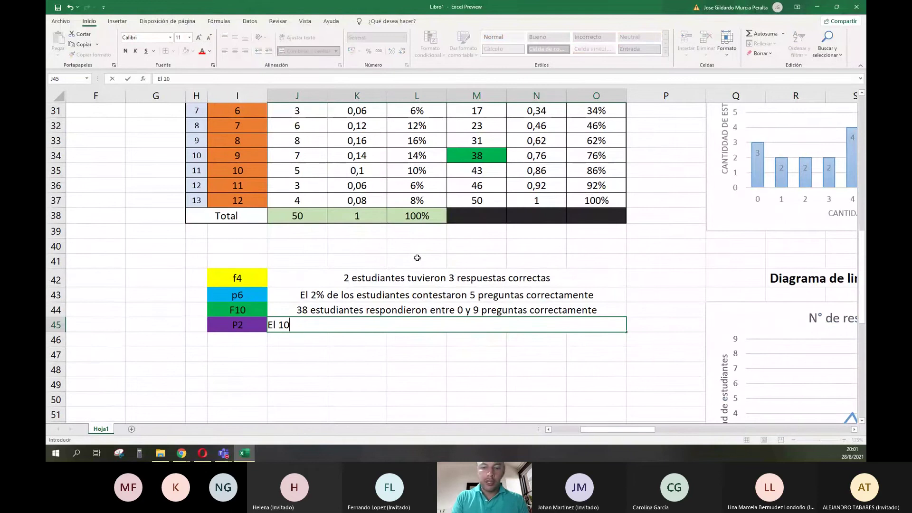
pyautogui.write('% de los estudiantes respondie')
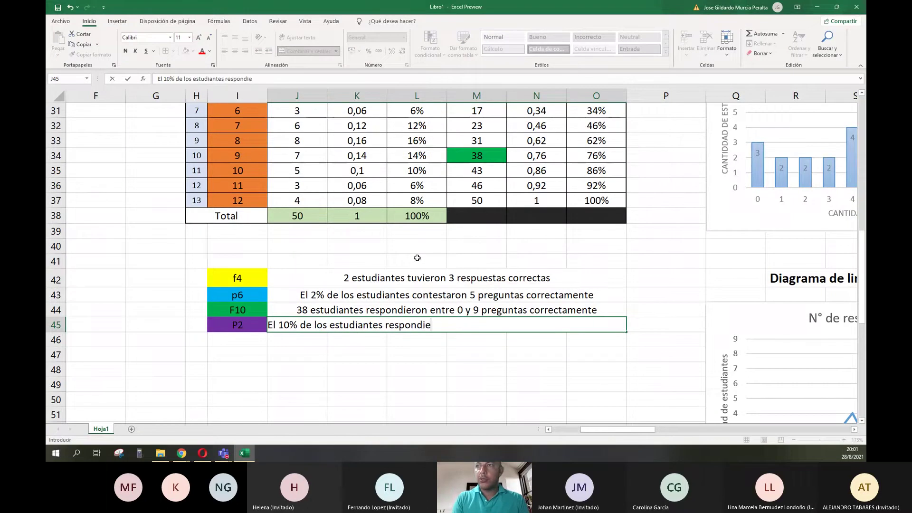
pyautogui.write('ron')
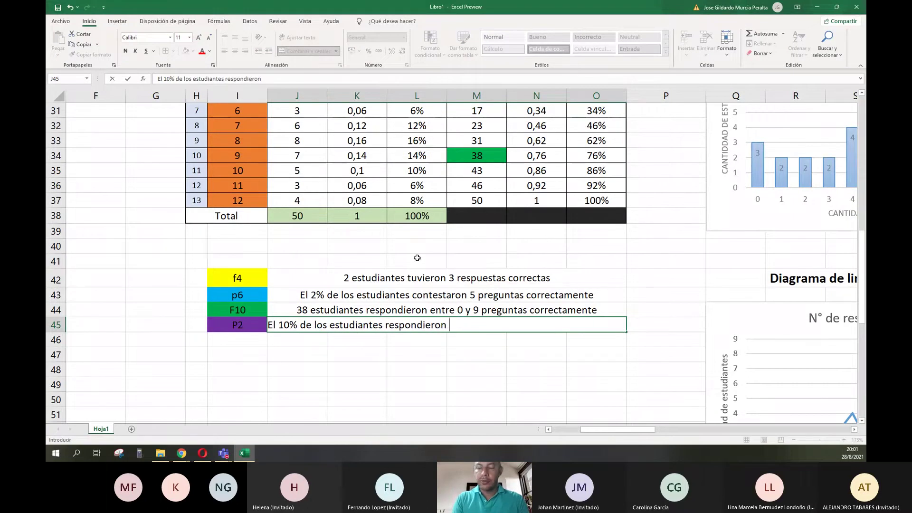
pyautogui.write(' 0')
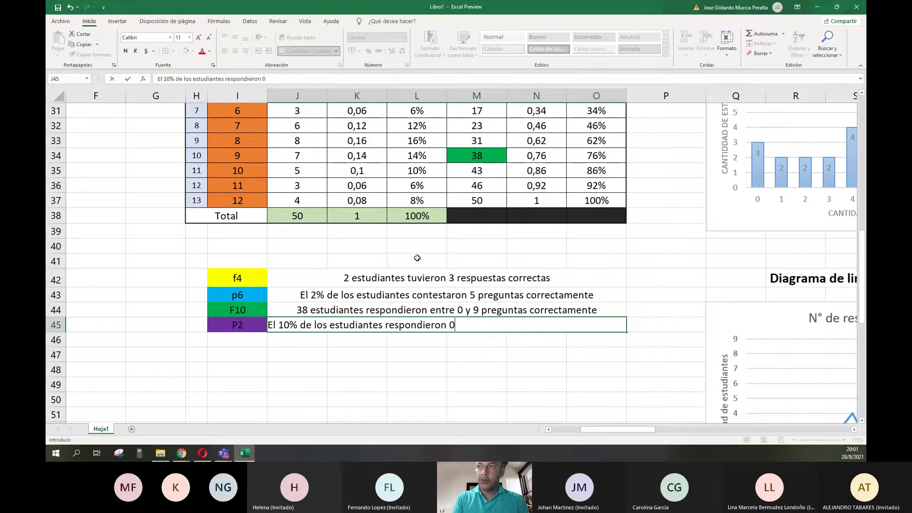
pyautogui.press('BackSpace')
pyautogui.write('entre ')
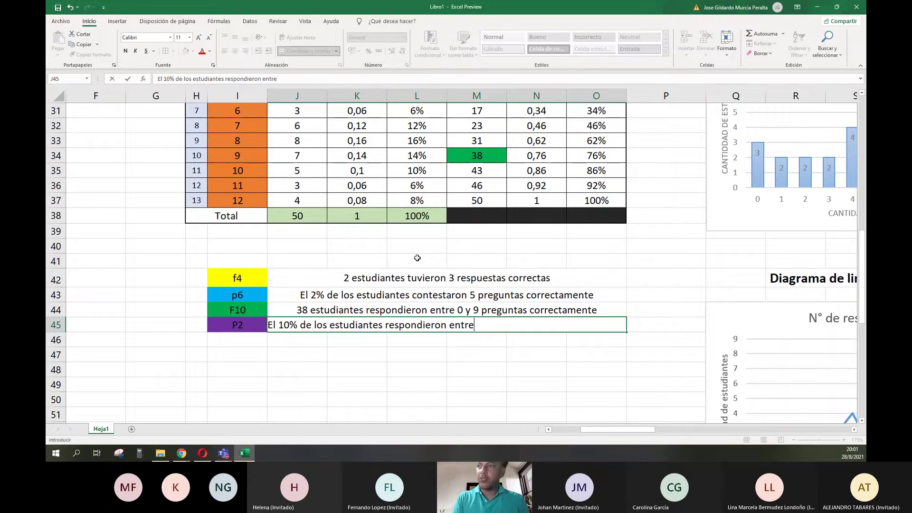
pyautogui.write('0 ')
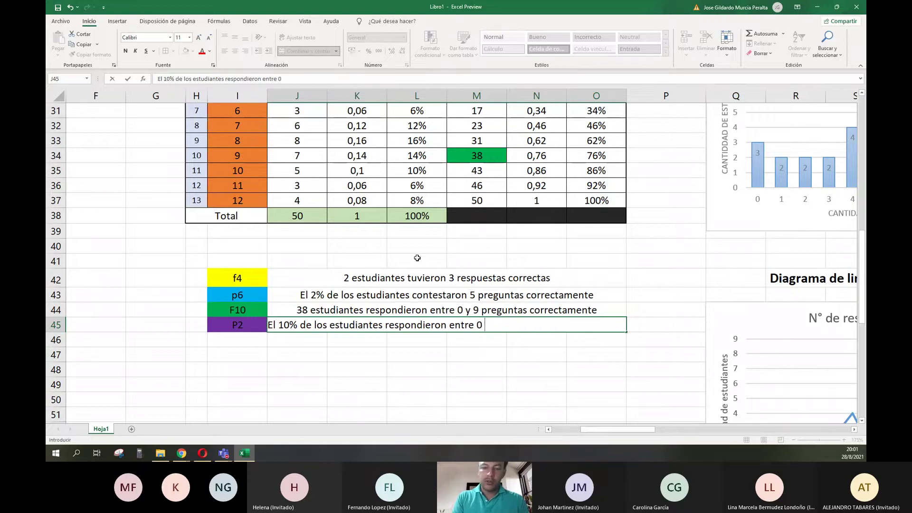
pyautogui.write('y ')
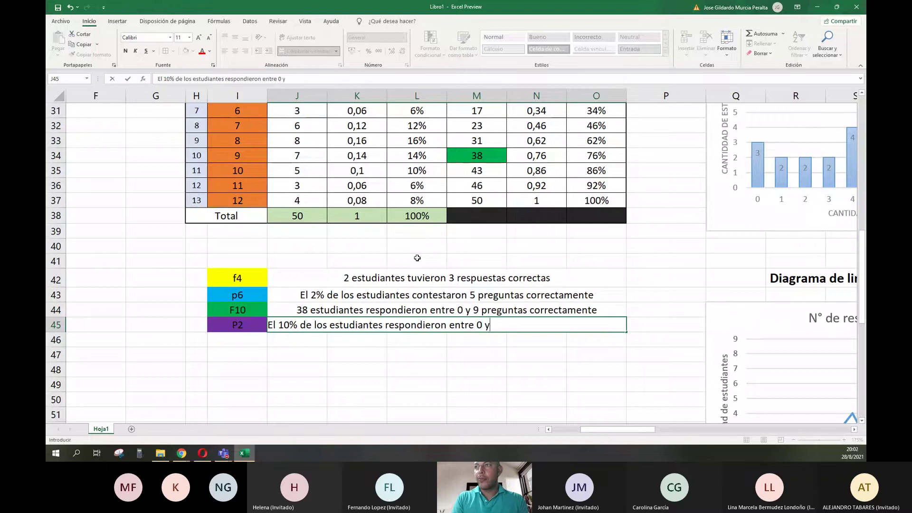
pyautogui.write('1 pregunta')
pyautogui.press('BackSpace')
pyautogui.press('BackSpace')
pyautogui.press('BackSpace')
pyautogui.write('tudian')
pyautogui.press('Right')
pyautogui.write('a correct')
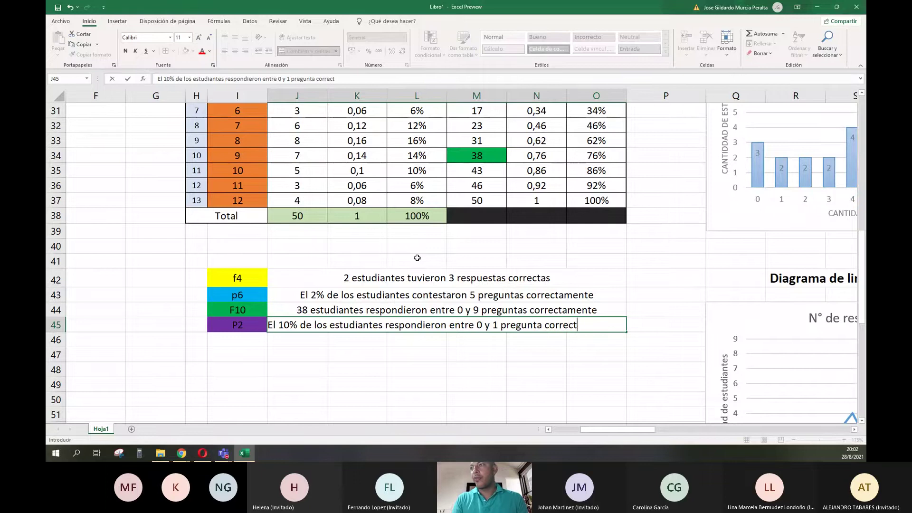
pyautogui.write('a')
pyautogui.write('mente')
pyautogui.press('Return')
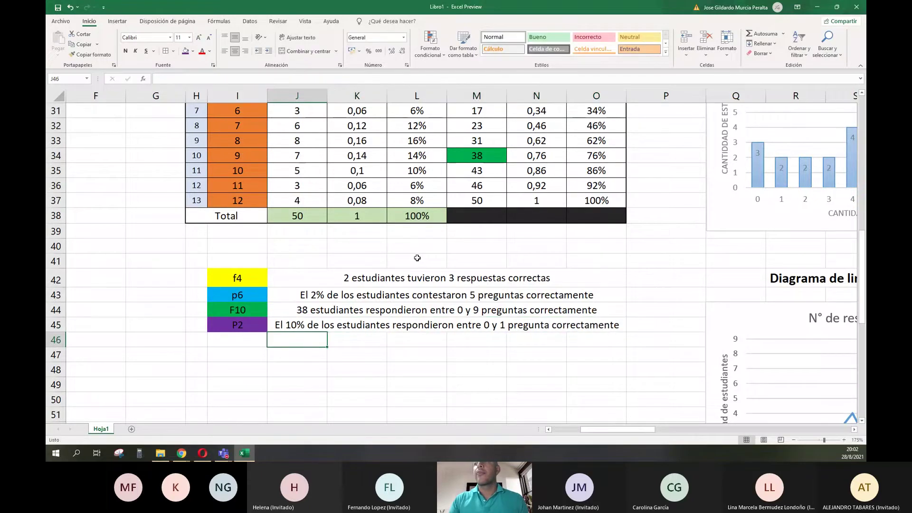
# - Review the four interpretations in I42:O45 and the whole frequency table, including its headers, data rows and Datos column
pyautogui.moveTo(253, 277); pyautogui.dragTo(332, 325)
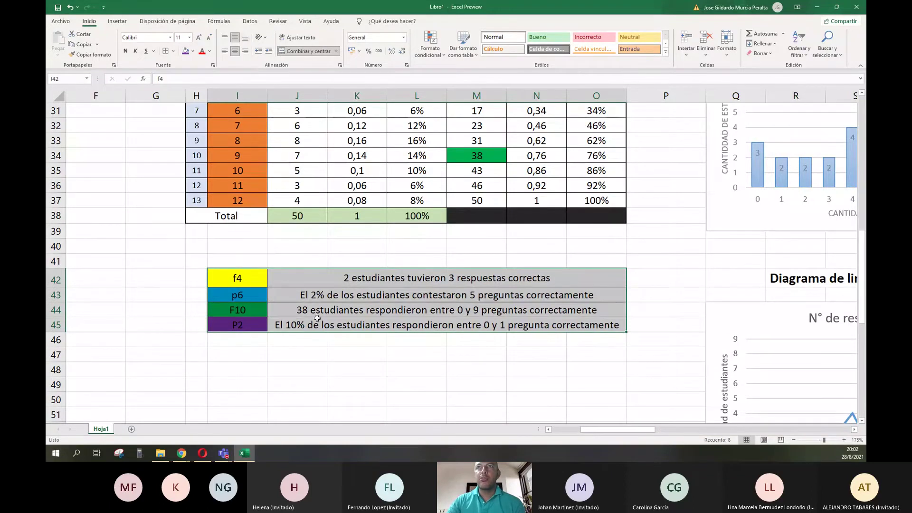
pyautogui.scroll(3, 334, 295)
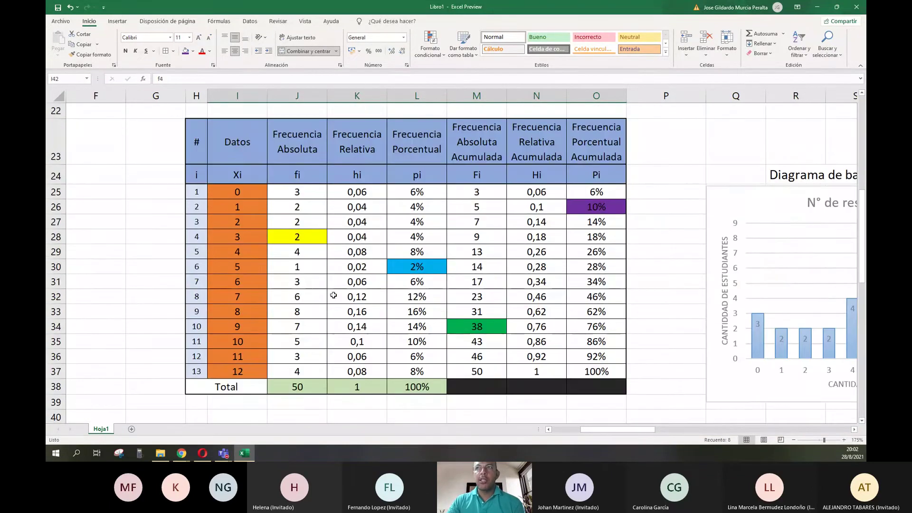
pyautogui.moveTo(236, 140); pyautogui.dragTo(587, 377)
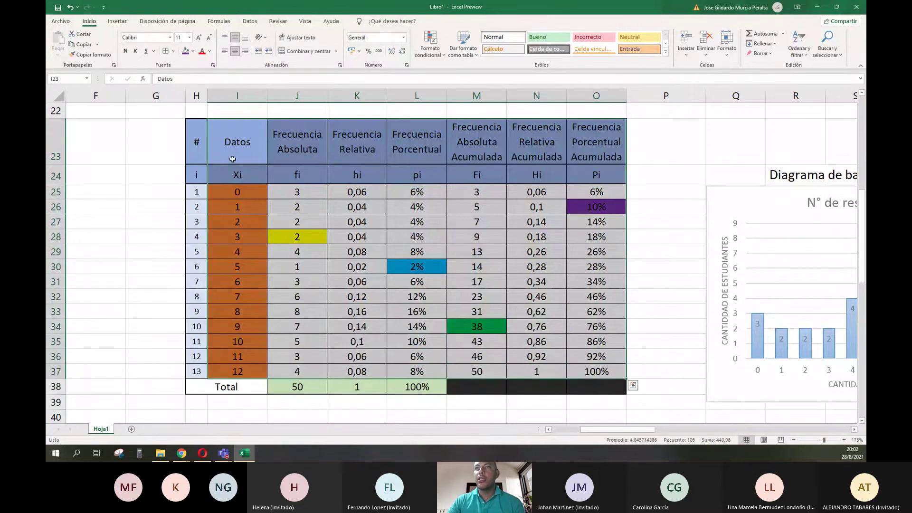
pyautogui.moveTo(196, 142); pyautogui.dragTo(616, 404)
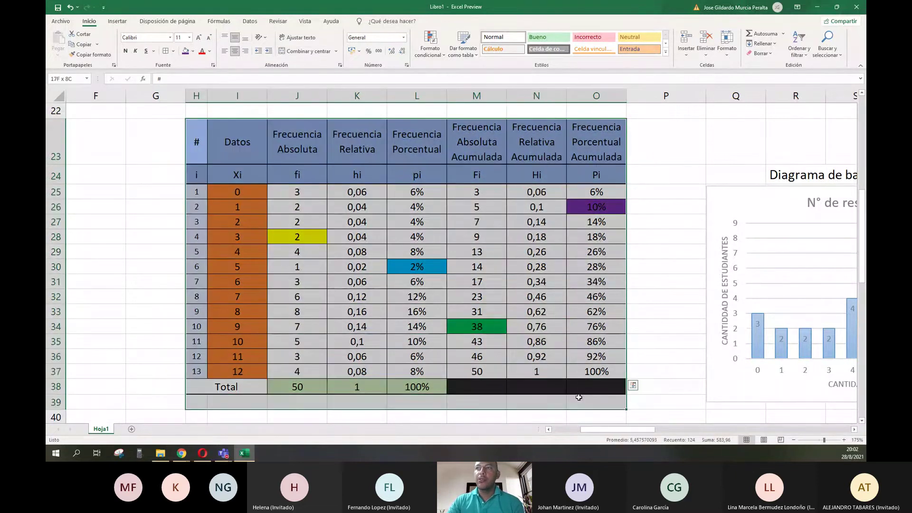
pyautogui.click(361, 265)
pyautogui.click(496, 311)
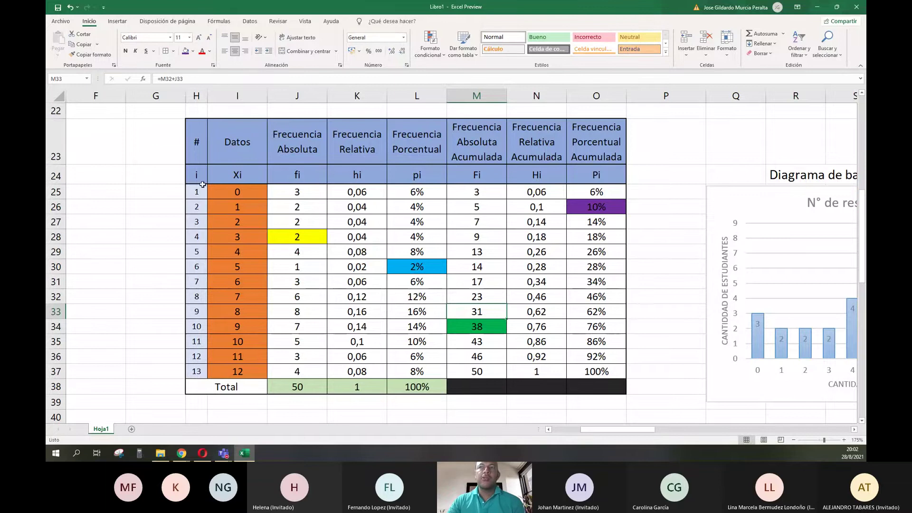
pyautogui.moveTo(198, 188); pyautogui.dragTo(594, 375)
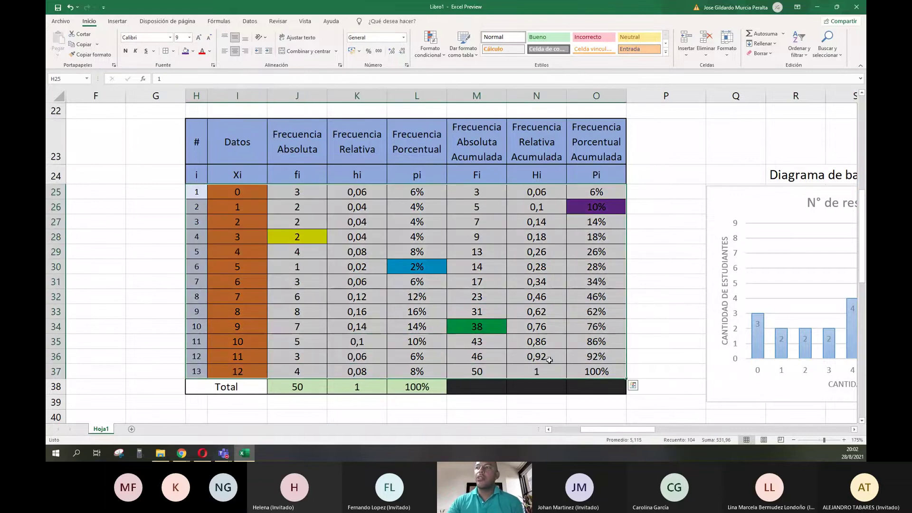
pyautogui.moveTo(248, 204); pyautogui.dragTo(245, 370)
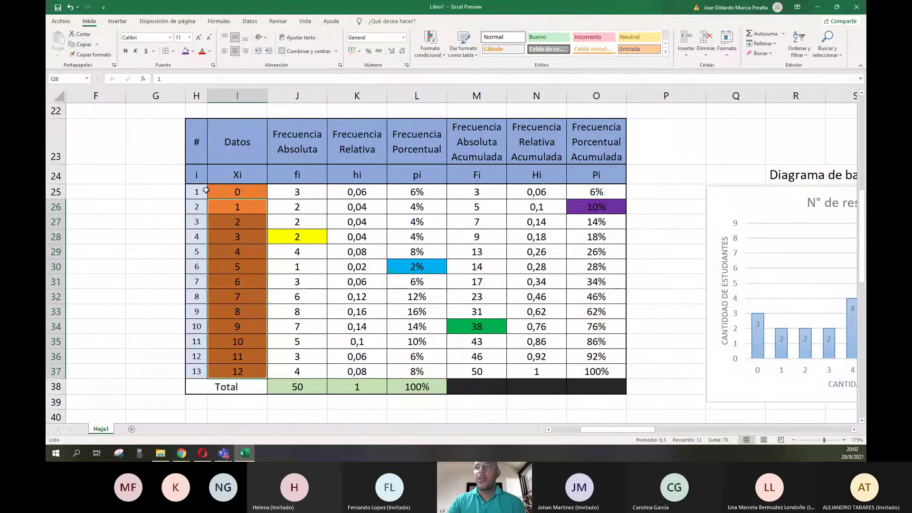
pyautogui.click(345, 257)
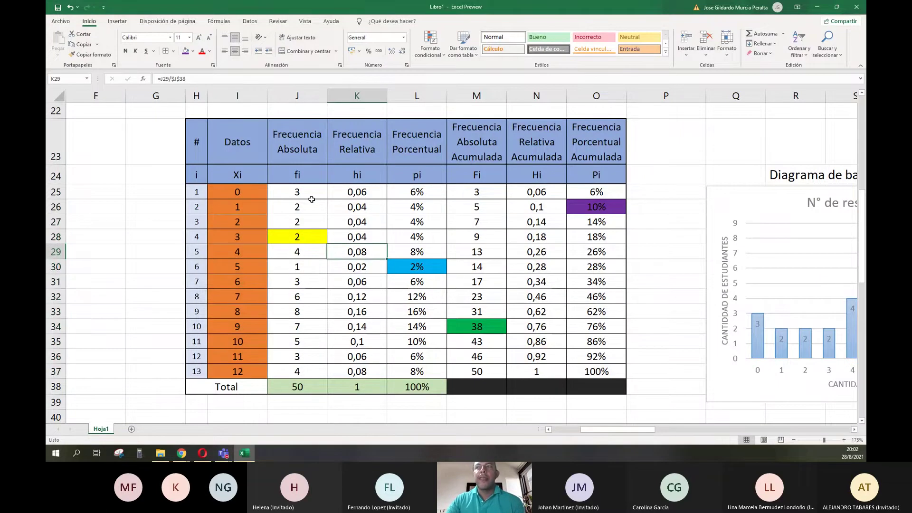
pyautogui.click(209, 151)
pyautogui.moveTo(203, 150); pyautogui.dragTo(584, 381)
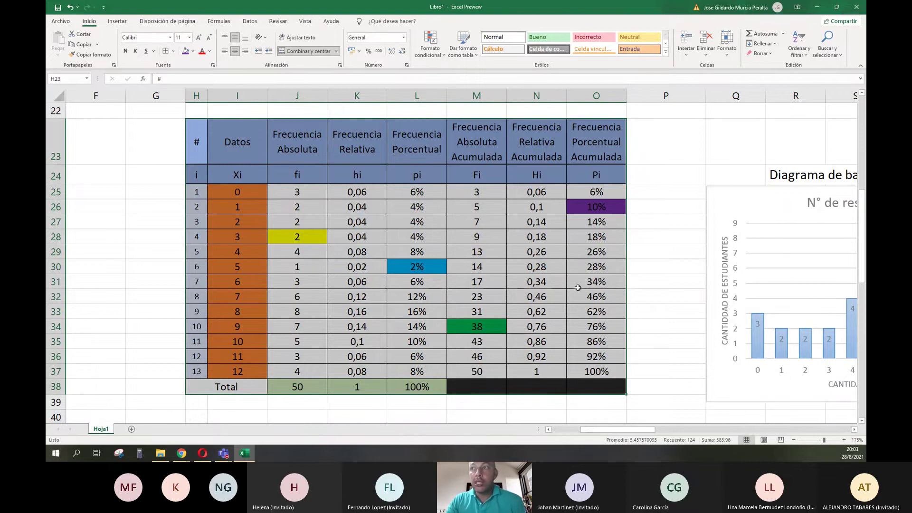
# - Review the highlighted cells of the frequency table together with the f4, p6, F10 and P2 interpretations below it
pyautogui.scroll(-1, 591, 297)
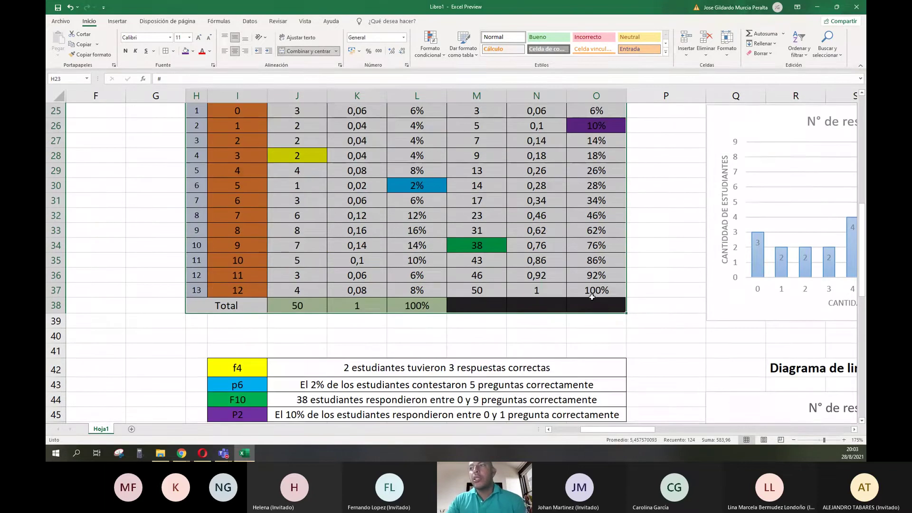
pyautogui.click(516, 350)
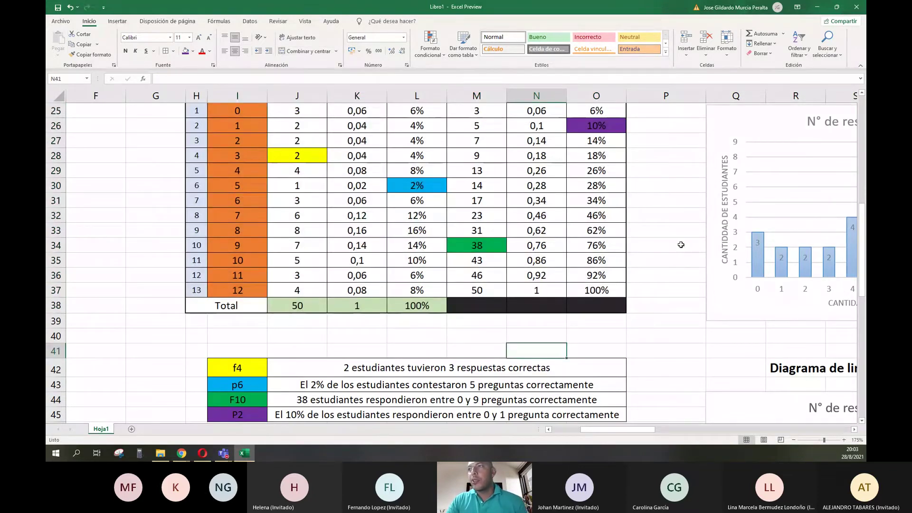
pyautogui.hscroll(1, 681, 245)
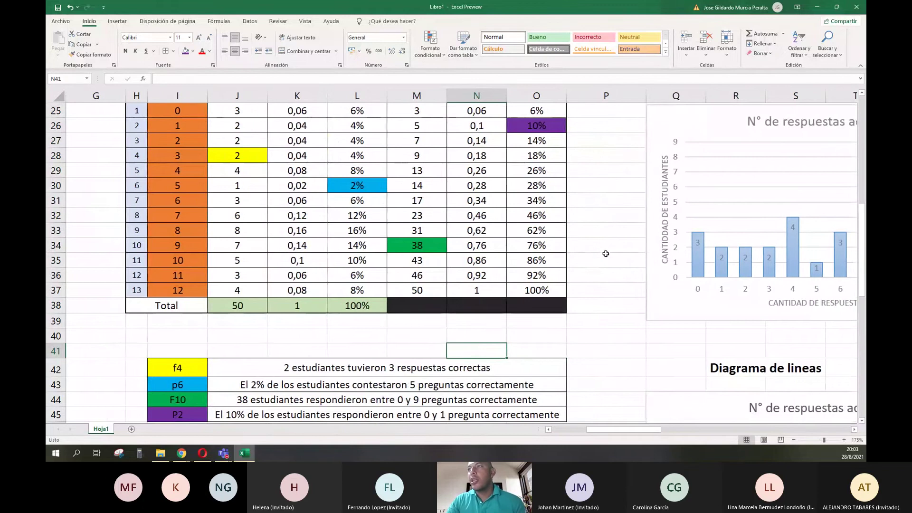
pyautogui.scroll(-1, 592, 278)
pyautogui.scroll(1, 592, 278)
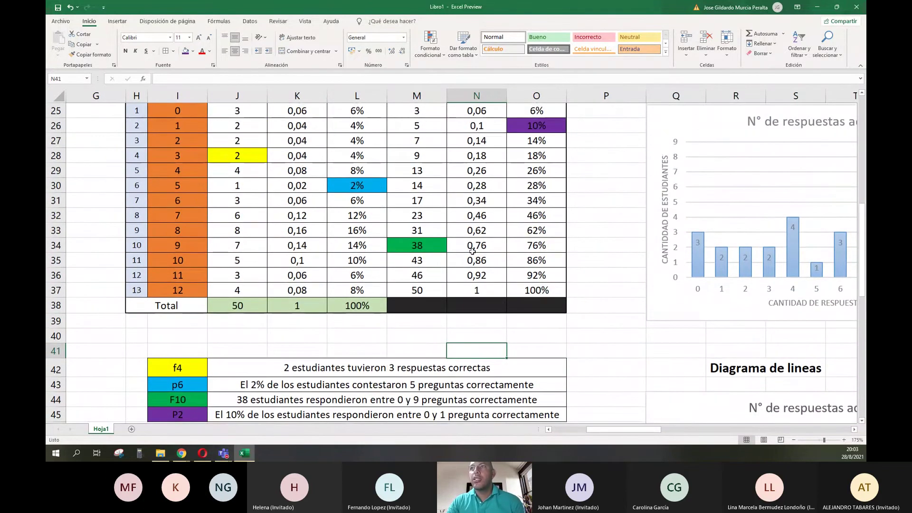
pyautogui.scroll(1, 472, 251)
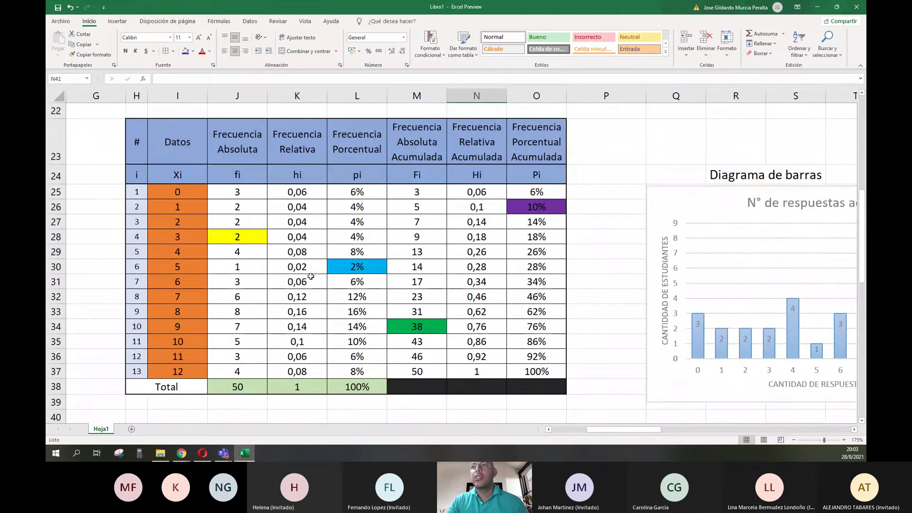
pyautogui.scroll(-4, 311, 276)
pyautogui.moveTo(404, 238); pyautogui.dragTo(392, 285)
pyautogui.click(245, 327)
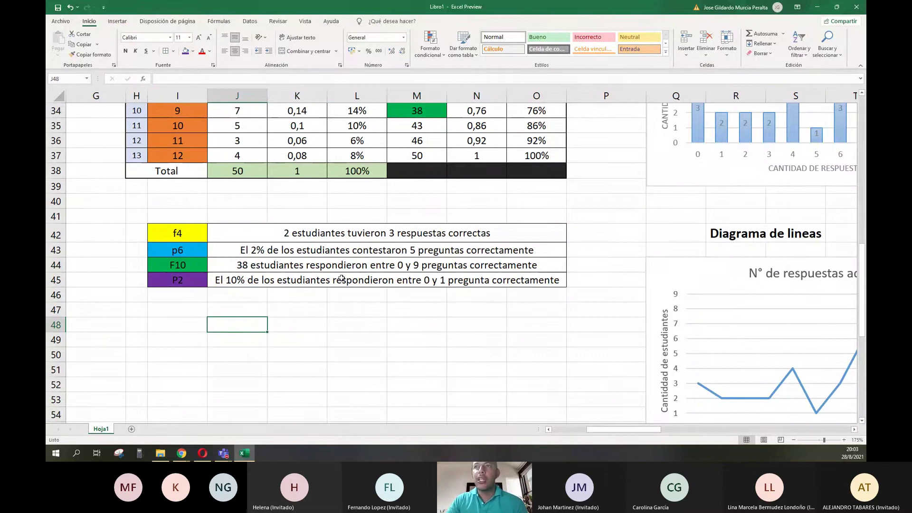
pyautogui.moveTo(267, 253); pyautogui.dragTo(411, 276)
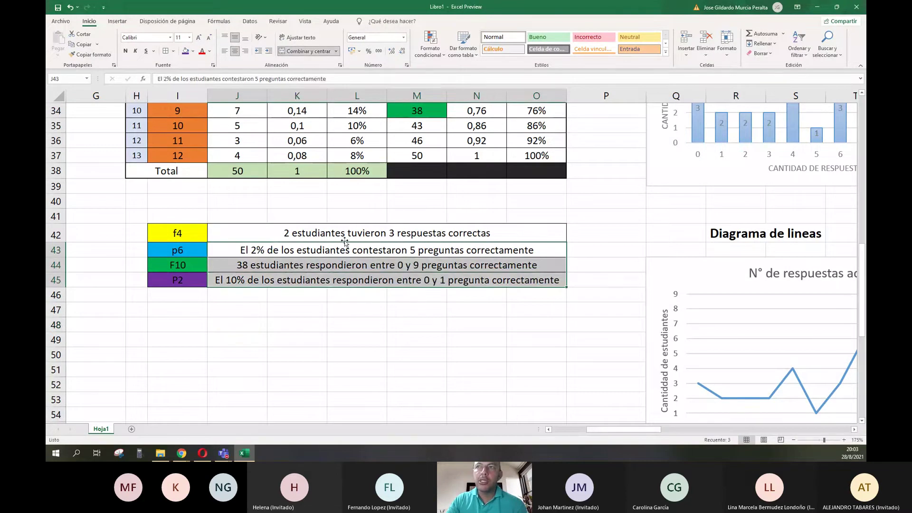
pyautogui.click(258, 175)
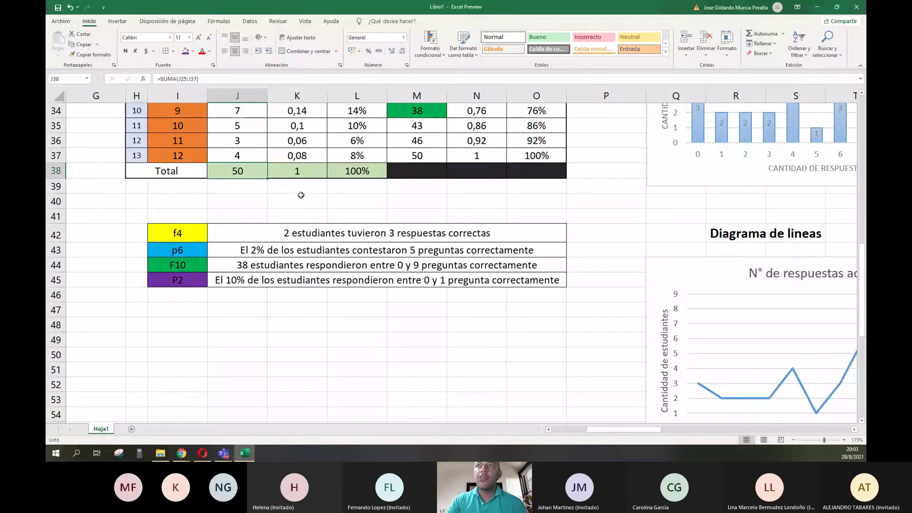
pyautogui.moveTo(312, 237); pyautogui.dragTo(313, 280)
pyautogui.click(296, 312)
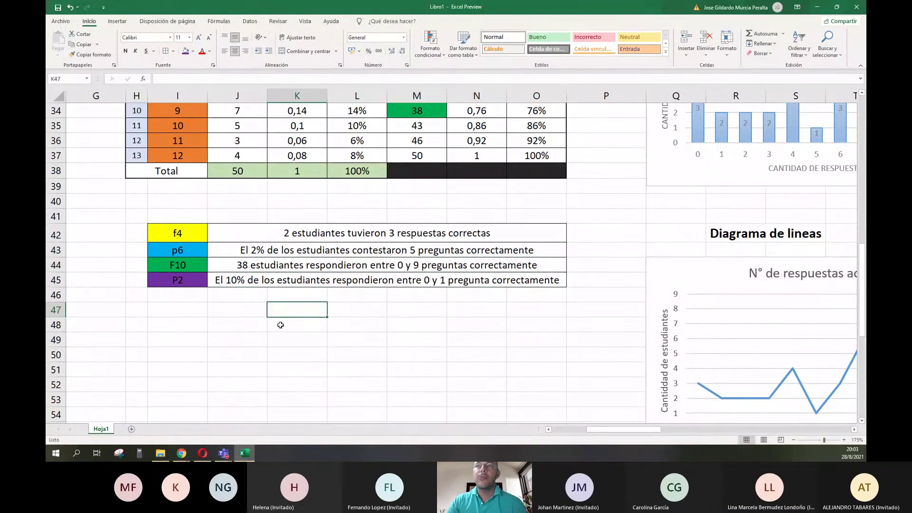
# - Look over the whole worksheet, including the data list, the frequency table, the interpretations and the four statistical charts
pyautogui.scroll(1, 309, 313)
pyautogui.hscroll(-1, 308, 314)
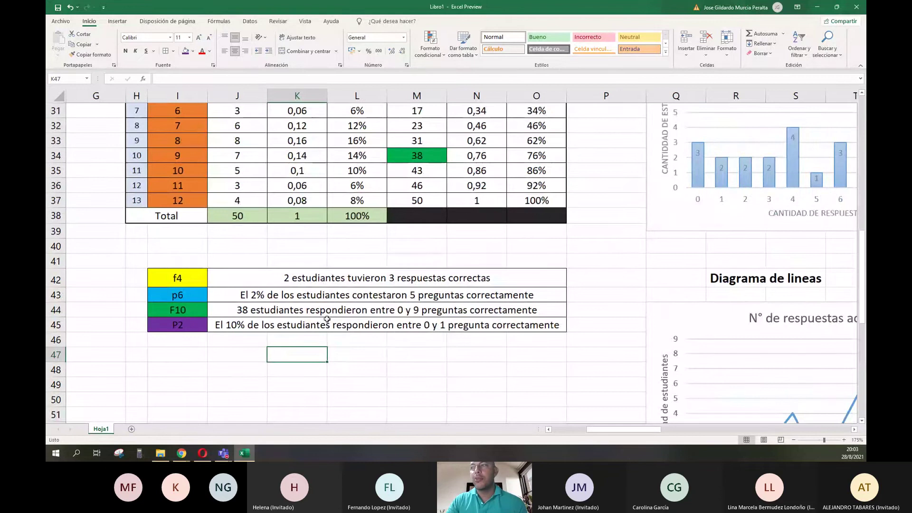
pyautogui.scroll(-2, 325, 324)
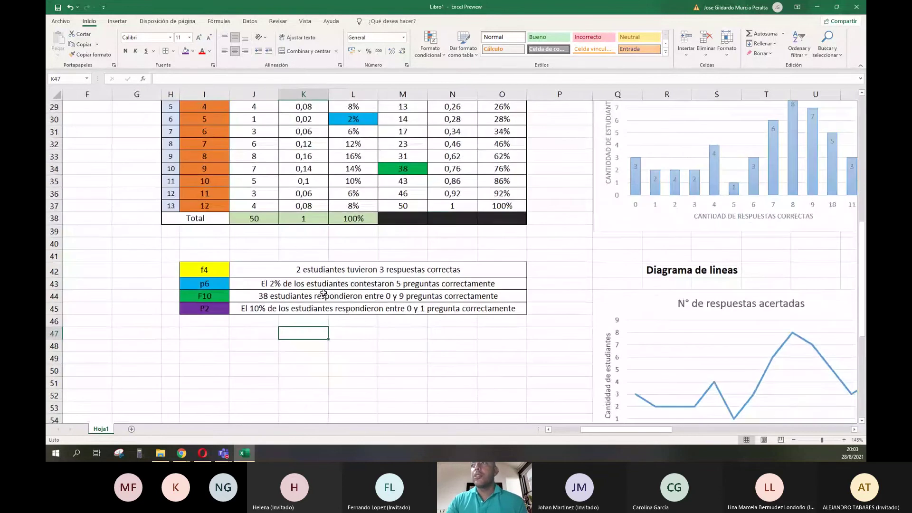
pyautogui.scroll(-3, 327, 319)
pyautogui.scroll(-1, 372, 337)
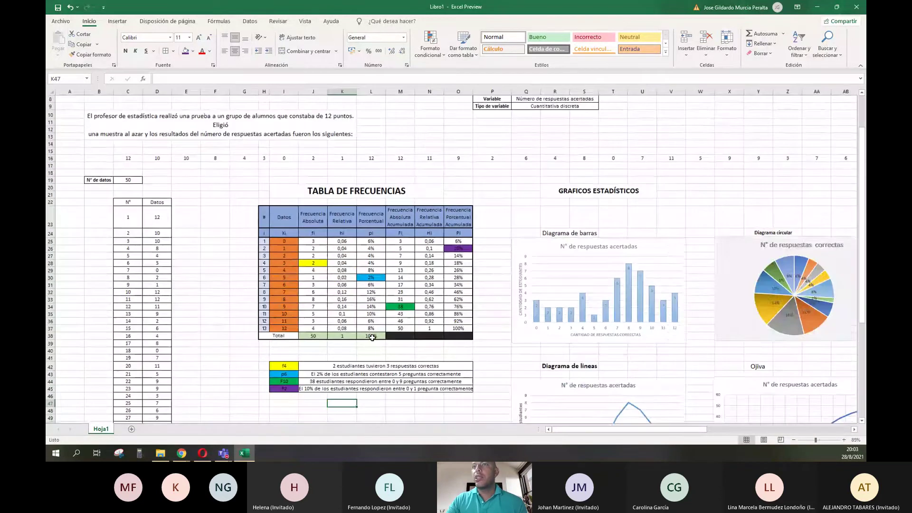
pyautogui.scroll(-2, 398, 324)
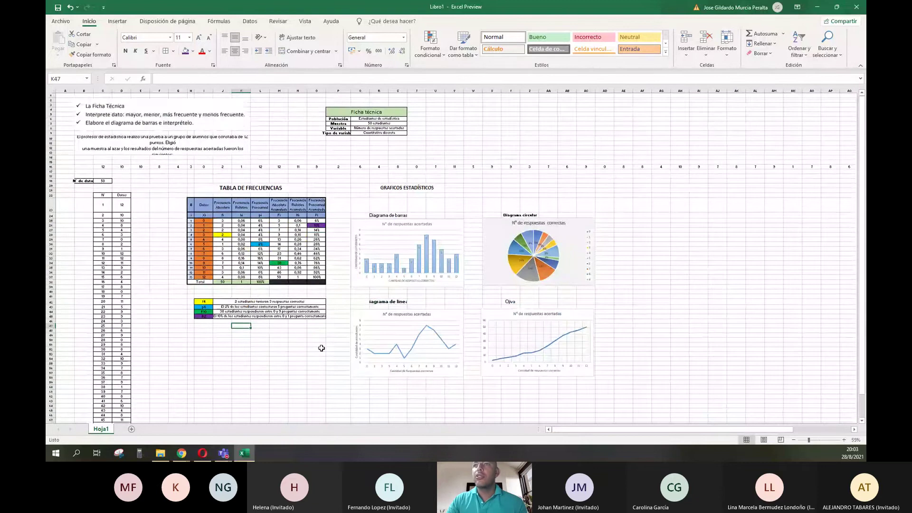
pyautogui.scroll(-2, 260, 255)
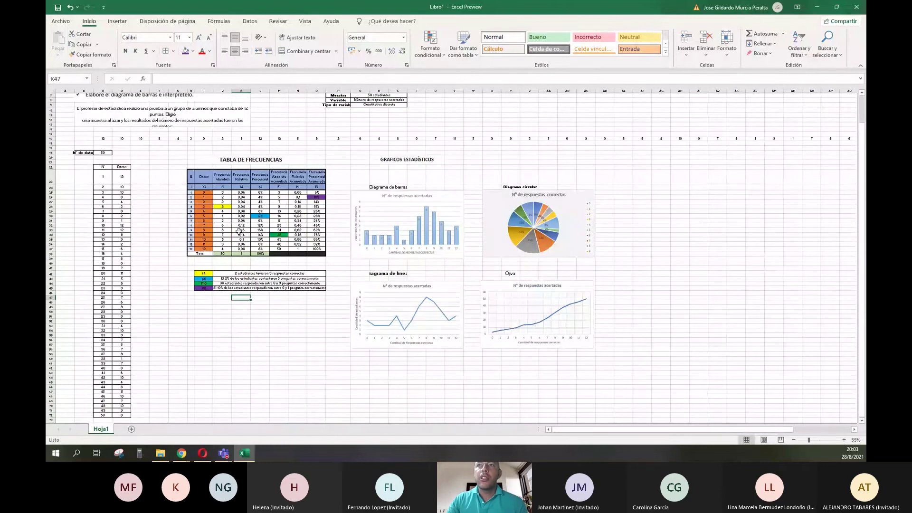
pyautogui.scroll(-1, 238, 247)
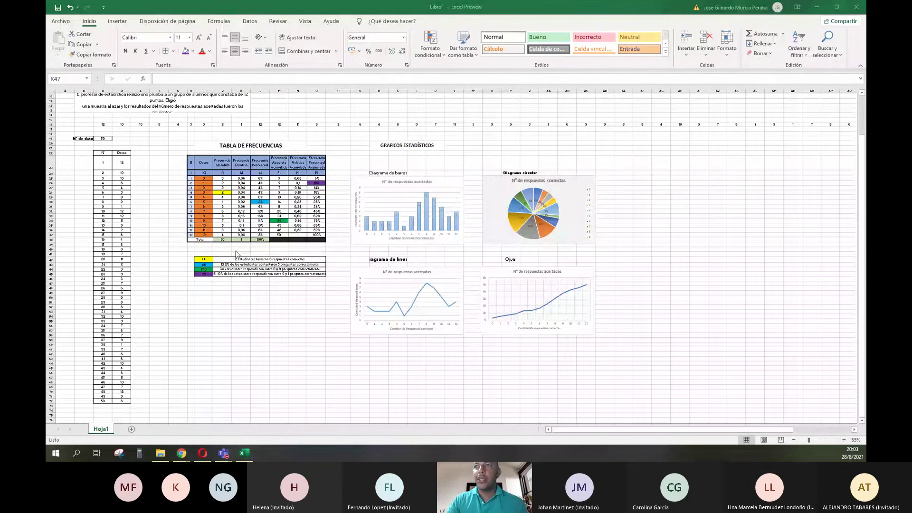
# - Switch to Taller 1.pdf in Chrome and read exercise 3, marking tasks c and d on central tendency measures and data interpretation
pyautogui.hotkey('alt', 'Tab')
pyautogui.click(506, 292)
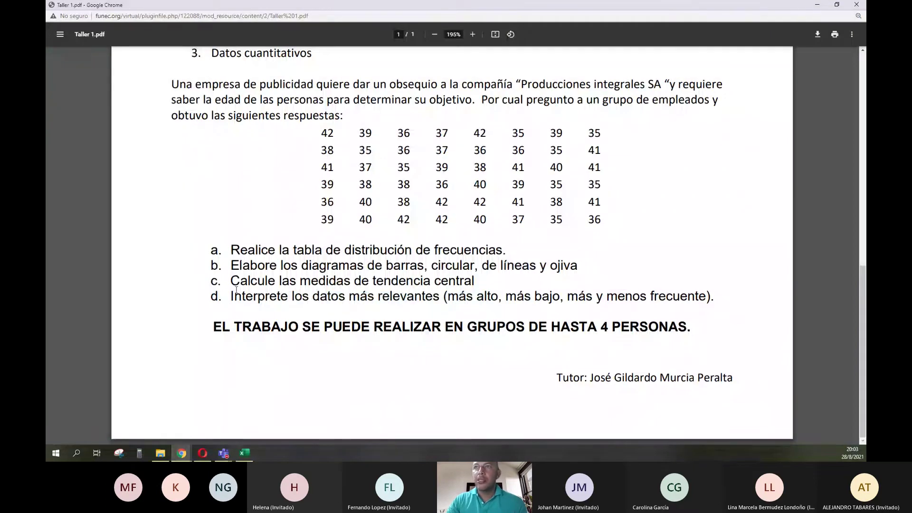
pyautogui.moveTo(237, 290); pyautogui.dragTo(695, 294)
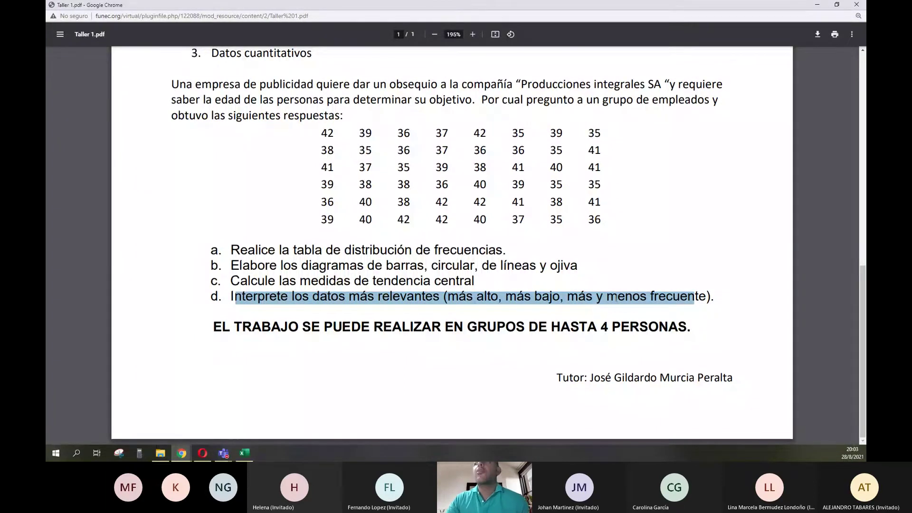
pyautogui.moveTo(490, 289); pyautogui.dragTo(362, 281)
pyautogui.click(233, 270)
pyautogui.moveTo(231, 278); pyautogui.dragTo(474, 280)
pyautogui.scroll(3, 443, 298)
pyautogui.scroll(-6, 444, 298)
pyautogui.scroll(4, 406, 305)
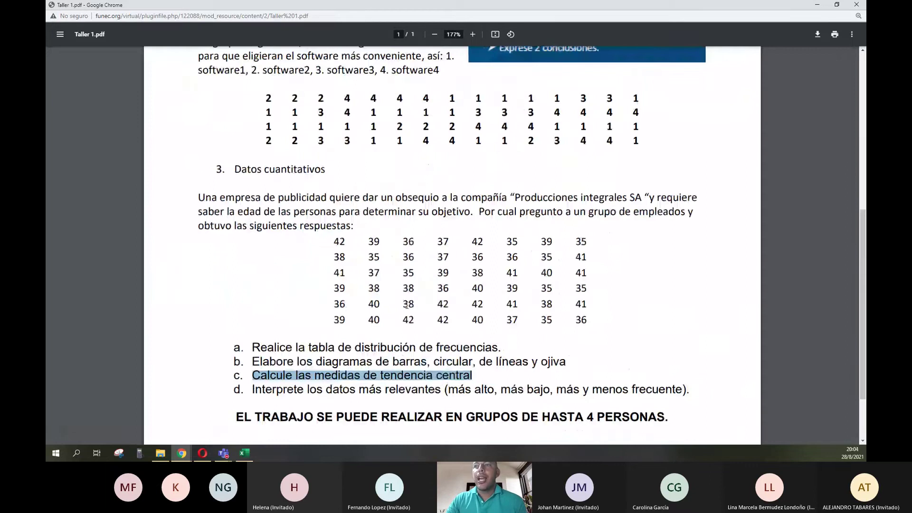
pyautogui.scroll(-3, 407, 305)
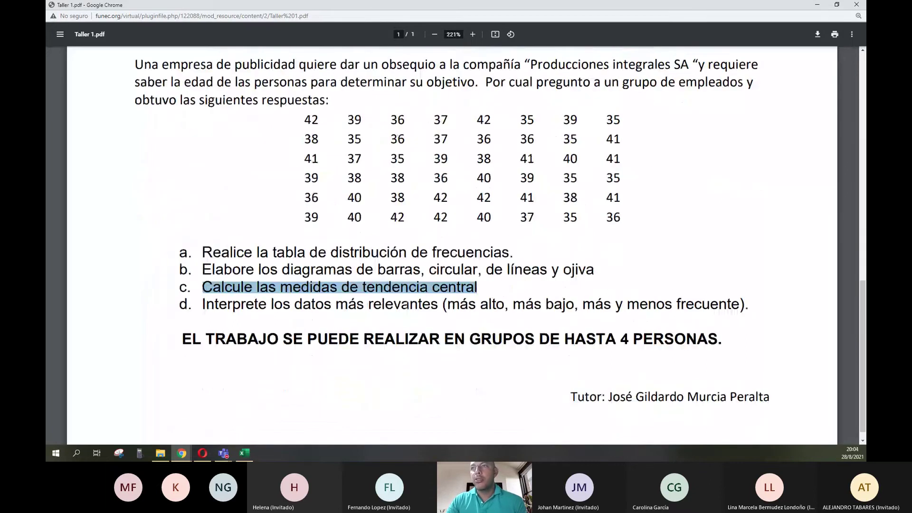
pyautogui.scroll(-1, 433, 342)
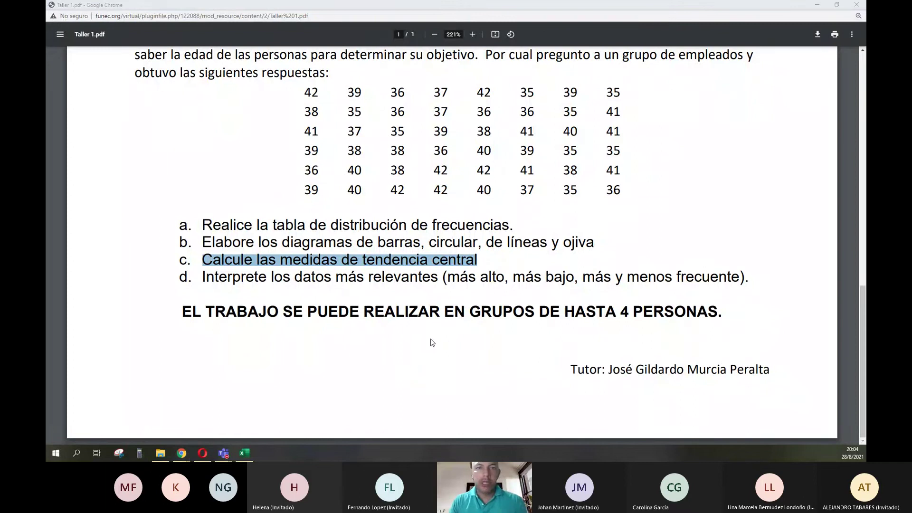
# - Return to the Excel workbook and merge and center cells I59:O63 below the frequency table's interpretations
pyautogui.hotkey('alt', 'Tab')
pyautogui.scroll(5, 431, 339)
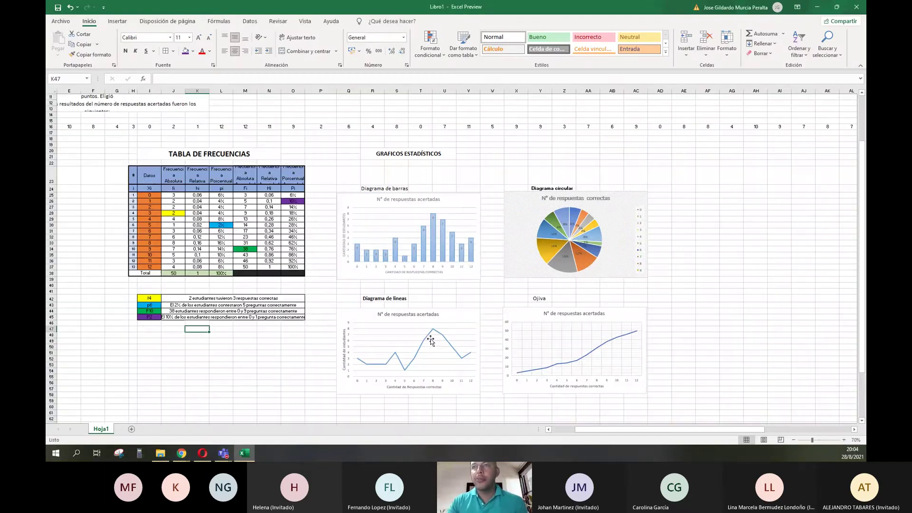
pyautogui.scroll(-7, 298, 356)
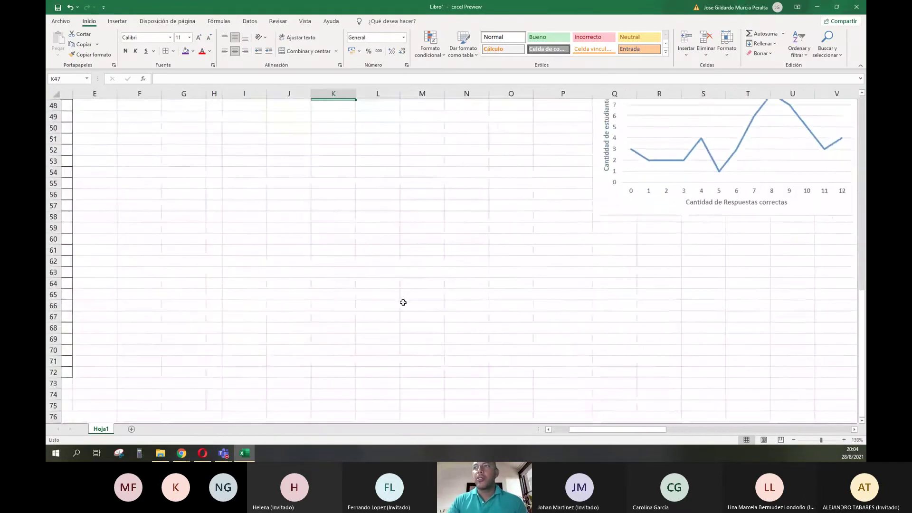
pyautogui.click(269, 224)
pyautogui.moveTo(250, 228); pyautogui.dragTo(497, 266)
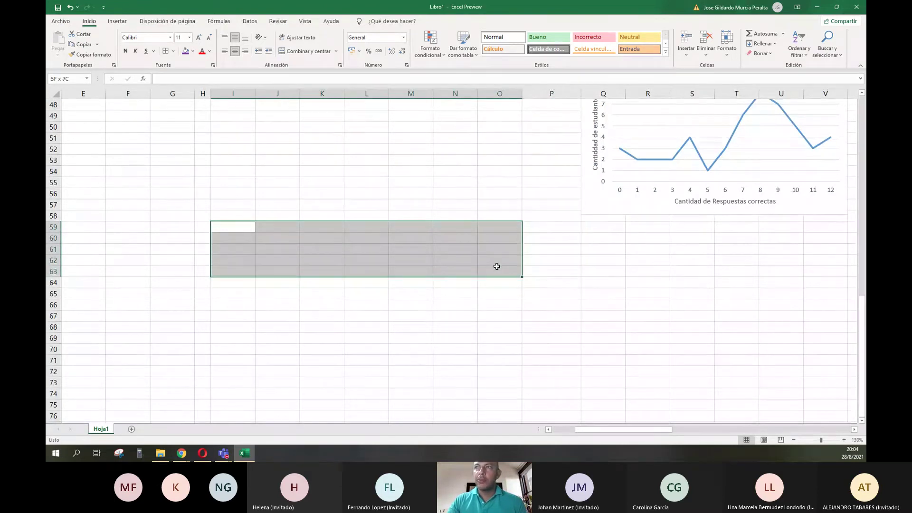
pyautogui.click(304, 51)
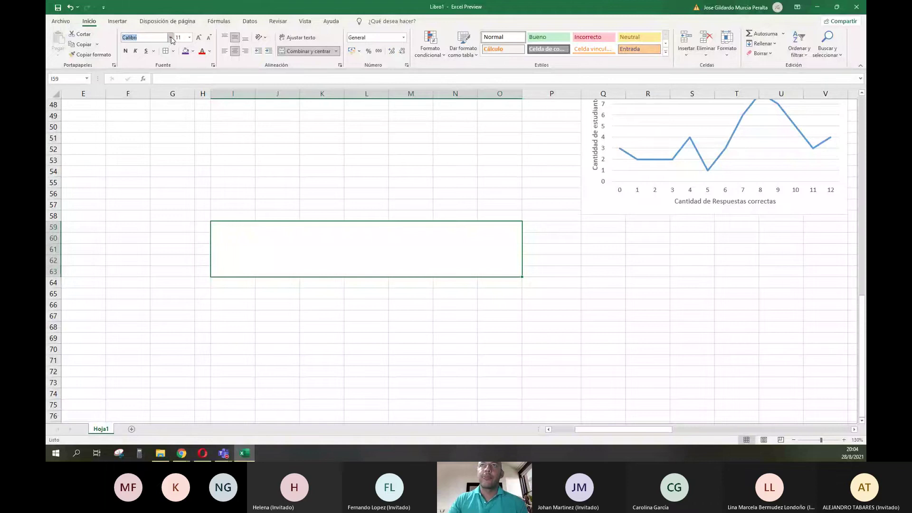
# - Set the merged cell's font to Arial, size 18
pyautogui.click(170, 38)
pyautogui.click(162, 122)
pyautogui.click(199, 38)
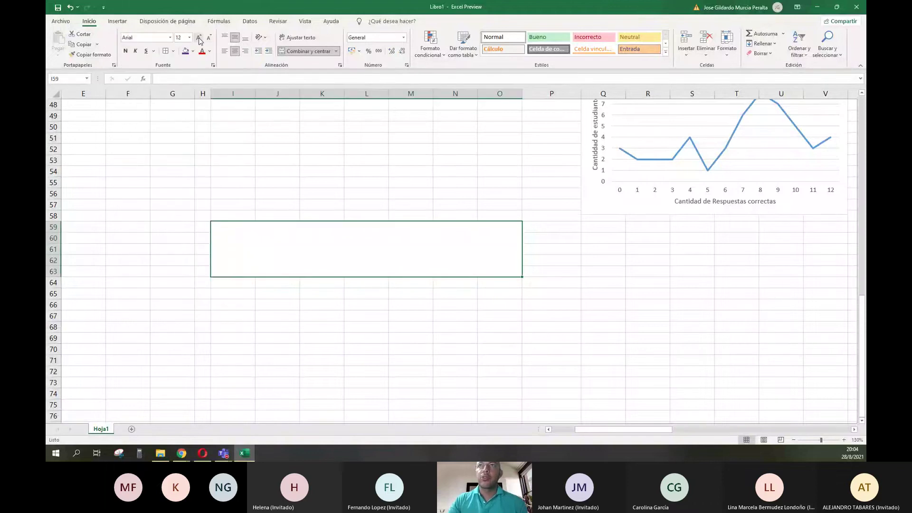
# - Enter the heading "Medidas de tendencia central" in merged cell I59
pyautogui.write('Med')
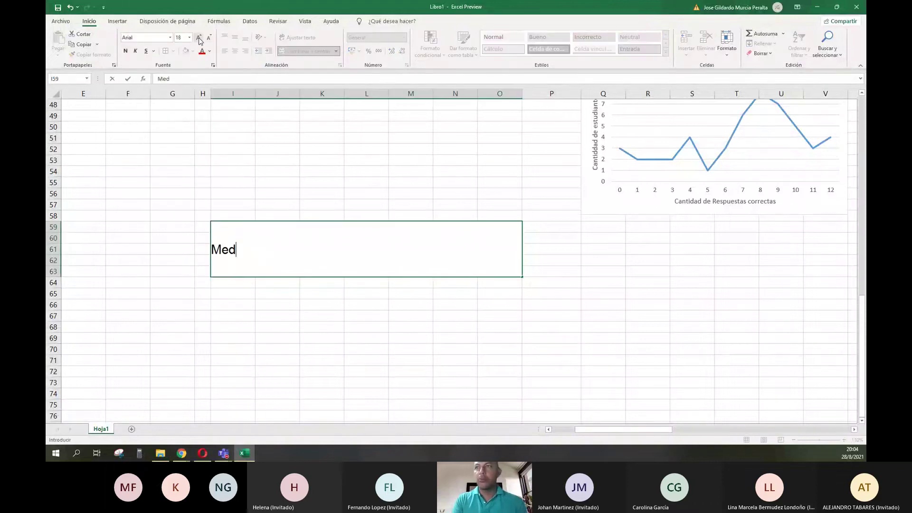
pyautogui.write('idas de ten')
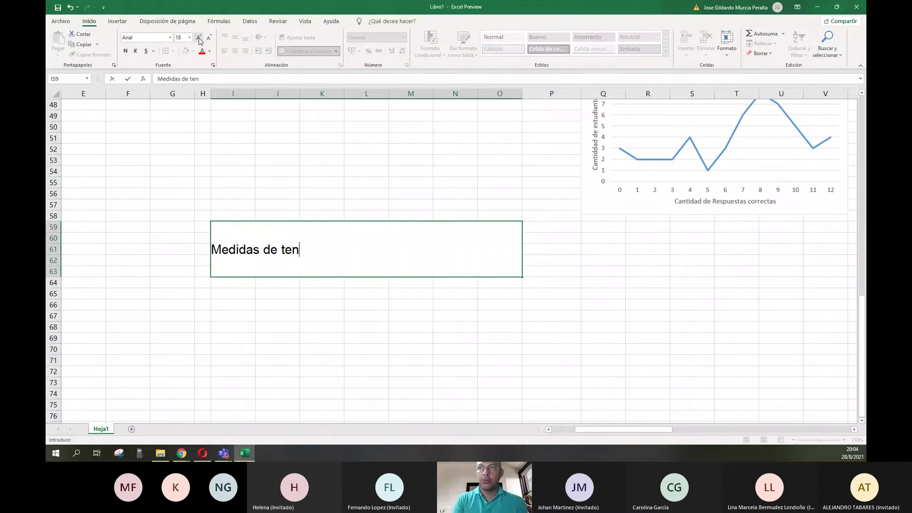
pyautogui.write('dencia ')
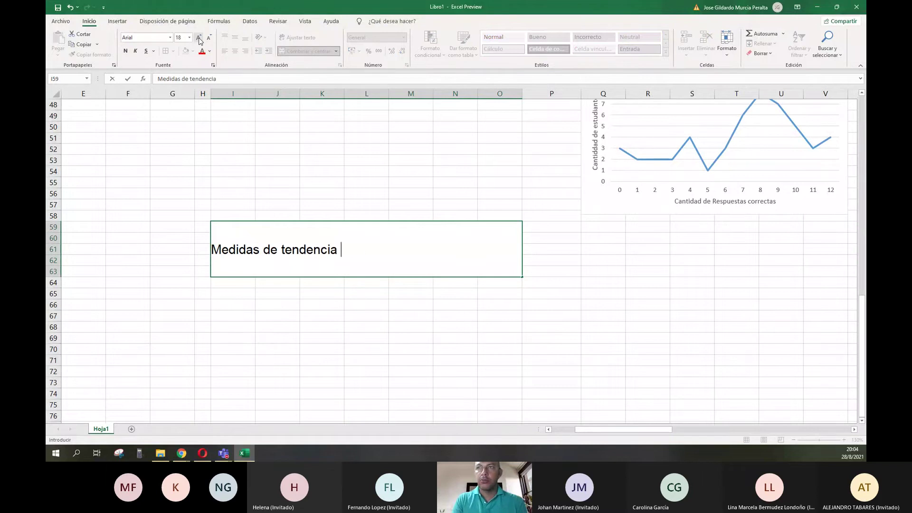
pyautogui.write('central')
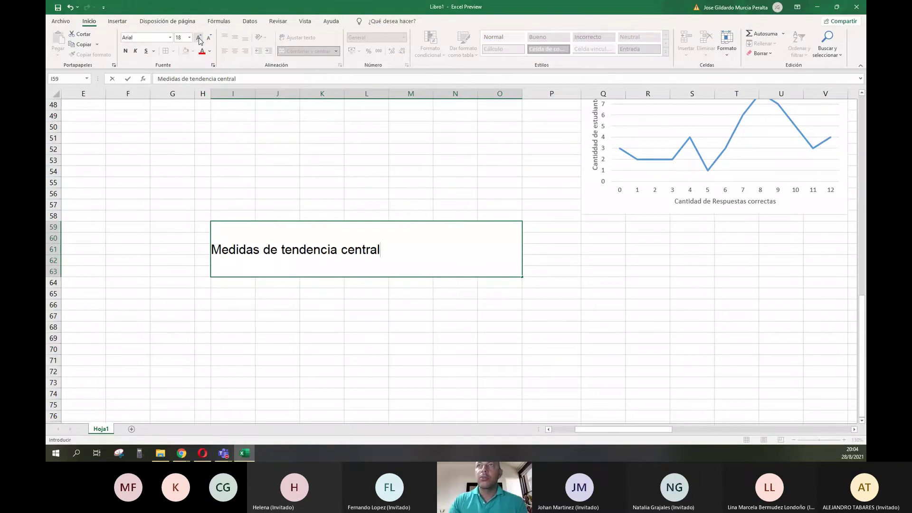
pyautogui.press('Return')
pyautogui.click(312, 240)
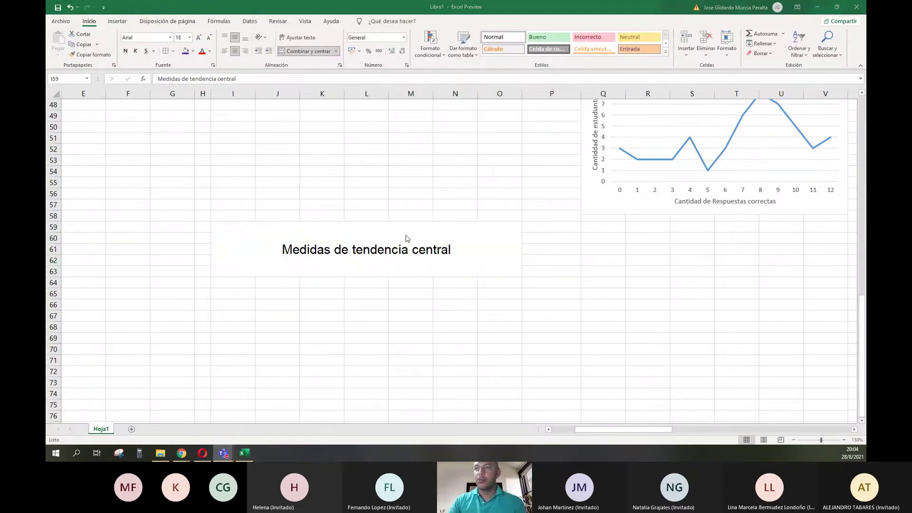
# - Enlarge the "Medidas de tendencia central" heading to size 28 and fill its cell with standard light blue
pyautogui.click(335, 273)
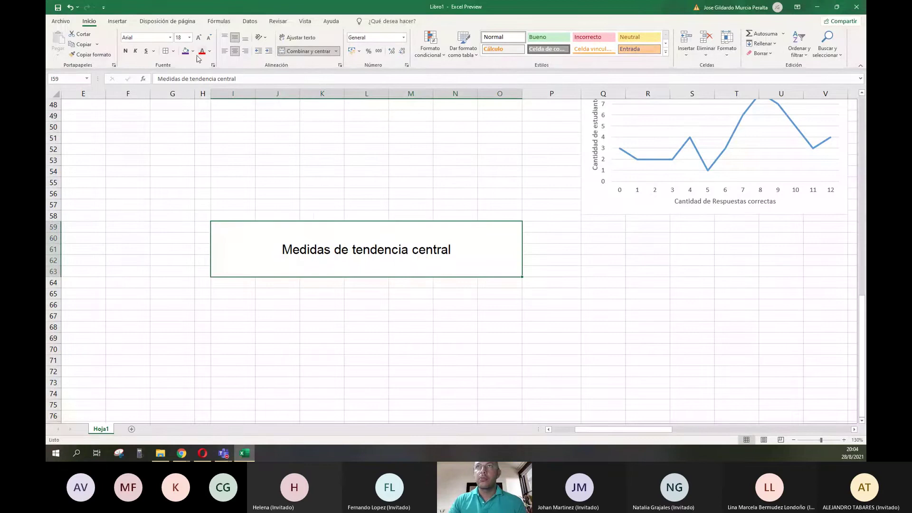
pyautogui.click(198, 39)
pyautogui.click(198, 39)
pyautogui.click(198, 39)
pyautogui.click(198, 39)
pyautogui.click(198, 39)
pyautogui.click(191, 51)
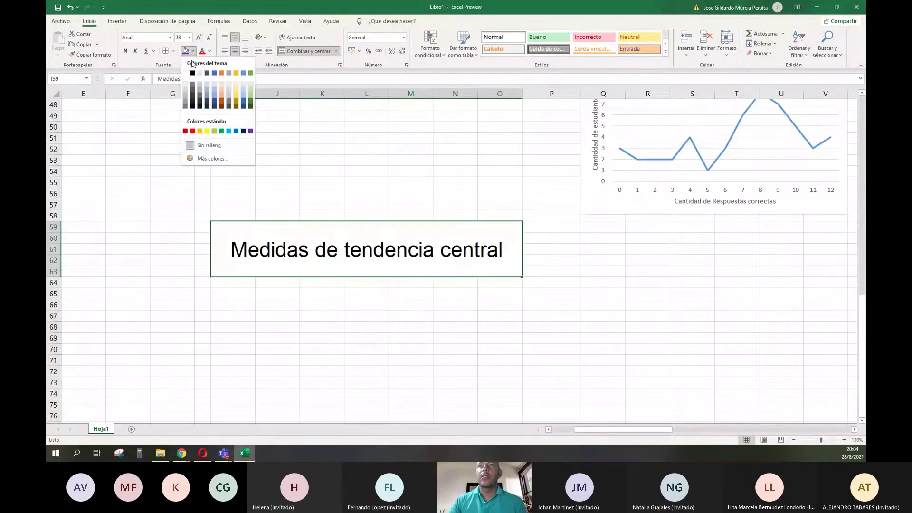
pyautogui.click(228, 131)
pyautogui.click(322, 361)
# - Select cell J67 below the heading, then switch to Estadistica_descriptiva2016 contable.pdf in Chrome
pyautogui.scroll(-3, 278, 274)
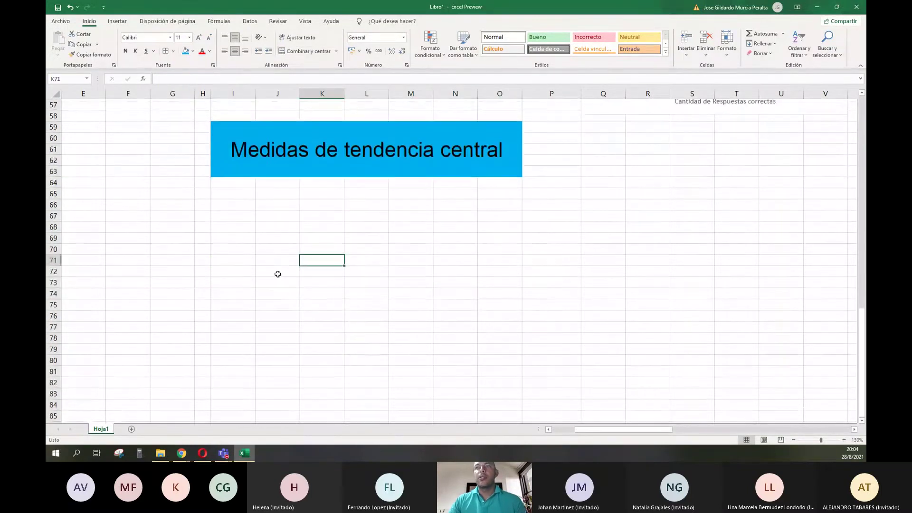
pyautogui.click(261, 219)
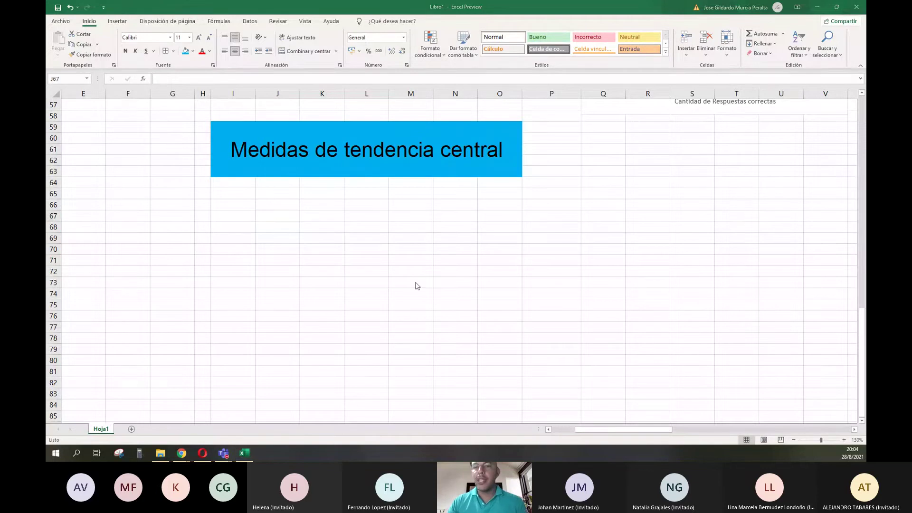
pyautogui.hotkey('alt', 'Tab')
pyautogui.hotkey('alt', 'Tab')
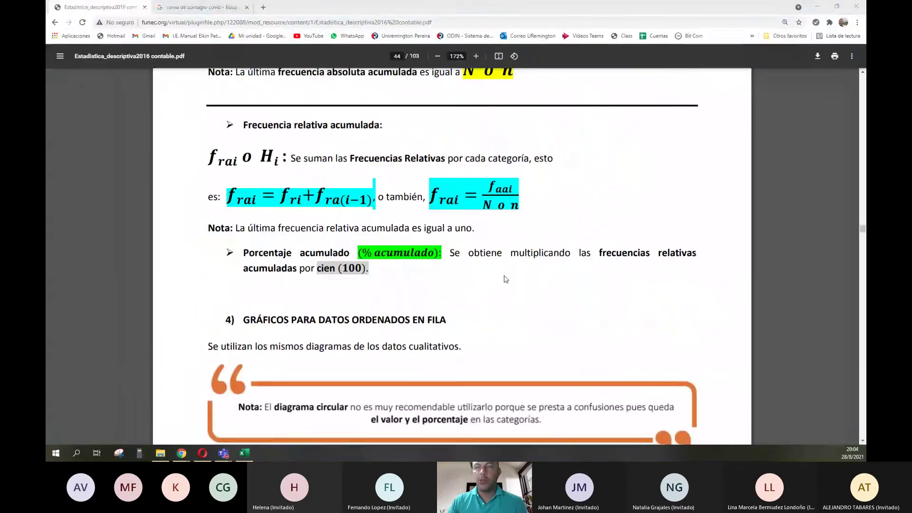